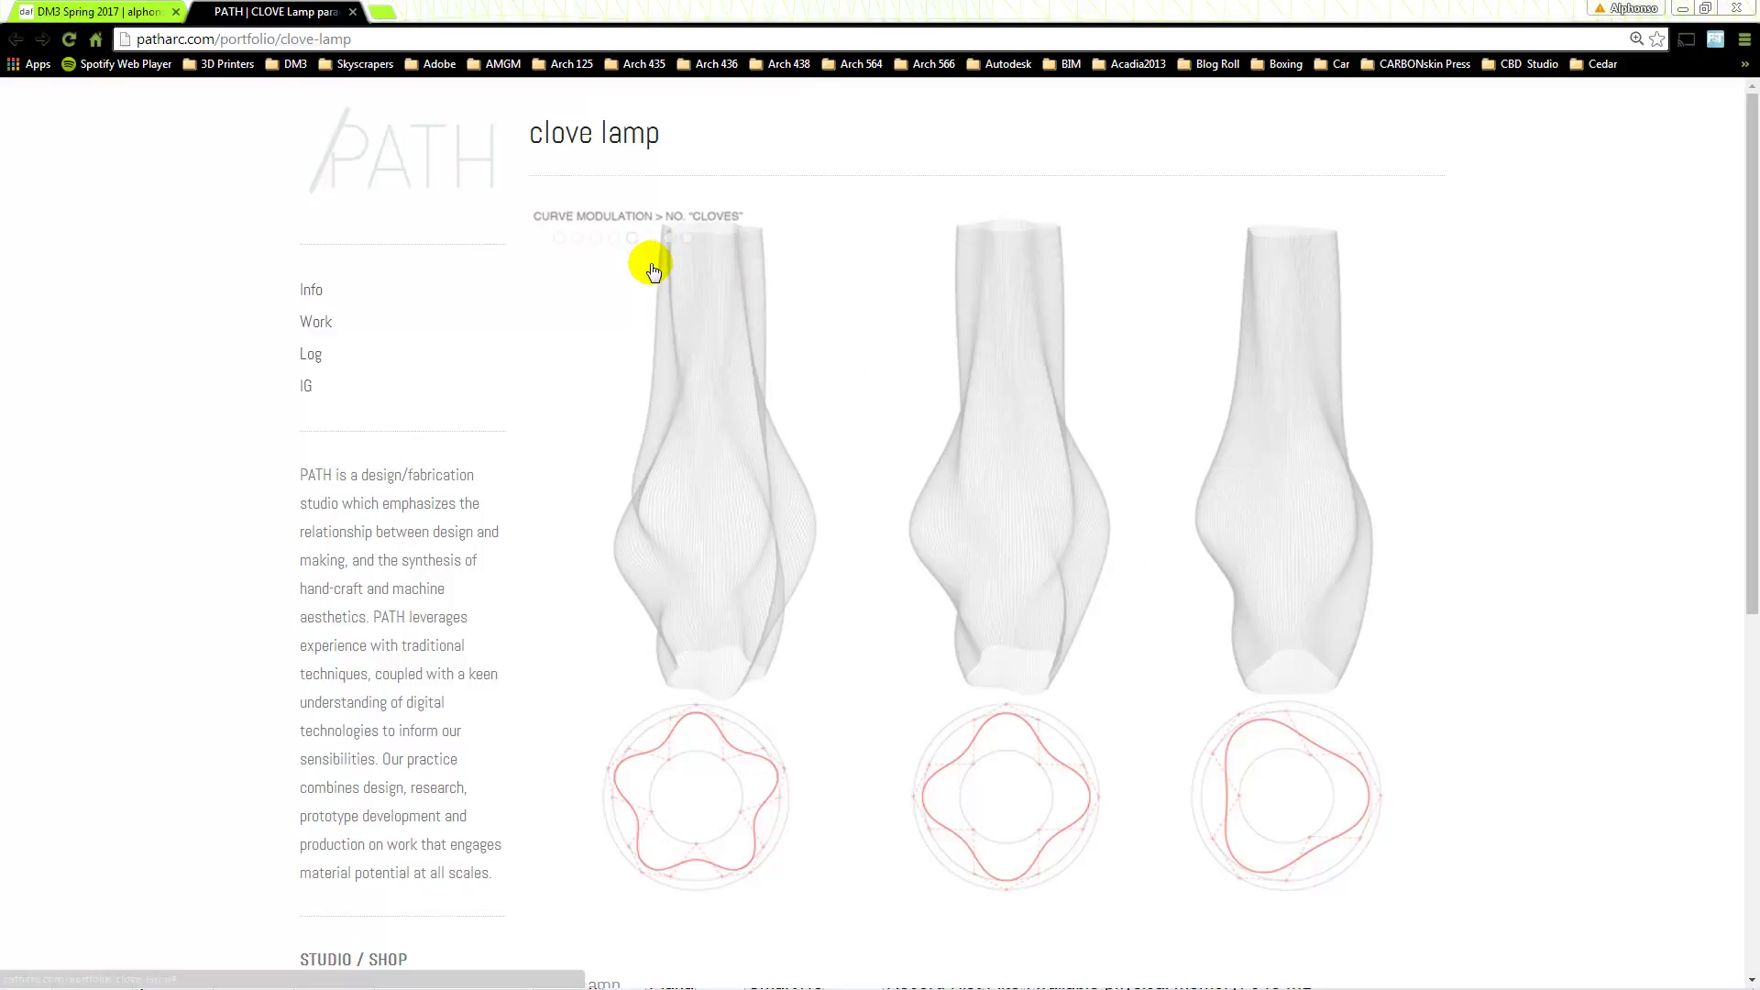
Look through the clove lamp gallery, examining the product photos, the lofted guide curves and the base-curve modulation diagrams
{"action": "left_click", "coordinate": [635, 308]}
{"action": "left_click", "coordinate": [718, 351]}
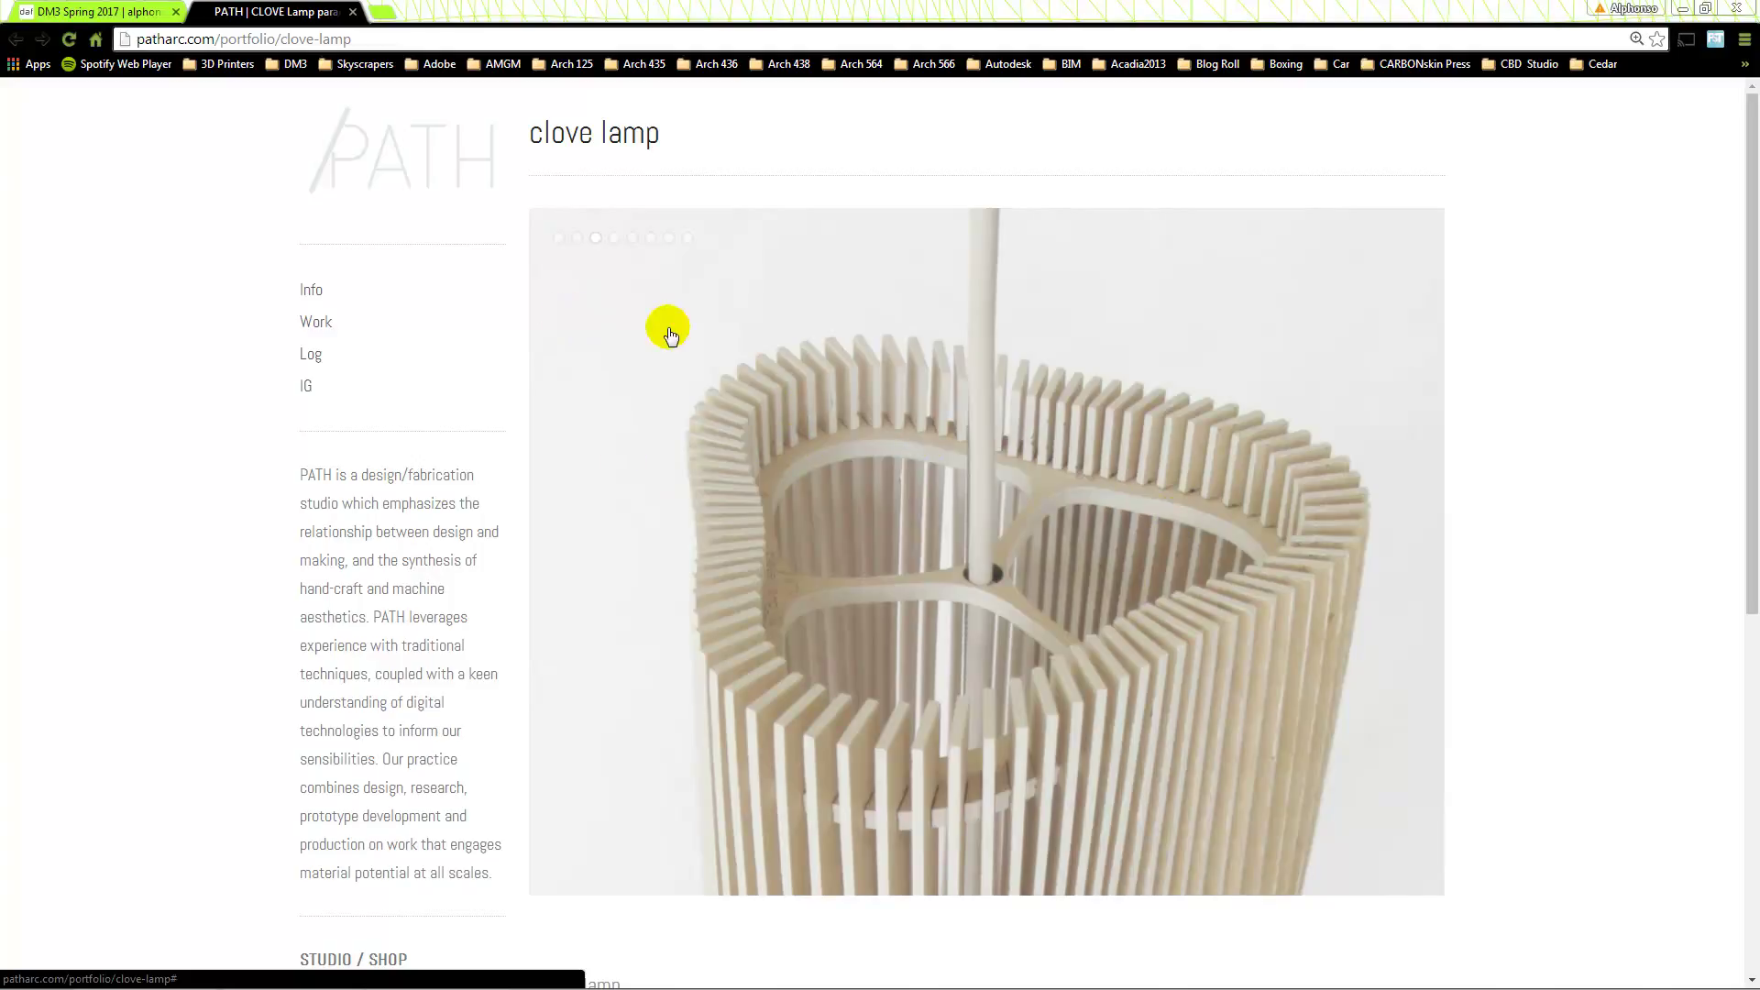
{"action": "left_click", "coordinate": [670, 319]}
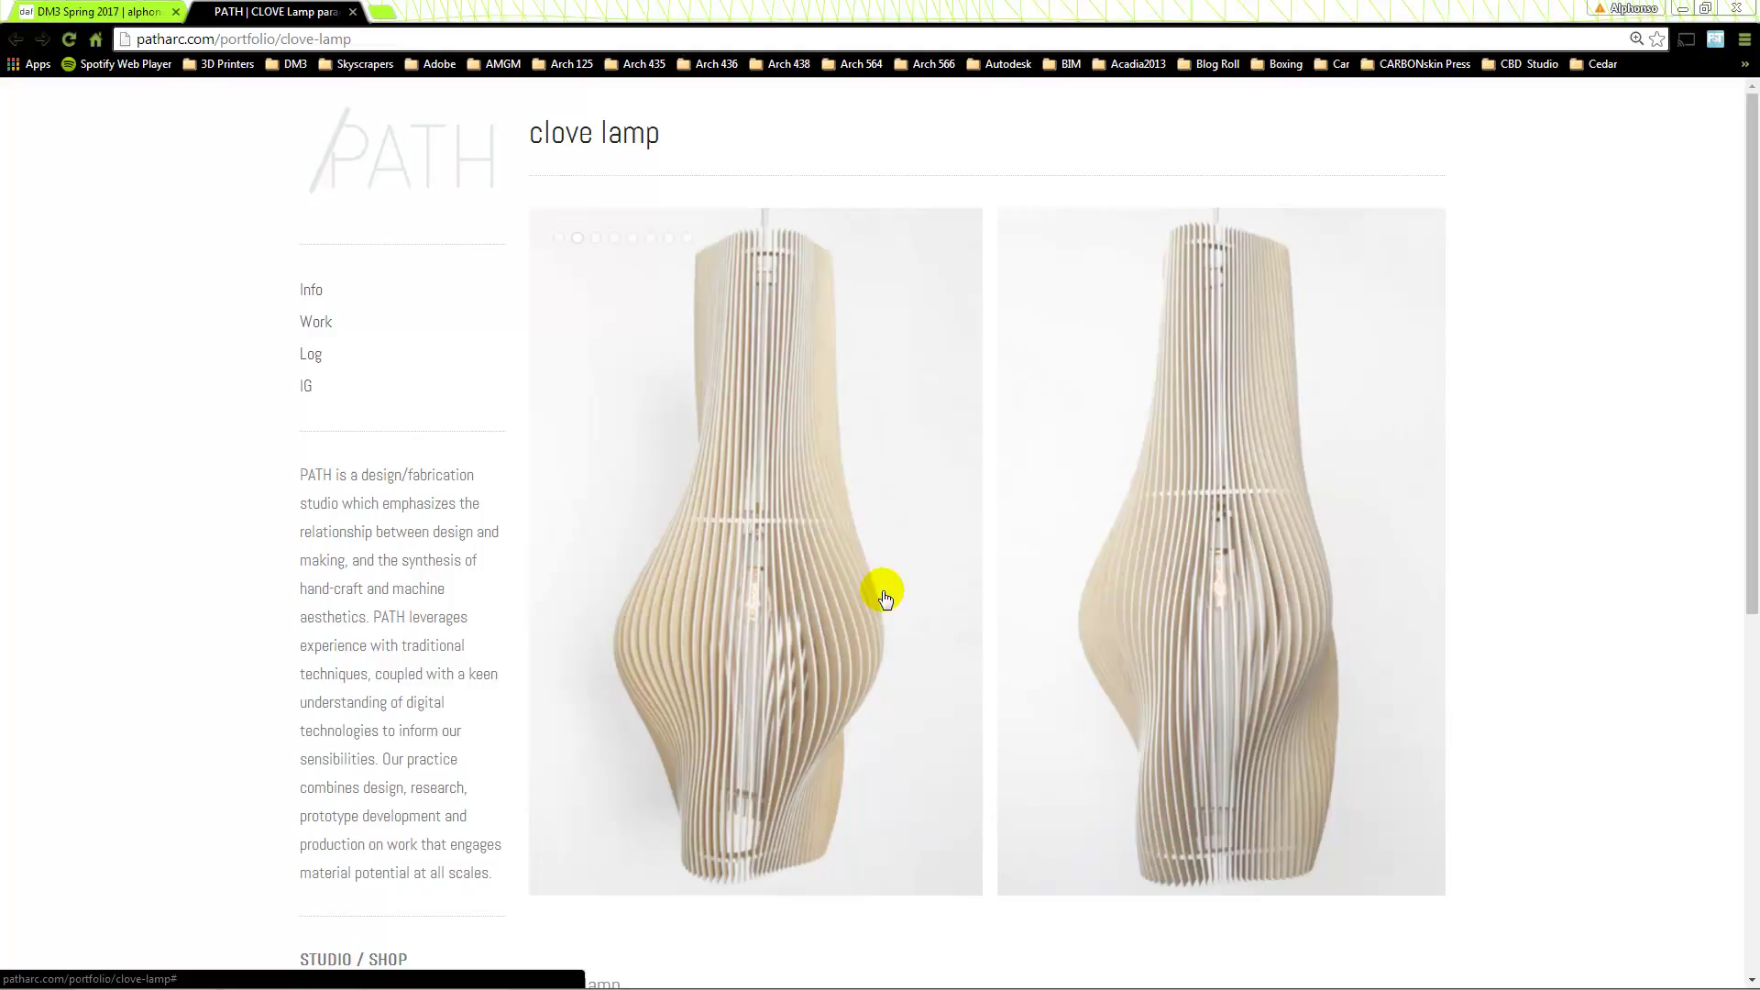
{"action": "left_click", "coordinate": [846, 507]}
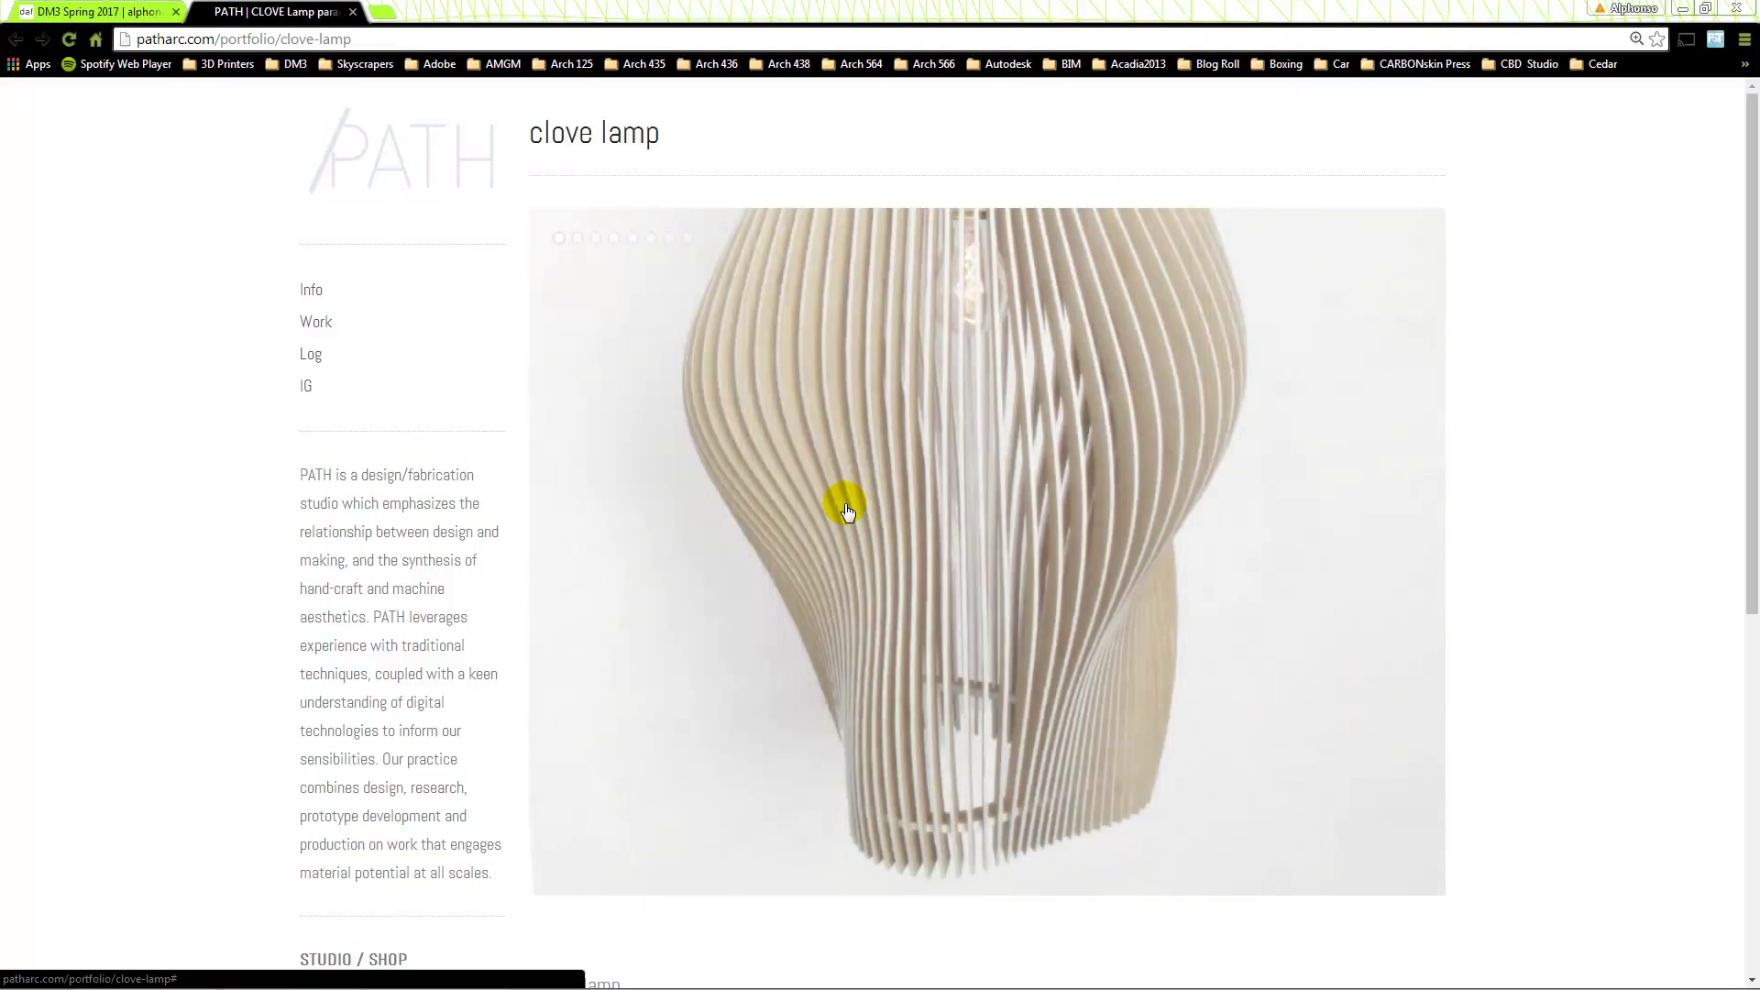
{"action": "left_click", "coordinate": [846, 509]}
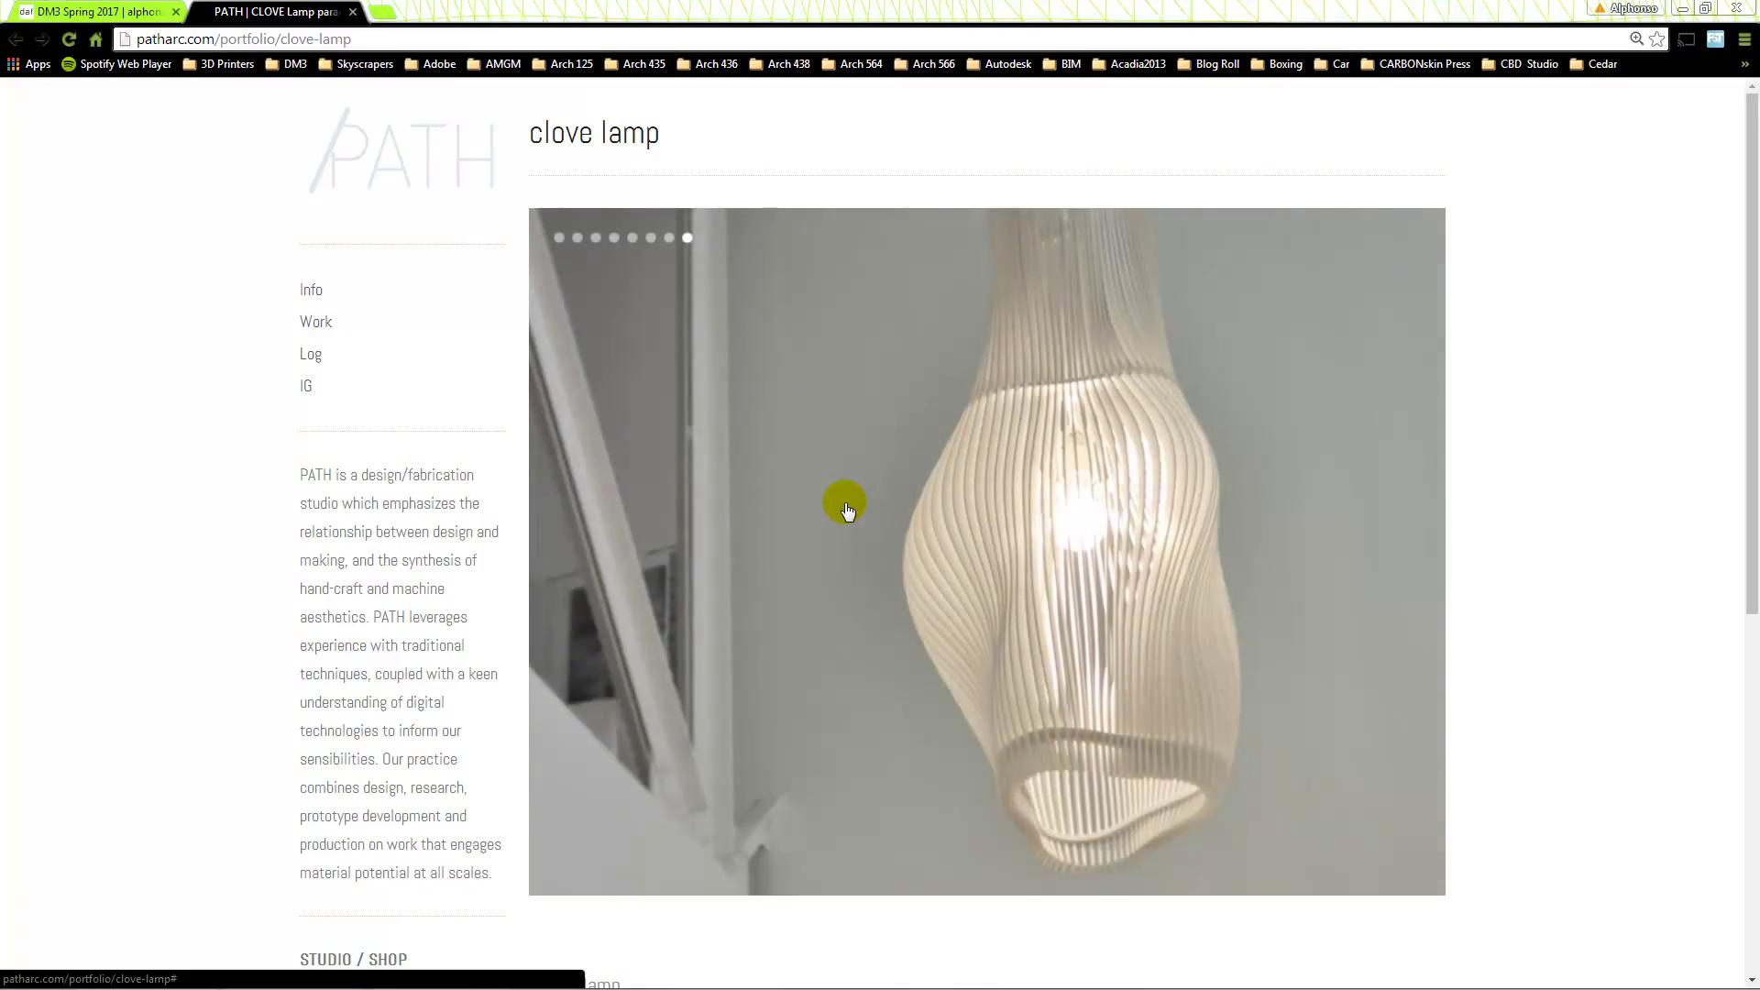
{"action": "left_click", "coordinate": [879, 495]}
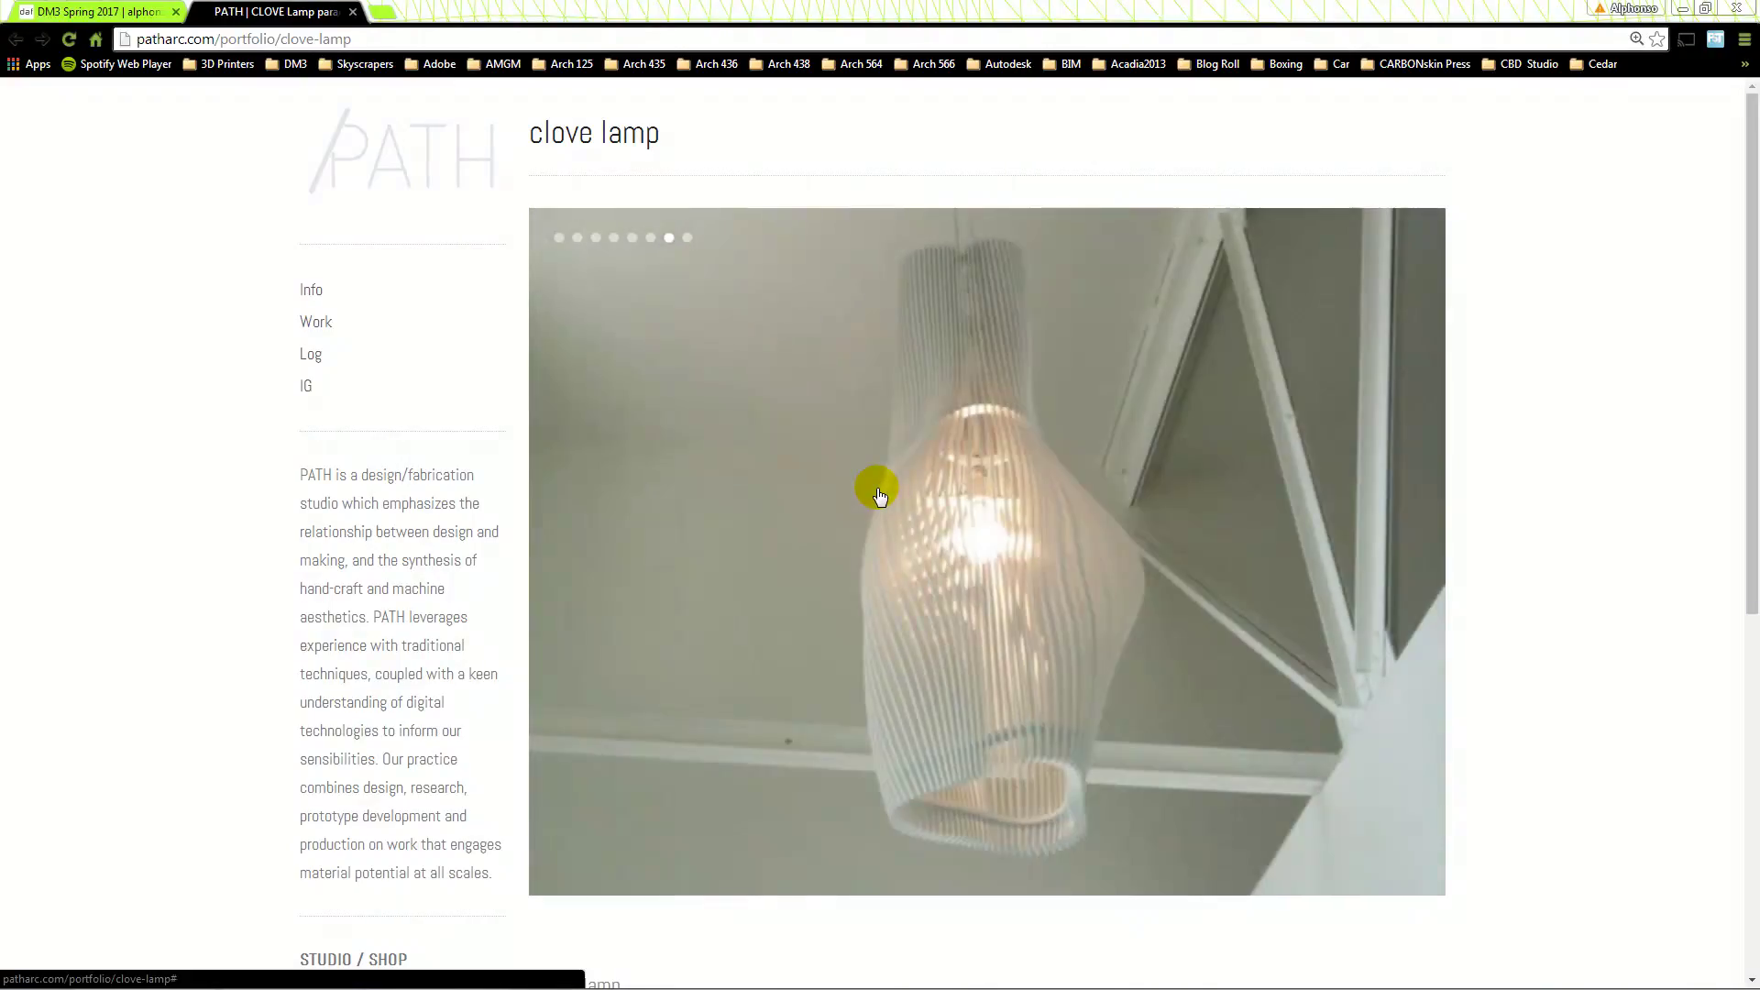
{"action": "left_click", "coordinate": [878, 495]}
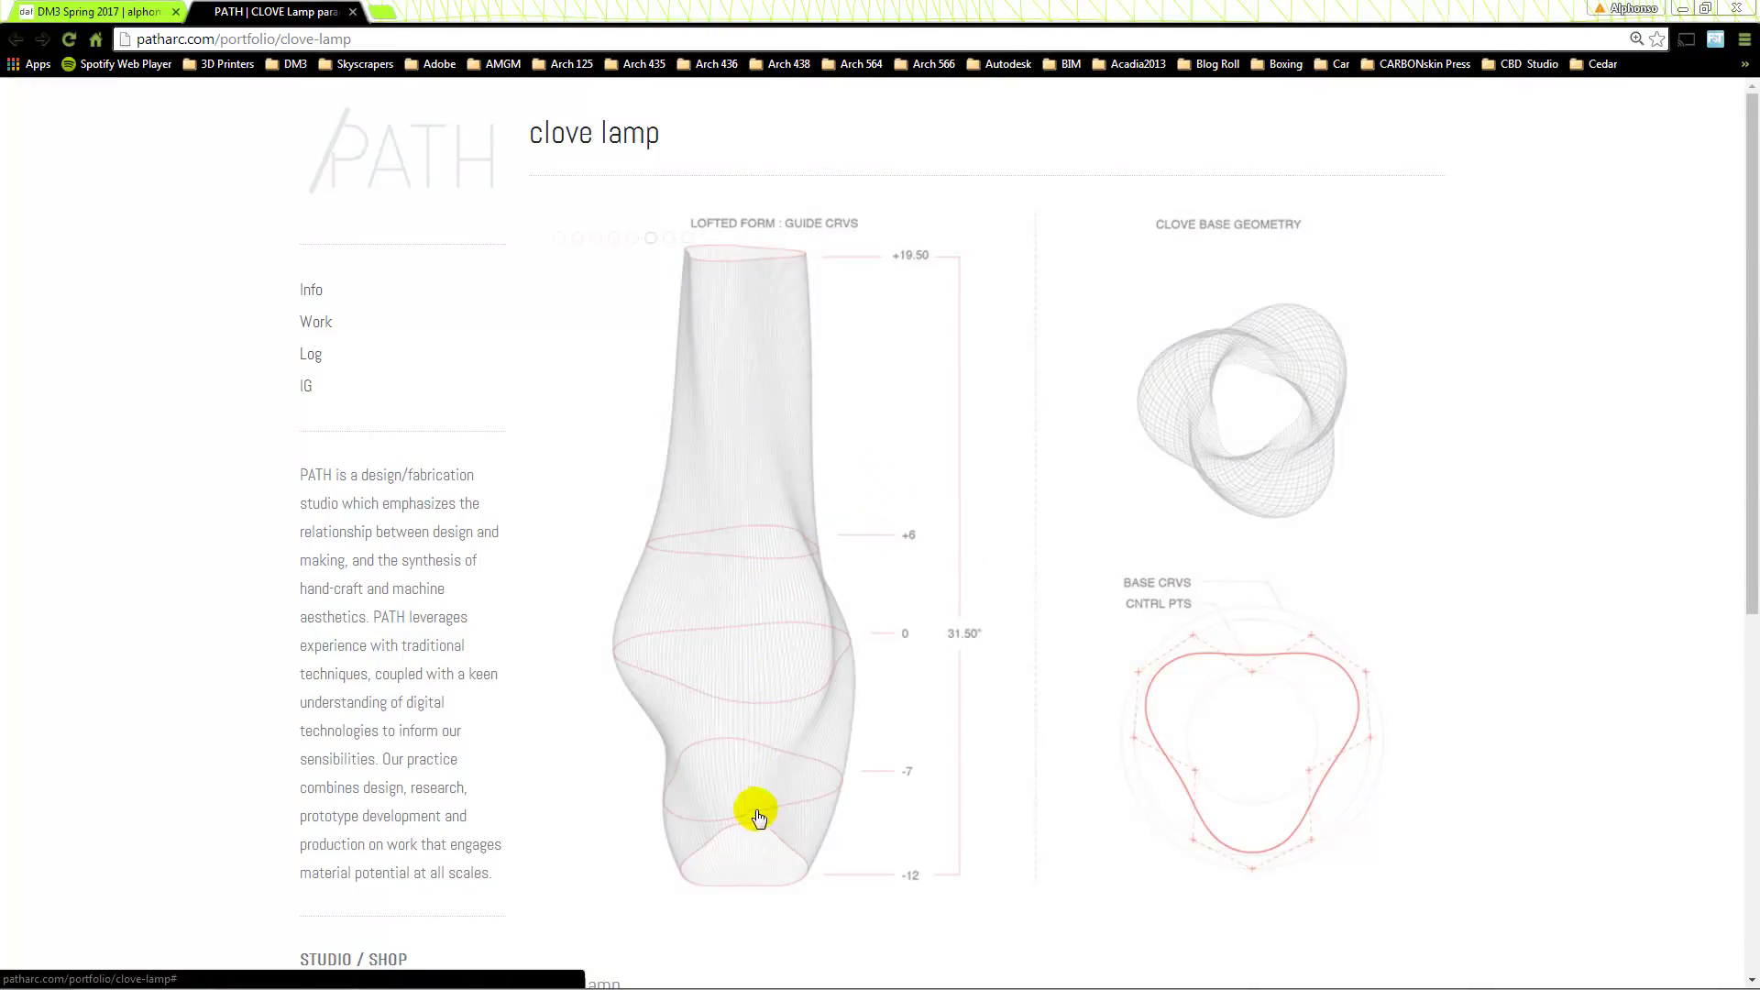
{"action": "left_click", "coordinate": [757, 495]}
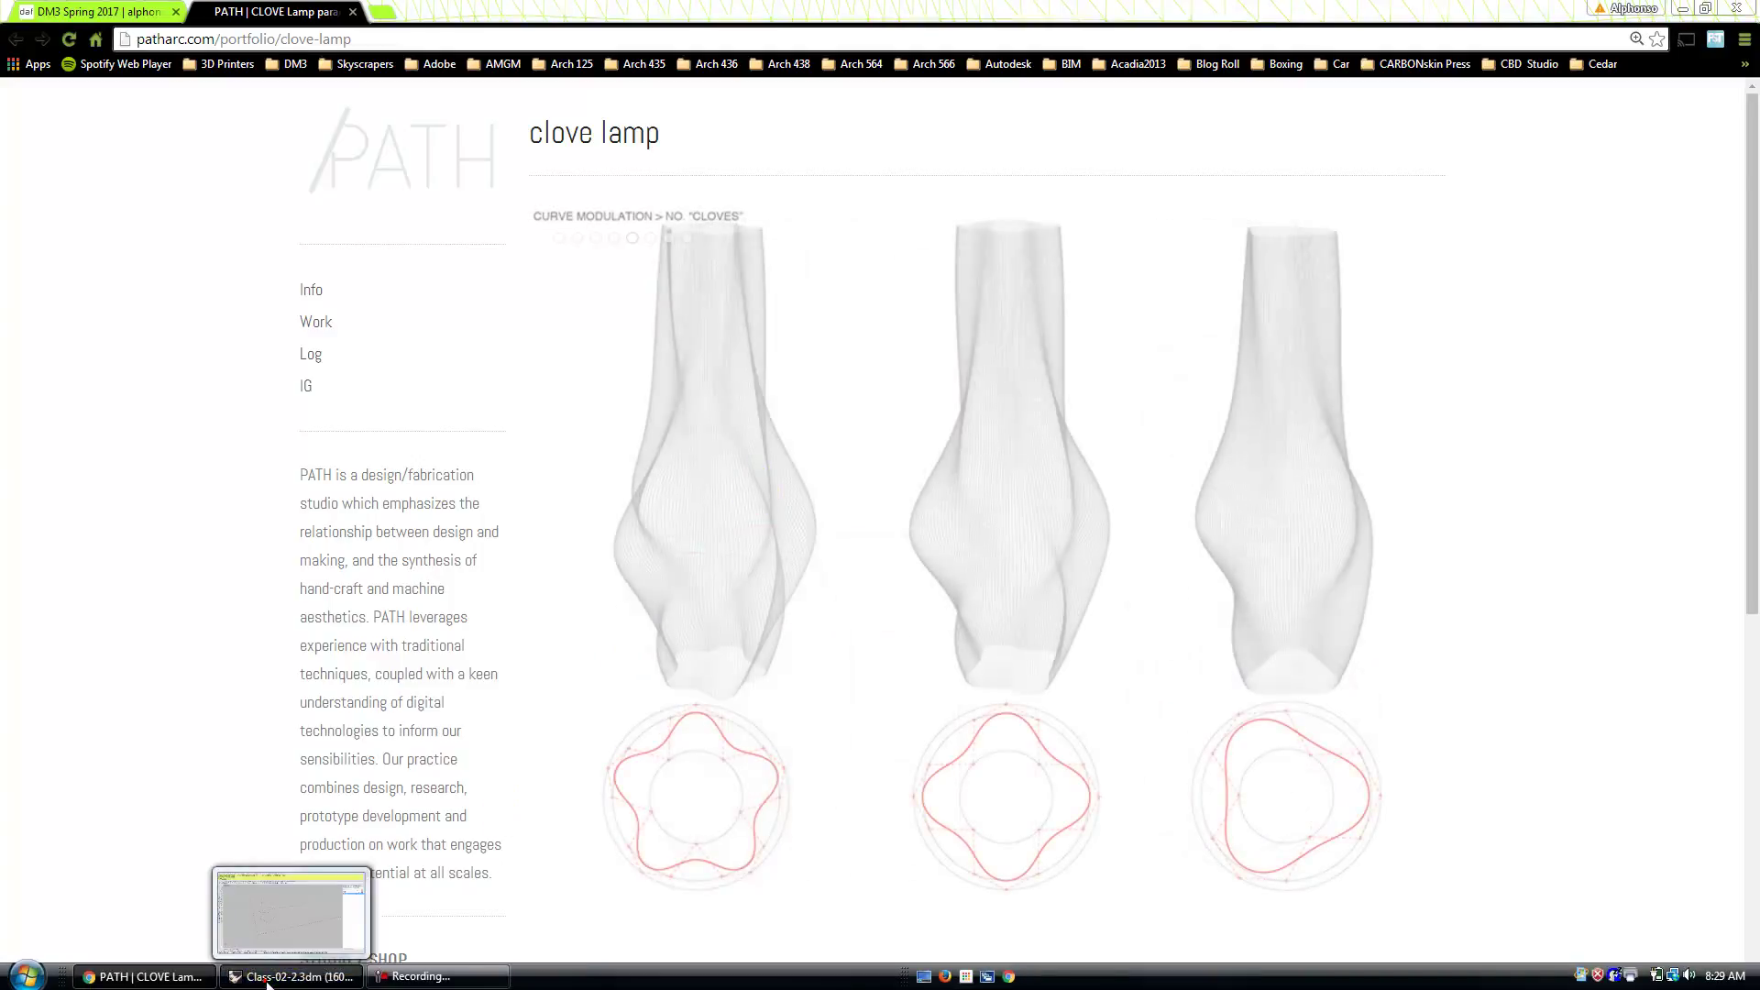
Switch to the Rhino model Class-02-2.3dm and rename the Curves layer to Hor-Curves
{"action": "left_click", "coordinate": [267, 978]}
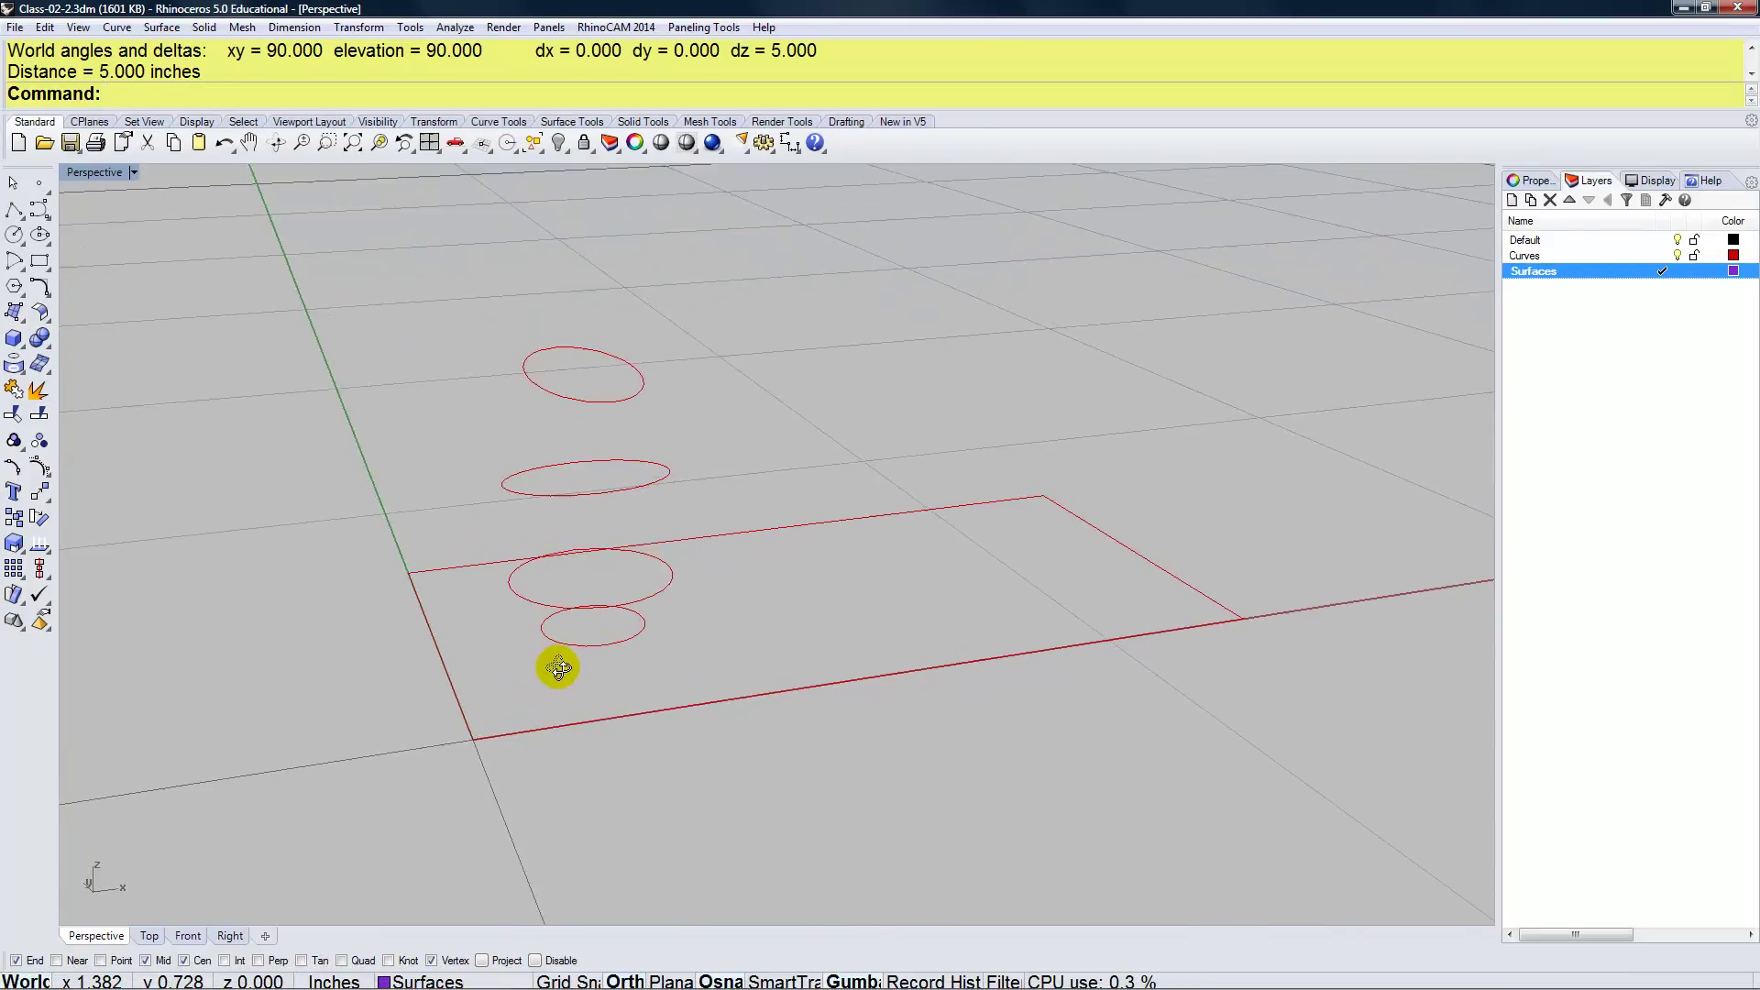
{"action": "scroll", "coordinate": [552, 605], "scroll_direction": "up", "scroll_amount": 3}
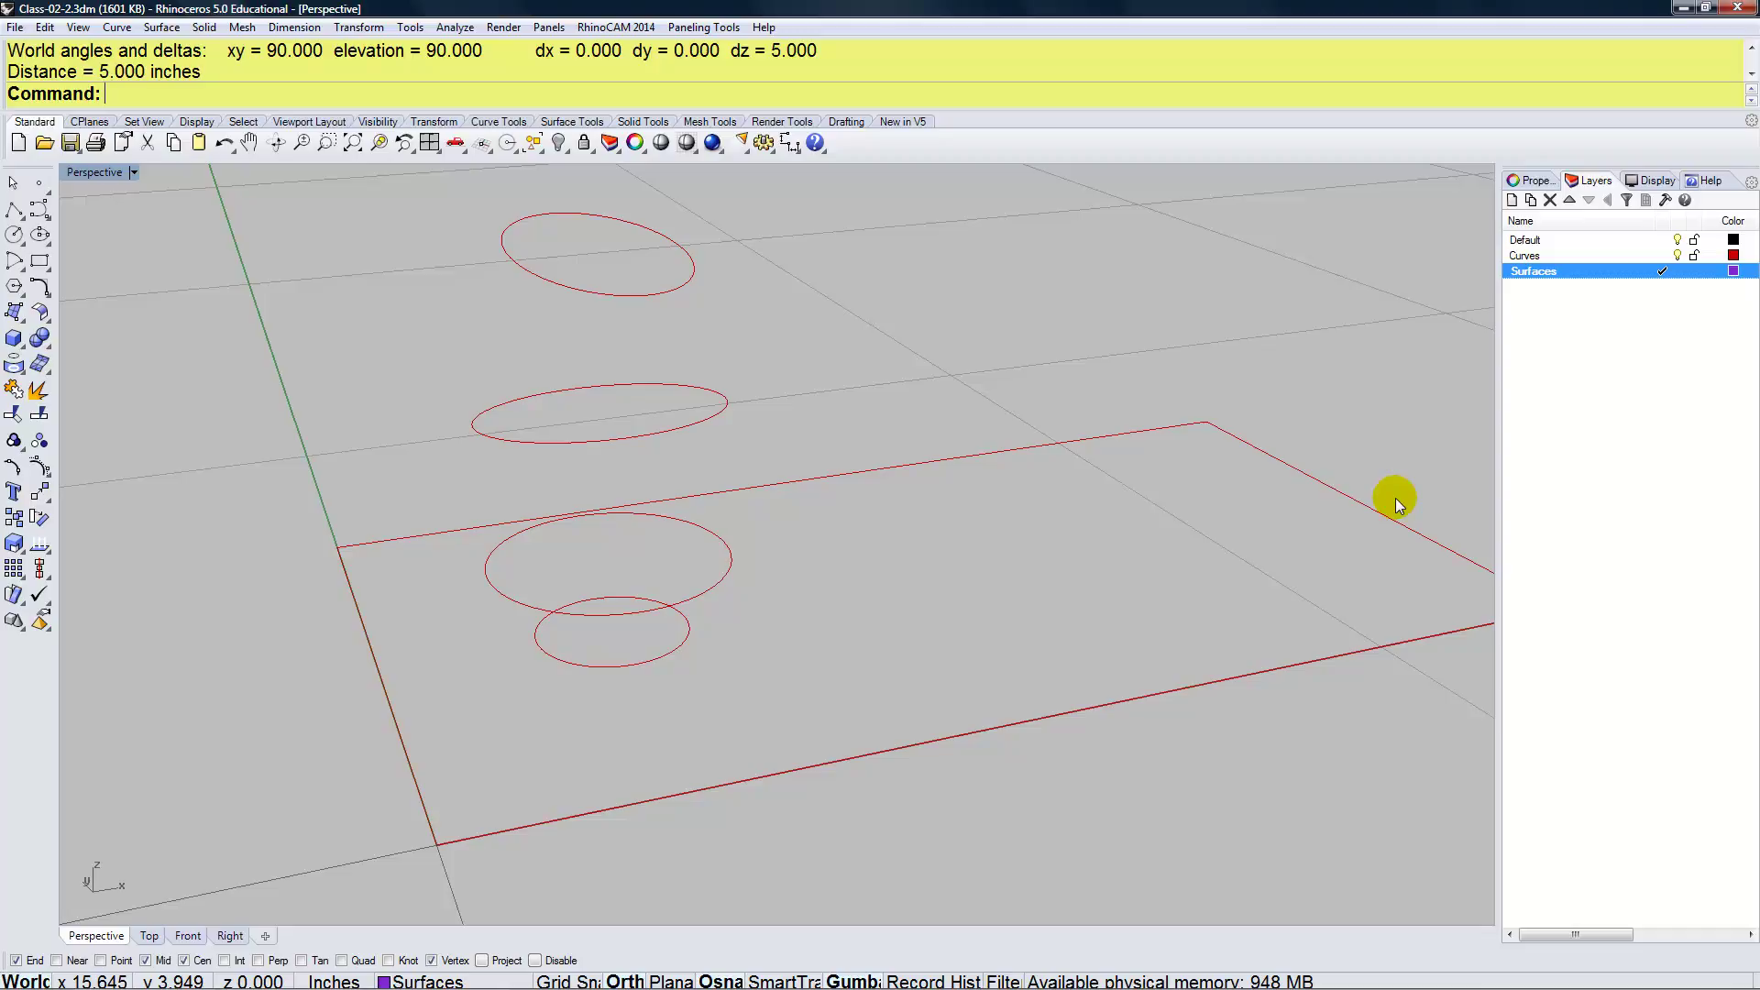
{"action": "left_click", "coordinate": [1556, 256]}
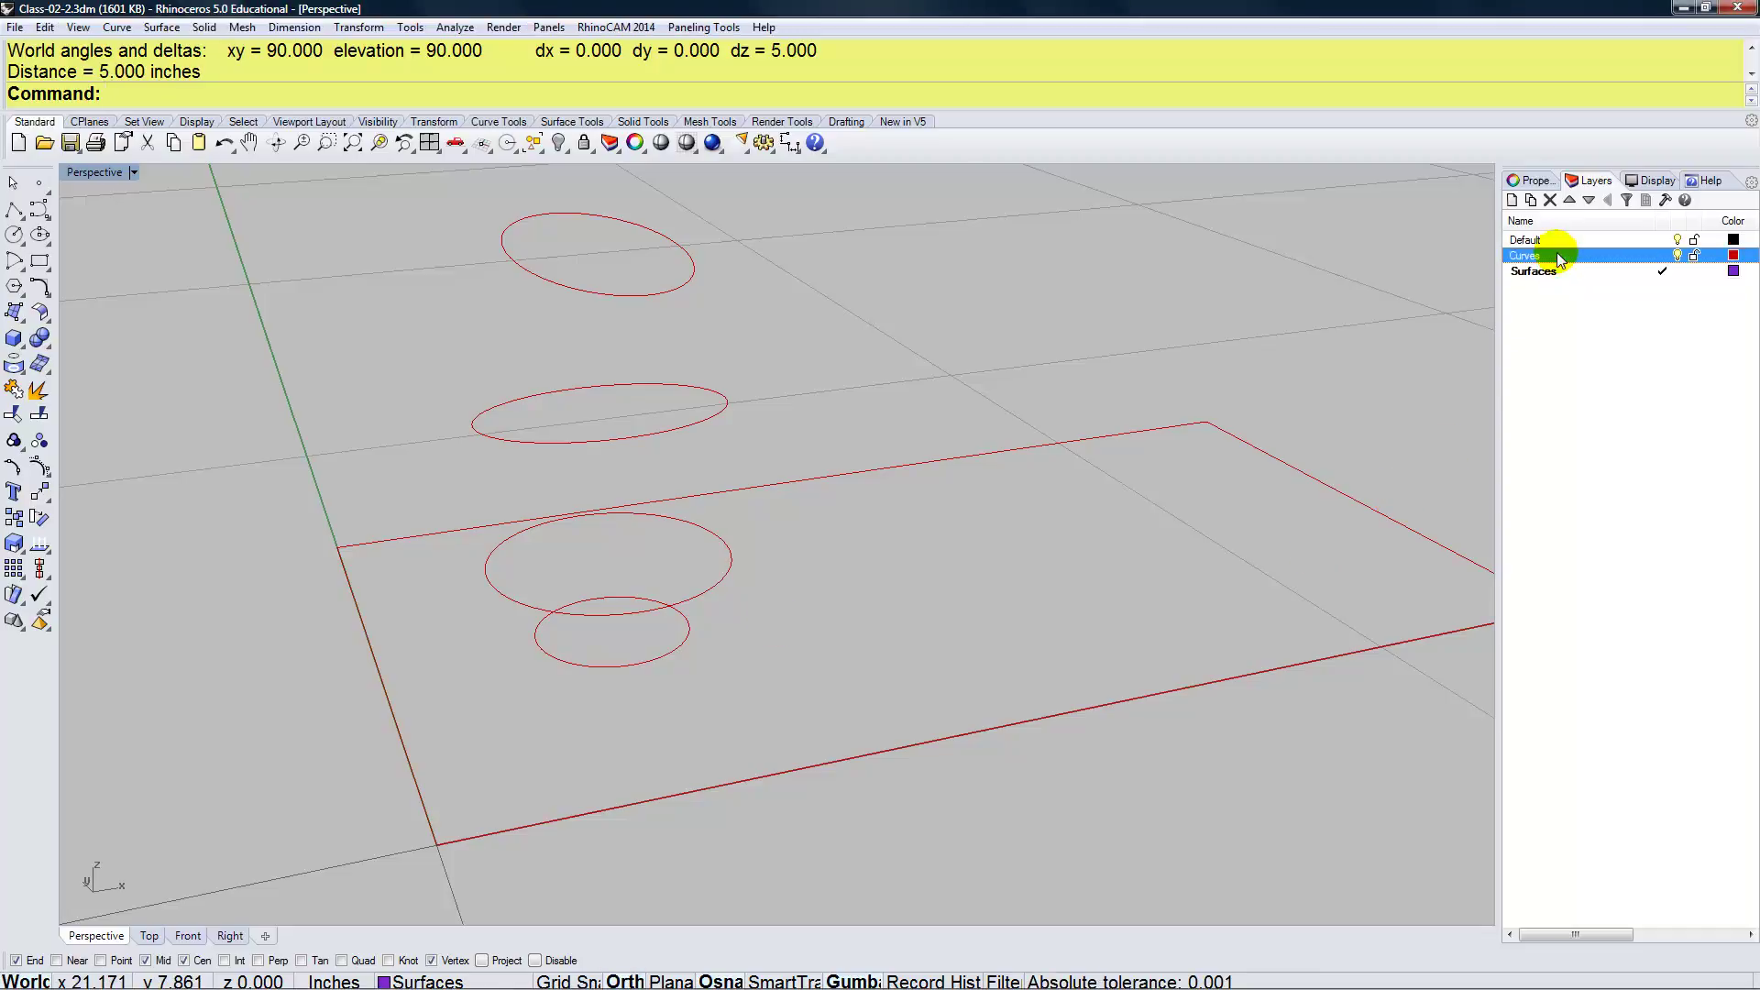
{"action": "left_click", "coordinate": [1564, 272]}
{"action": "left_click", "coordinate": [1559, 255]}
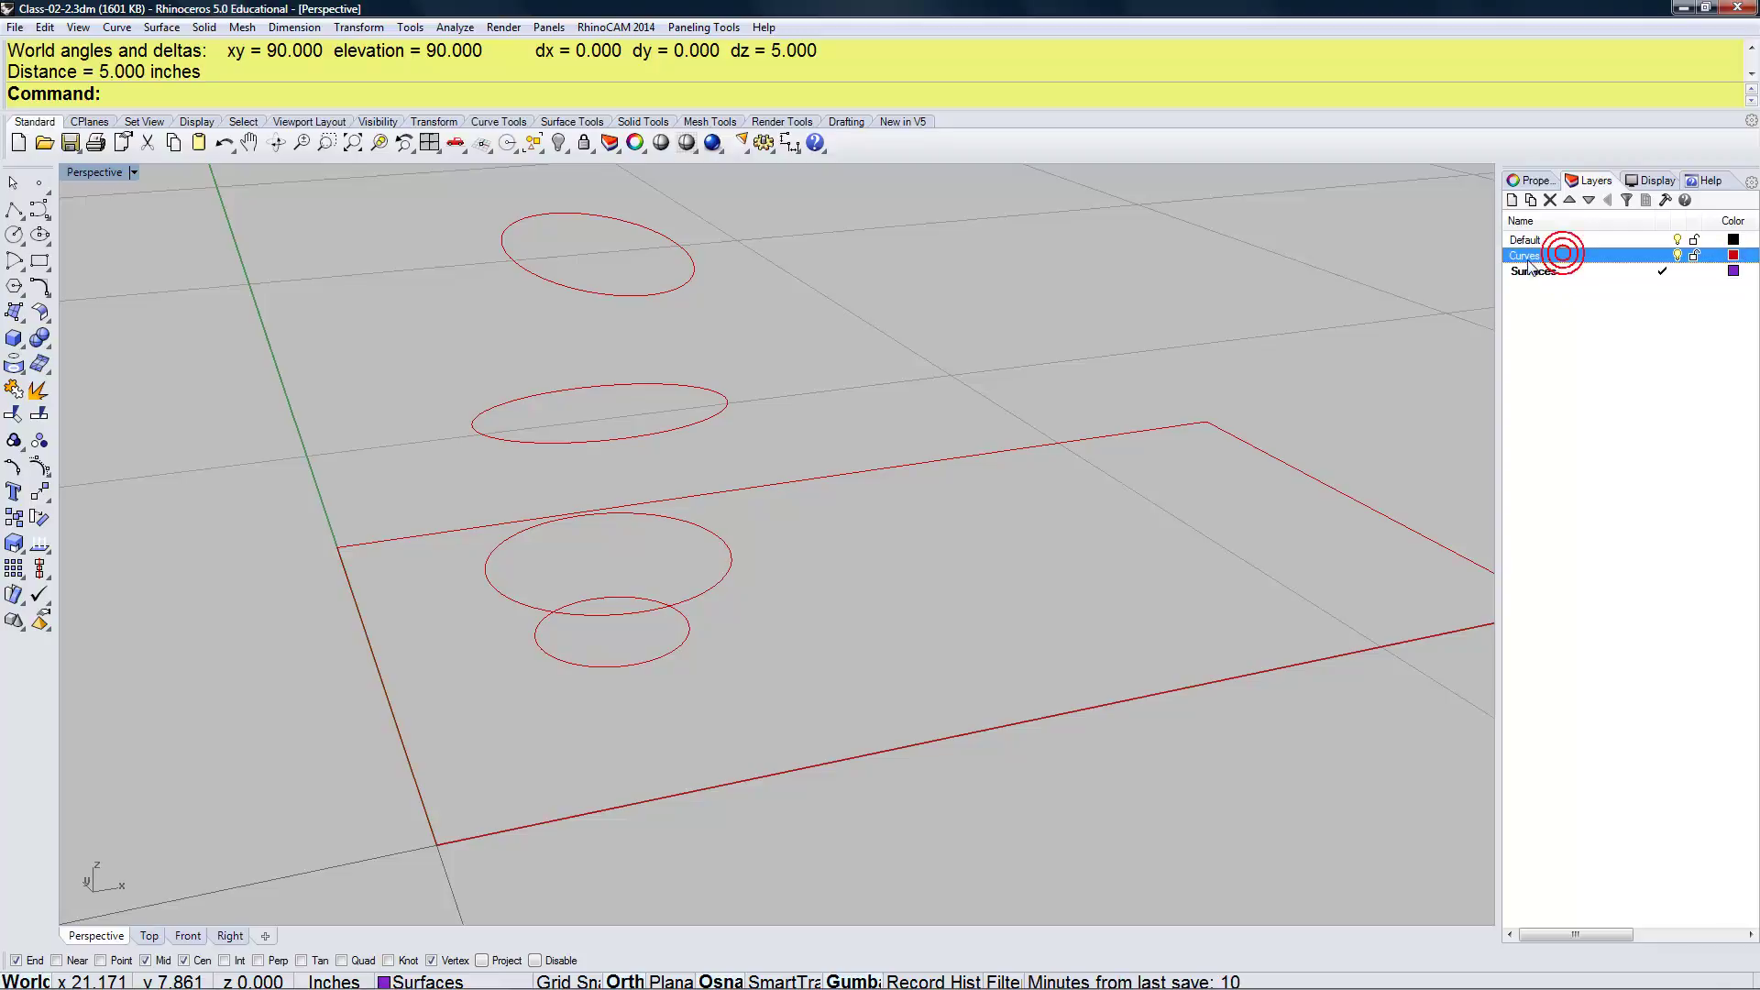
{"action": "left_click", "coordinate": [1522, 257]}
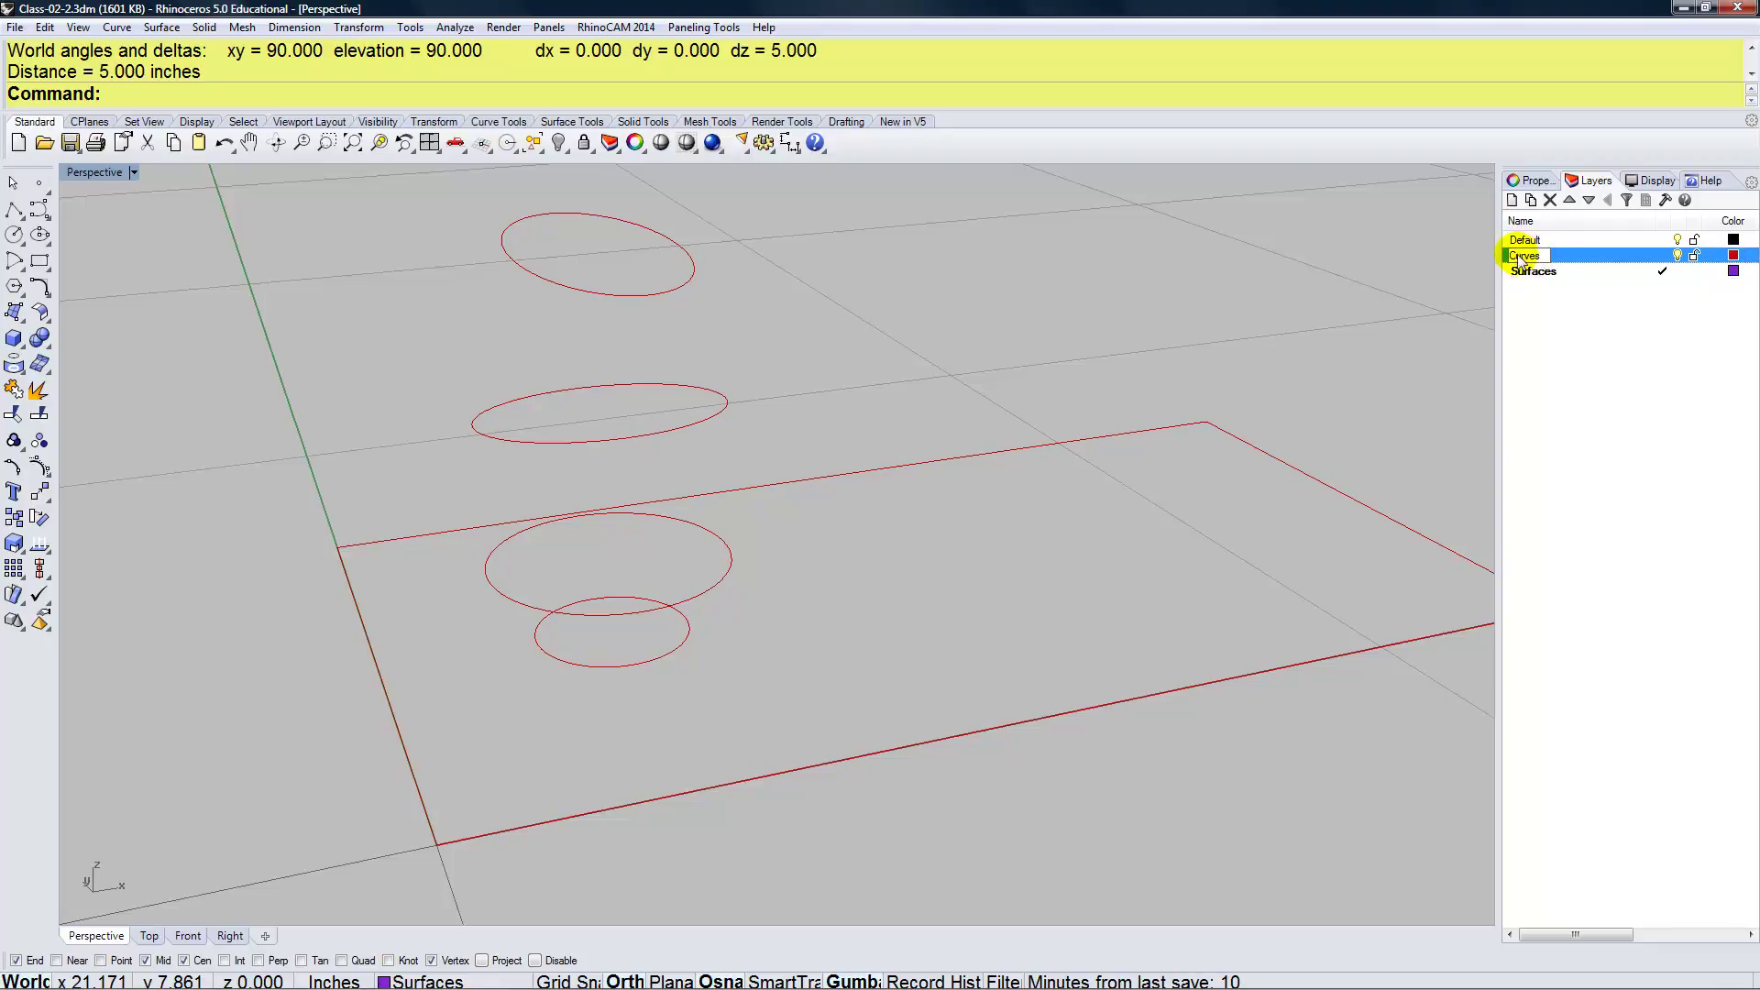
{"action": "left_click", "coordinate": [1510, 258]}
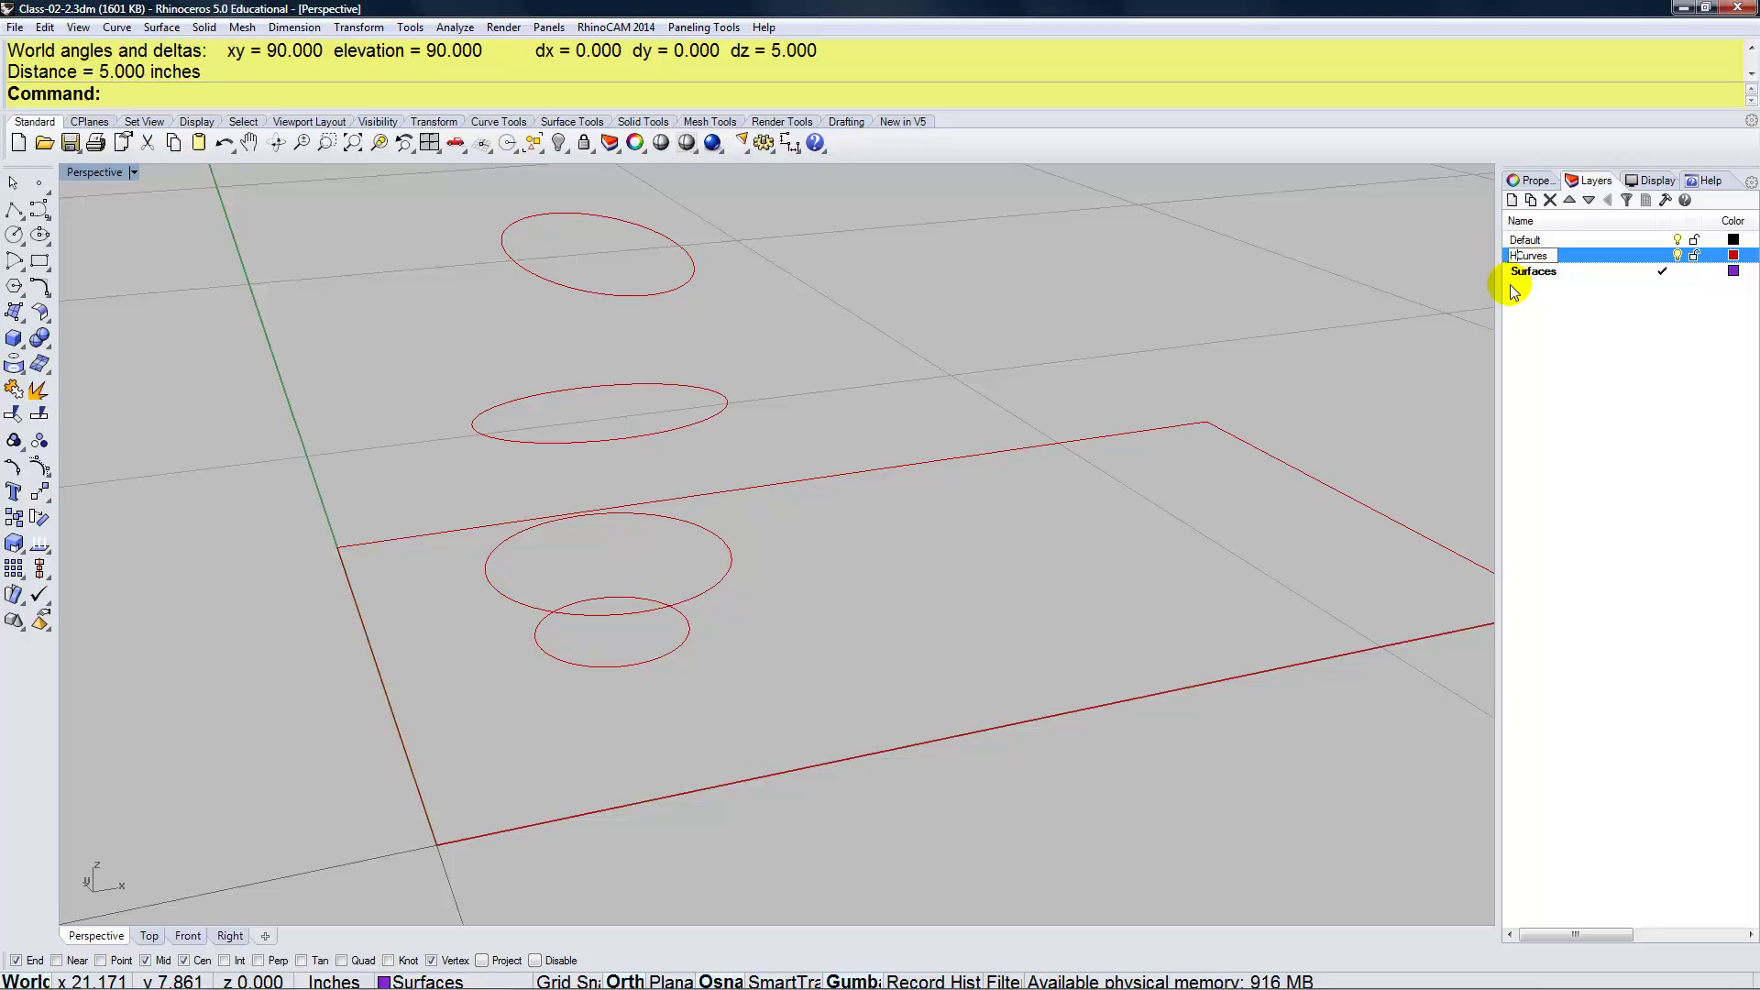
{"action": "type", "text": "Hor-"}
{"action": "left_click", "coordinate": [1611, 260]}
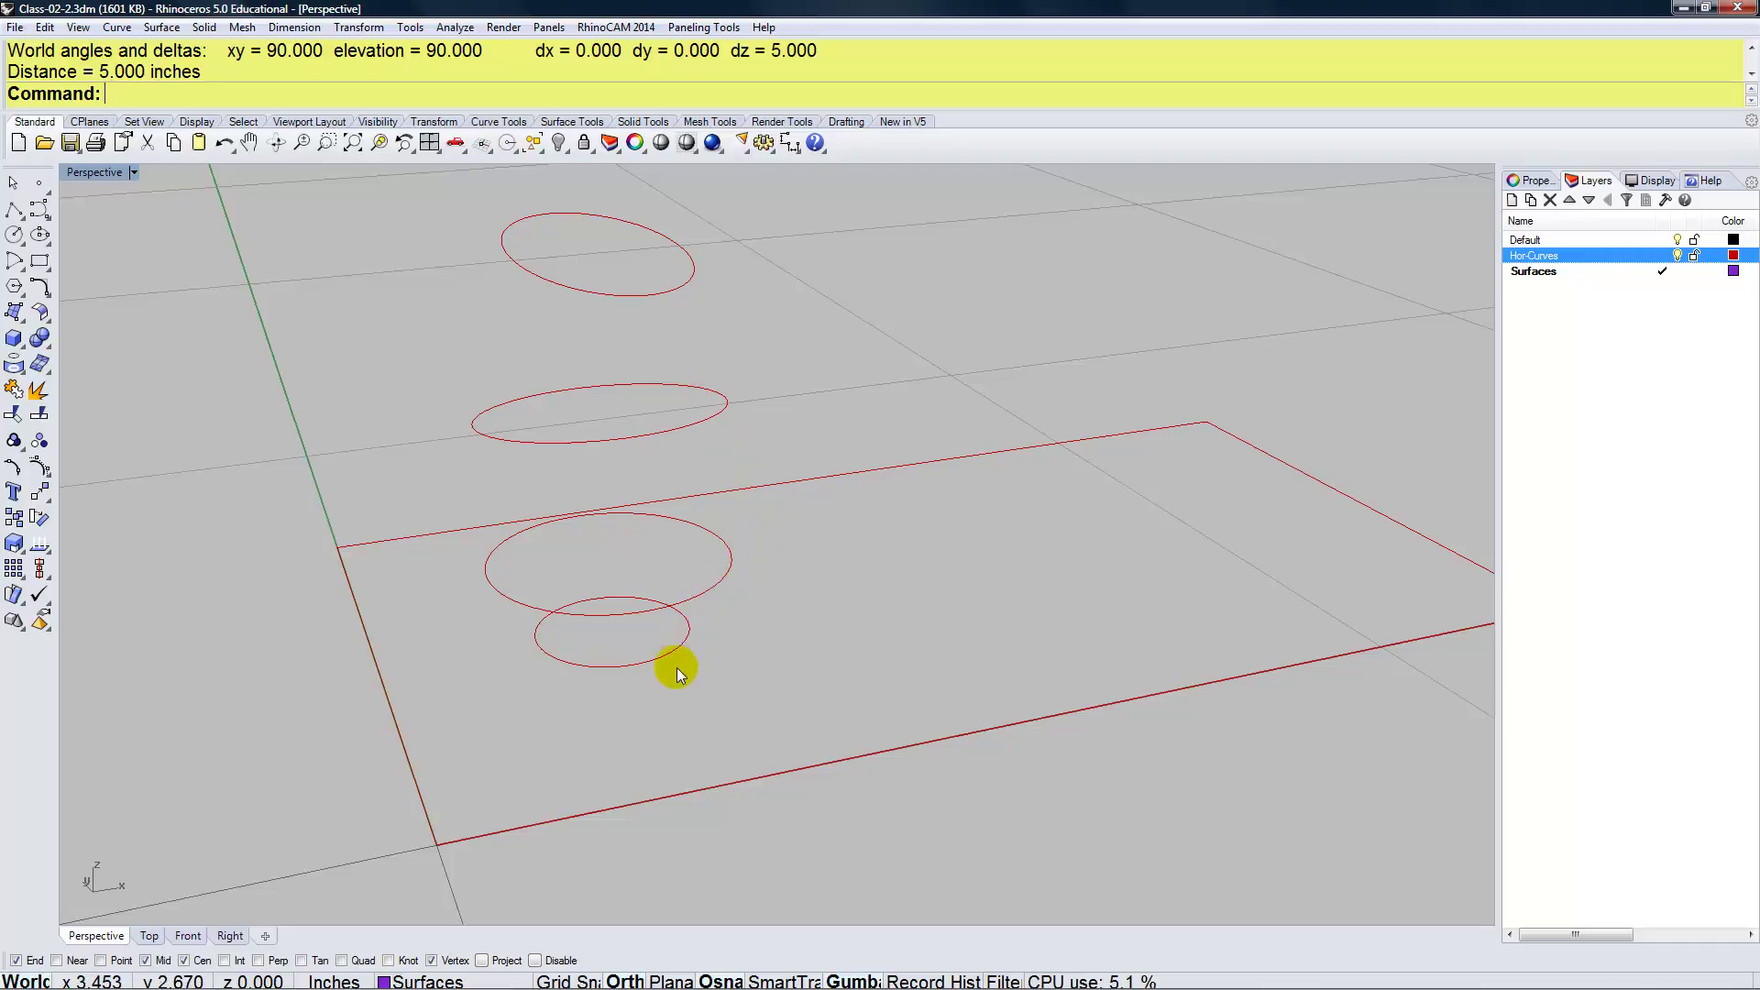
Offset the lowest circle outward by 0.125 inches
{"action": "type", "text": "Offset"}
{"action": "key", "text": "Return"}
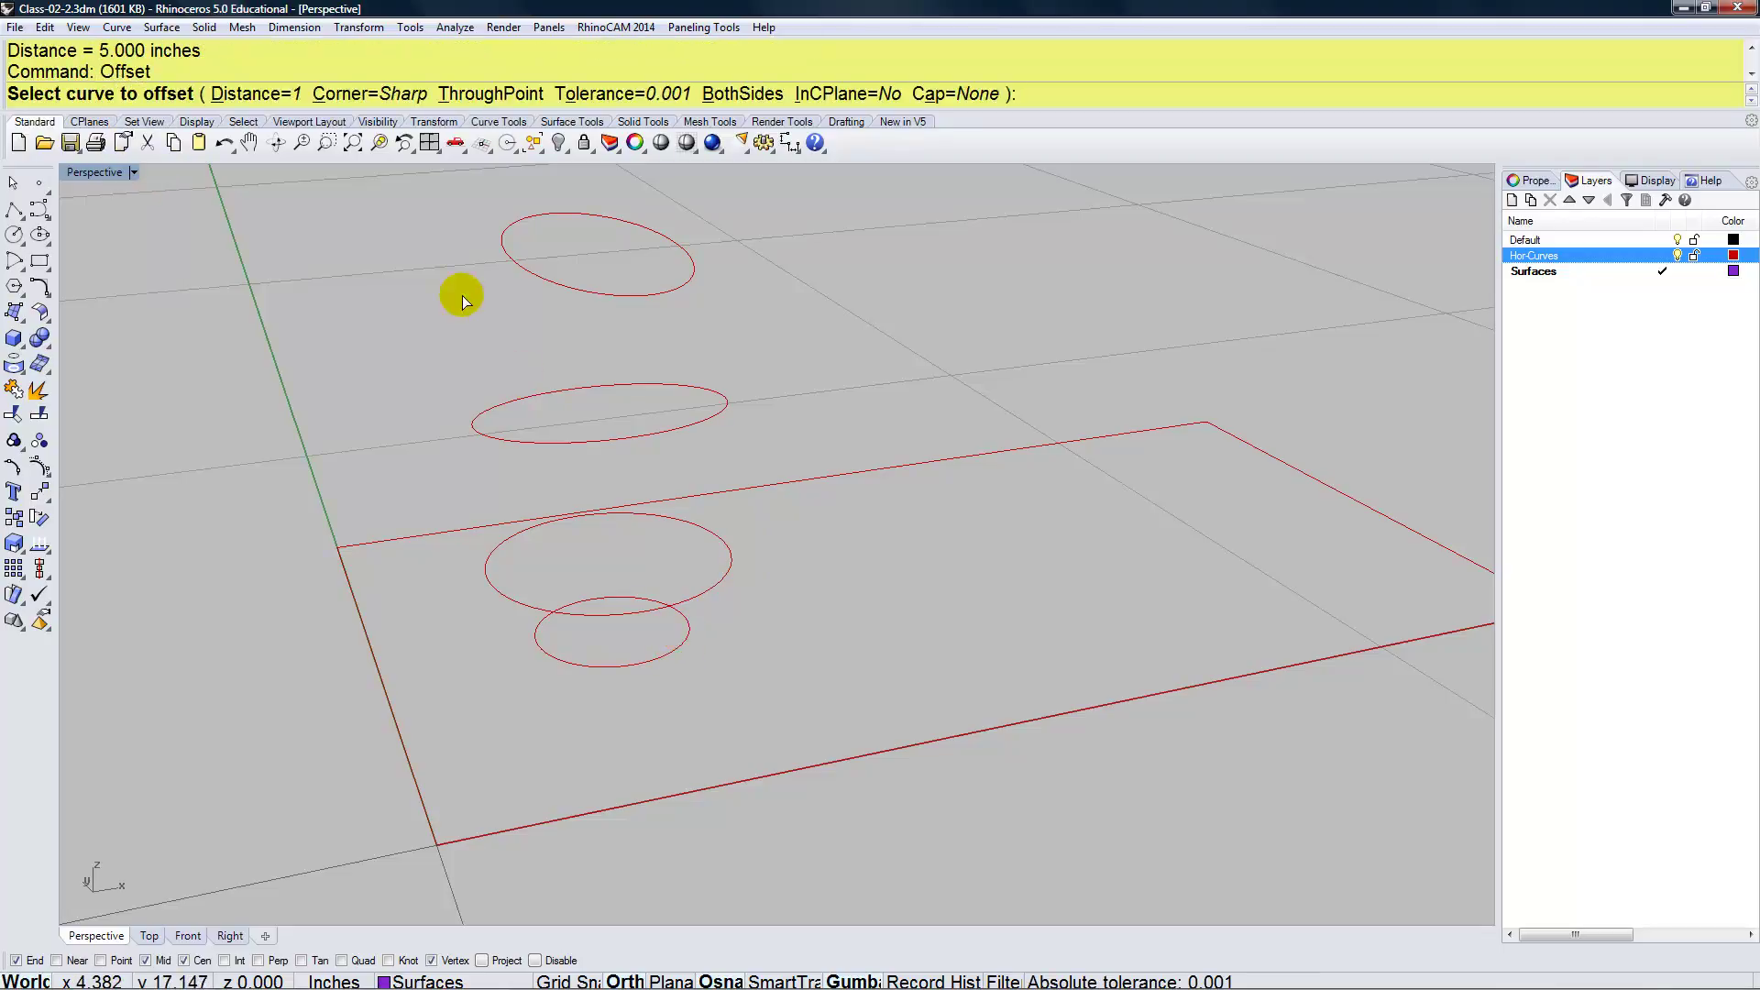
{"action": "left_click", "coordinate": [247, 96]}
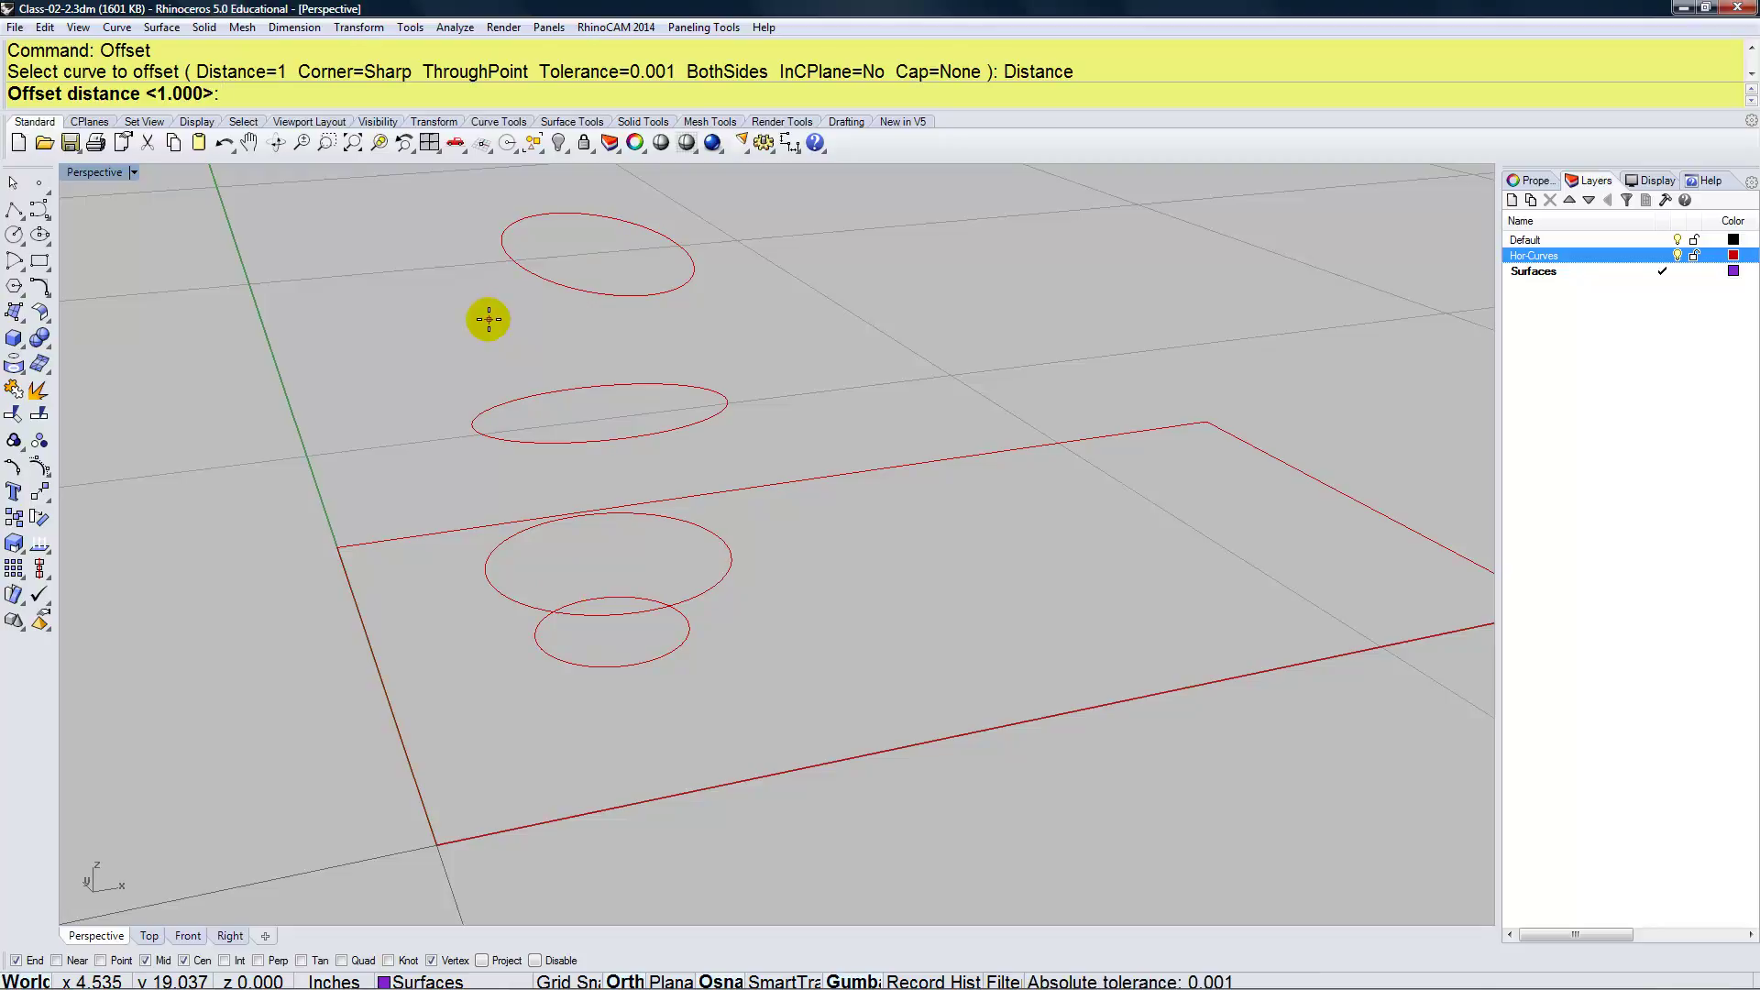
{"action": "type", "text": ".125\""}
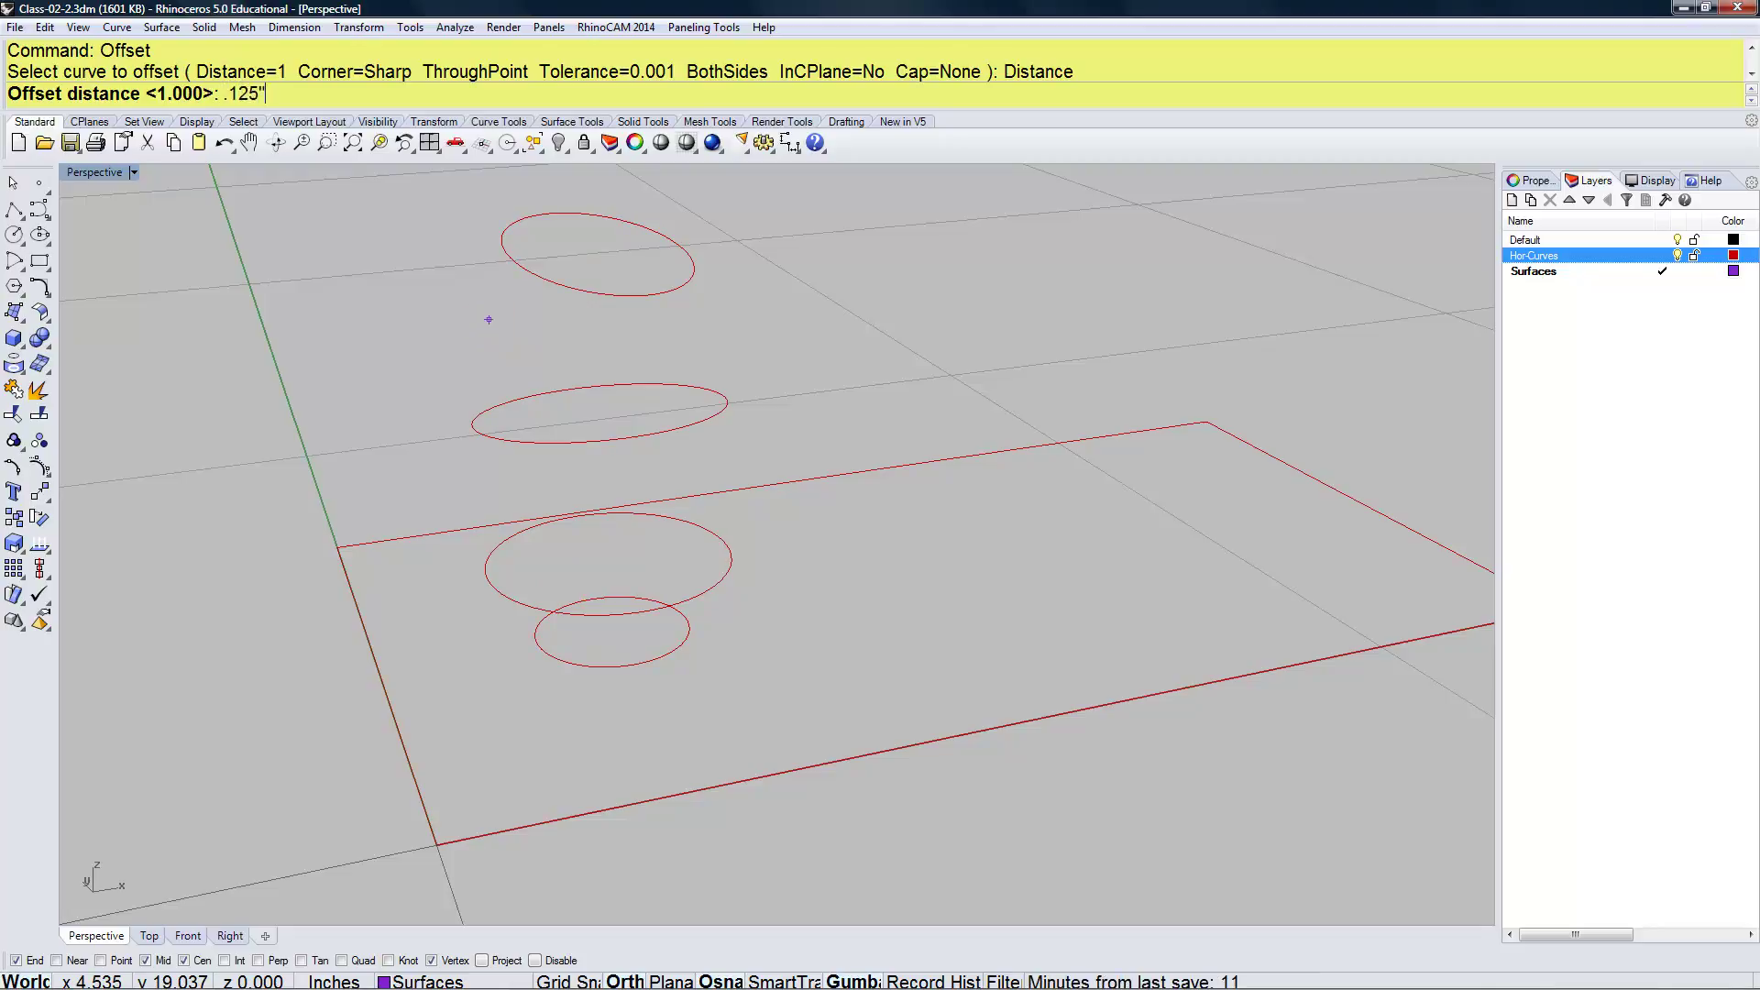
{"action": "right_click", "coordinate": [489, 319]}
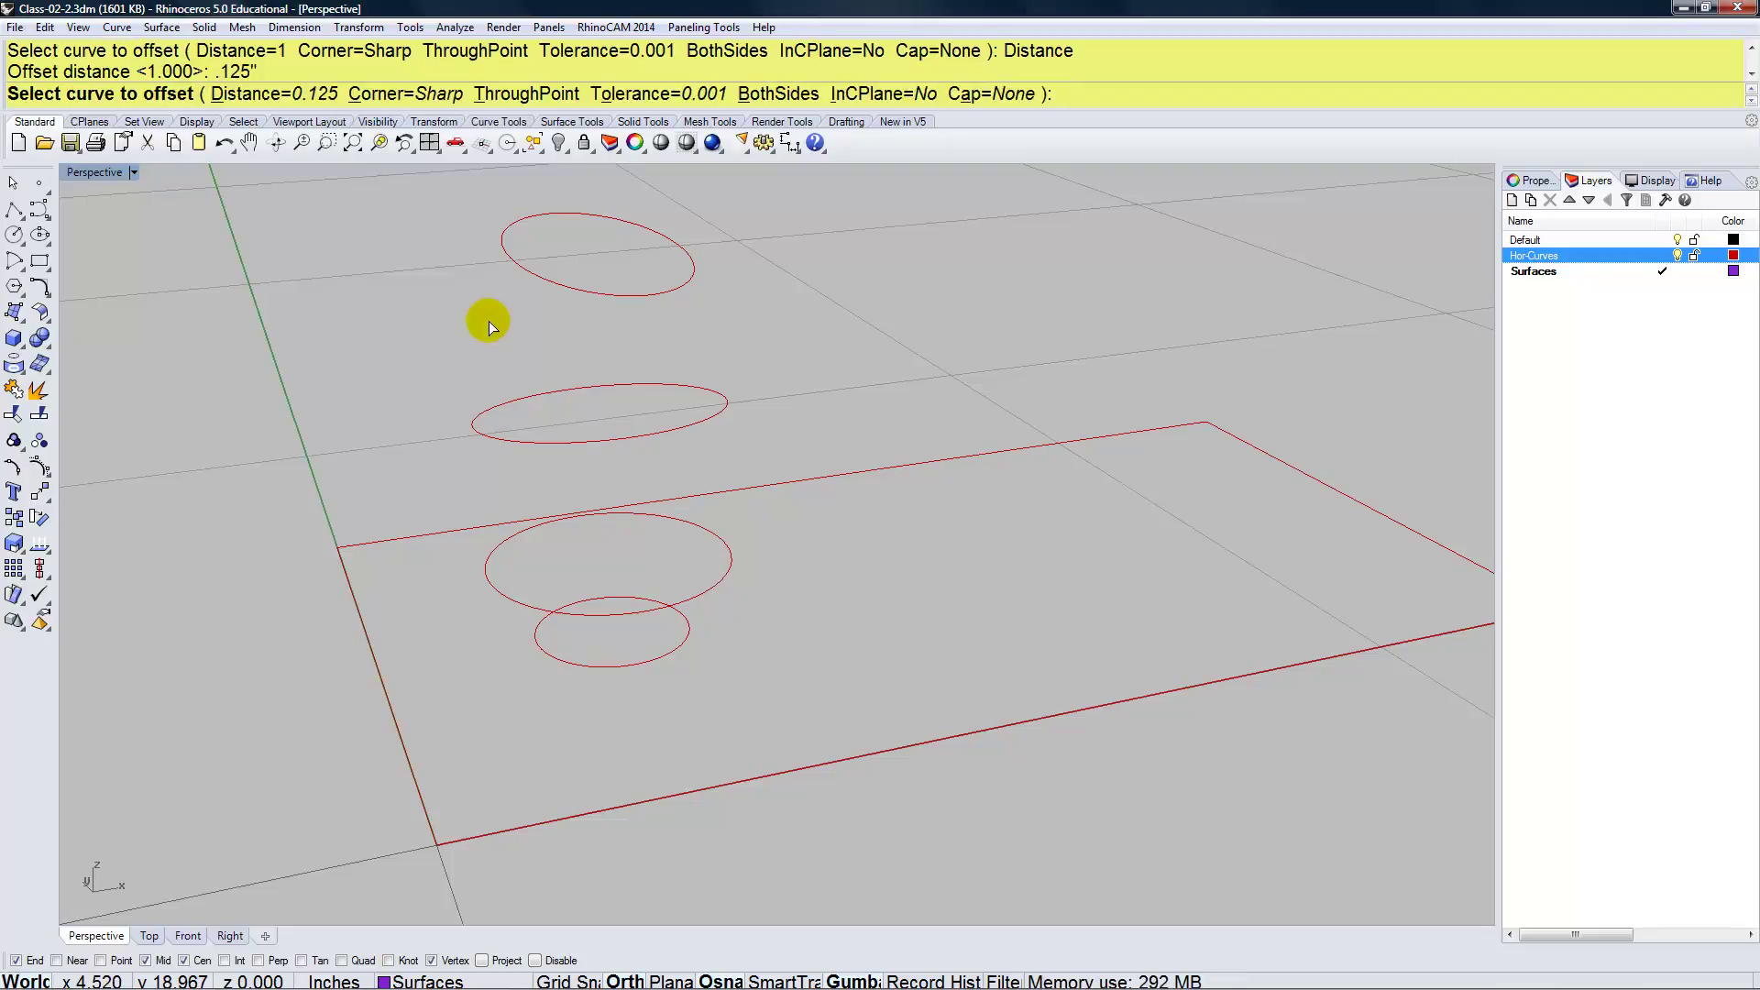
{"action": "left_click", "coordinate": [686, 649]}
{"action": "left_click", "coordinate": [723, 651]}
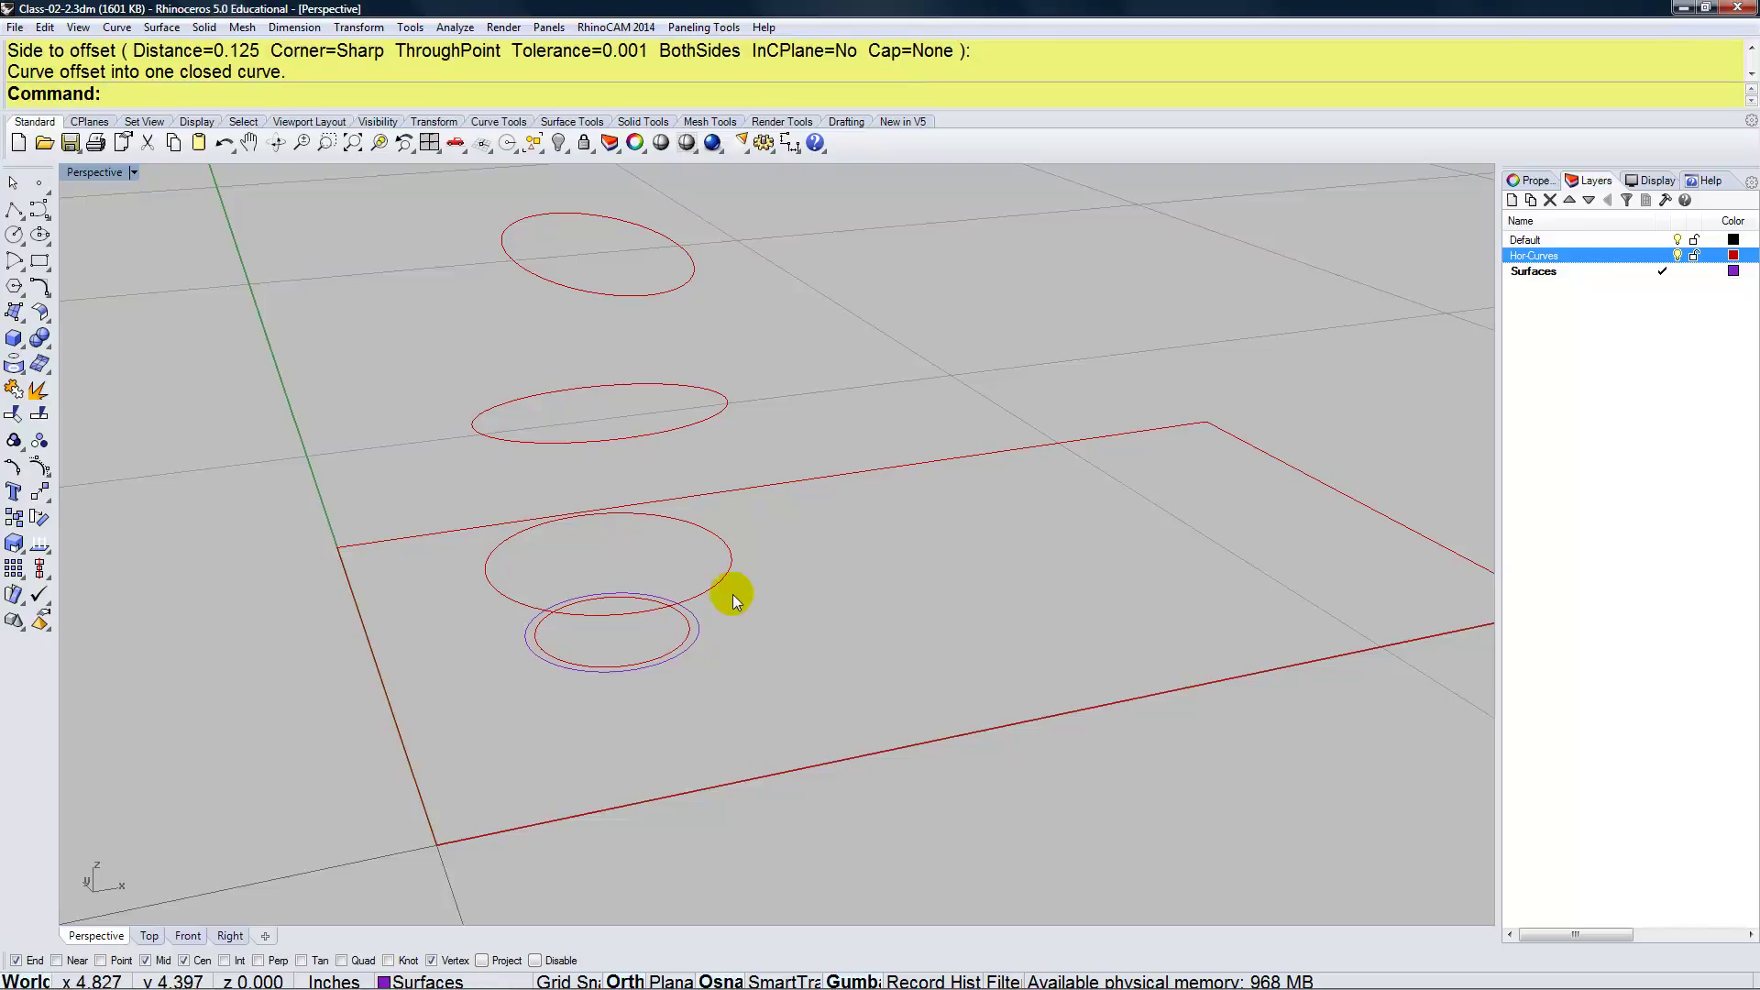
Make Hor-Curves the current layer and offset the second-lowest closed curve outward by 0.125 inches
{"action": "double_click", "coordinate": [1603, 257]}
{"action": "left_click", "coordinate": [832, 645]}
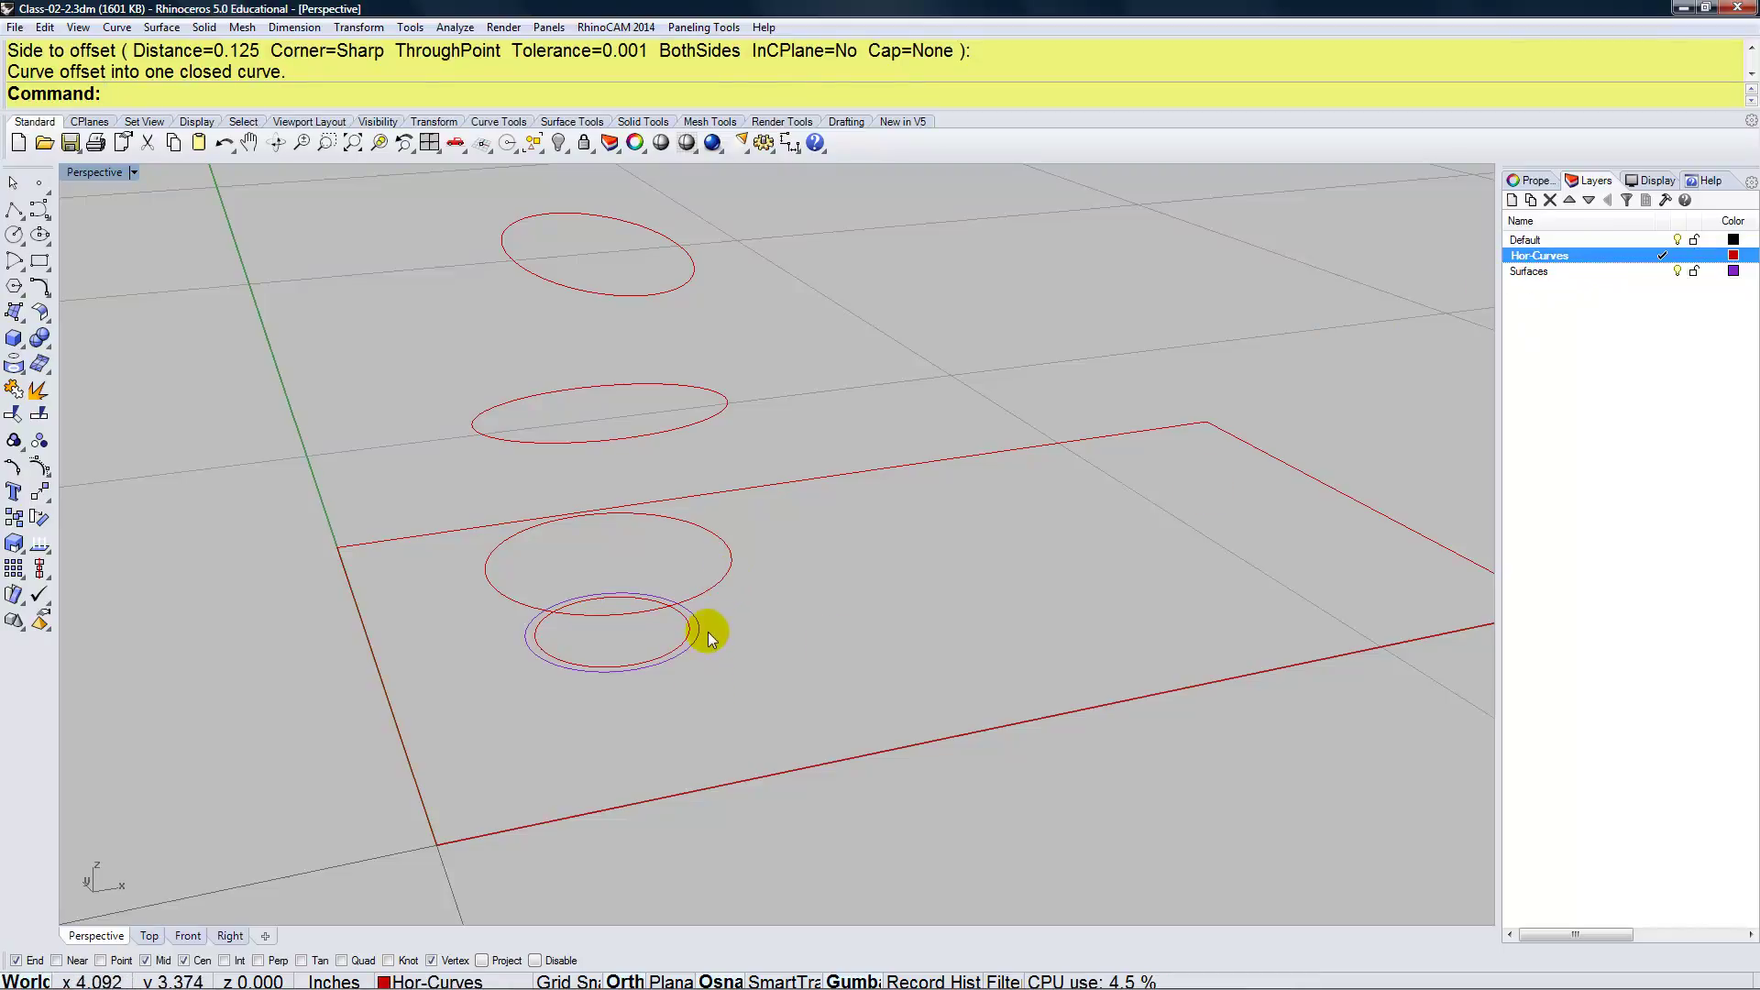
{"action": "left_click", "coordinate": [706, 594]}
{"action": "right_click", "coordinate": [722, 597]}
{"action": "left_click", "coordinate": [739, 446]}
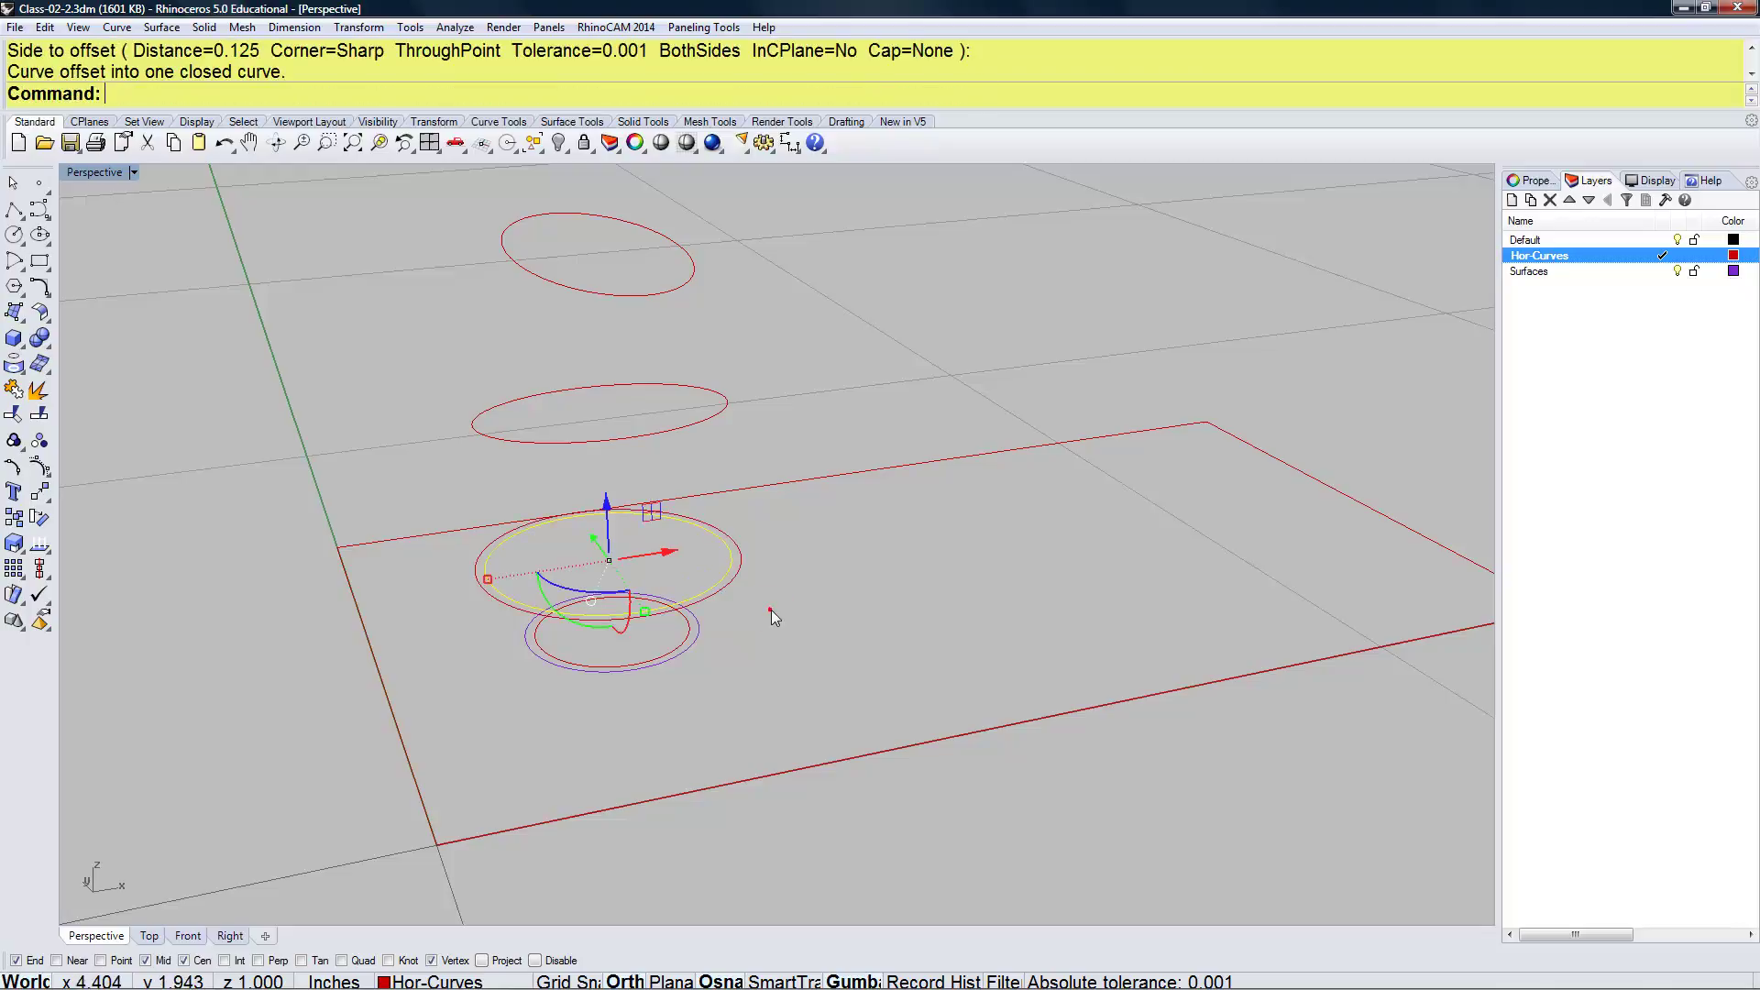
Offset the two upper closed curves outward by 0.125 inches each
{"action": "left_click", "coordinate": [722, 427]}
{"action": "right_click", "coordinate": [730, 421]}
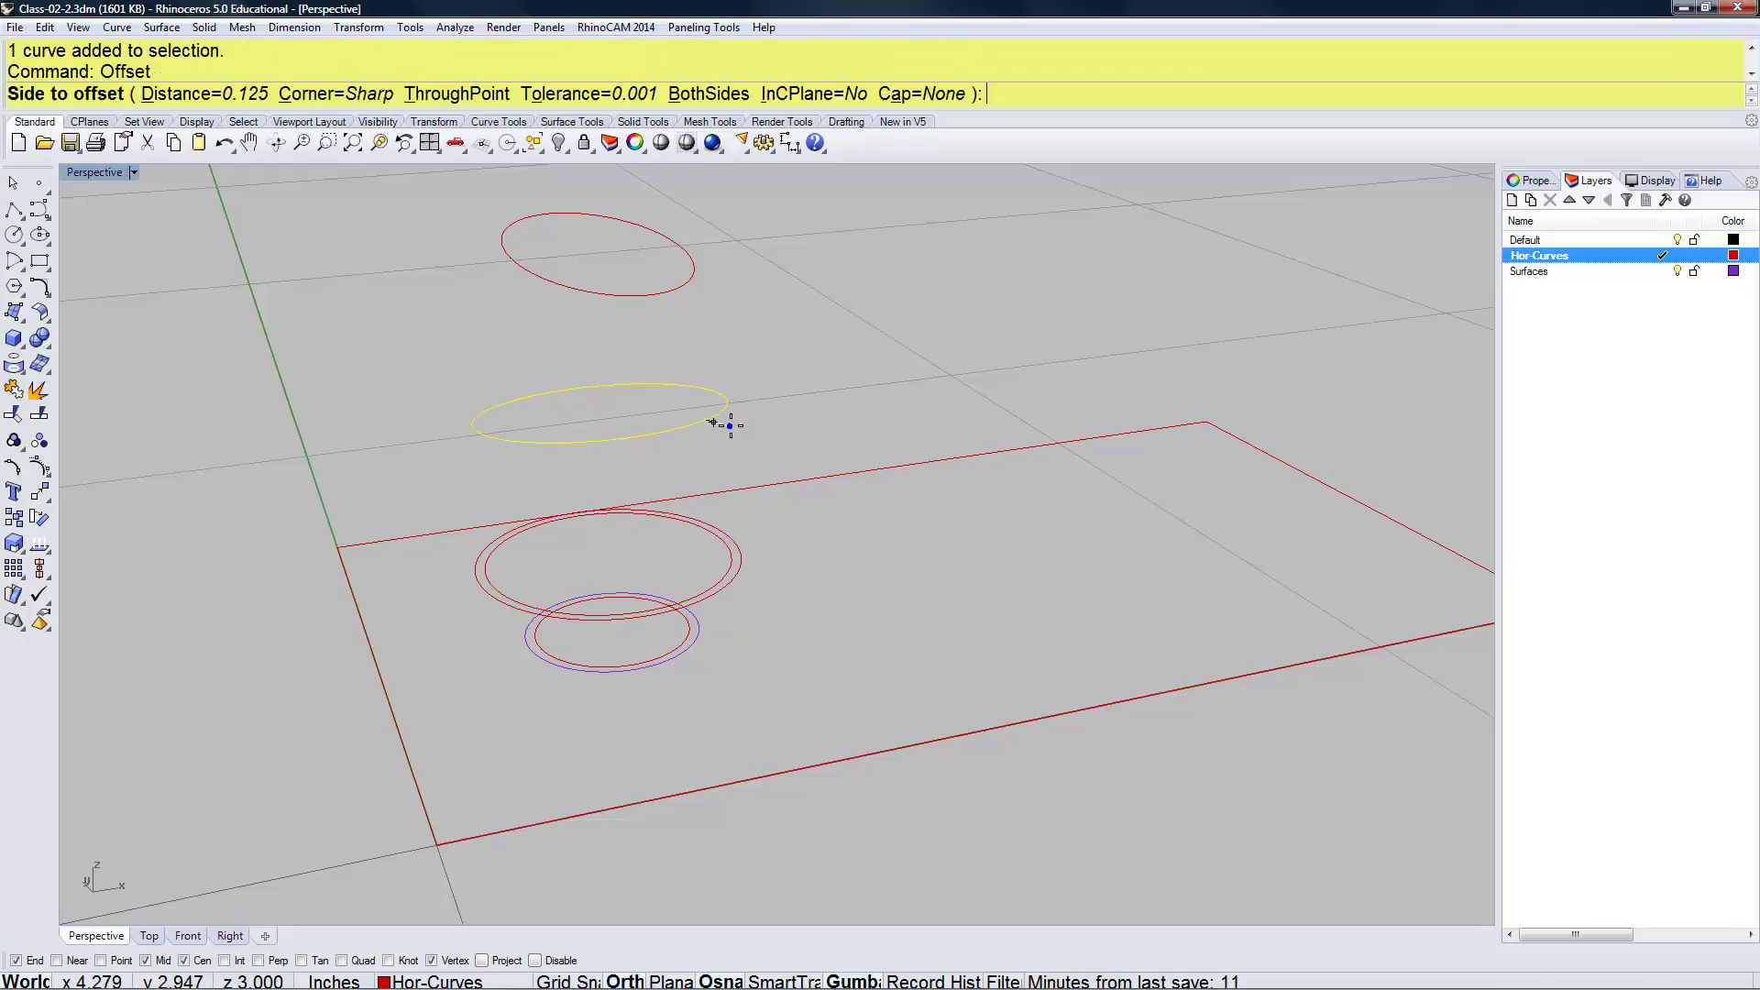
{"action": "left_click", "coordinate": [752, 432]}
{"action": "left_click", "coordinate": [684, 289]}
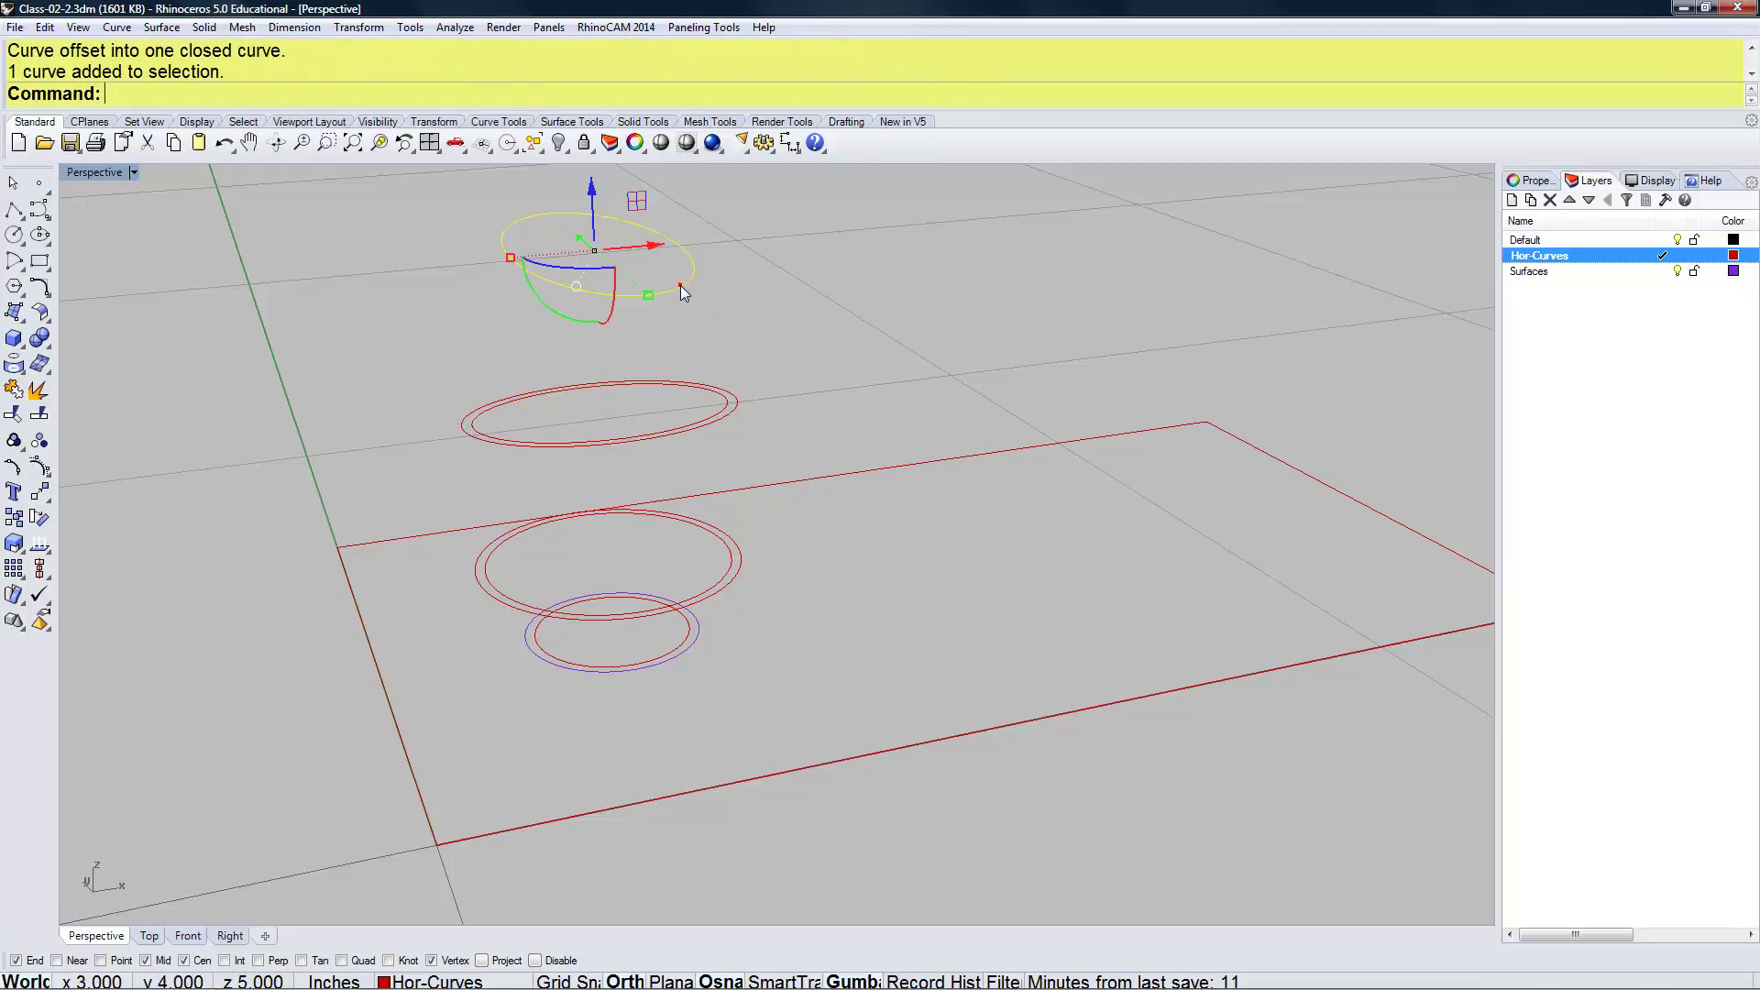
{"action": "right_click", "coordinate": [719, 308]}
{"action": "left_click", "coordinate": [765, 312]}
{"action": "left_click", "coordinate": [761, 385]}
Move the outer offset of the lowest circle to the Hor-Curves layer
{"action": "left_click", "coordinate": [677, 657]}
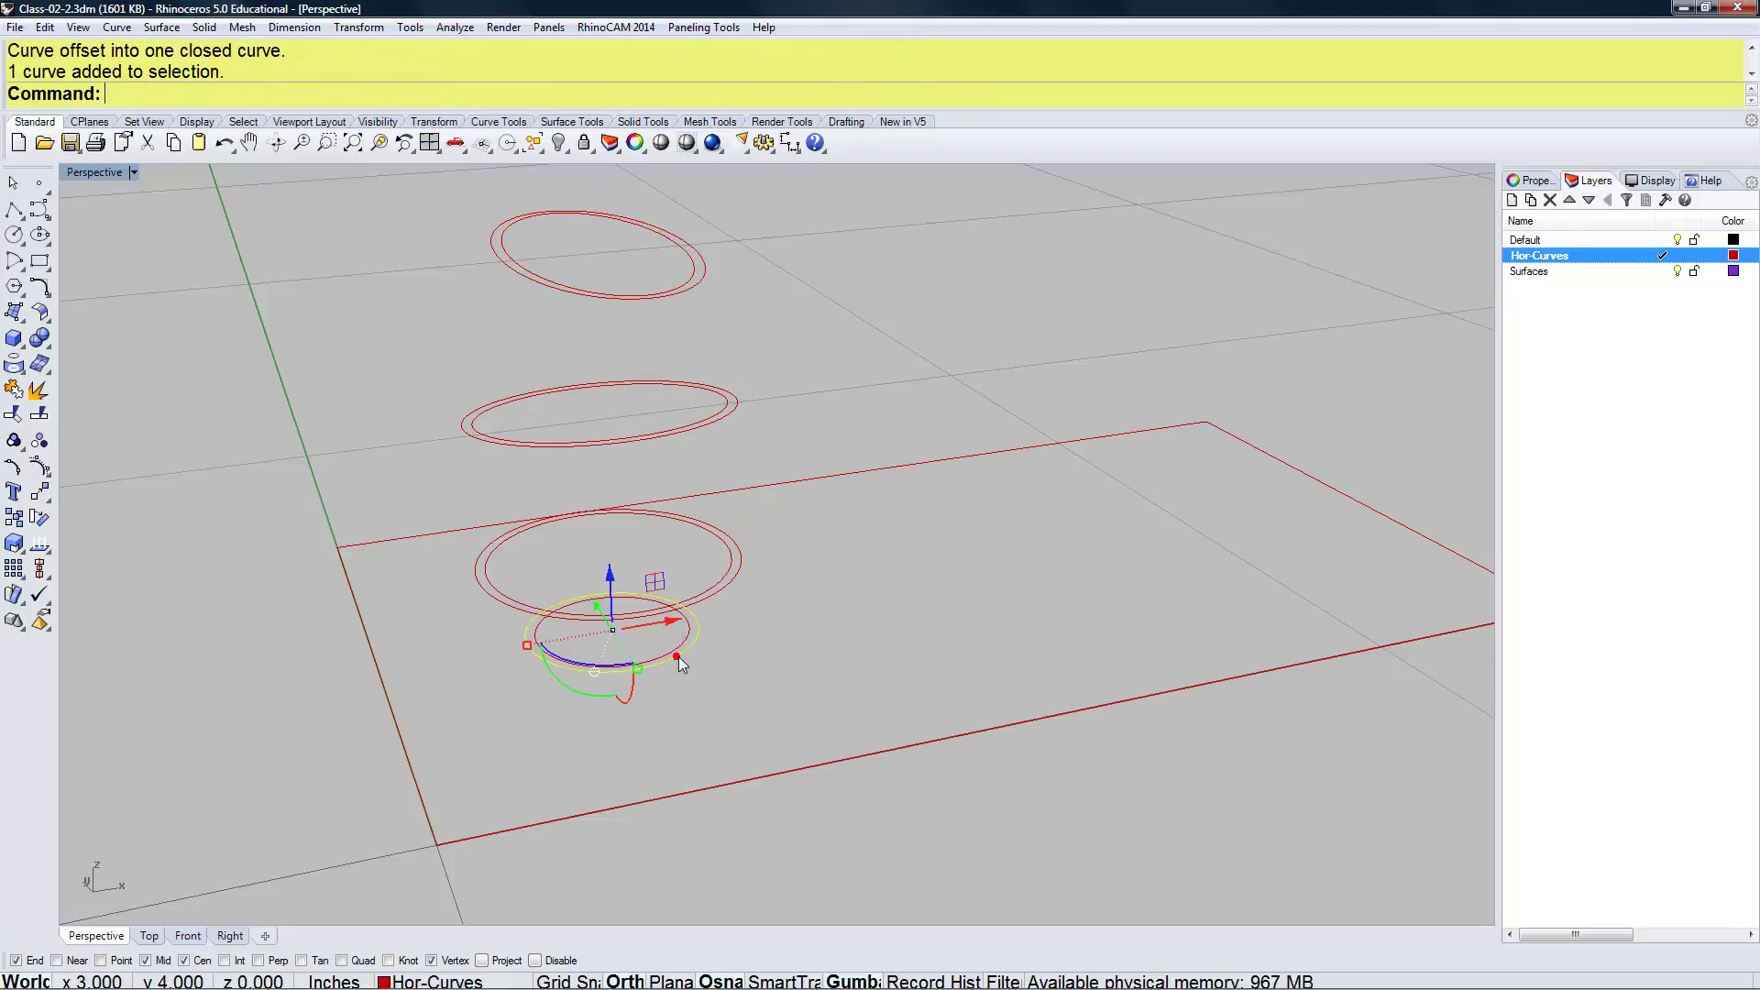
{"action": "right_click", "coordinate": [1604, 261]}
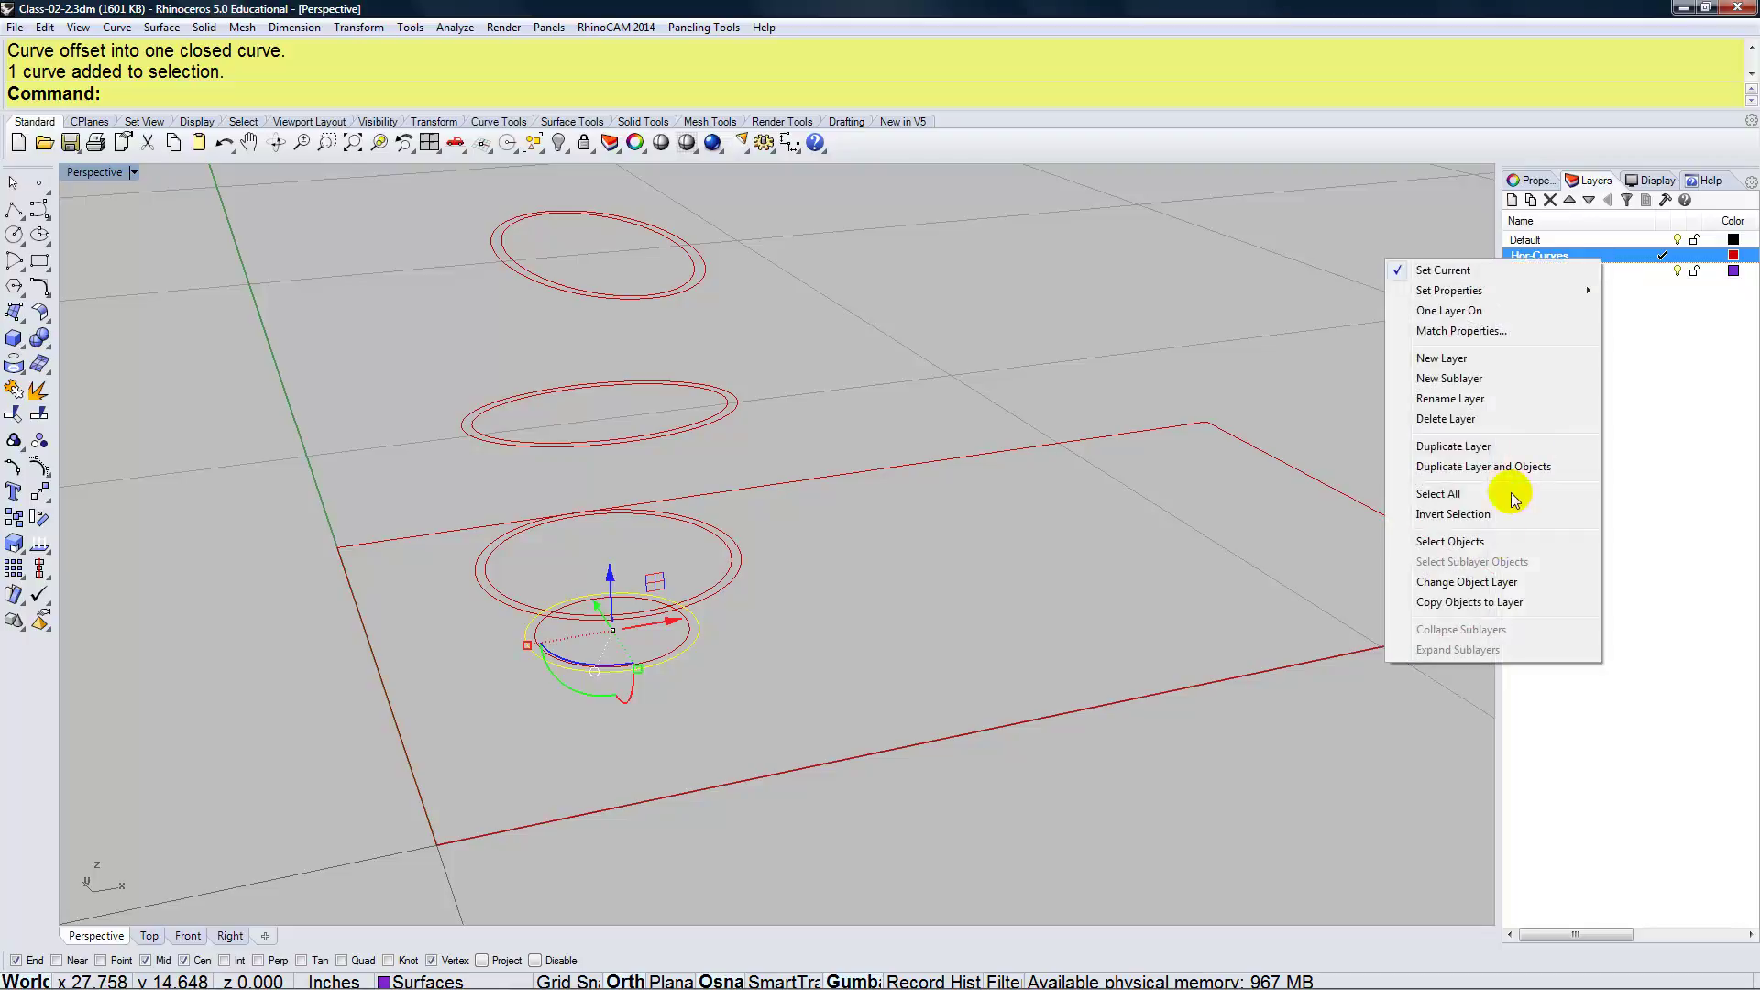
{"action": "left_click", "coordinate": [1503, 582]}
{"action": "left_click", "coordinate": [1058, 596]}
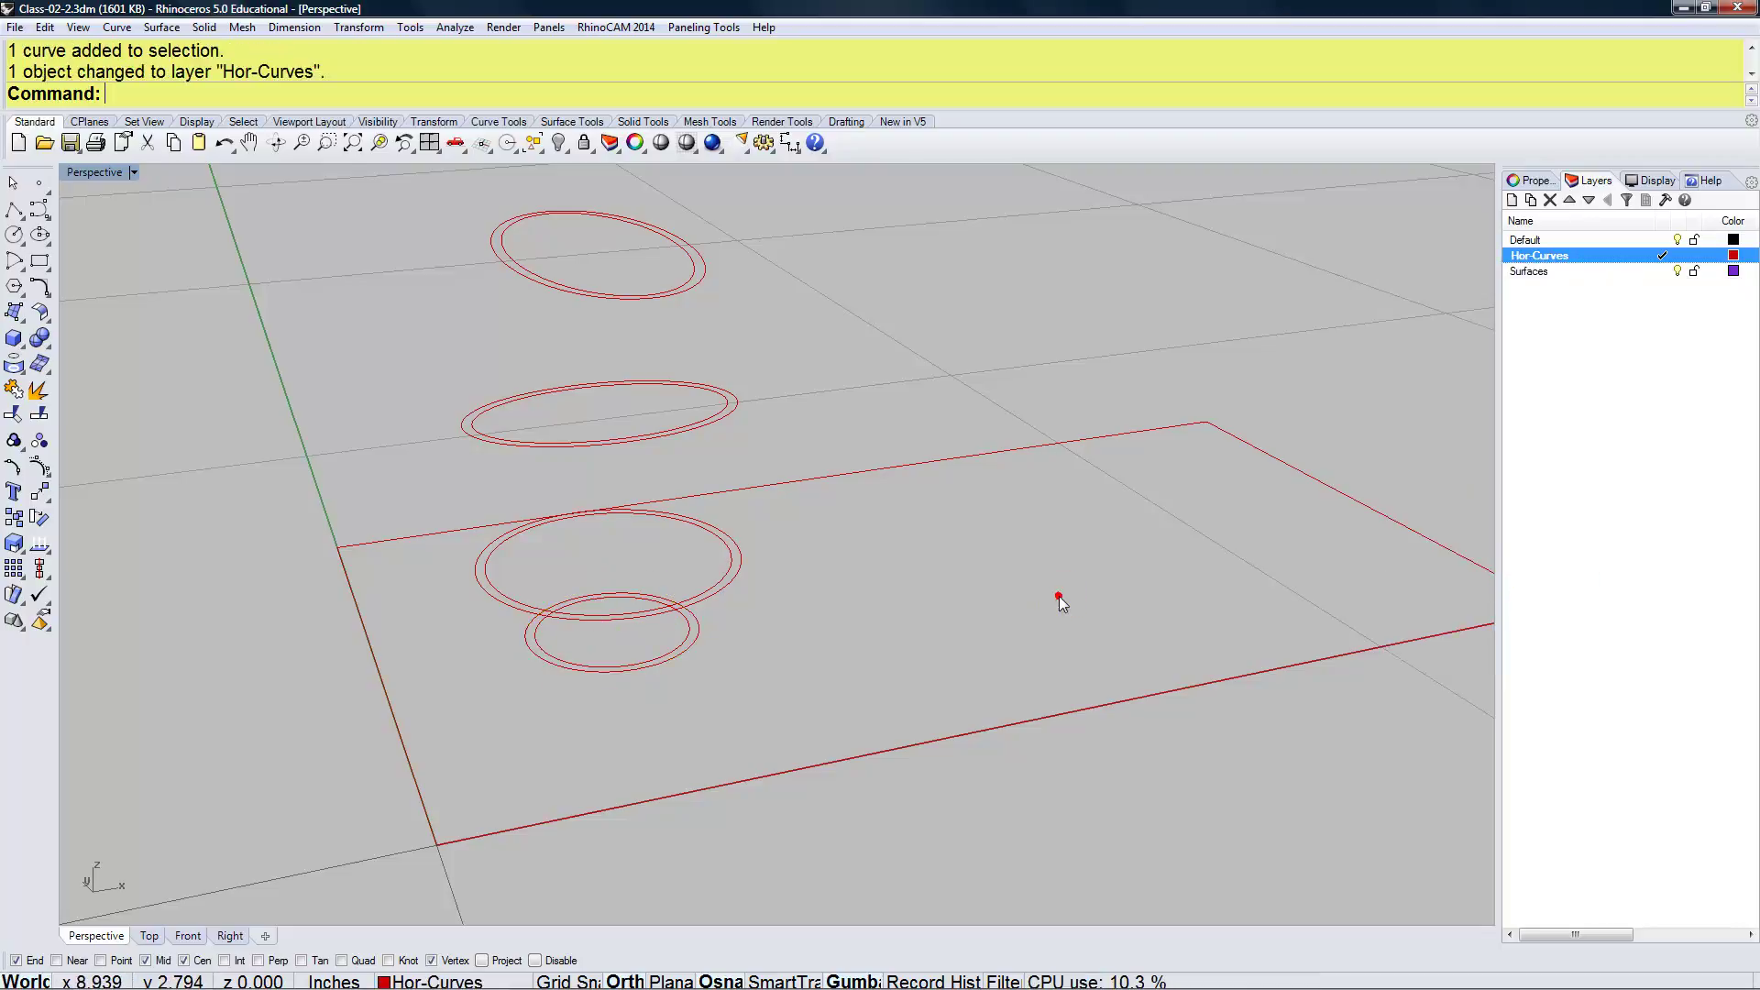
Loft the four inner closed curves into one surface with Normal style and no curve simplification
{"action": "left_click", "coordinate": [730, 579], "text": "shift"}
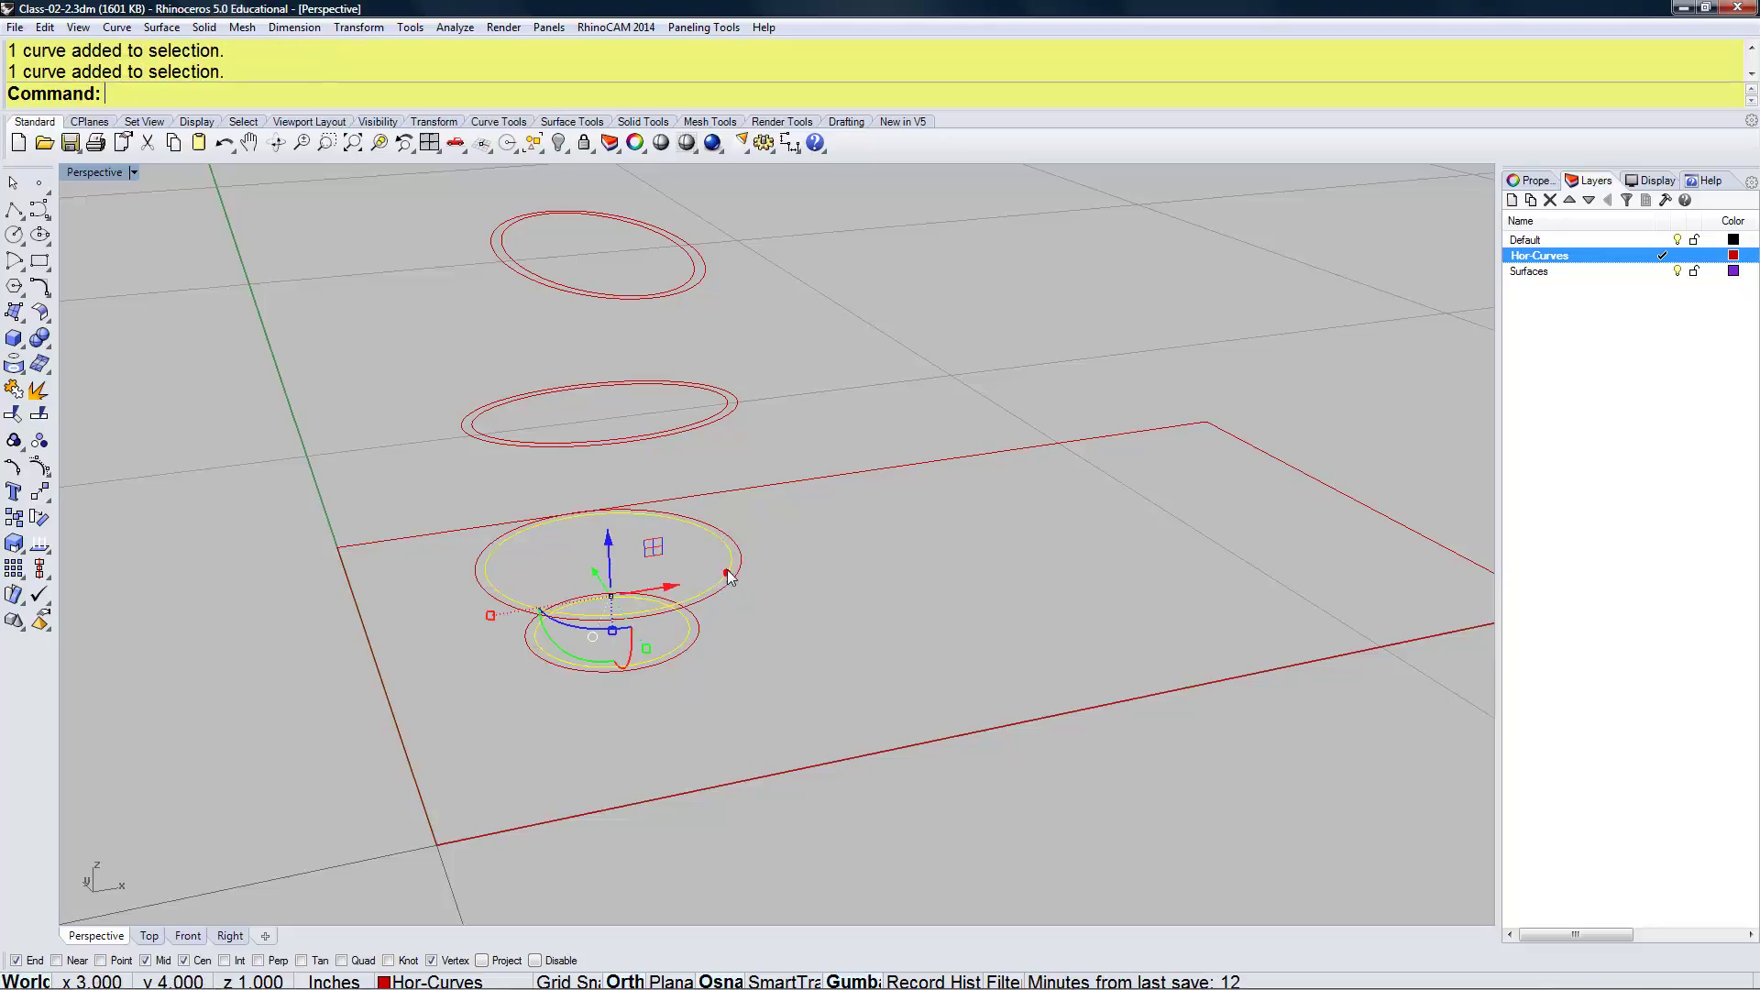
{"action": "left_click", "coordinate": [718, 412], "text": "shift"}
{"action": "left_click", "coordinate": [689, 286], "text": "shift"}
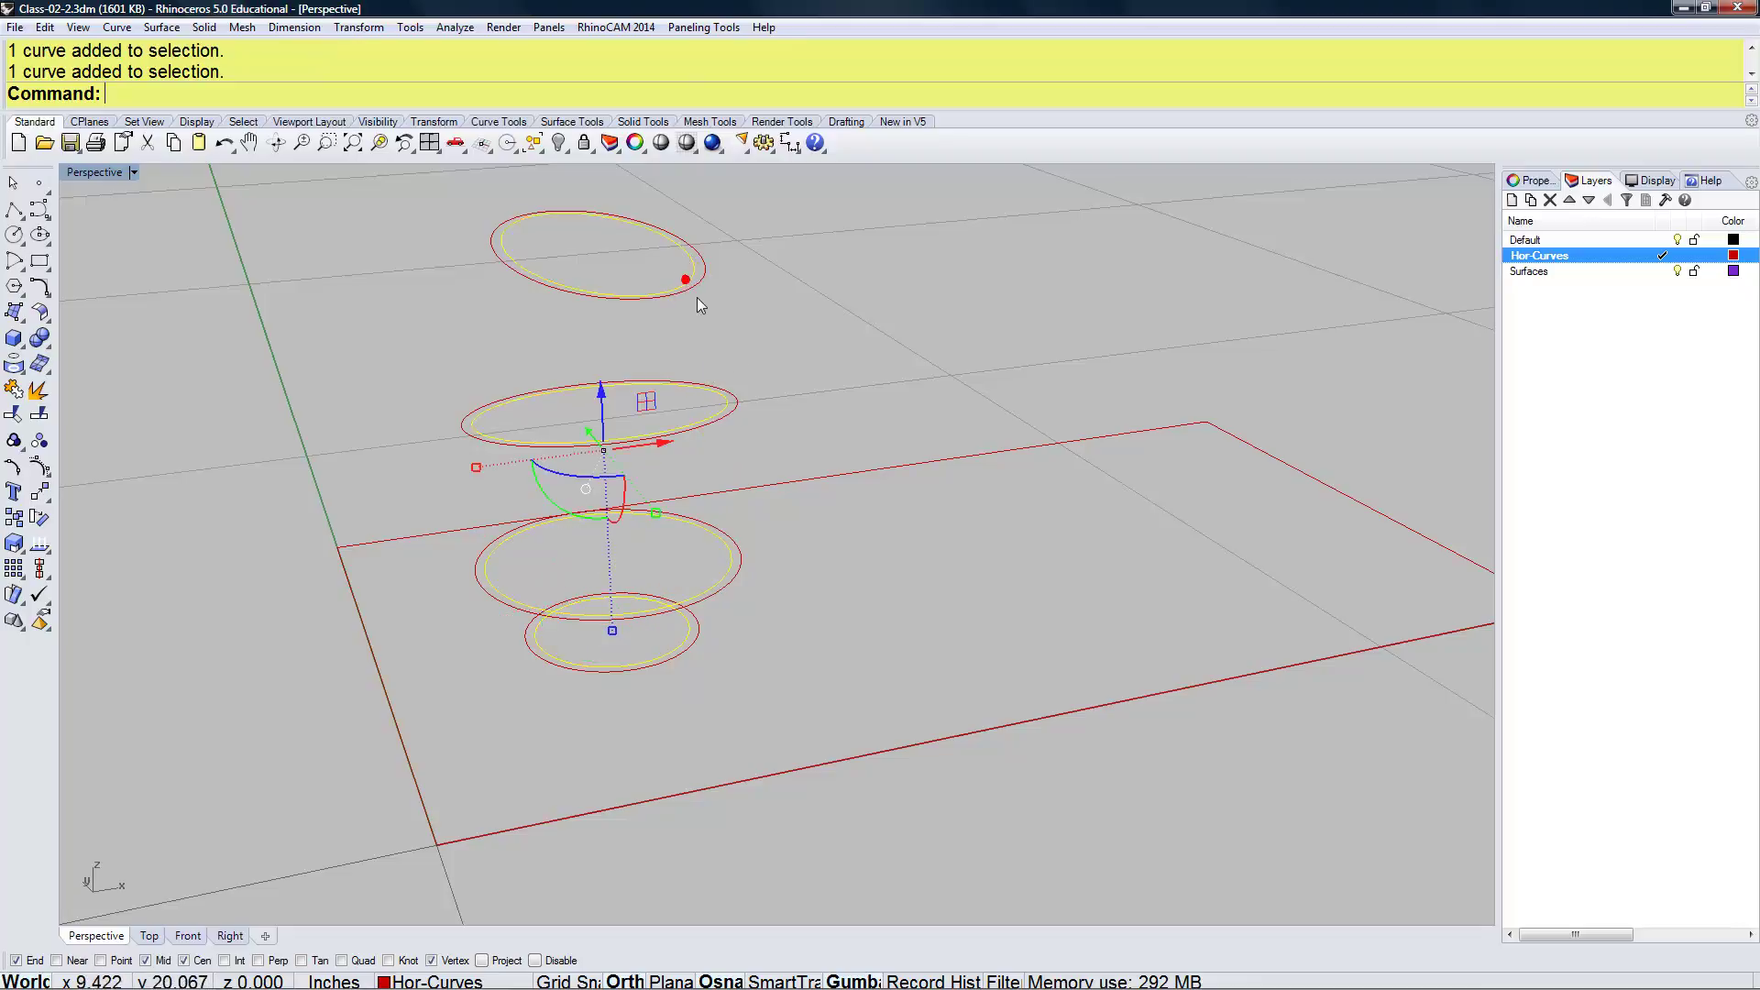
{"action": "type", "text": "Loft"}
{"action": "key", "text": "Return"}
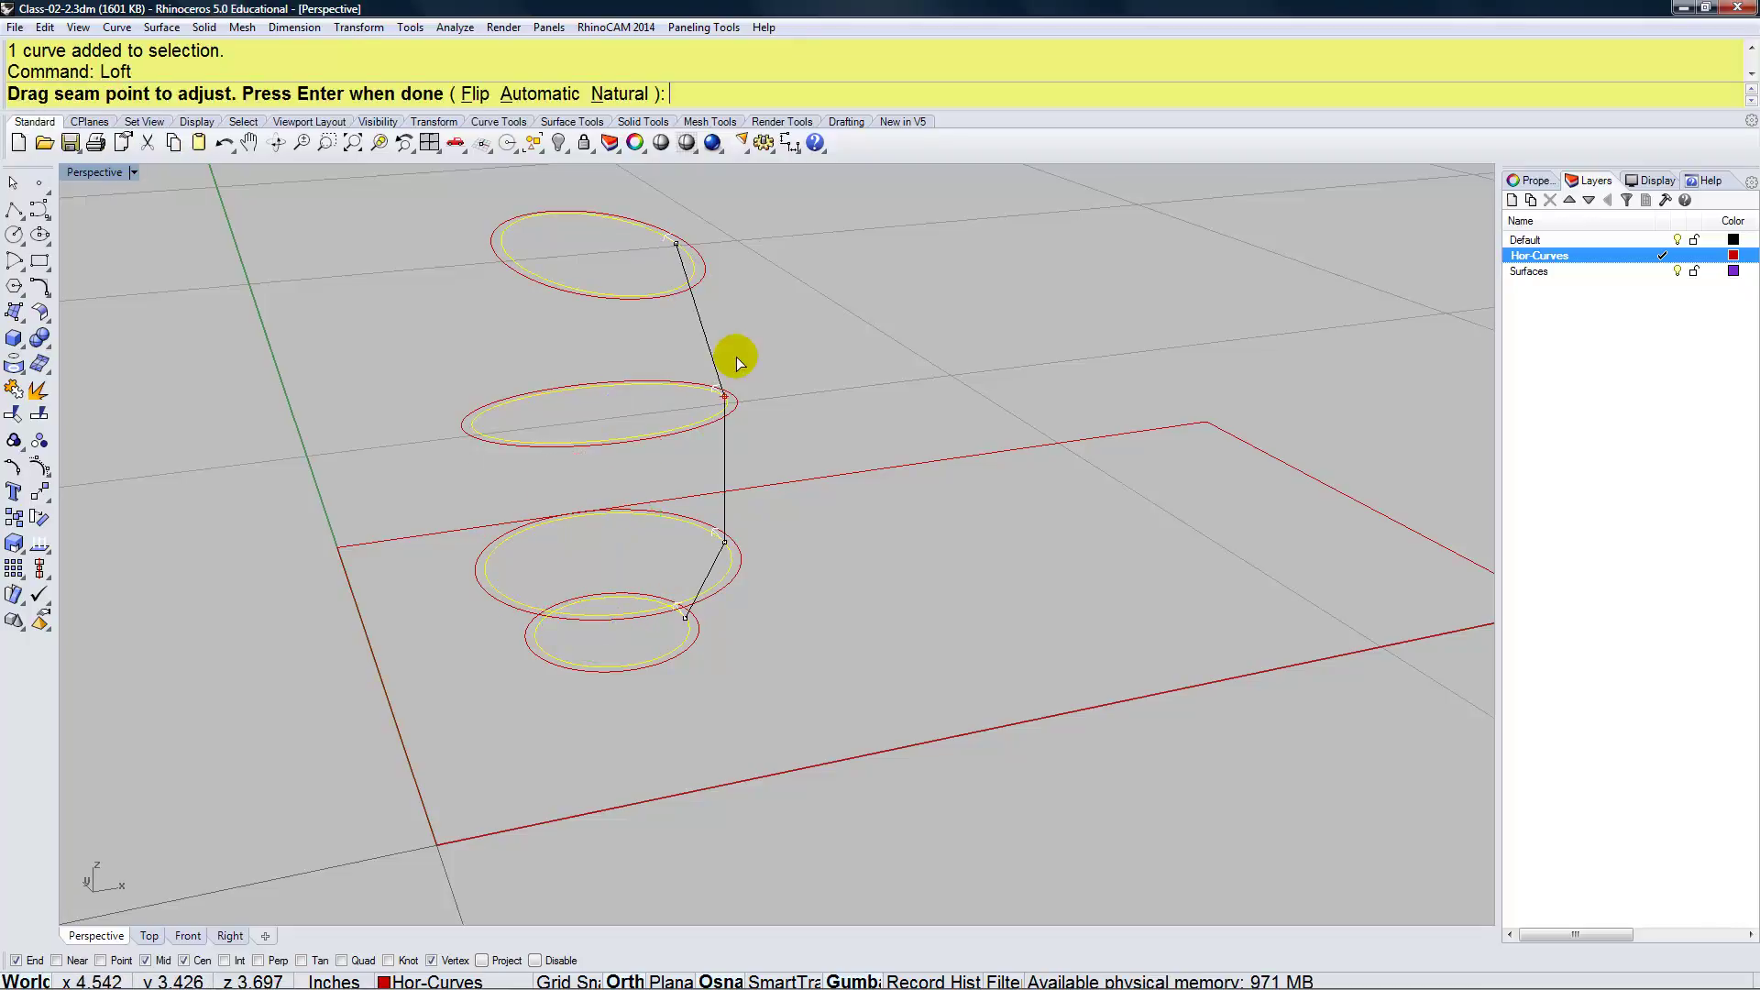
{"action": "key", "text": "Return"}
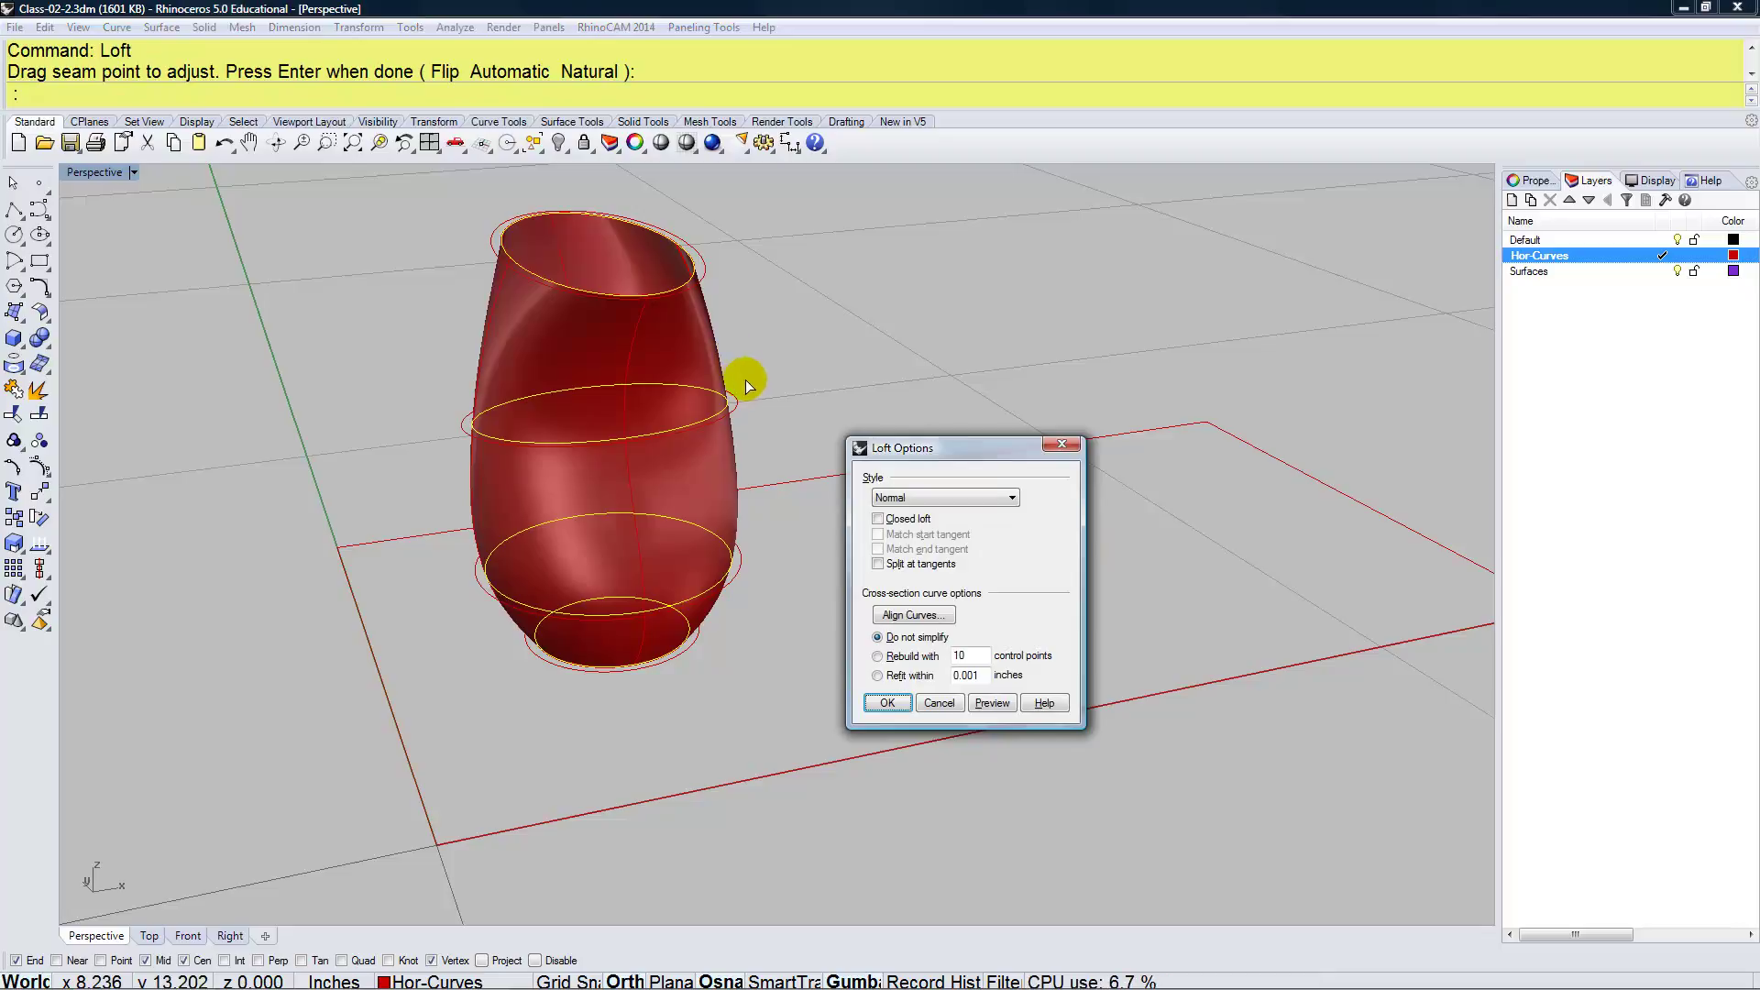
{"action": "left_click", "coordinate": [887, 703]}
Move the lofted surface to the Surfaces layer
{"action": "left_click", "coordinate": [674, 367]}
{"action": "left_click", "coordinate": [1564, 257]}
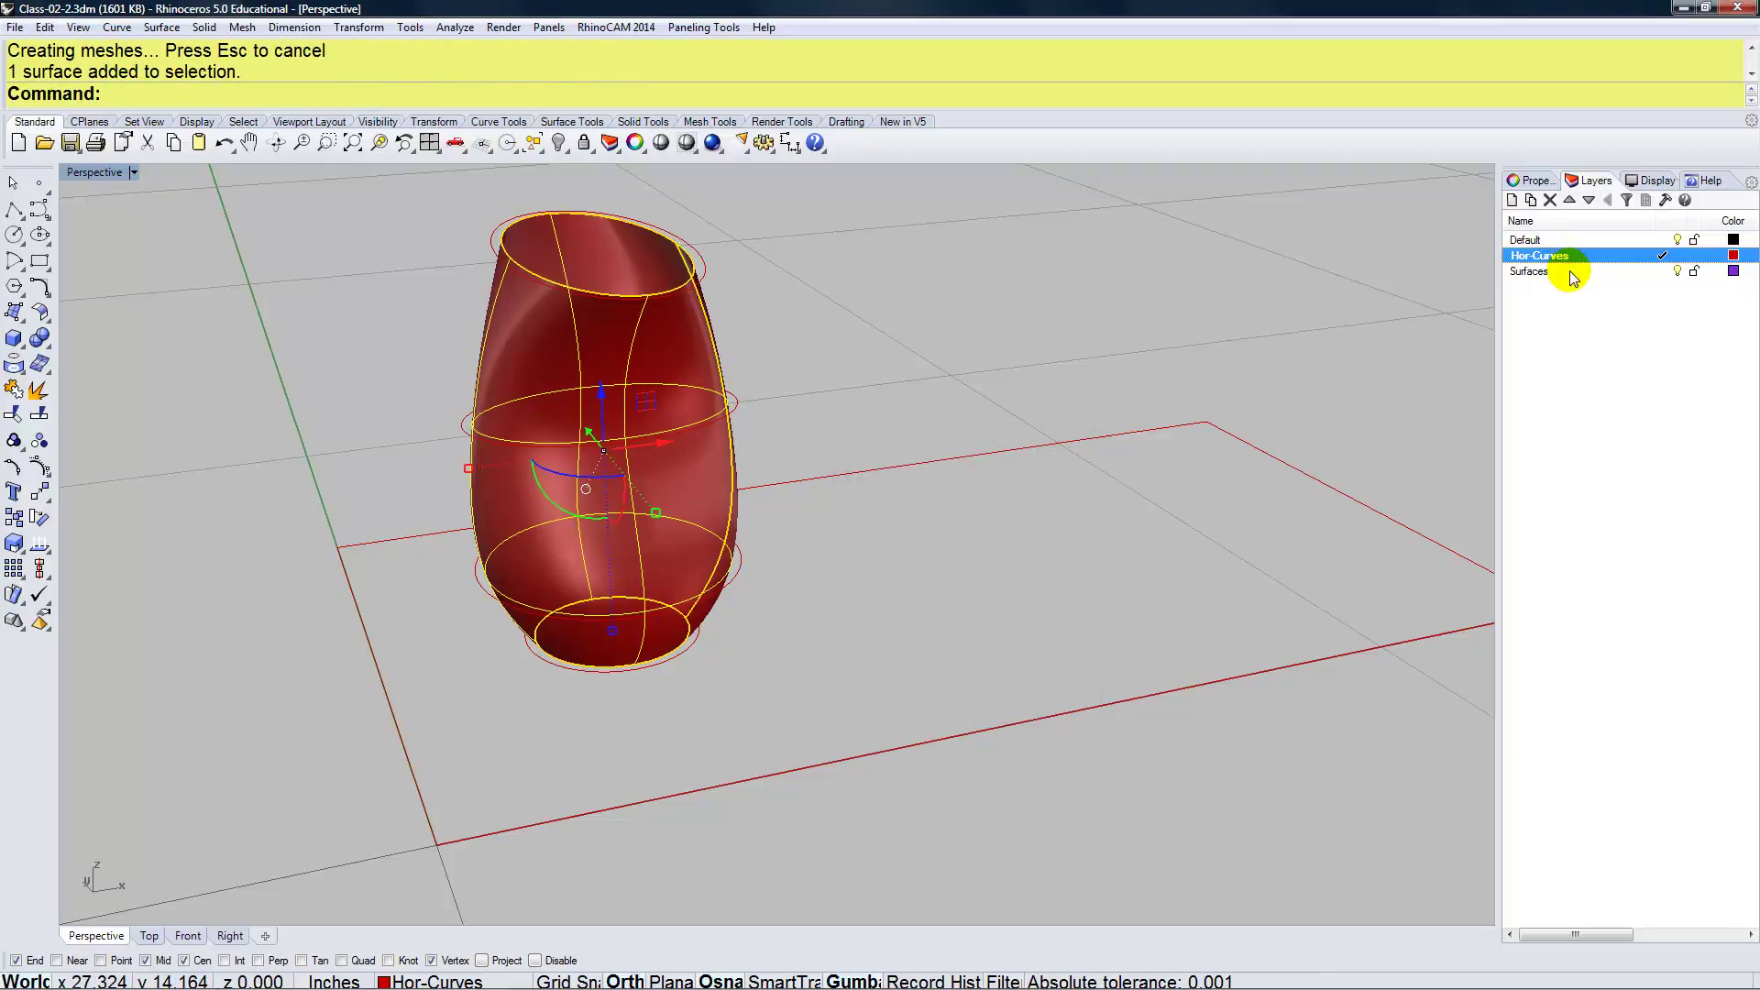
{"action": "right_click", "coordinate": [1567, 269]}
{"action": "left_click", "coordinate": [1435, 595]}
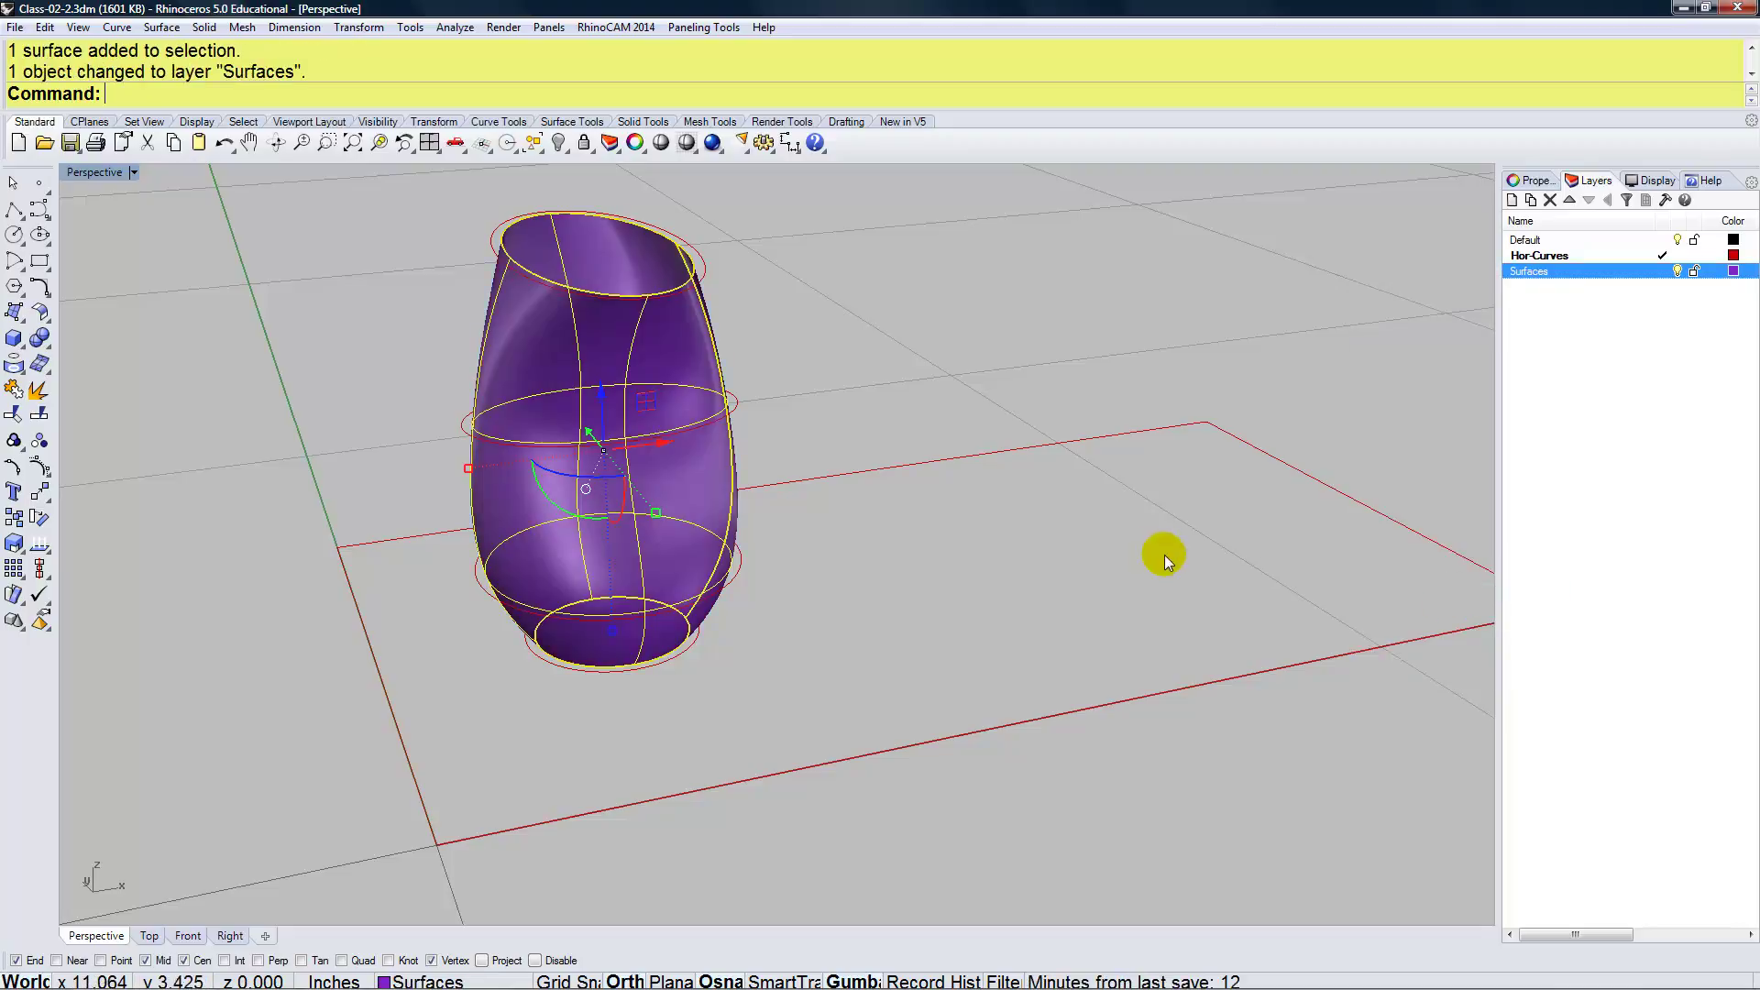
{"action": "left_click", "coordinate": [1155, 555]}
Run the What command on the lofted surface and examine its geometry validity in the object description
{"action": "left_click", "coordinate": [694, 365]}
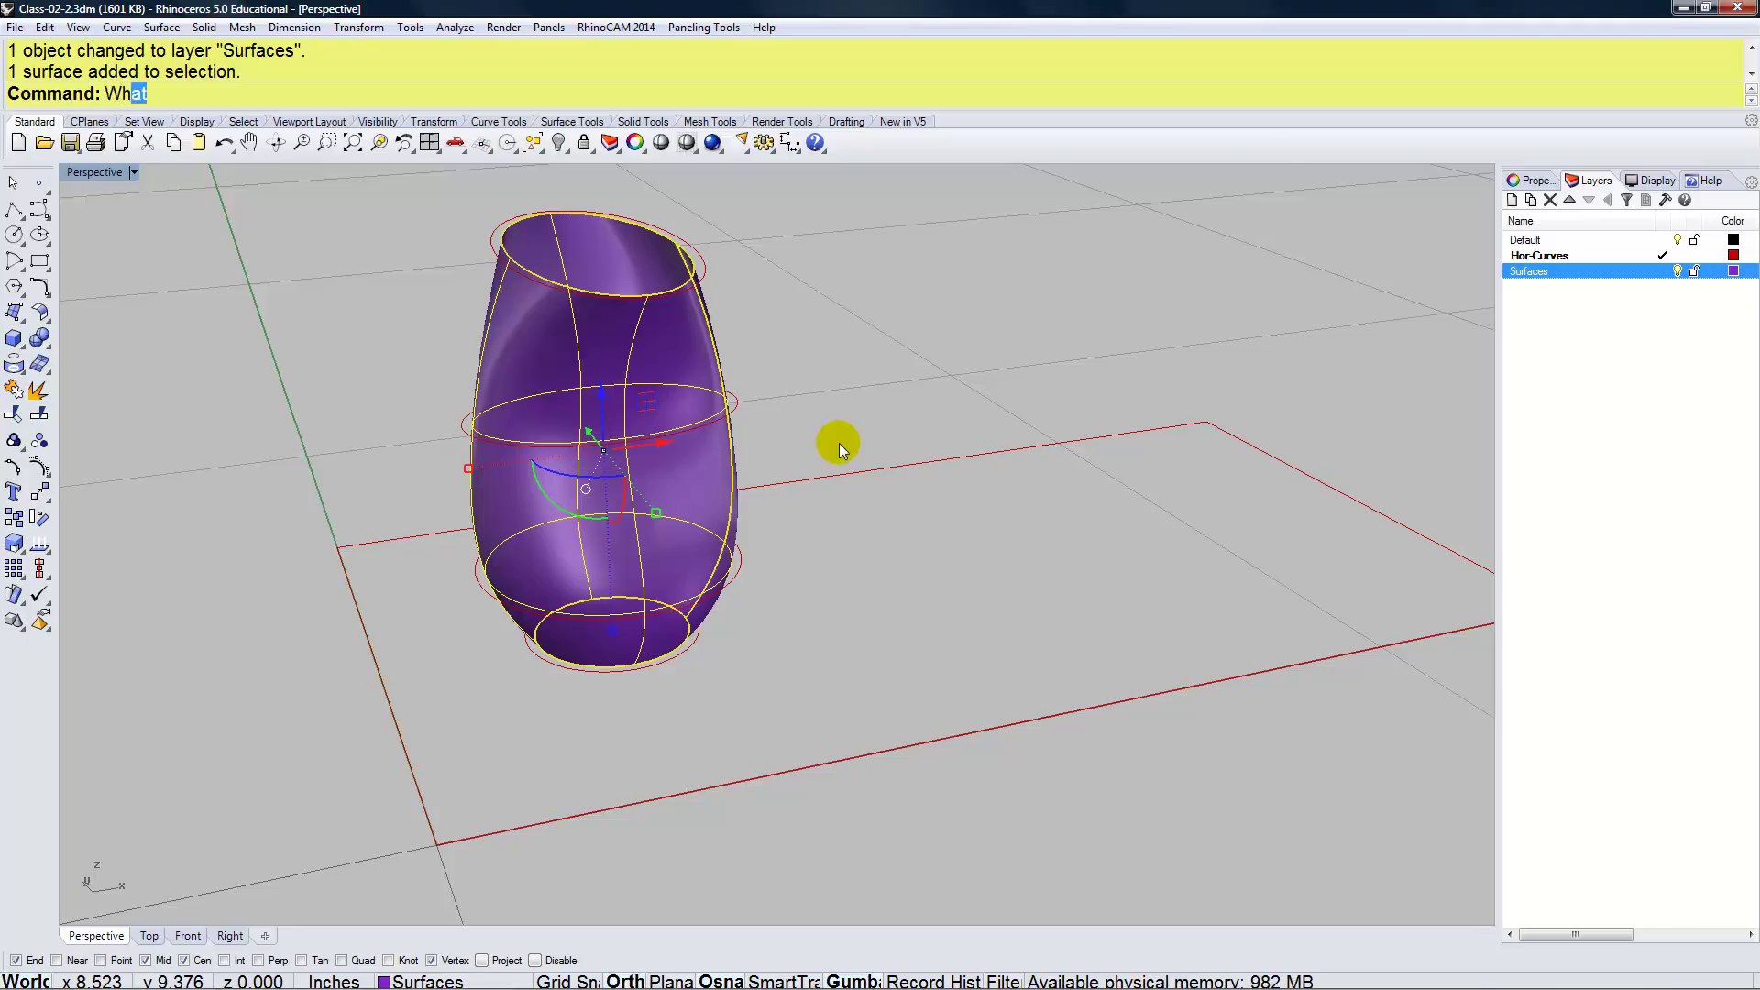
{"action": "key", "text": "Return"}
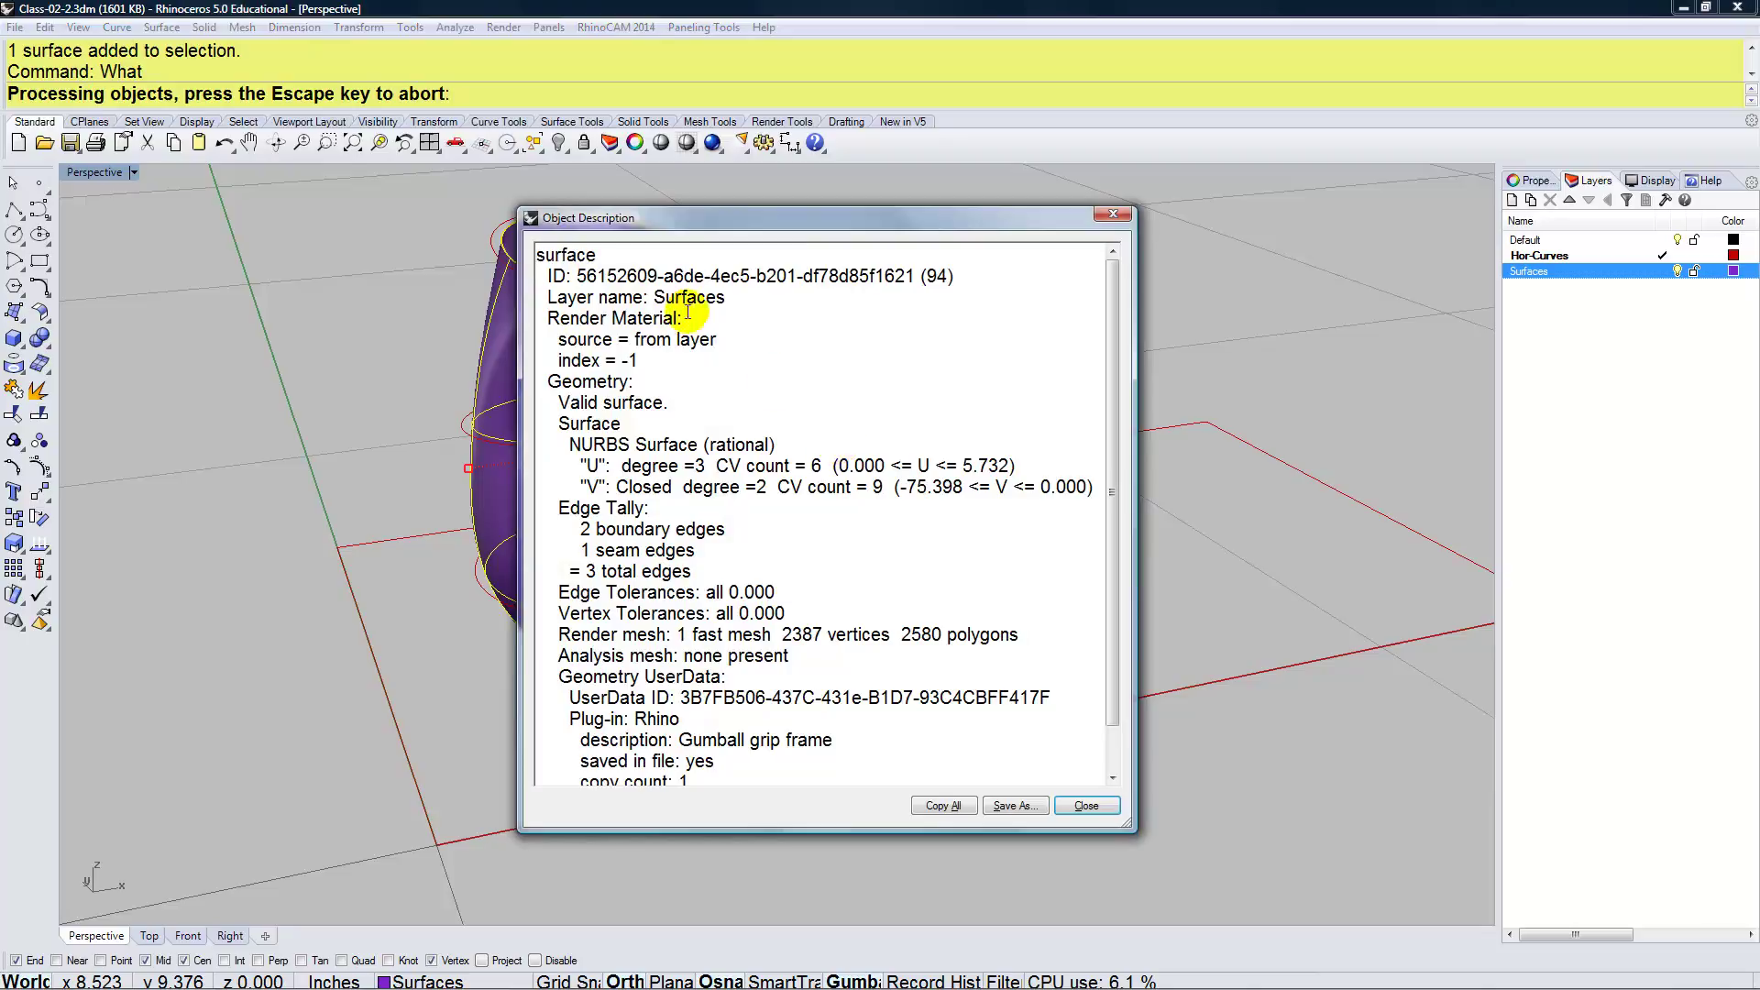
{"action": "left_click_drag", "start_coordinate": [662, 402], "coordinate": [556, 409]}
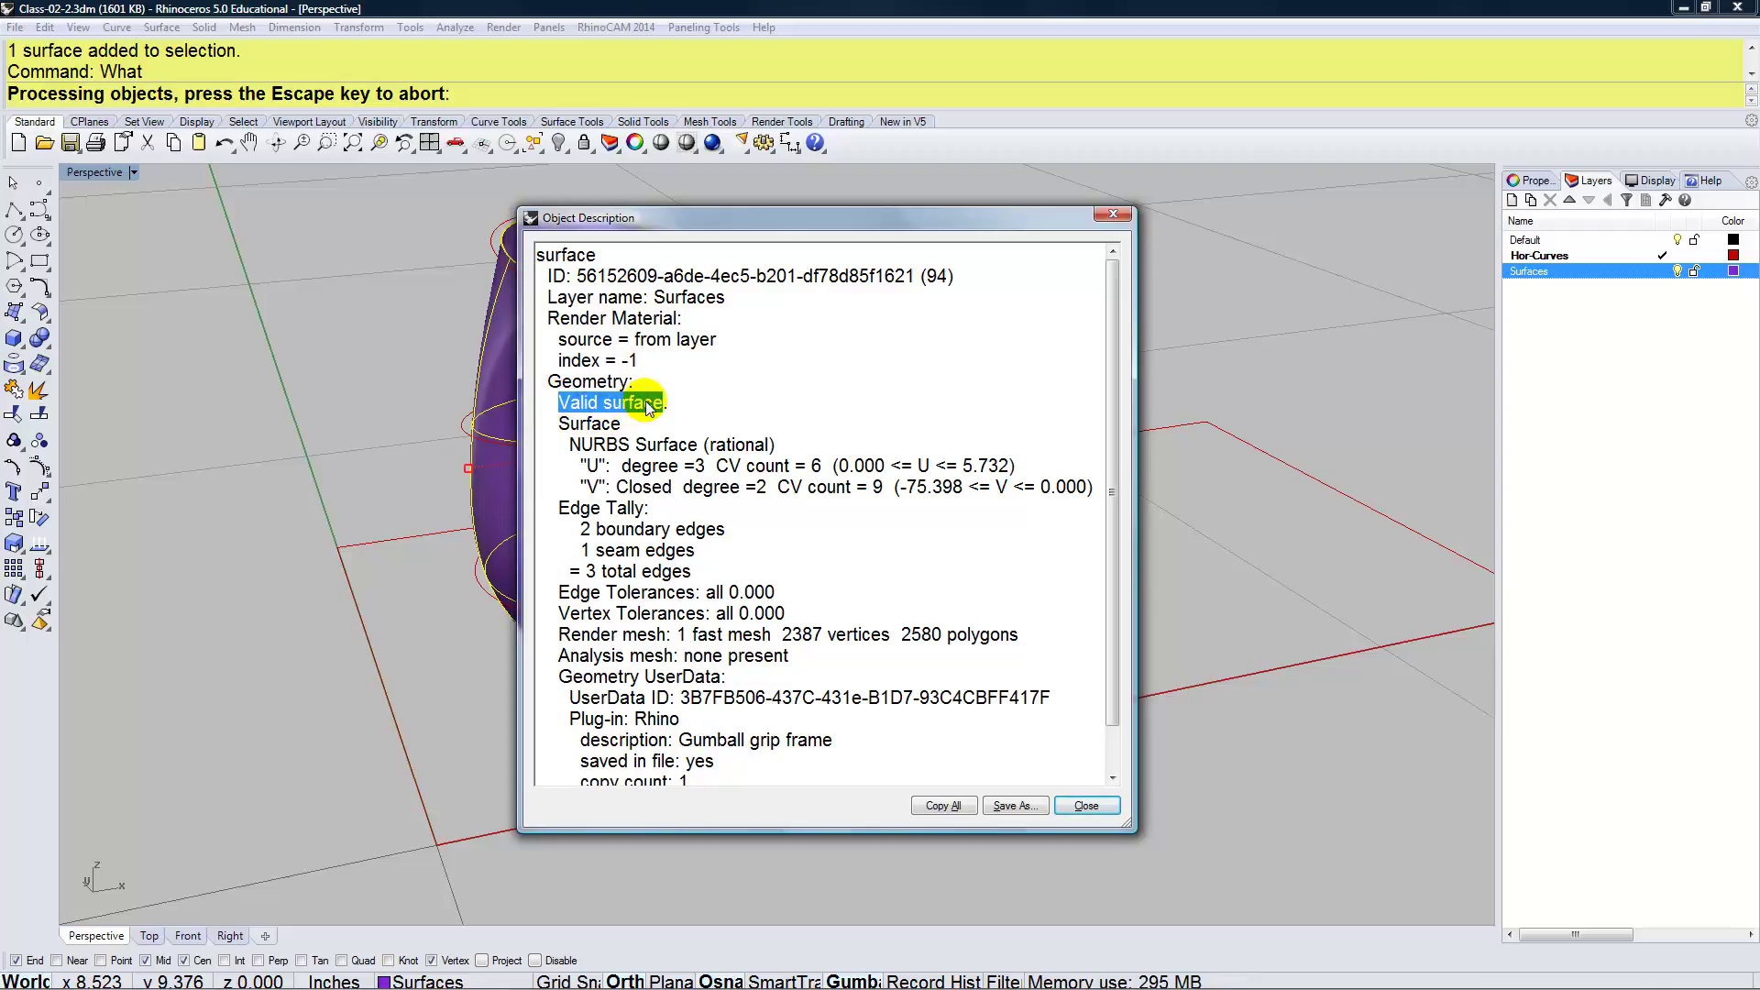
Close the object description and hide the inner lofted surface
{"action": "left_click", "coordinate": [1087, 805]}
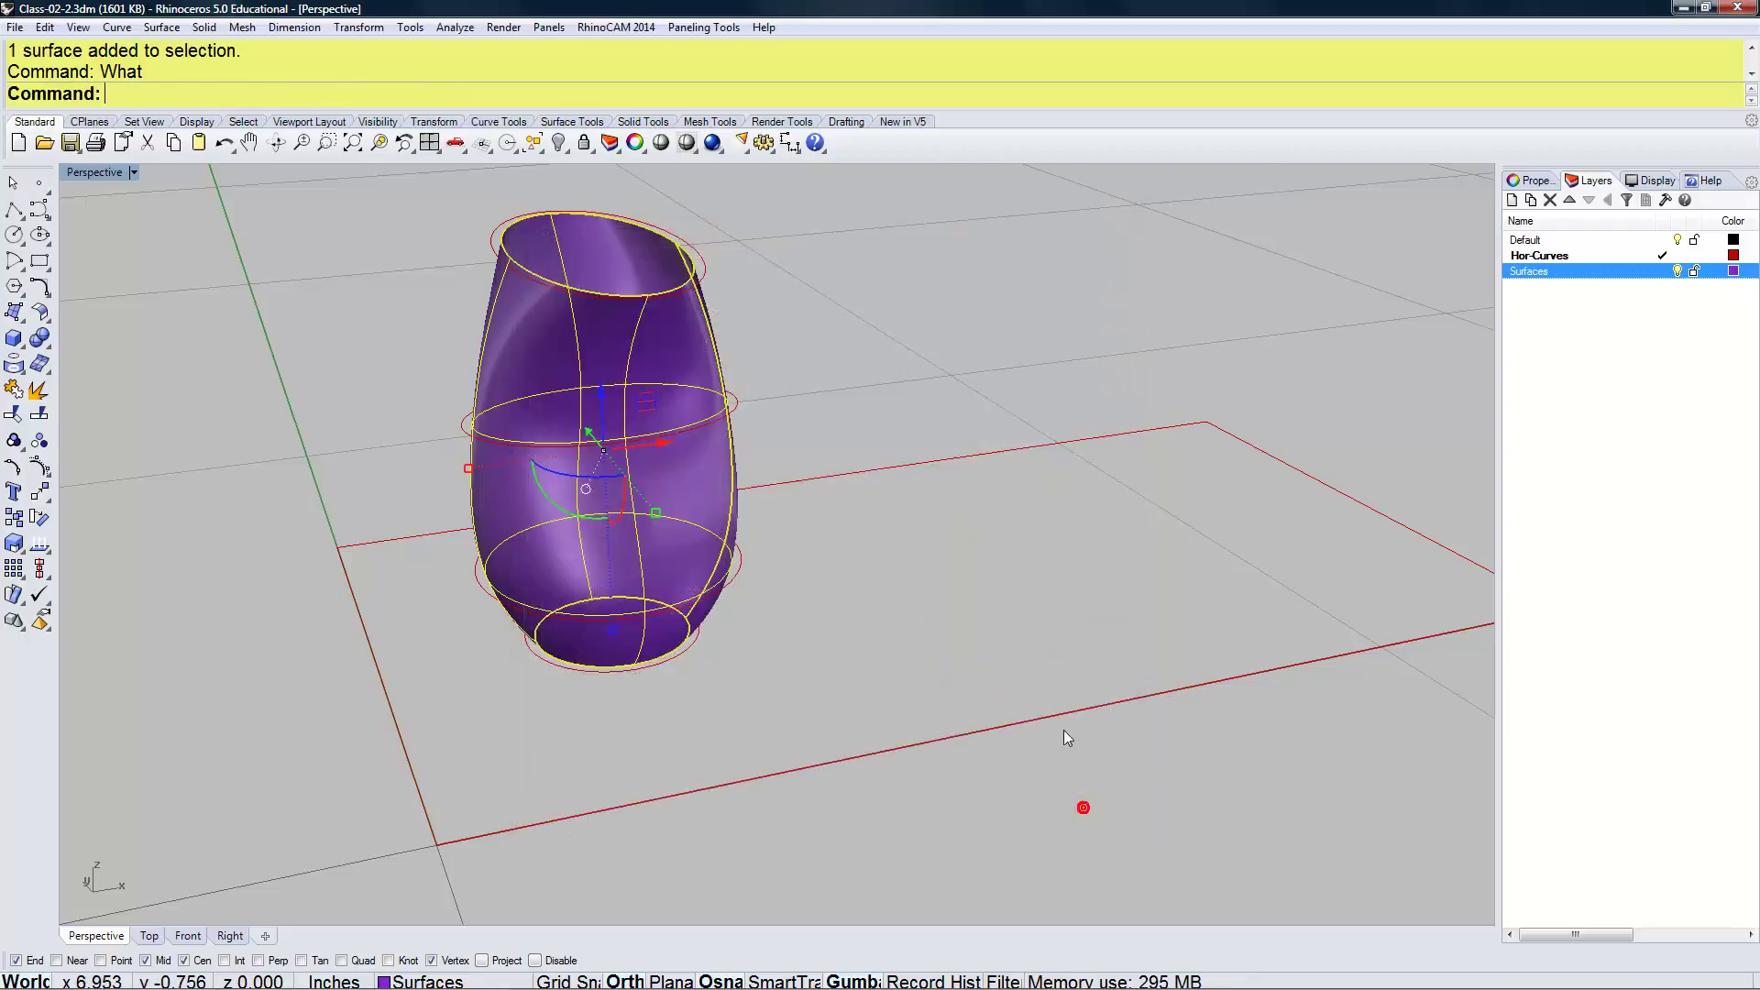
{"action": "left_click", "coordinate": [675, 385]}
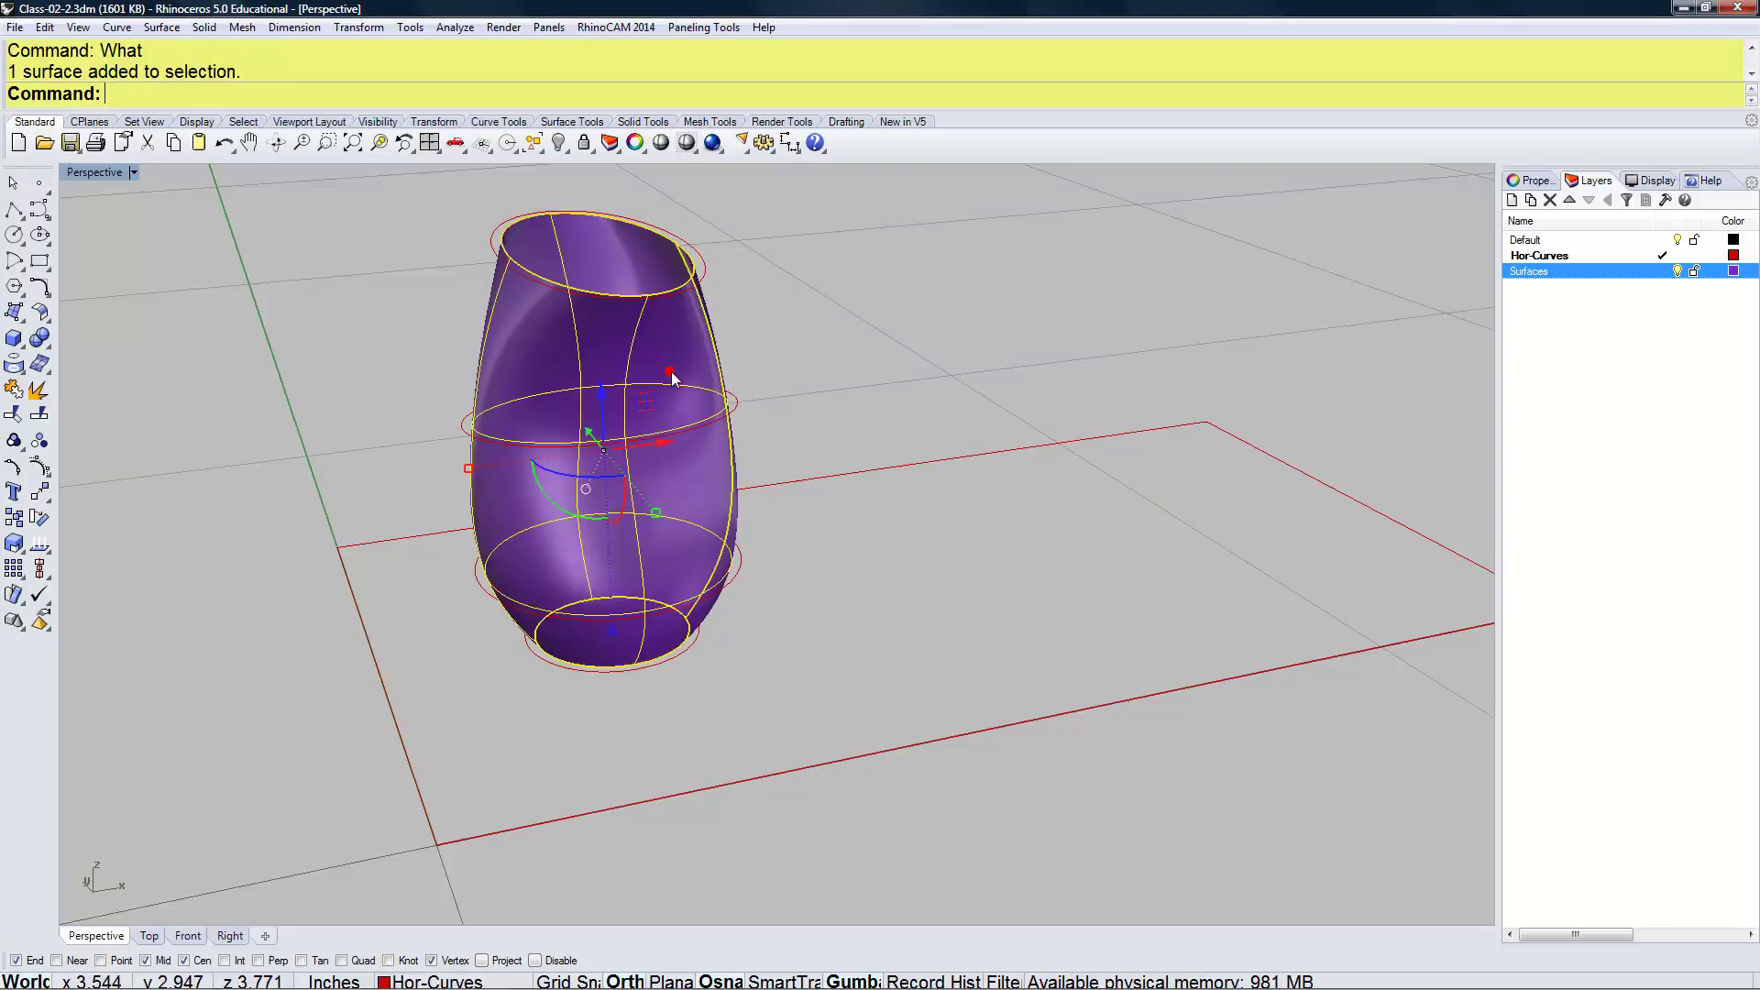
{"action": "type", "text": "Hide"}
{"action": "key", "text": "Return"}
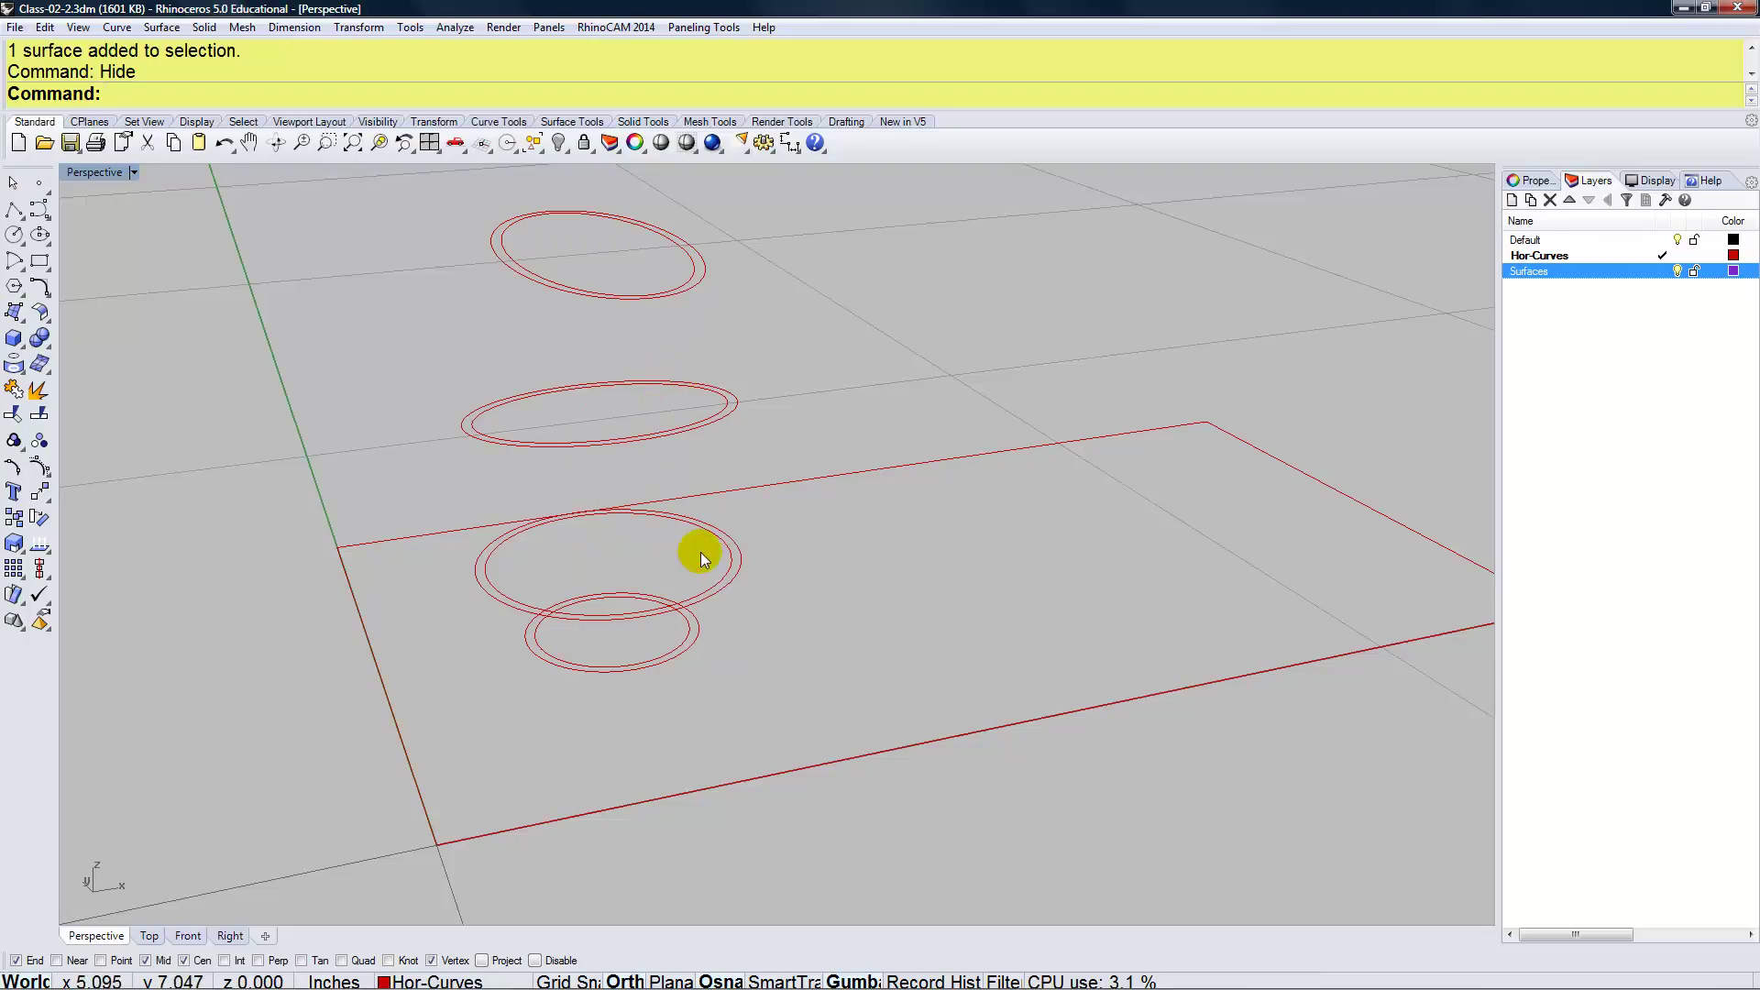
Make the Surfaces layer current and loft the four outer closed curves with Normal style and no curve simplification
{"action": "left_click", "coordinate": [695, 643]}
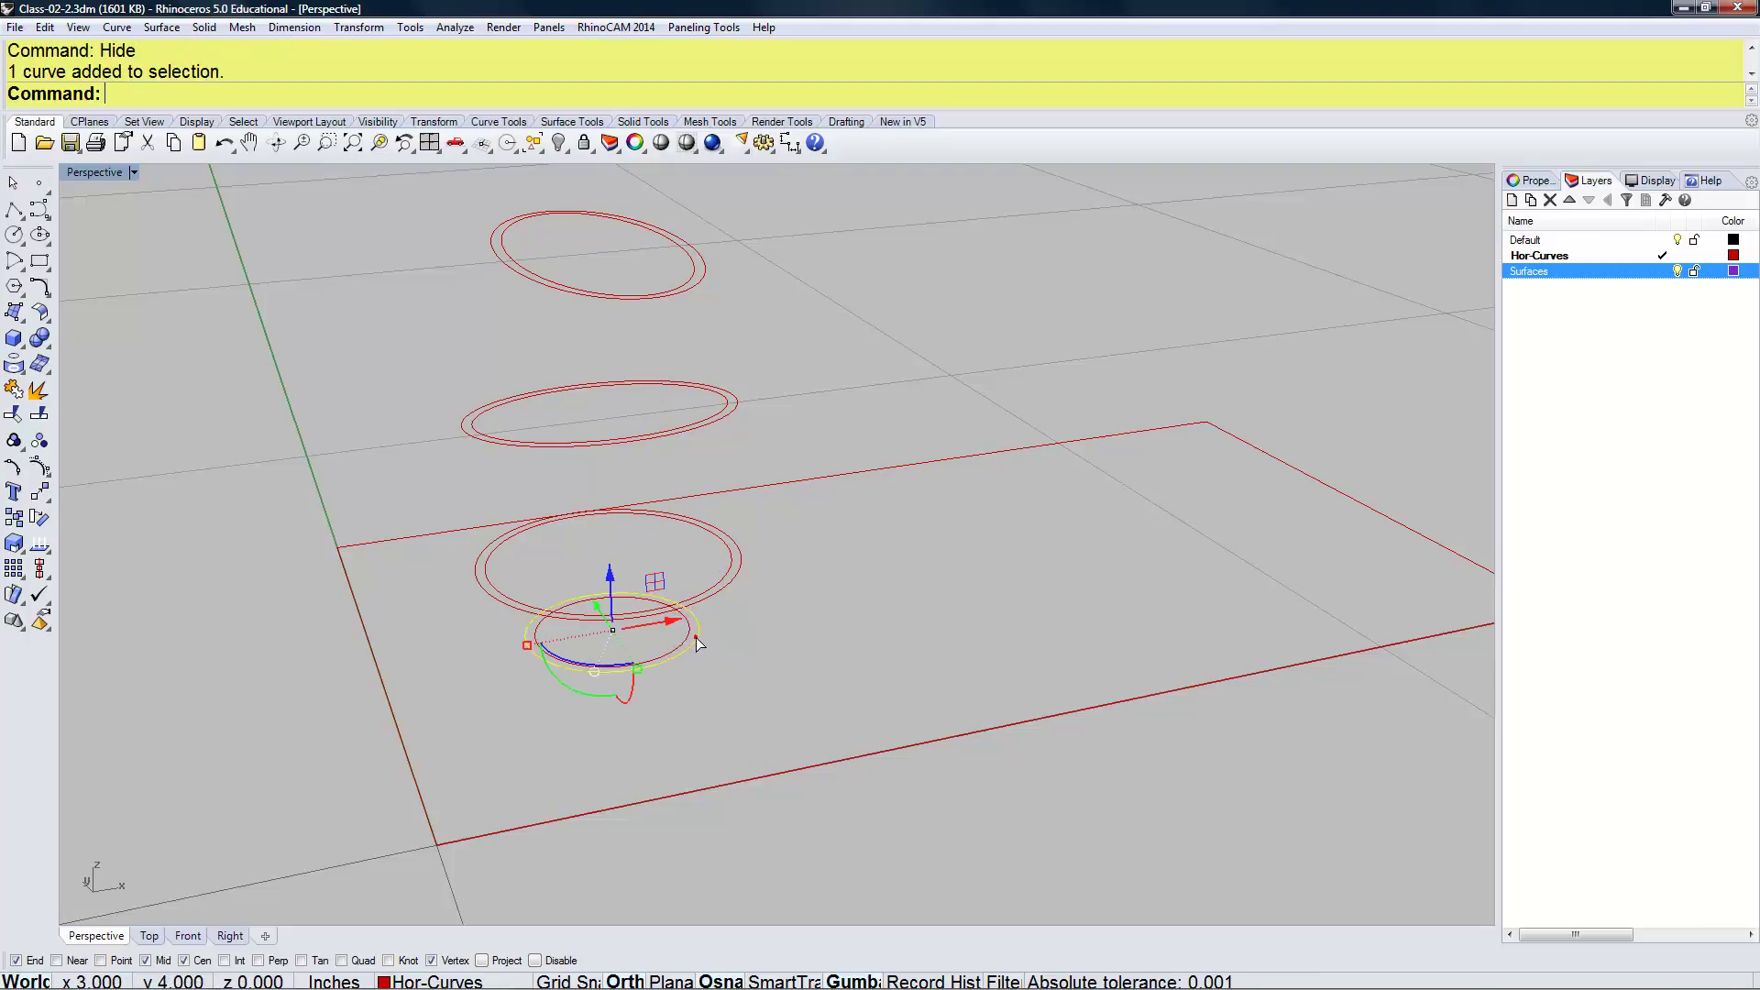
{"action": "double_click", "coordinate": [1575, 271]}
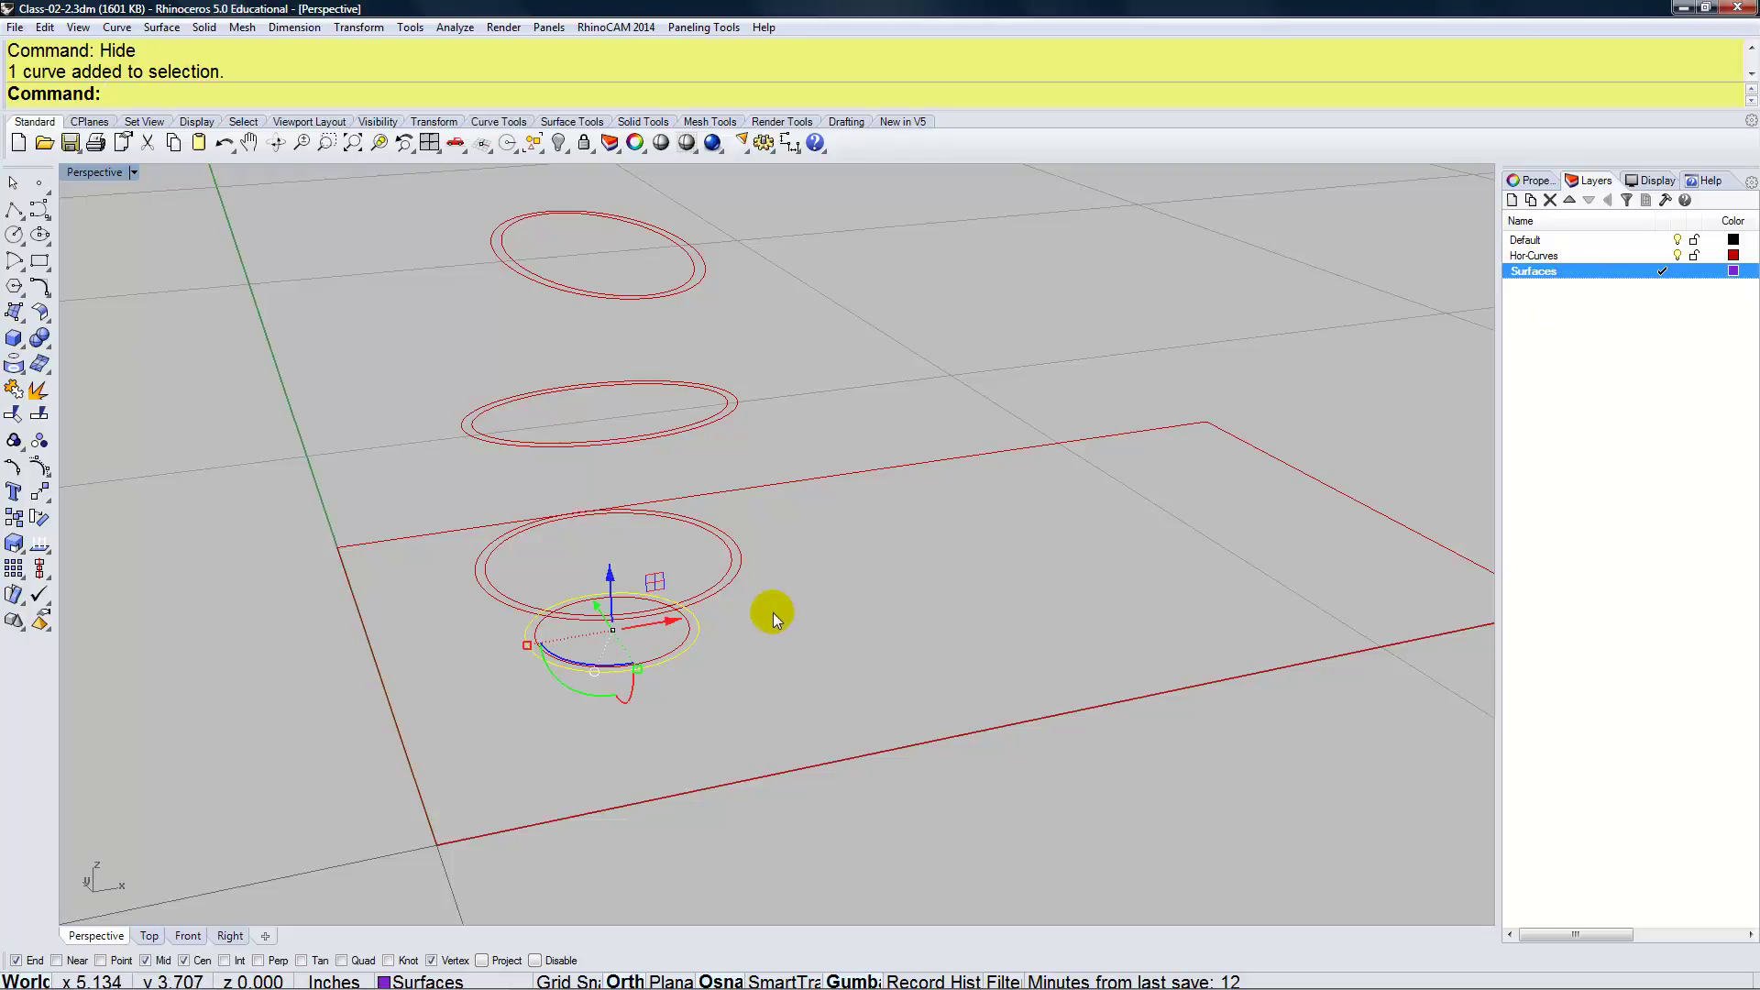
{"action": "left_click", "coordinate": [735, 575]}
{"action": "left_click", "coordinate": [733, 409], "text": "shift"}
{"action": "left_click", "coordinate": [702, 277], "text": "shift"}
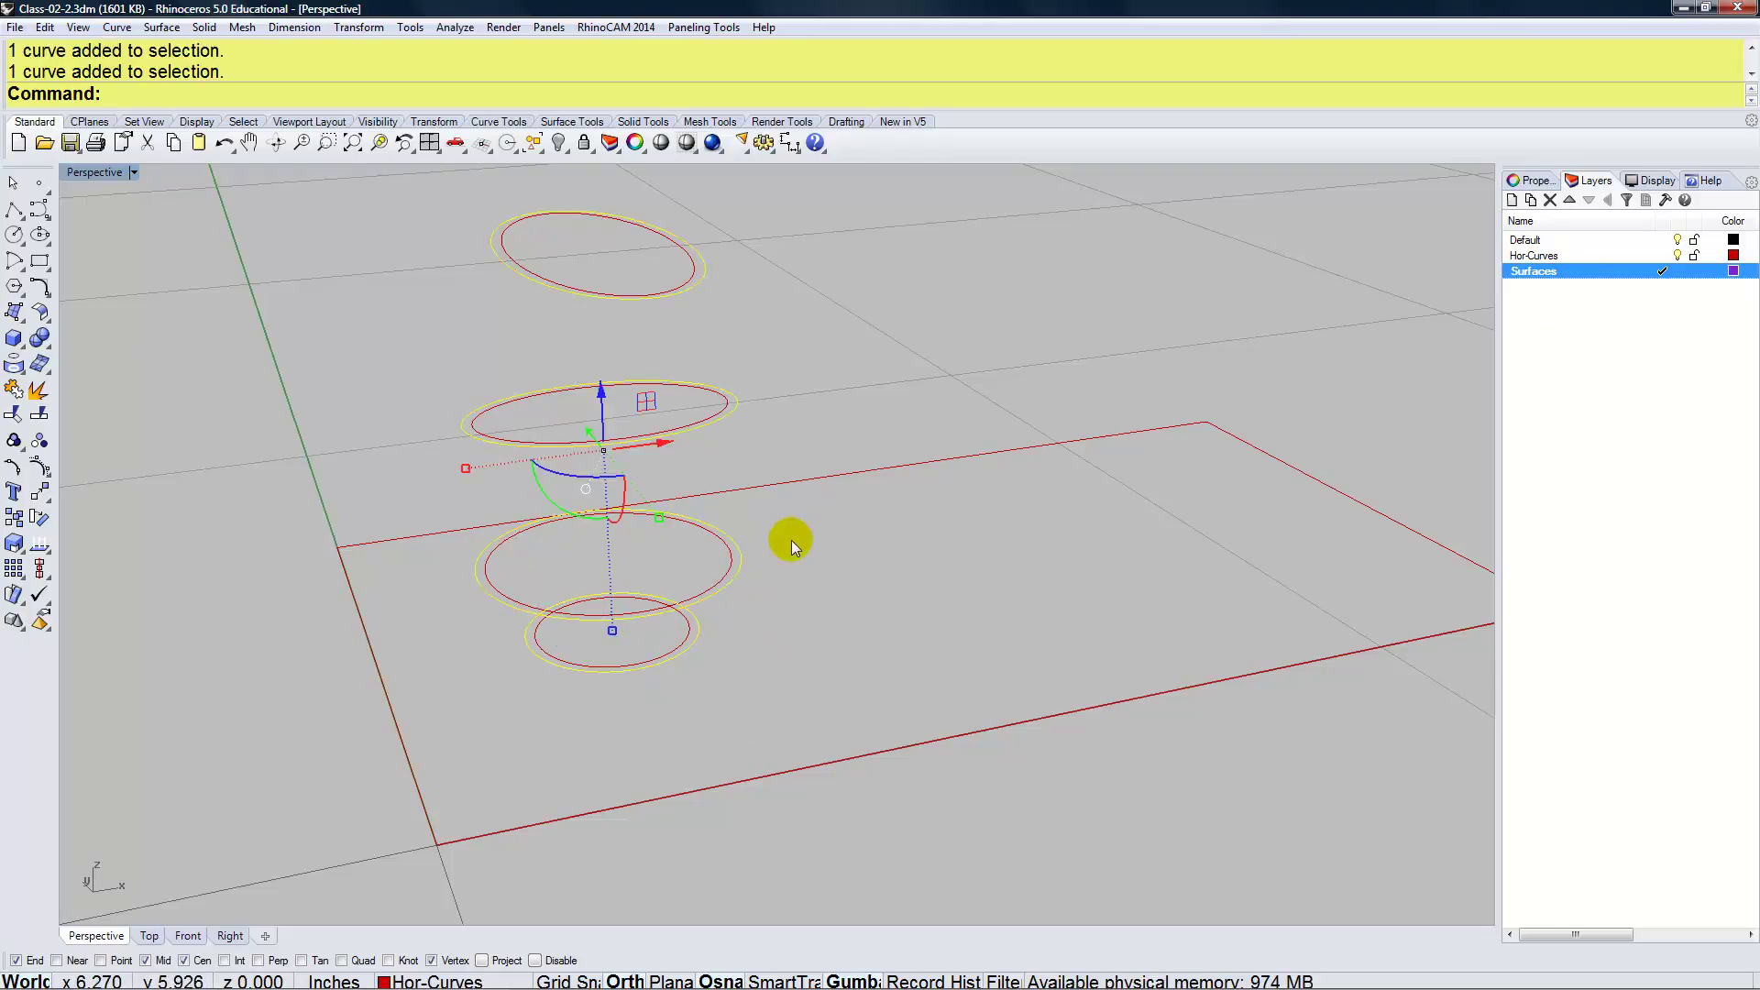
{"action": "type", "text": "Loft"}
{"action": "key", "text": "Return"}
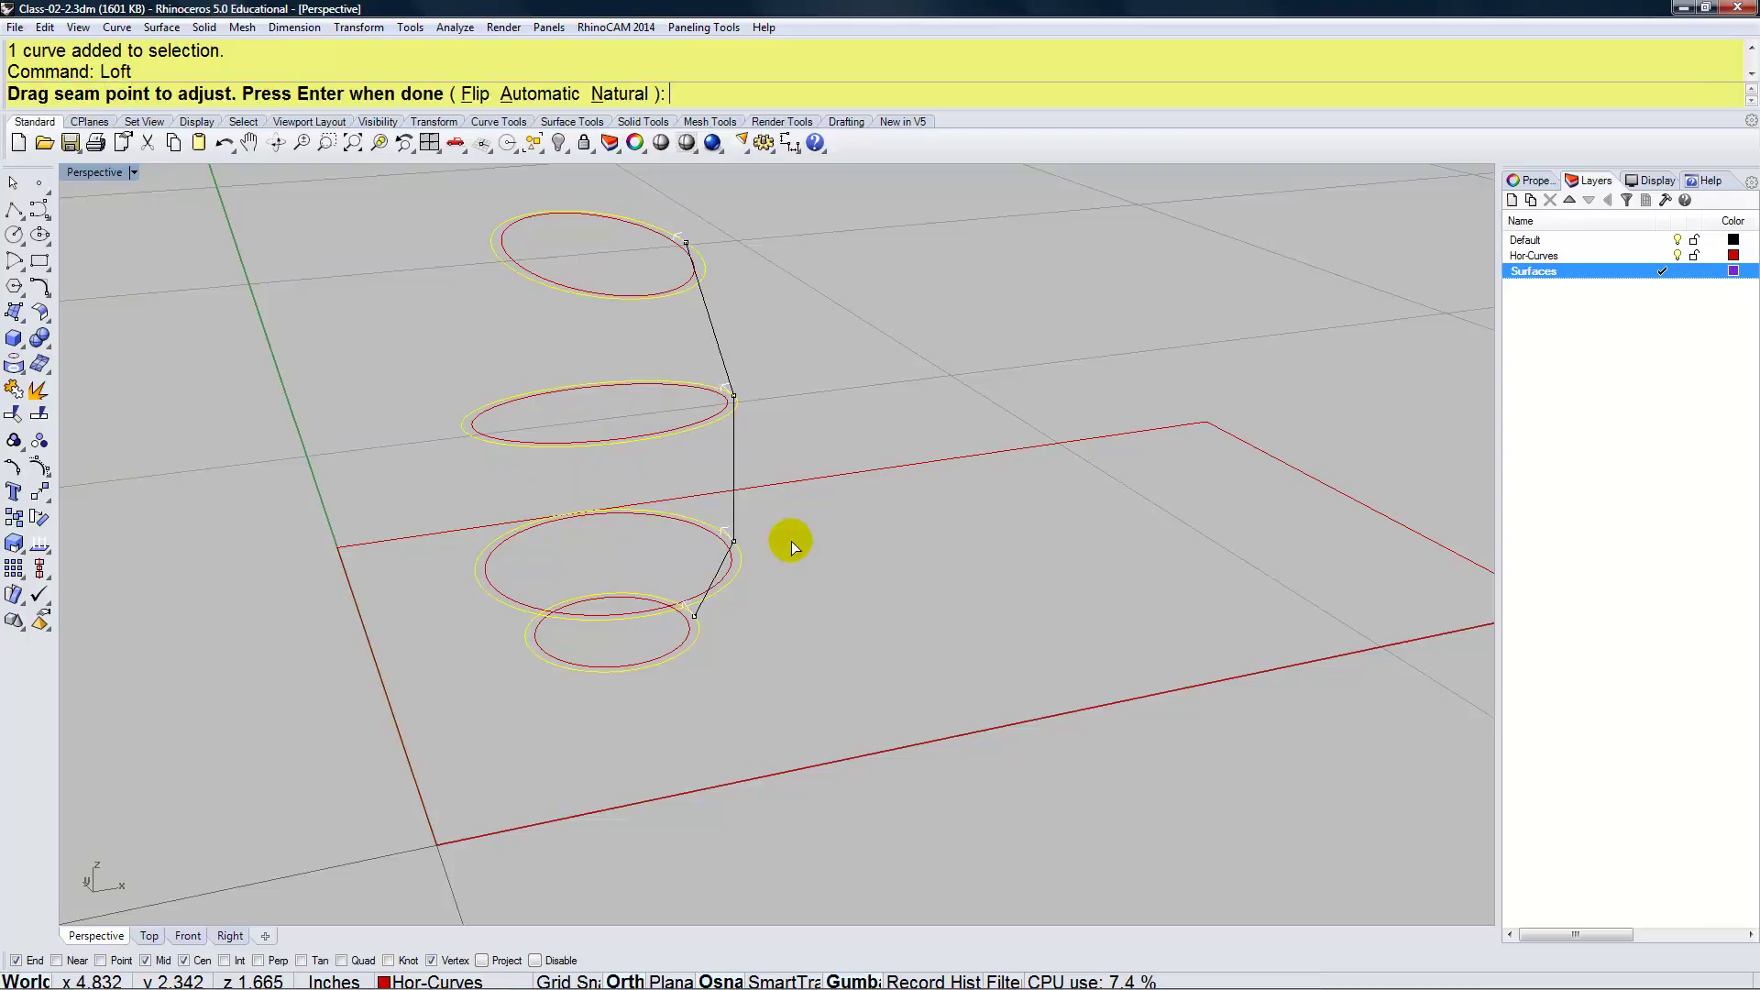
{"action": "key", "text": "Return"}
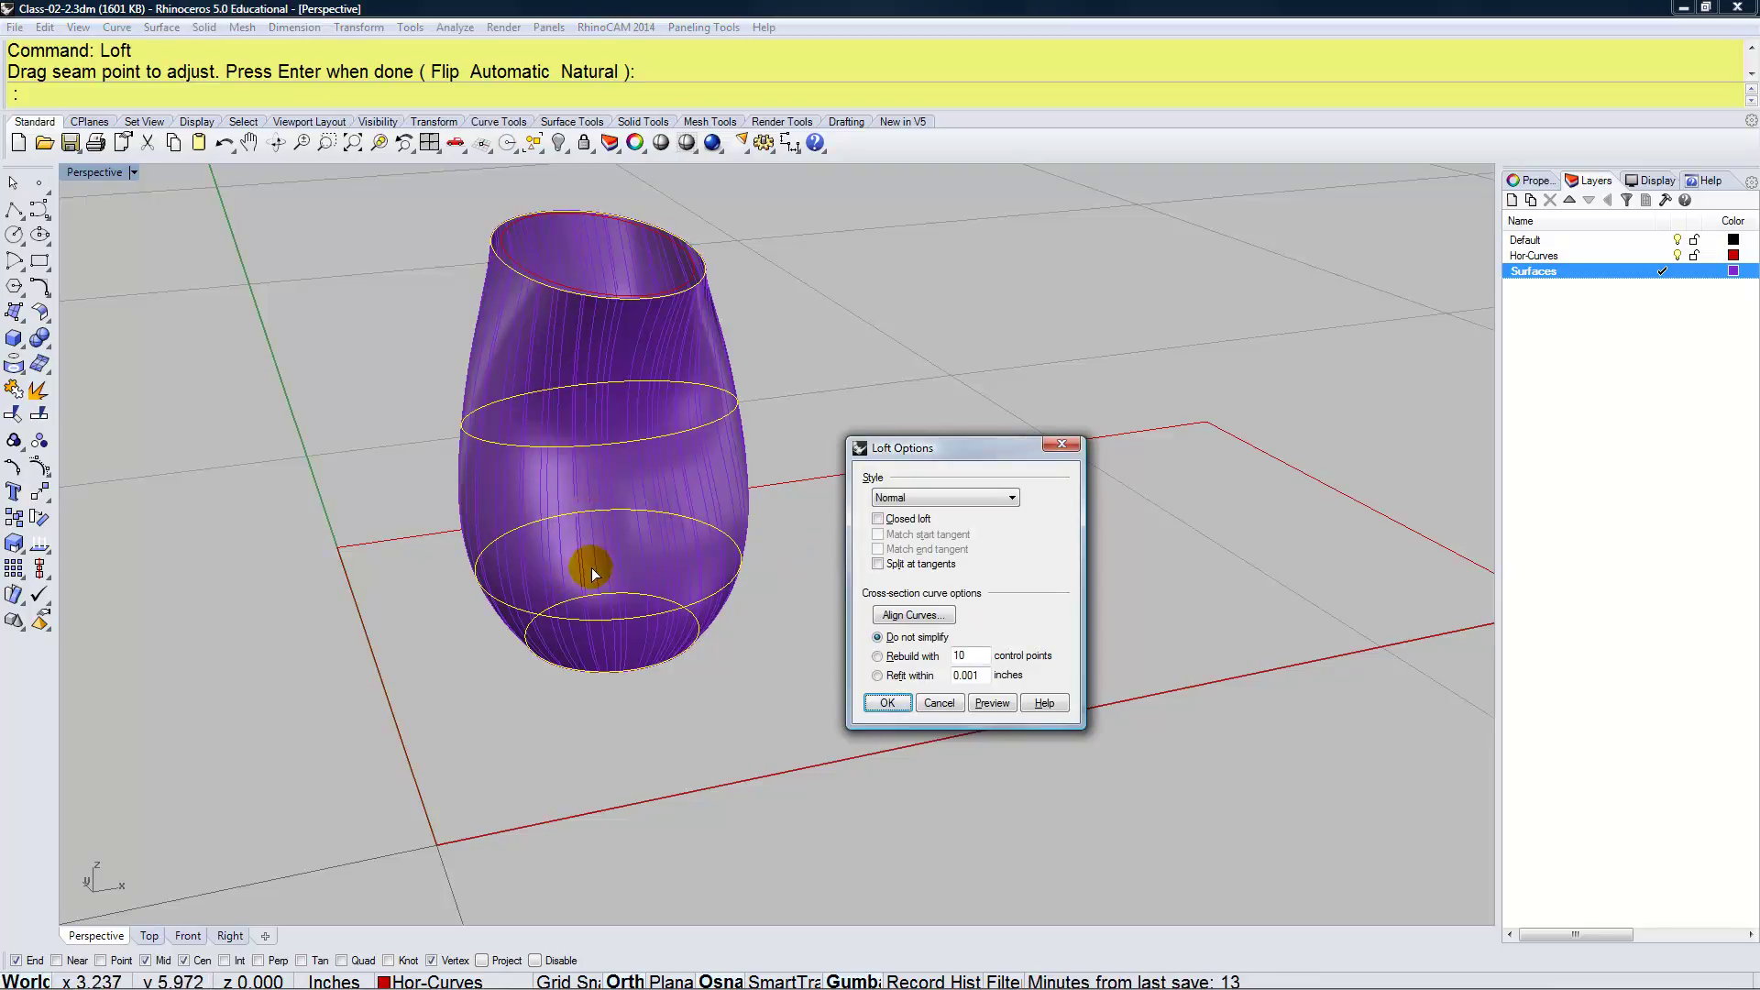
{"action": "left_click", "coordinate": [896, 707]}
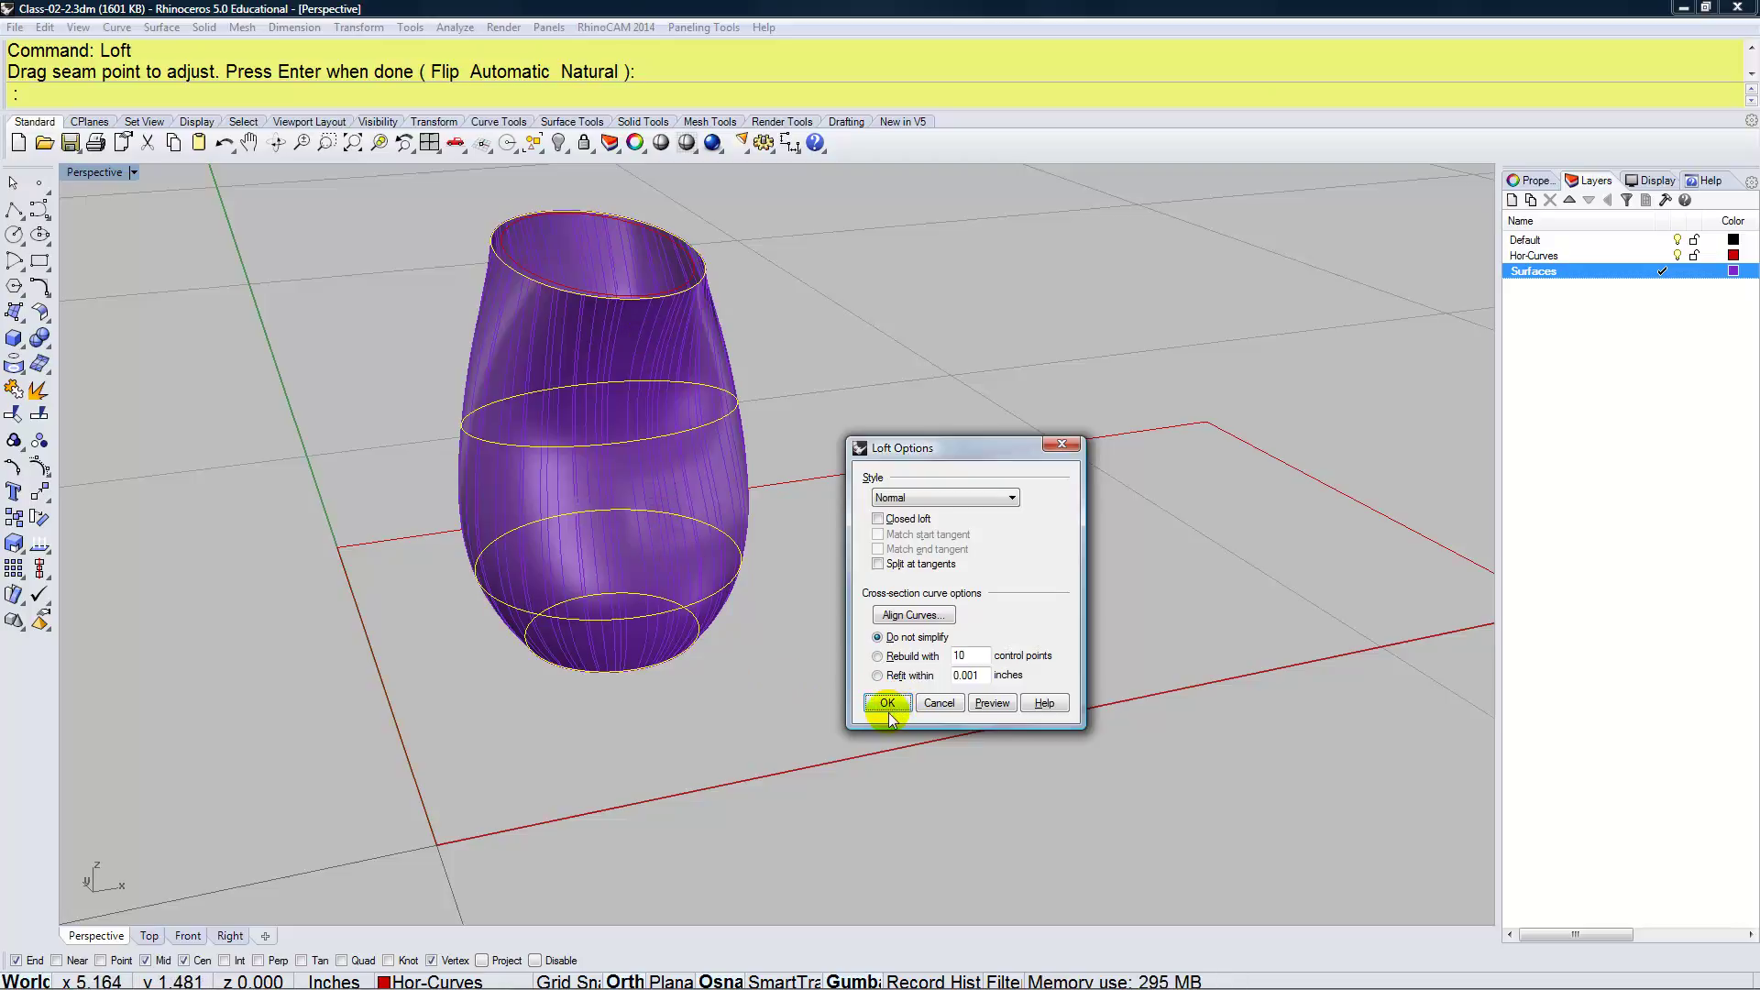
{"action": "left_click", "coordinate": [887, 702]}
Run the What command on the outer loft and examine its geometry type and surface count in the object description
{"action": "left_click", "coordinate": [691, 497]}
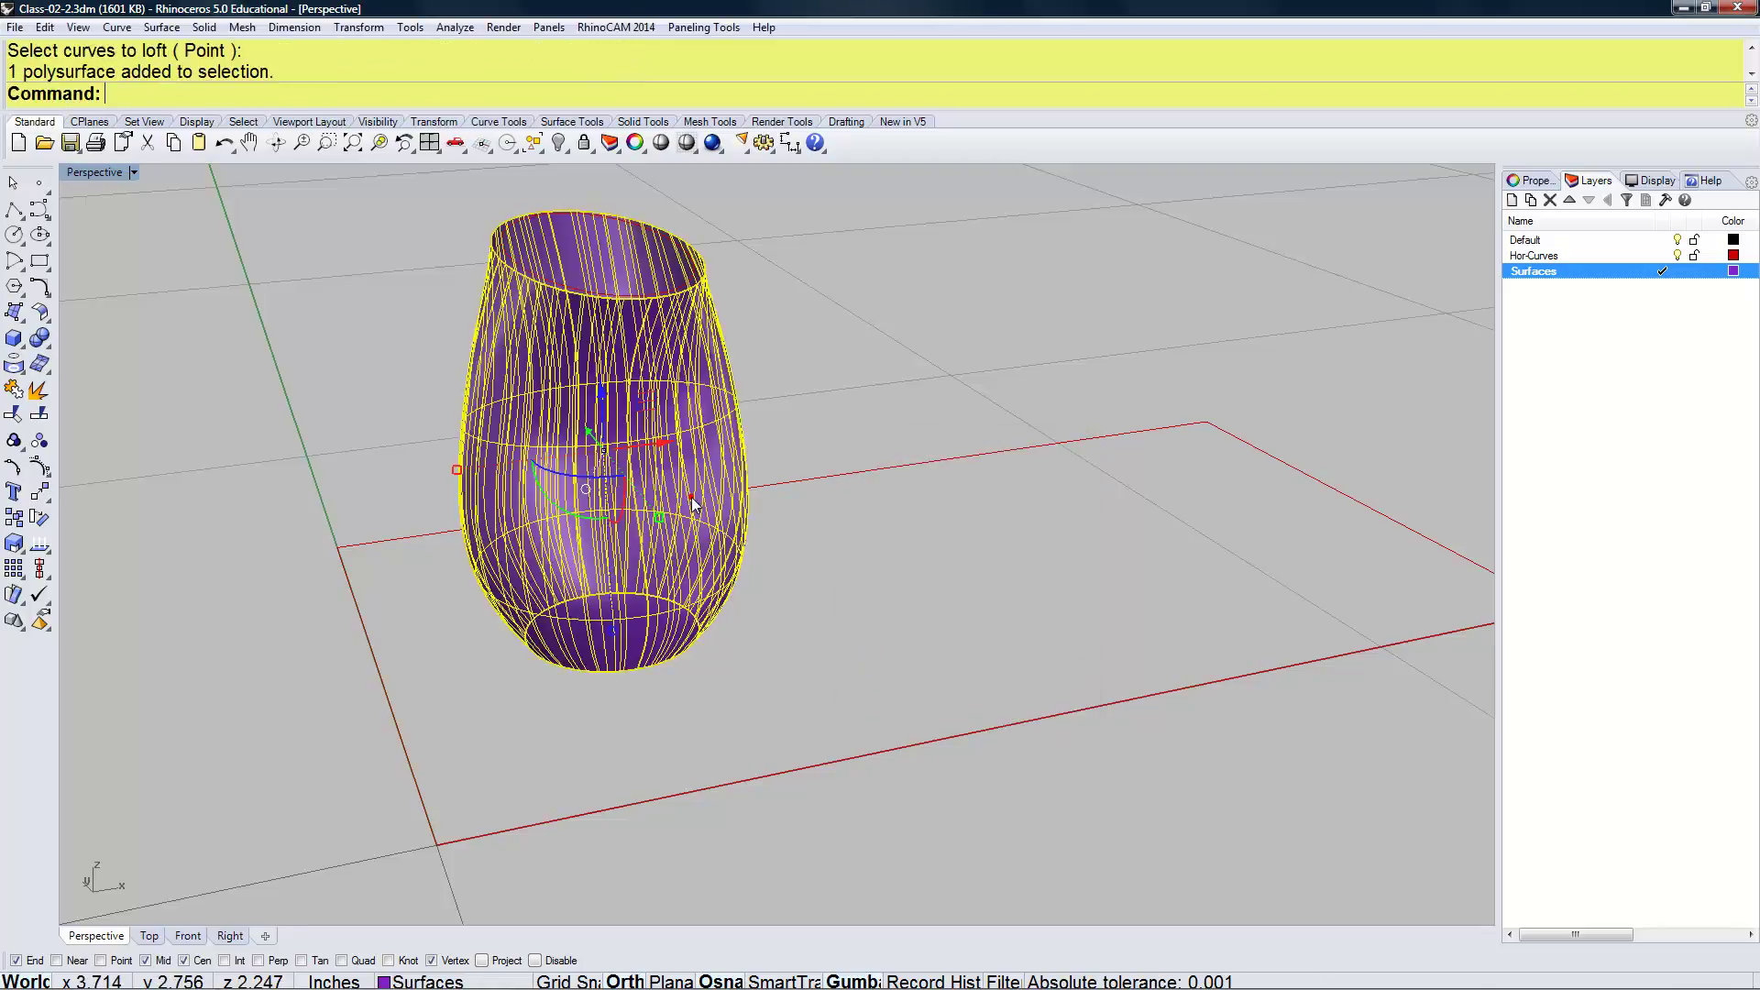
{"action": "type", "text": "What"}
{"action": "key", "text": "Return"}
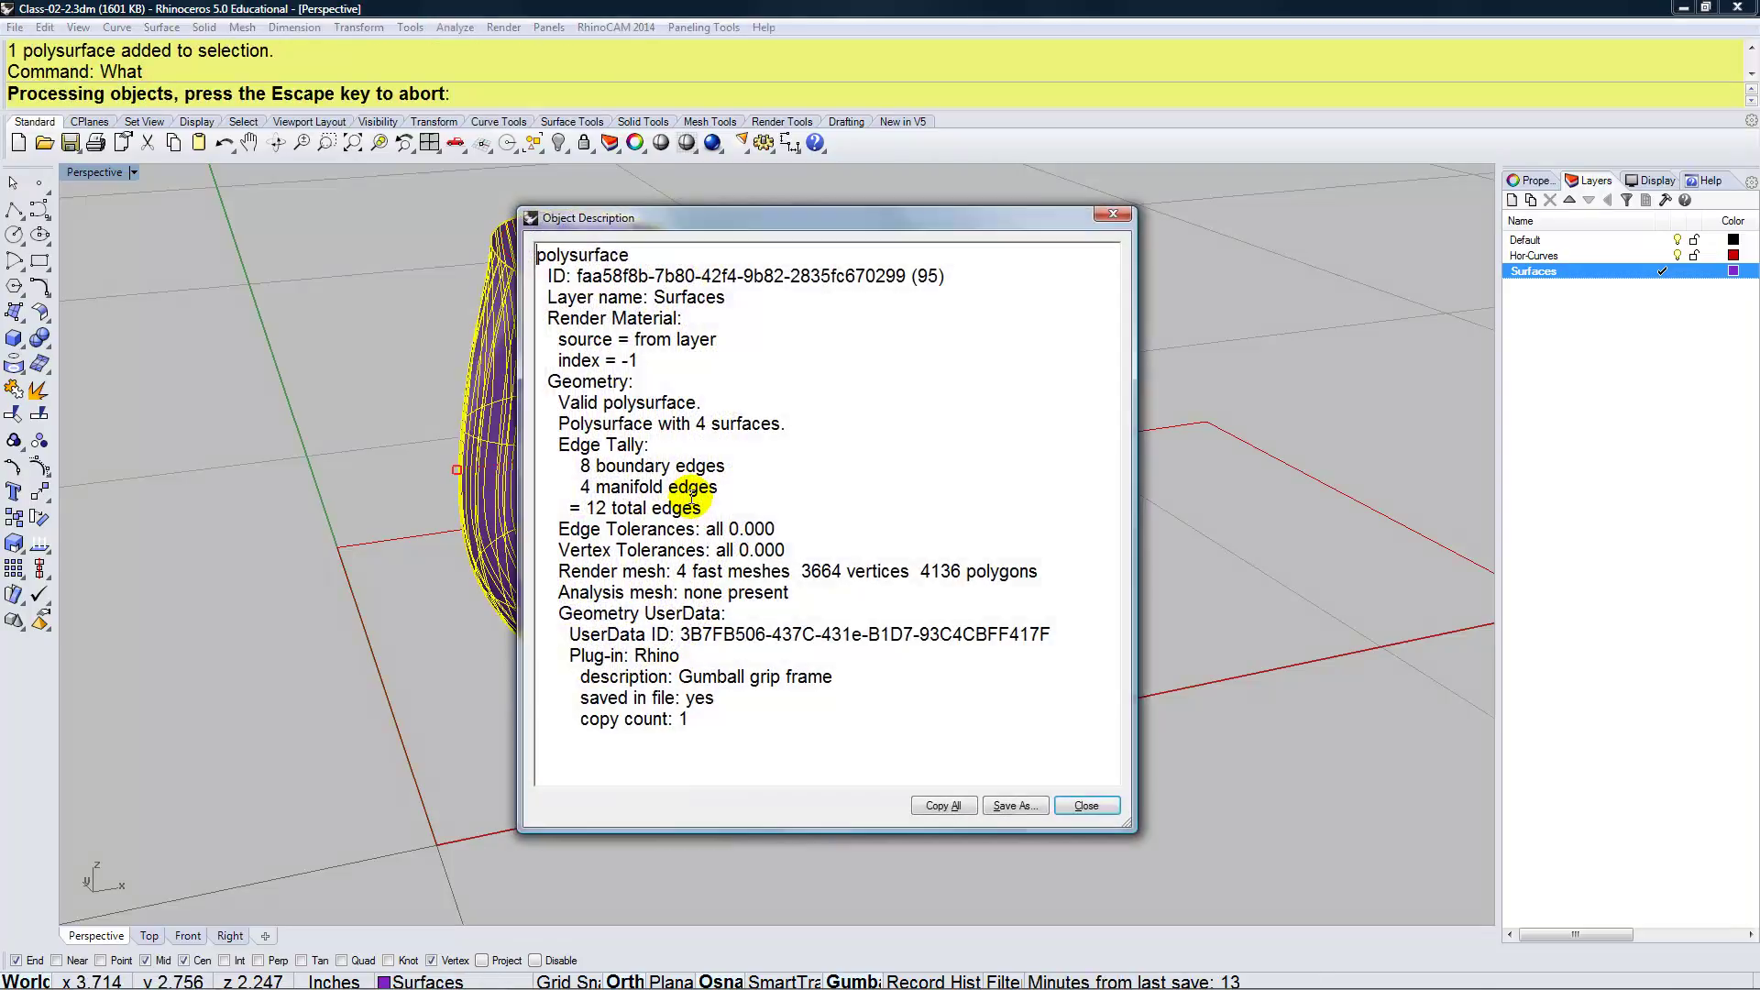
{"action": "left_click_drag", "start_coordinate": [699, 401], "coordinate": [605, 403]}
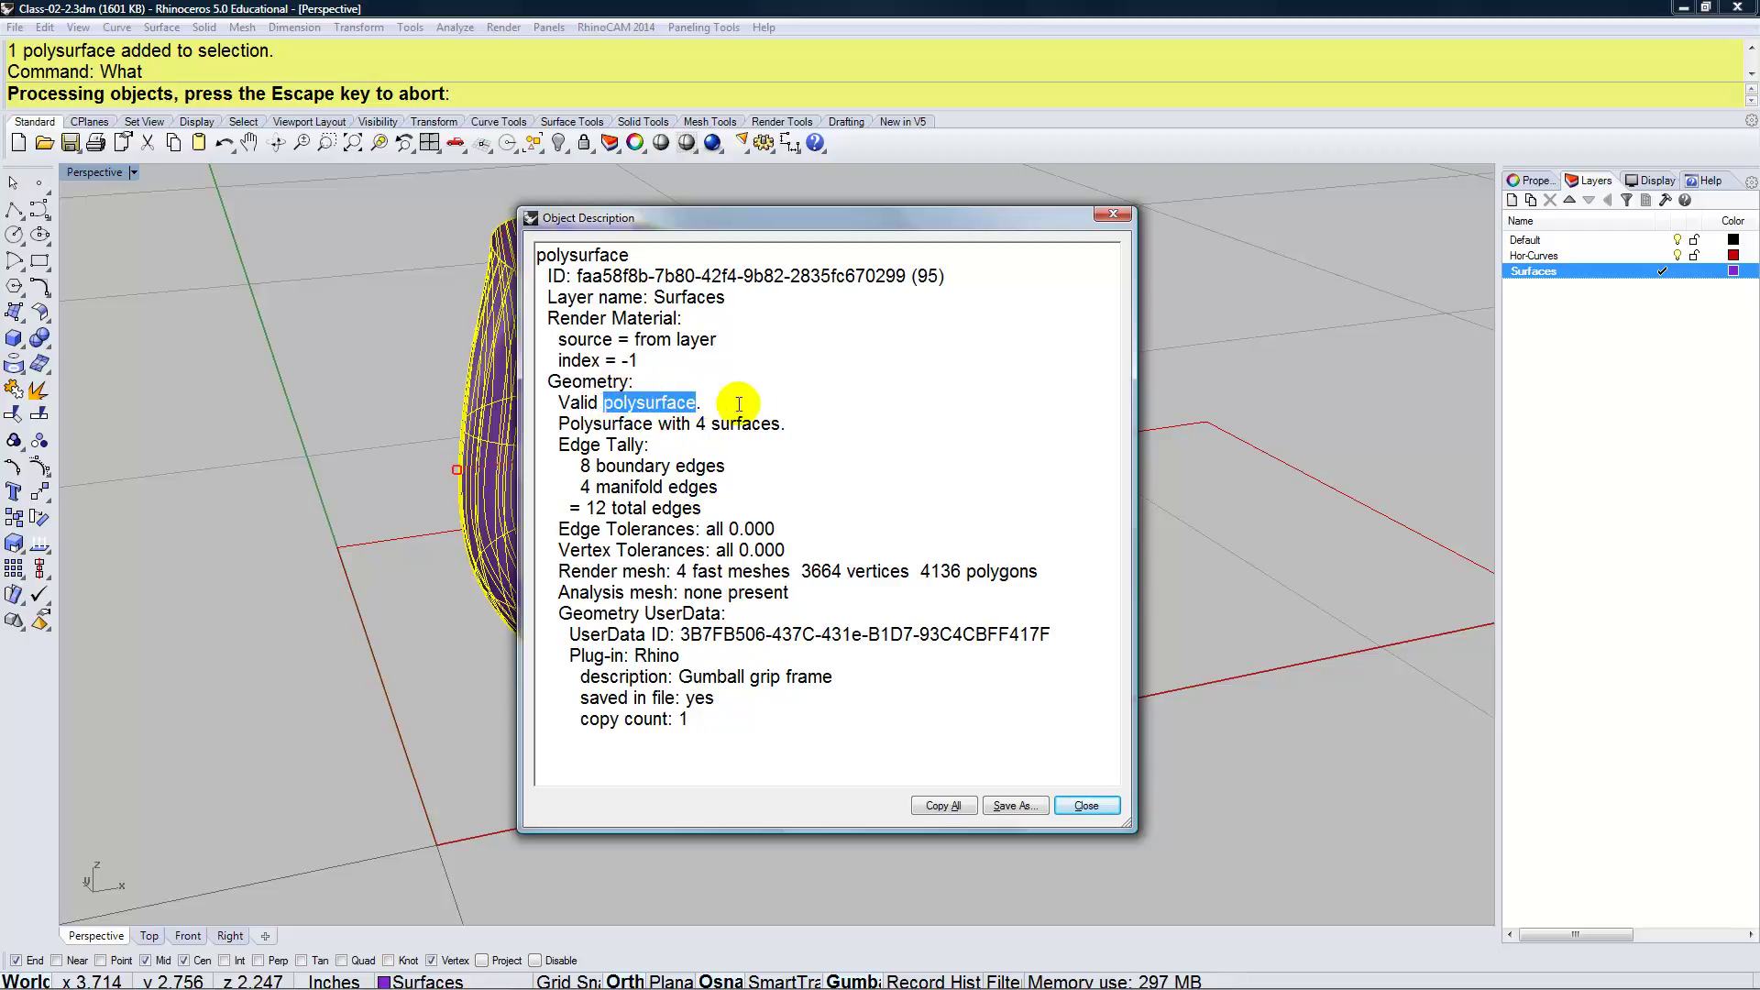
{"action": "left_click_drag", "start_coordinate": [788, 425], "coordinate": [558, 424]}
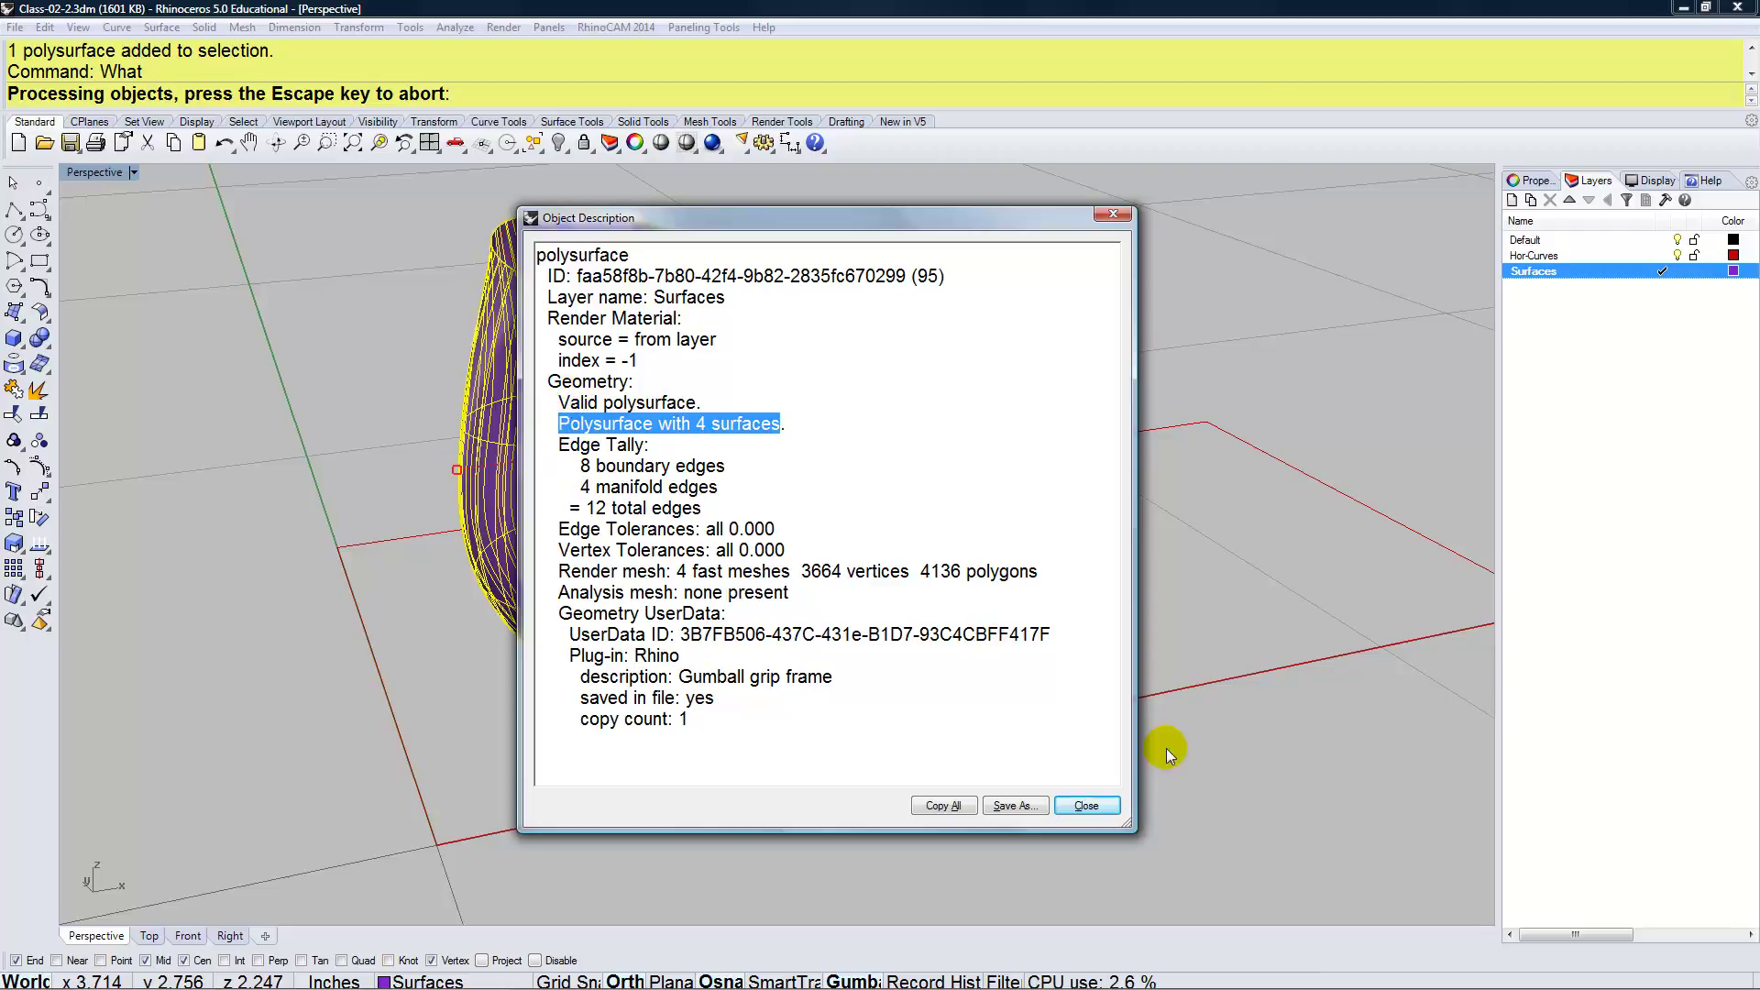
{"action": "left_click", "coordinate": [1086, 806]}
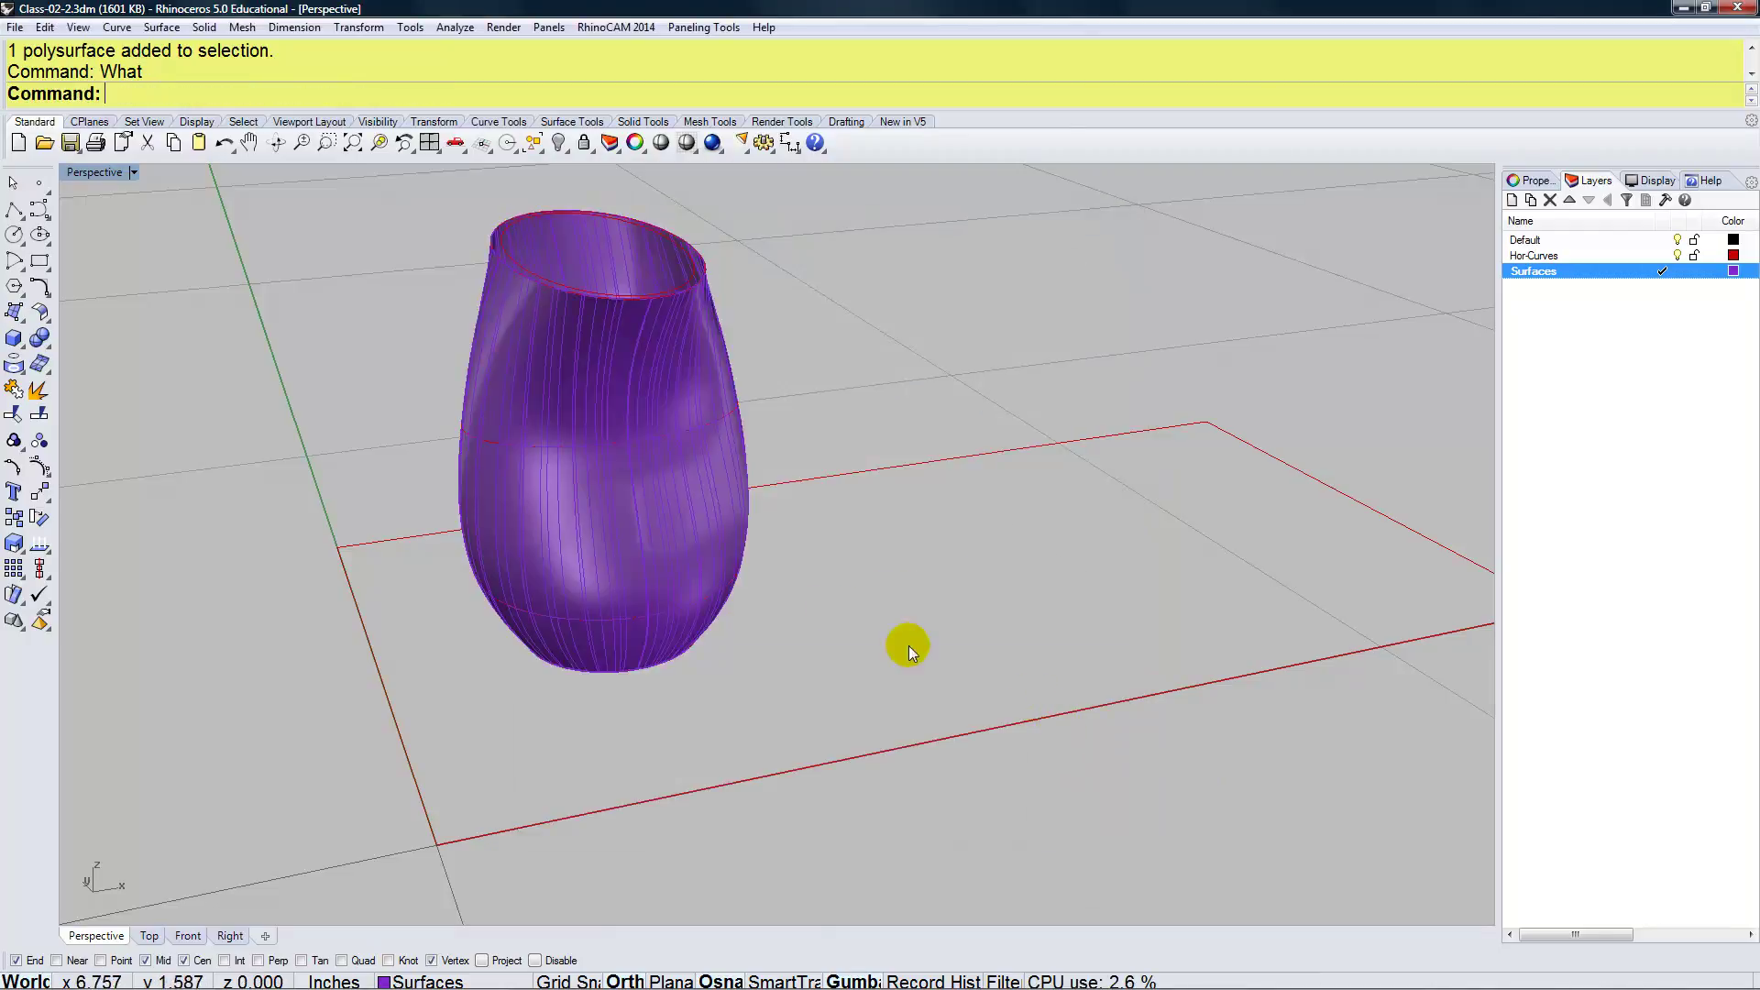
Delete the outer lofted polysurface
{"action": "left_click", "coordinate": [714, 521]}
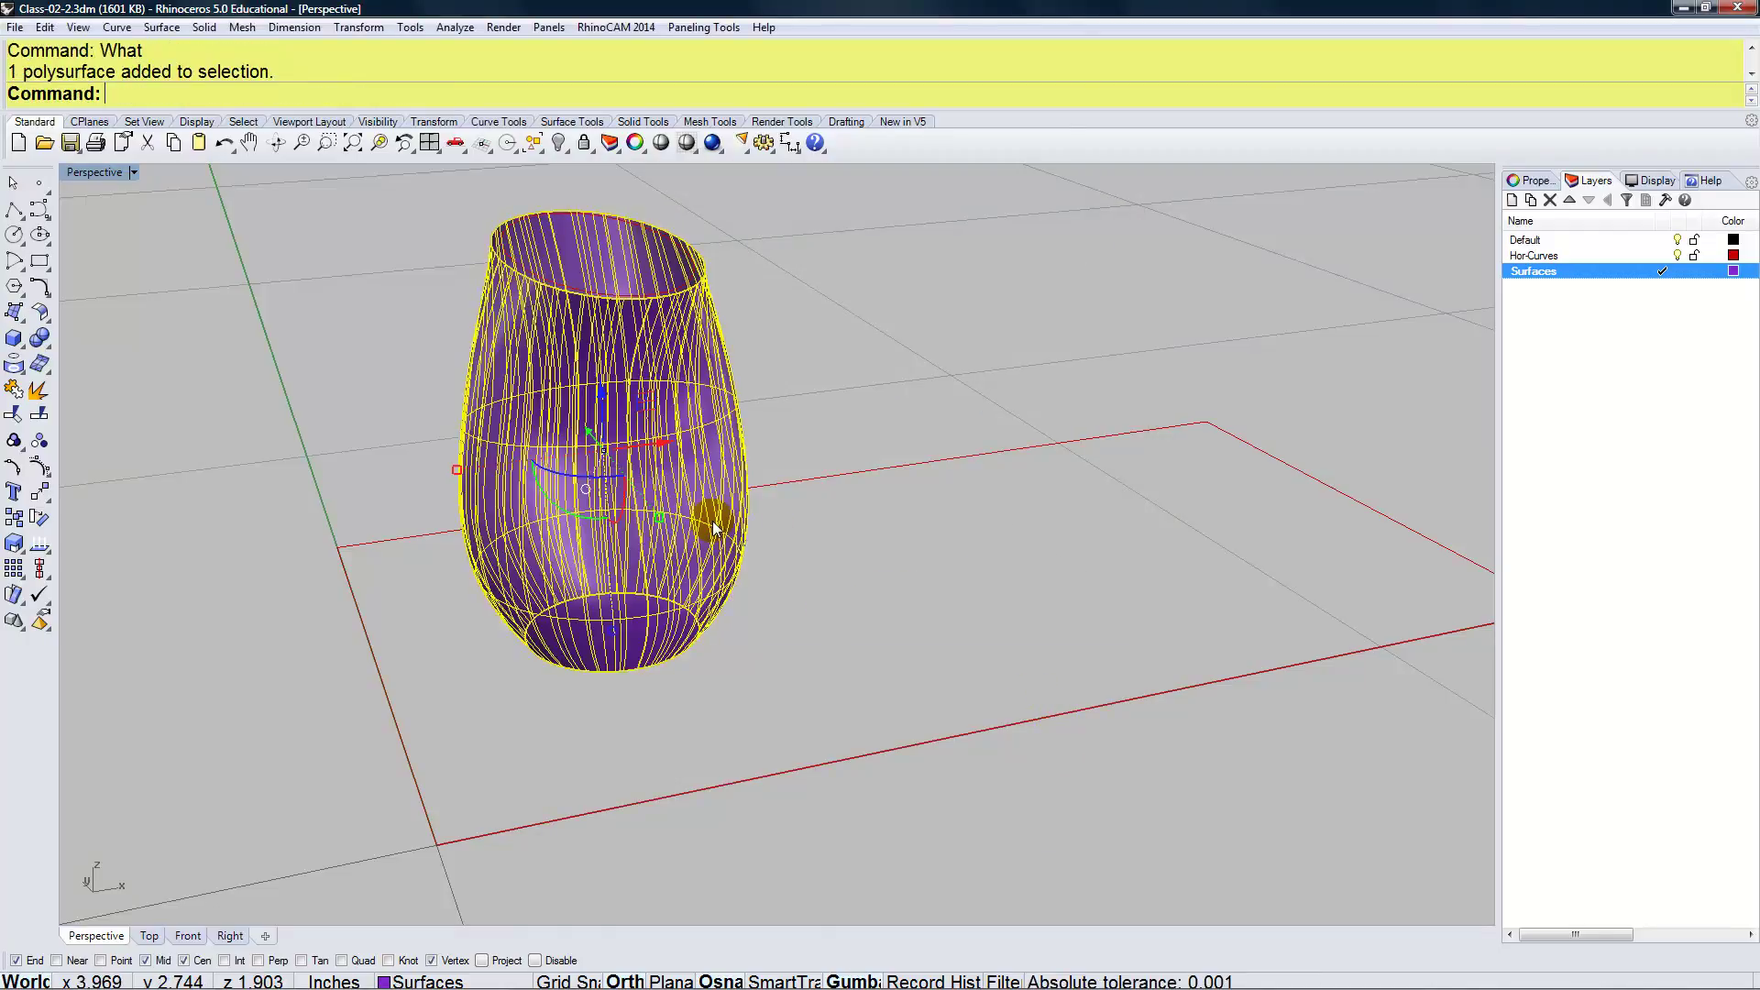
{"action": "key", "text": "Delete"}
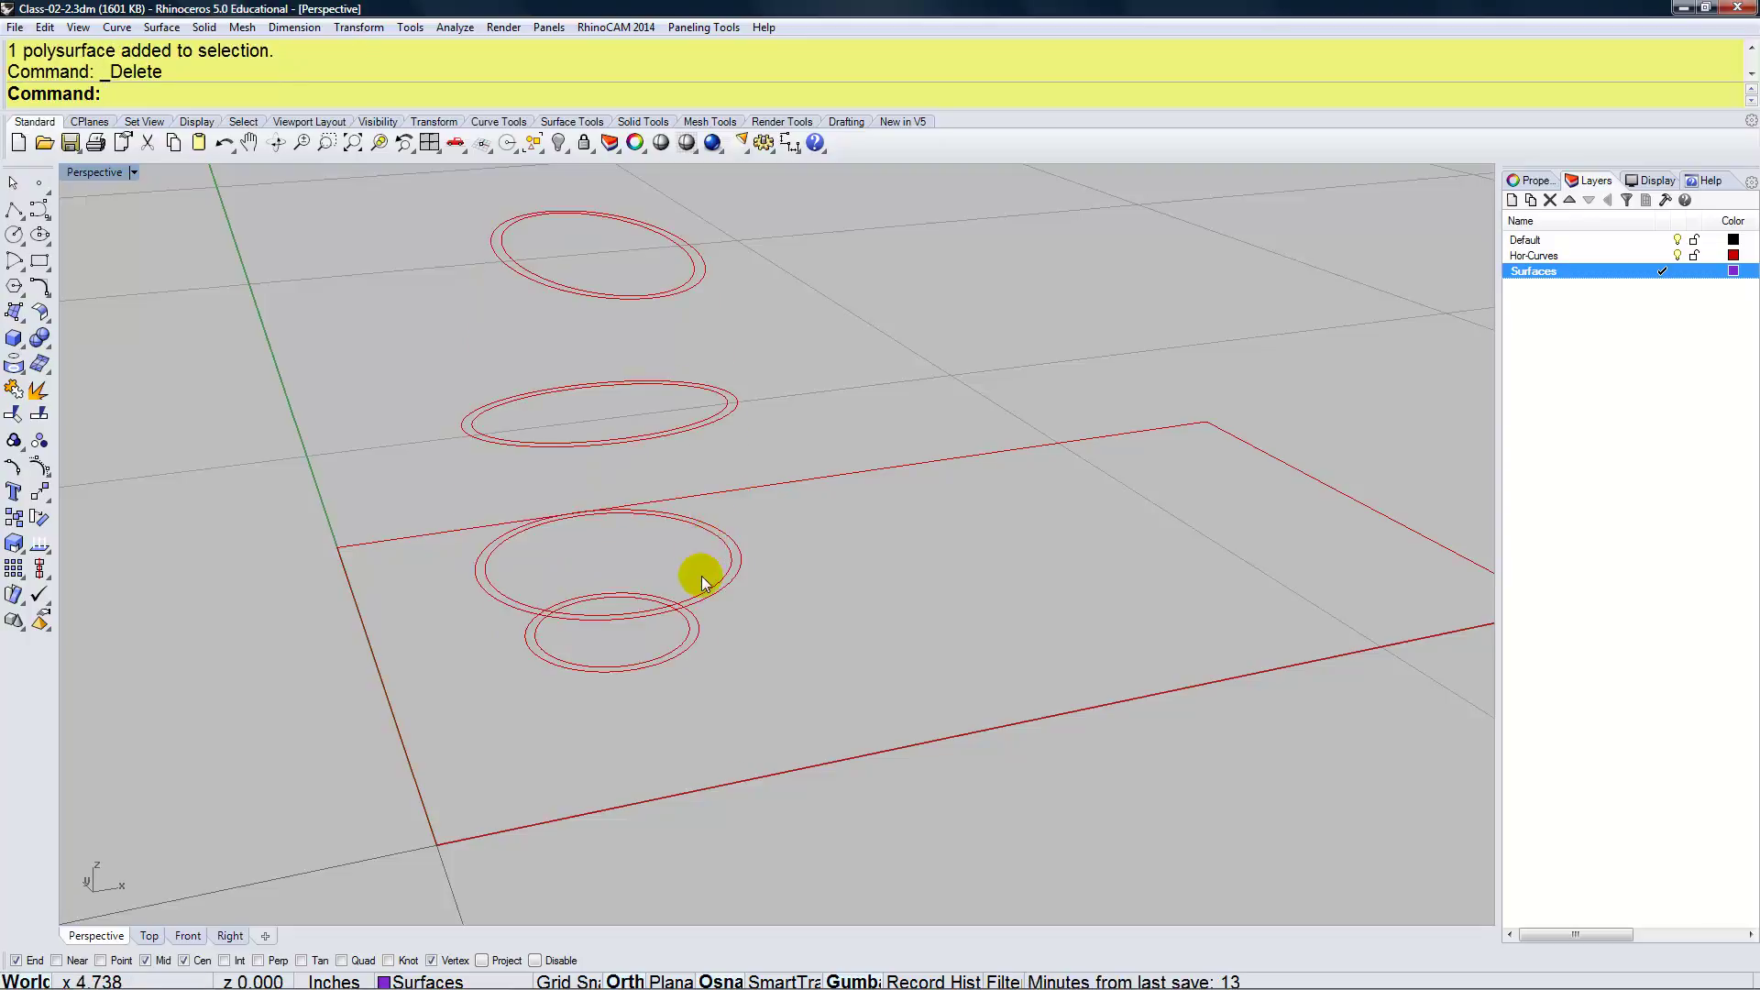
Rebuild the lowest outer curve with 10 points and degree 3, deleting the input and creating the new curve on the current layer
{"action": "left_click", "coordinate": [717, 594]}
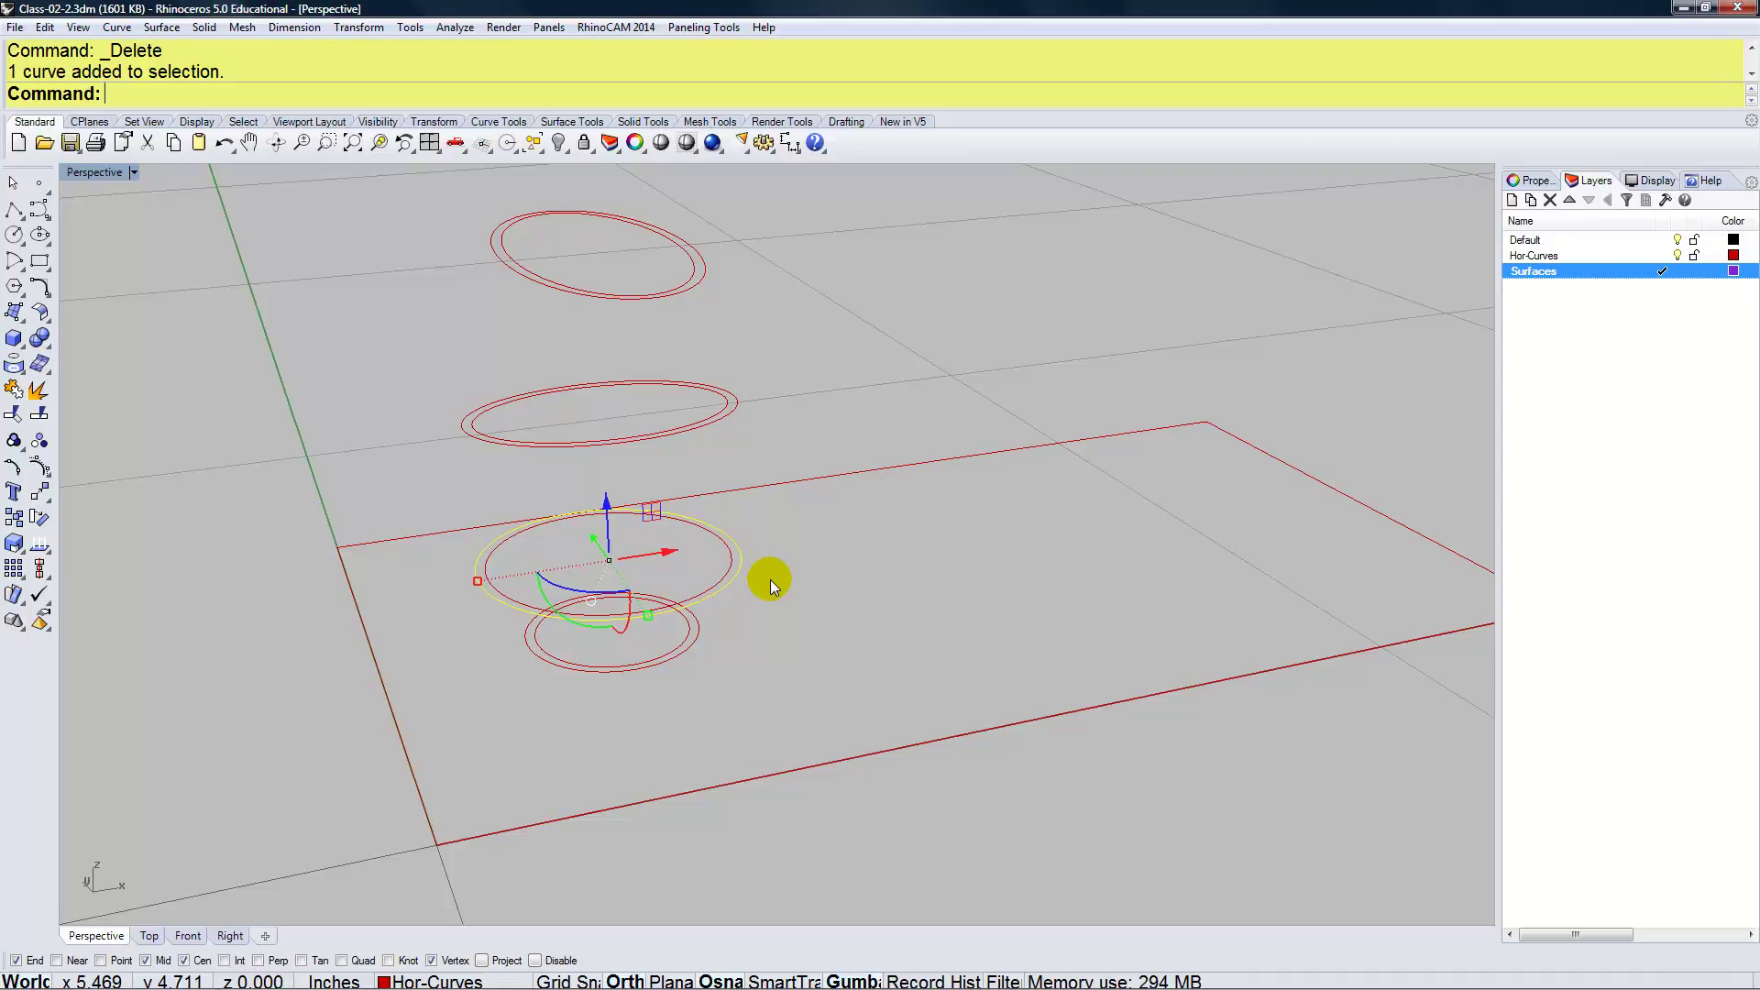
{"action": "left_click", "coordinate": [698, 635]}
{"action": "type", "text": "Rebuild"}
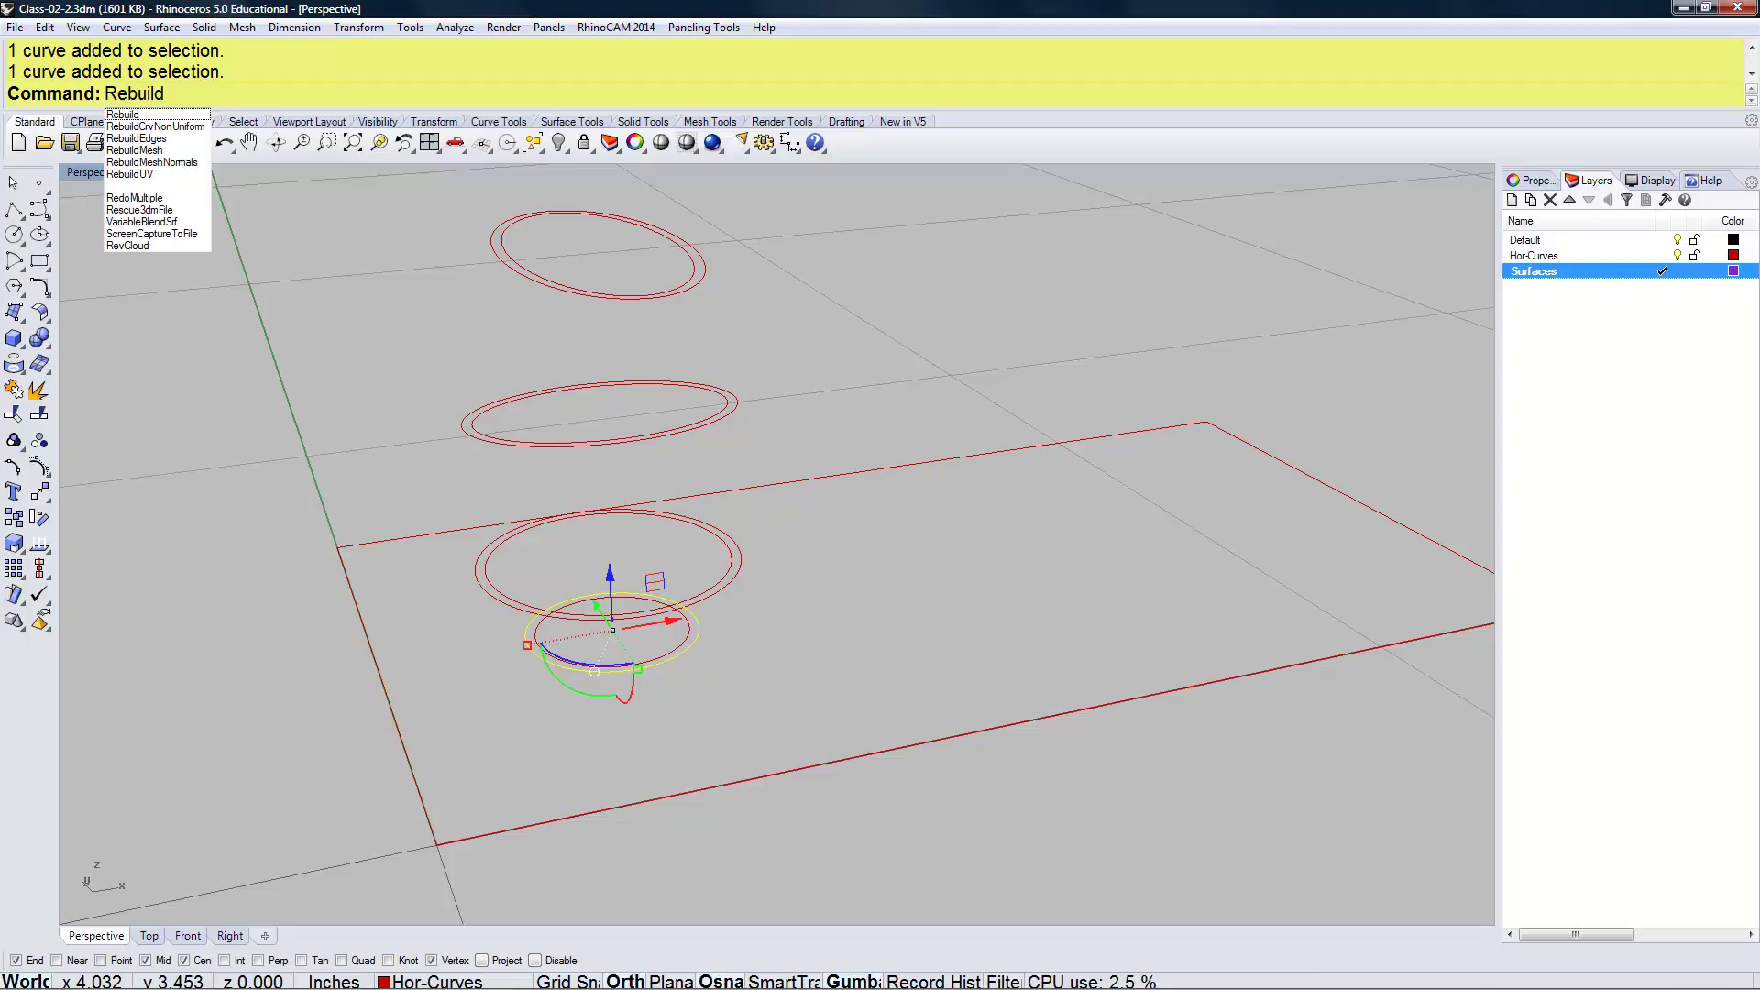
{"action": "key", "text": "Return"}
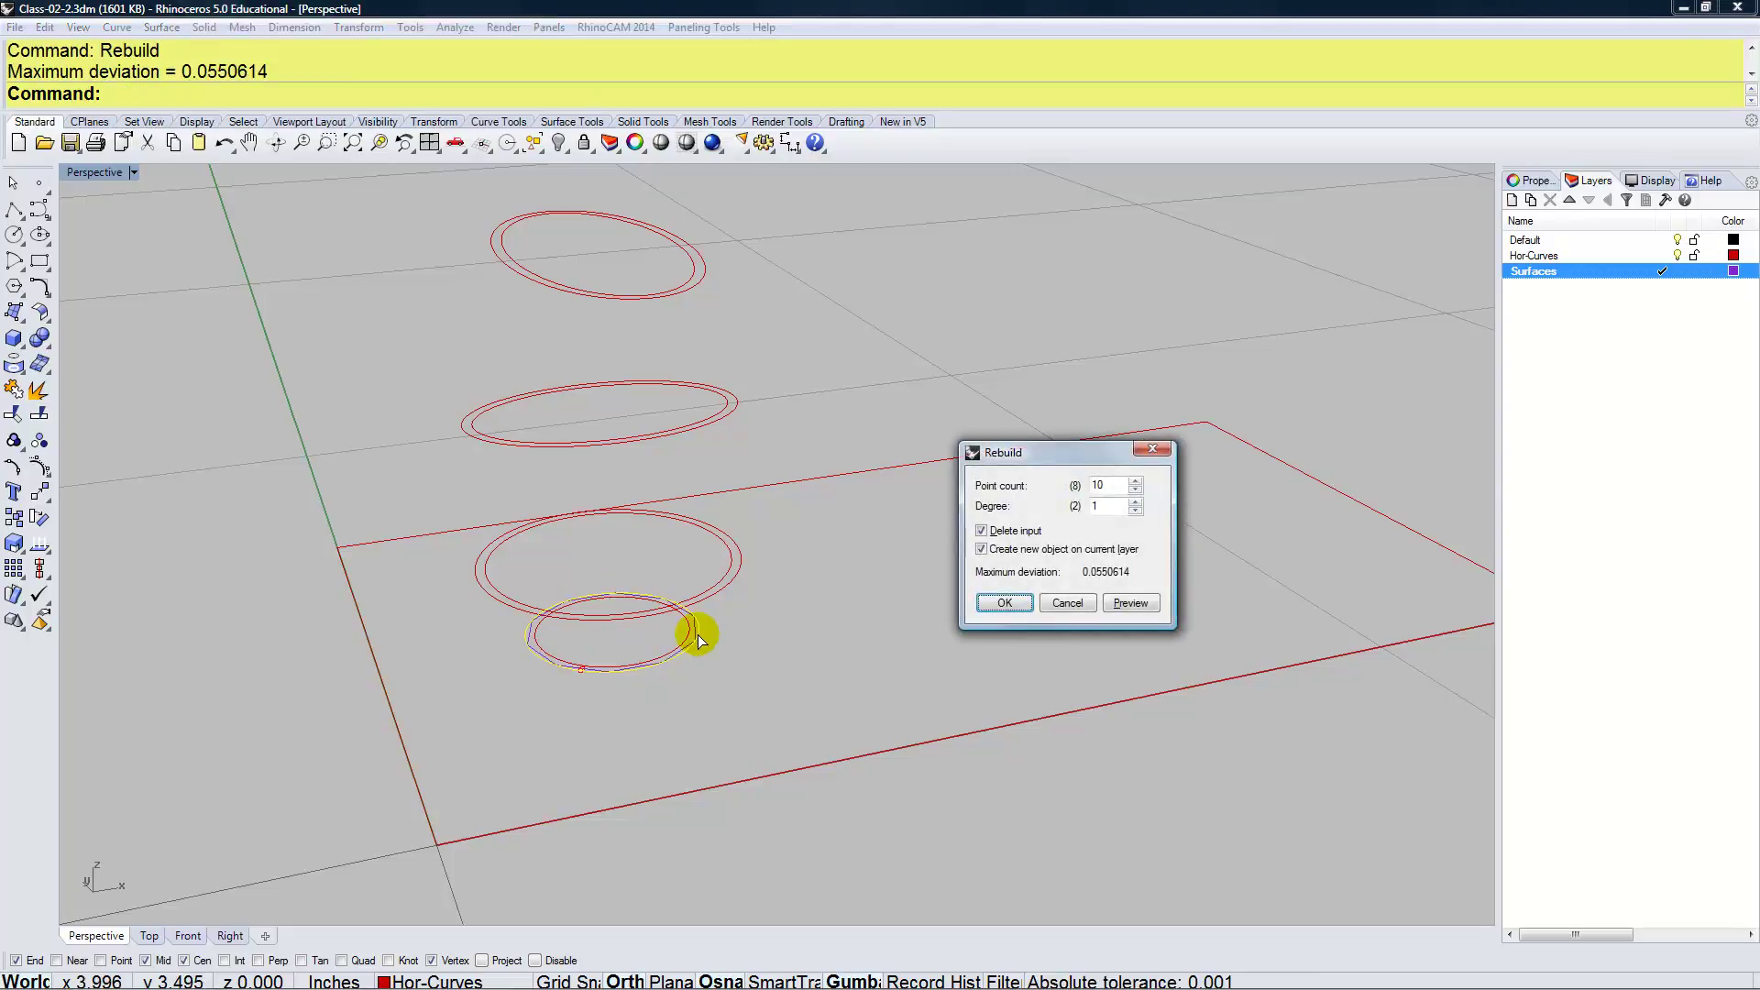
{"action": "left_click_drag", "start_coordinate": [1035, 455], "coordinate": [909, 425]}
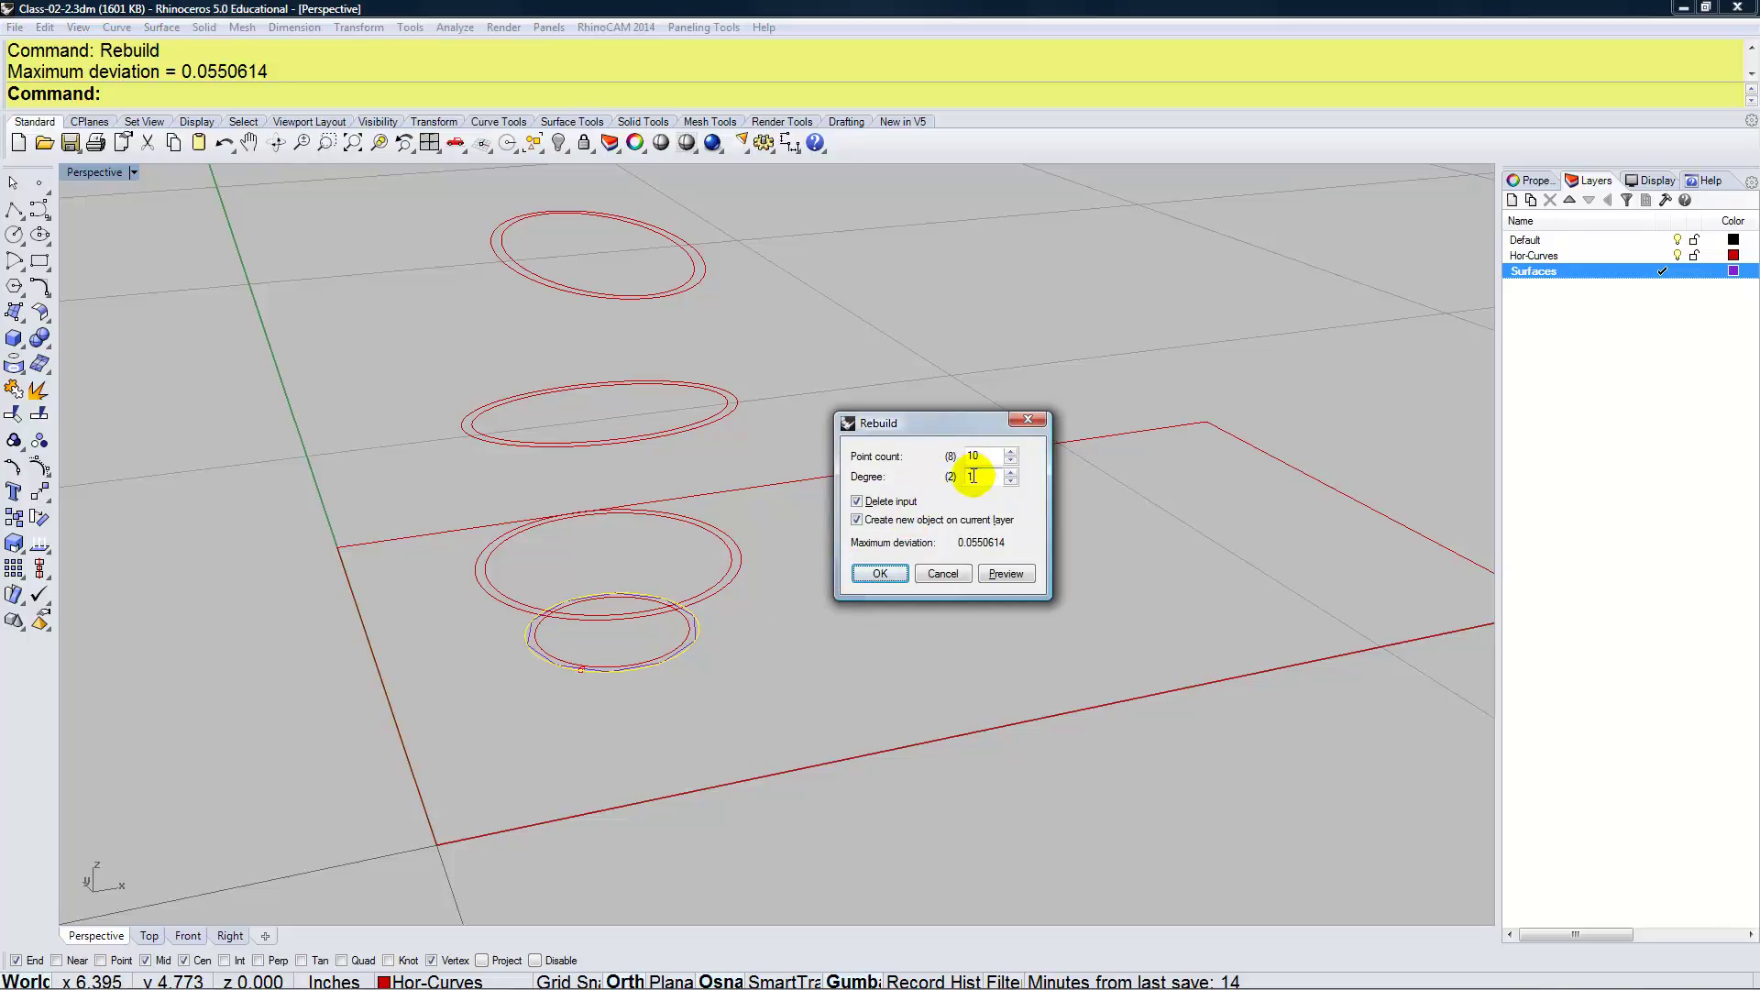
{"action": "scroll", "coordinate": [697, 643], "scroll_direction": "up", "scroll_amount": 6}
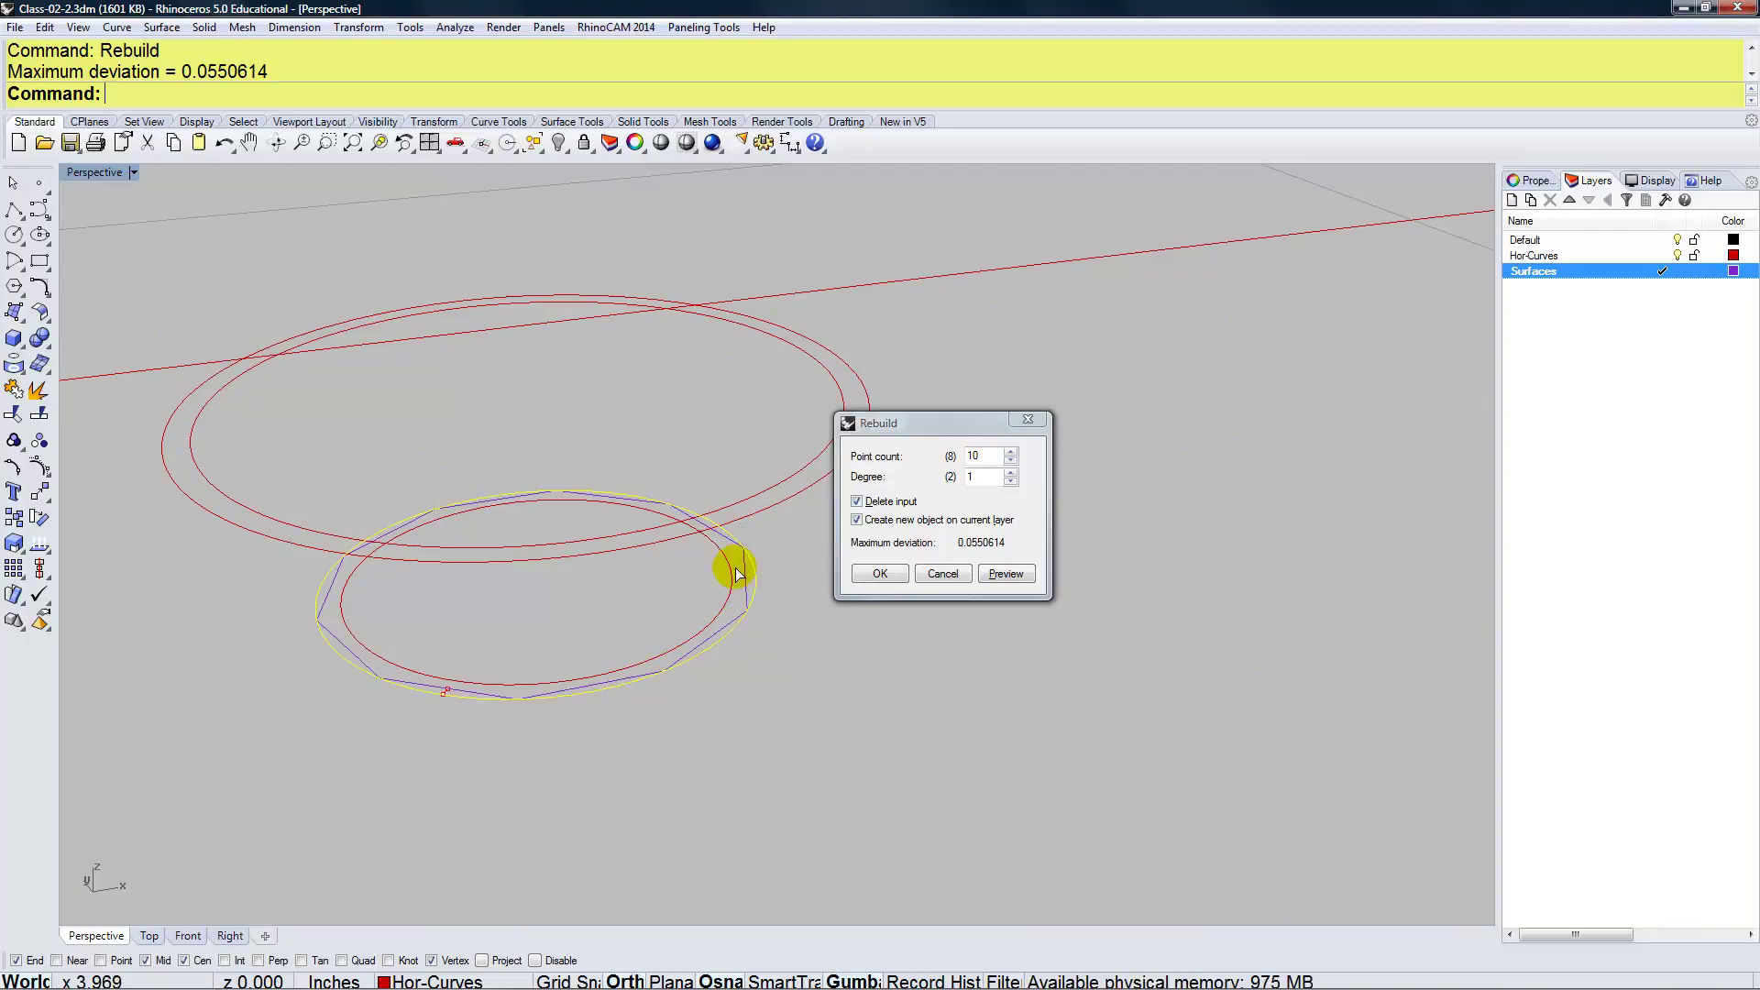
{"action": "double_click", "coordinate": [978, 476]}
{"action": "type", "text": "3"}
{"action": "left_click", "coordinate": [988, 570]}
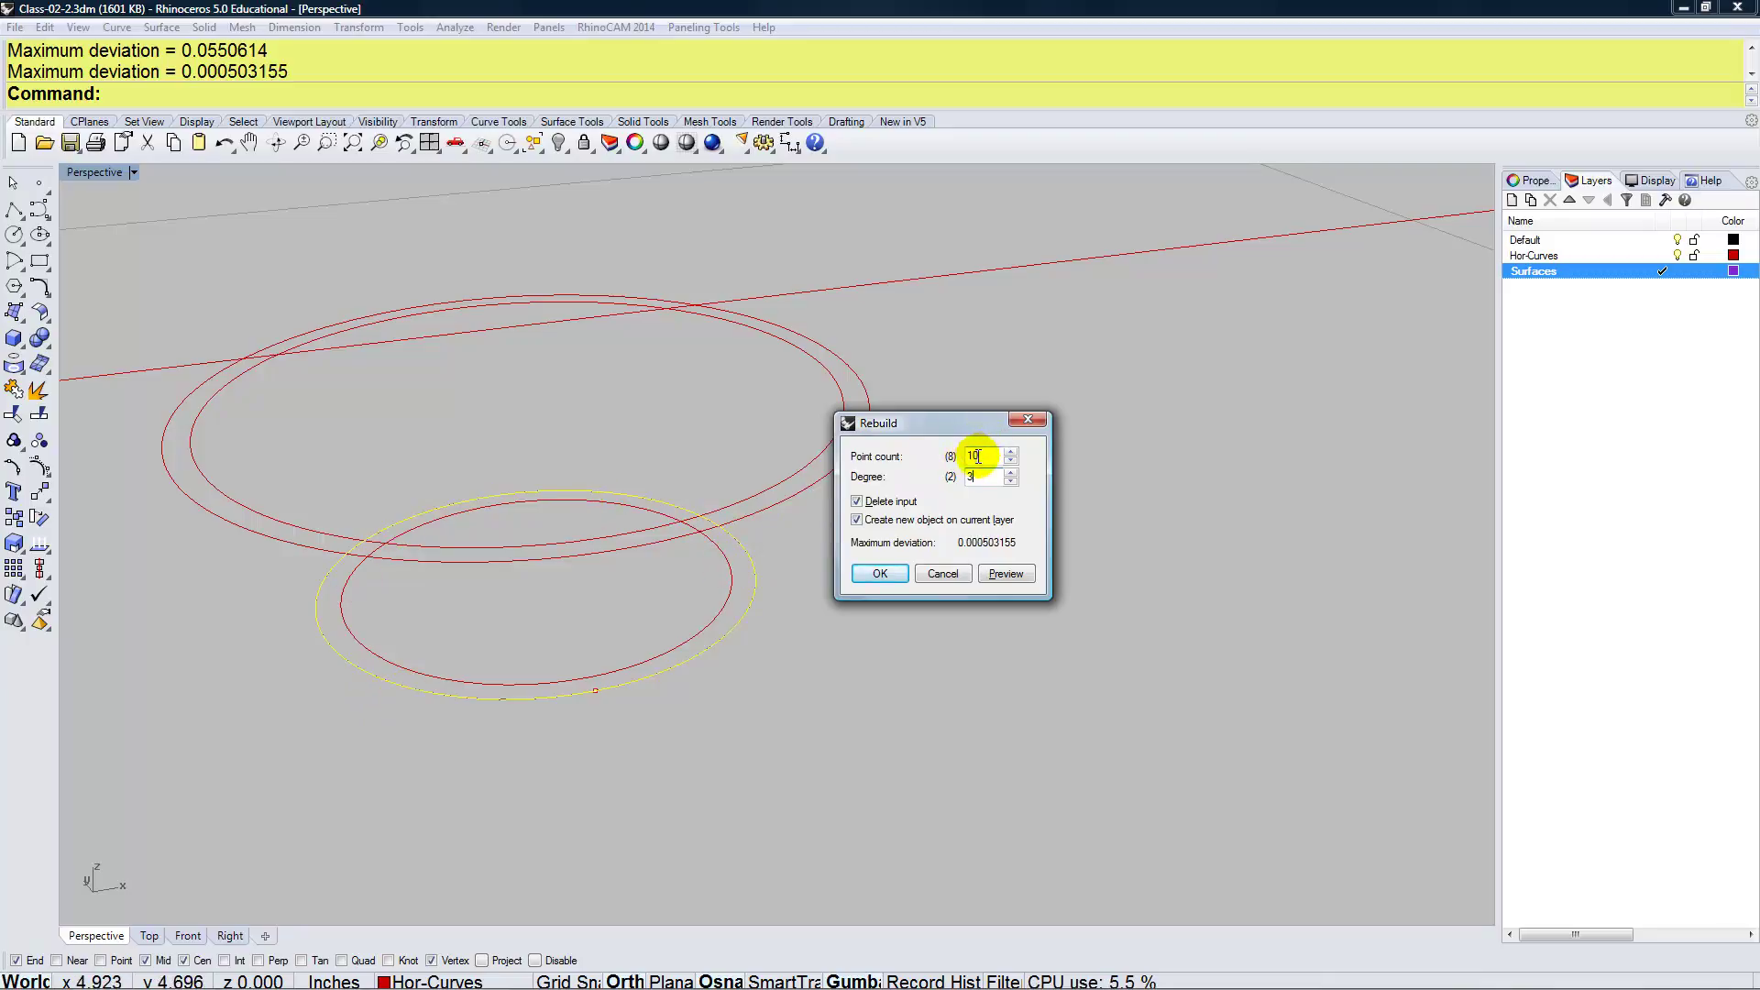
{"action": "left_click", "coordinate": [880, 574]}
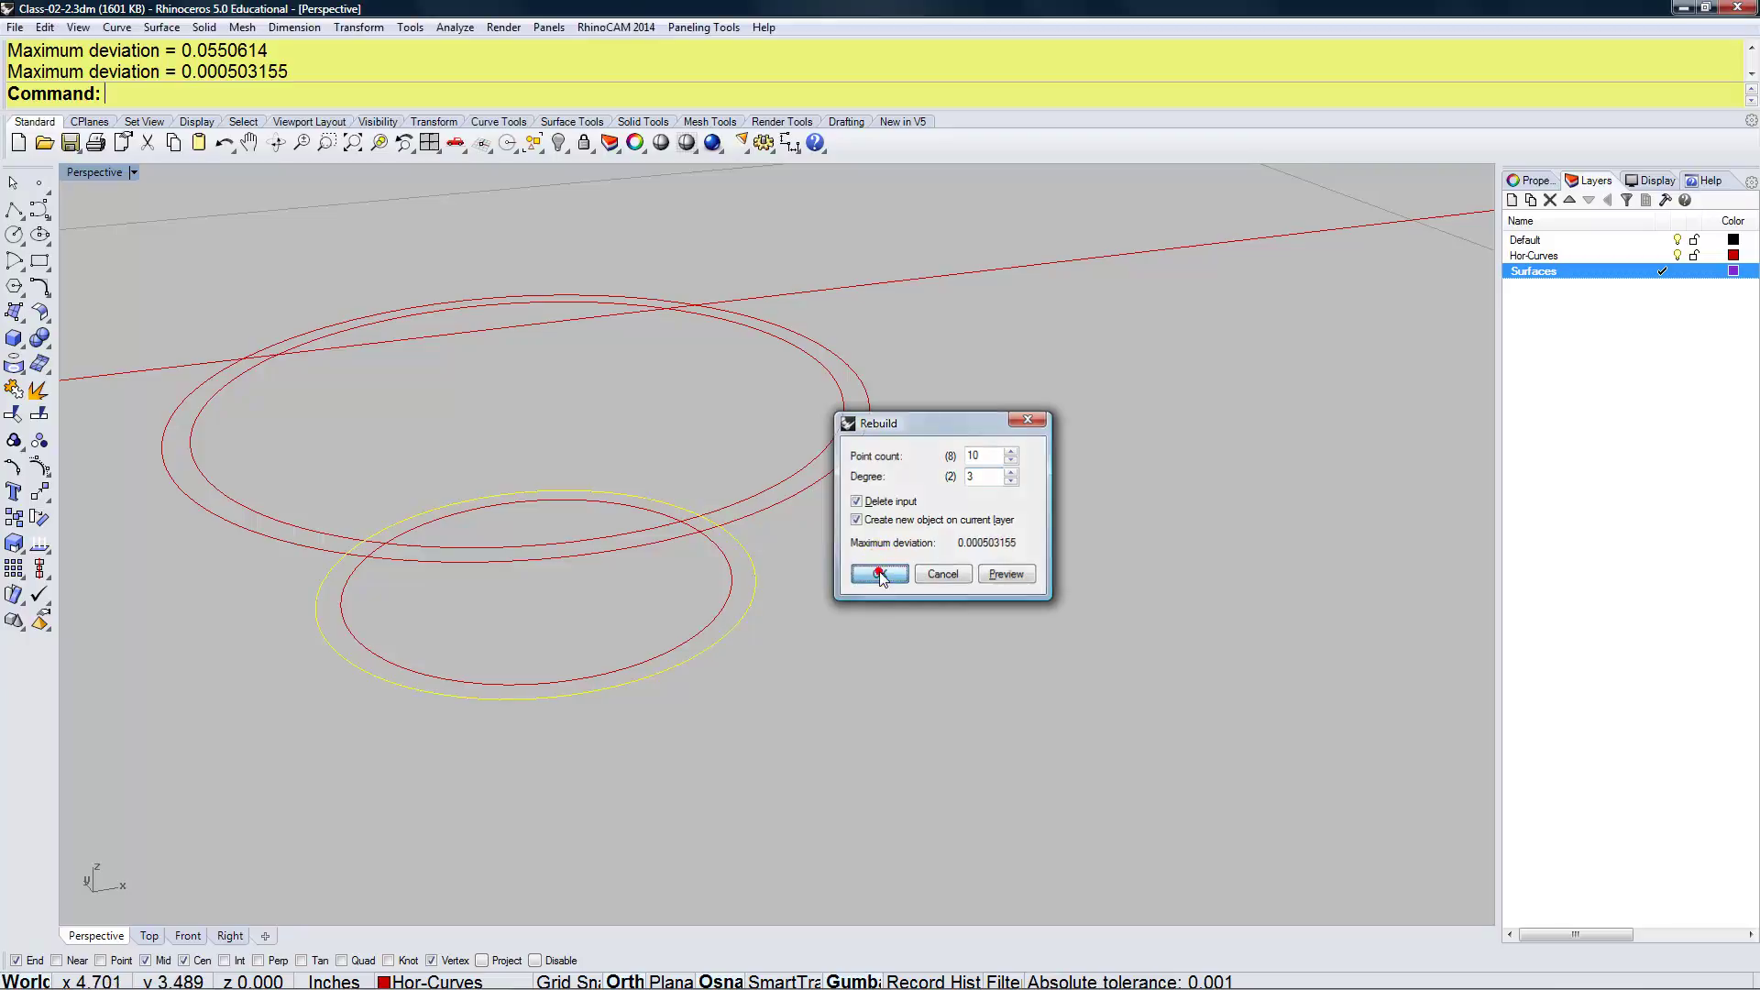
{"action": "left_click", "coordinate": [871, 591]}
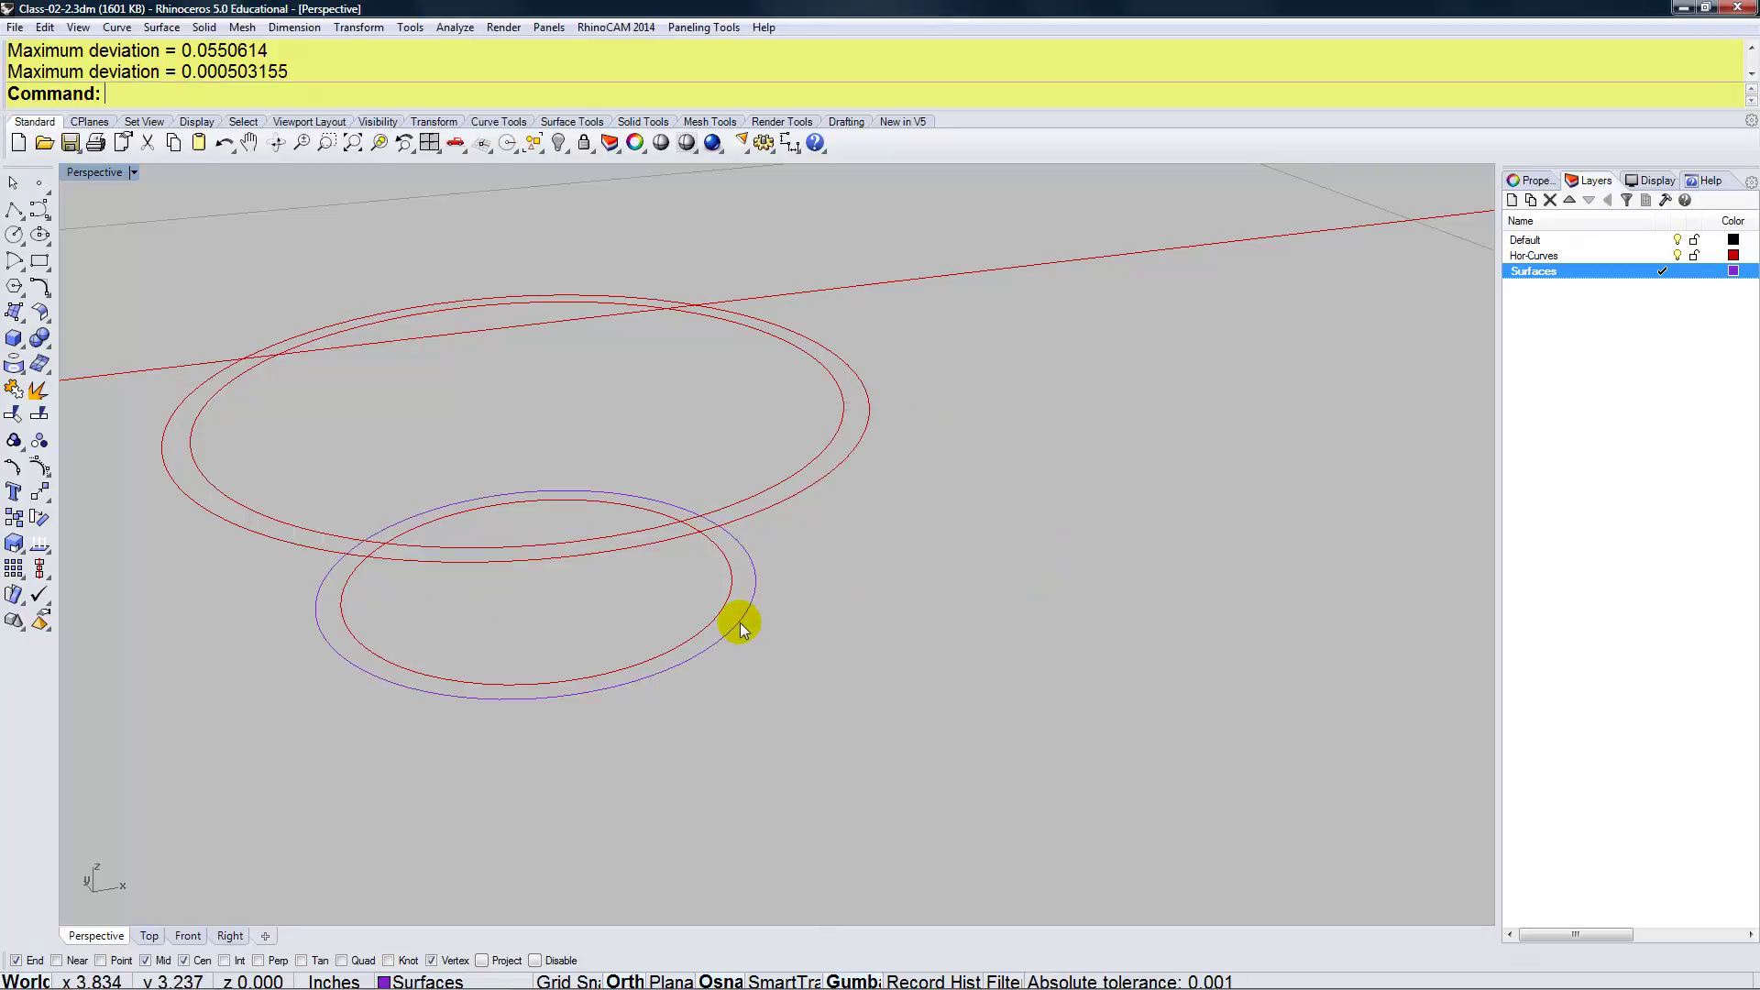
Make Hor-Curves the current layer and move the rebuilt lowest outer curve onto it
{"action": "double_click", "coordinate": [1595, 255]}
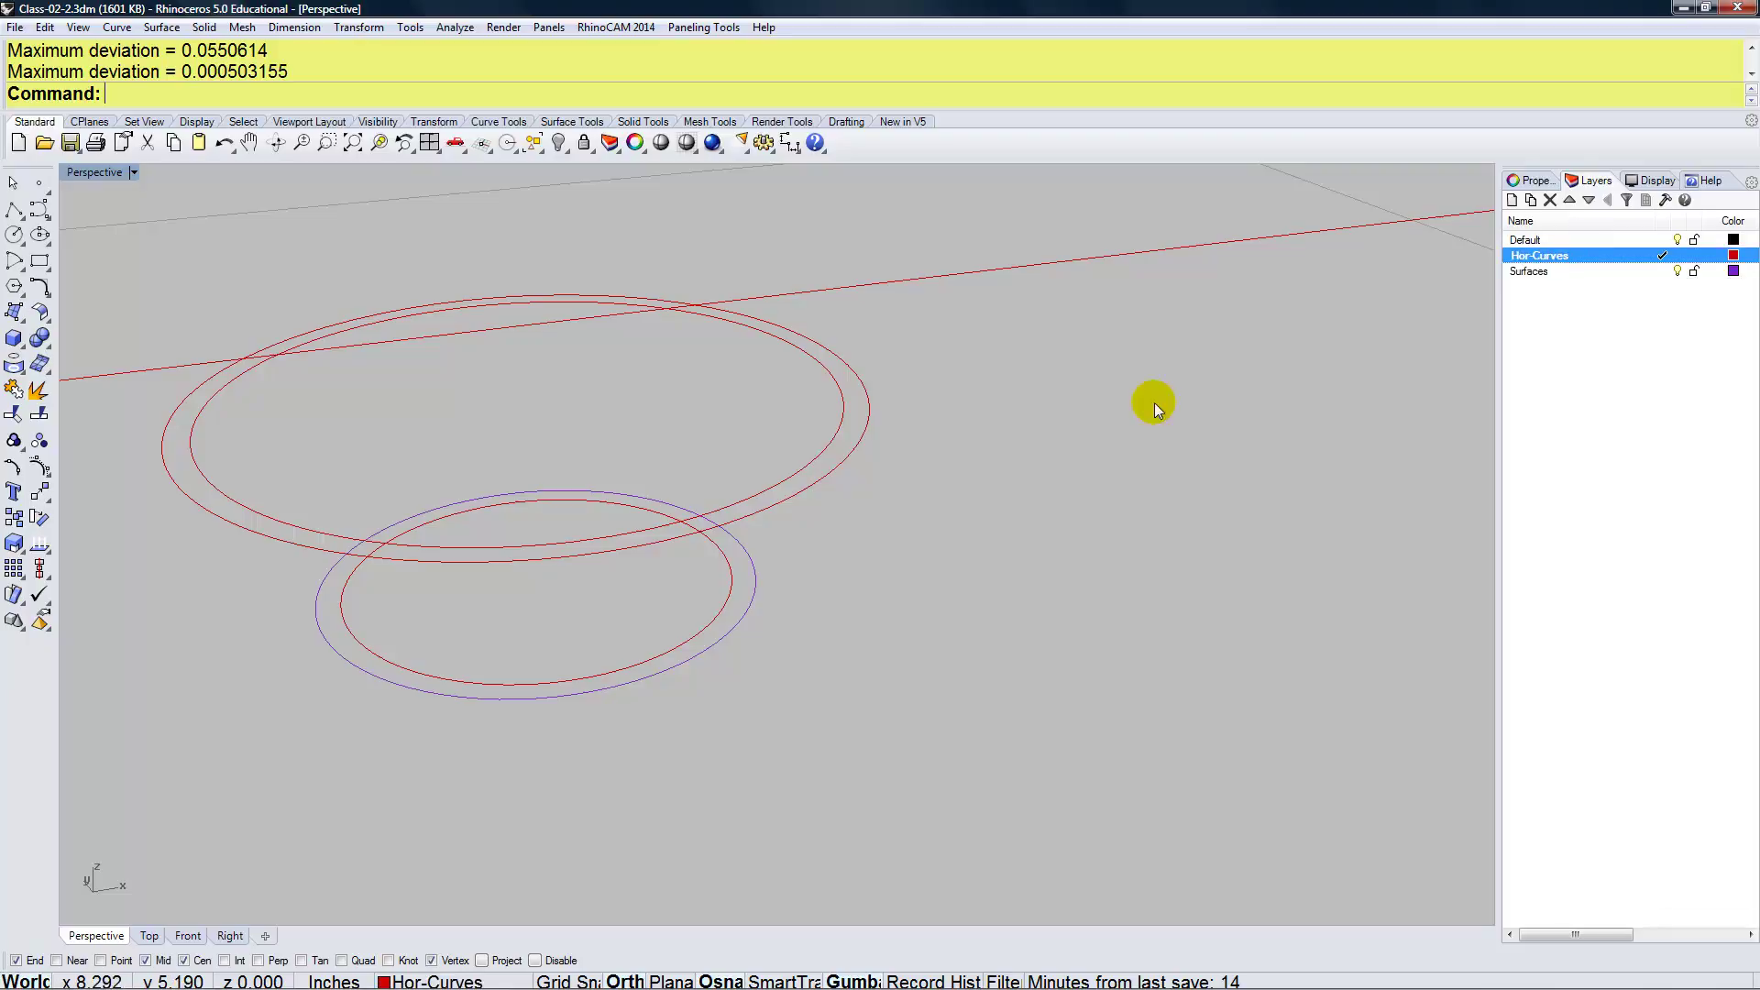
{"action": "left_click", "coordinate": [748, 601]}
{"action": "right_click", "coordinate": [1595, 257]}
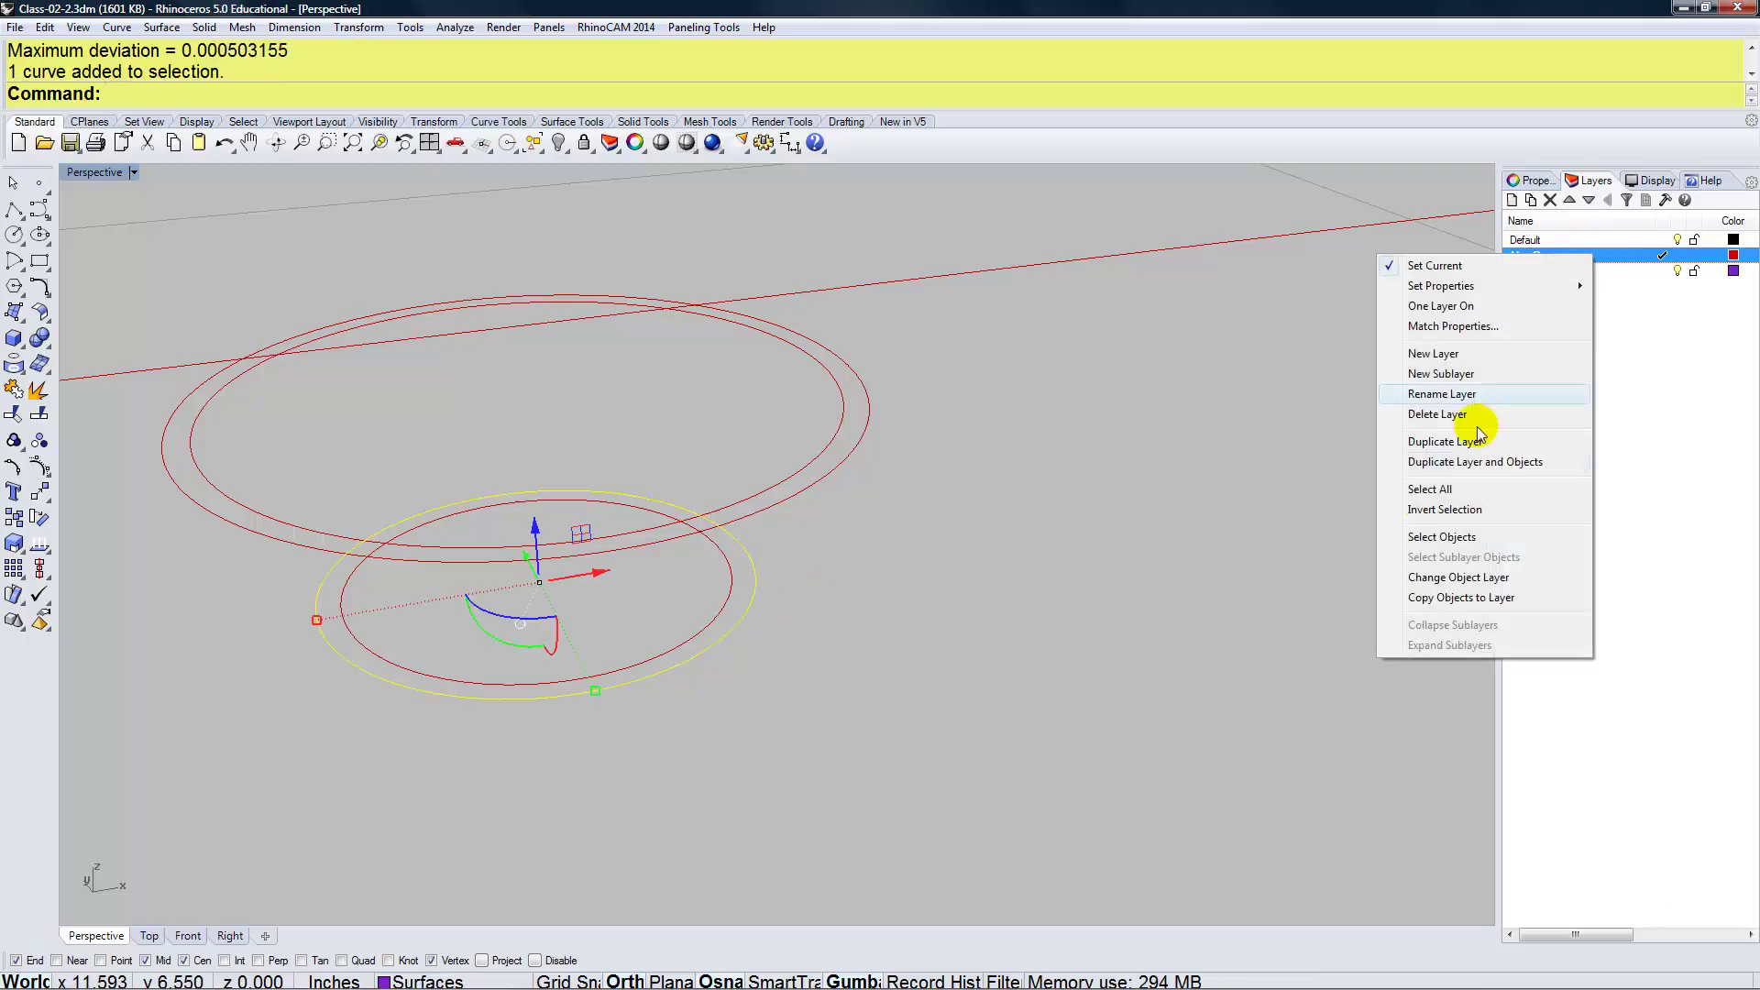
{"action": "left_click", "coordinate": [1416, 567]}
{"action": "scroll", "coordinate": [1103, 627], "scroll_direction": "down", "scroll_amount": 5}
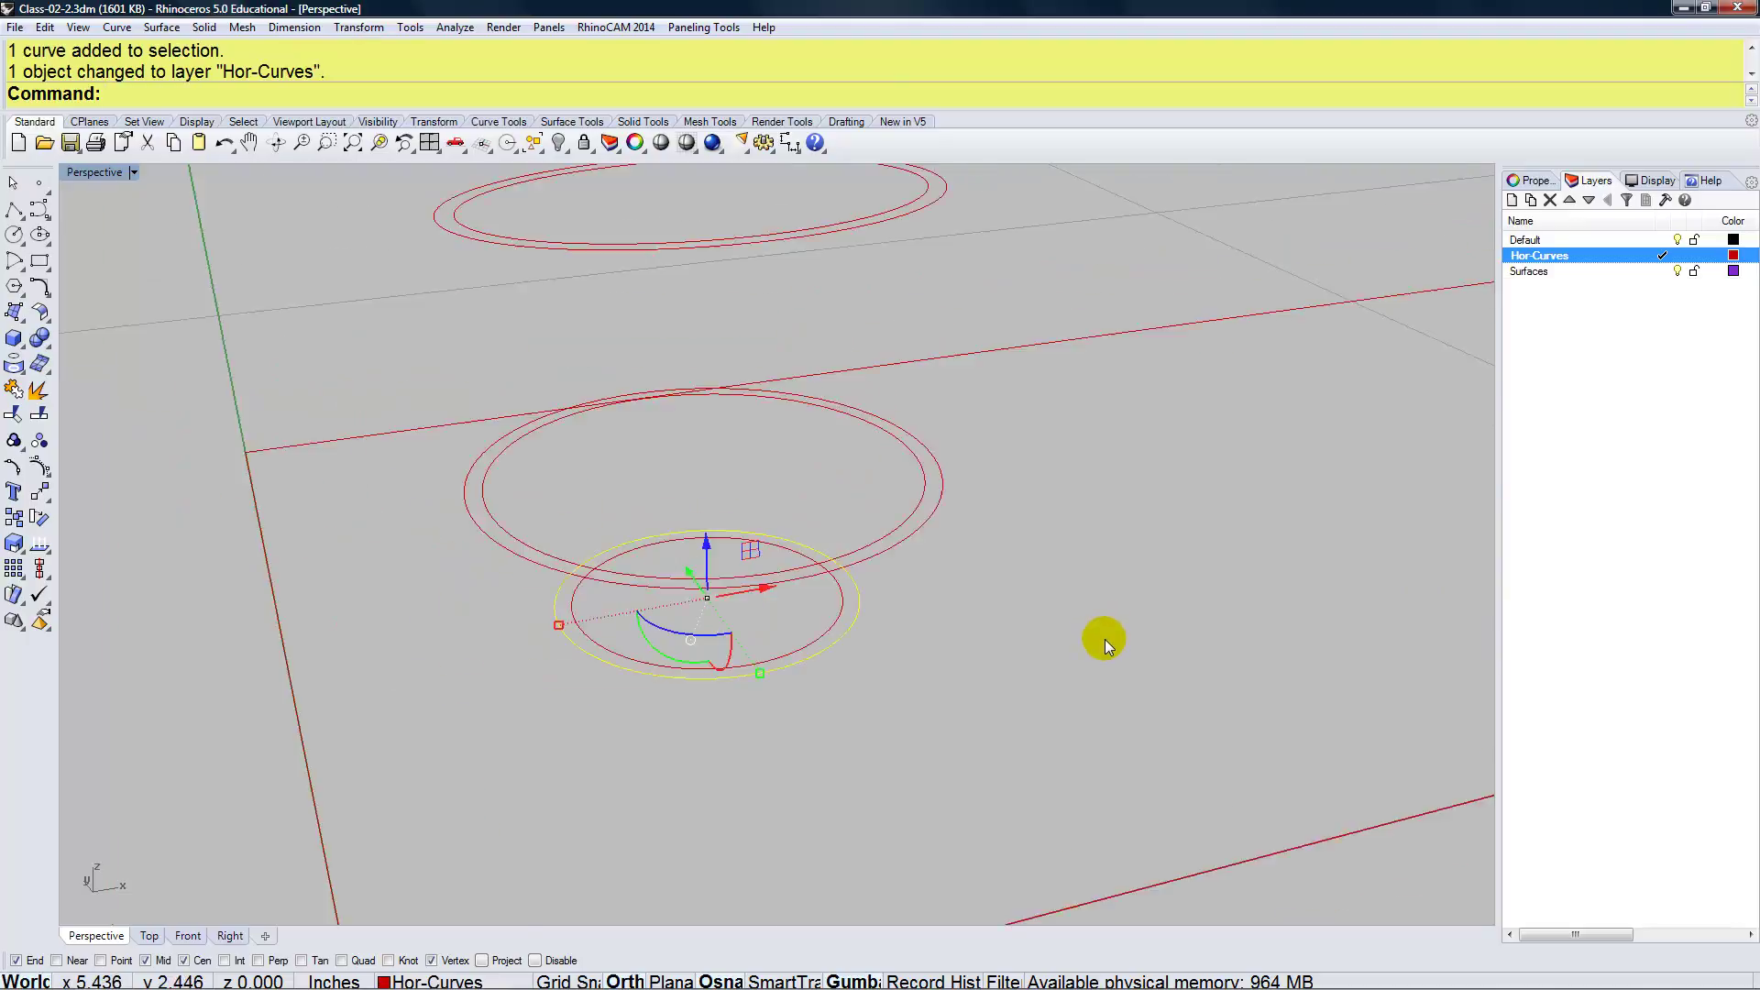
{"action": "key", "text": "Escape"}
Rebuild the outer curve of the second-lowest pair with 10 points and degree 3, deleting the input
{"action": "right_click_drag", "start_coordinate": [1087, 619], "coordinate": [1030, 689], "text": "shift"}
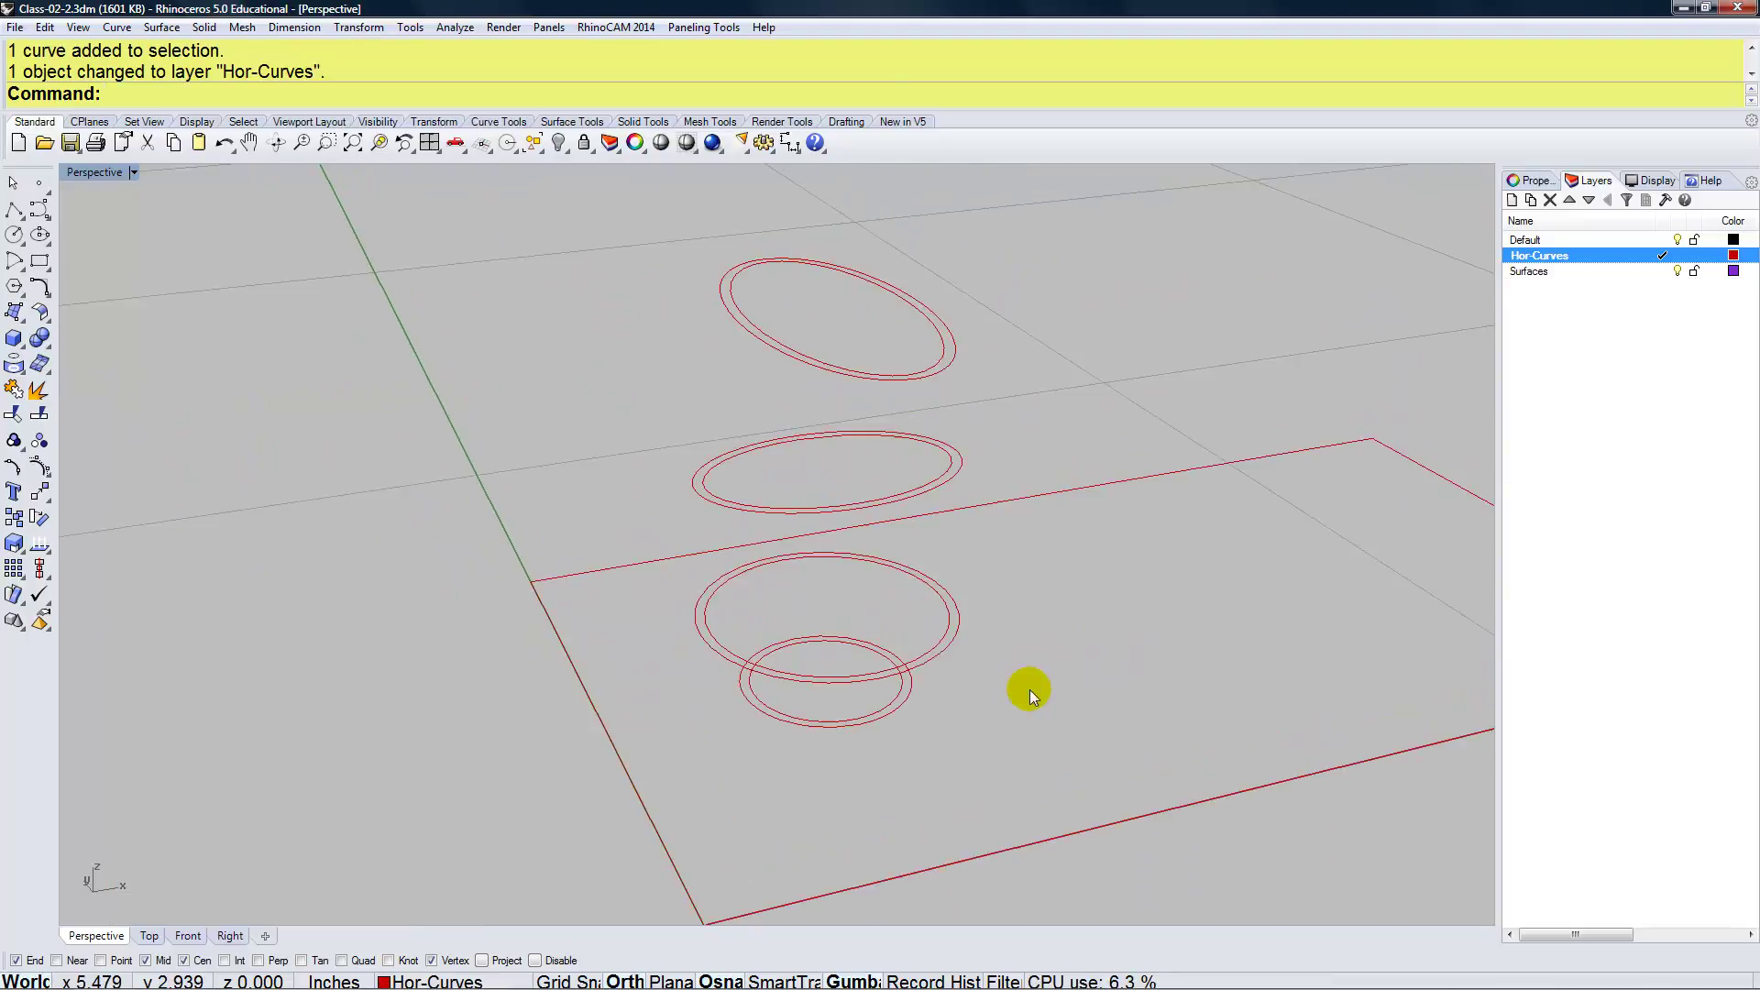
{"action": "left_click", "coordinate": [956, 641]}
{"action": "type", "text": "Rebuild"}
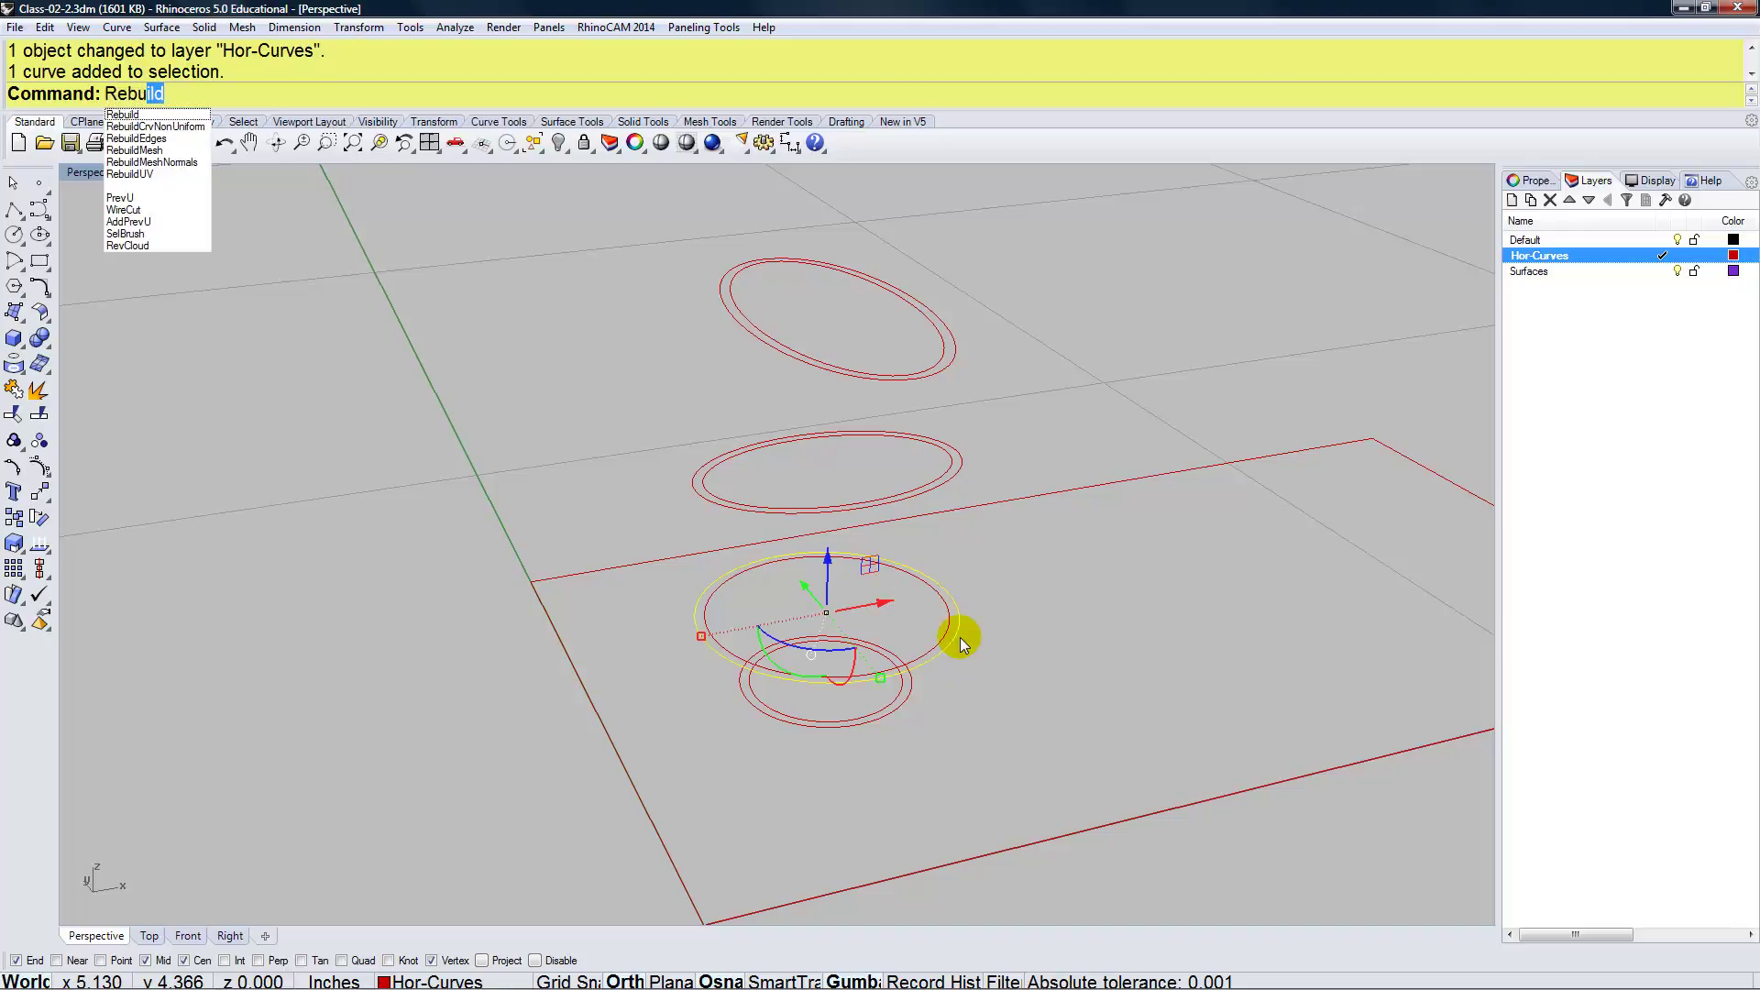
{"action": "key", "text": "Return"}
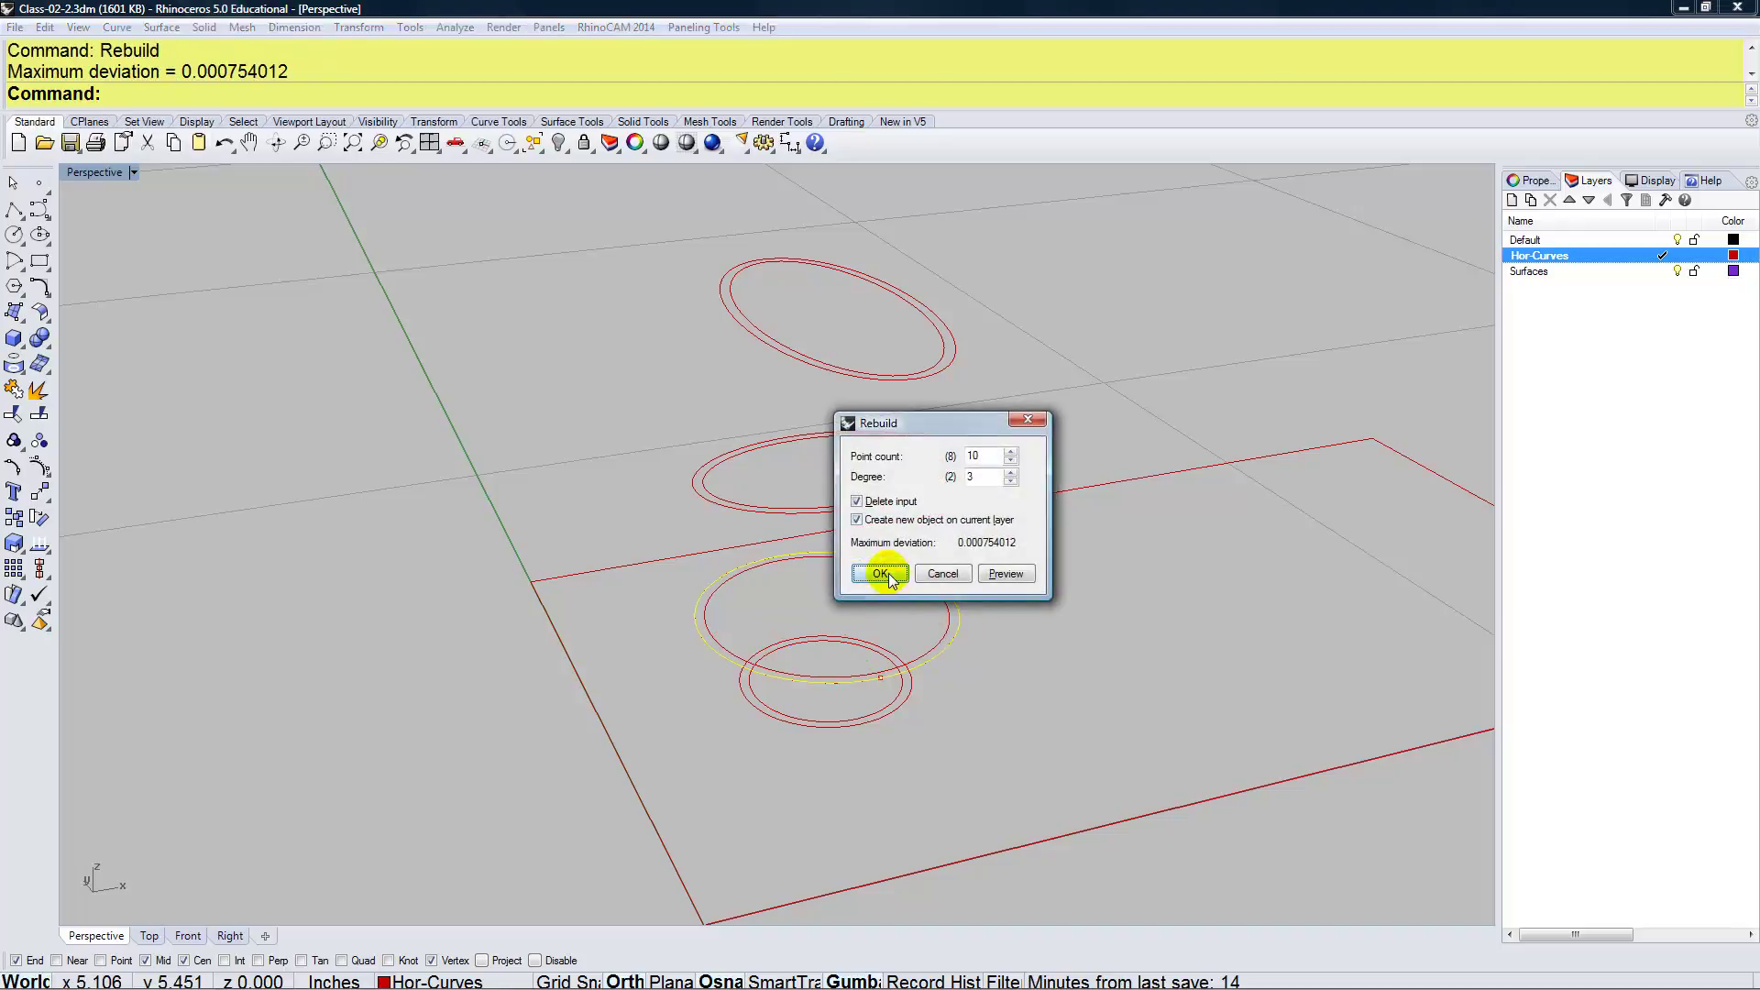
{"action": "left_click", "coordinate": [888, 573]}
Rebuild the outer curve of the third pair from the bottom with 10 points and degree 3
{"action": "left_click", "coordinate": [955, 479]}
{"action": "key", "text": "Return"}
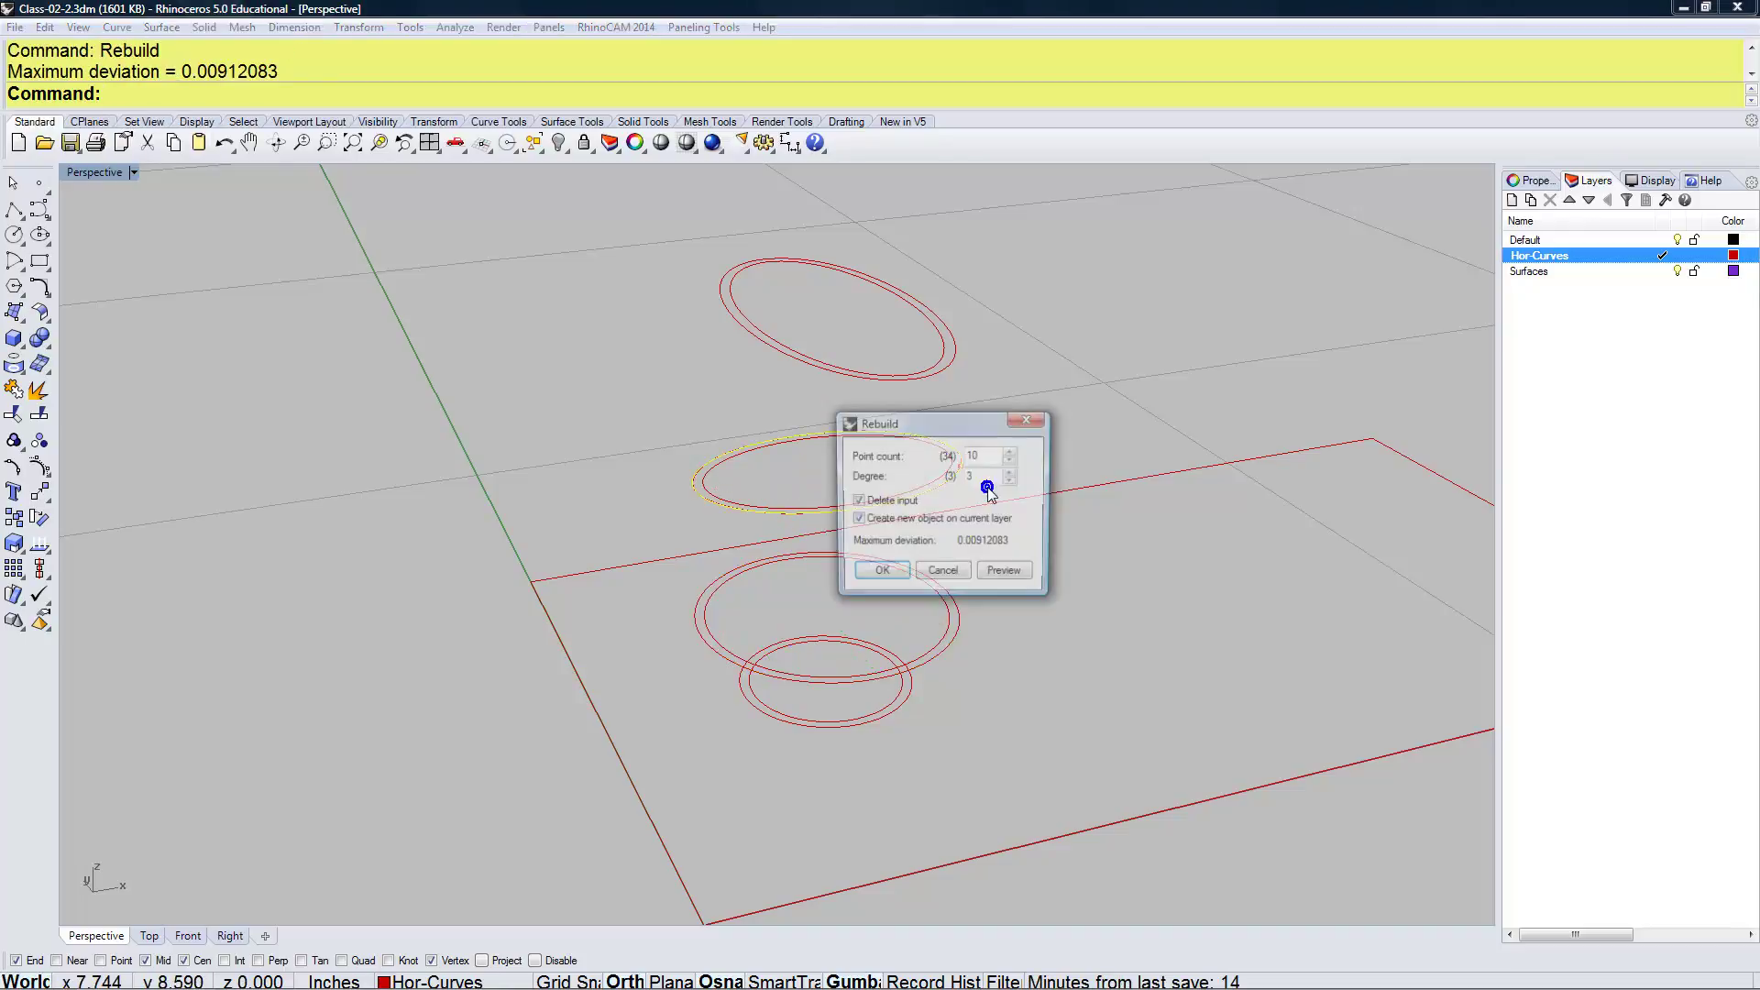
{"action": "left_click", "coordinate": [887, 571]}
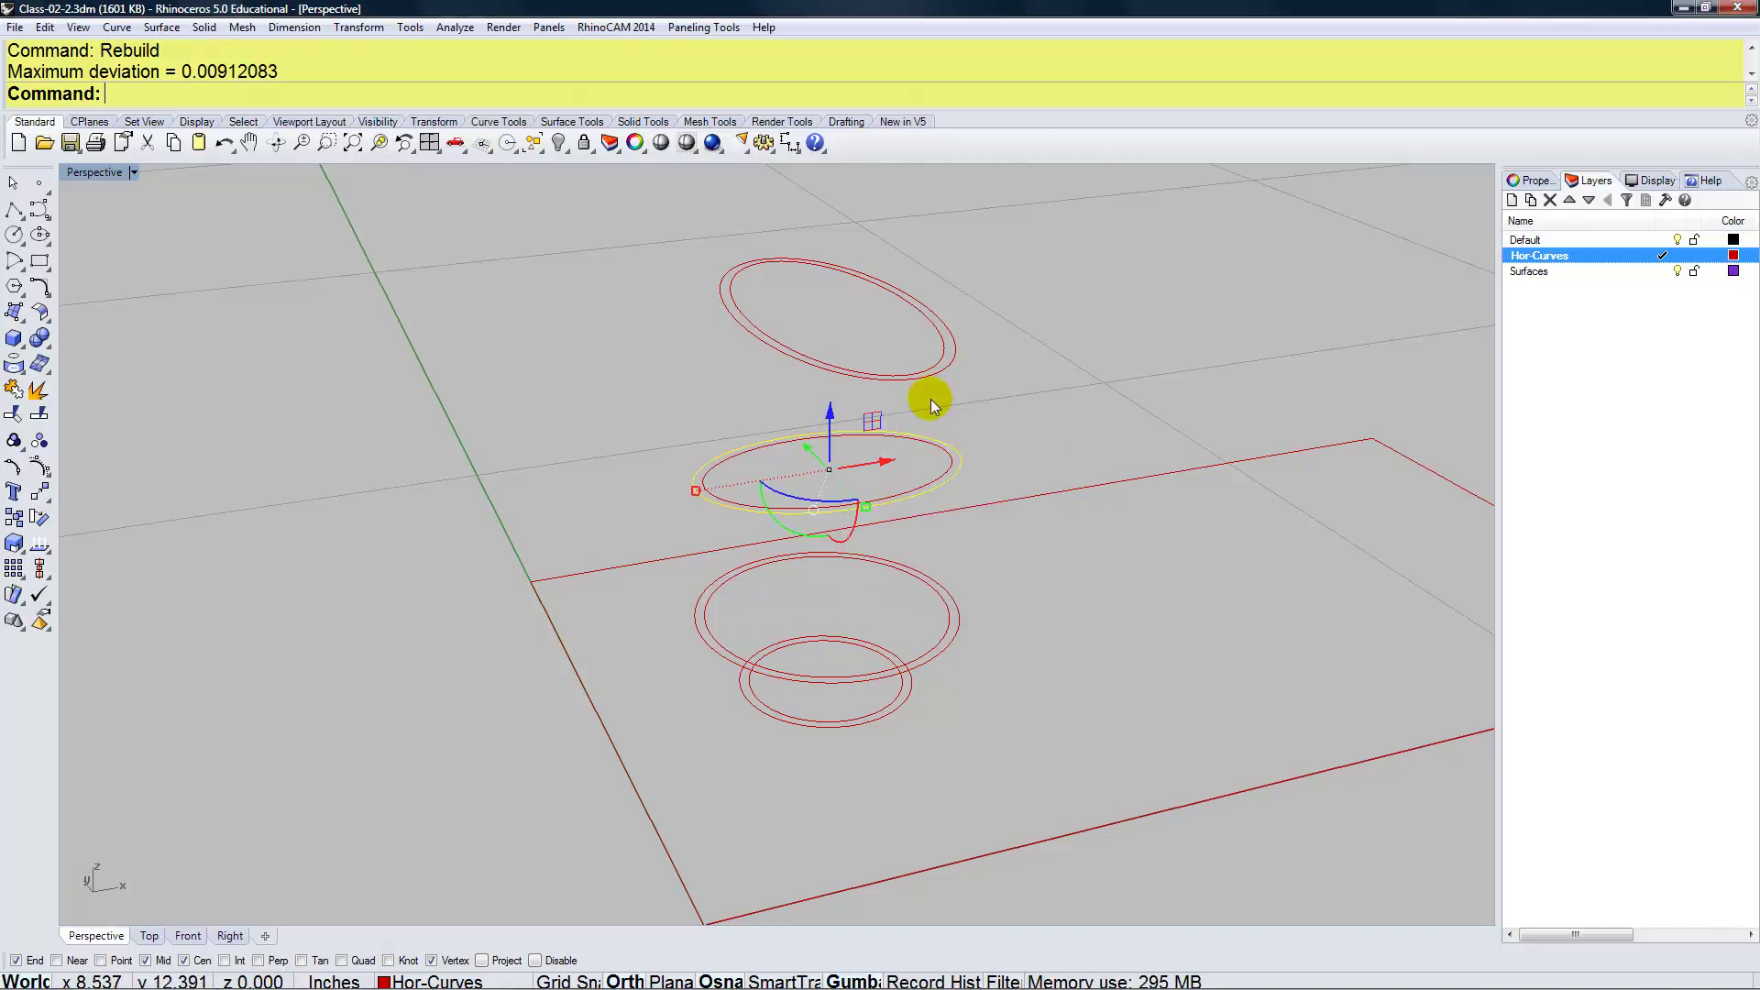
Rebuild the outer curve of the topmost pair with 10 points and degree 3
{"action": "left_click", "coordinate": [941, 374]}
{"action": "key", "text": "Return"}
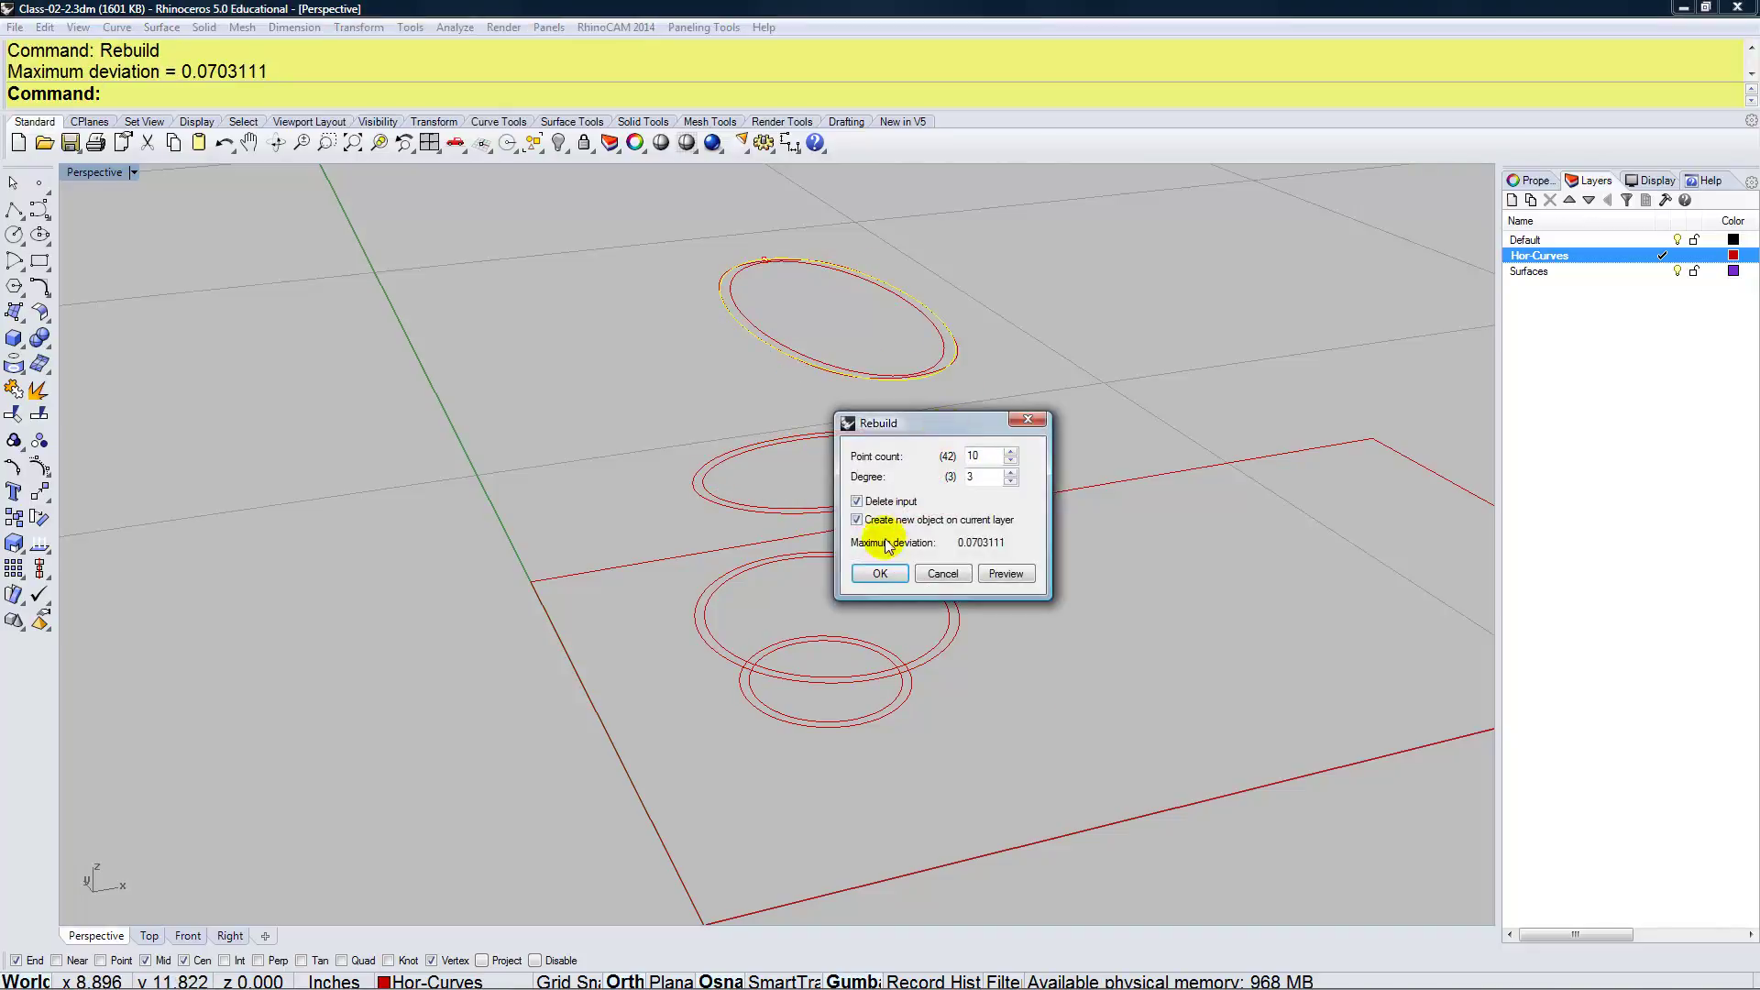
{"action": "left_click", "coordinate": [885, 573]}
{"action": "right_click_drag", "start_coordinate": [921, 477], "coordinate": [895, 519]}
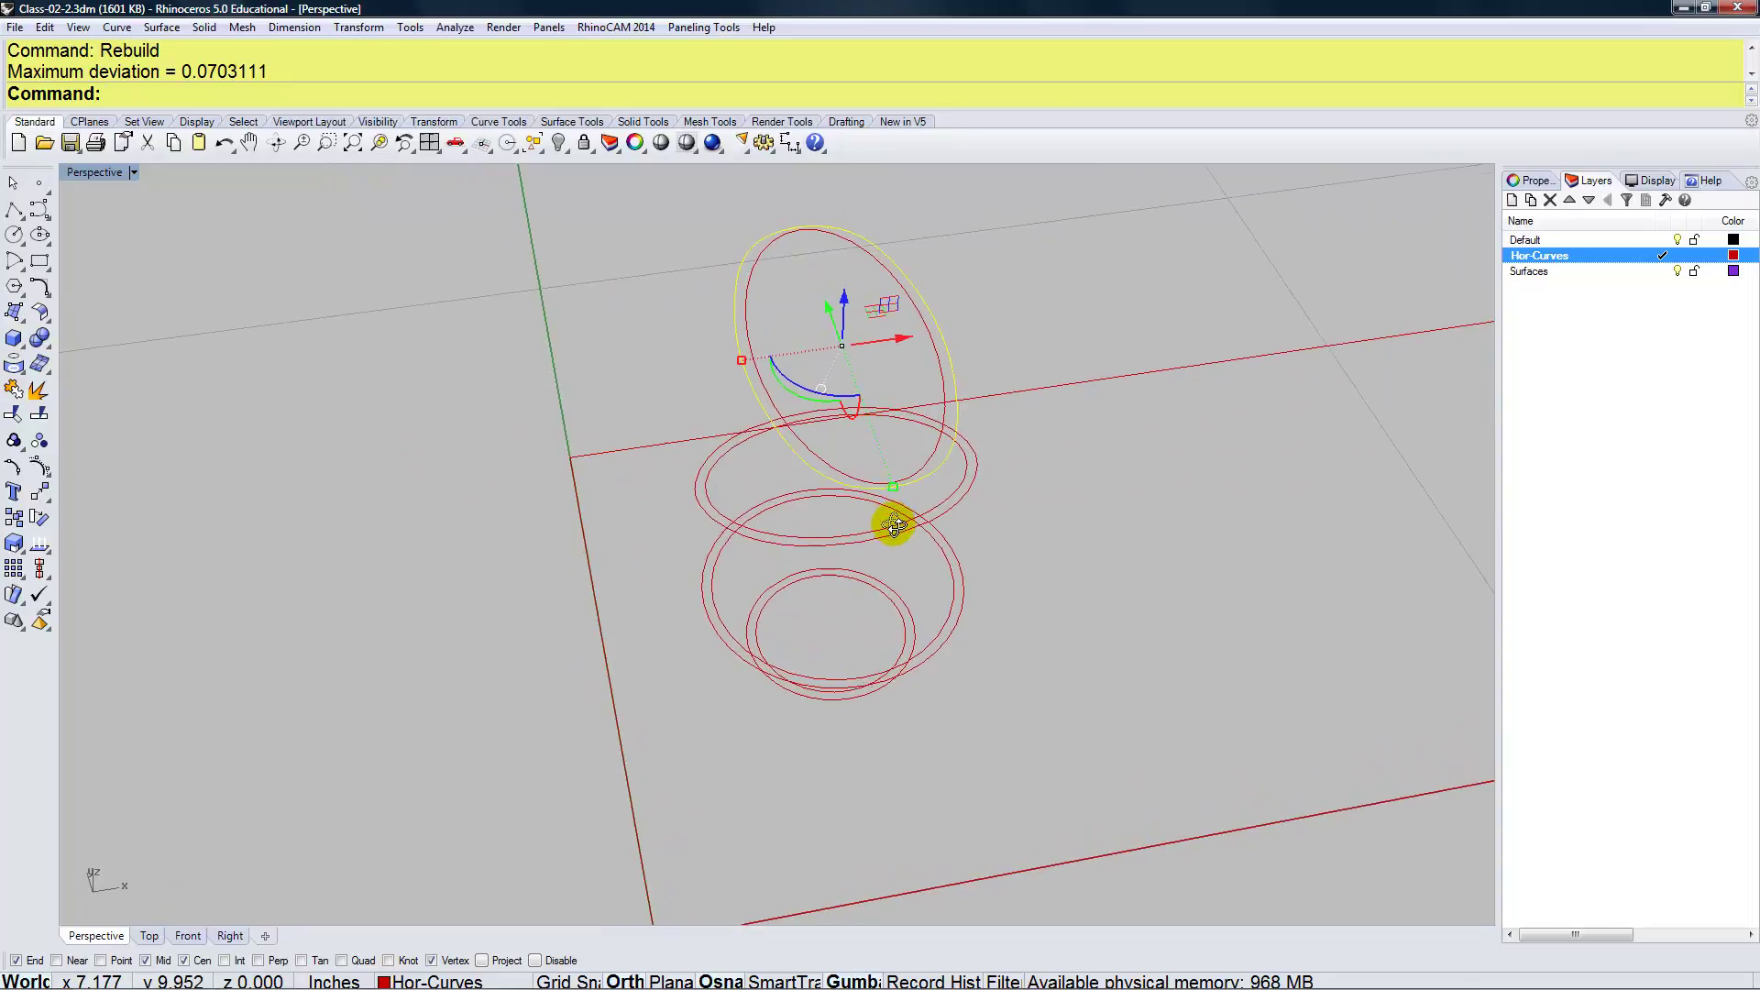
{"action": "scroll", "coordinate": [885, 486], "scroll_direction": "up", "scroll_amount": 4}
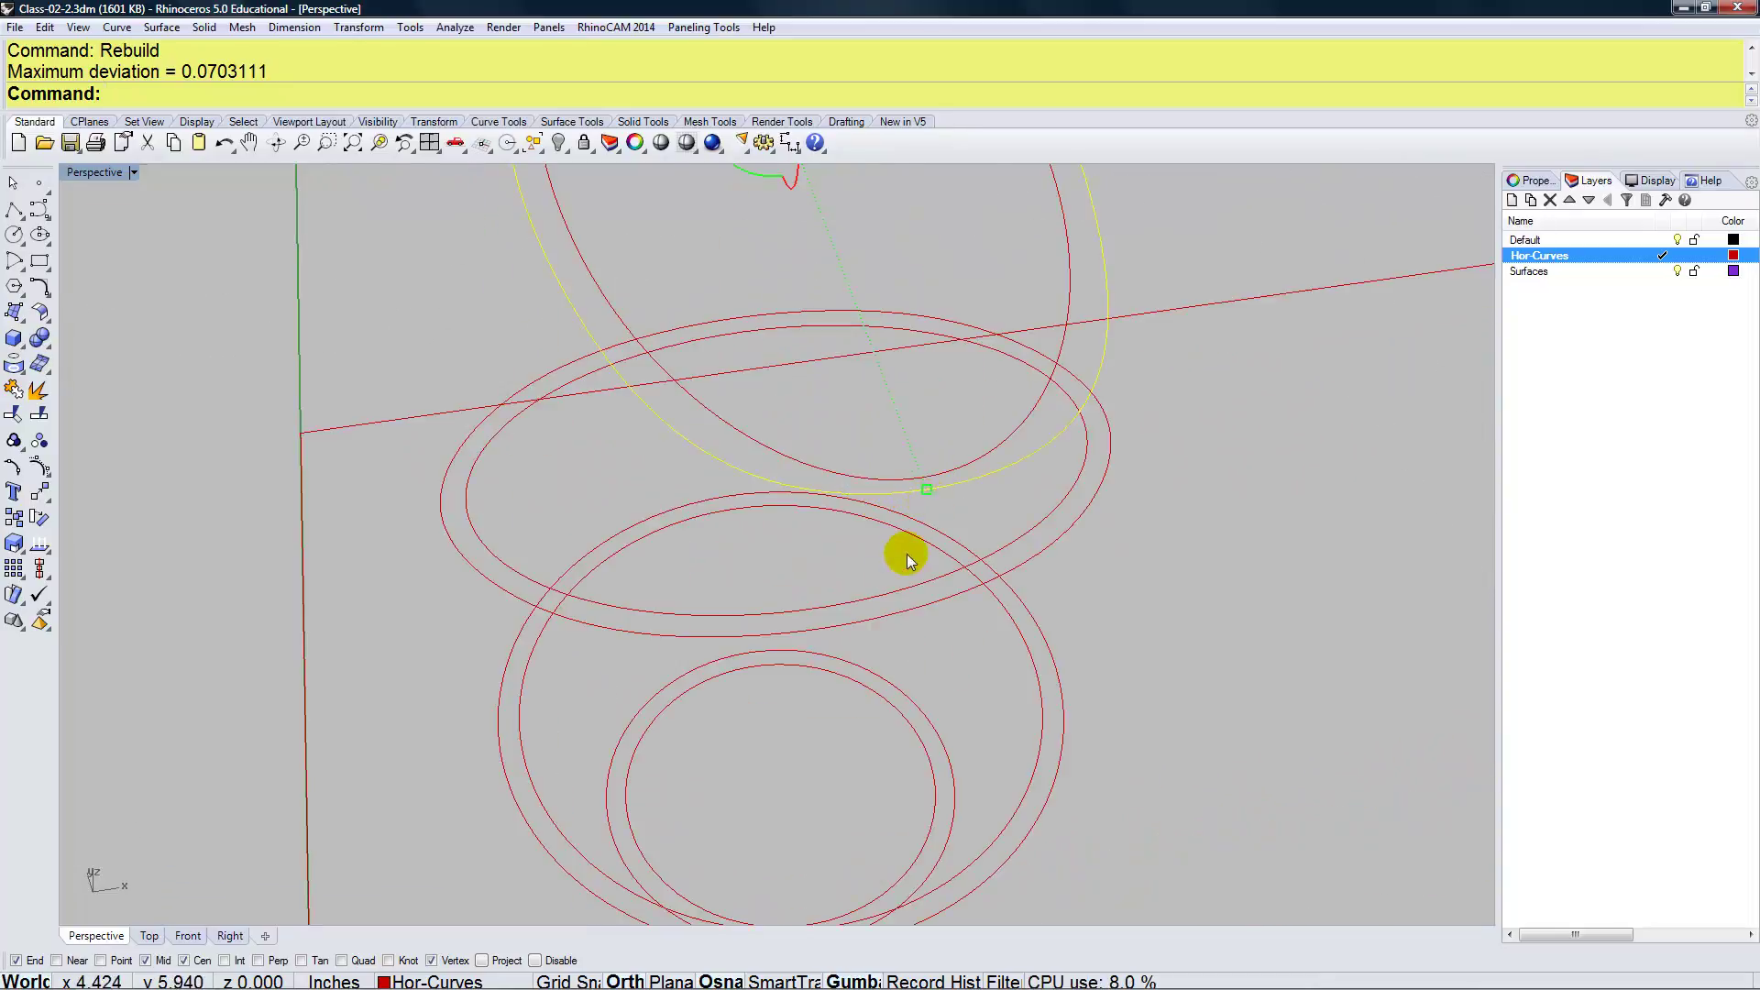
Rebuild the outer curve of the topmost pair with 20 points and degree 3, deleting the input
{"action": "scroll", "coordinate": [911, 541], "scroll_direction": "down", "scroll_amount": 4}
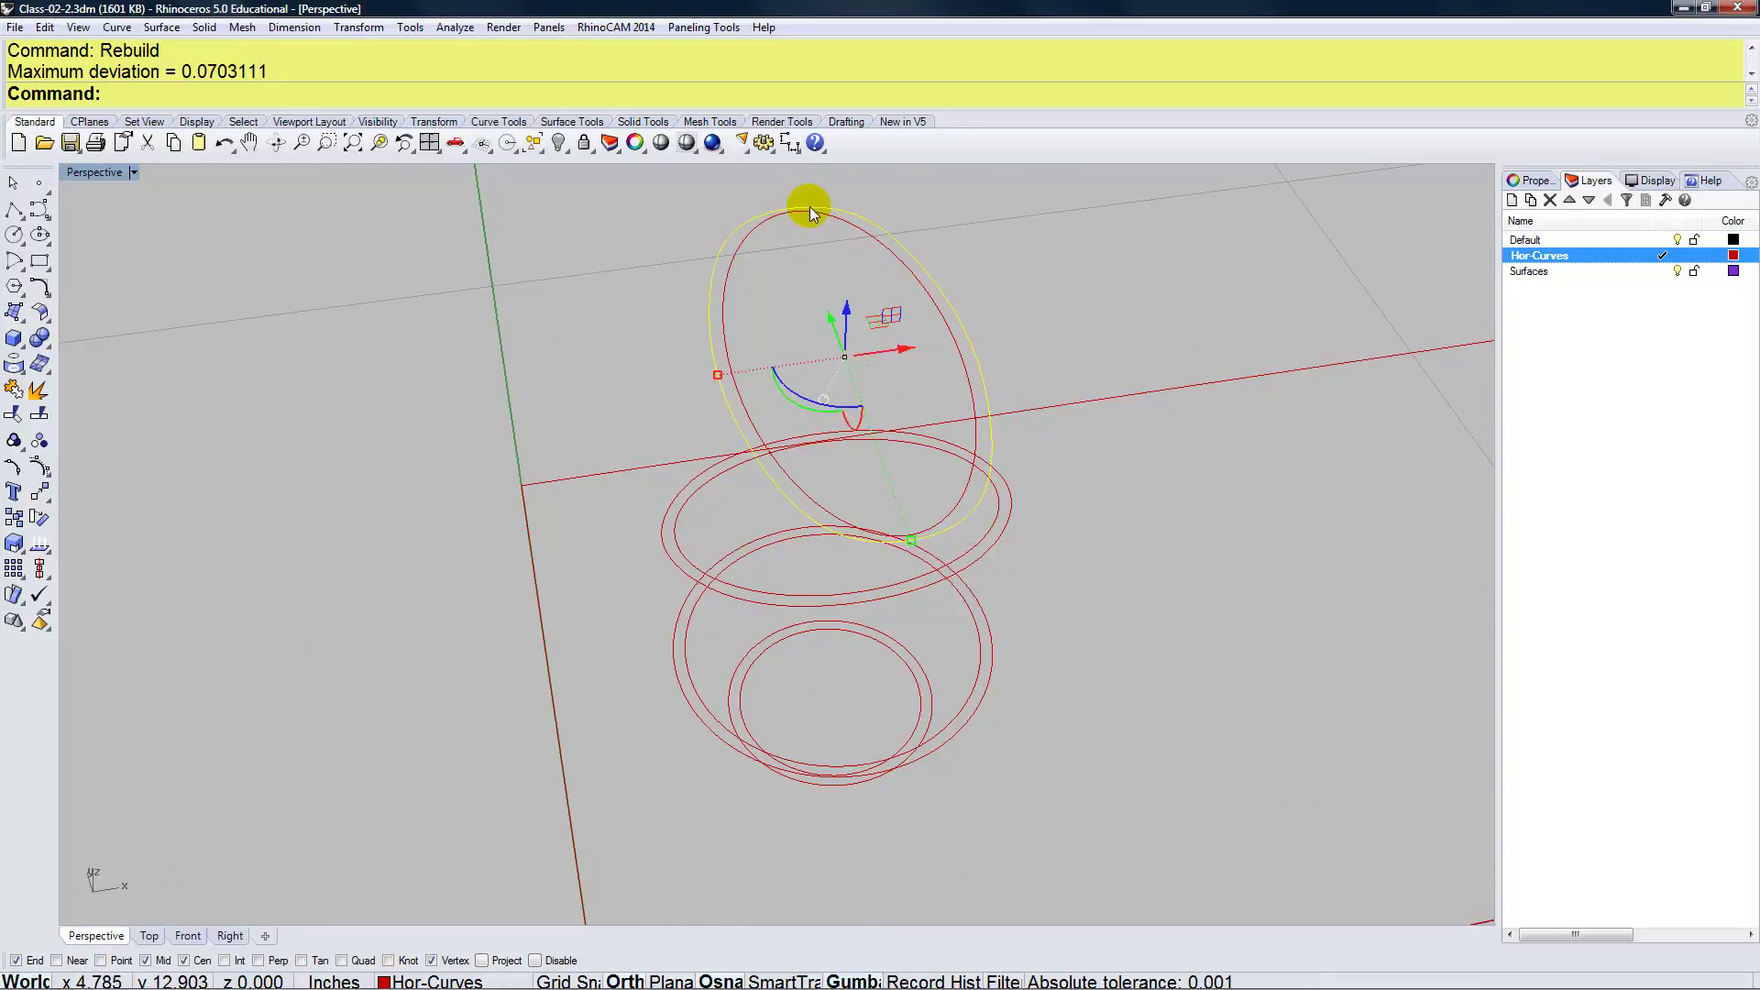
{"action": "left_click", "coordinate": [804, 286]}
{"action": "left_click", "coordinate": [918, 266]}
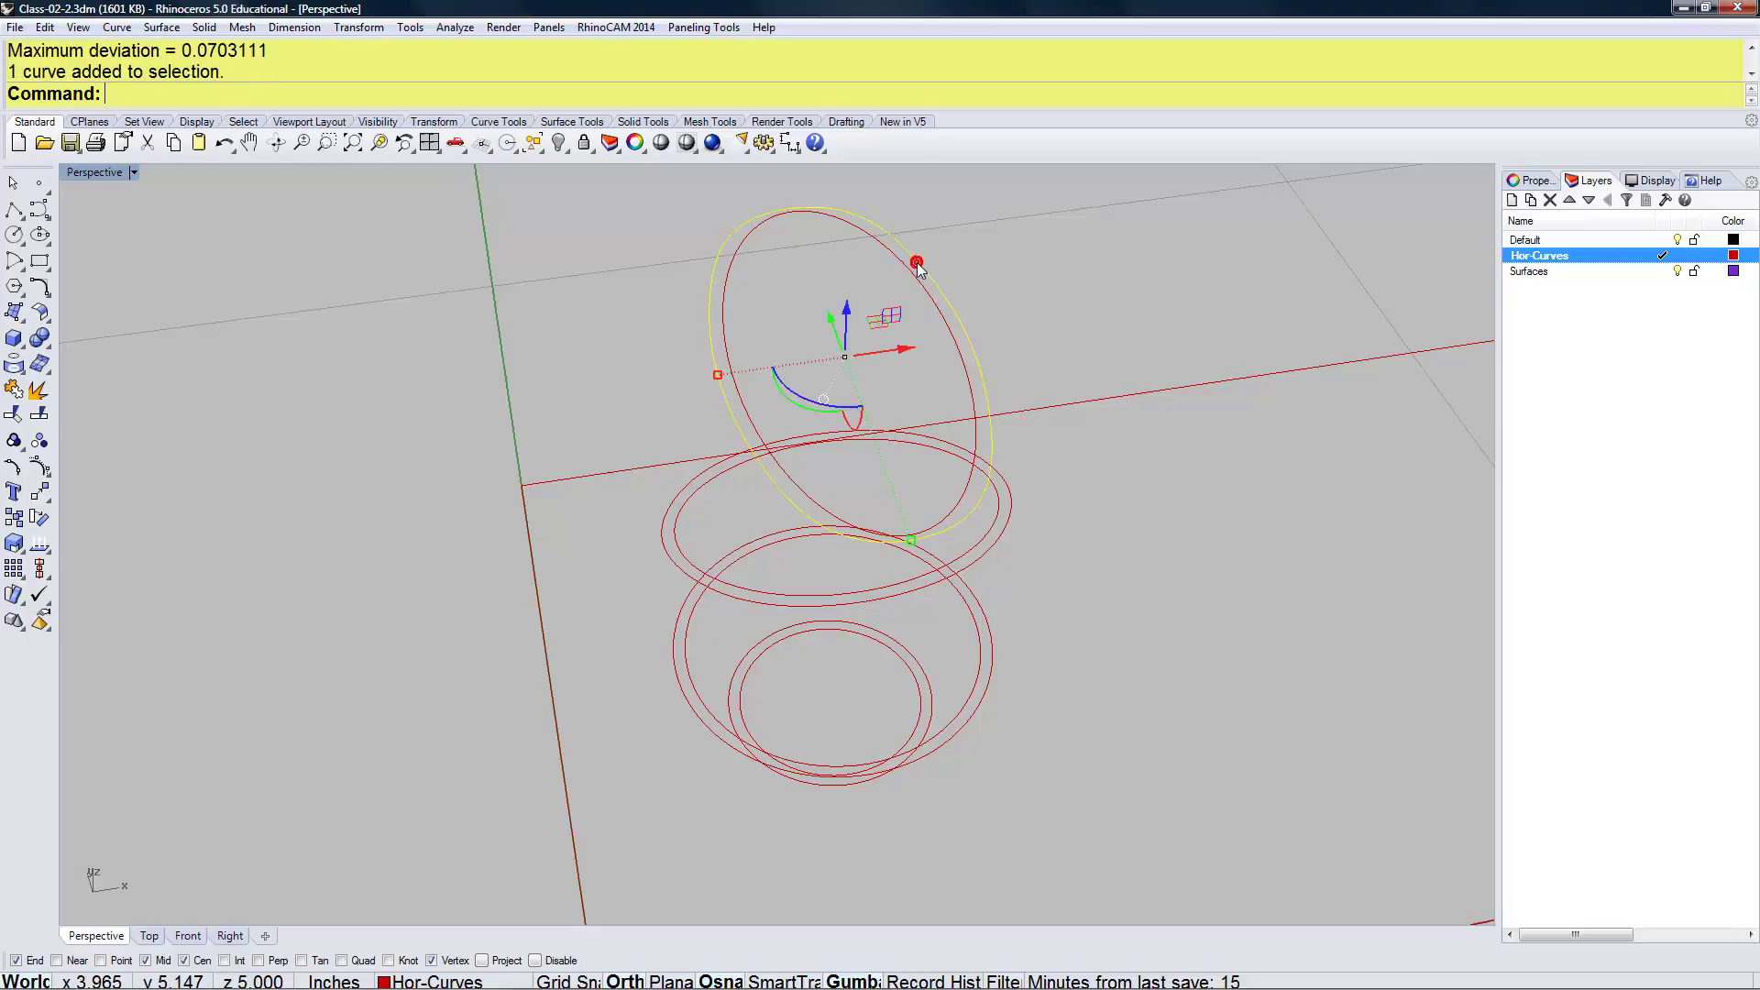
{"action": "type", "text": "Rebuild"}
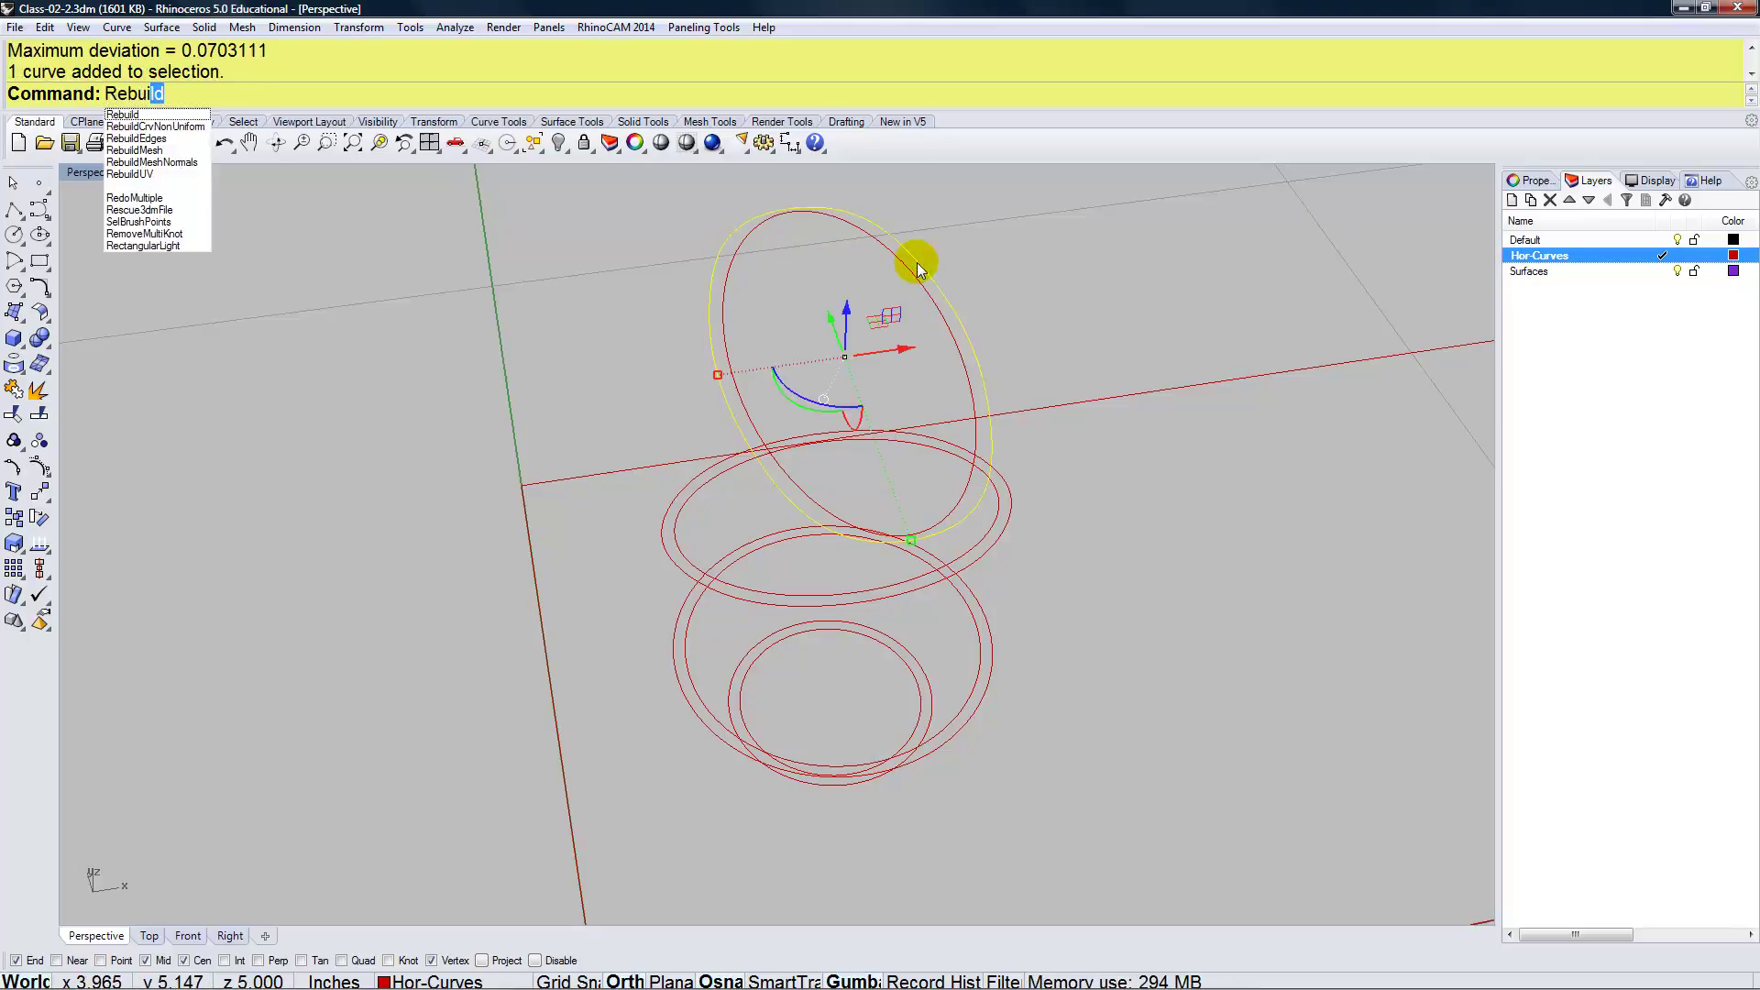
{"action": "key", "text": "Return"}
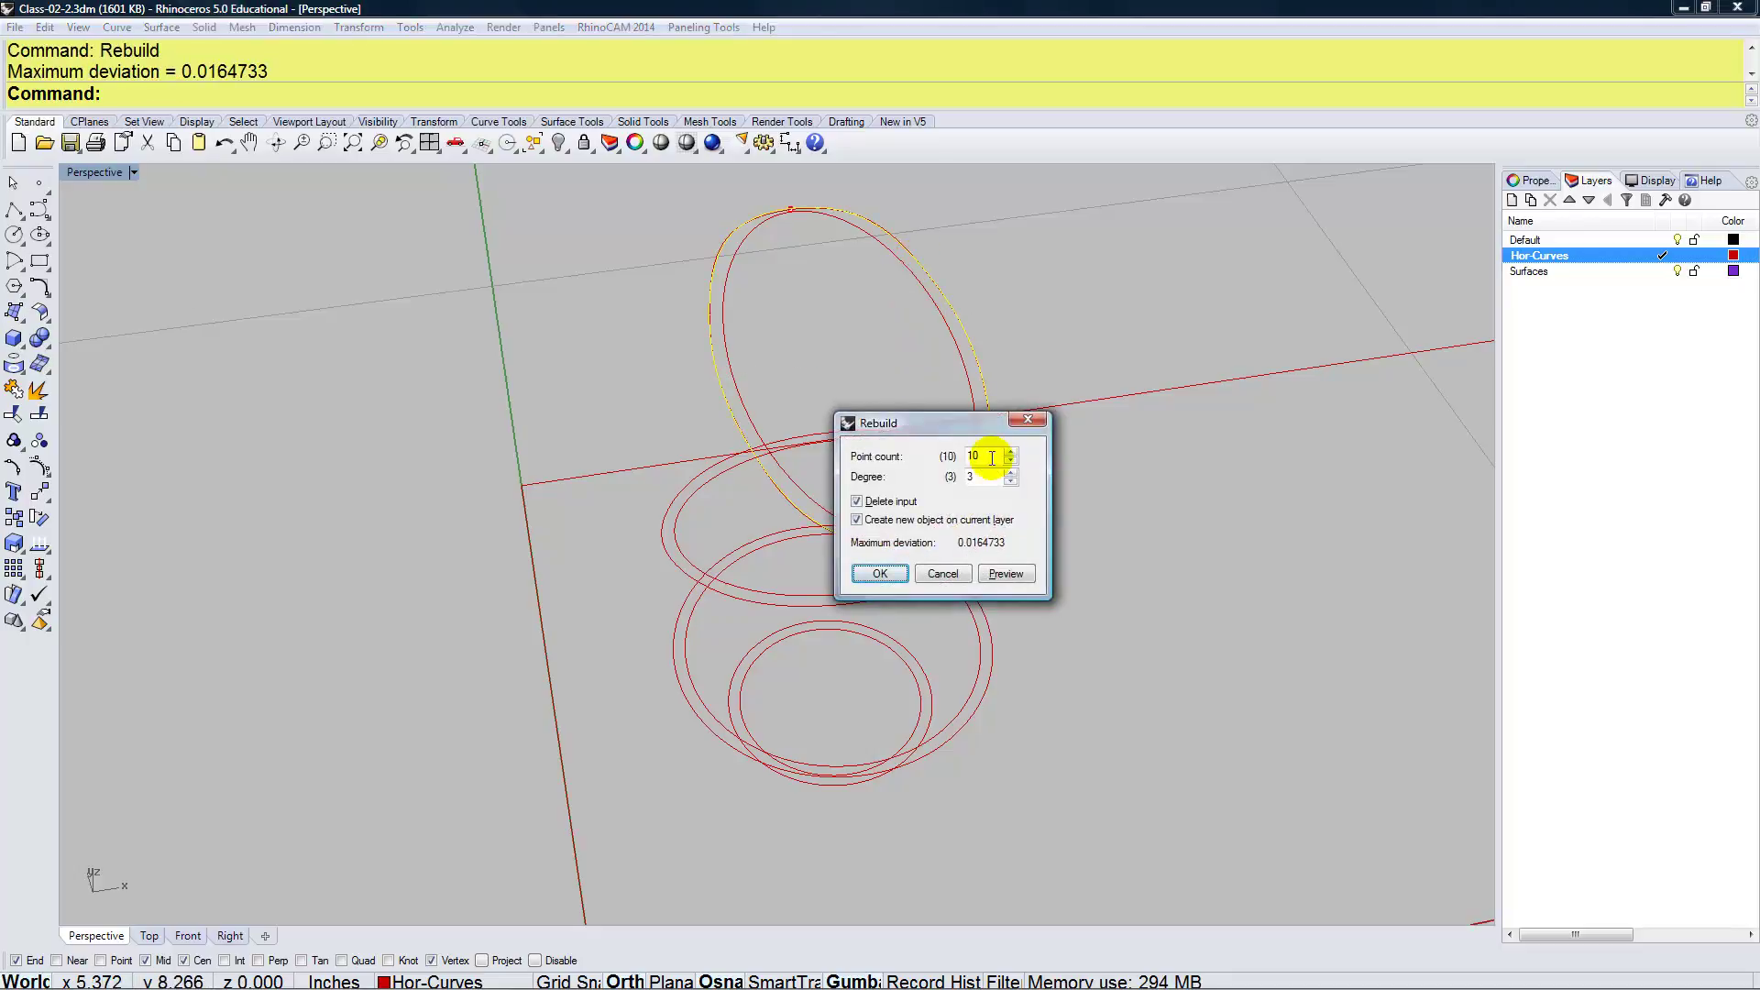
{"action": "left_click", "coordinate": [914, 454]}
{"action": "type", "text": "20"}
{"action": "left_click", "coordinate": [1003, 574]}
{"action": "left_click", "coordinate": [1004, 573]}
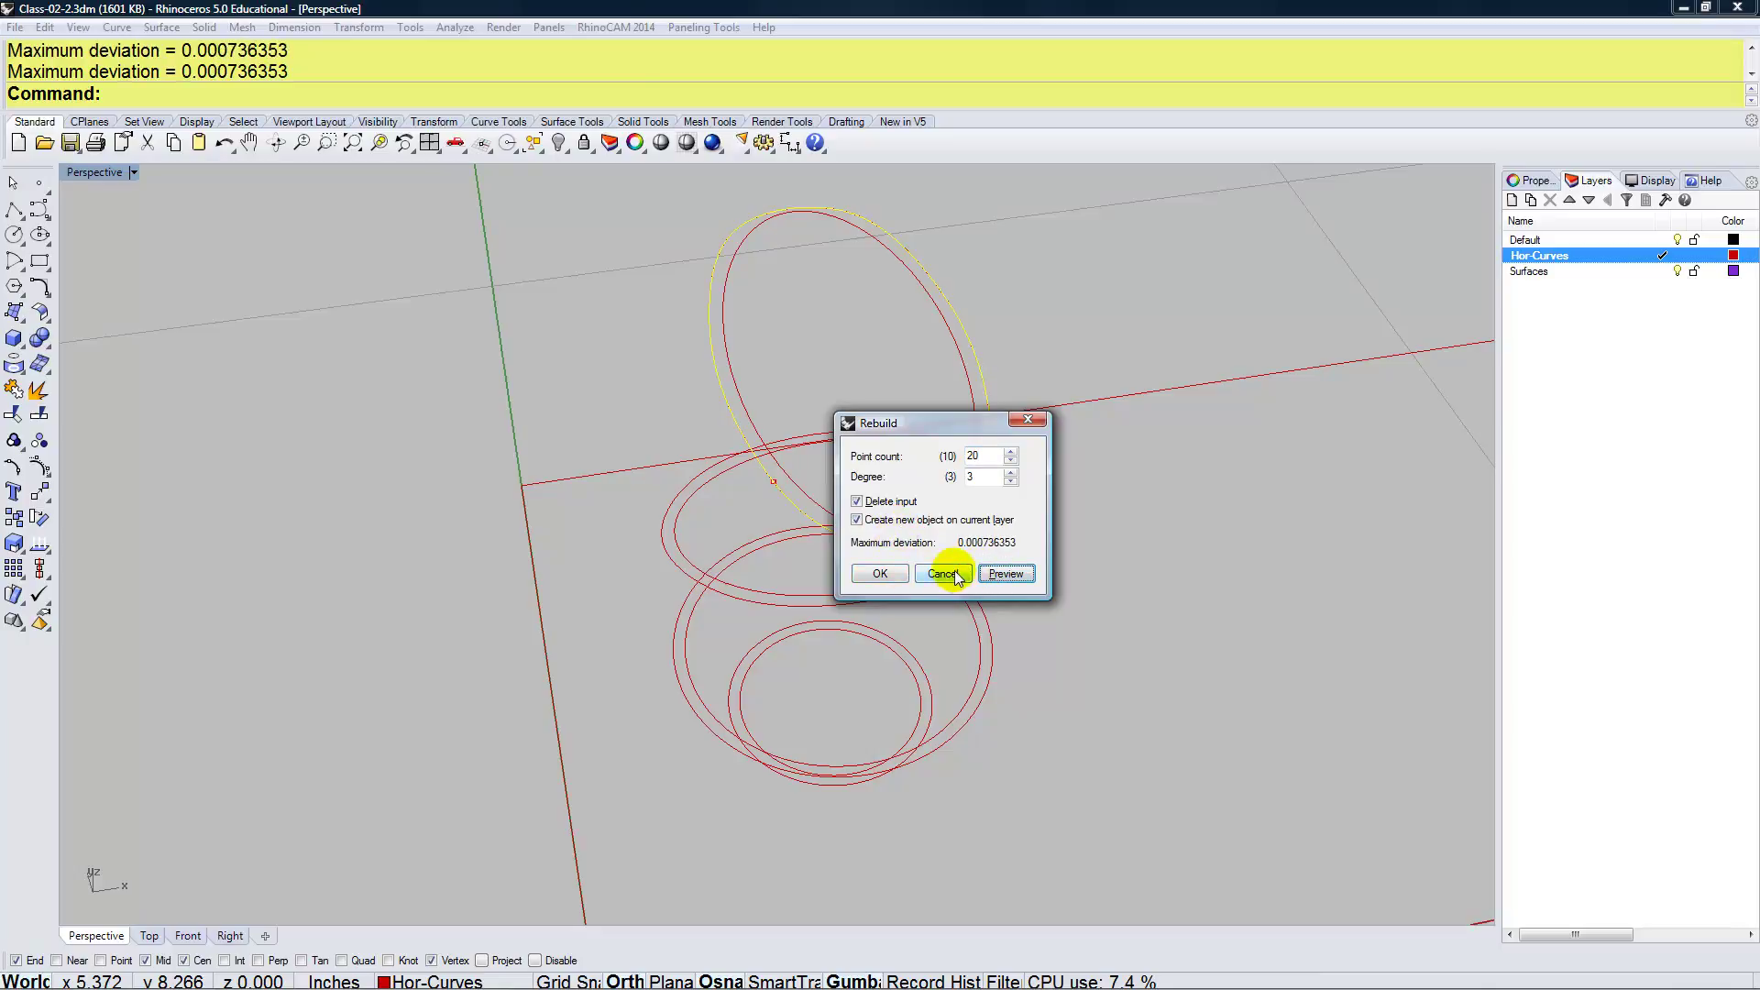
{"action": "left_click", "coordinate": [880, 574]}
{"action": "right_click_drag", "start_coordinate": [889, 571], "coordinate": [998, 574]}
{"action": "key", "text": "Escape"}
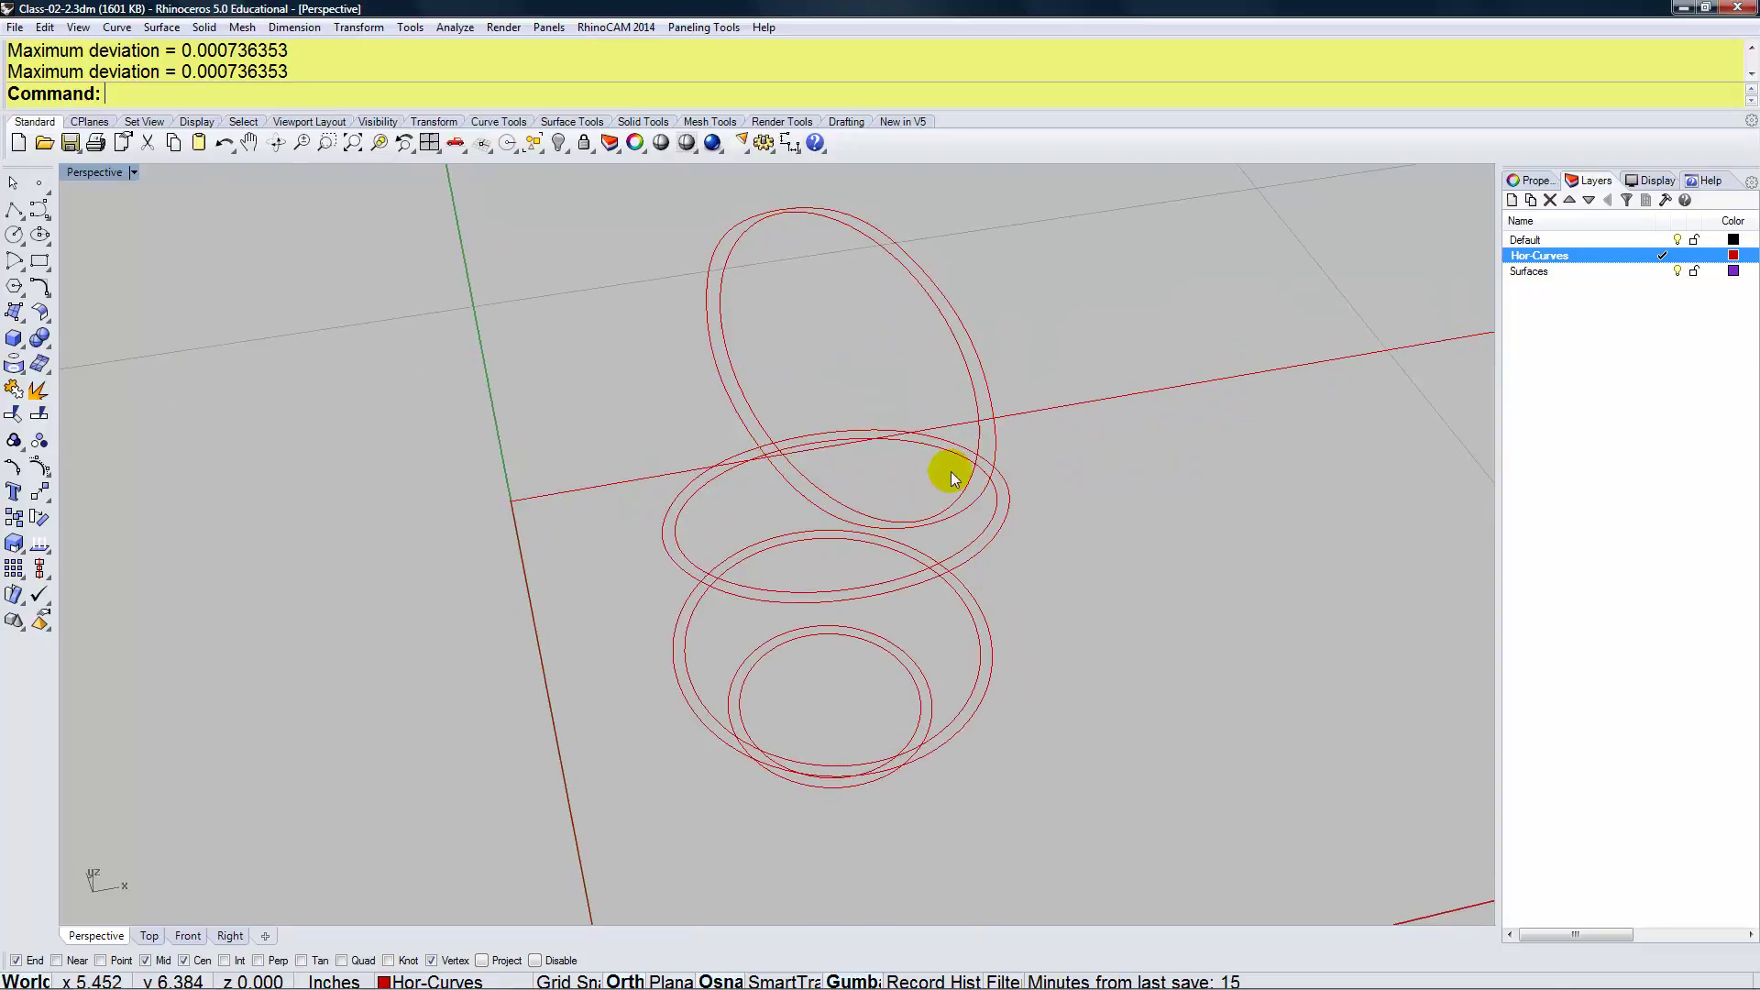
Offset the topmost outer curve outward by 0.08 inches and delete the curve it was offset from
{"action": "right_click_drag", "start_coordinate": [899, 455], "coordinate": [926, 487]}
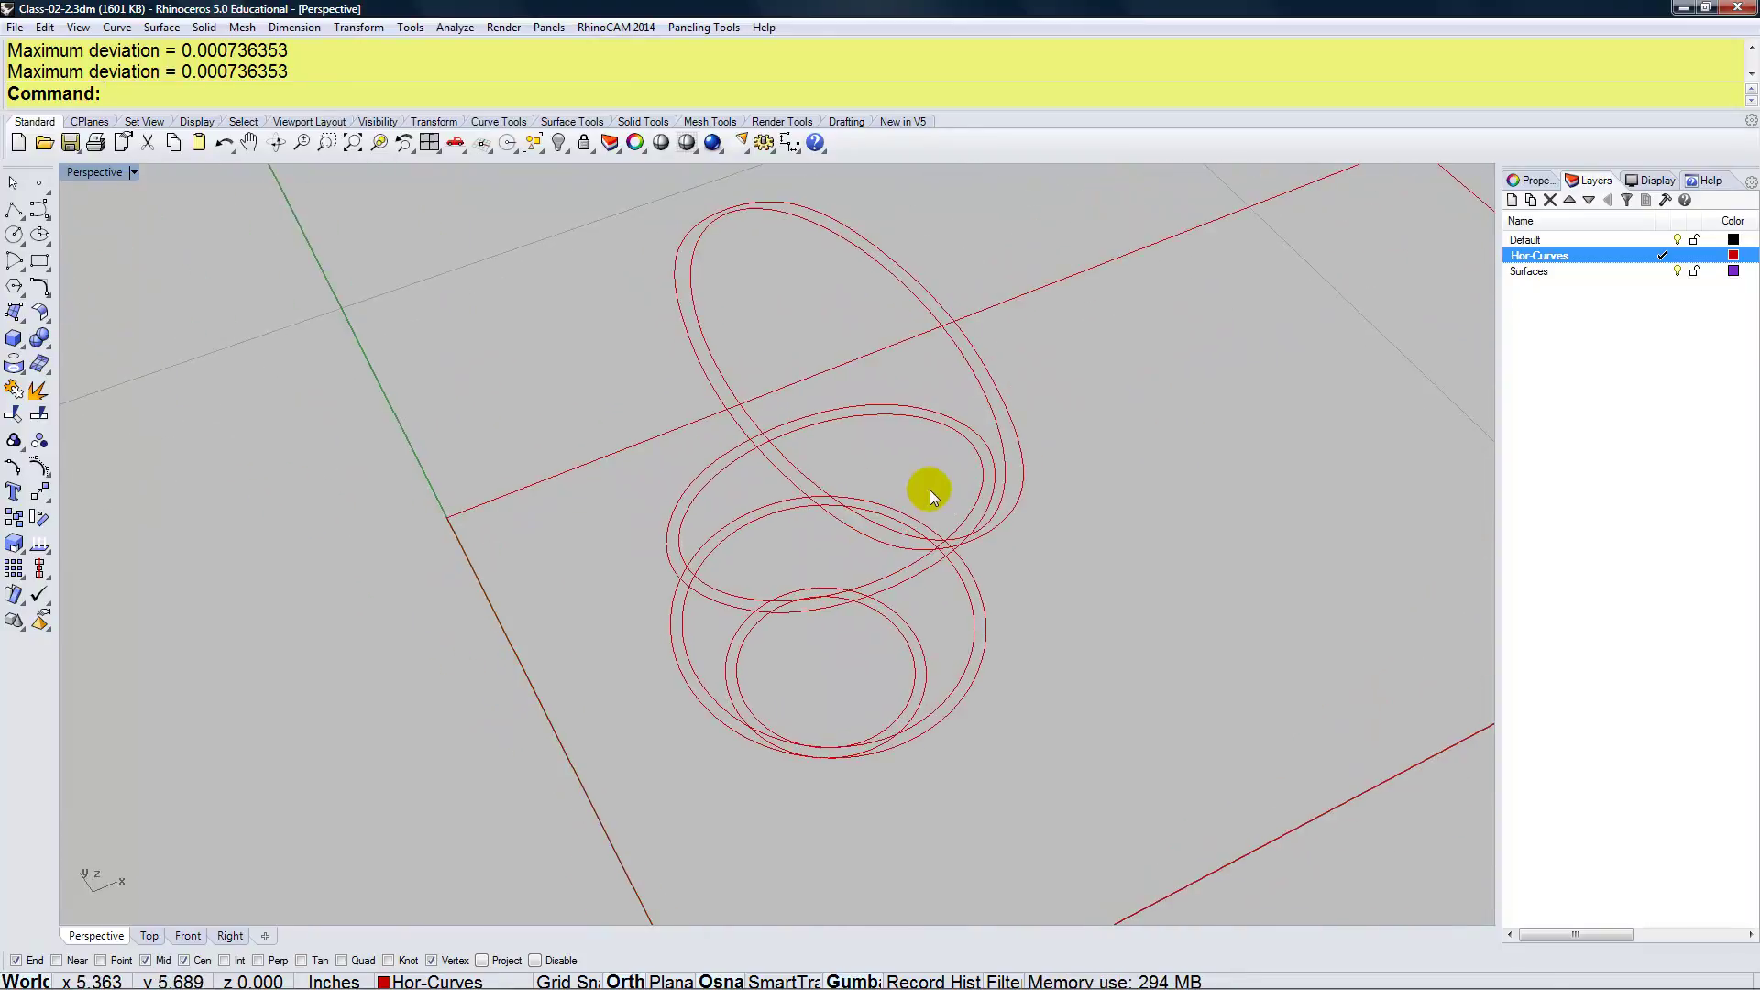
{"action": "left_click", "coordinate": [747, 204]}
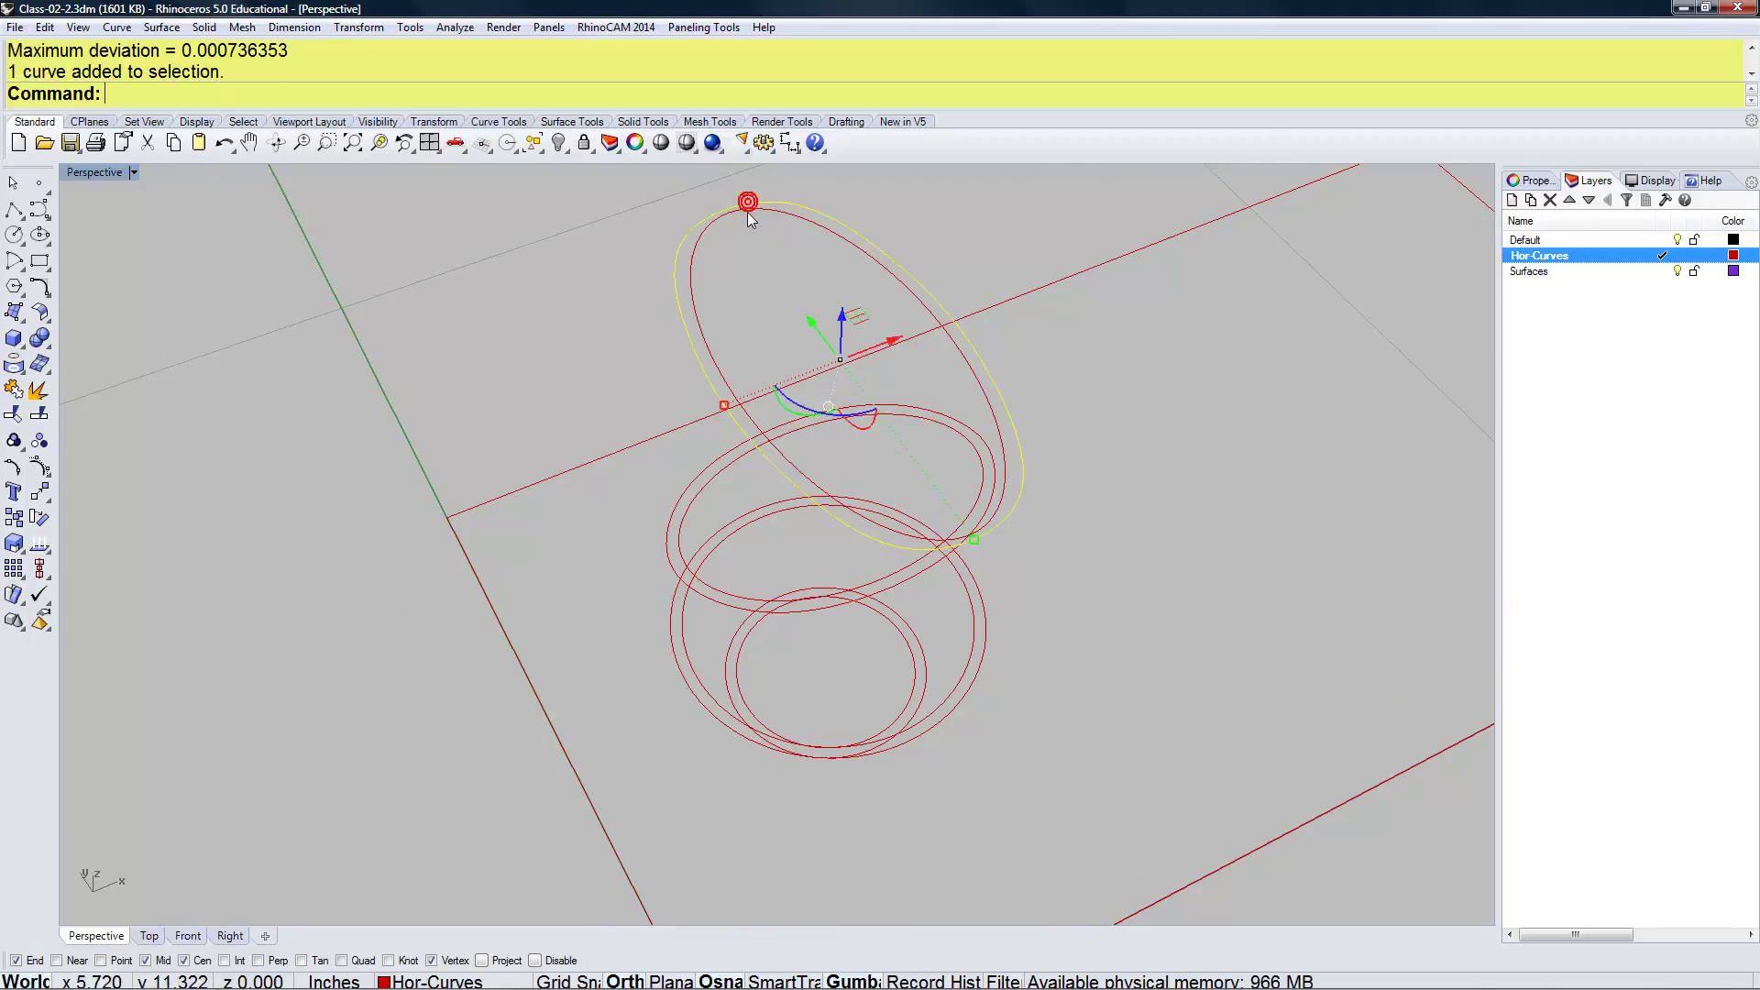
{"action": "key", "text": "Return"}
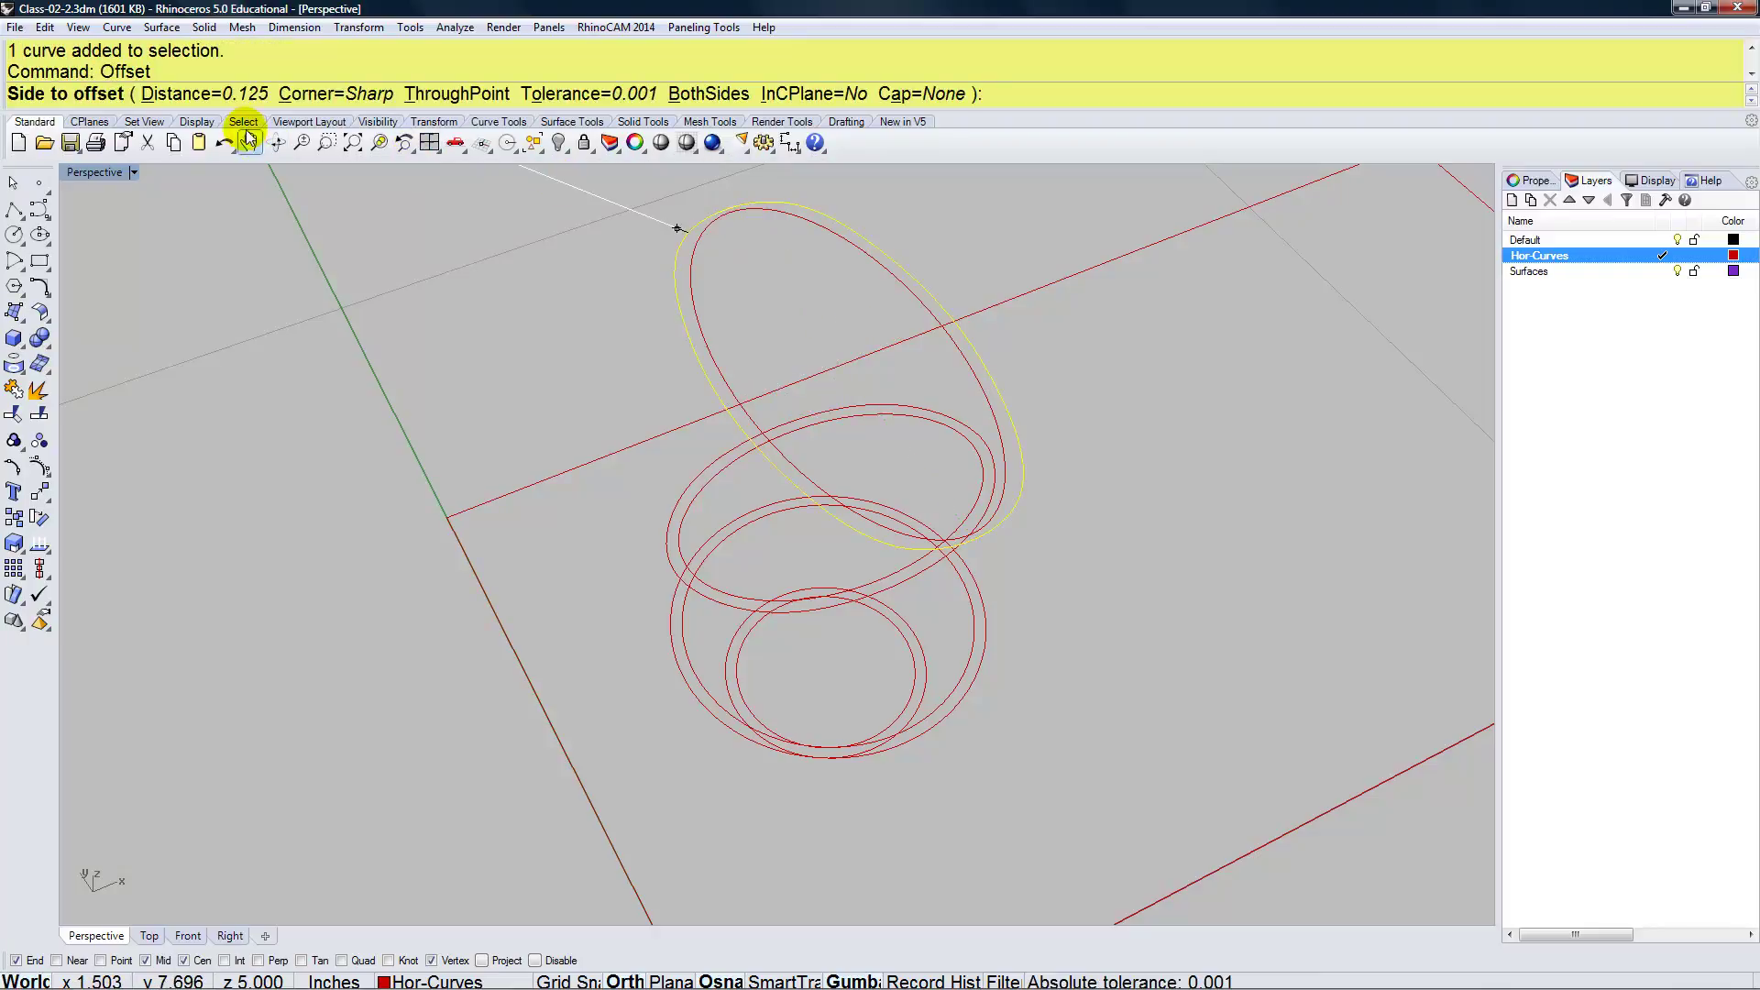
{"action": "left_click", "coordinate": [251, 95]}
{"action": "left_click", "coordinate": [247, 96]}
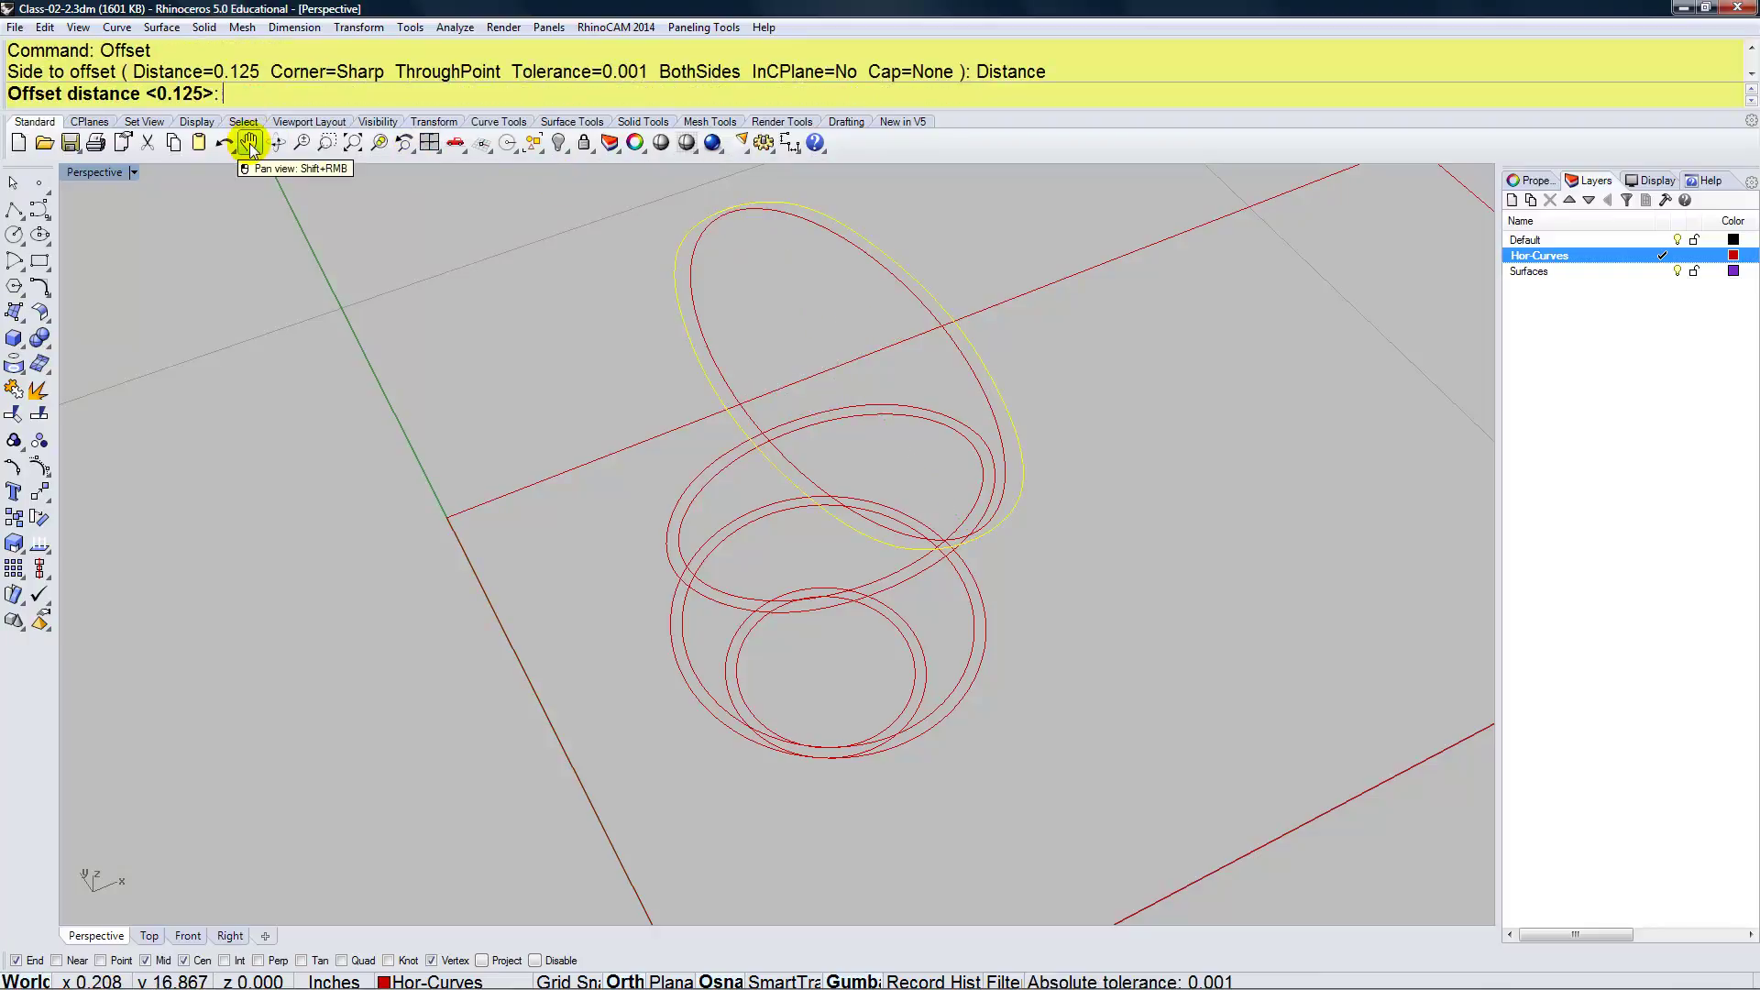
{"action": "type", "text": ".05"}
{"action": "key", "text": "Return"}
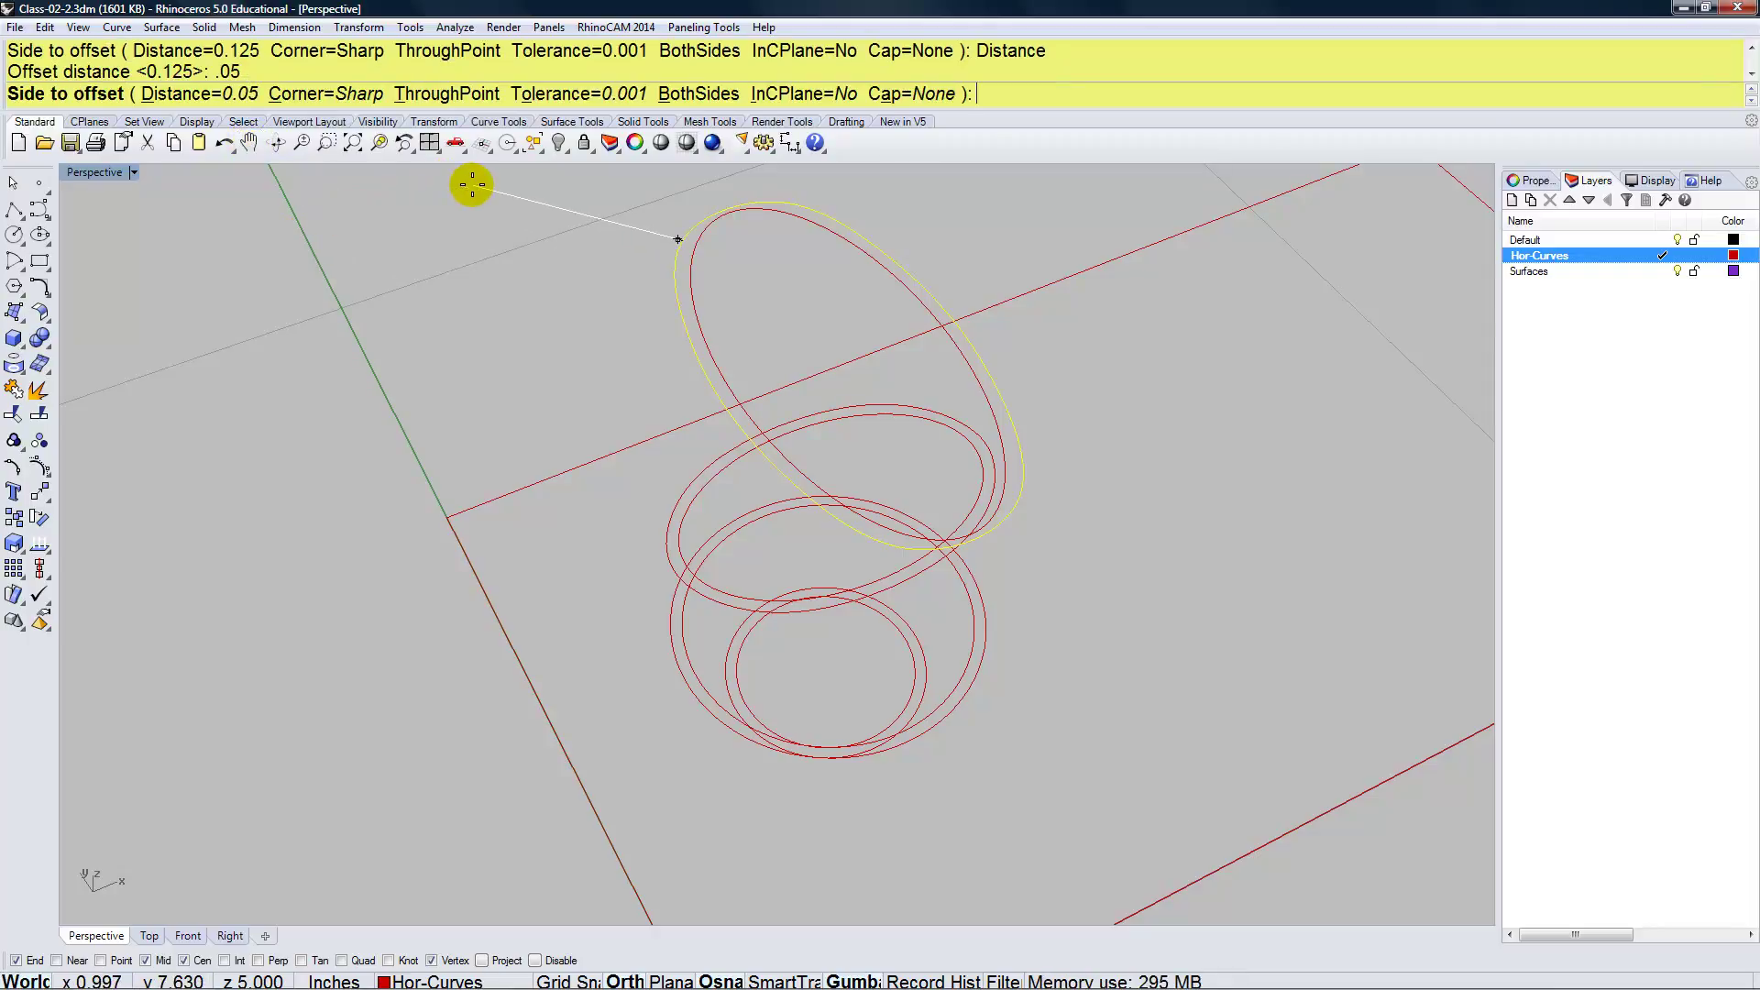
{"action": "type", "text": "."}
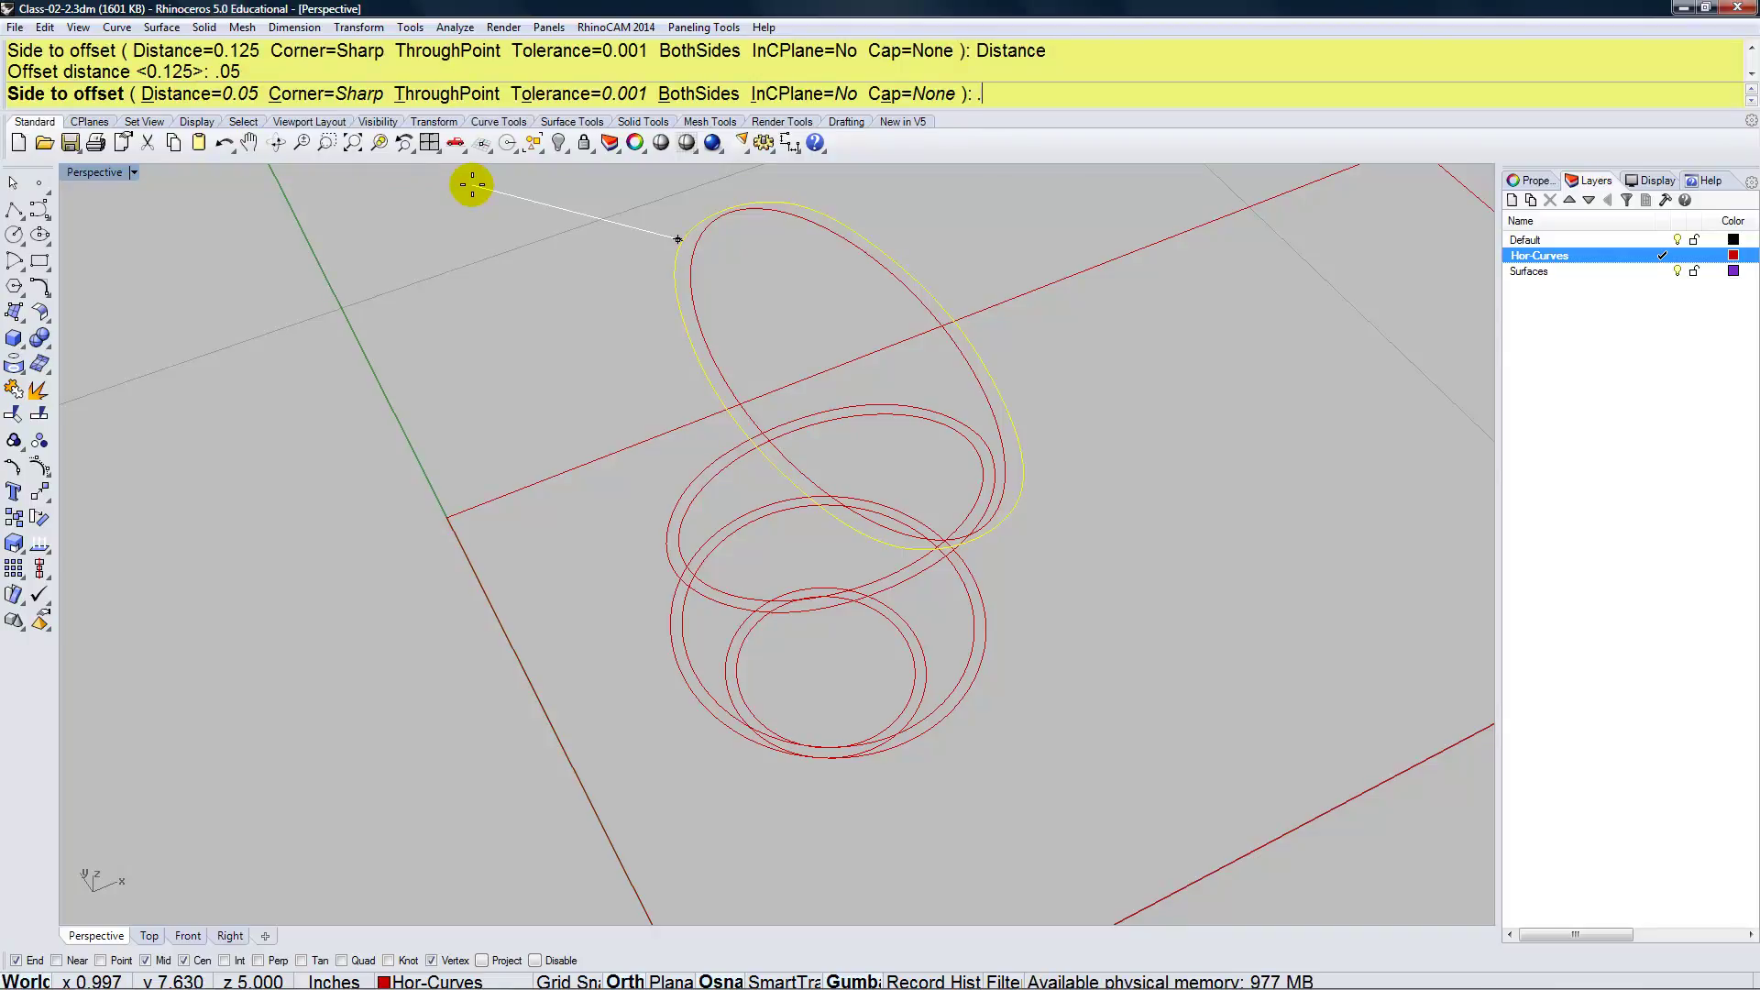
{"action": "type", "text": "08"}
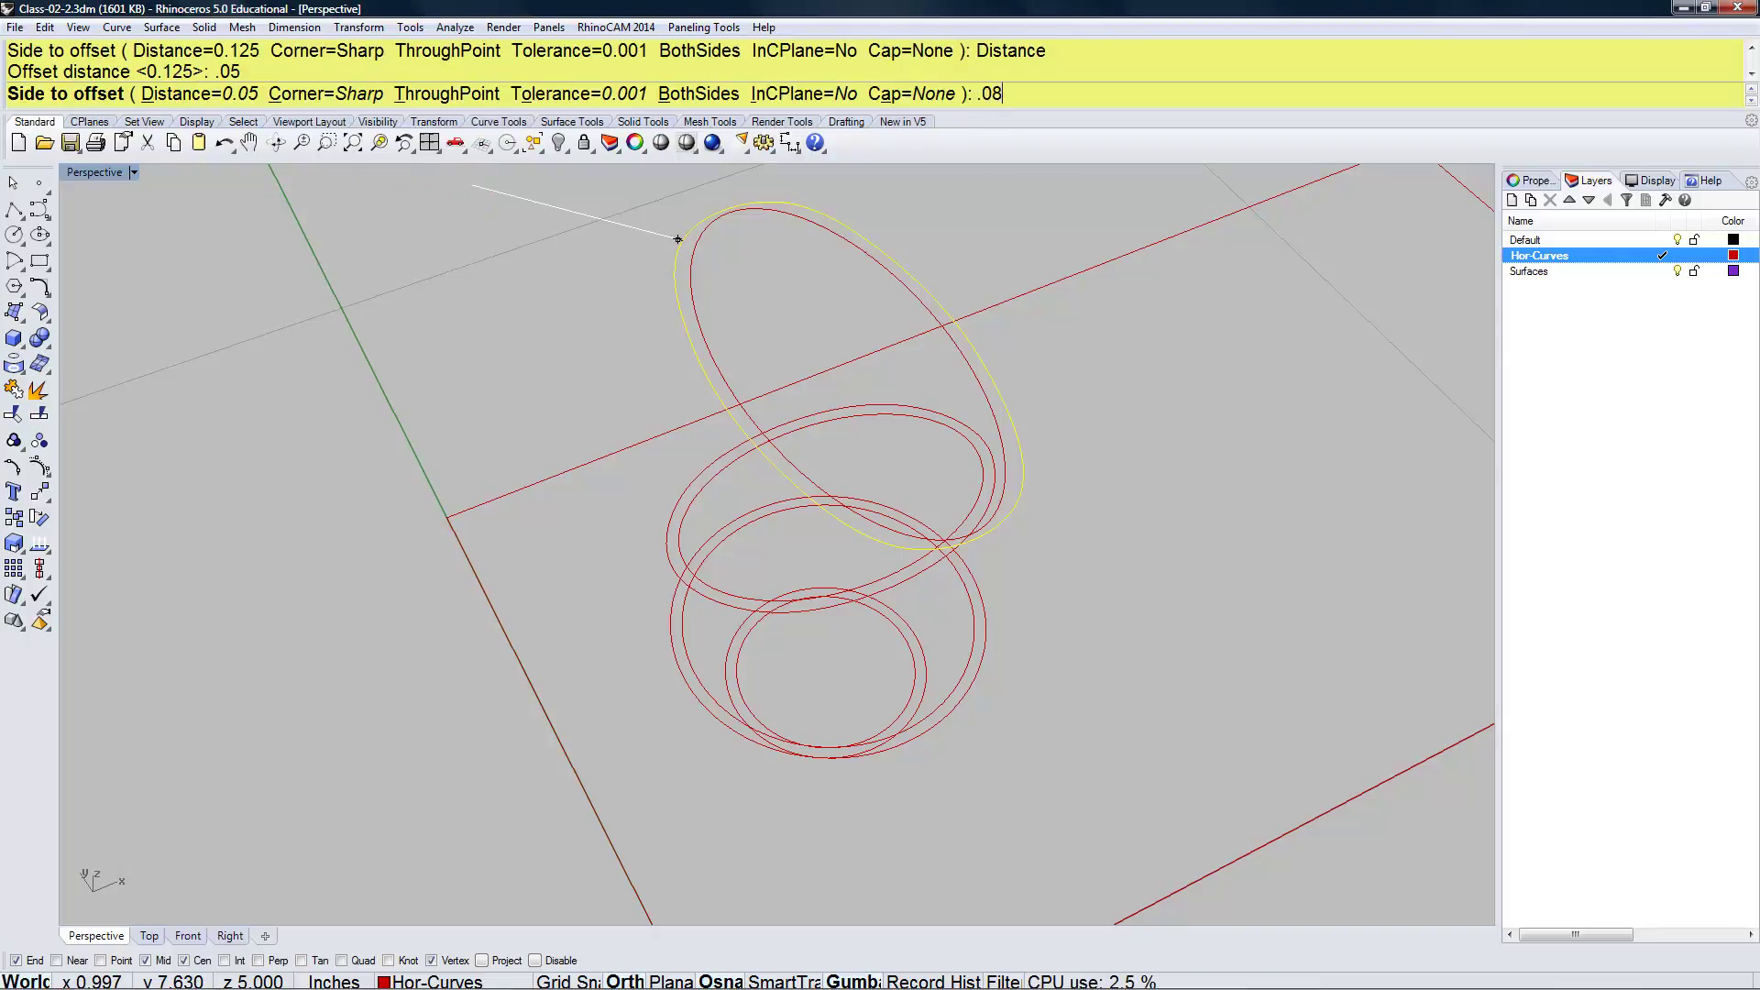
{"action": "key", "text": "Return"}
{"action": "left_click", "coordinate": [472, 185]}
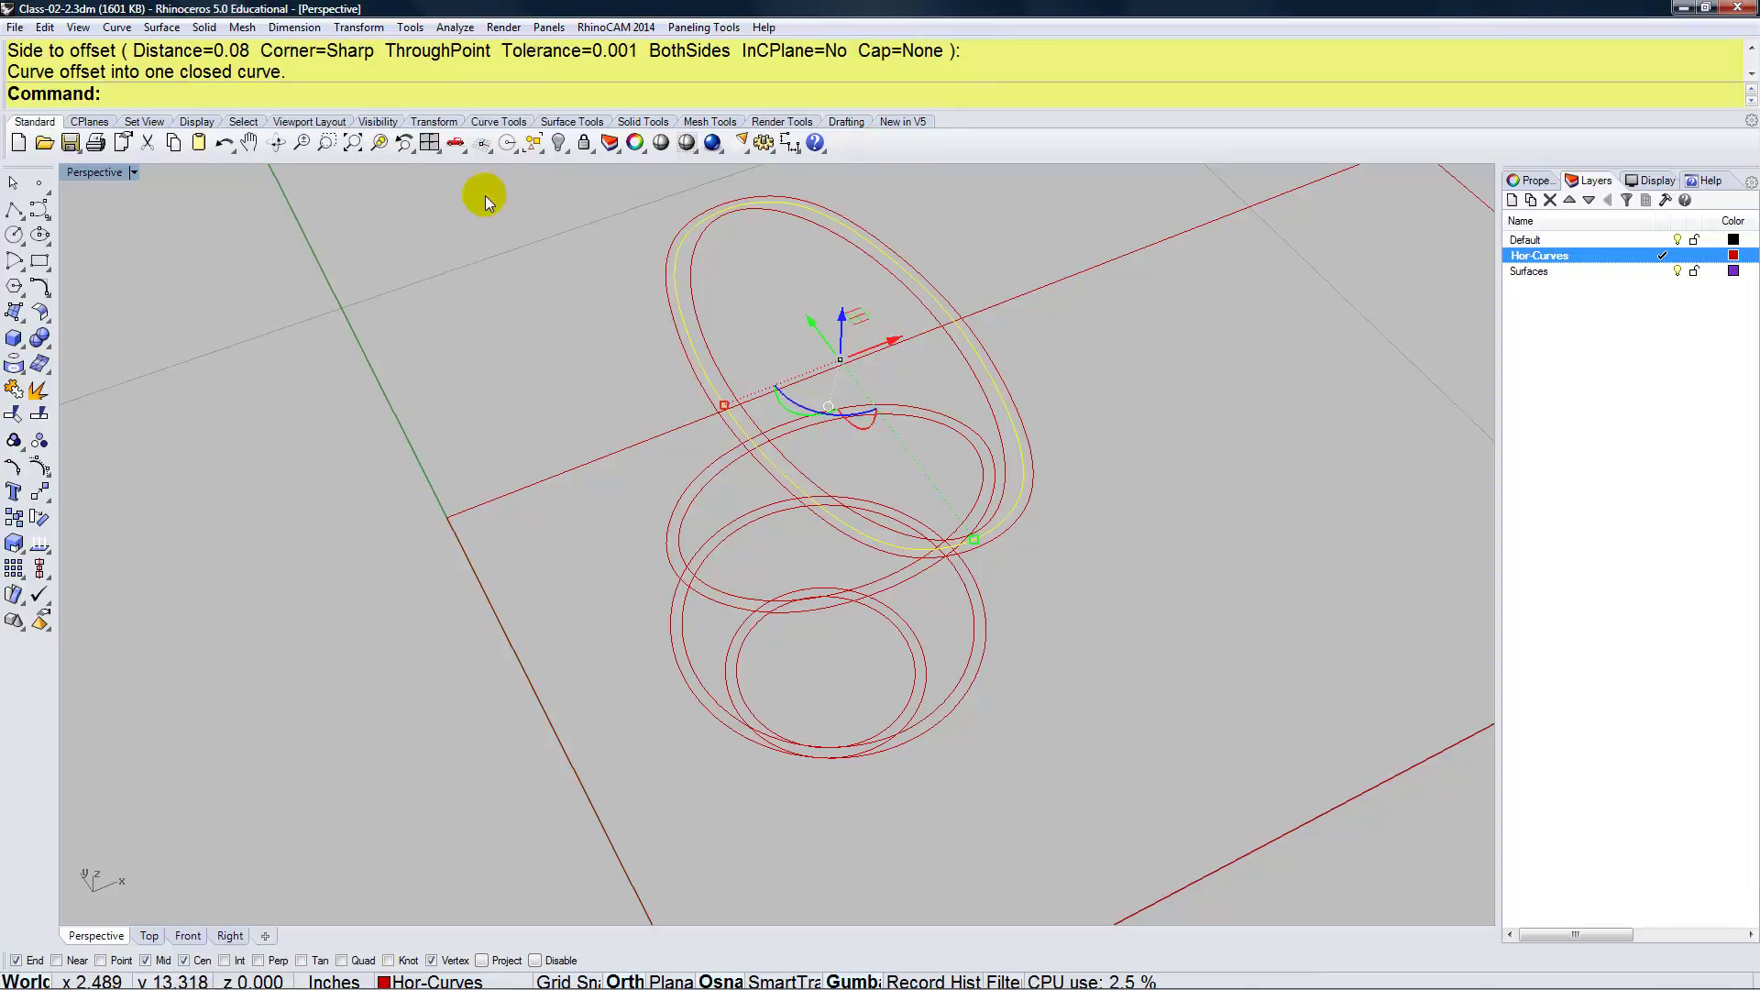
{"action": "left_click", "coordinate": [693, 227]}
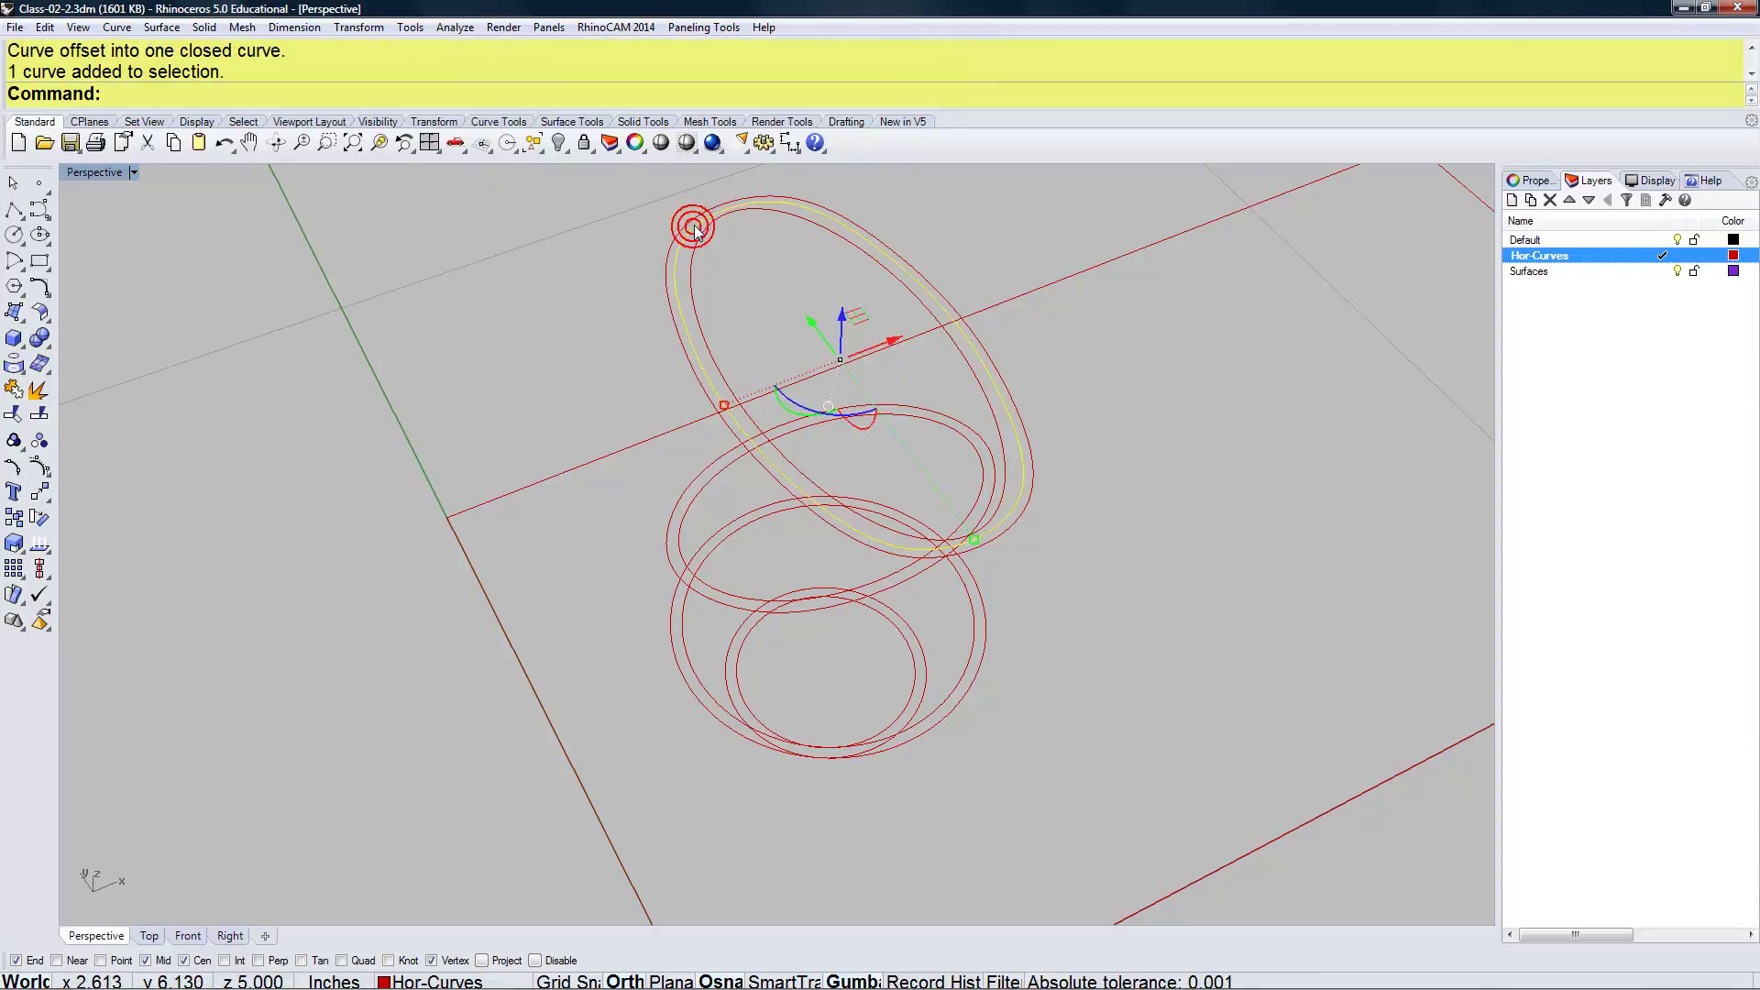
{"action": "key", "text": "Delete"}
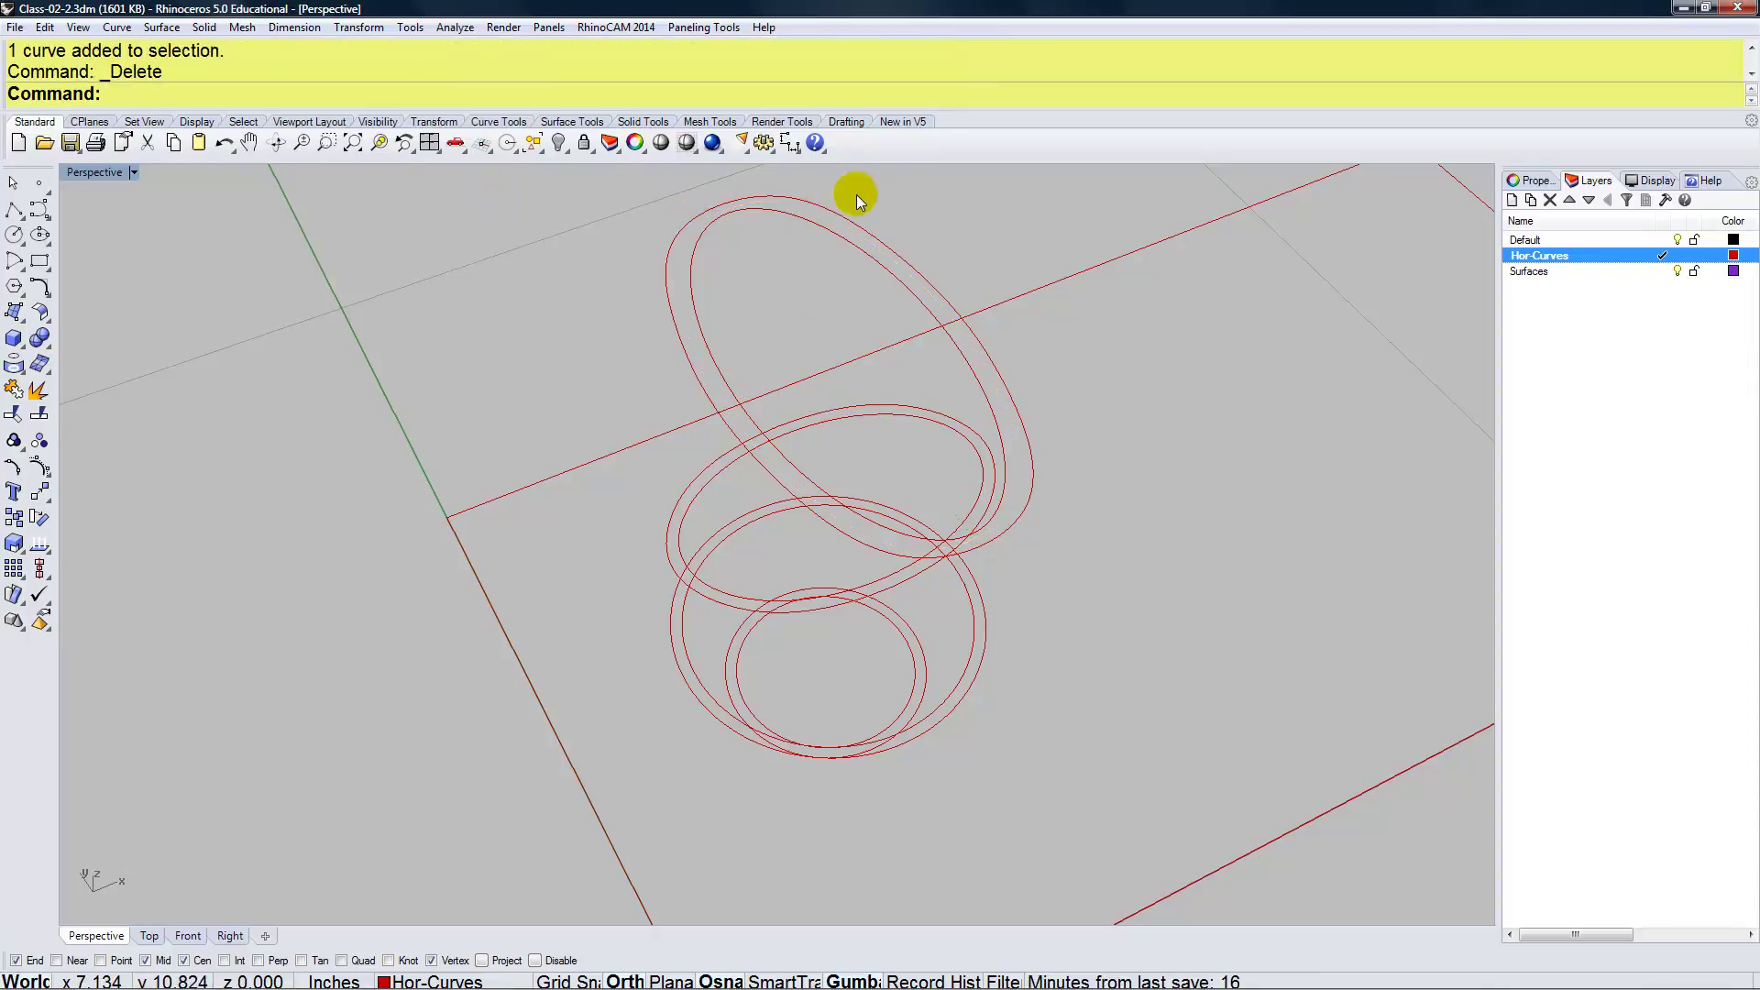
Rebuild the newly offset topmost outer curve with 20 points and degree 3, deleting the input
{"action": "left_click", "coordinate": [853, 229]}
{"action": "type", "text": "Rebuild"}
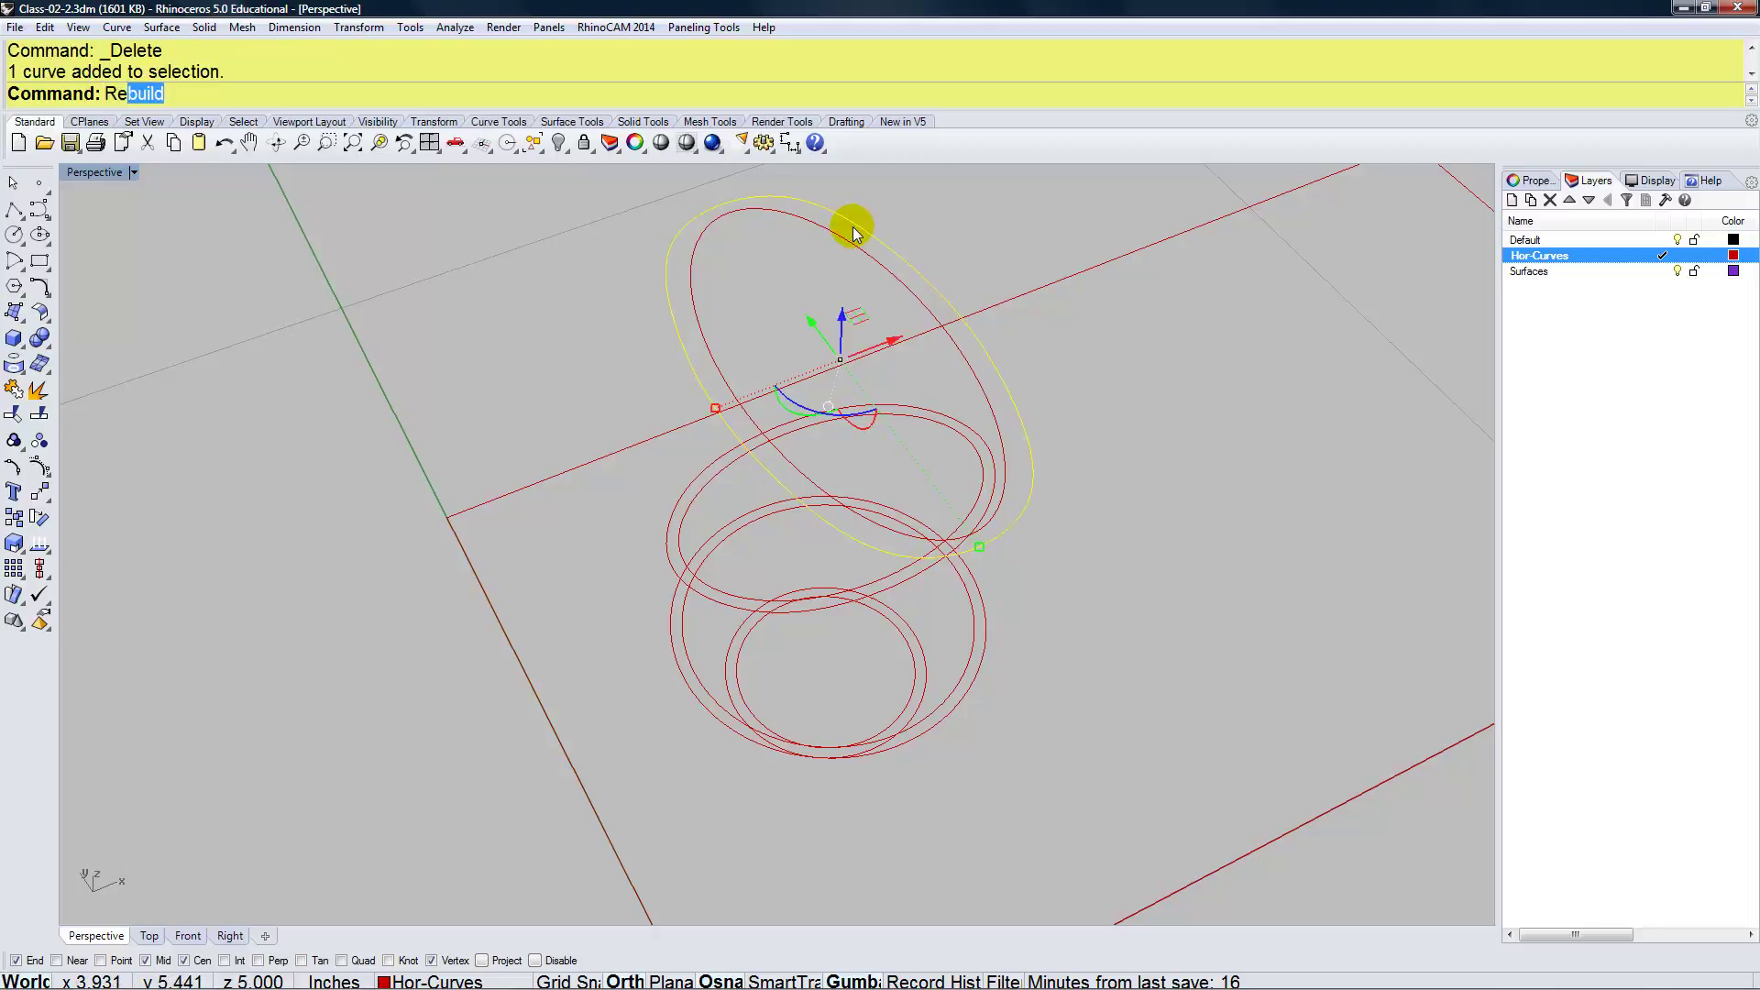
{"action": "key", "text": "Return"}
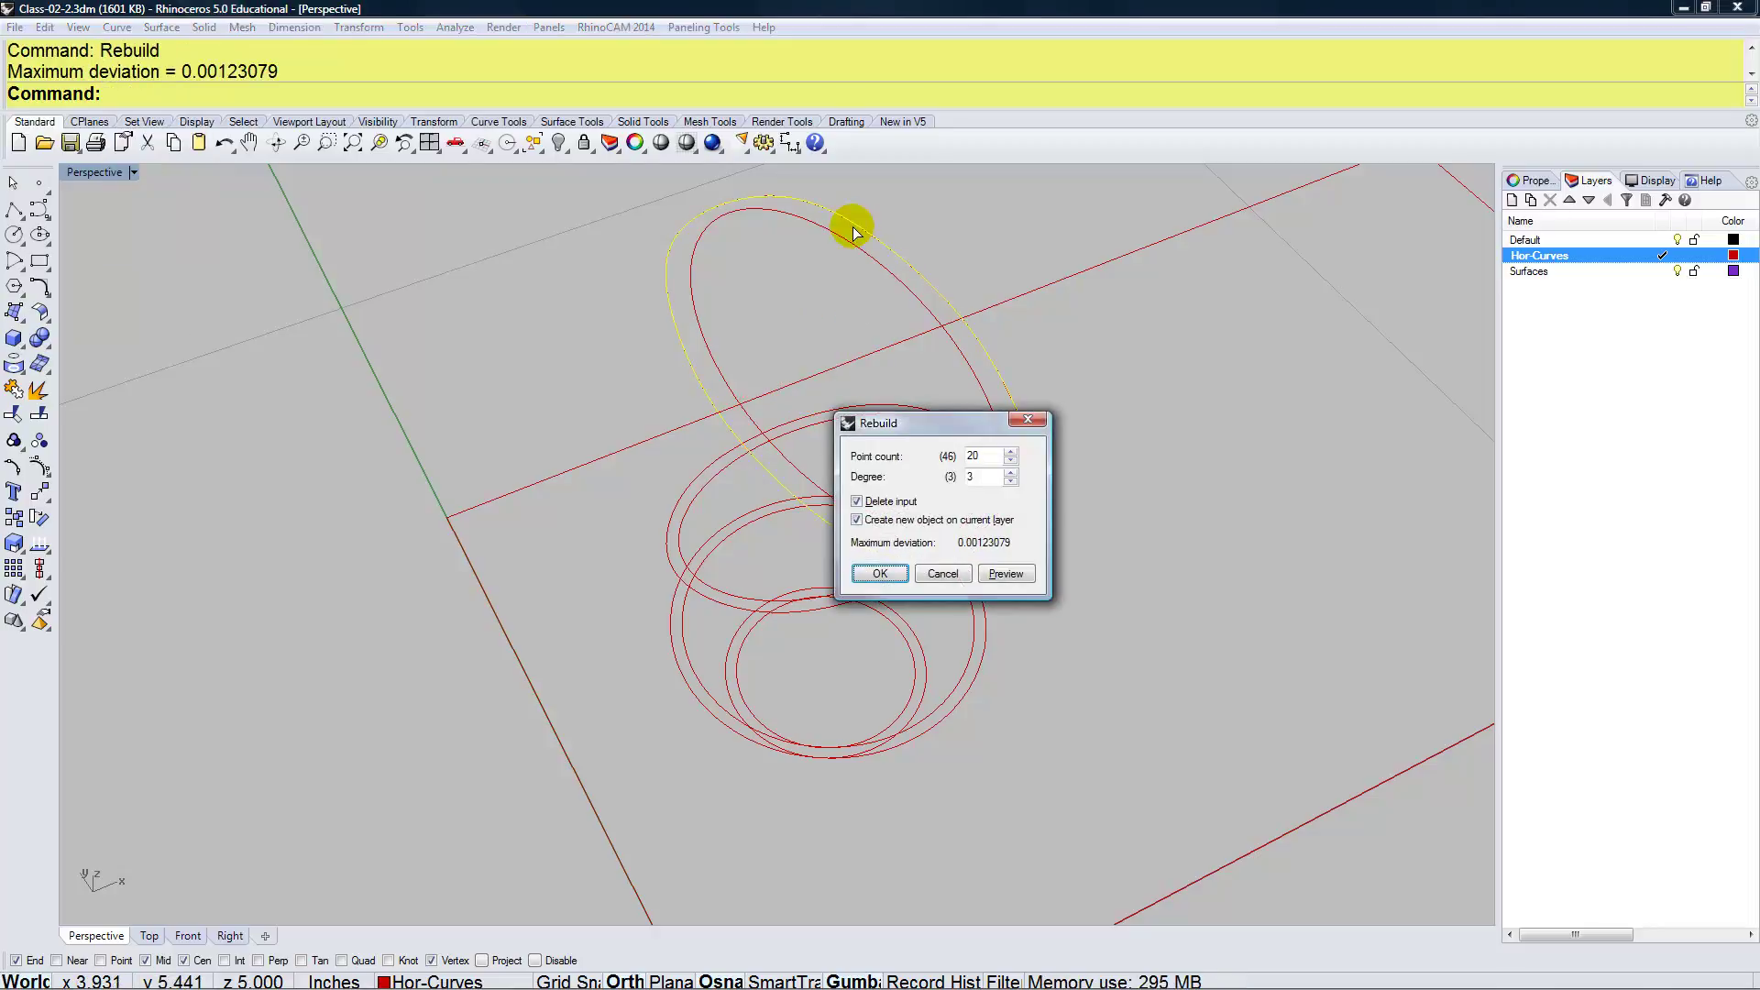
{"action": "key", "text": "Return"}
{"action": "right_click_drag", "start_coordinate": [854, 233], "coordinate": [905, 617]}
{"action": "key", "text": "Escape"}
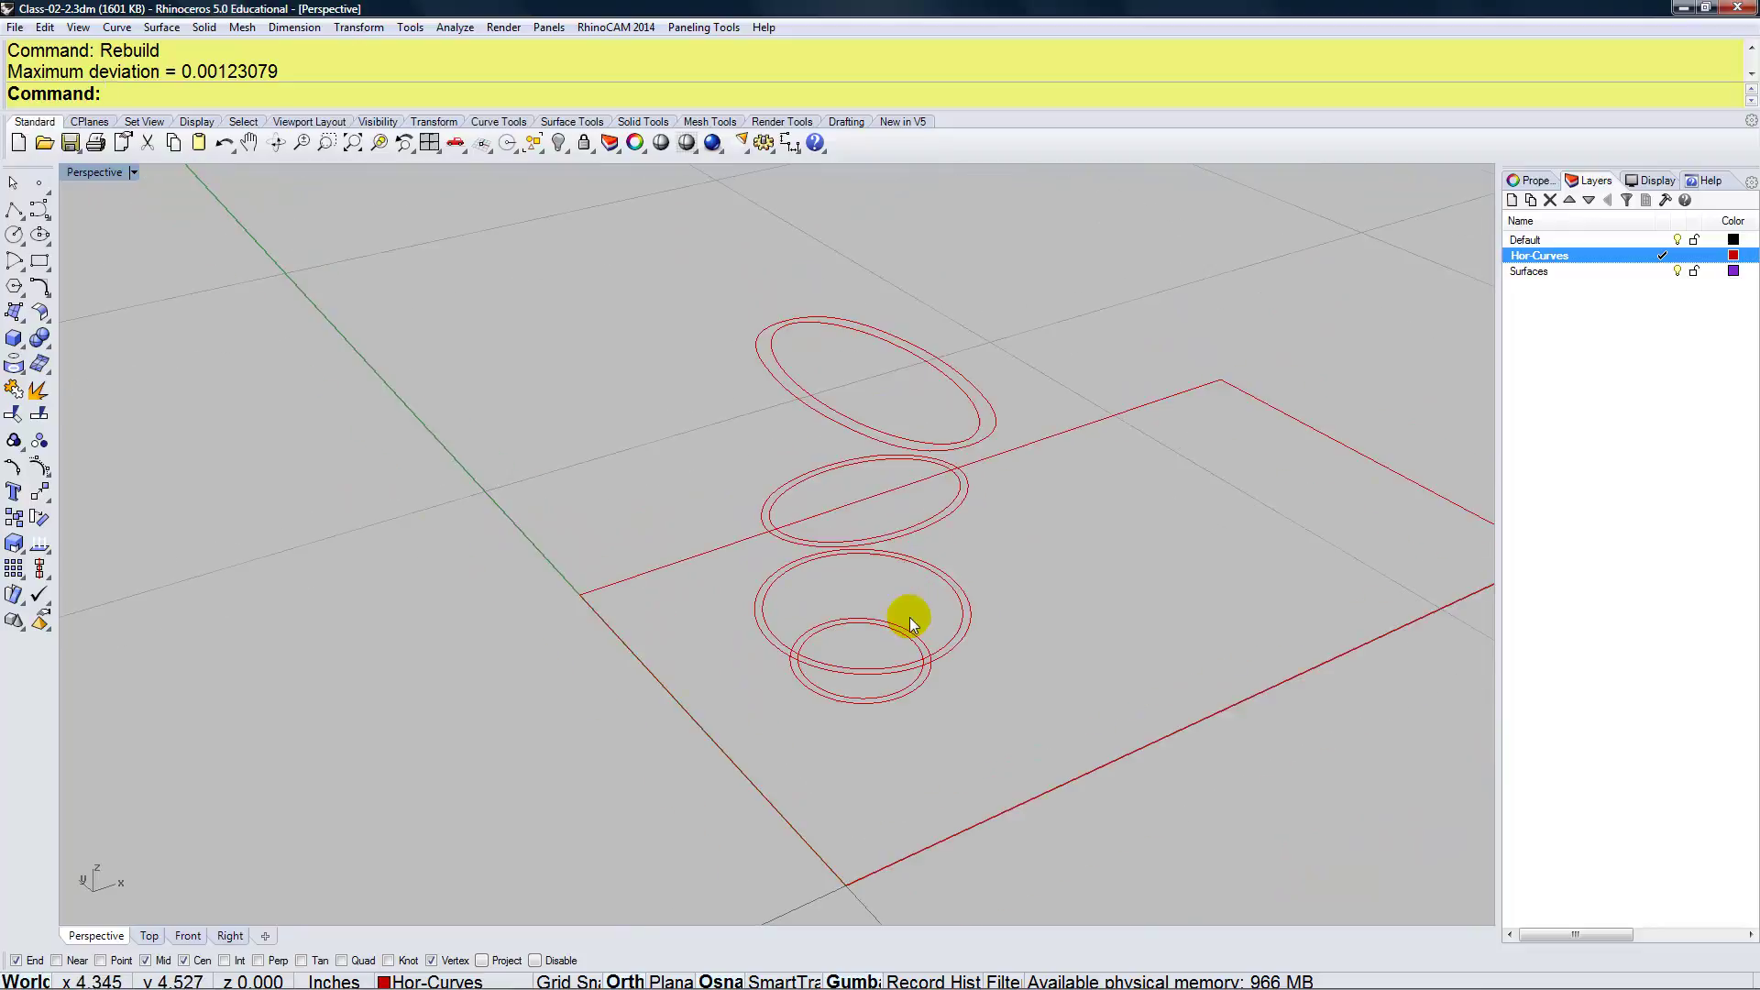
Loft the four outer curves from lowest to topmost with Normal style and no cross-section simplification
{"action": "left_click", "coordinate": [928, 672]}
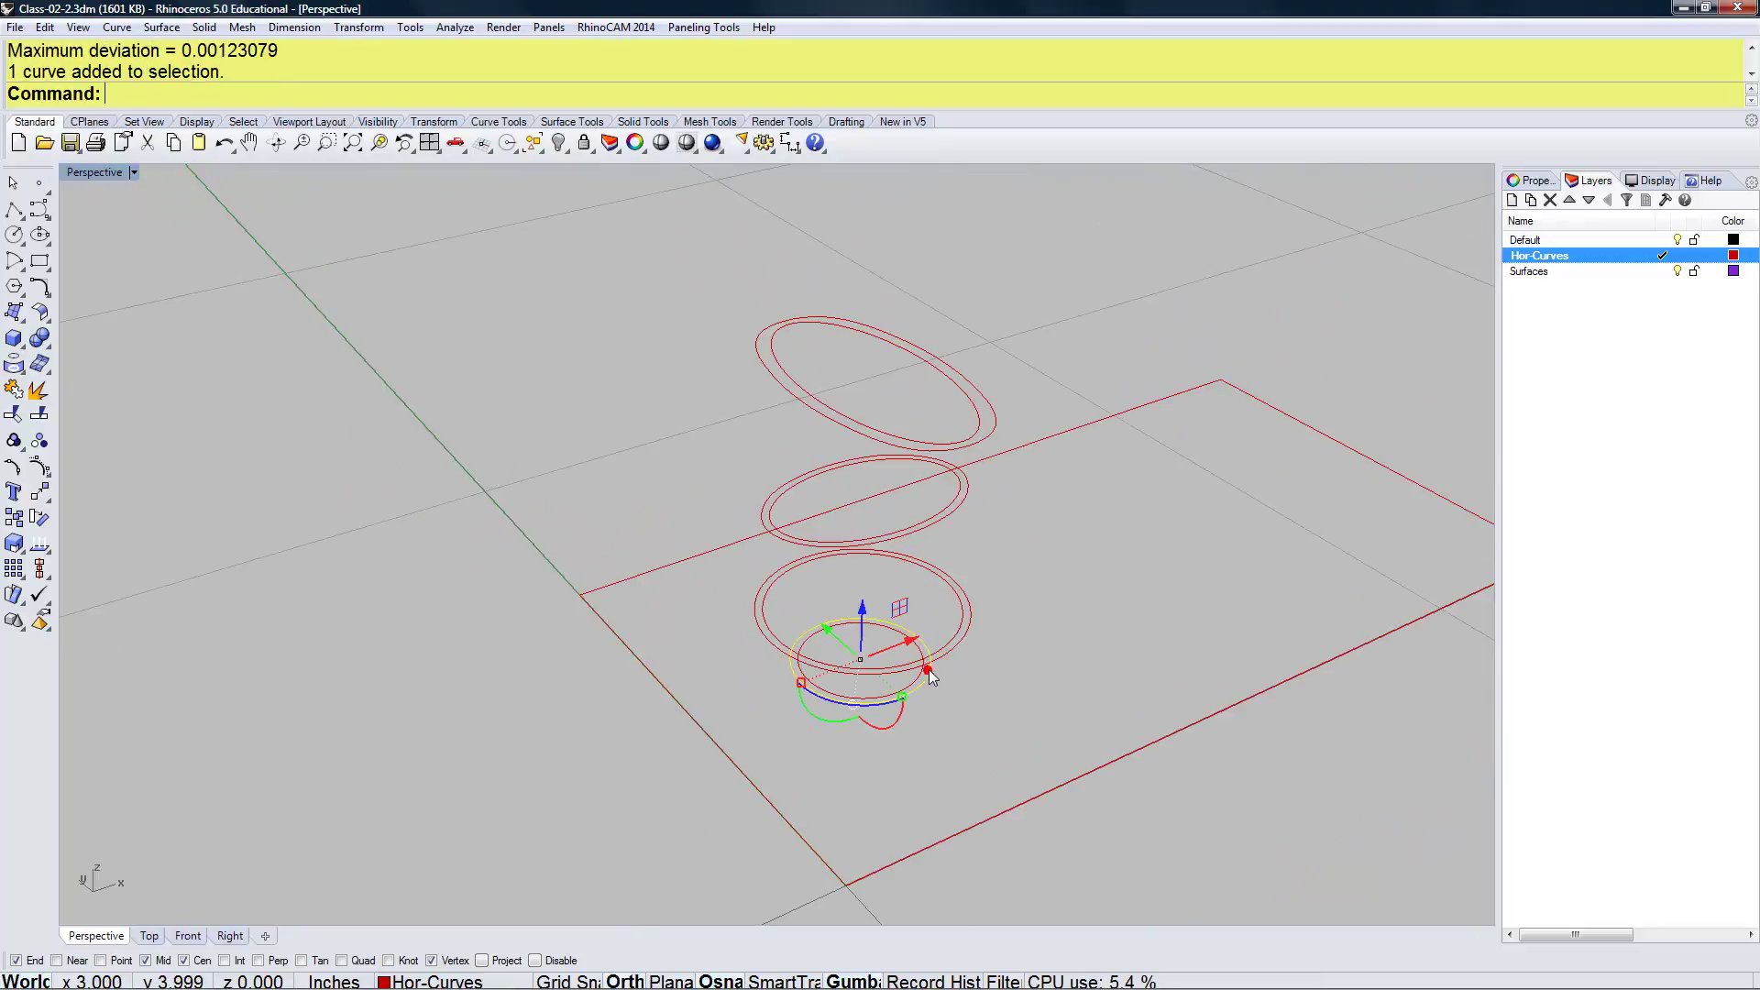
{"action": "left_click", "coordinate": [968, 639], "text": "shift"}
{"action": "left_click", "coordinate": [968, 500], "text": "shift"}
{"action": "left_click", "coordinate": [990, 427], "text": "shift"}
{"action": "type", "text": "Loft"}
{"action": "key", "text": "Return"}
{"action": "key", "text": "Return"}
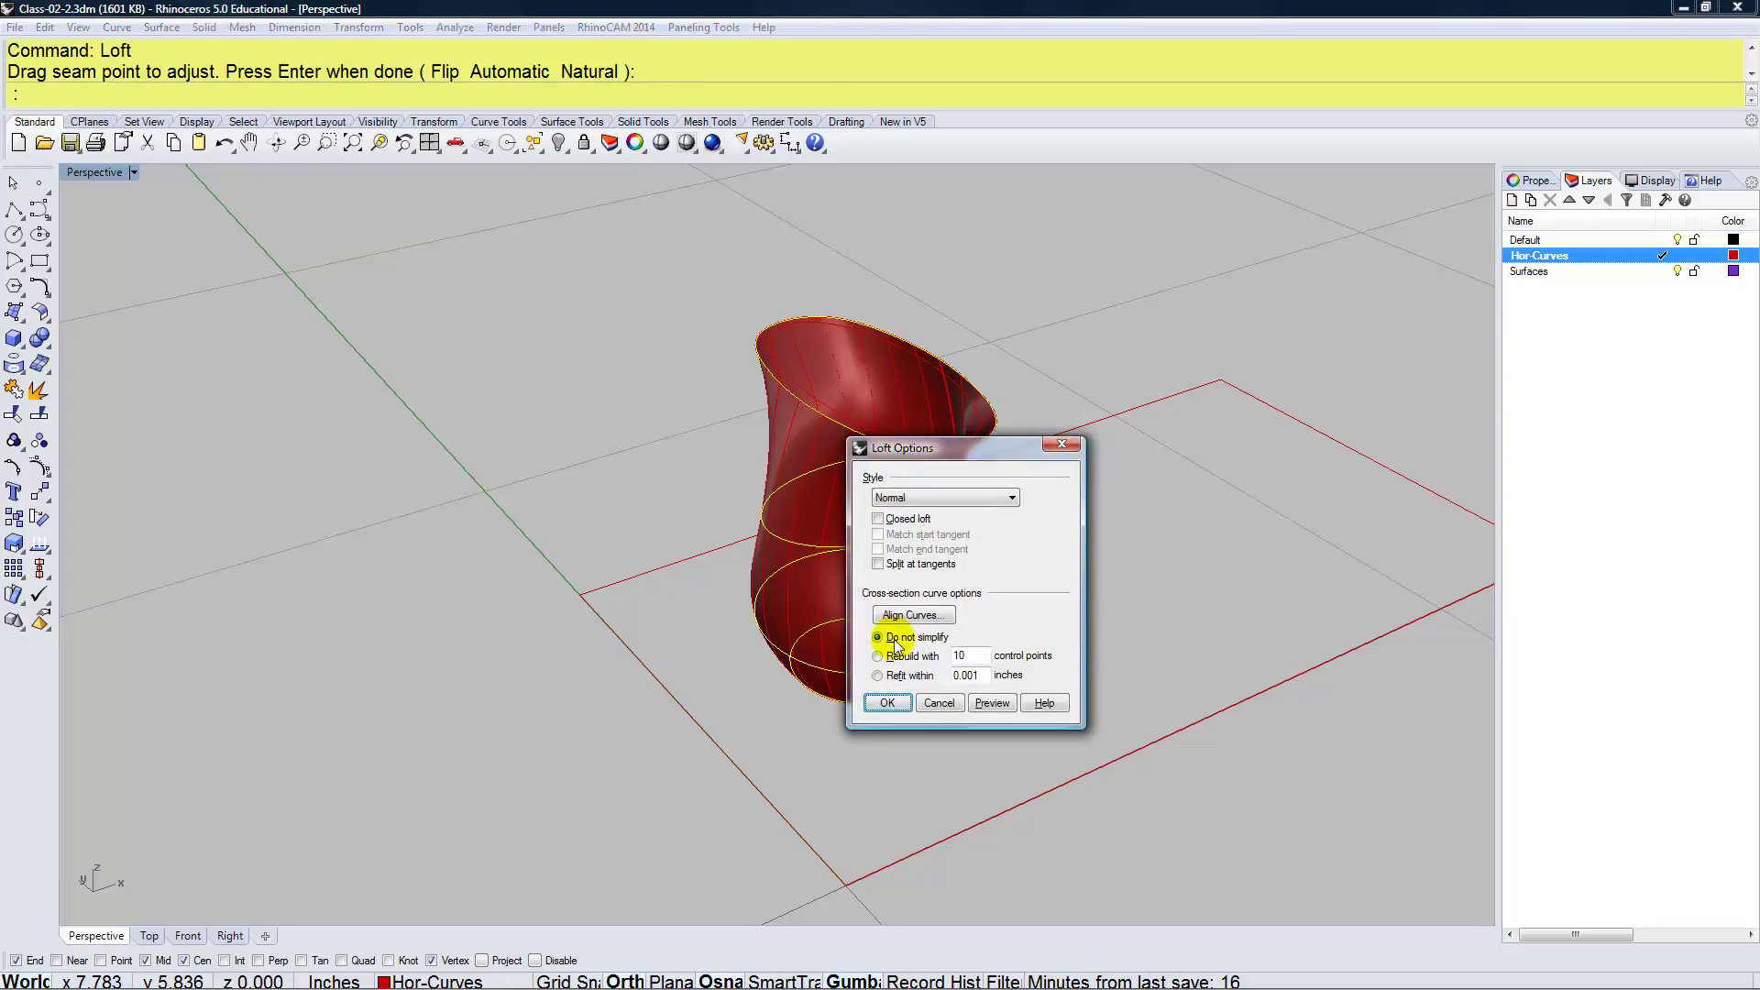
{"action": "left_click", "coordinate": [888, 702]}
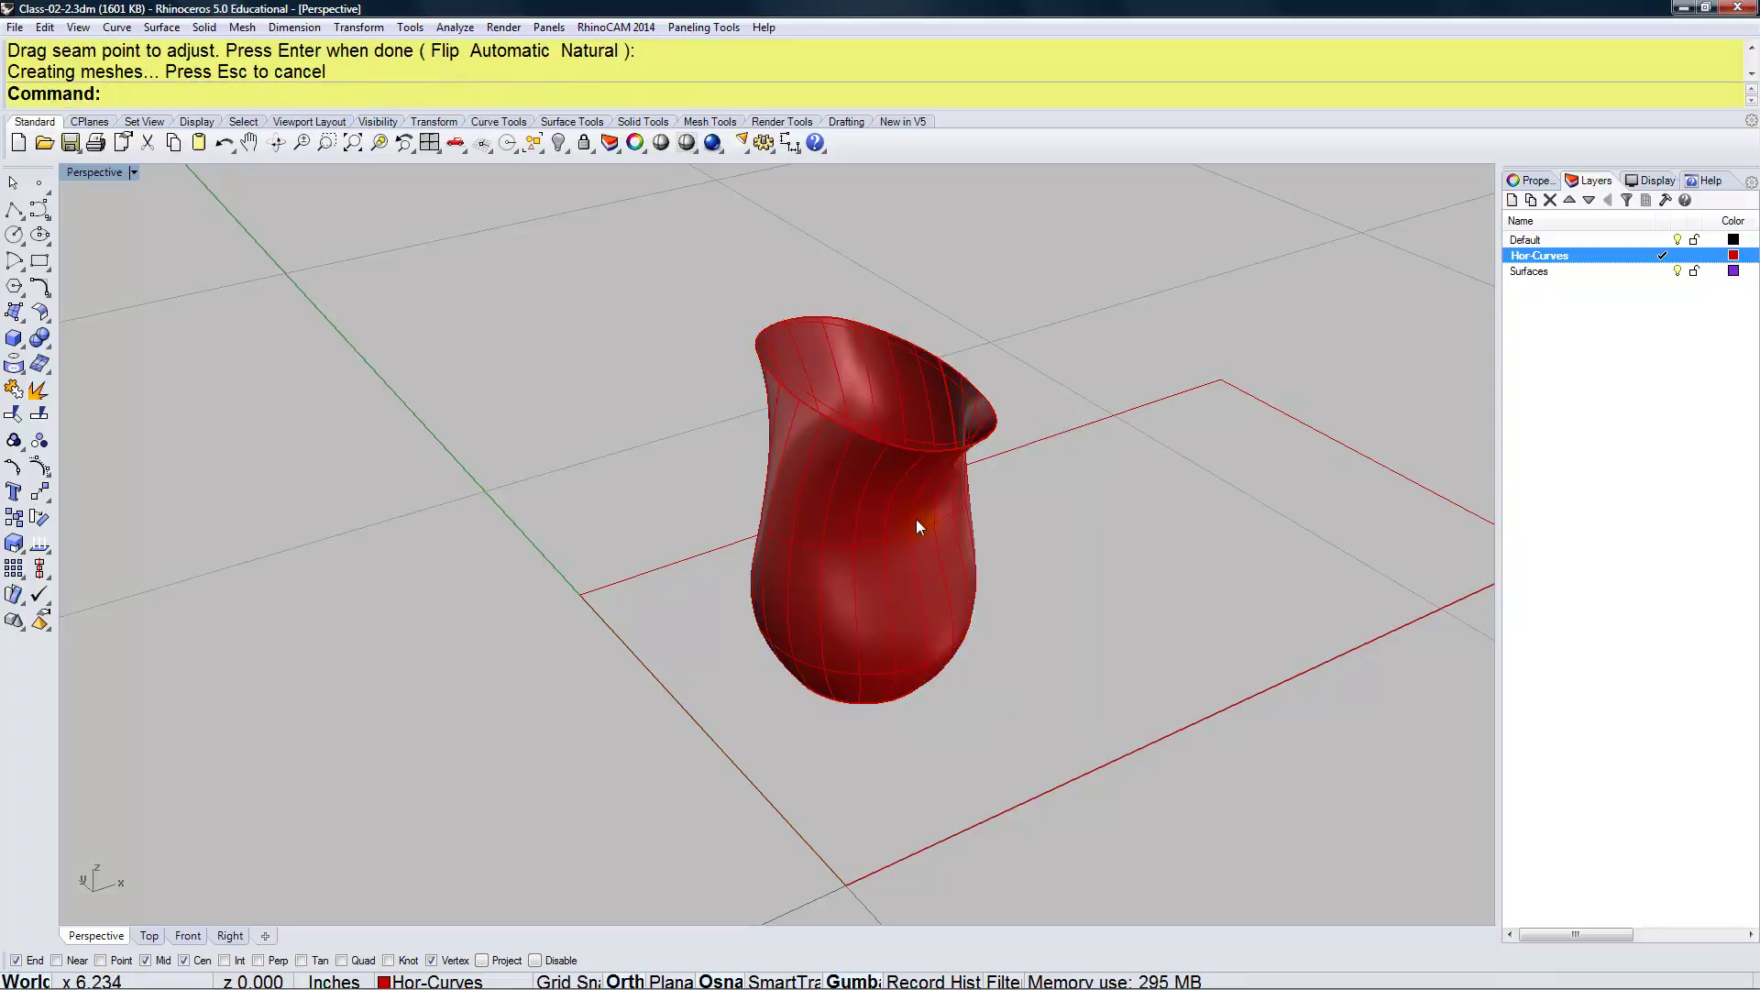
Move the lofted surface onto the Surfaces layer
{"action": "left_click", "coordinate": [917, 519]}
{"action": "left_click", "coordinate": [1557, 272]}
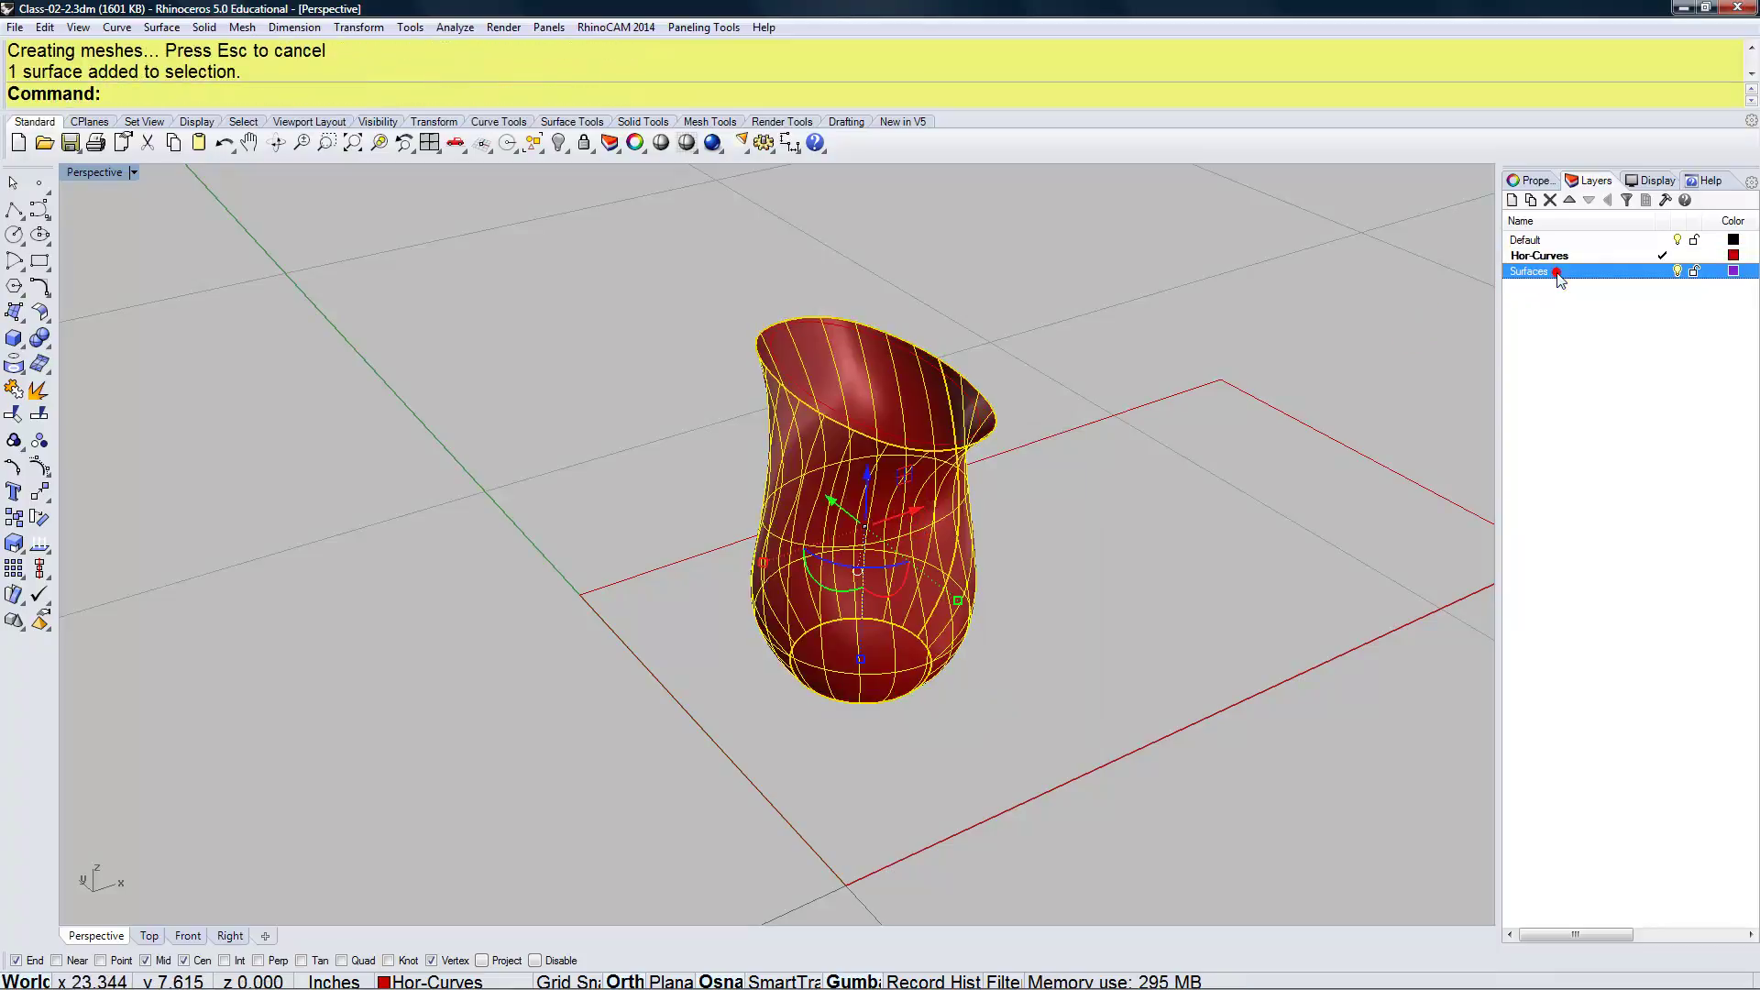
{"action": "right_click", "coordinate": [1557, 272]}
{"action": "left_click", "coordinate": [1462, 594]}
{"action": "right_click_drag", "start_coordinate": [1146, 651], "coordinate": [908, 653]}
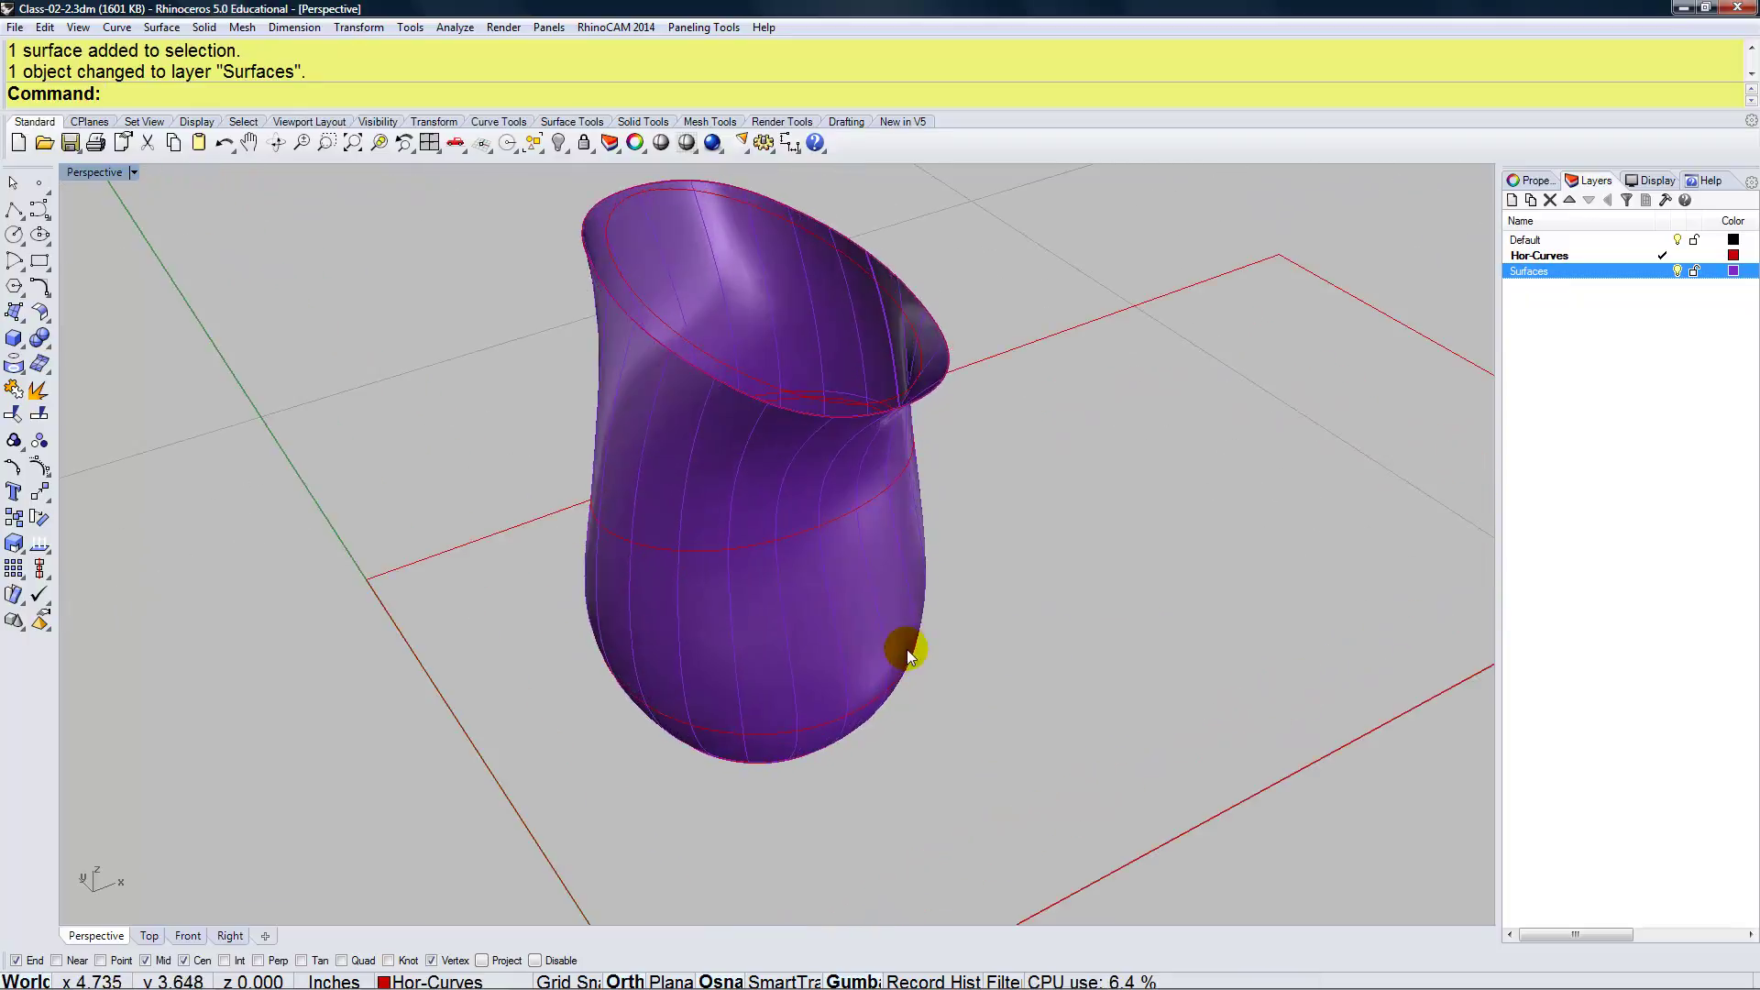
Examine the lofted surface's object description for its degree and control point structure using the What command
{"action": "left_click", "coordinate": [828, 486]}
{"action": "type", "text": "Wh"}
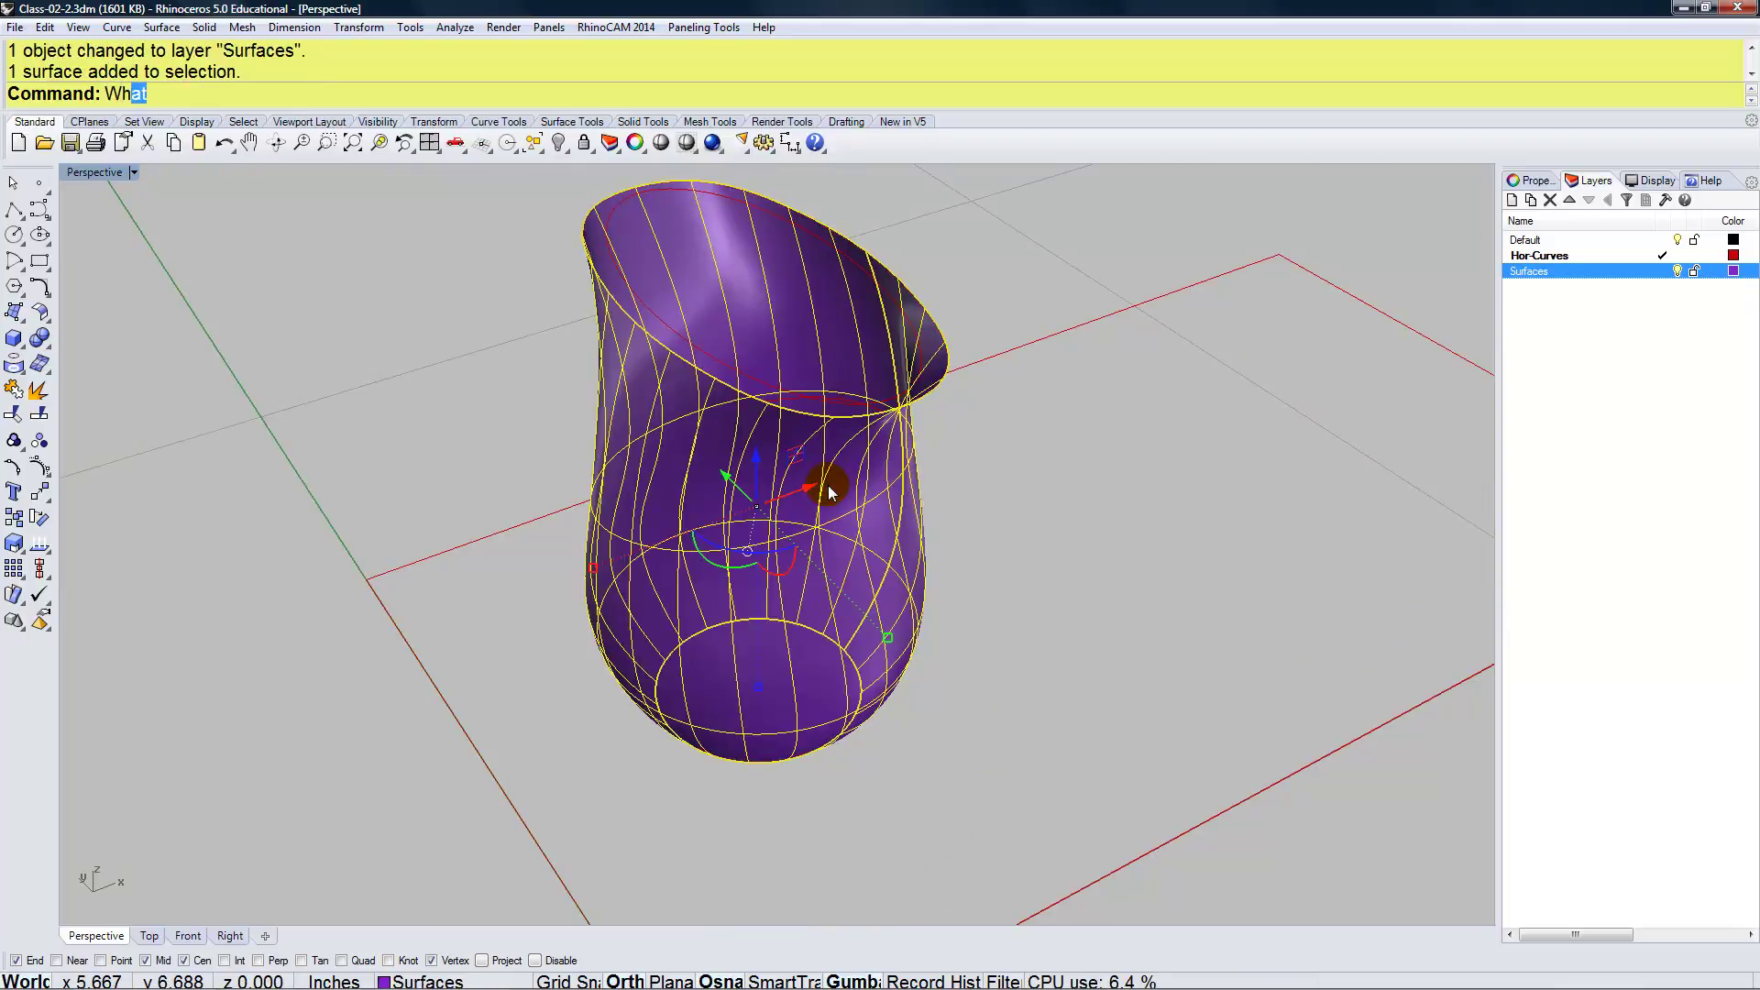
{"action": "type", "text": "at"}
{"action": "key", "text": "Return"}
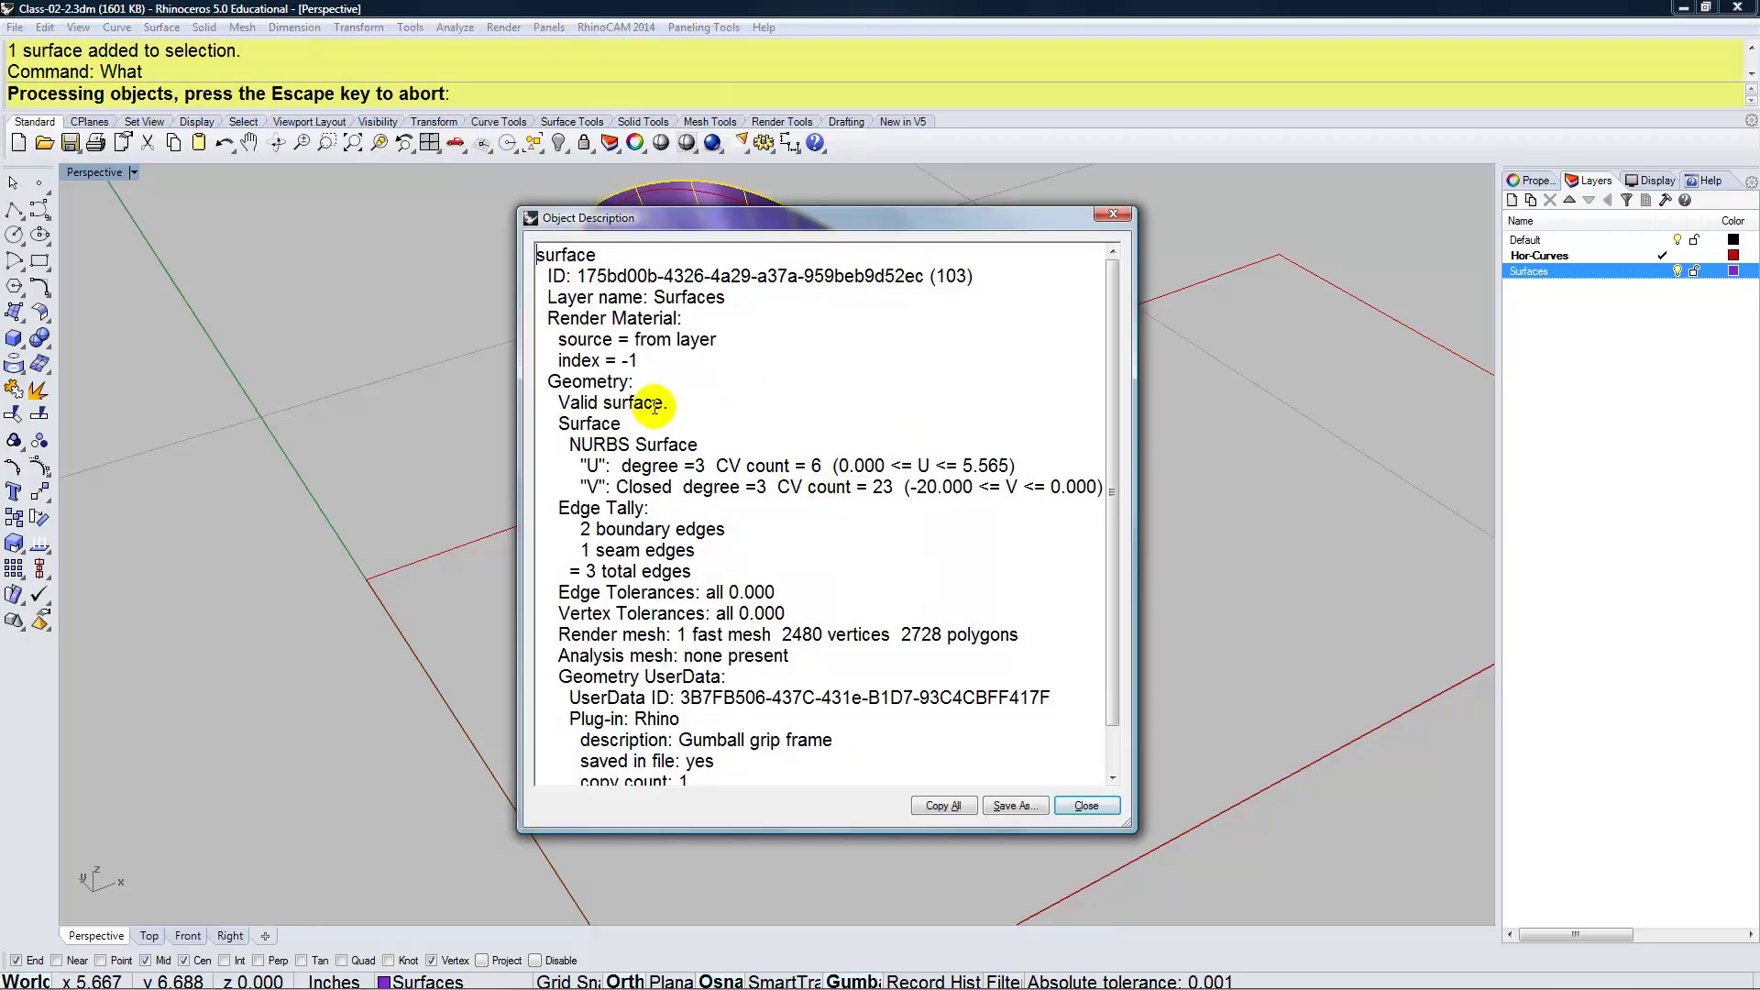
{"action": "left_click", "coordinate": [1065, 806]}
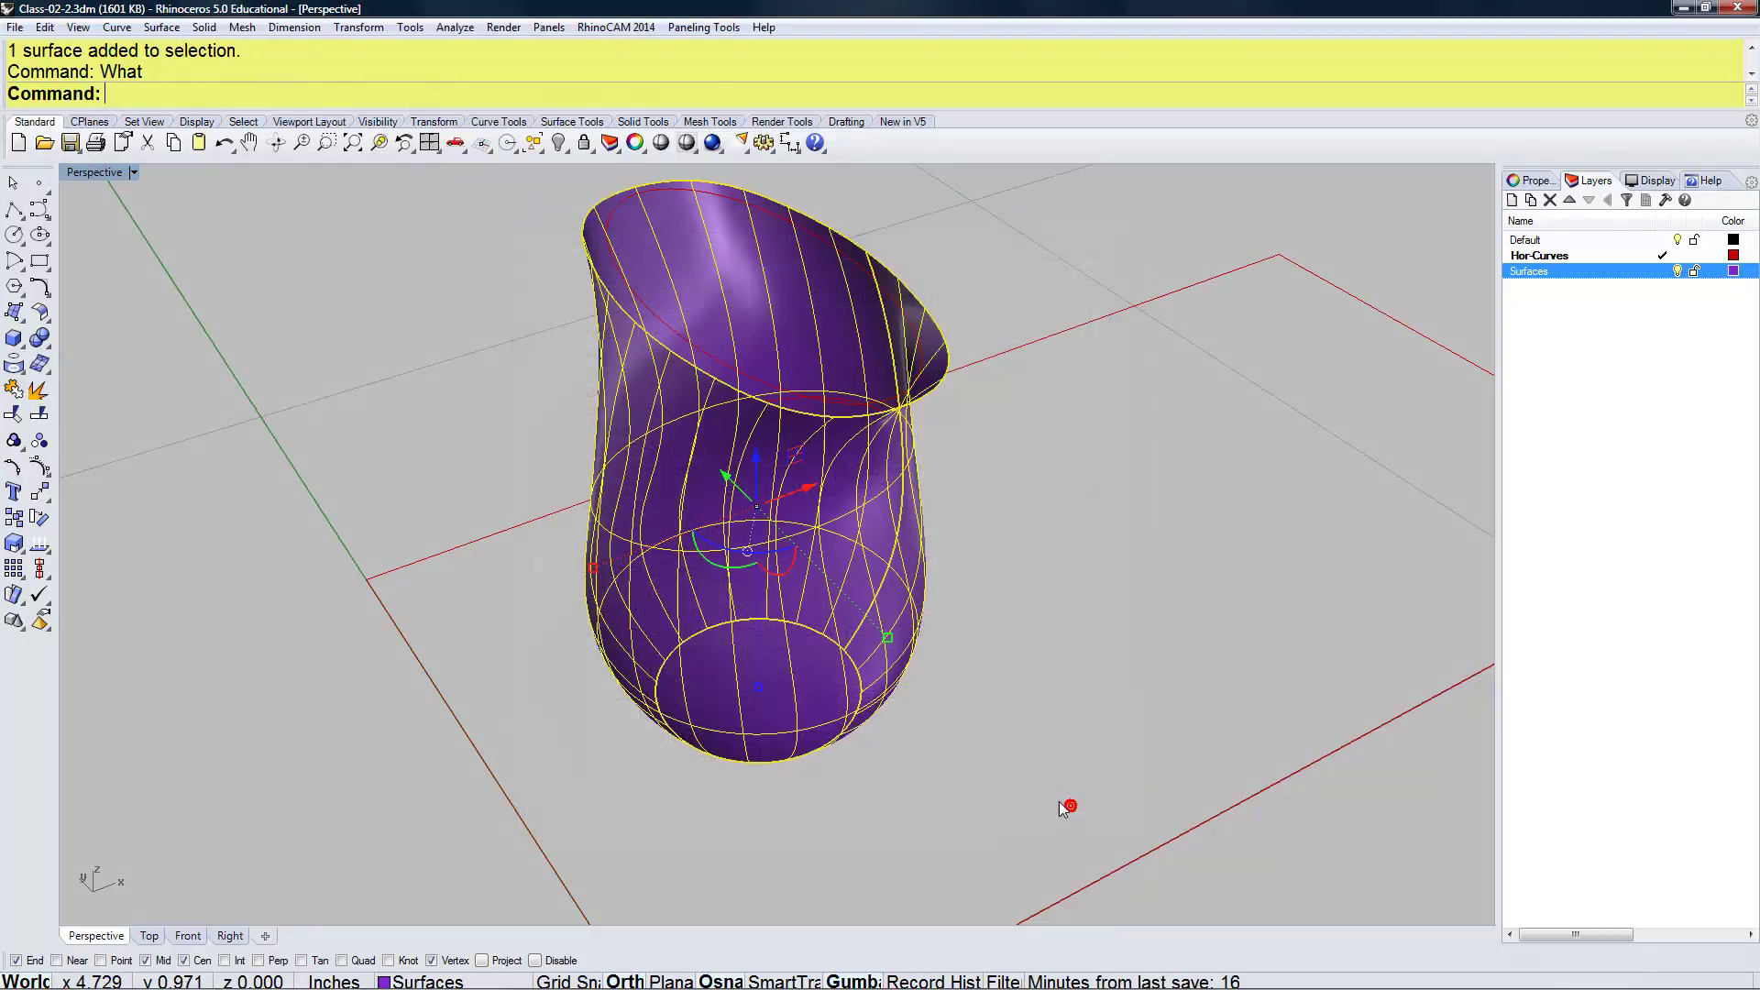
{"action": "left_click", "coordinate": [1058, 796]}
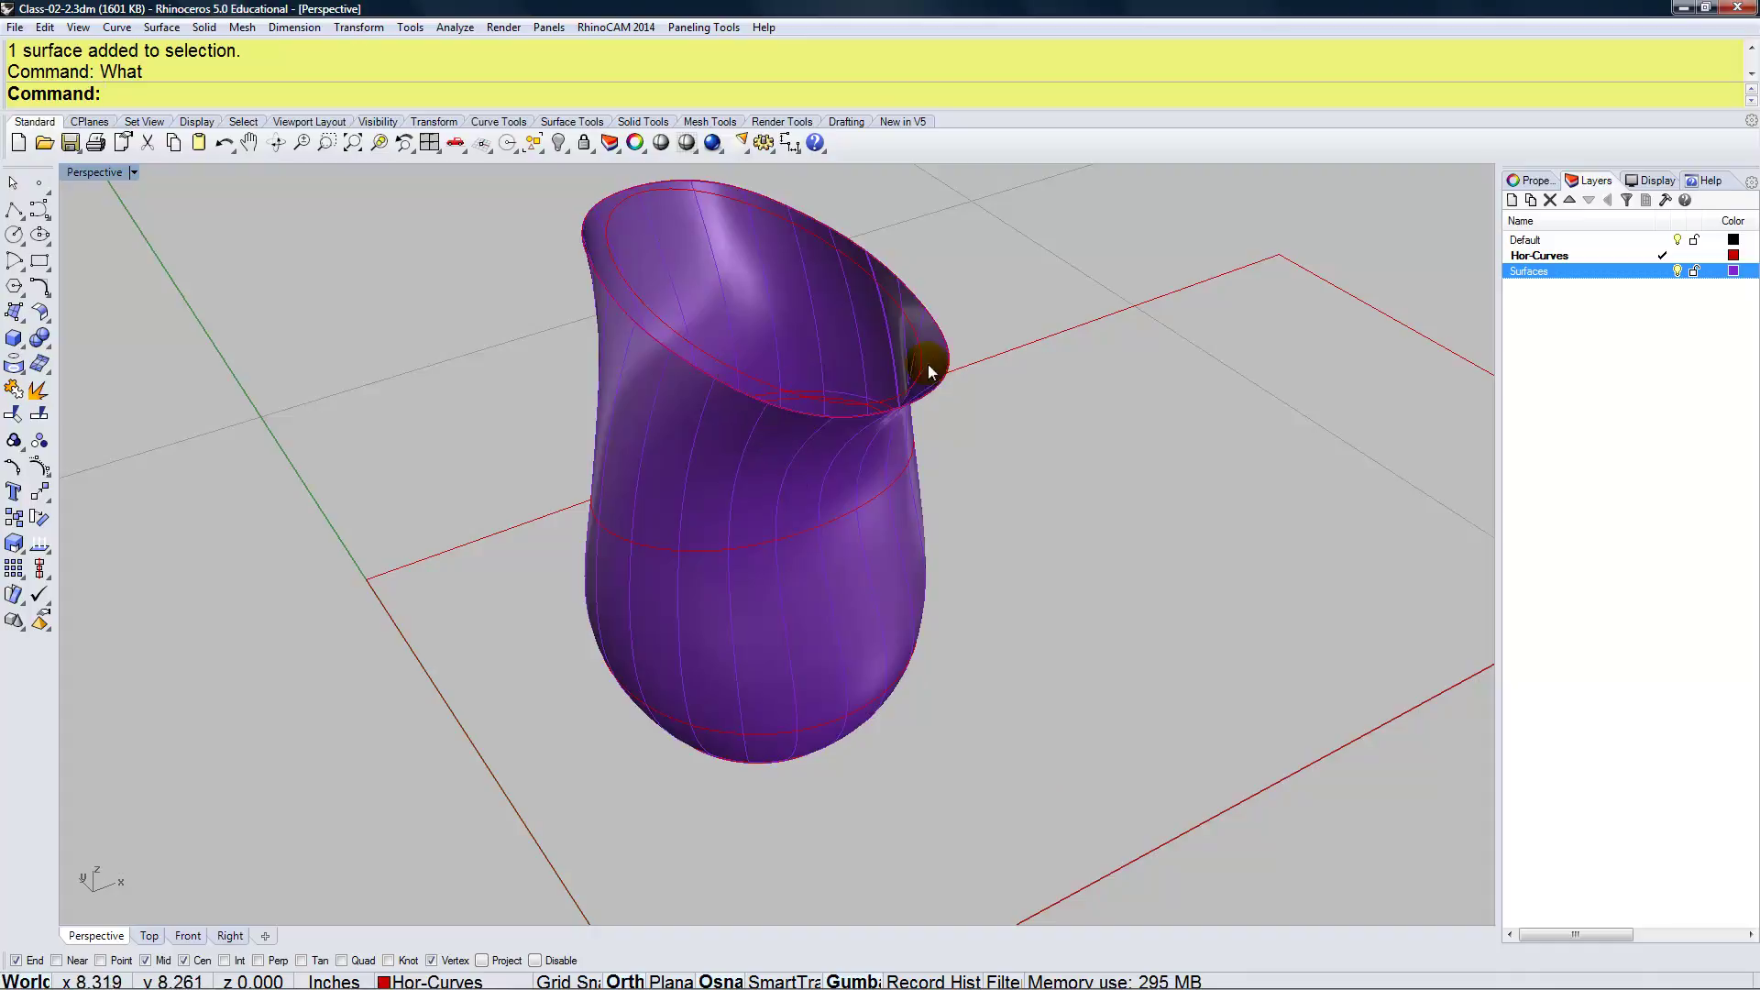
{"action": "left_click", "coordinate": [790, 470]}
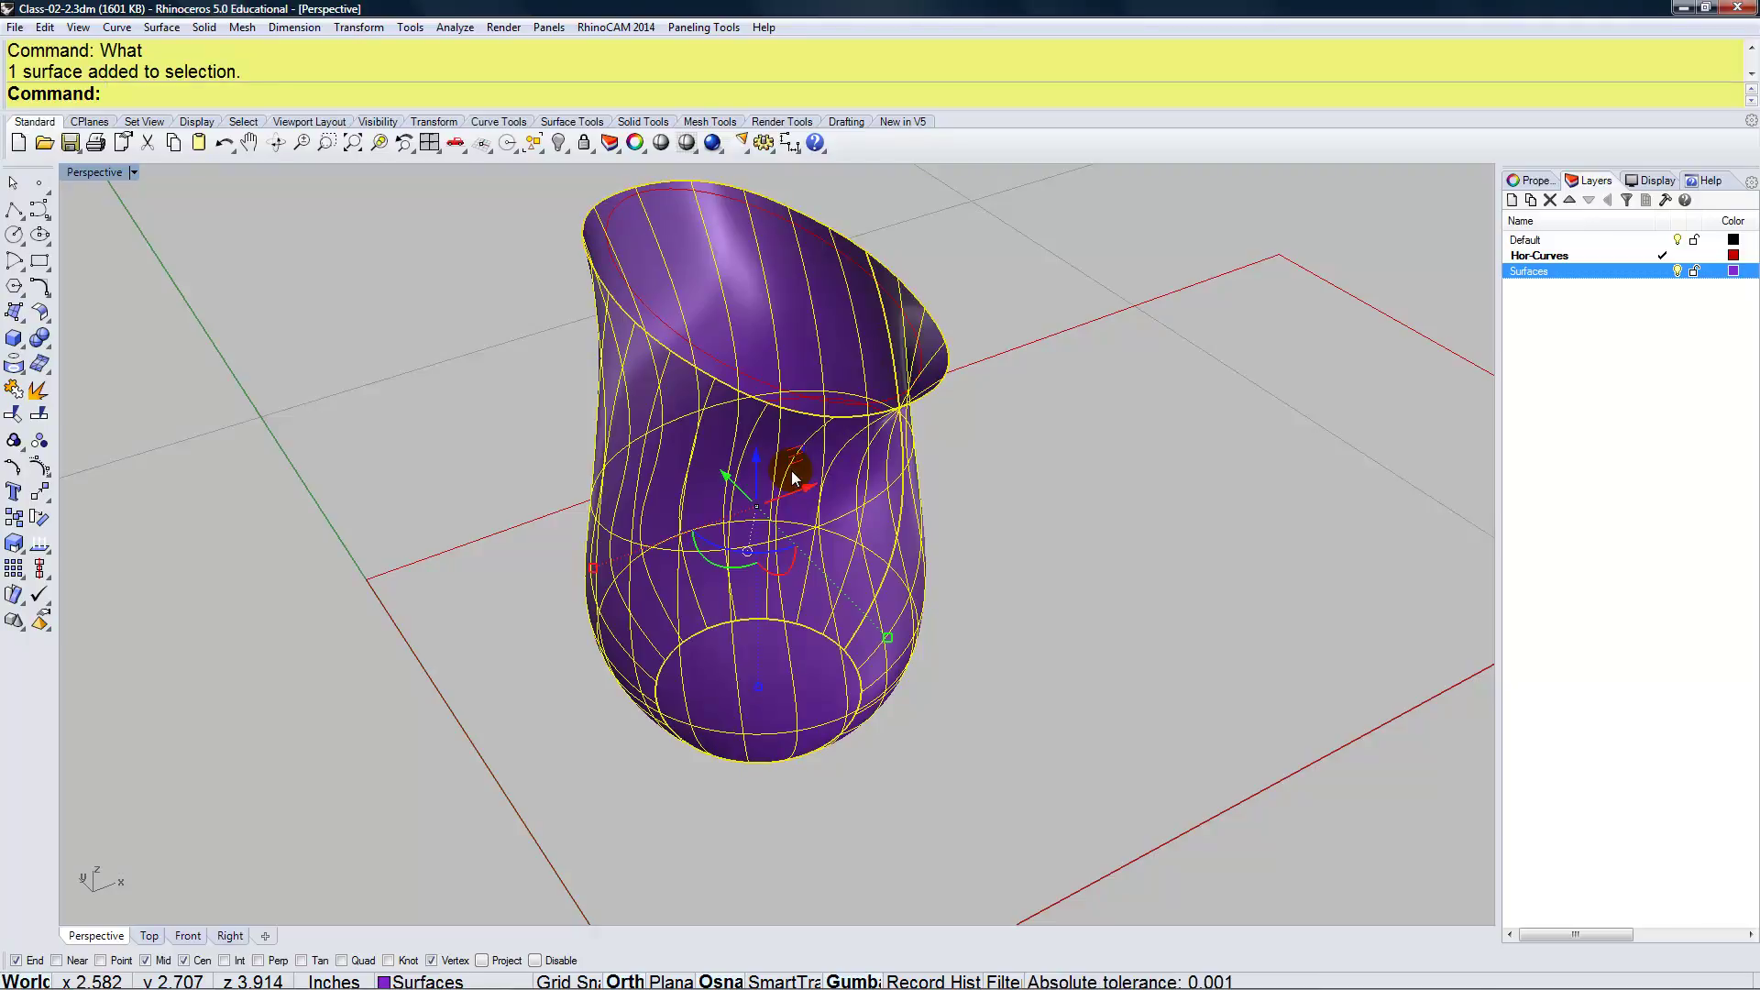
{"action": "left_click", "coordinate": [1060, 480]}
Hide everything except the lofted surface by inverting its selection
{"action": "right_click_drag", "start_coordinate": [870, 608], "coordinate": [854, 587]}
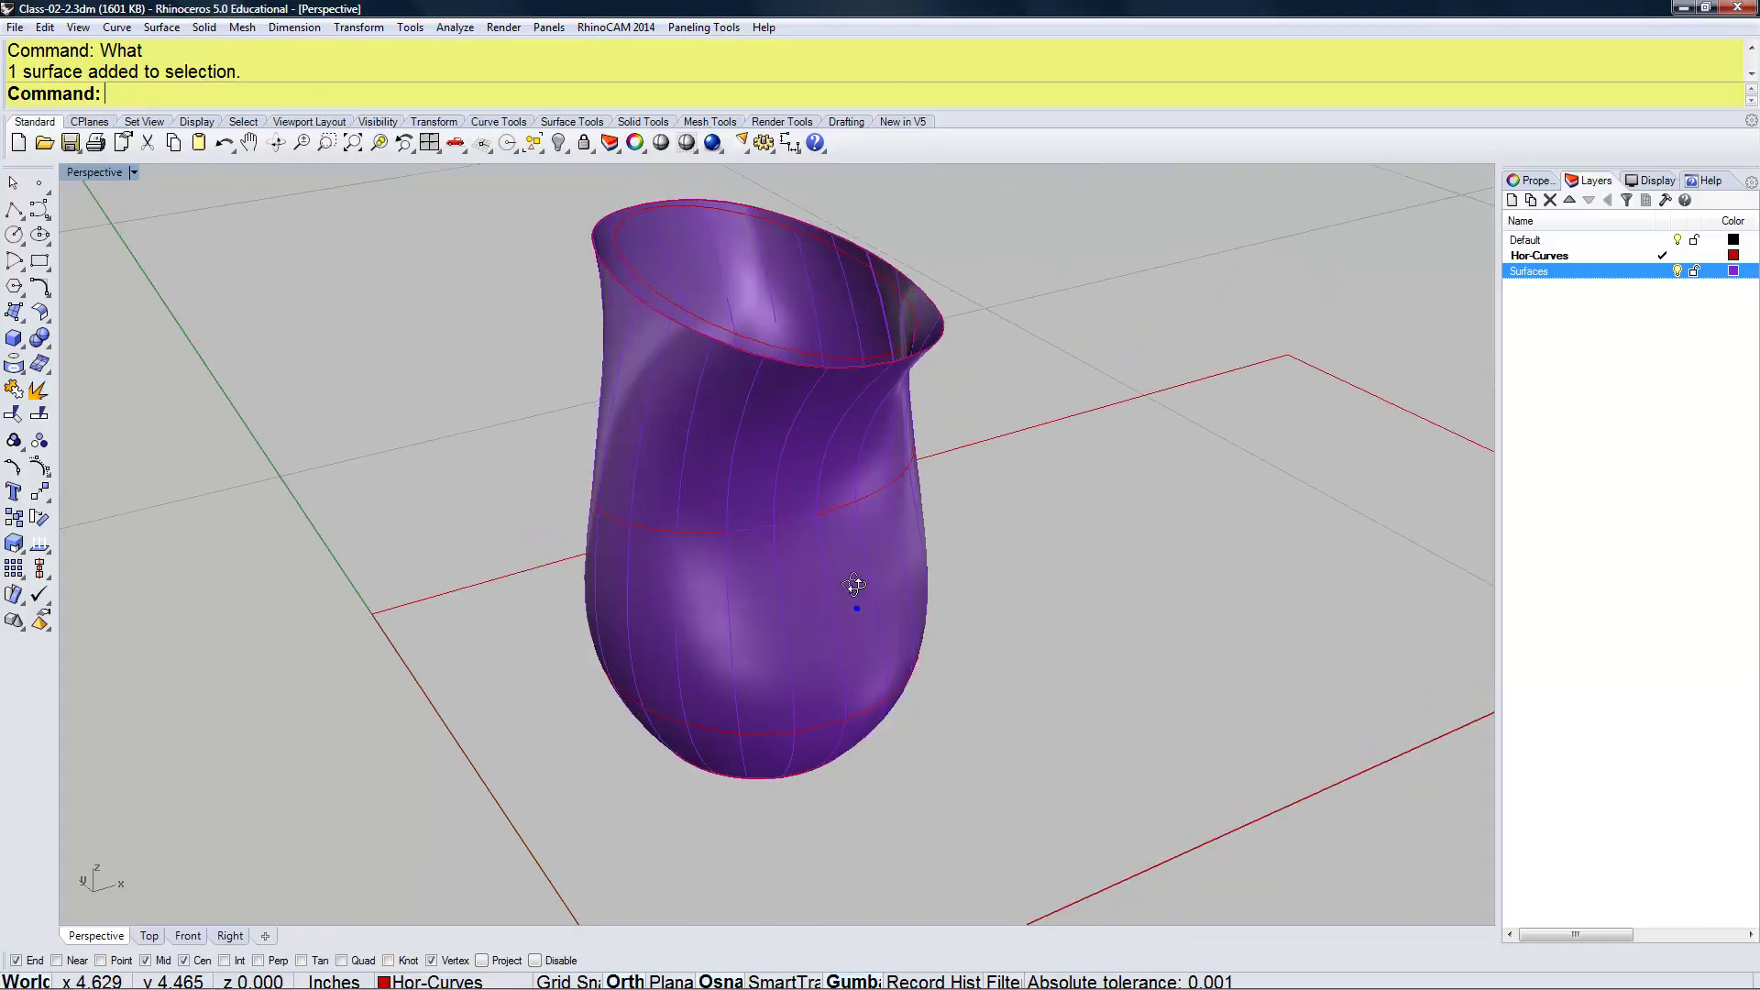
{"action": "left_click", "coordinate": [855, 587]}
{"action": "type", "text": "Invert"}
{"action": "key", "text": "Return"}
{"action": "type", "text": "Hide"}
{"action": "key", "text": "Return"}
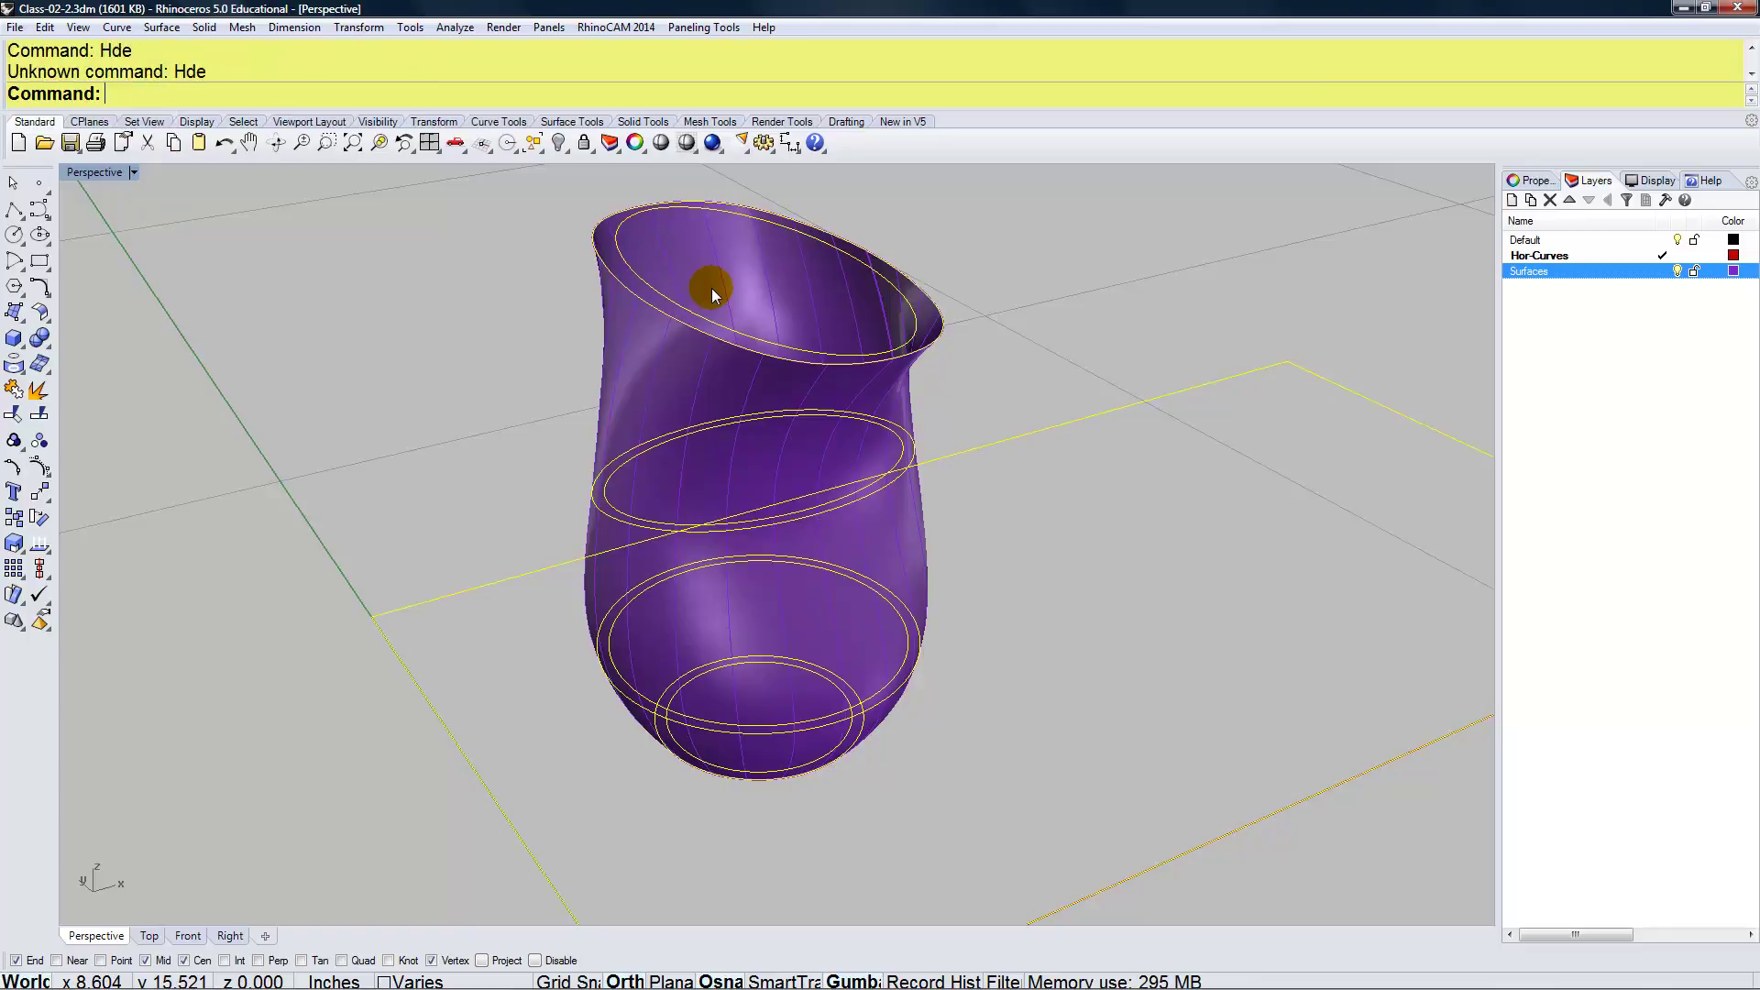
{"action": "type", "text": "Hide"}
{"action": "key", "text": "Return"}
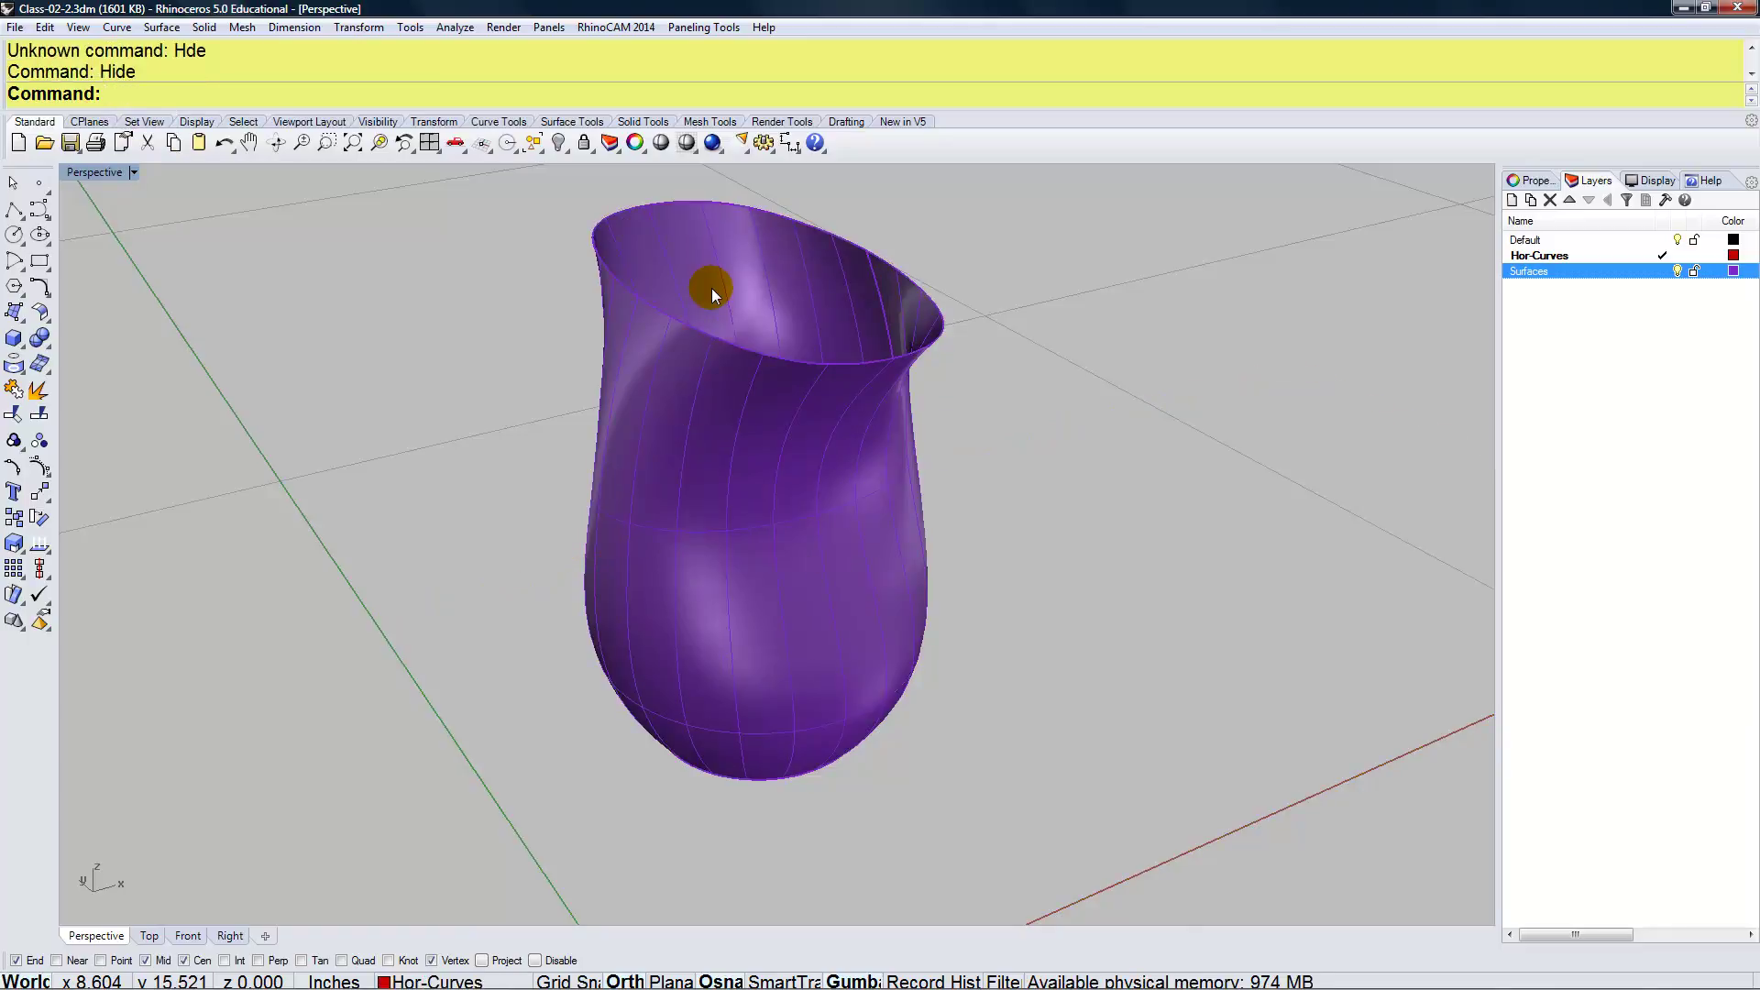
{"action": "mouse_move", "coordinate": [715, 452]}
{"action": "right_mouse_down"}
{"action": "mouse_move", "coordinate": [712, 412]}
{"action": "mouse_move", "coordinate": [660, 397]}
{"action": "mouse_move", "coordinate": [660, 444]}
{"action": "mouse_move", "coordinate": [738, 461]}
{"action": "right_mouse_up"}
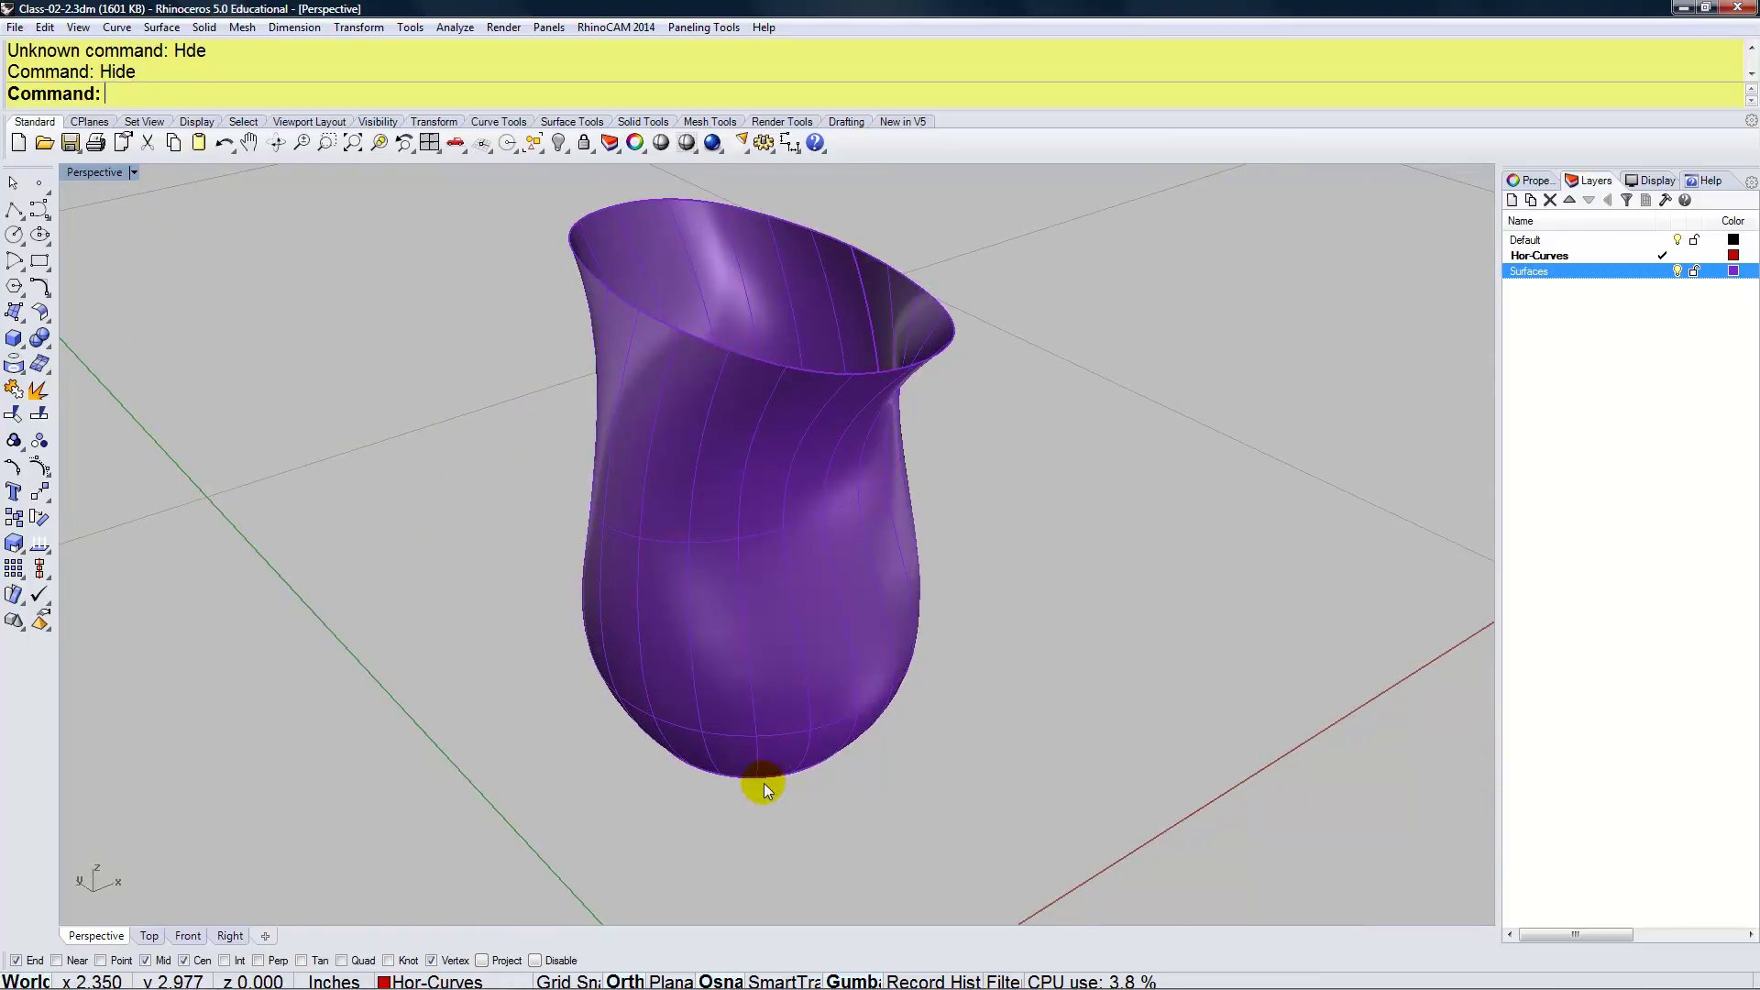
{"action": "left_click", "coordinate": [770, 741]}
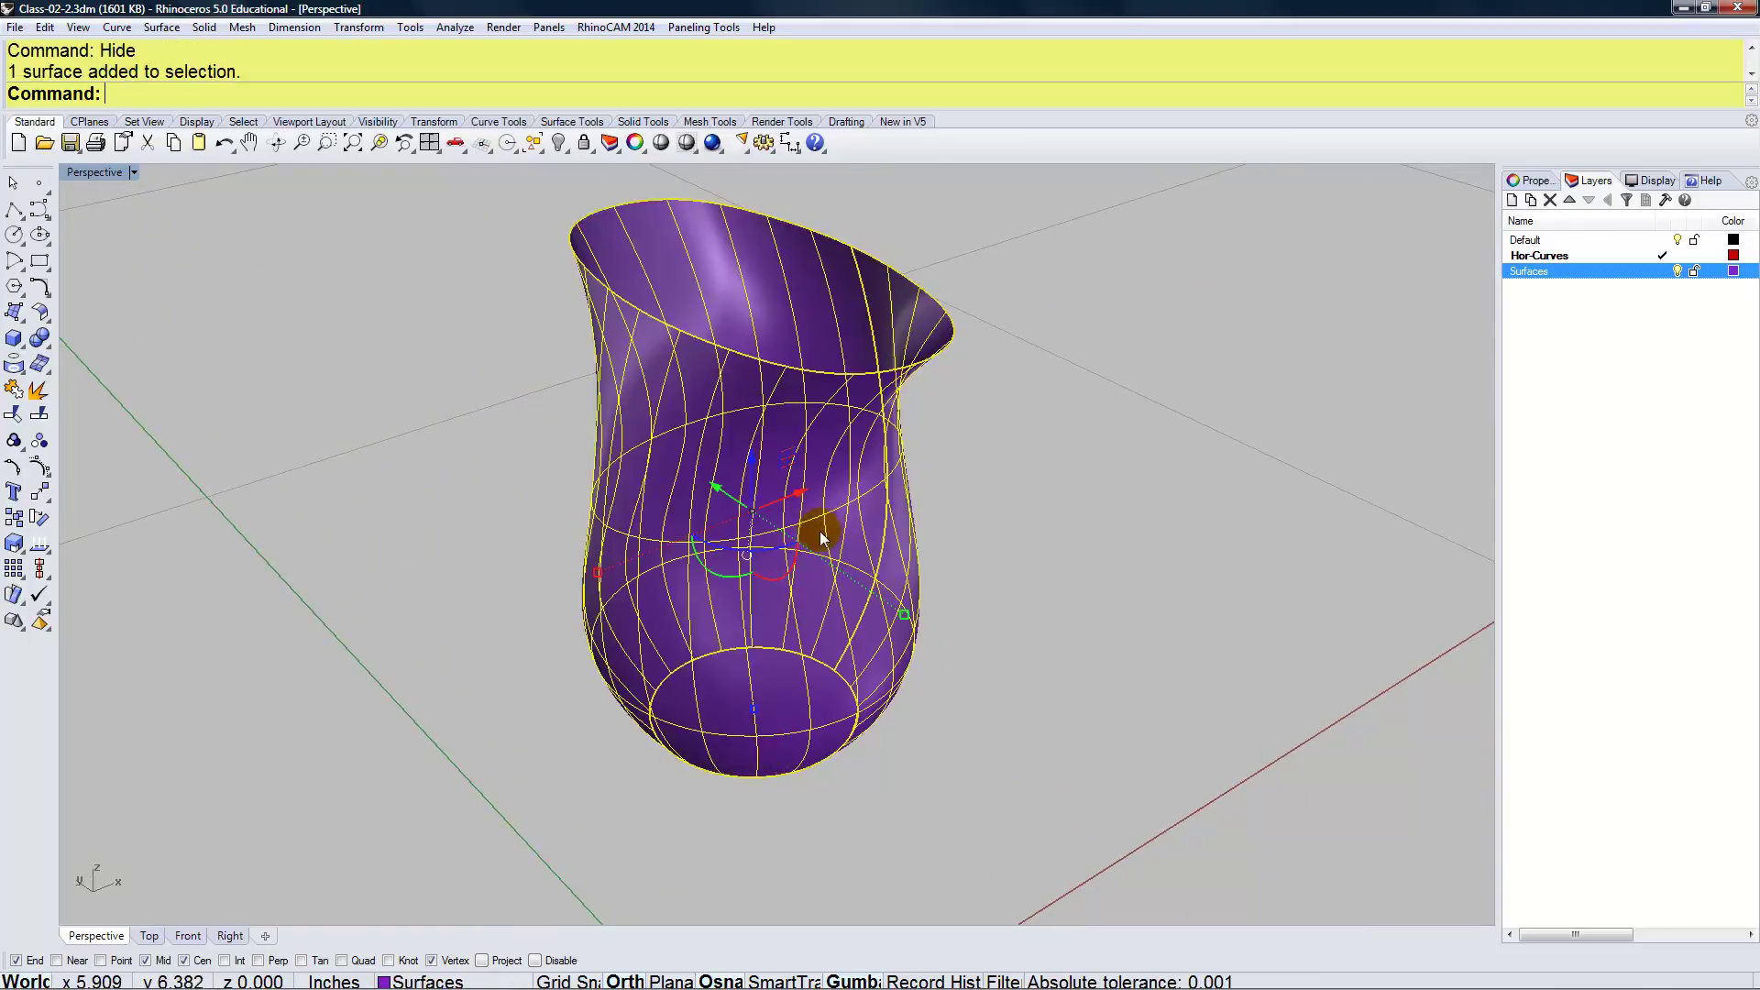
{"action": "left_click", "coordinate": [944, 569]}
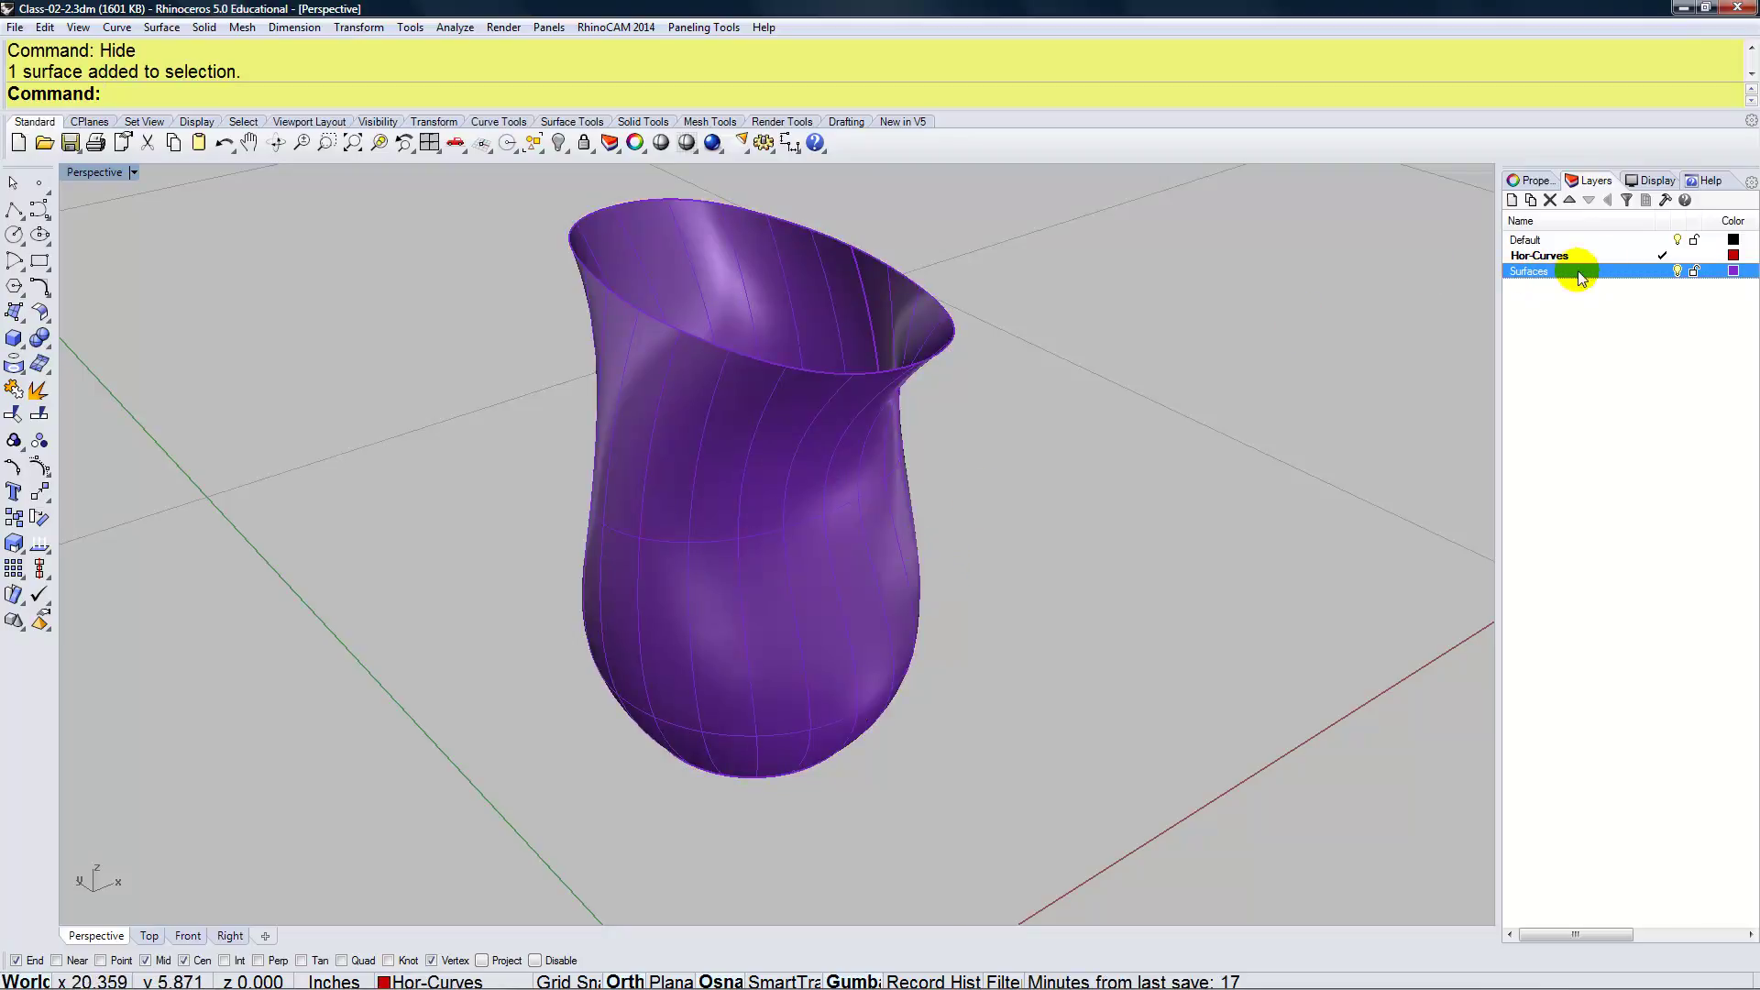
Make Surfaces the current layer and rebuild the lofted surface with 10 U and 8 V points at degree 3
{"action": "left_click", "coordinate": [1606, 267]}
{"action": "left_click", "coordinate": [801, 486]}
{"action": "type", "text": "Rebuild"}
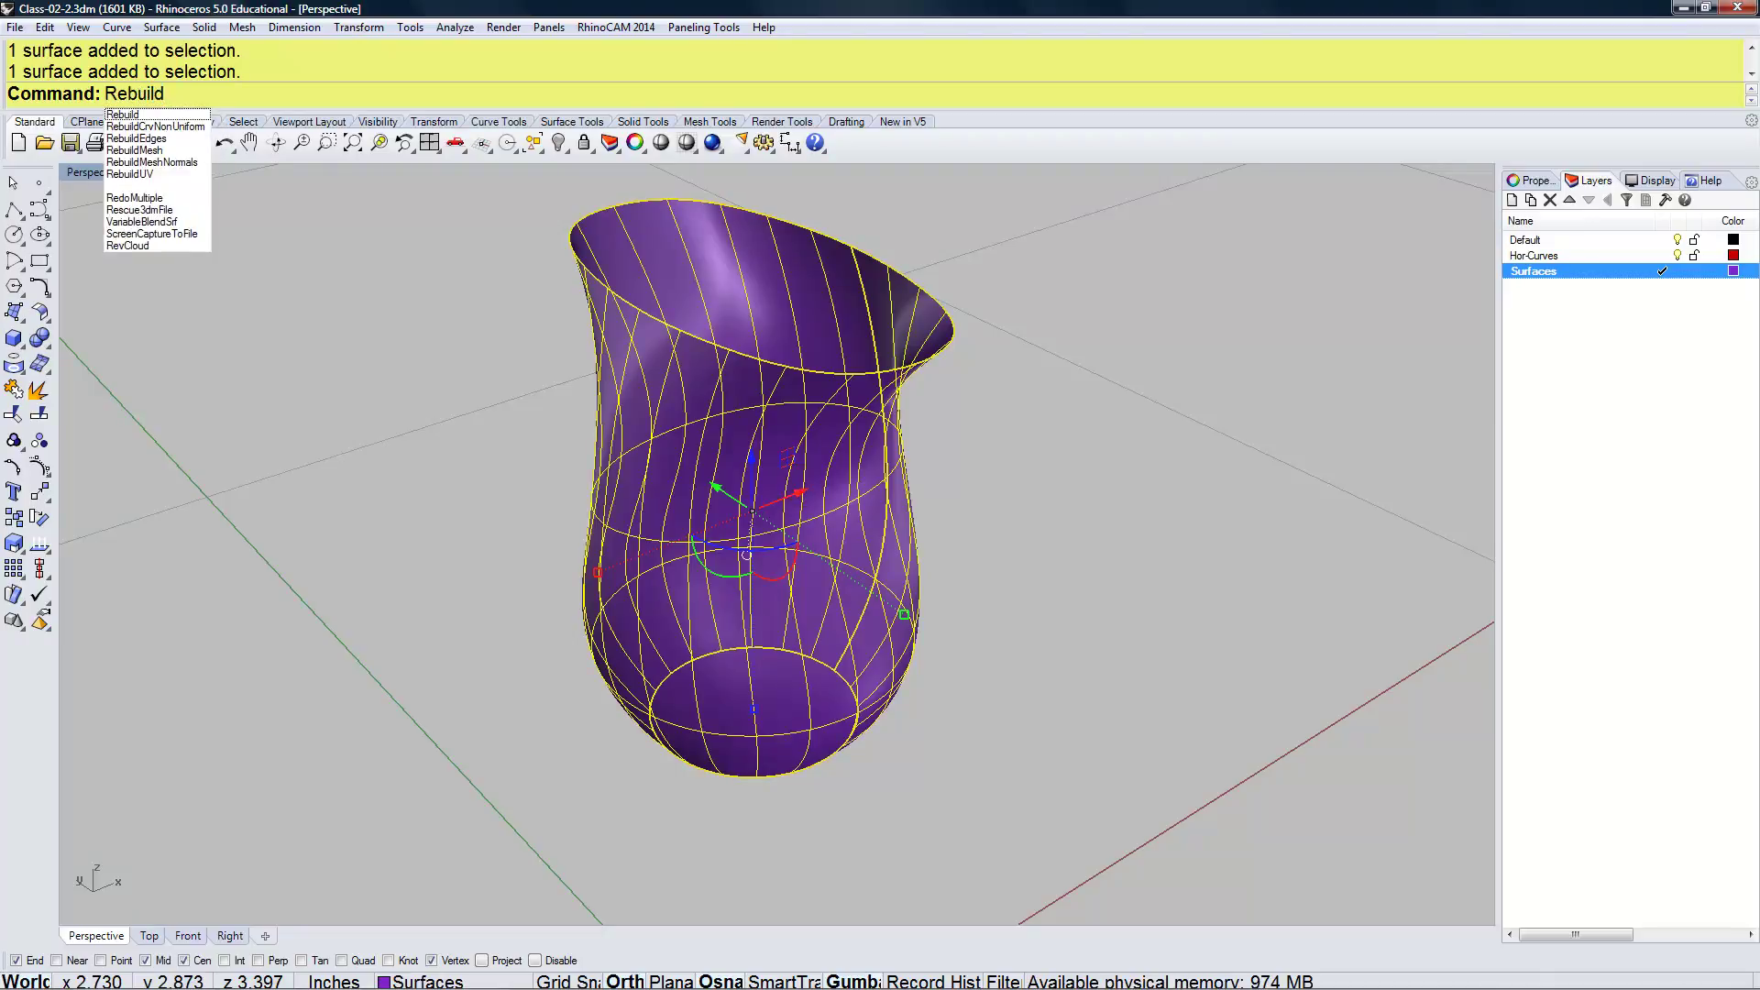
{"action": "key", "text": "Return"}
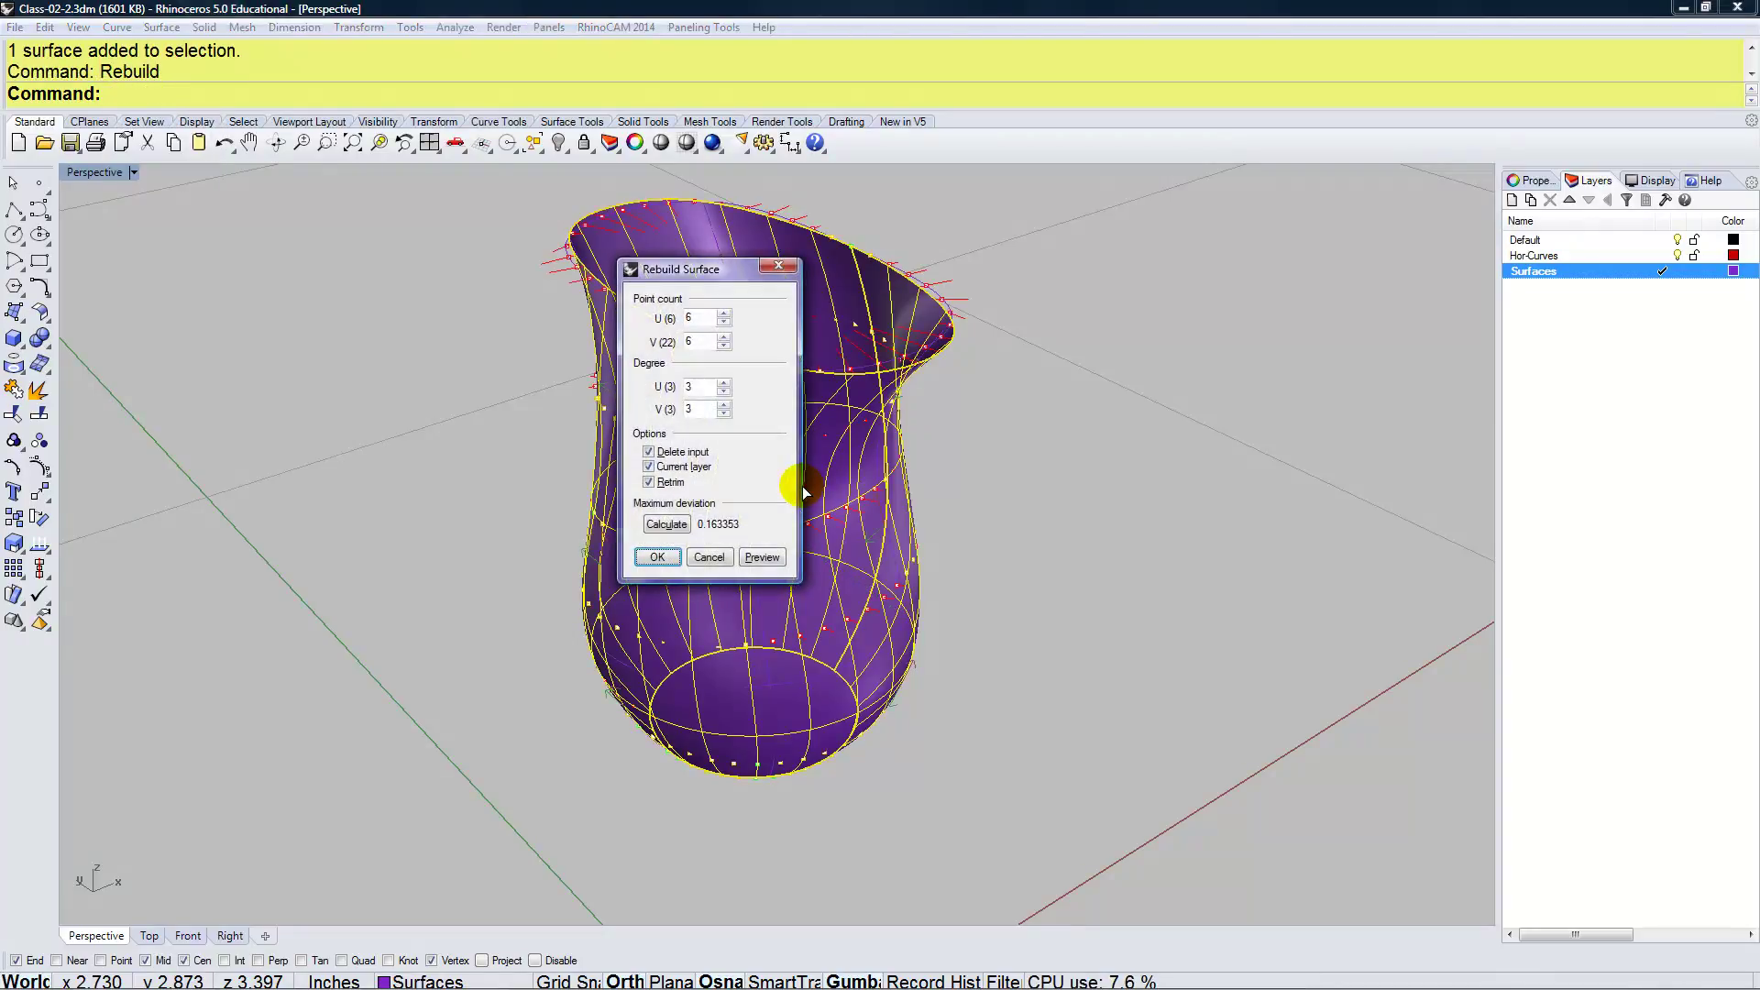
{"action": "left_click_drag", "start_coordinate": [696, 268], "coordinate": [1079, 331]}
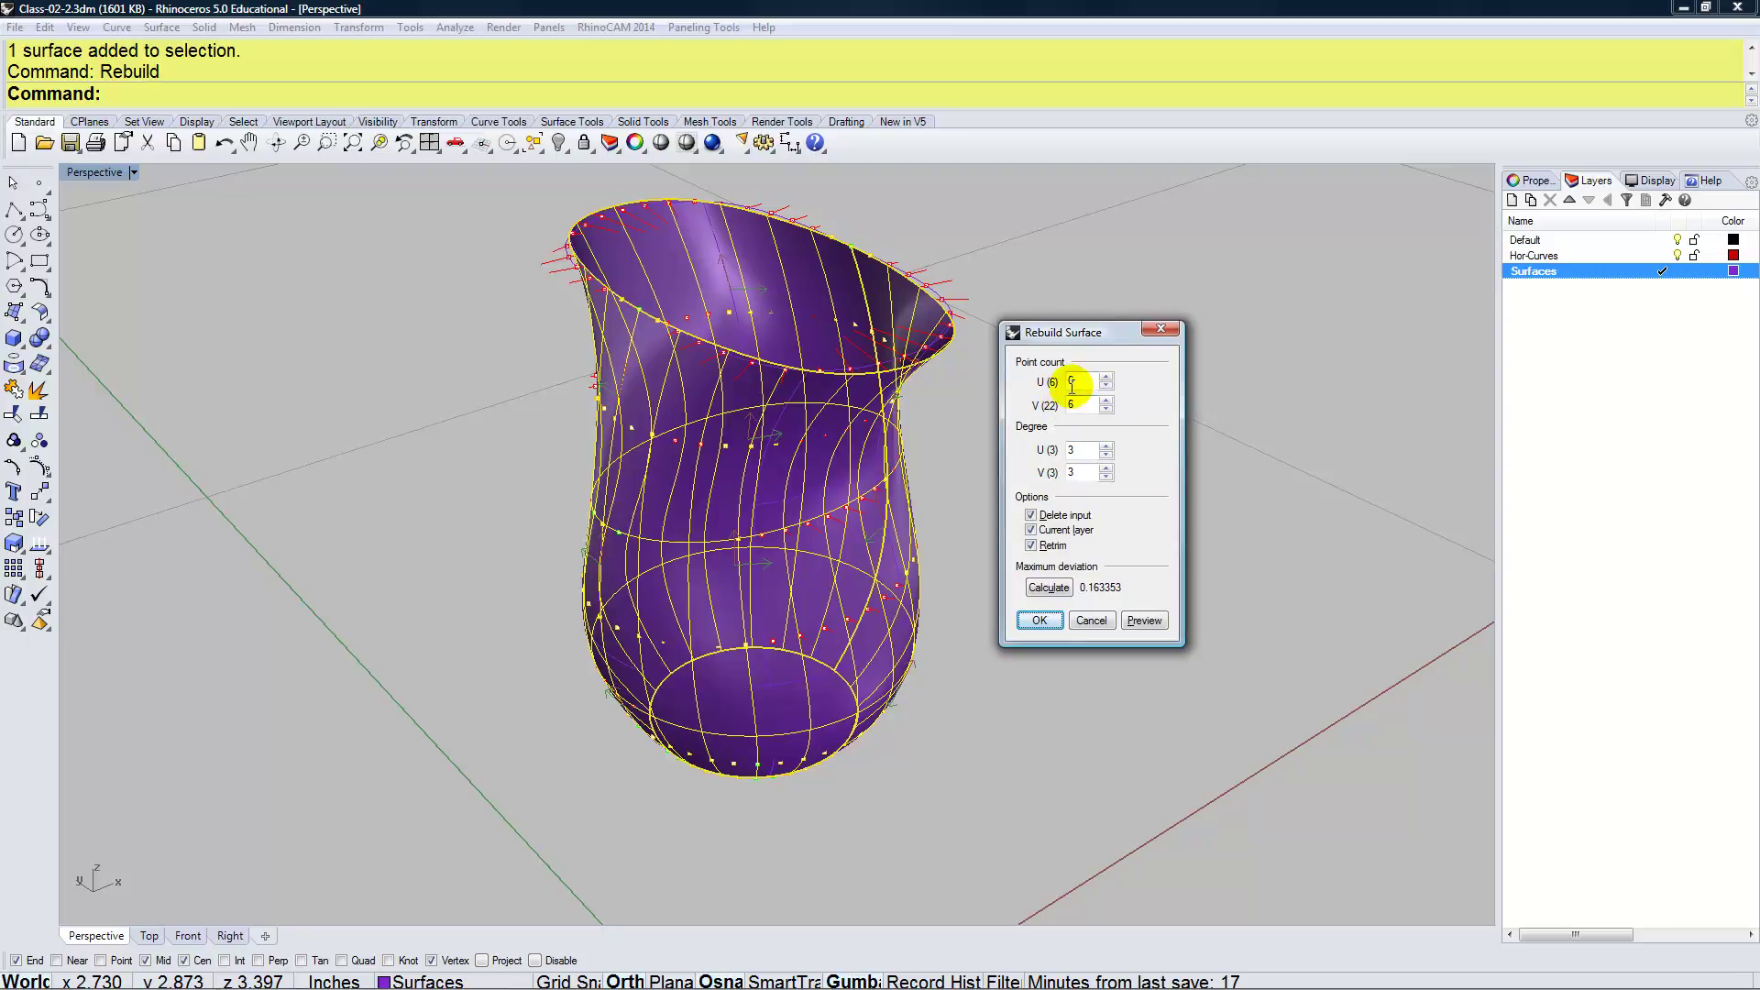
{"action": "left_click_drag", "start_coordinate": [1072, 381], "coordinate": [1044, 391]}
{"action": "type", "text": "10"}
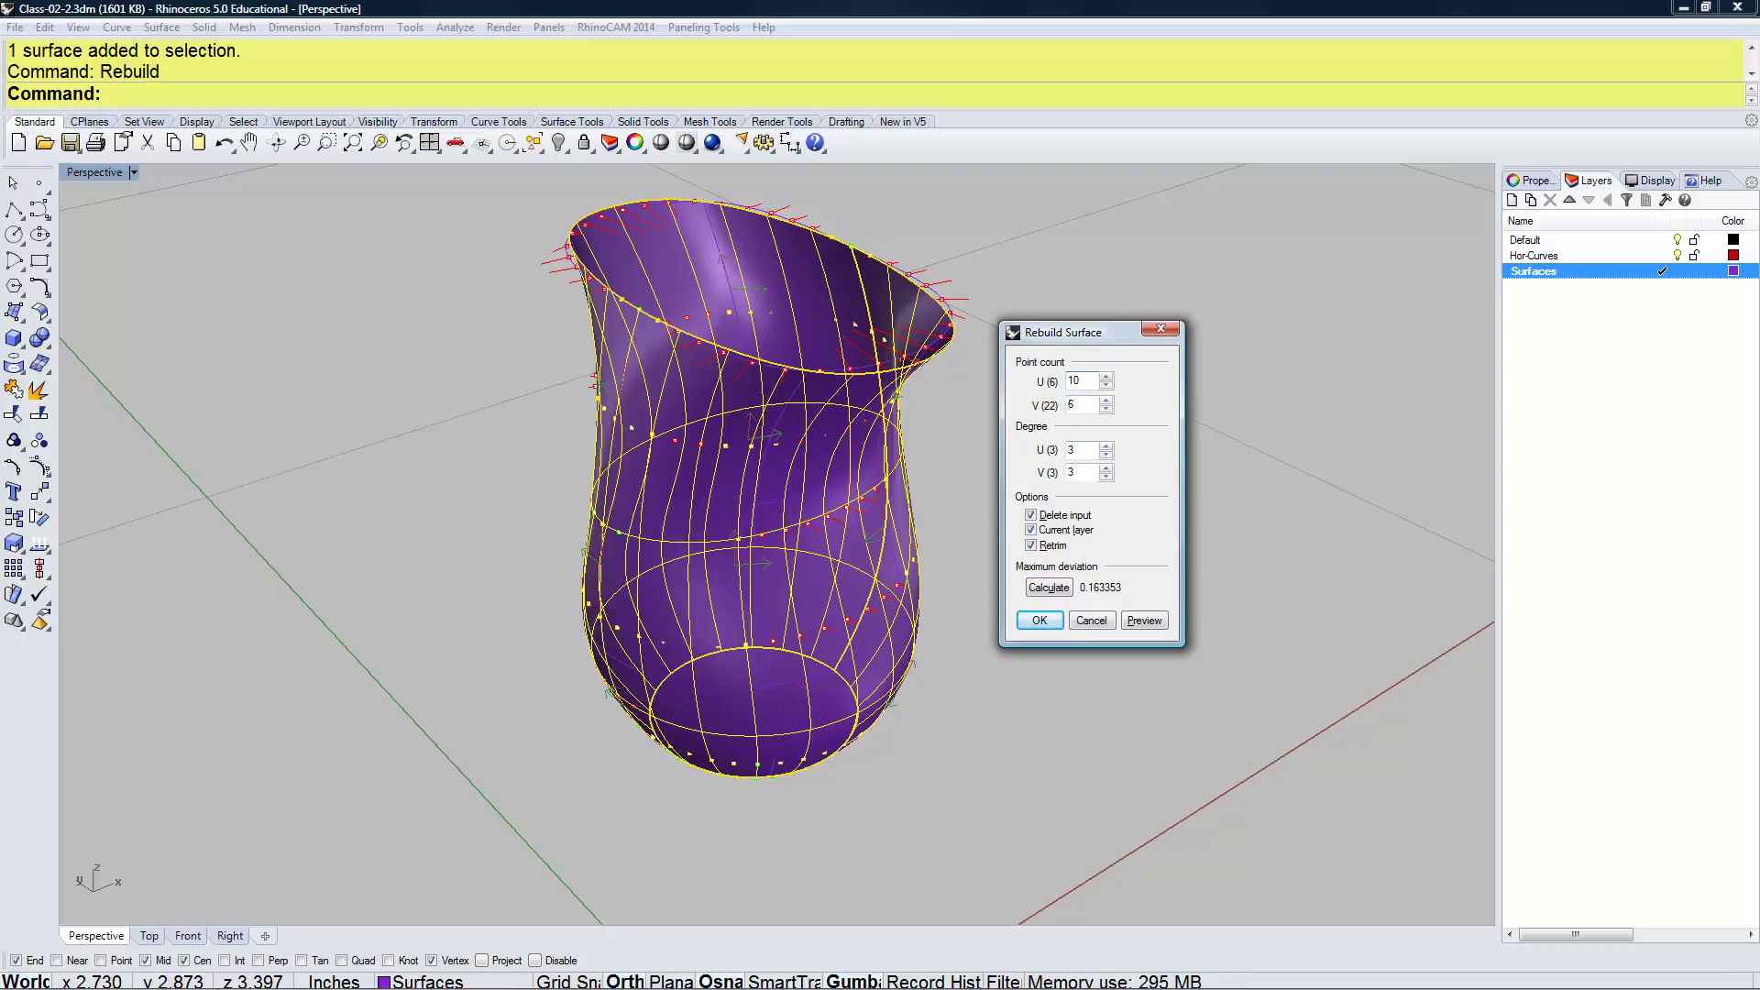
{"action": "left_click_drag", "start_coordinate": [1072, 405], "coordinate": [1051, 415]}
{"action": "type", "text": "8"}
{"action": "left_click", "coordinate": [1144, 622]}
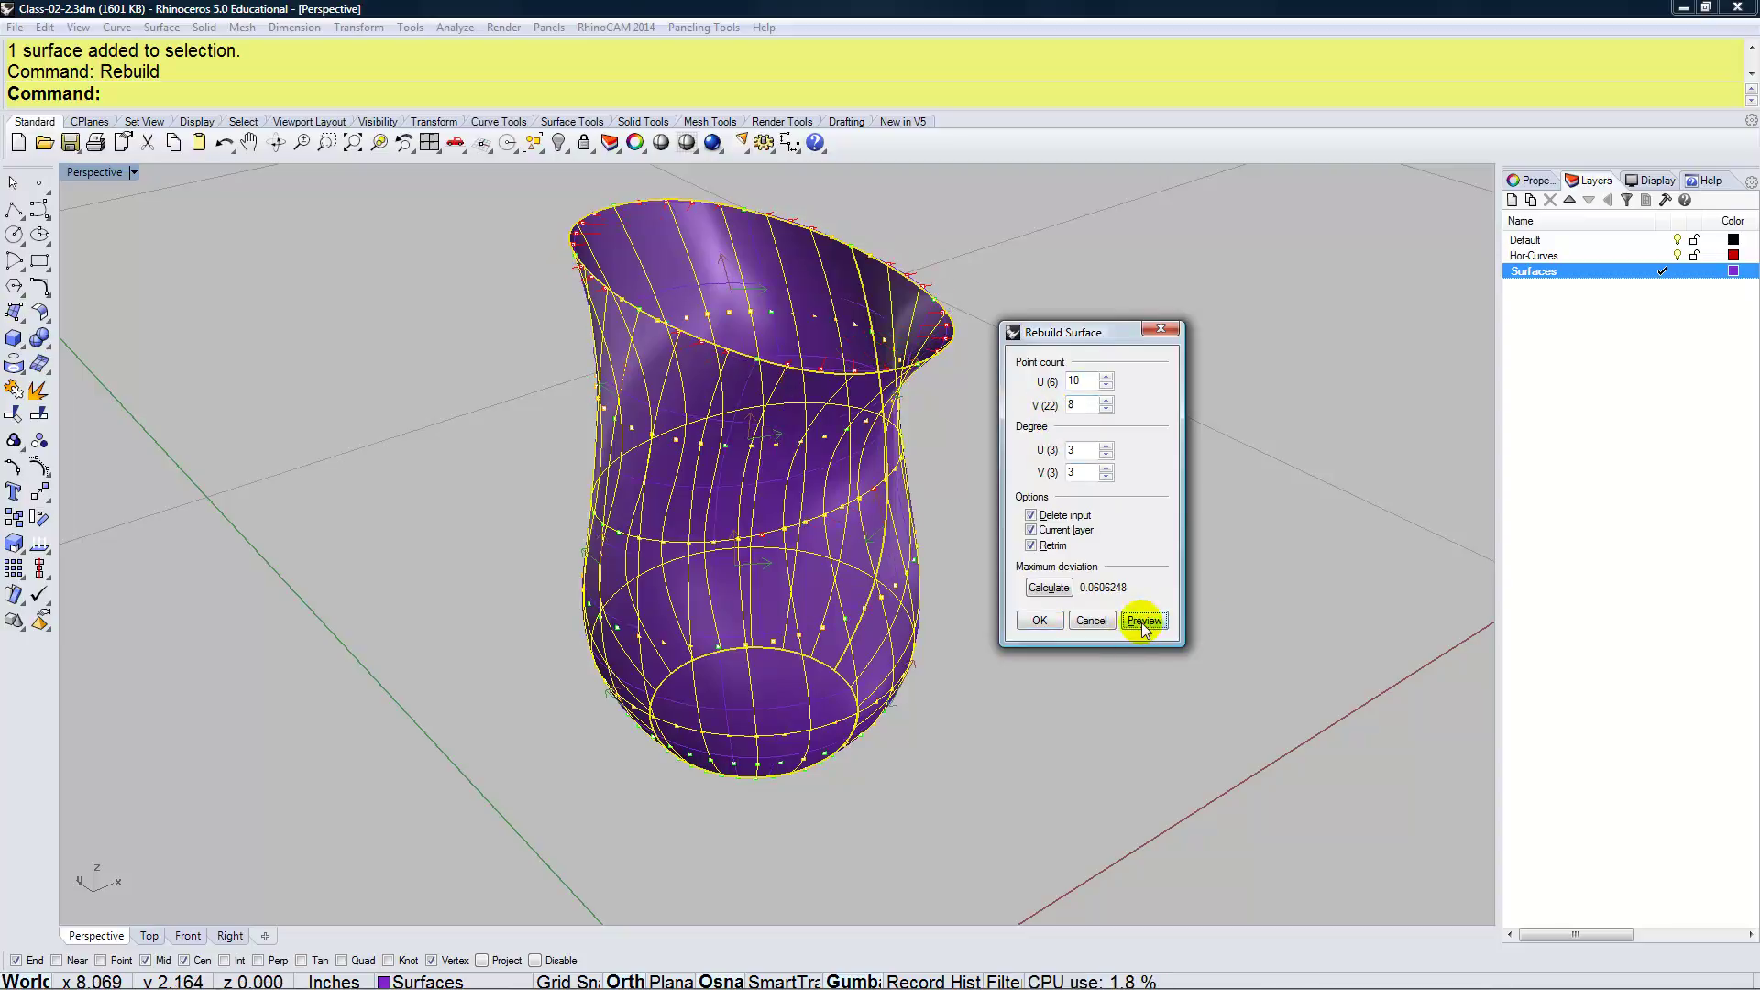
{"action": "left_click", "coordinate": [1142, 623]}
{"action": "left_click", "coordinate": [1056, 621]}
{"action": "mouse_move", "coordinate": [1047, 636]}
{"action": "right_mouse_down"}
{"action": "mouse_move", "coordinate": [987, 608]}
{"action": "mouse_move", "coordinate": [1057, 609]}
{"action": "mouse_move", "coordinate": [1048, 662]}
{"action": "right_mouse_up"}
{"action": "mouse_move", "coordinate": [969, 559]}
{"action": "right_mouse_down"}
{"action": "mouse_move", "coordinate": [786, 504]}
{"action": "mouse_move", "coordinate": [711, 523]}
{"action": "mouse_move", "coordinate": [806, 475]}
{"action": "mouse_move", "coordinate": [924, 557]}
{"action": "mouse_move", "coordinate": [982, 554]}
{"action": "right_mouse_up"}
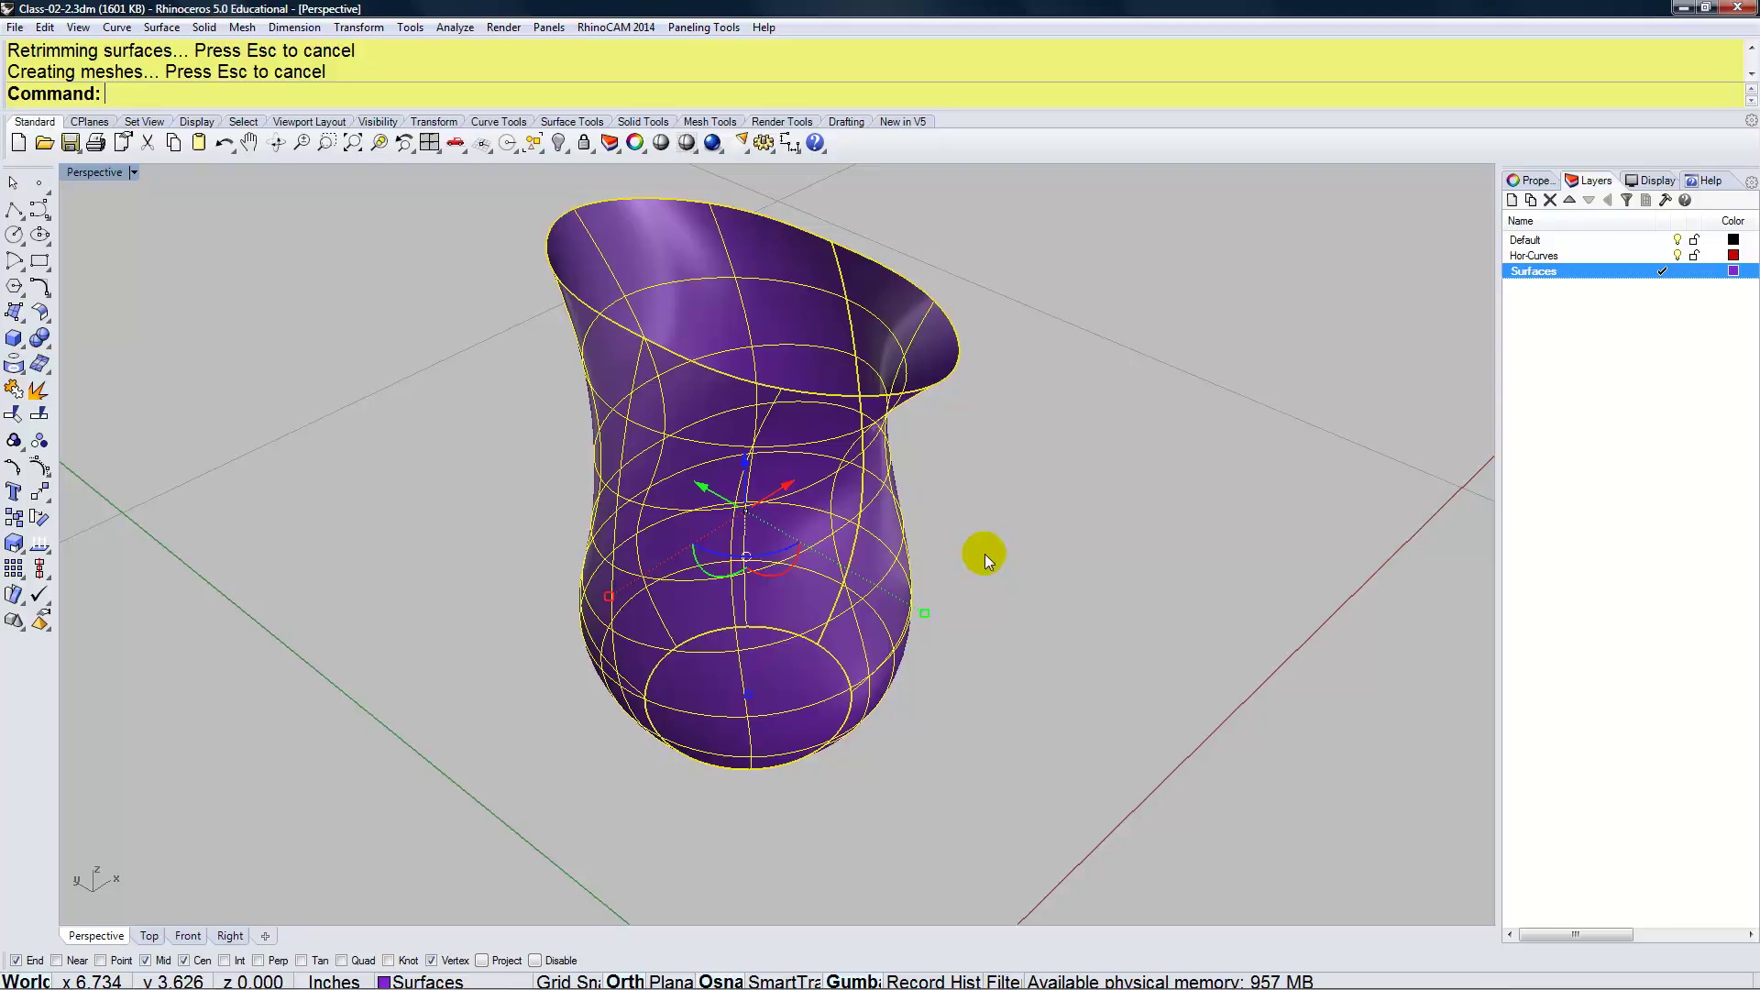
{"action": "right_click_drag", "start_coordinate": [977, 559], "coordinate": [970, 555]}
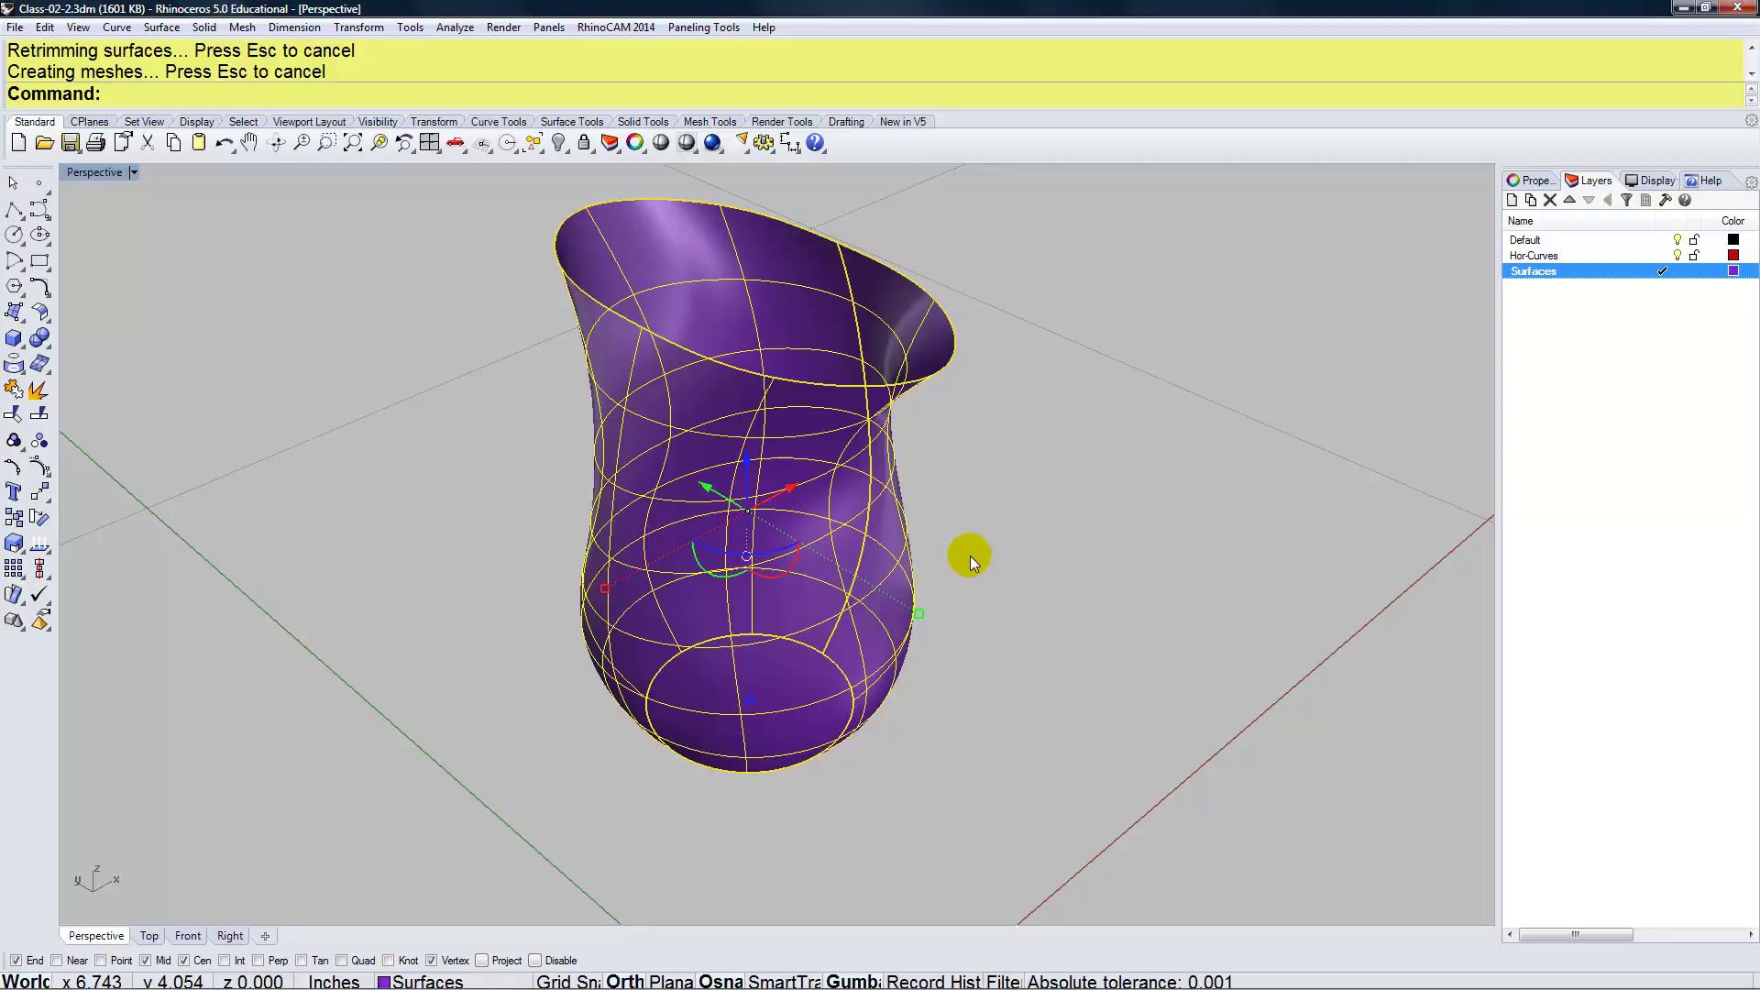
{"action": "mouse_move", "coordinate": [1012, 553]}
{"action": "right_mouse_down"}
{"action": "mouse_move", "coordinate": [955, 547]}
{"action": "mouse_move", "coordinate": [1010, 576]}
{"action": "right_mouse_up"}
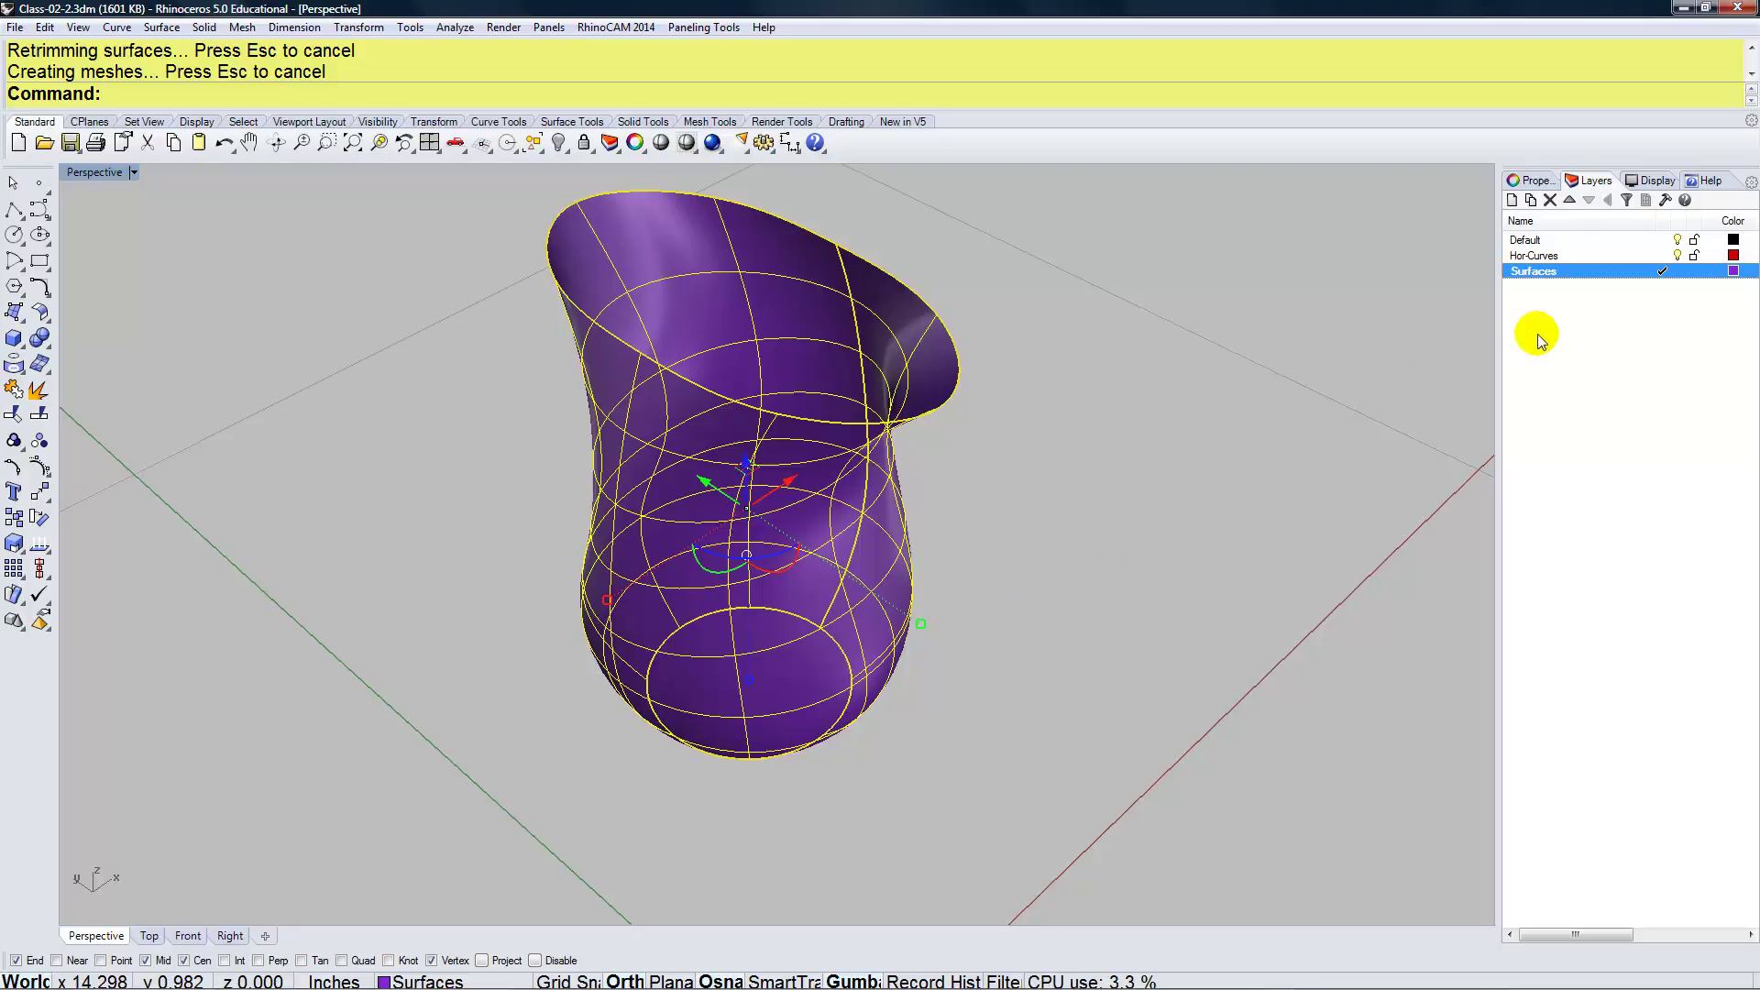
Create a new layer named Hor-Wireframe
{"action": "left_click", "coordinate": [1510, 201]}
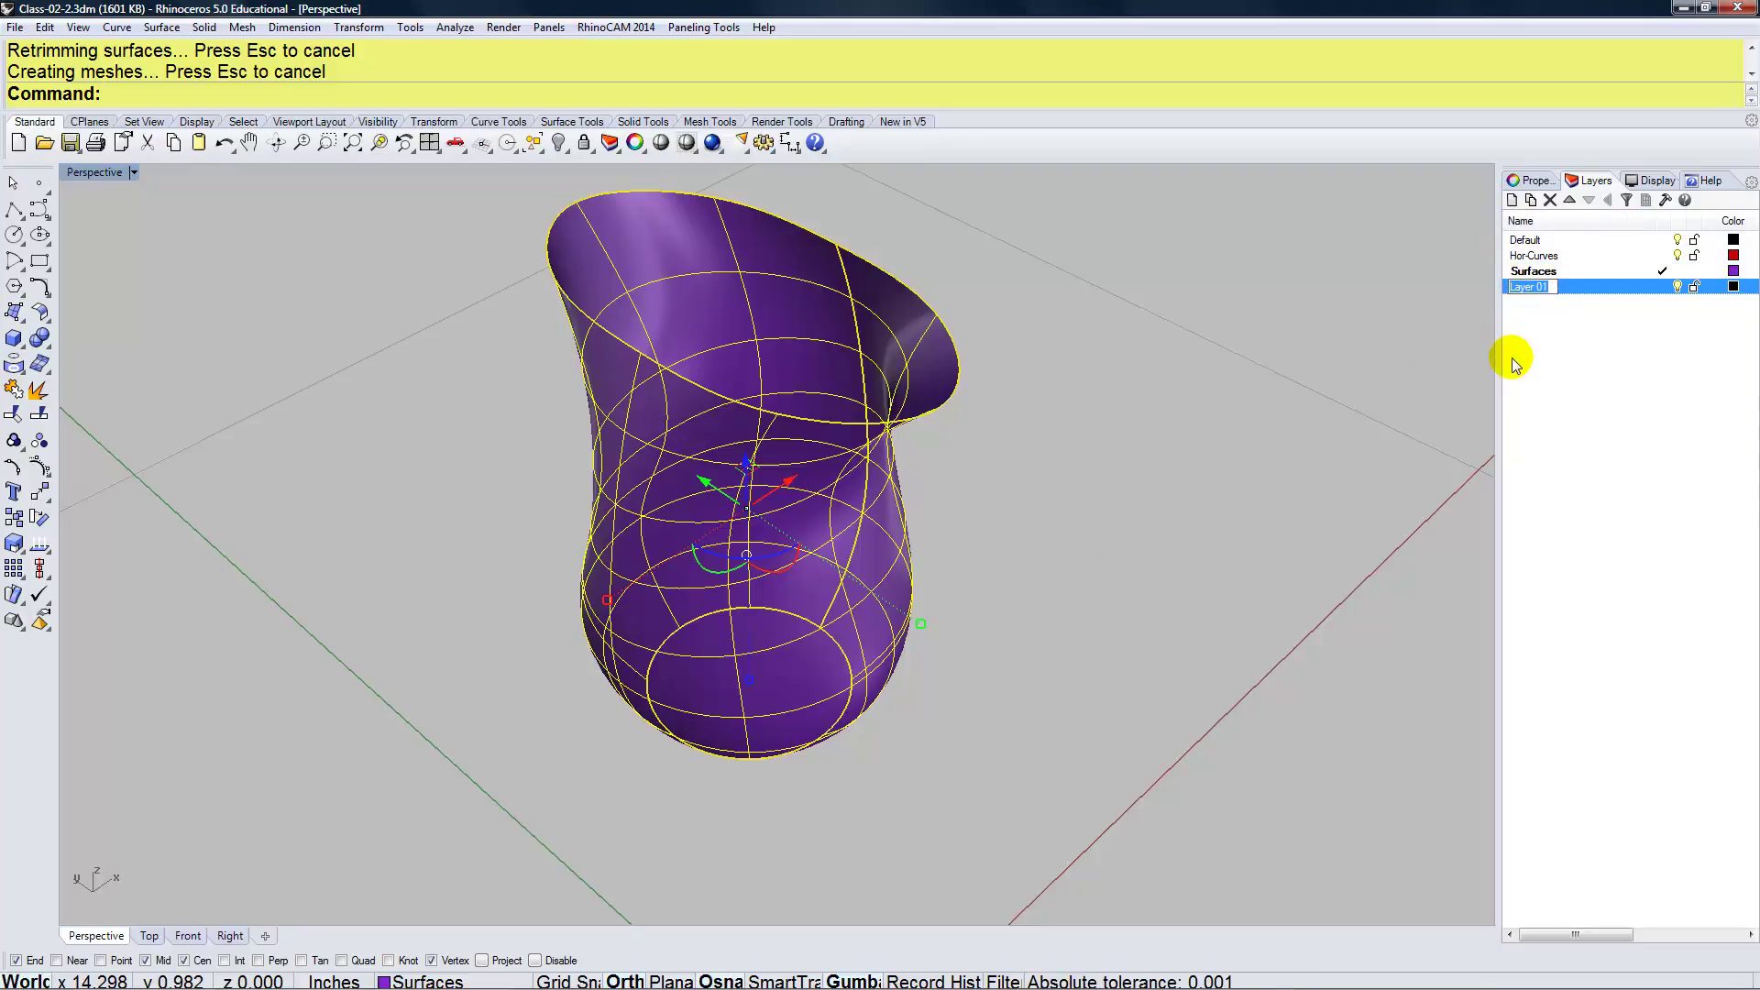
{"action": "type", "text": "Hor"}
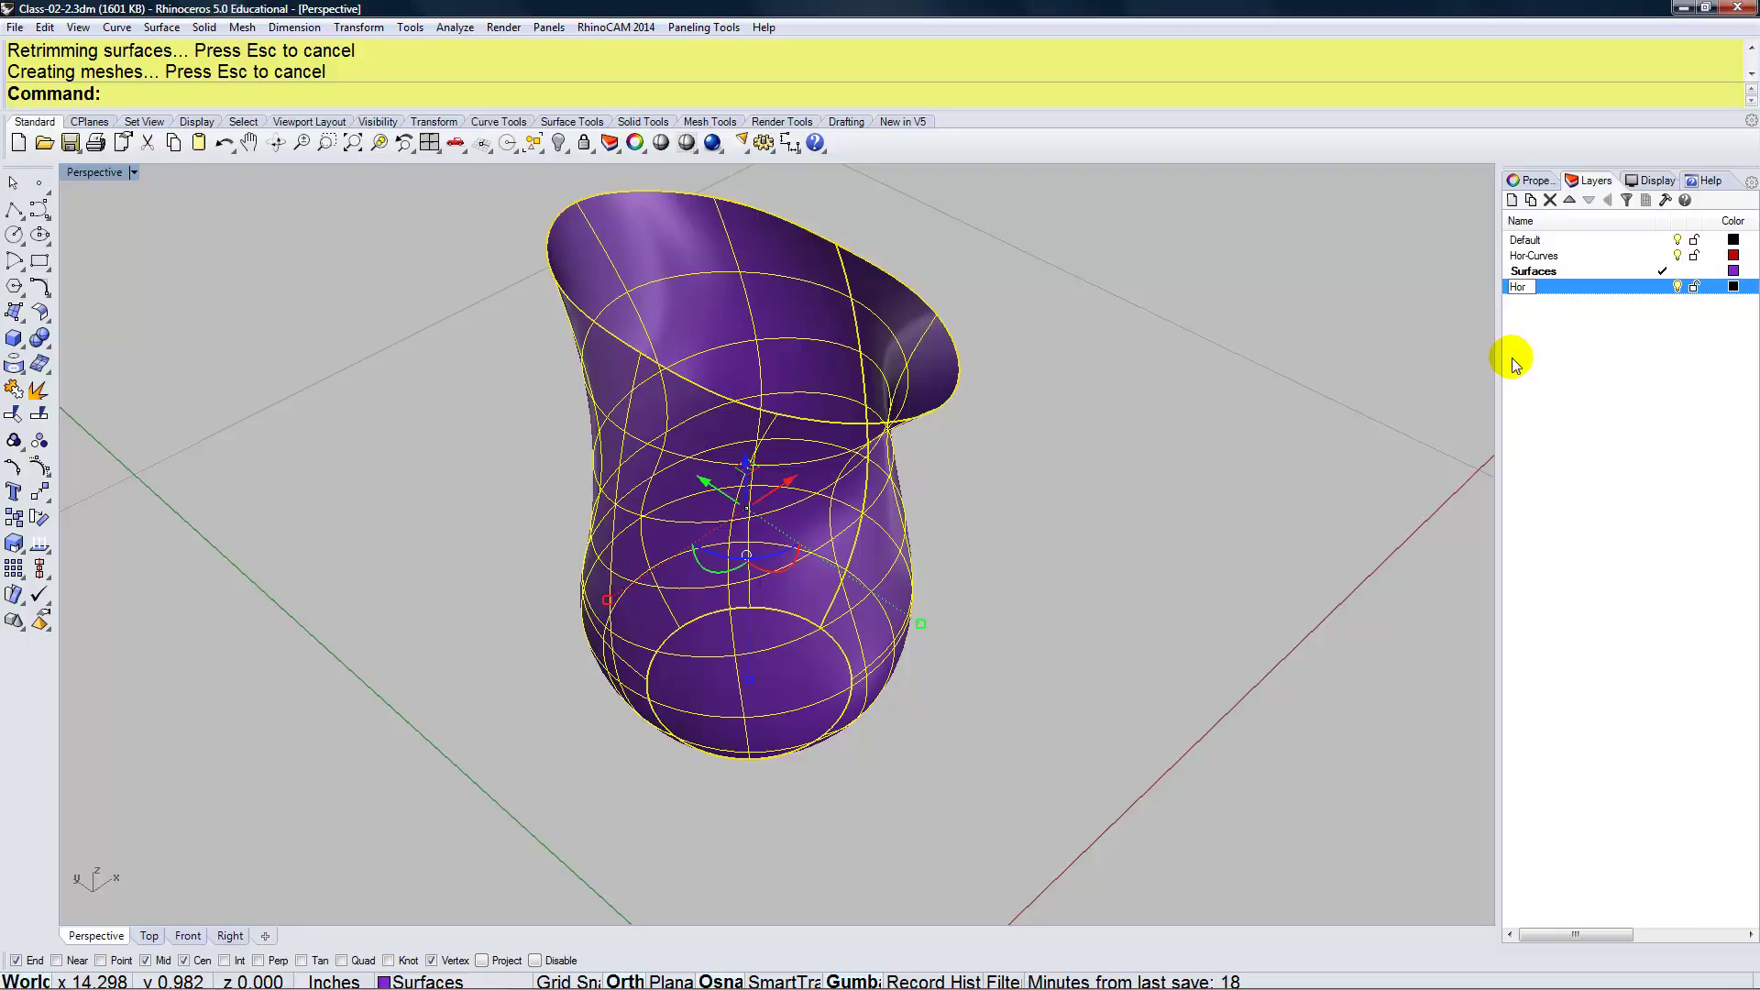
{"action": "type", "text": "-Wireframe"}
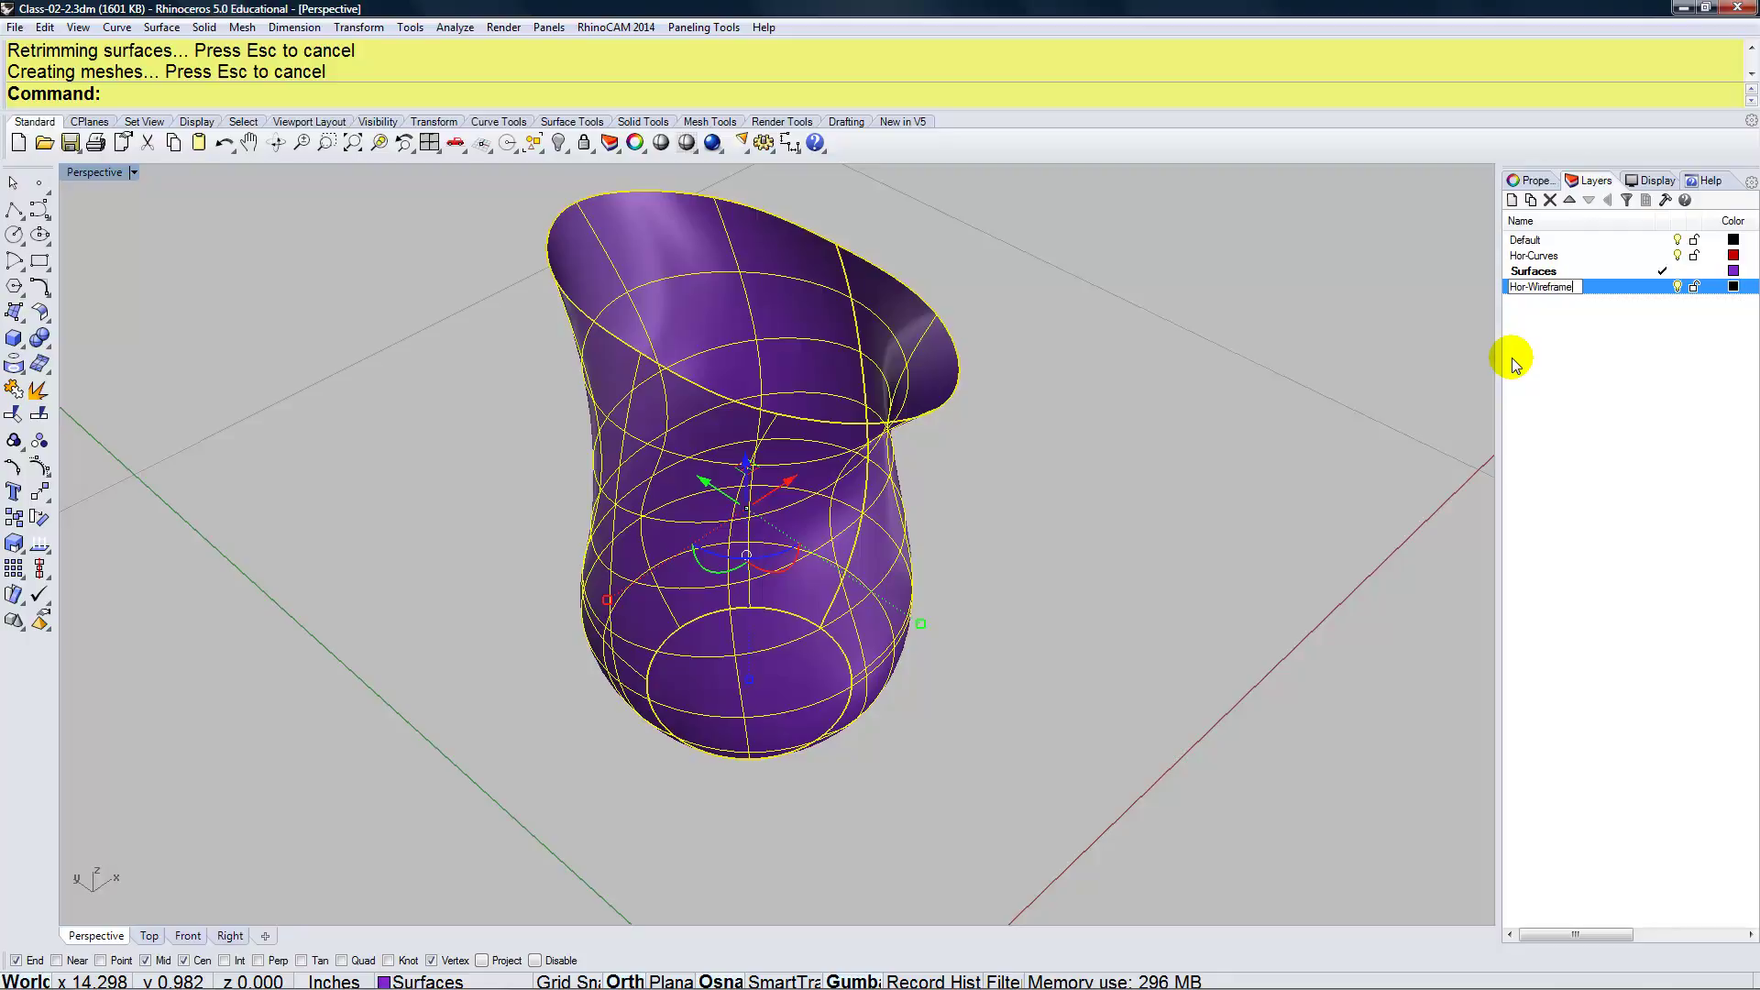
{"action": "left_click", "coordinate": [1628, 292]}
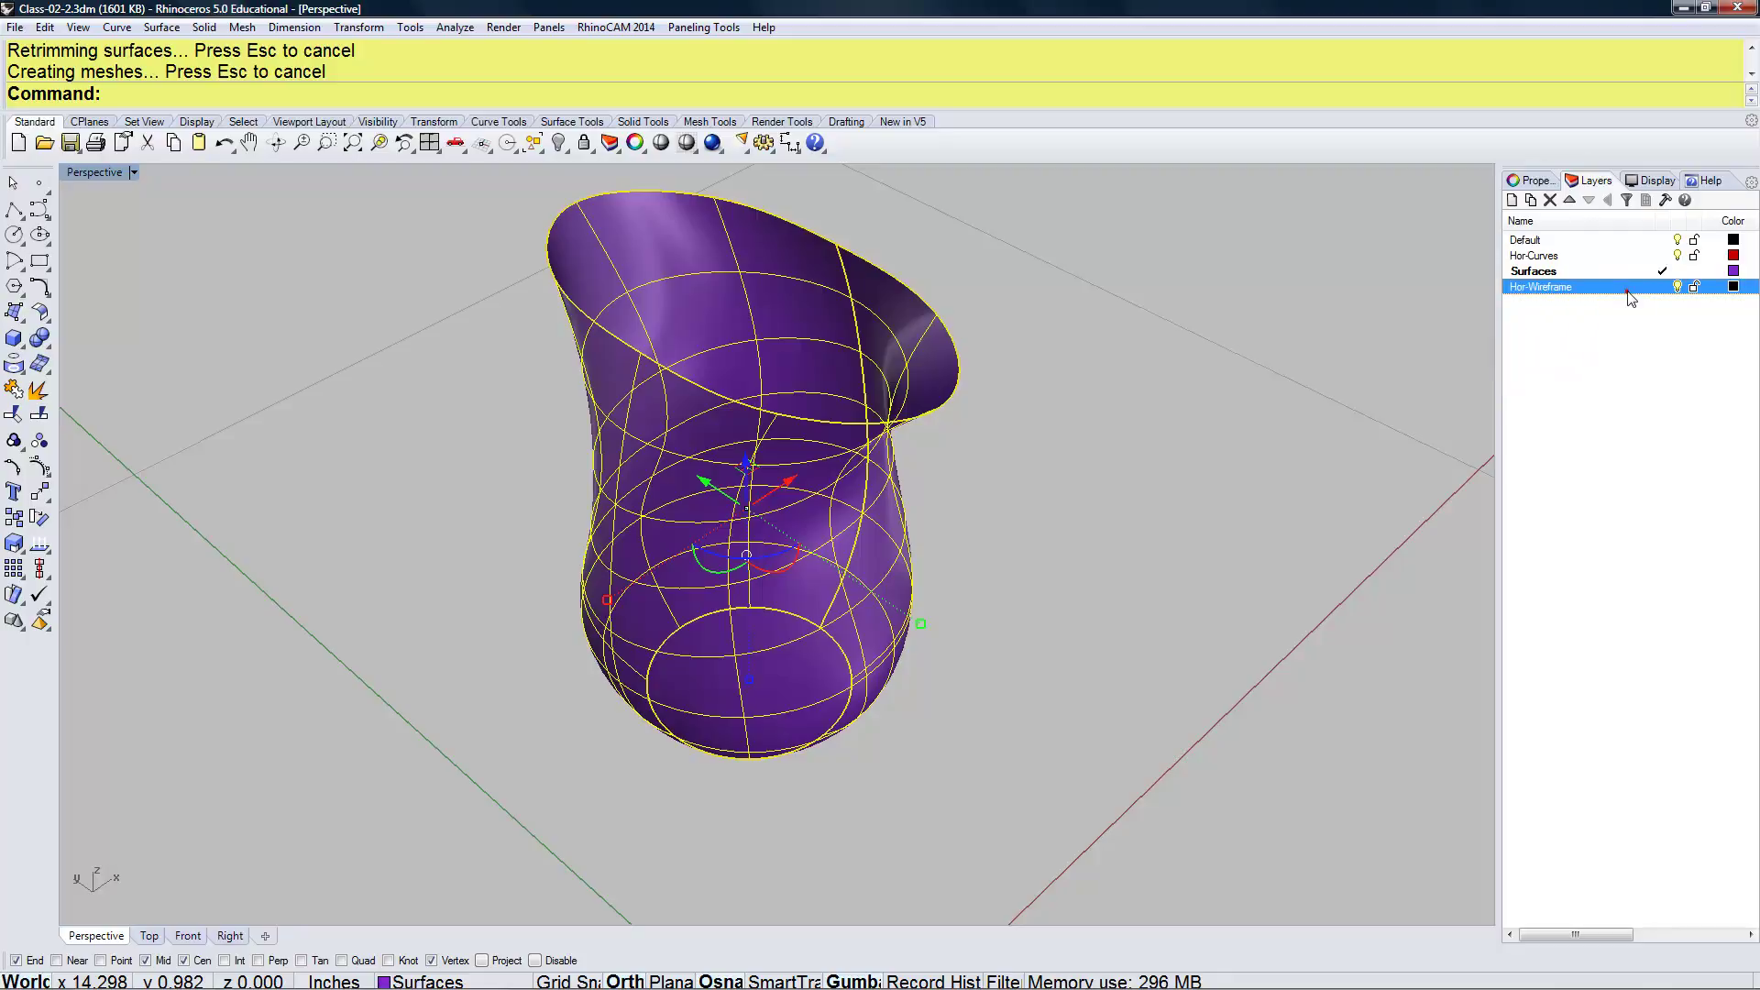
Move the Hor-Curves layer below Surfaces in the layer order and make Hor-Wireframe the current layer
{"action": "left_click", "coordinate": [1567, 255]}
{"action": "left_click", "coordinate": [1588, 201]}
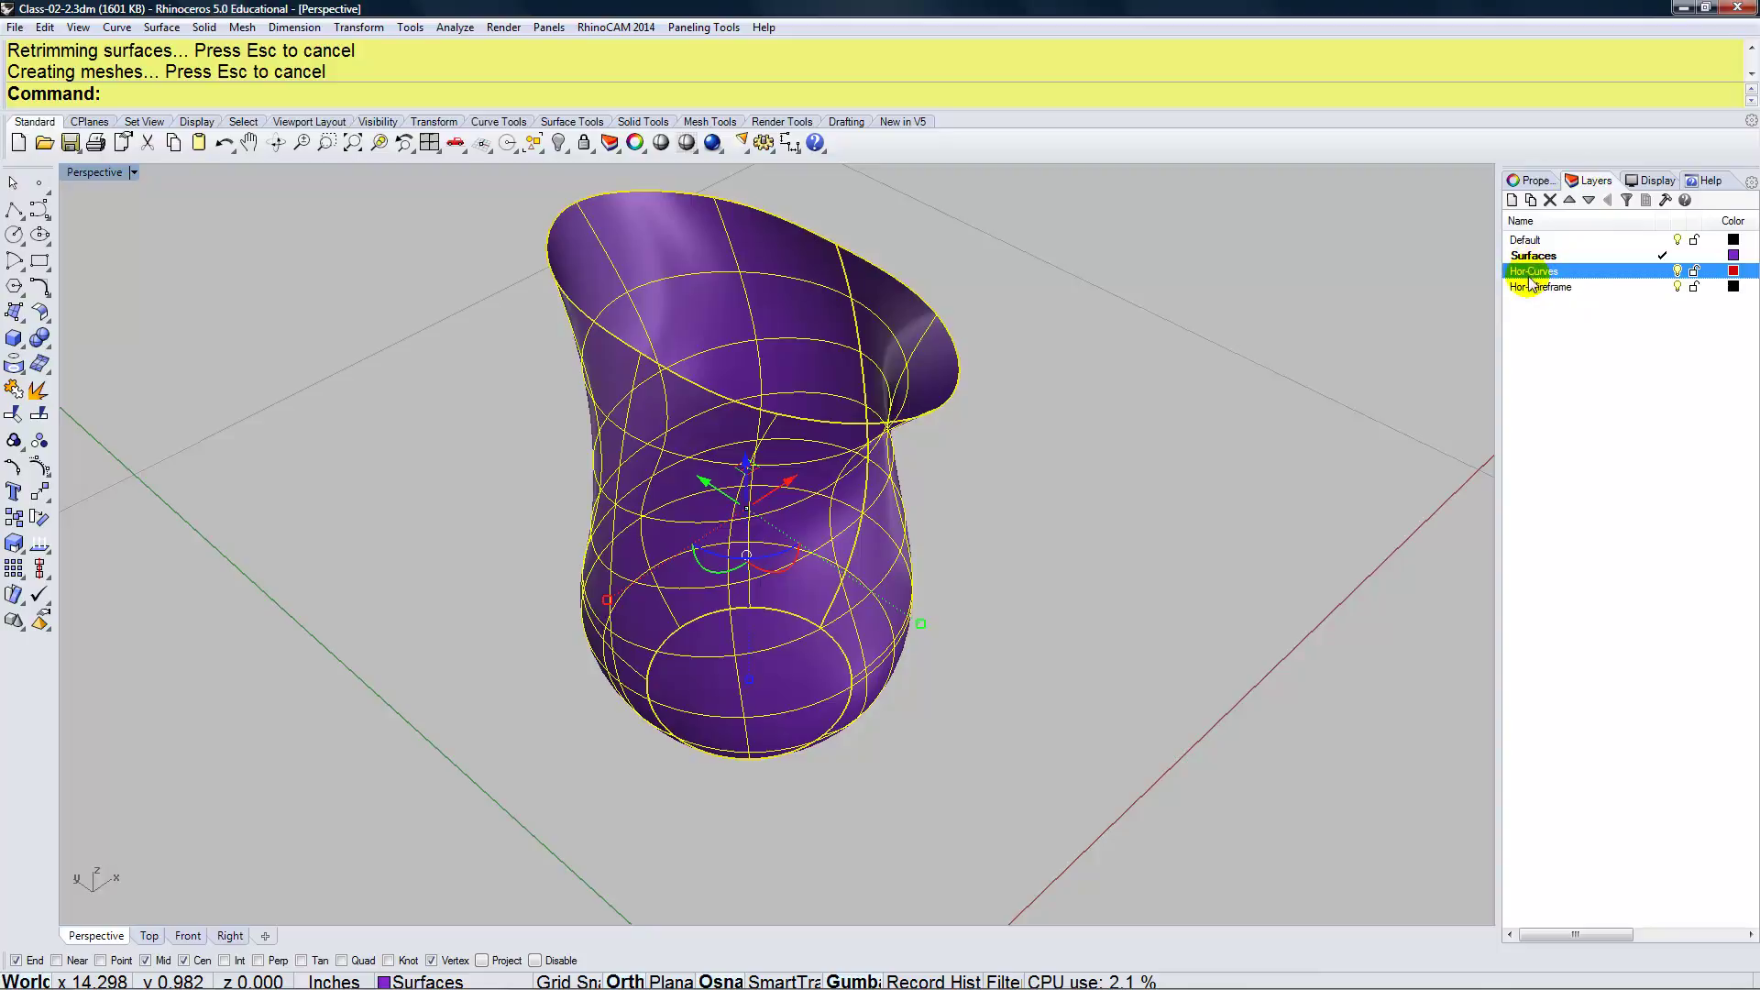
{"action": "left_click", "coordinate": [1614, 289]}
{"action": "double_click", "coordinate": [1613, 288]}
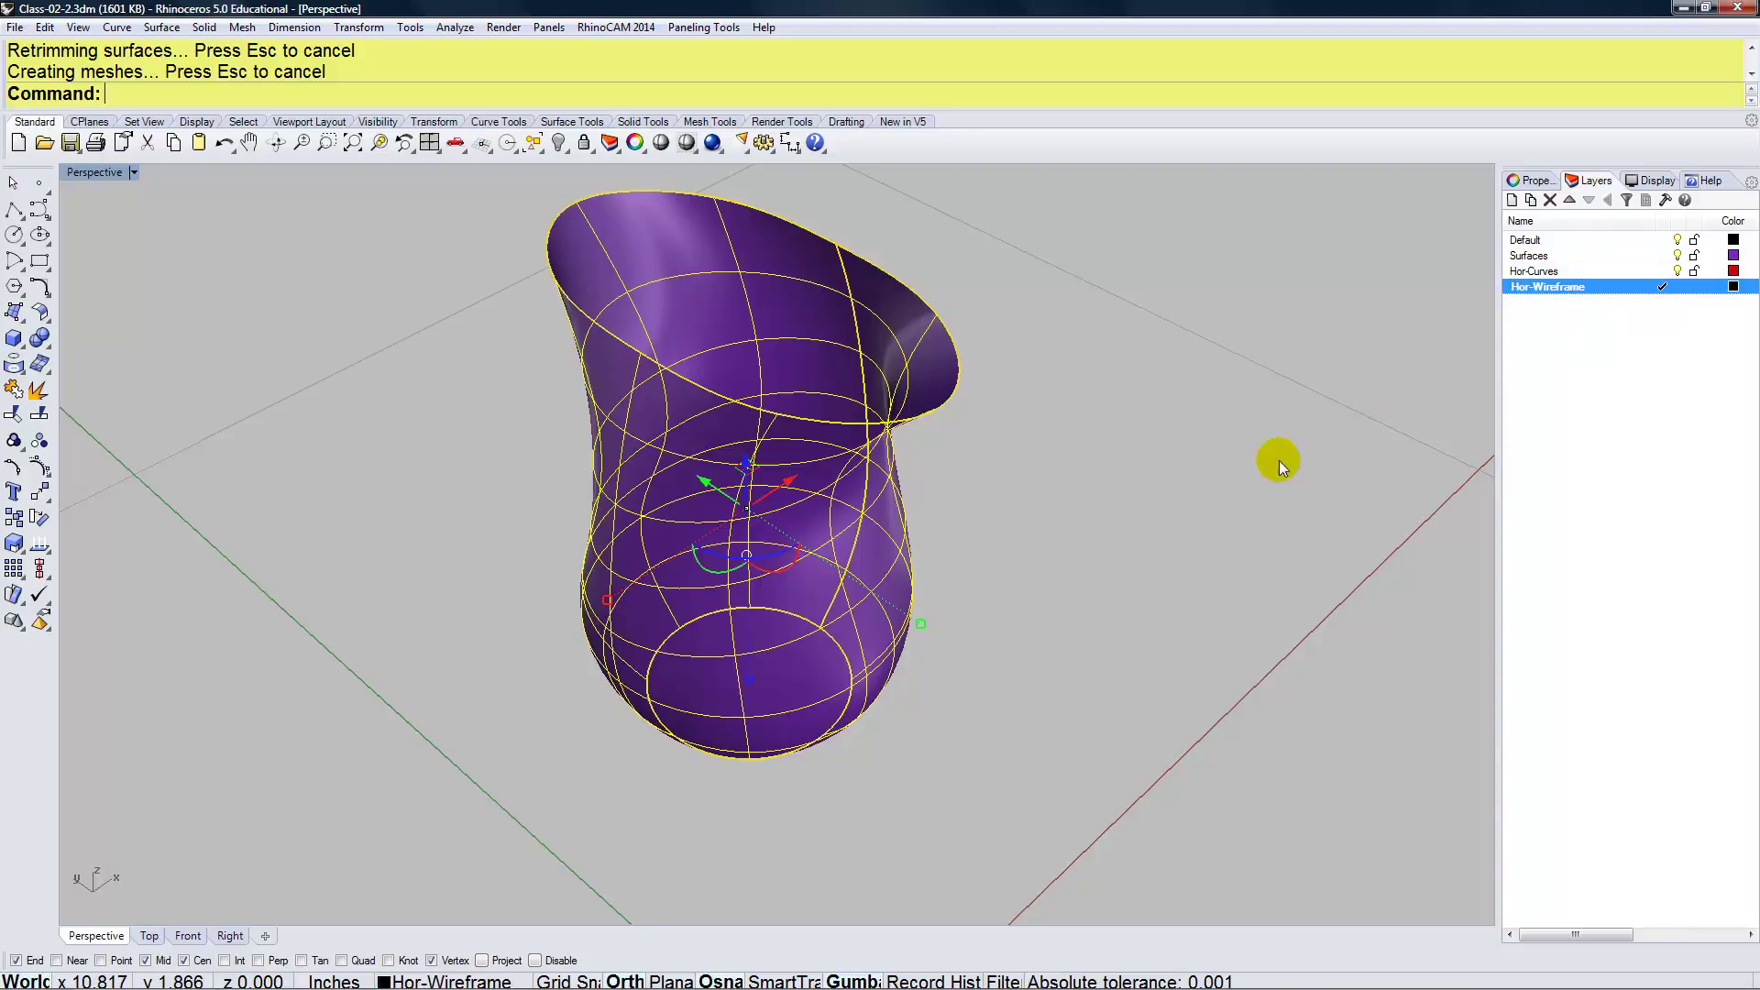
Extract the wireframe of the rebuilt outer surface onto the Hor-Wireframe layer
{"action": "right_click_drag", "start_coordinate": [993, 601], "coordinate": [995, 572]}
{"action": "type", "text": "Extr"}
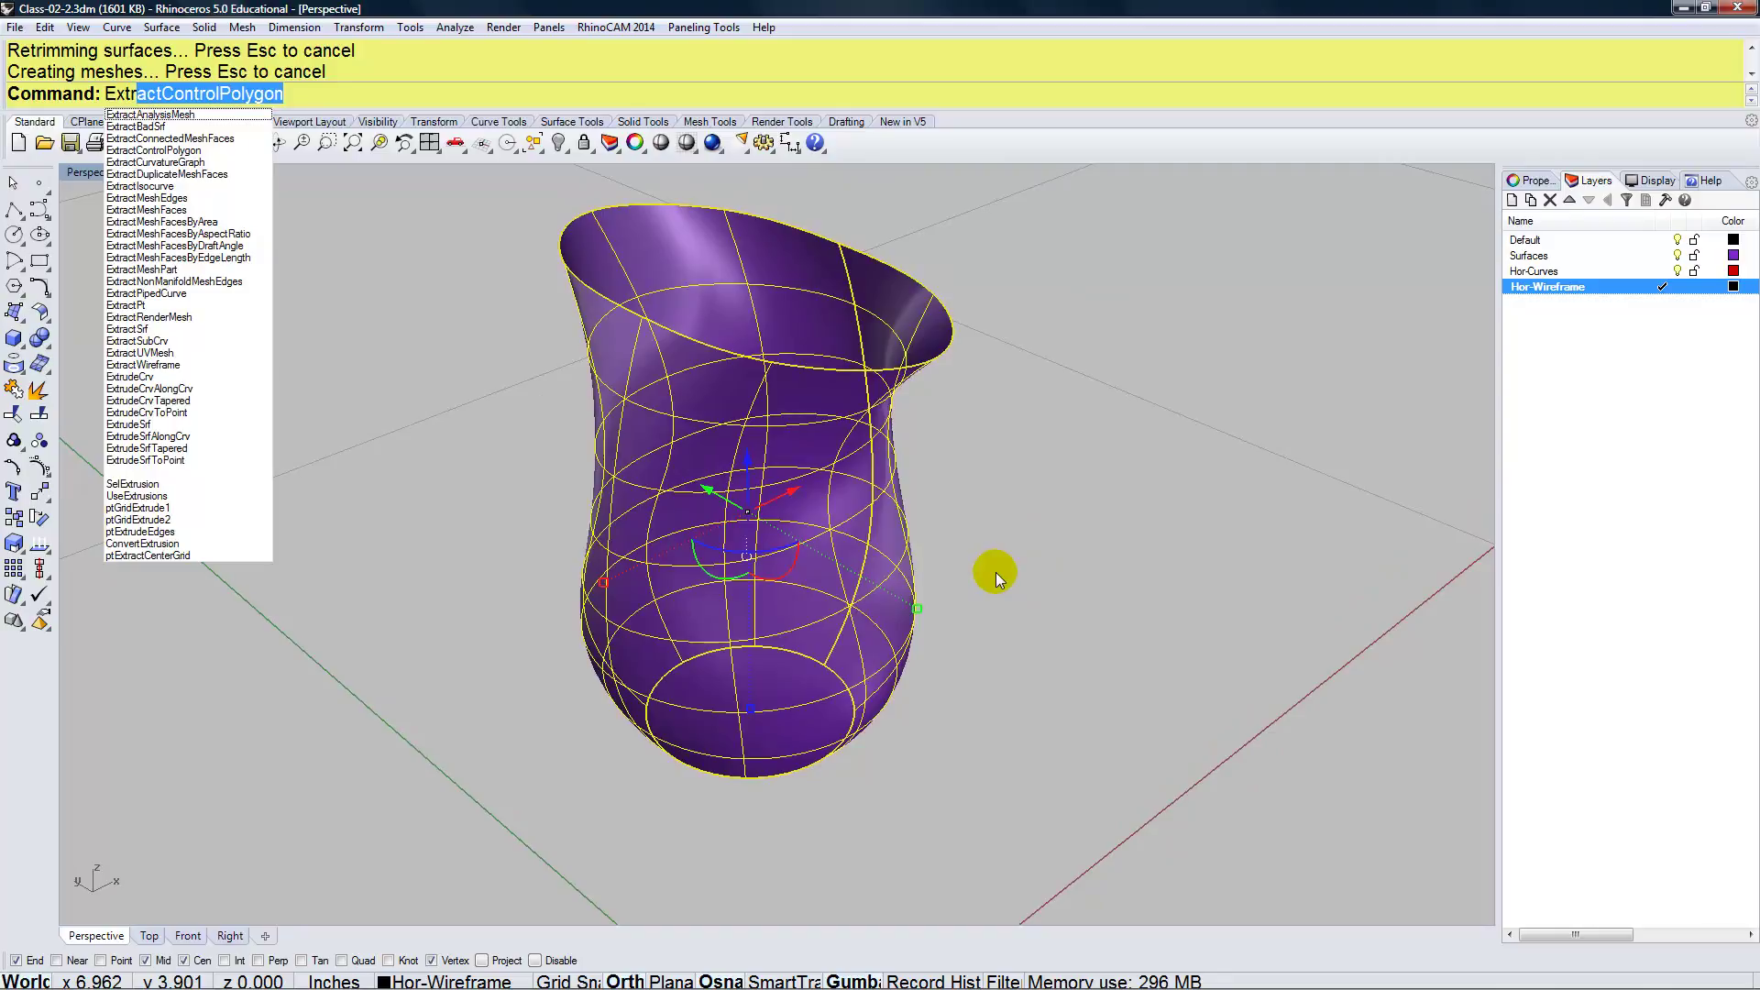
{"action": "type", "text": "act"}
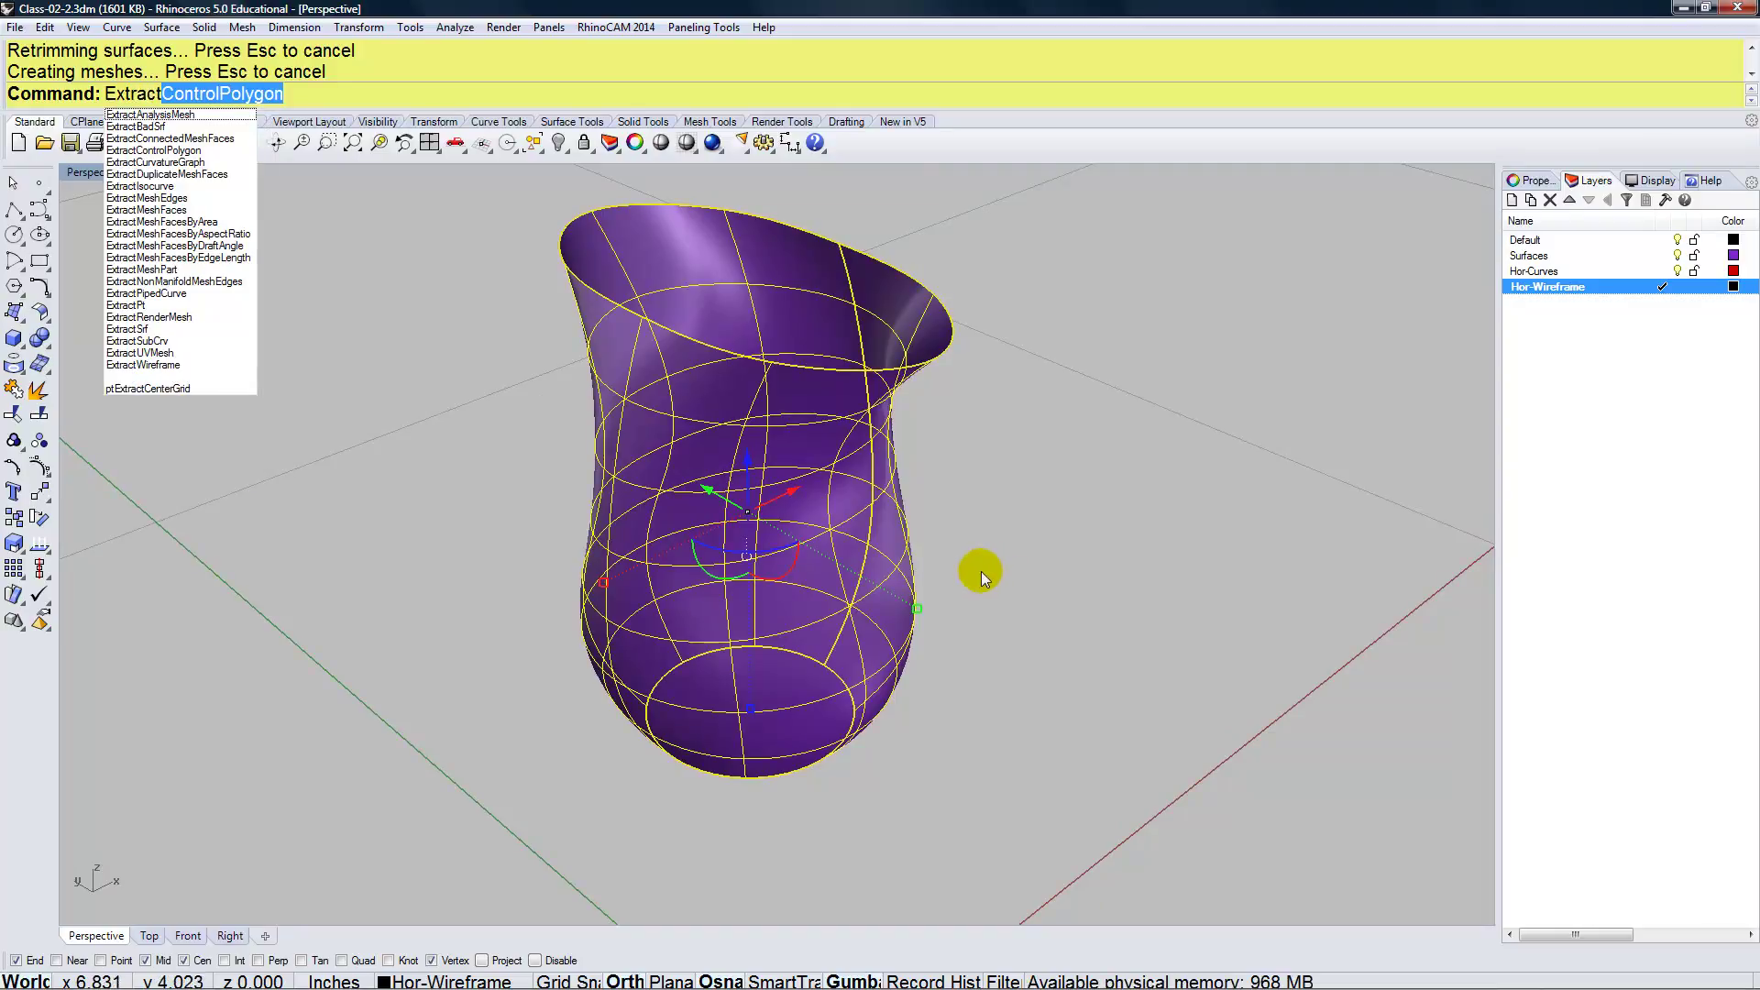
{"action": "left_click", "coordinate": [137, 364]}
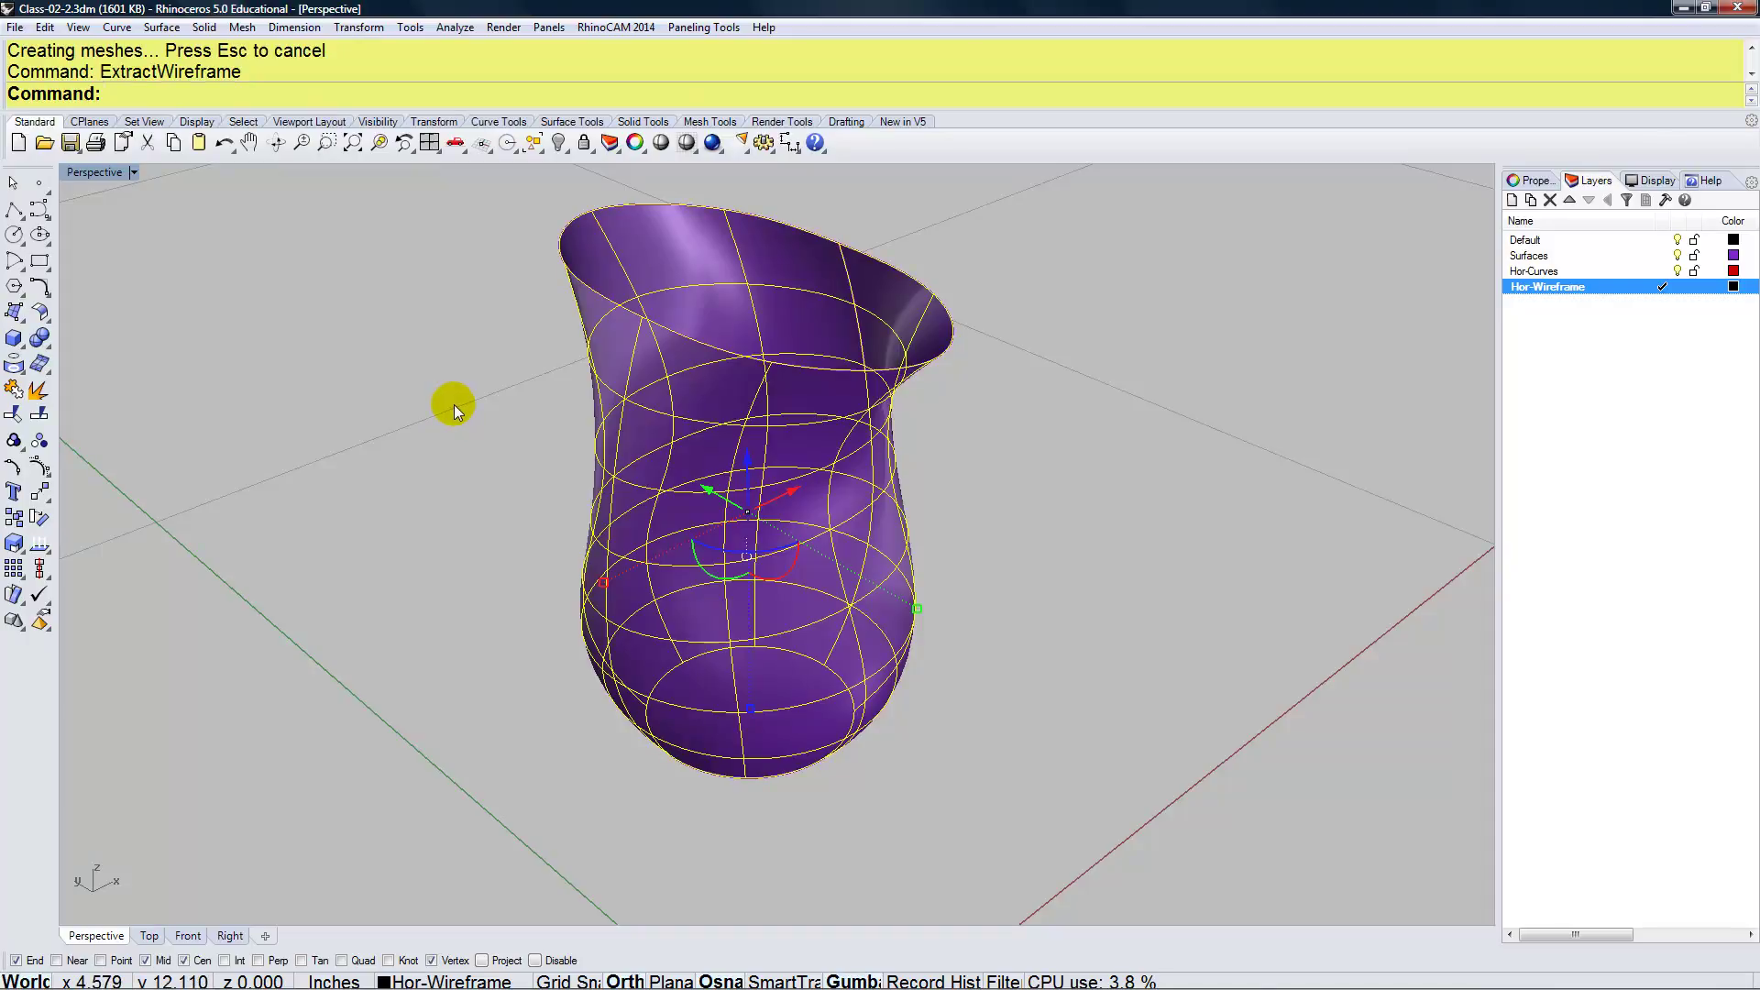
Turn off the Hor-Curves, Surfaces and Default layers and deselect the extracted wireframe curves
{"action": "left_click", "coordinate": [1677, 271]}
{"action": "left_click", "coordinate": [1676, 255]}
{"action": "left_click", "coordinate": [1676, 240]}
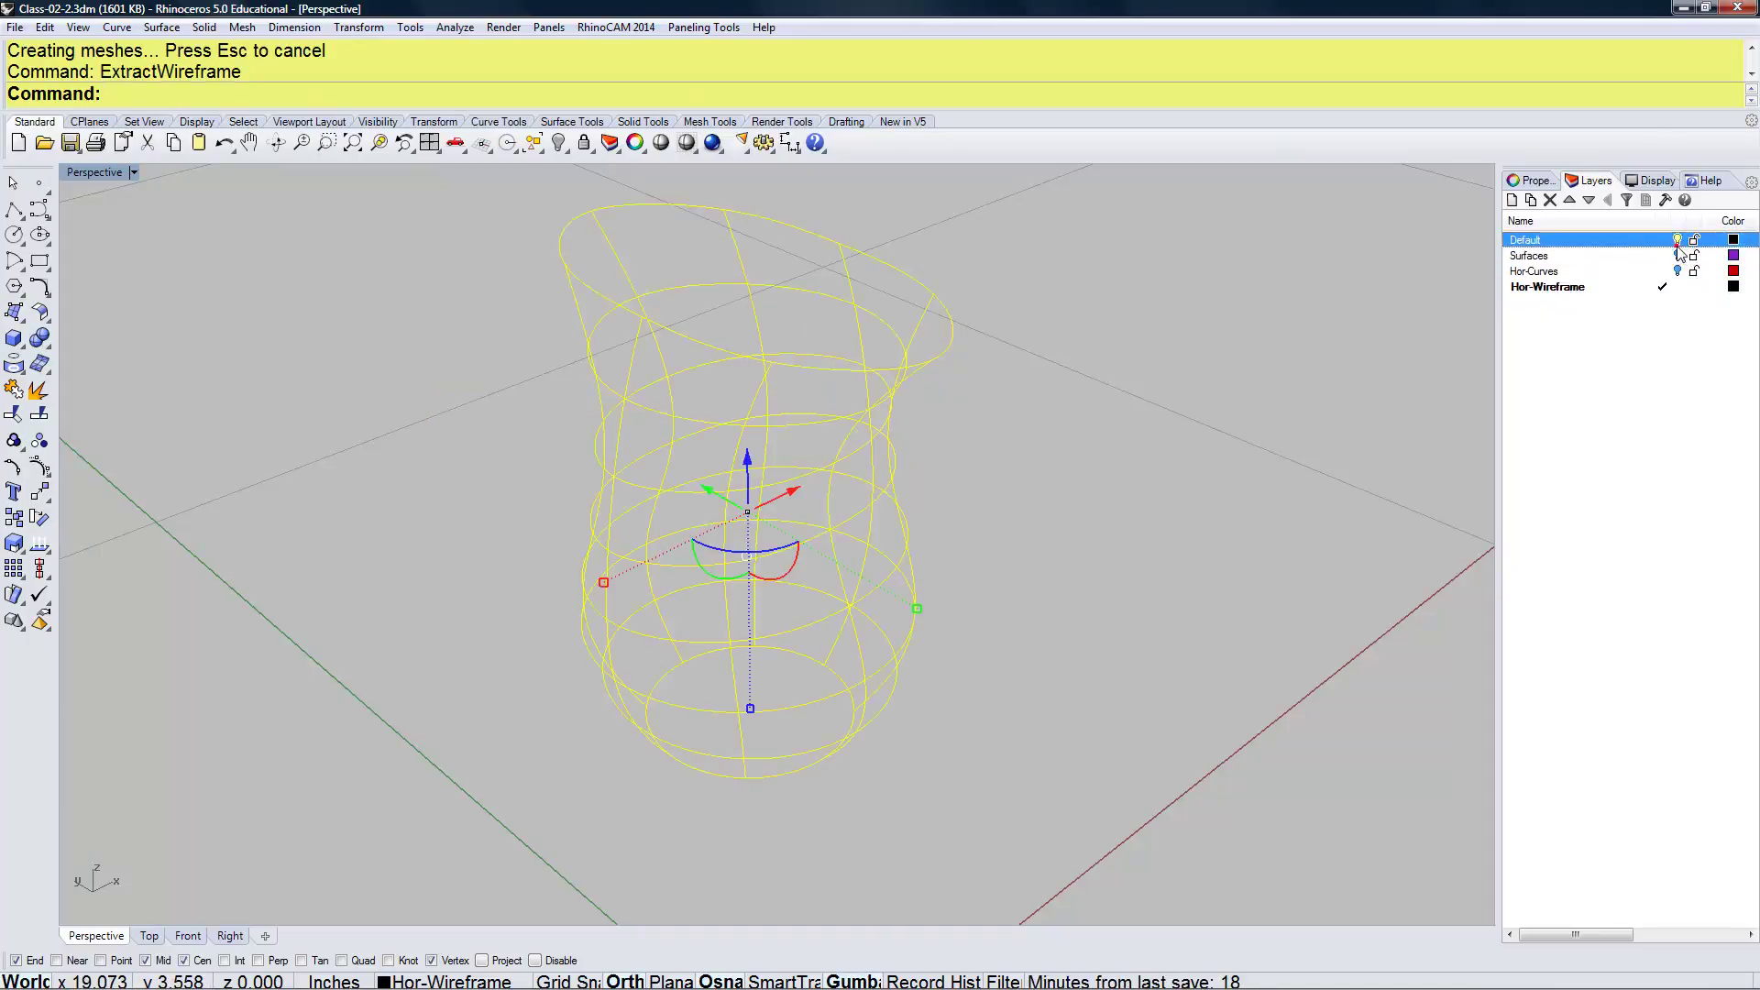
{"action": "left_click", "coordinate": [1187, 455]}
{"action": "right_click_drag", "start_coordinate": [1045, 511], "coordinate": [980, 550]}
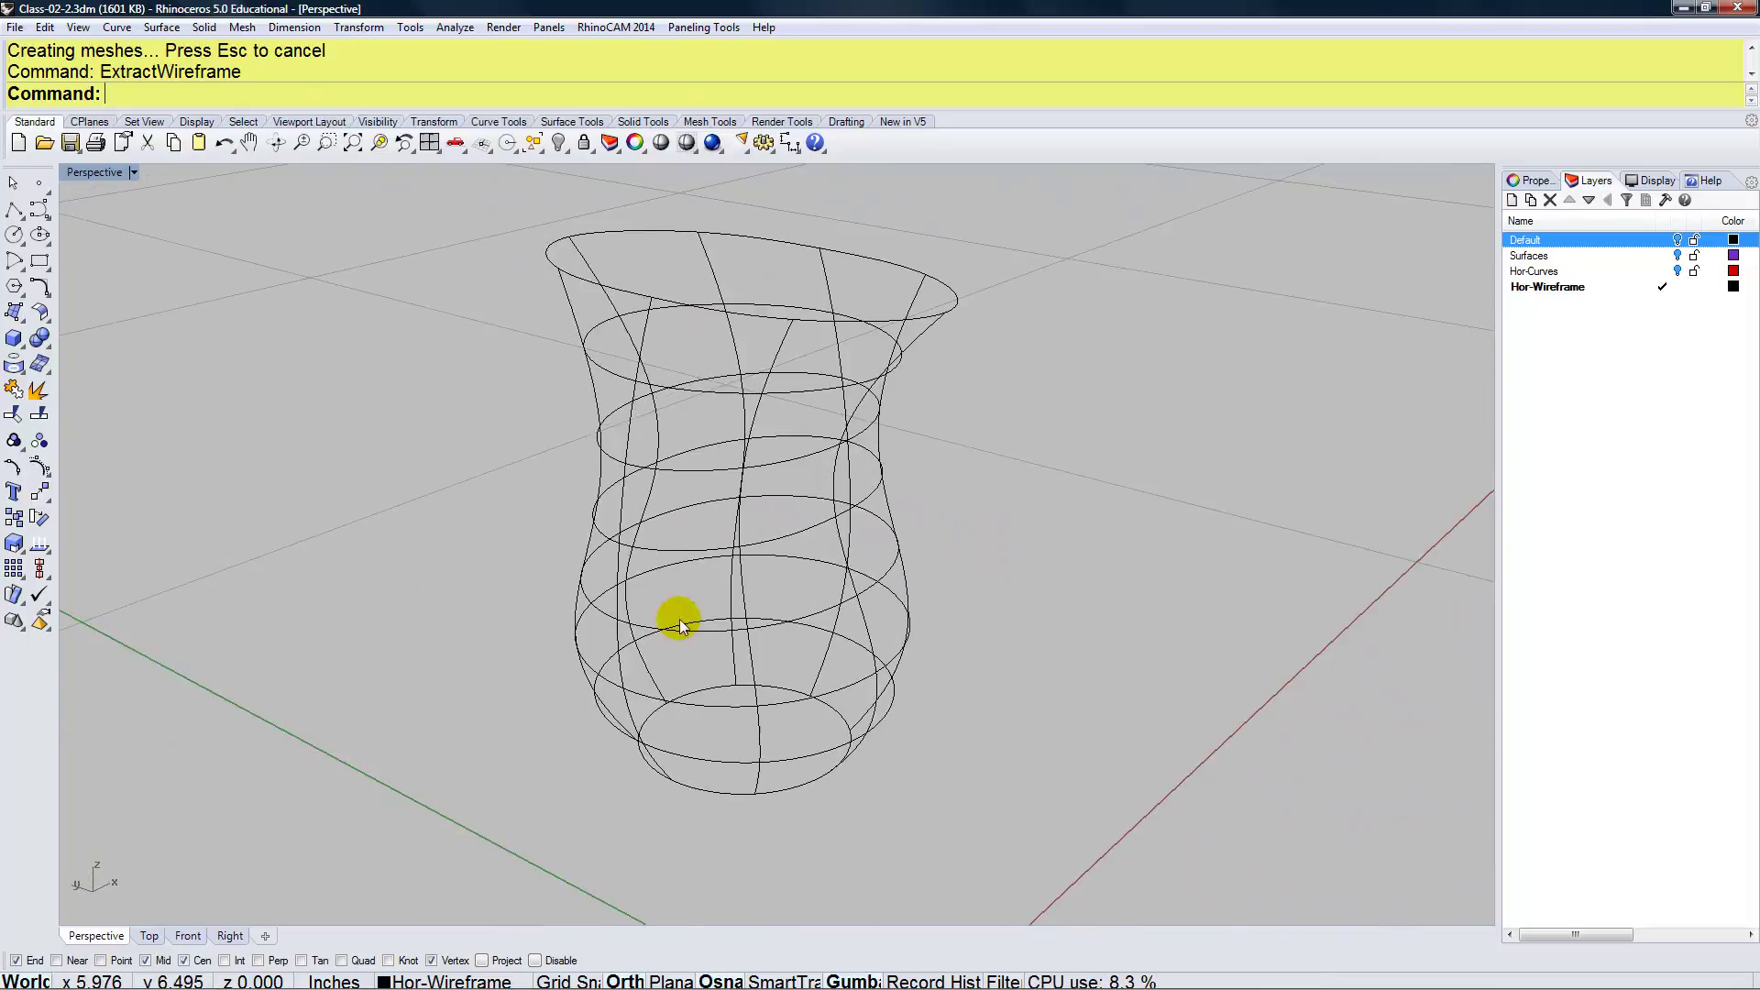
In the Front view, delete the vertical wireframe curves so only the horizontal rings remain, and return to the Perspective view
{"action": "left_click", "coordinate": [186, 937]}
{"action": "scroll", "coordinate": [458, 768], "scroll_direction": "down", "scroll_amount": 3}
{"action": "right_click_drag", "start_coordinate": [458, 768], "coordinate": [339, 841]}
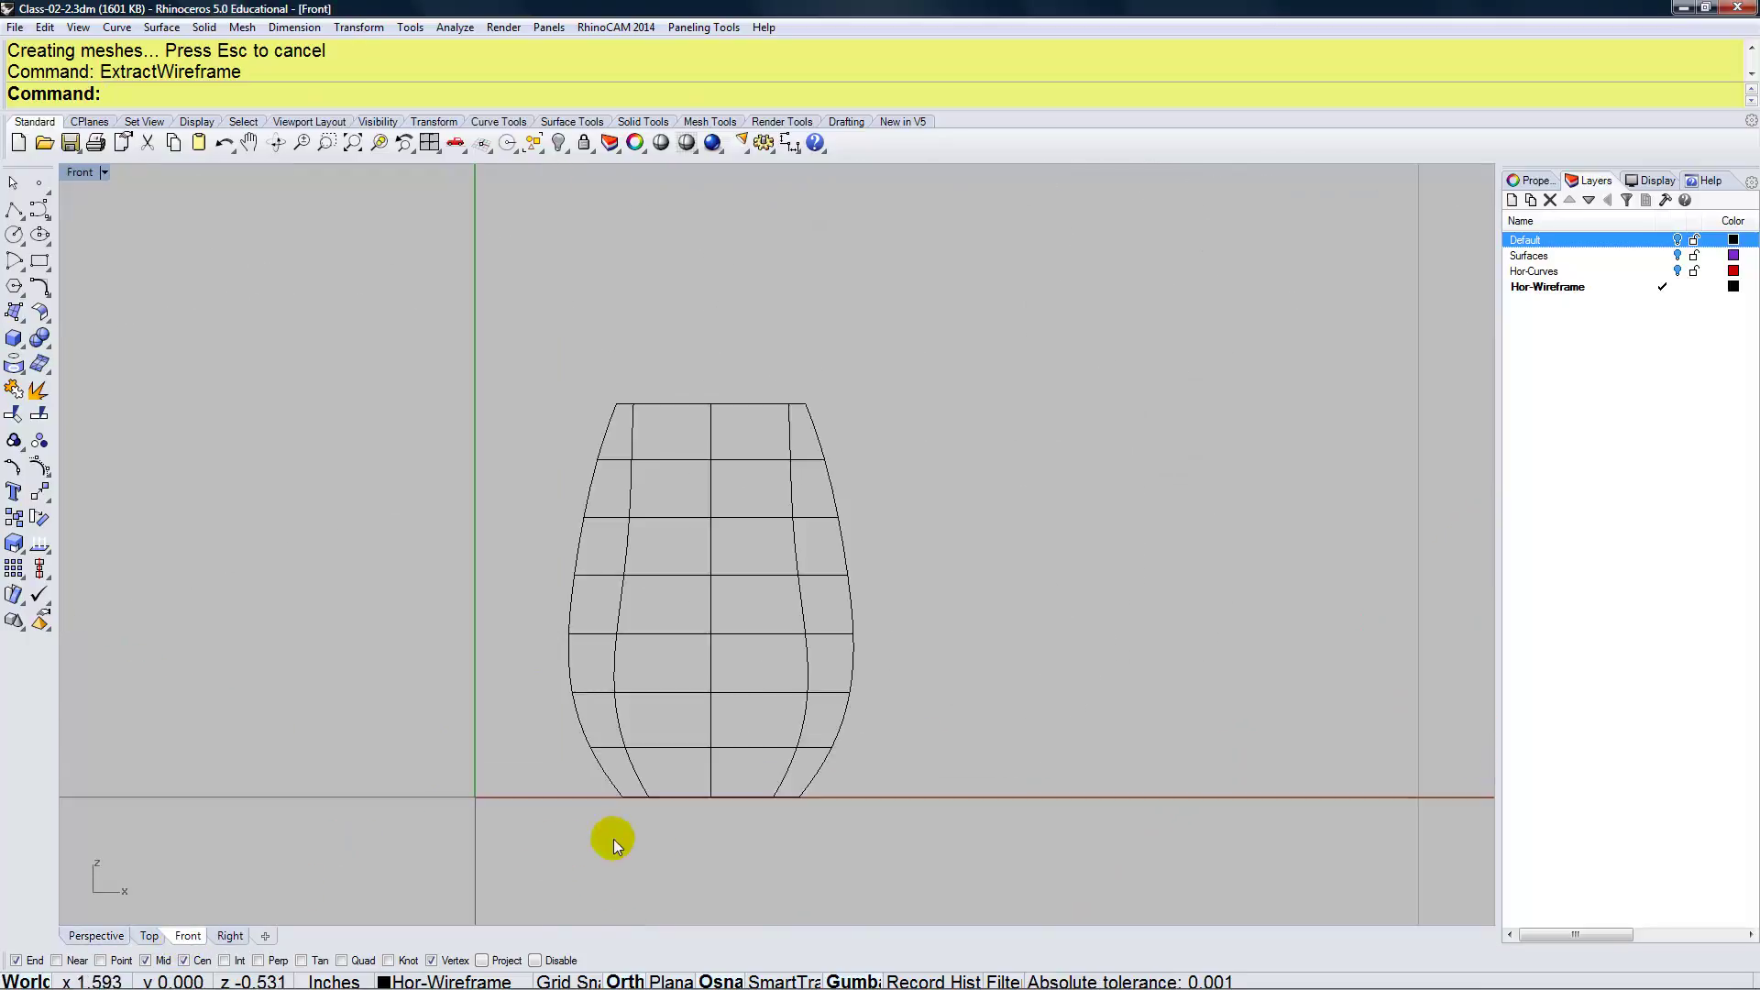
{"action": "left_click_drag", "start_coordinate": [758, 835], "coordinate": [721, 749]}
{"action": "left_click_drag", "start_coordinate": [741, 466], "coordinate": [736, 402]}
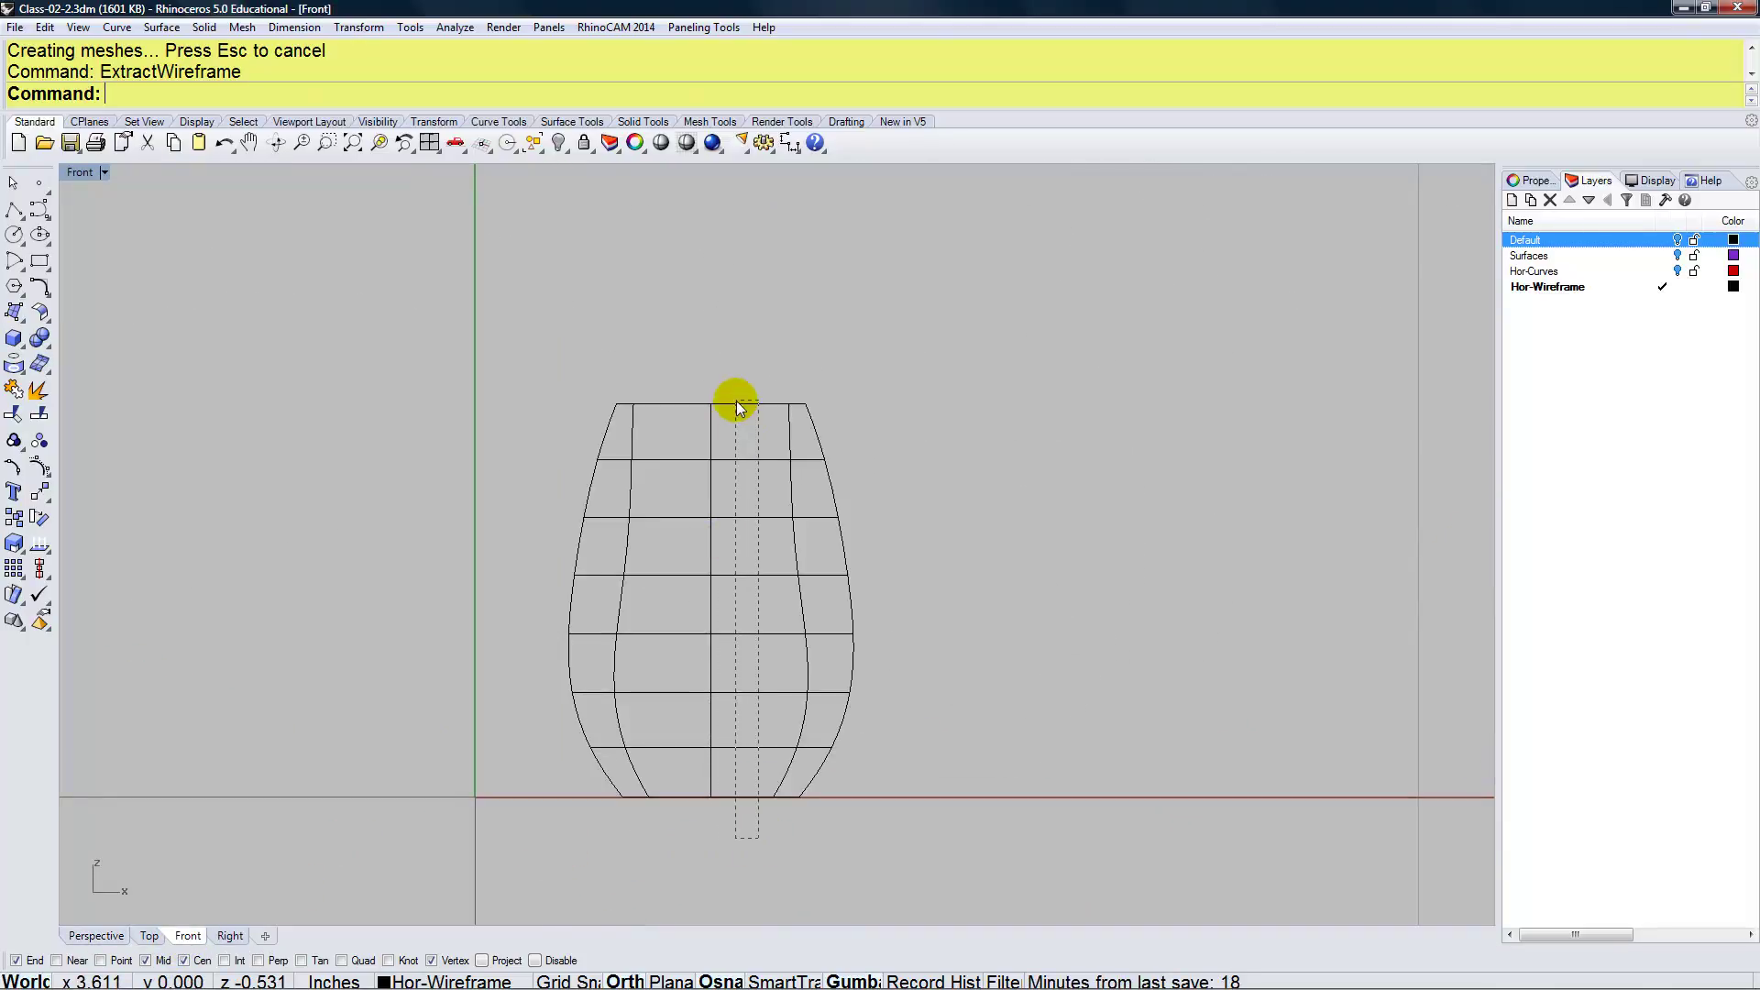
{"action": "left_click_drag", "start_coordinate": [729, 759], "coordinate": [740, 797]}
{"action": "left_click_drag", "start_coordinate": [872, 553], "coordinate": [553, 551]}
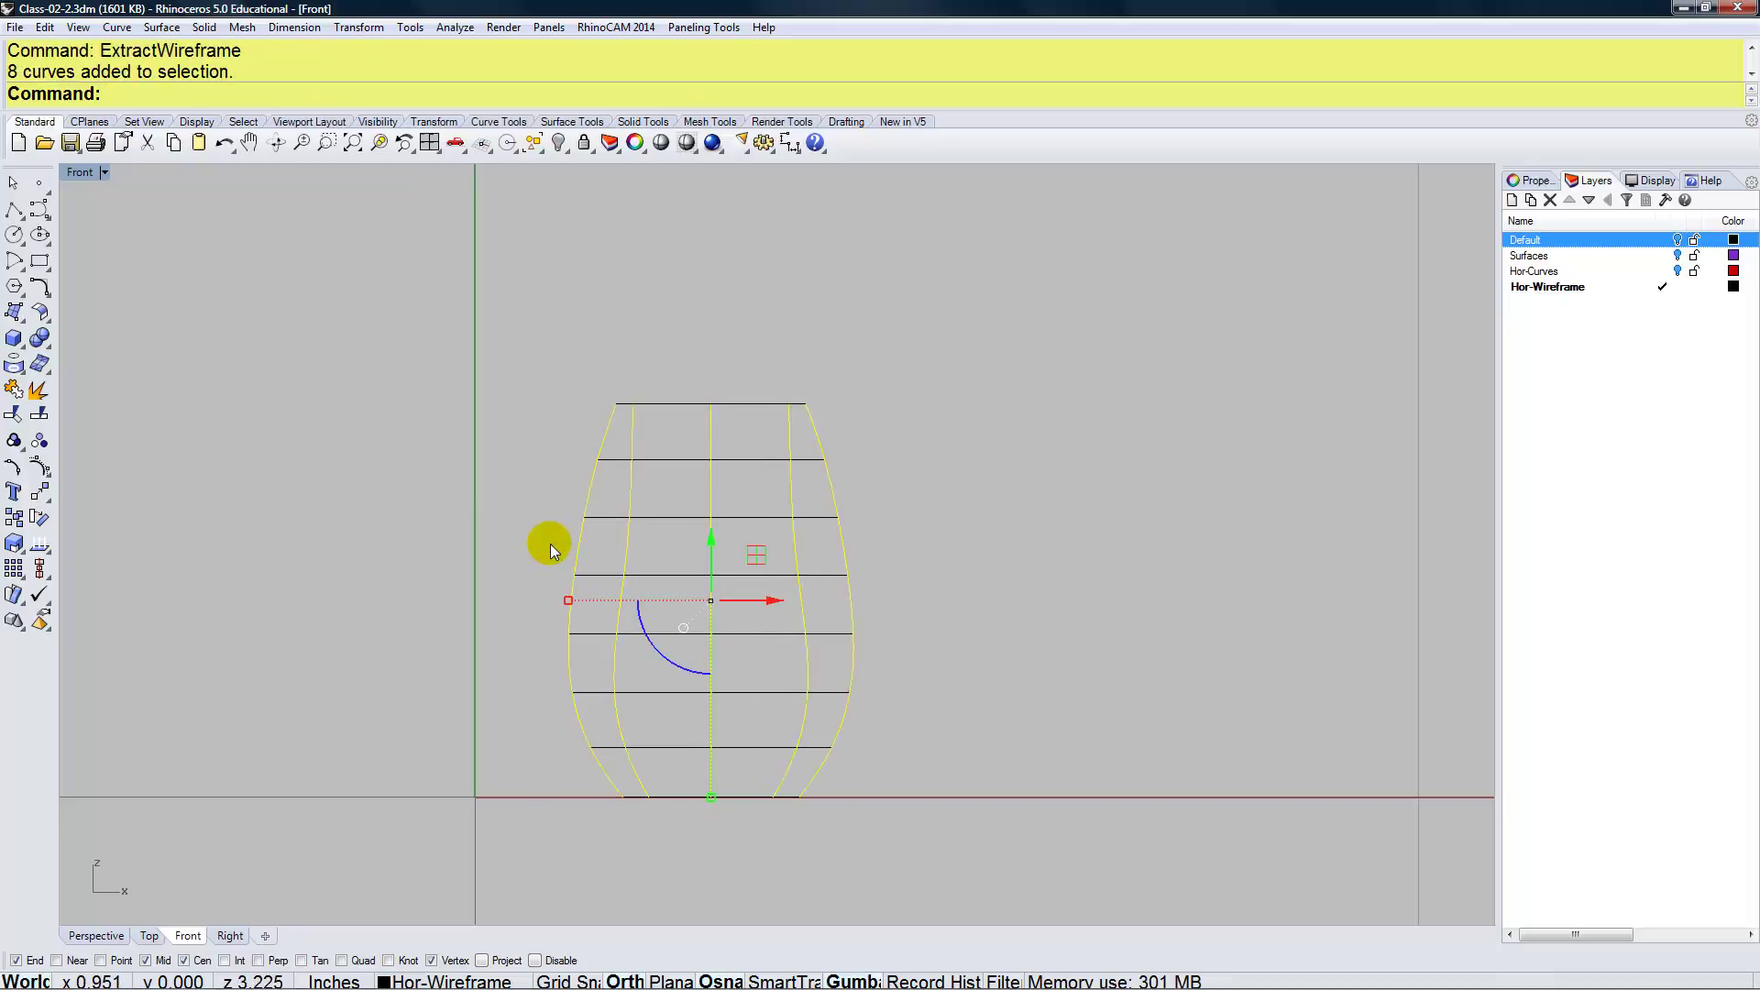
{"action": "key", "text": "Delete"}
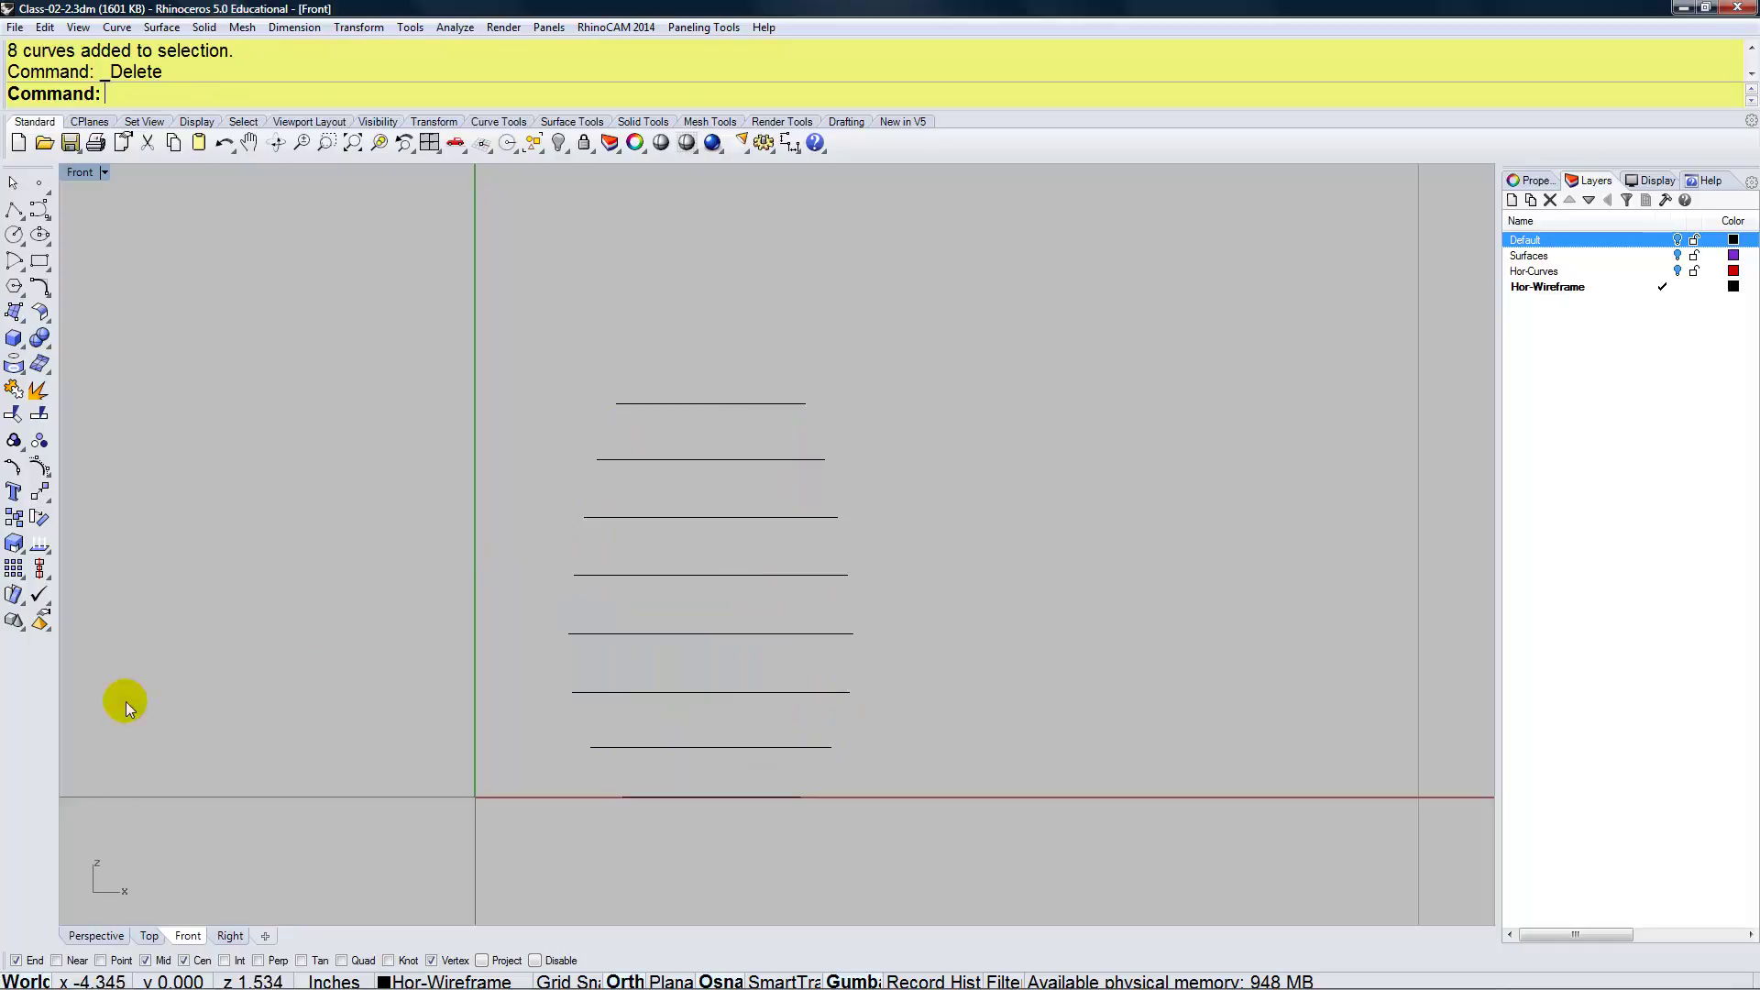
{"action": "left_click", "coordinate": [96, 936]}
{"action": "right_click_drag", "start_coordinate": [696, 684], "coordinate": [742, 708]}
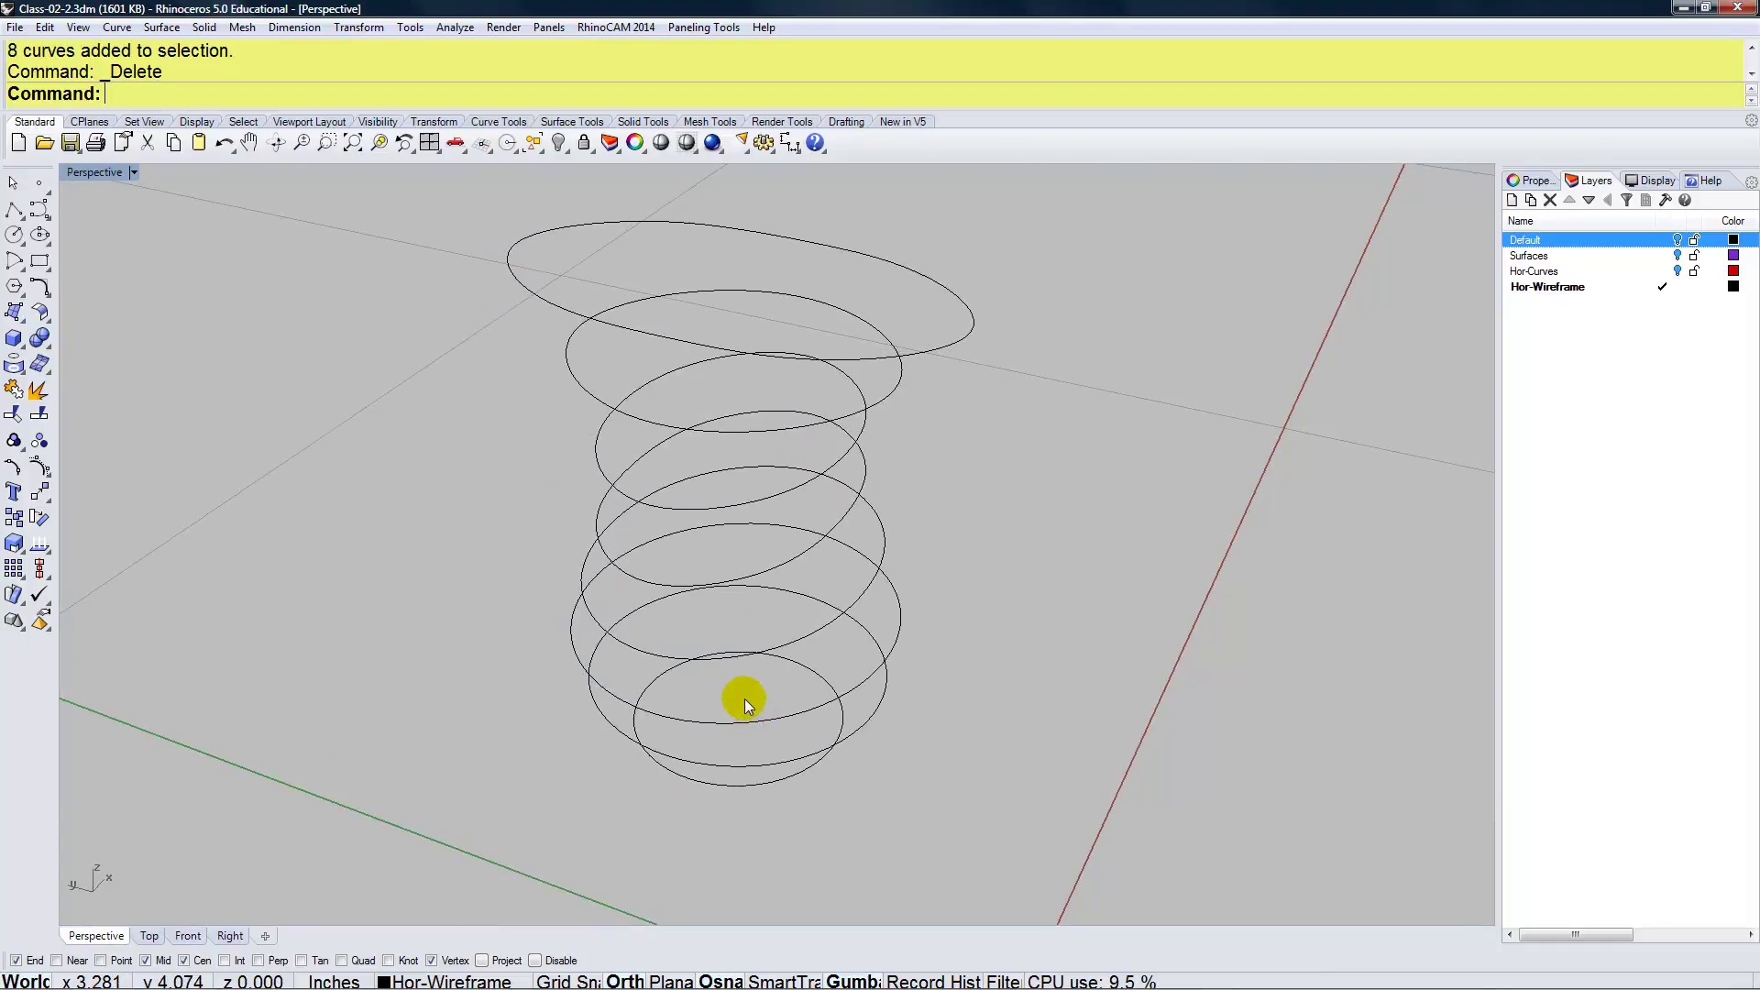
{"action": "right_click_drag", "start_coordinate": [849, 546], "coordinate": [819, 520]}
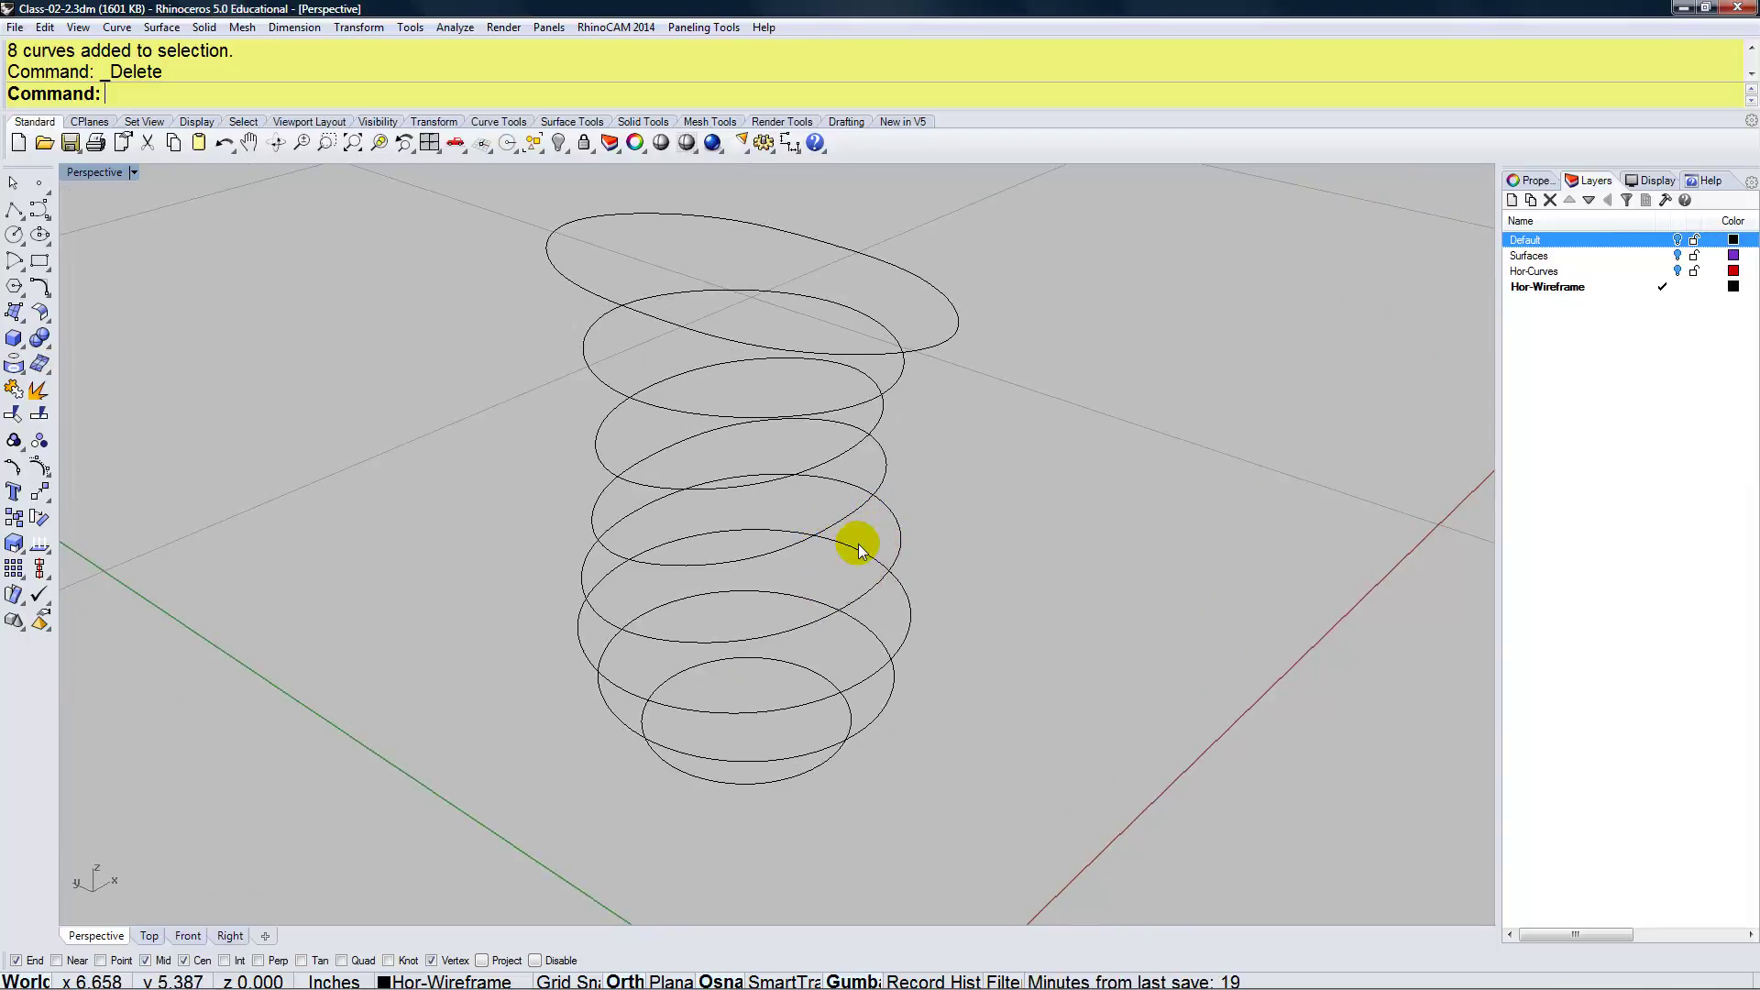
Turn the Surfaces layer back on and show the hidden objects
{"action": "left_click", "coordinate": [1679, 257]}
{"action": "left_click", "coordinate": [1678, 256]}
{"action": "type", "text": "Show"}
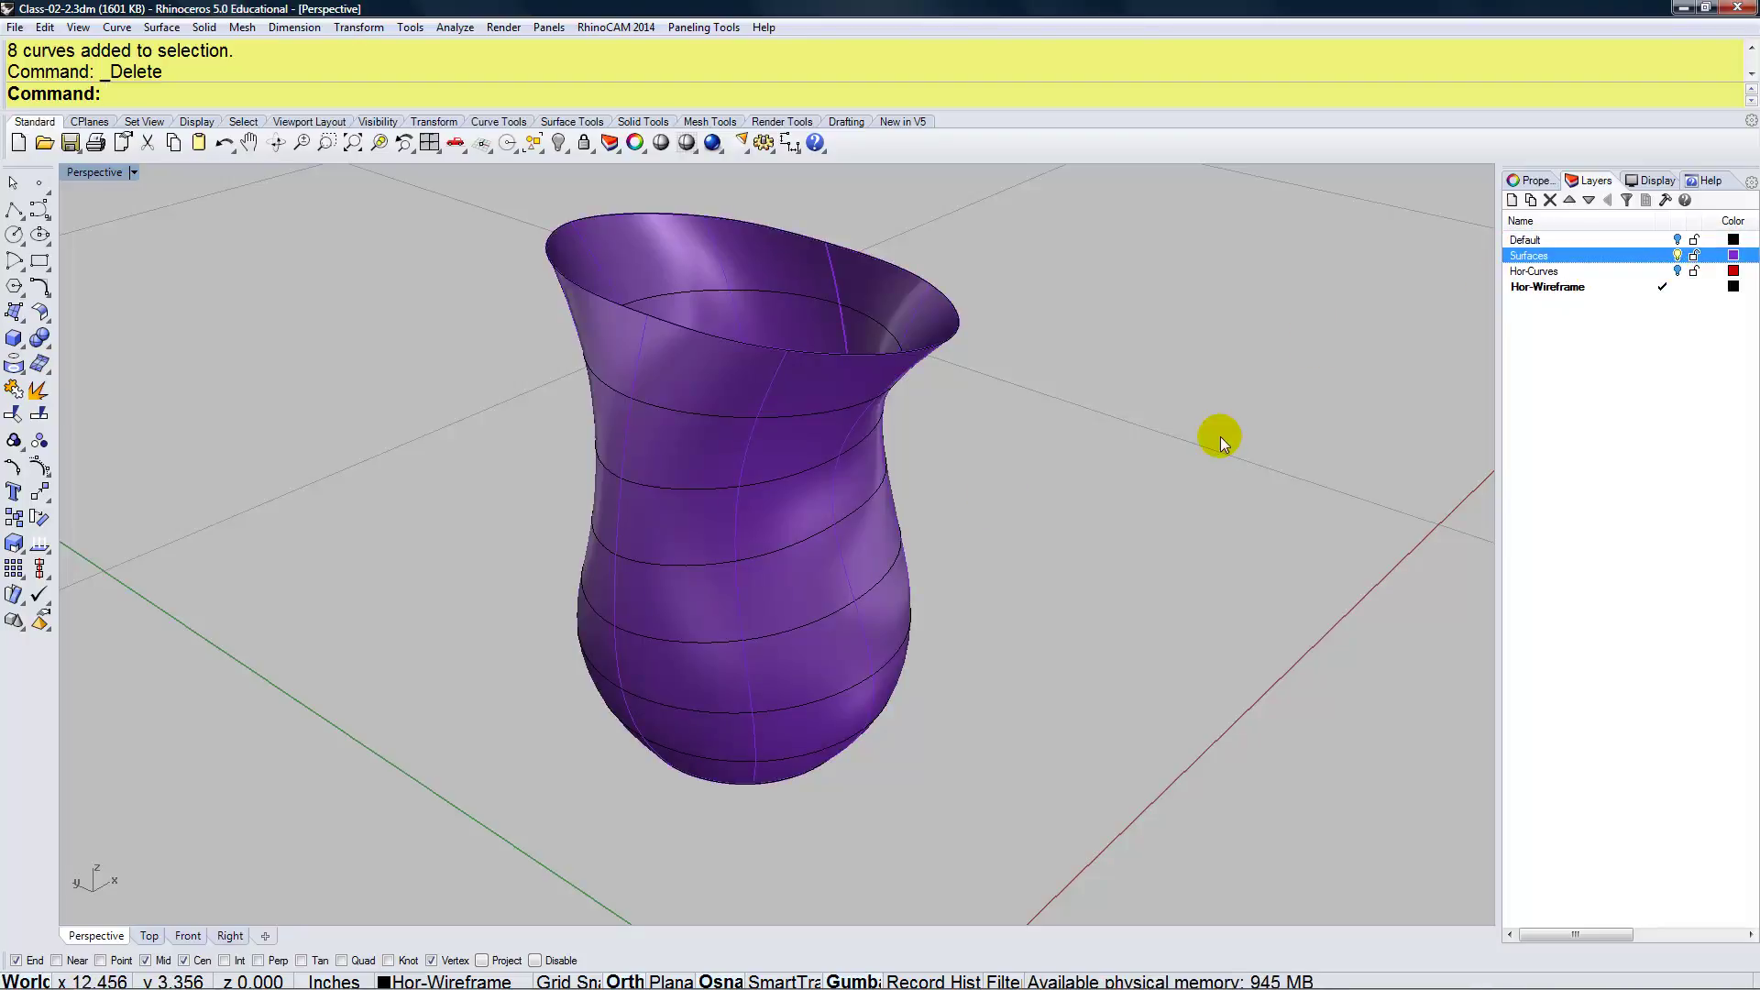
{"action": "key", "text": "Return"}
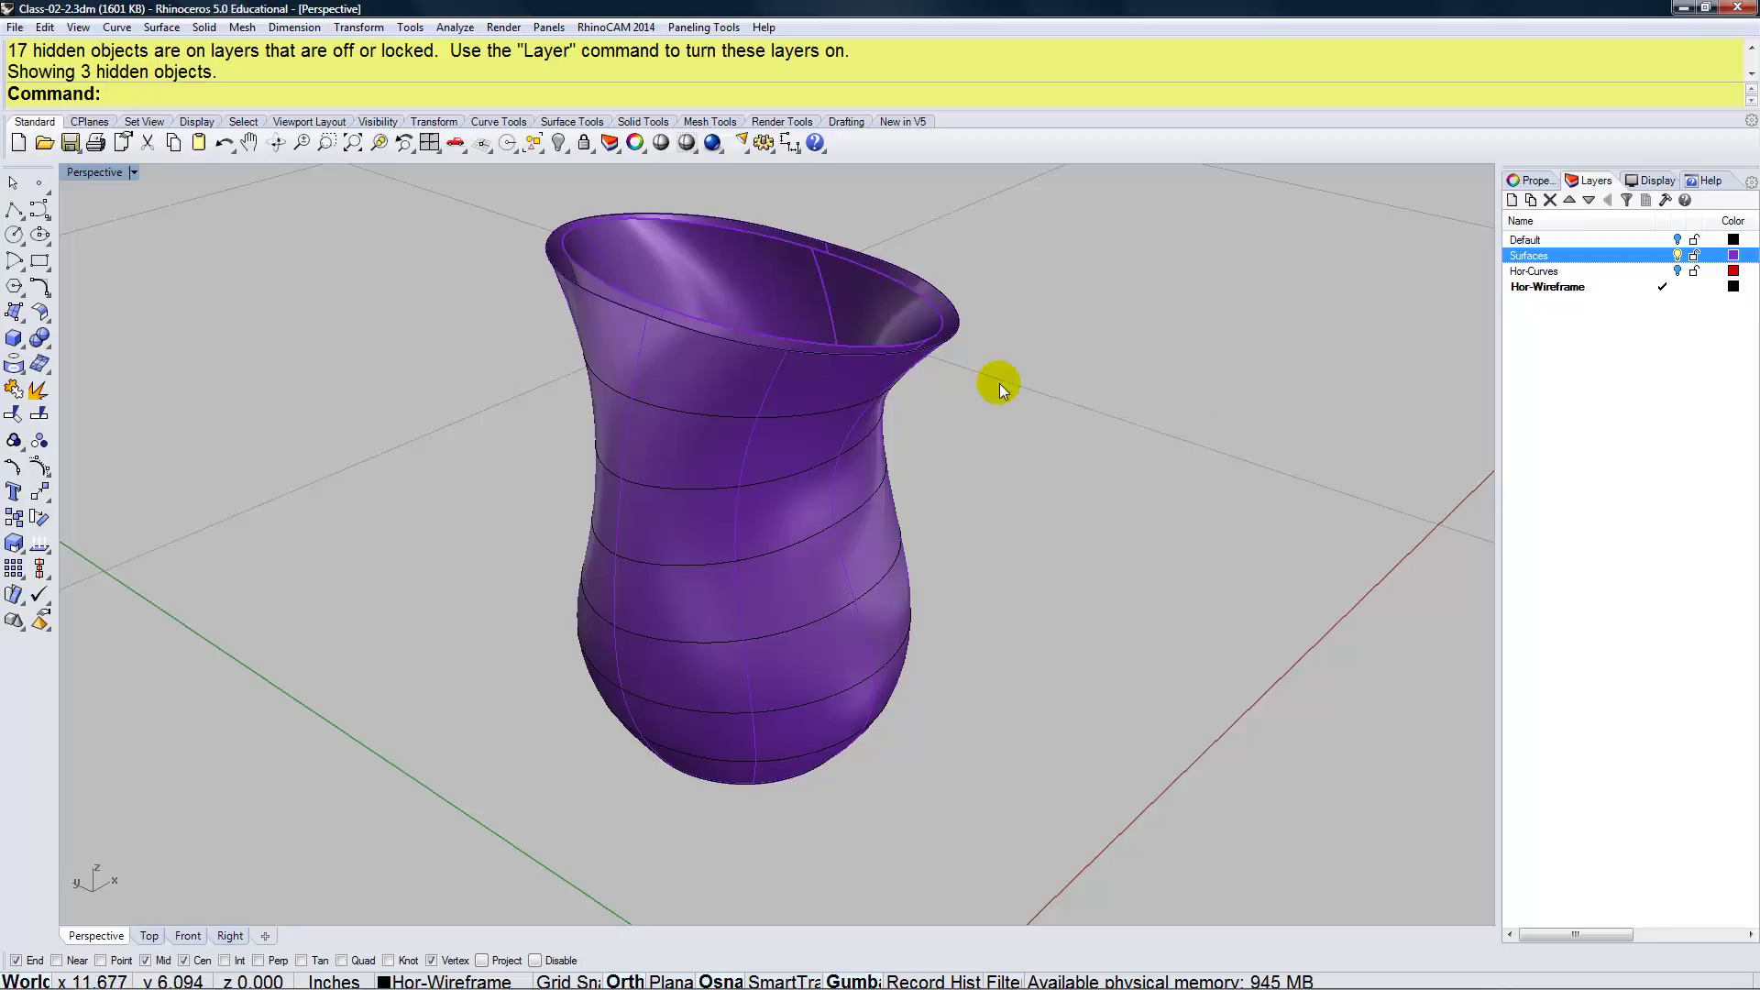
Isolate the inner lofted surface by hiding all other visible objects
{"action": "left_click", "coordinate": [889, 308]}
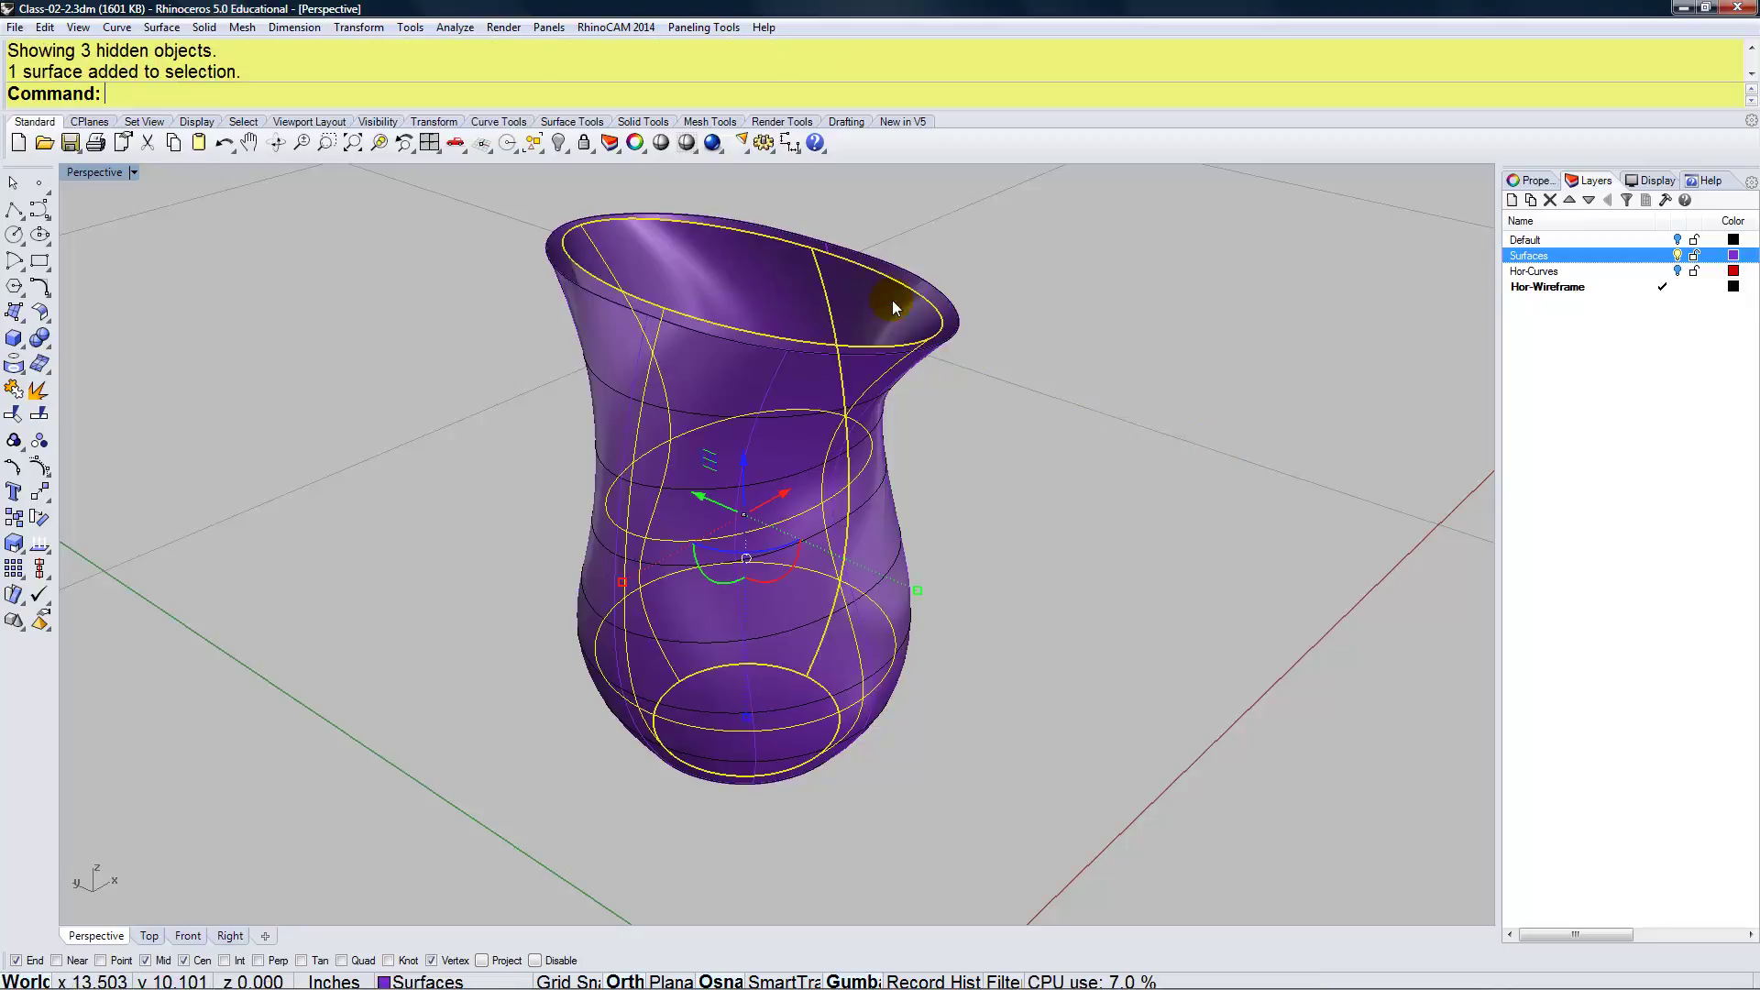
{"action": "left_click", "coordinate": [567, 150]}
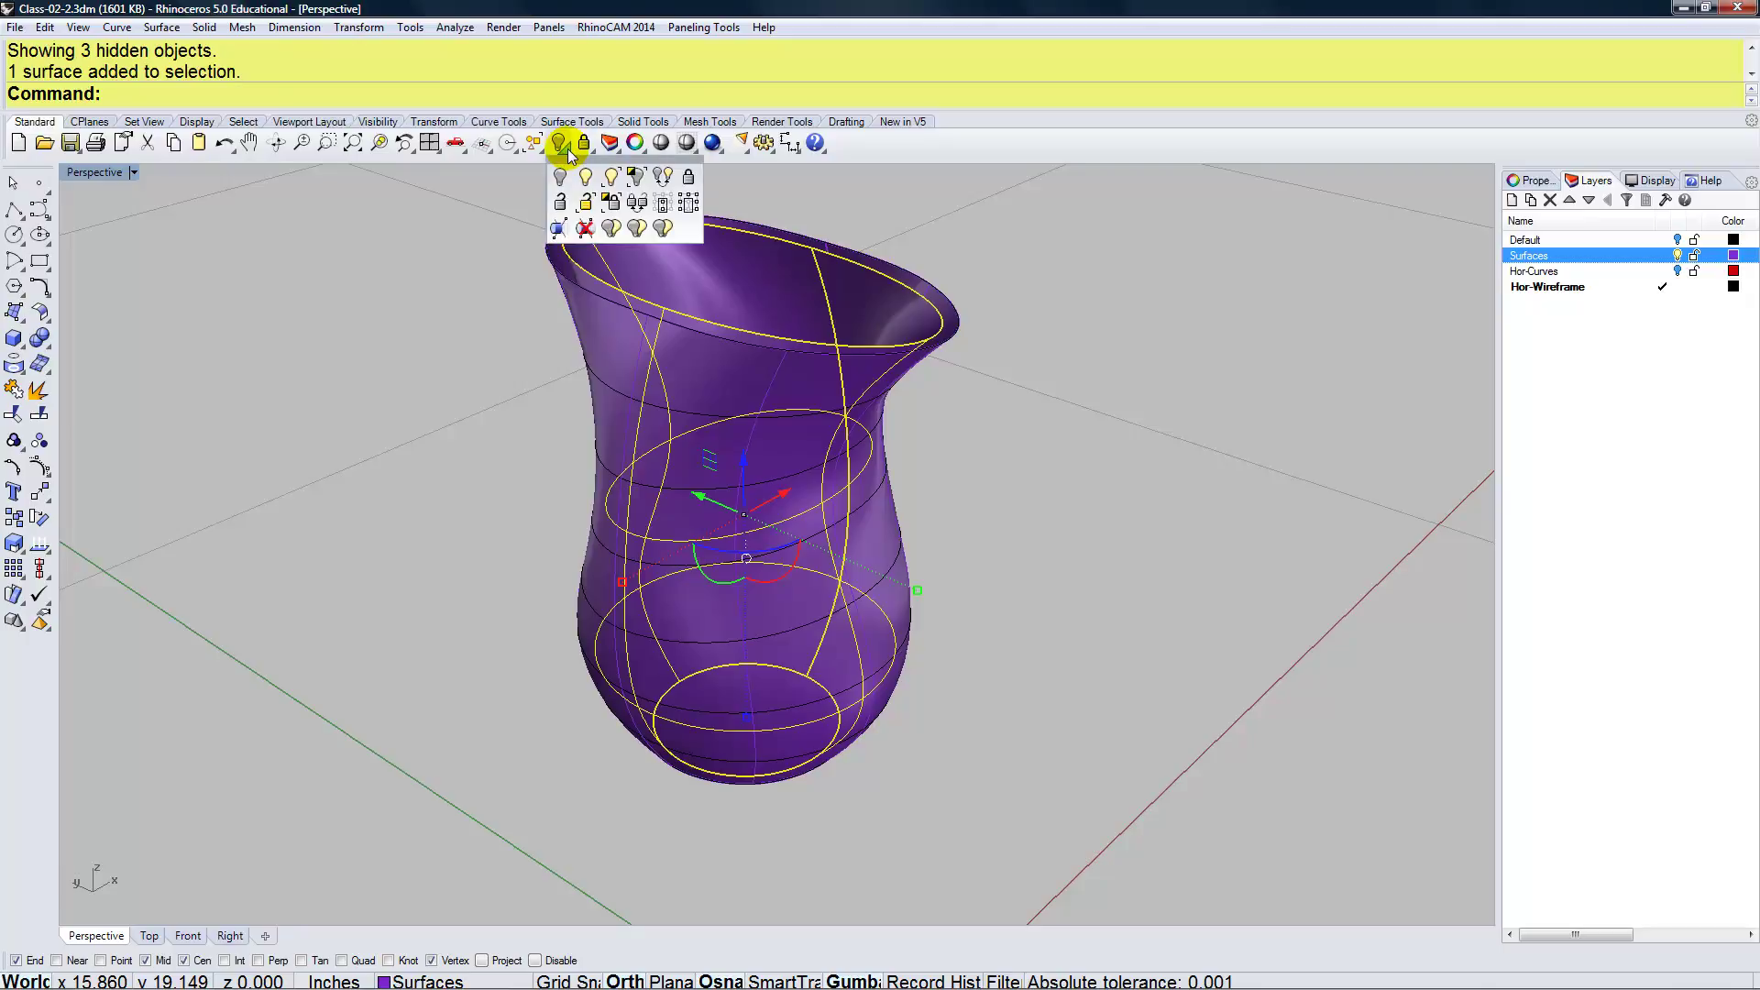
{"action": "left_click", "coordinate": [633, 179]}
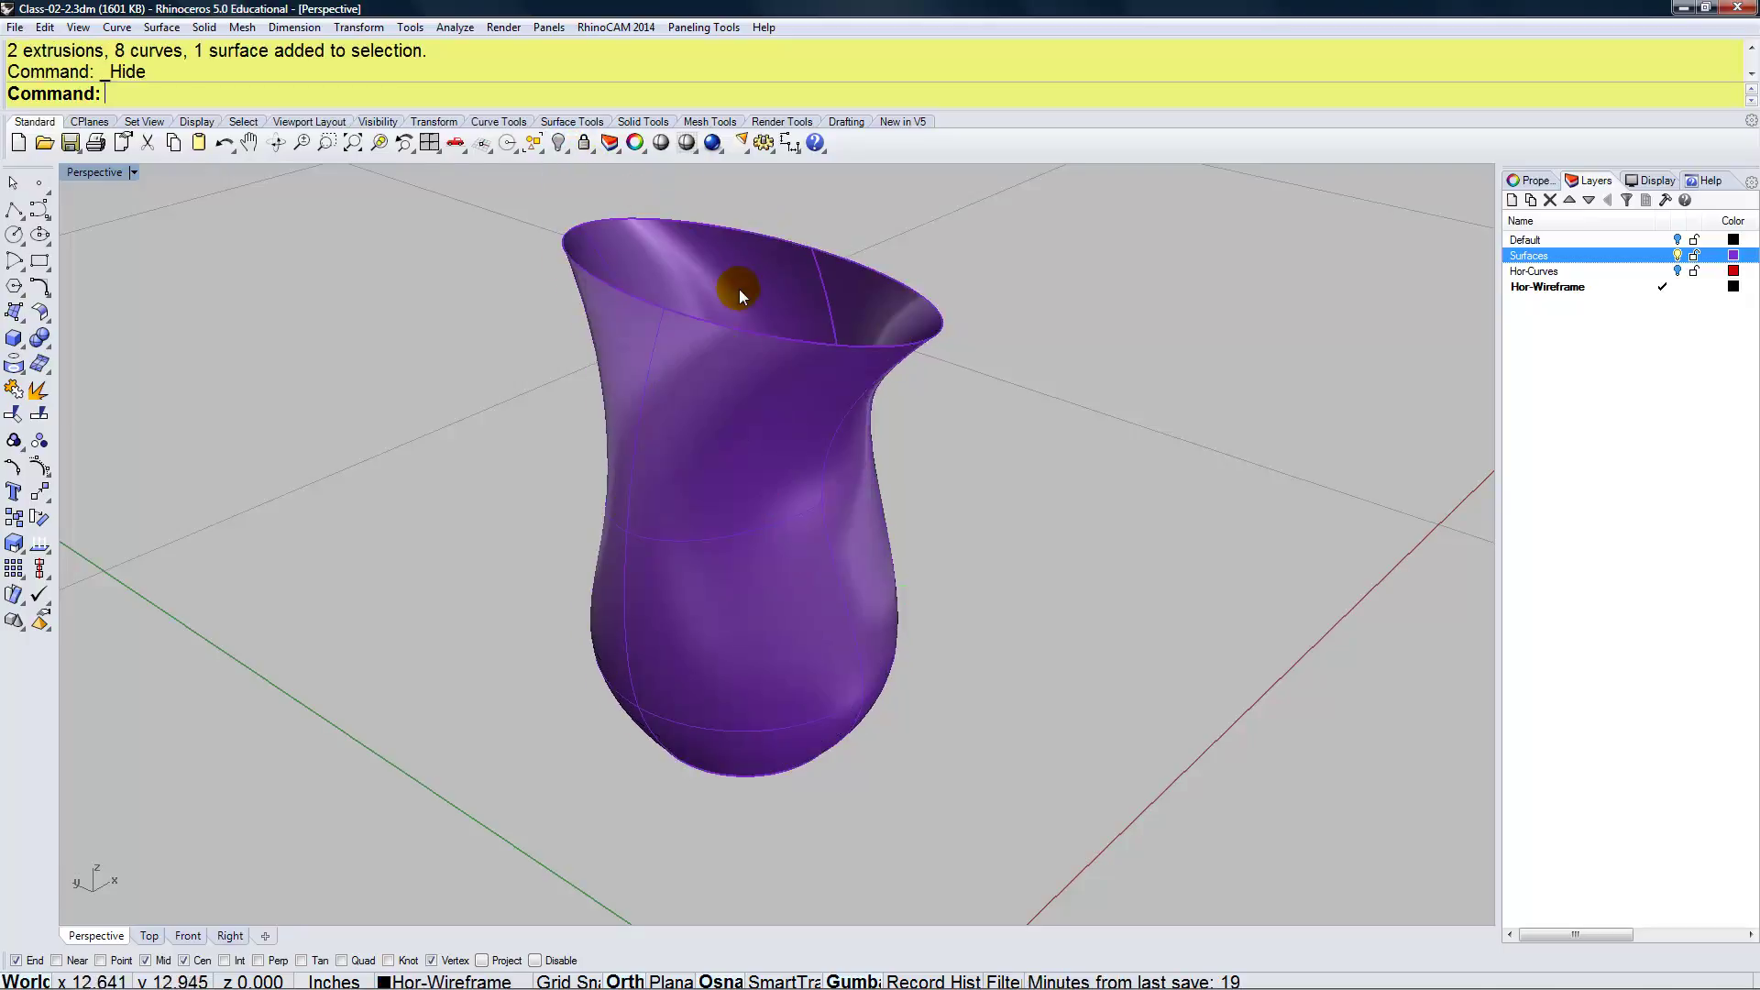
Rebuild the inner surface with 10 U and 8 V points at degree 3 and move it to the Surfaces layer
{"action": "left_click", "coordinate": [776, 436]}
{"action": "type", "text": "Rebuil"}
{"action": "key", "text": "Return"}
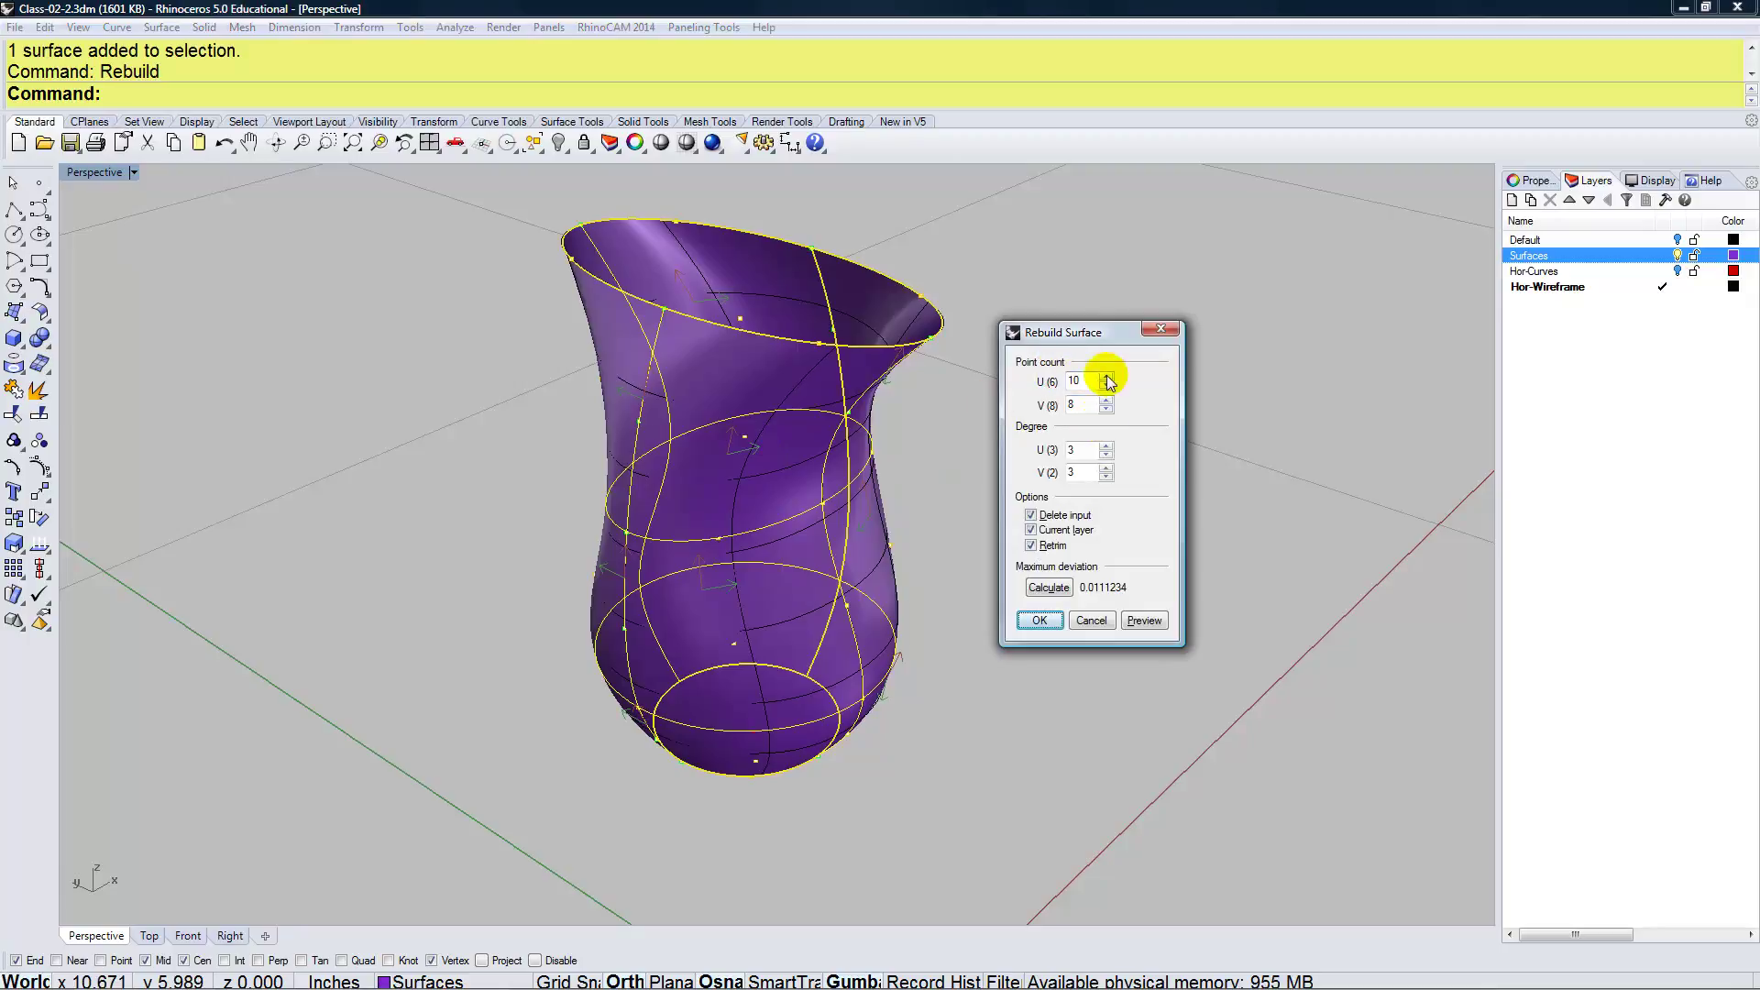
{"action": "left_click", "coordinate": [1039, 620]}
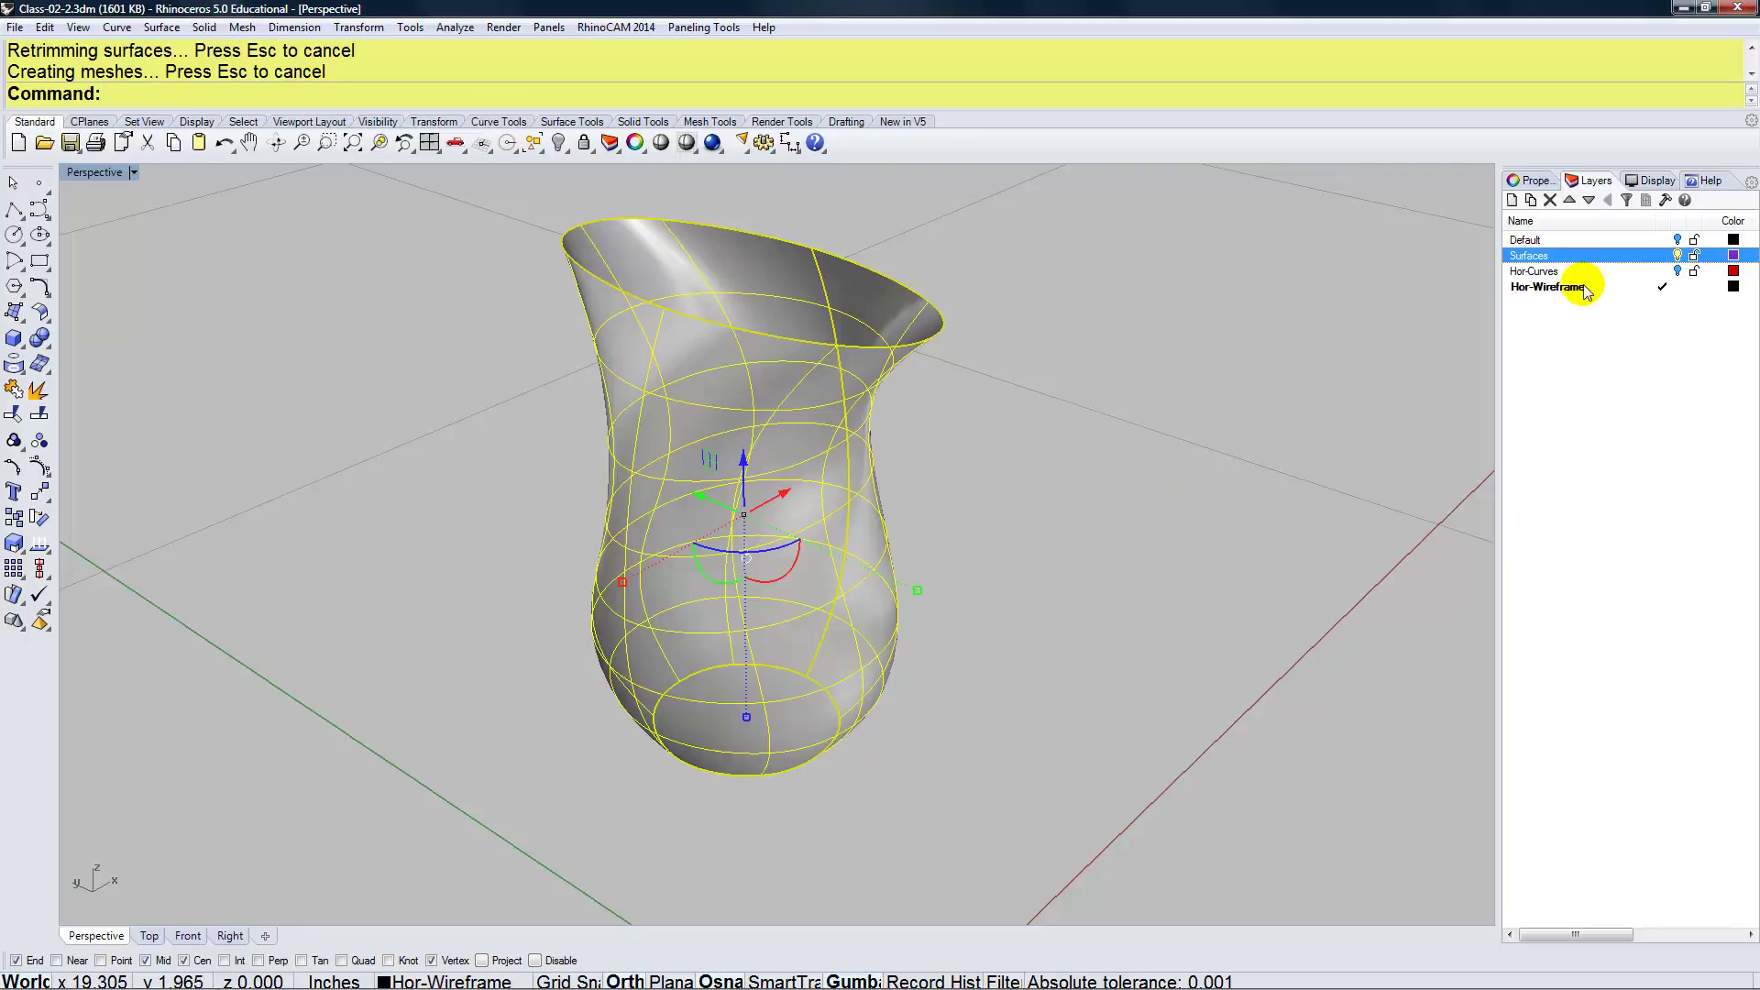
{"action": "right_click", "coordinate": [1593, 257]}
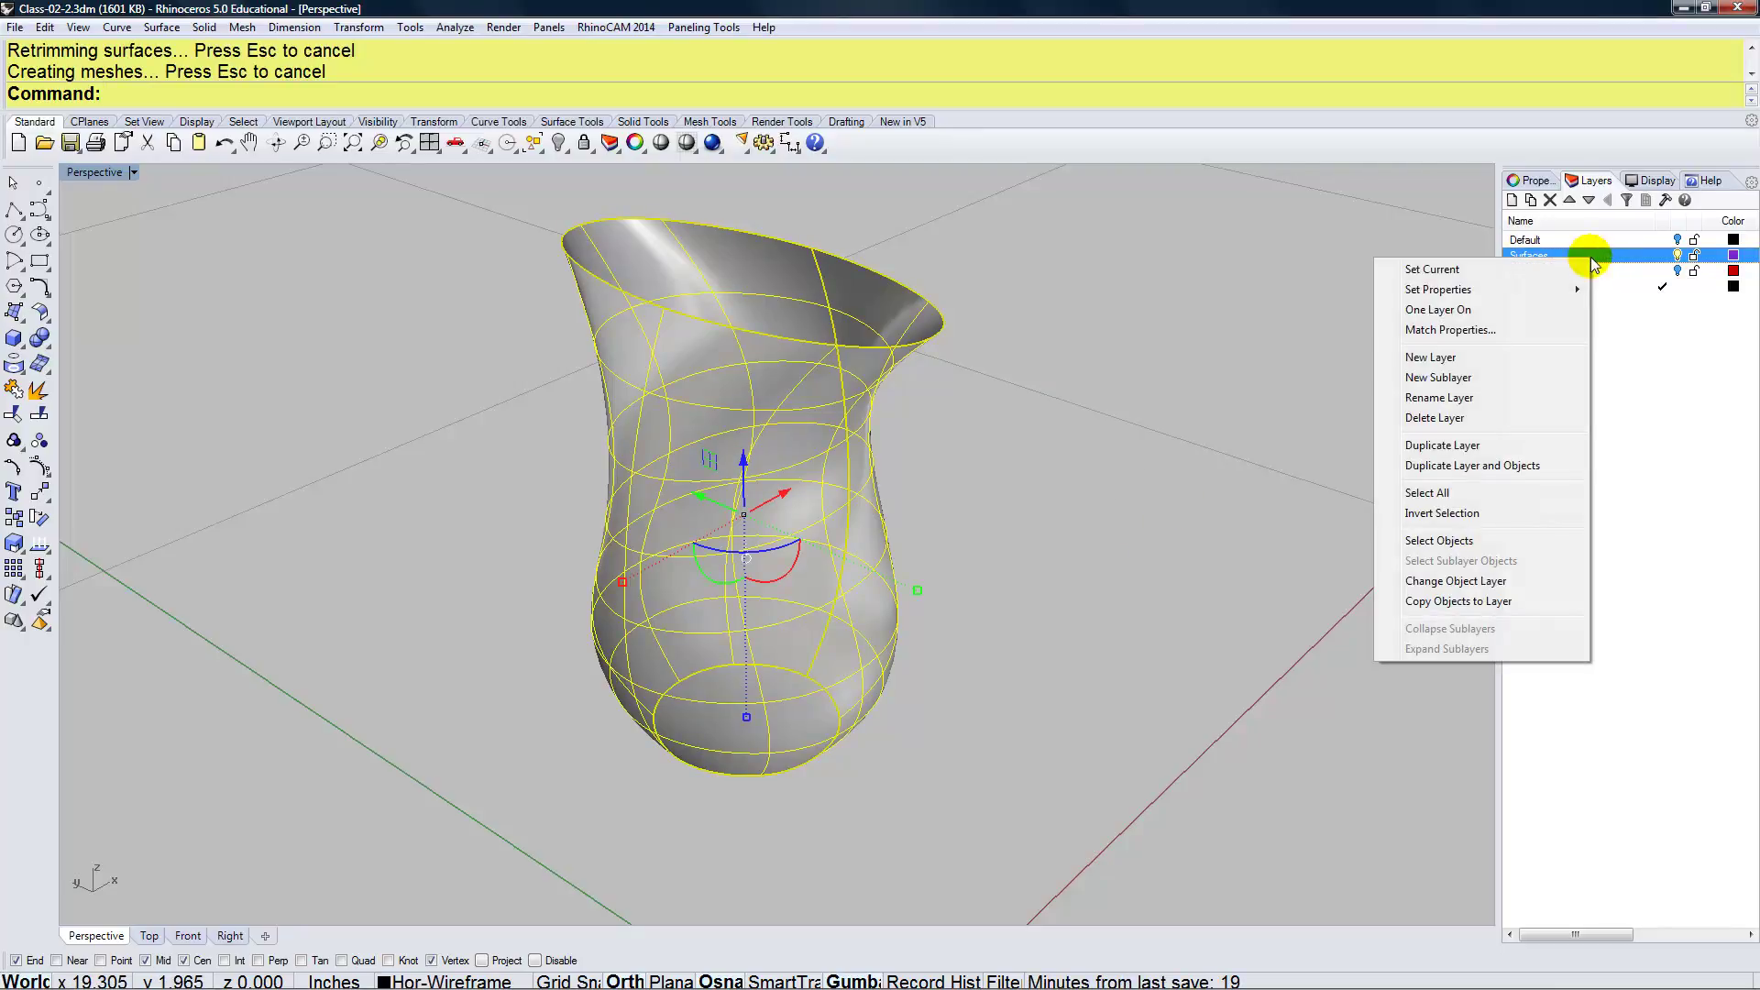
{"action": "left_click", "coordinate": [1466, 580]}
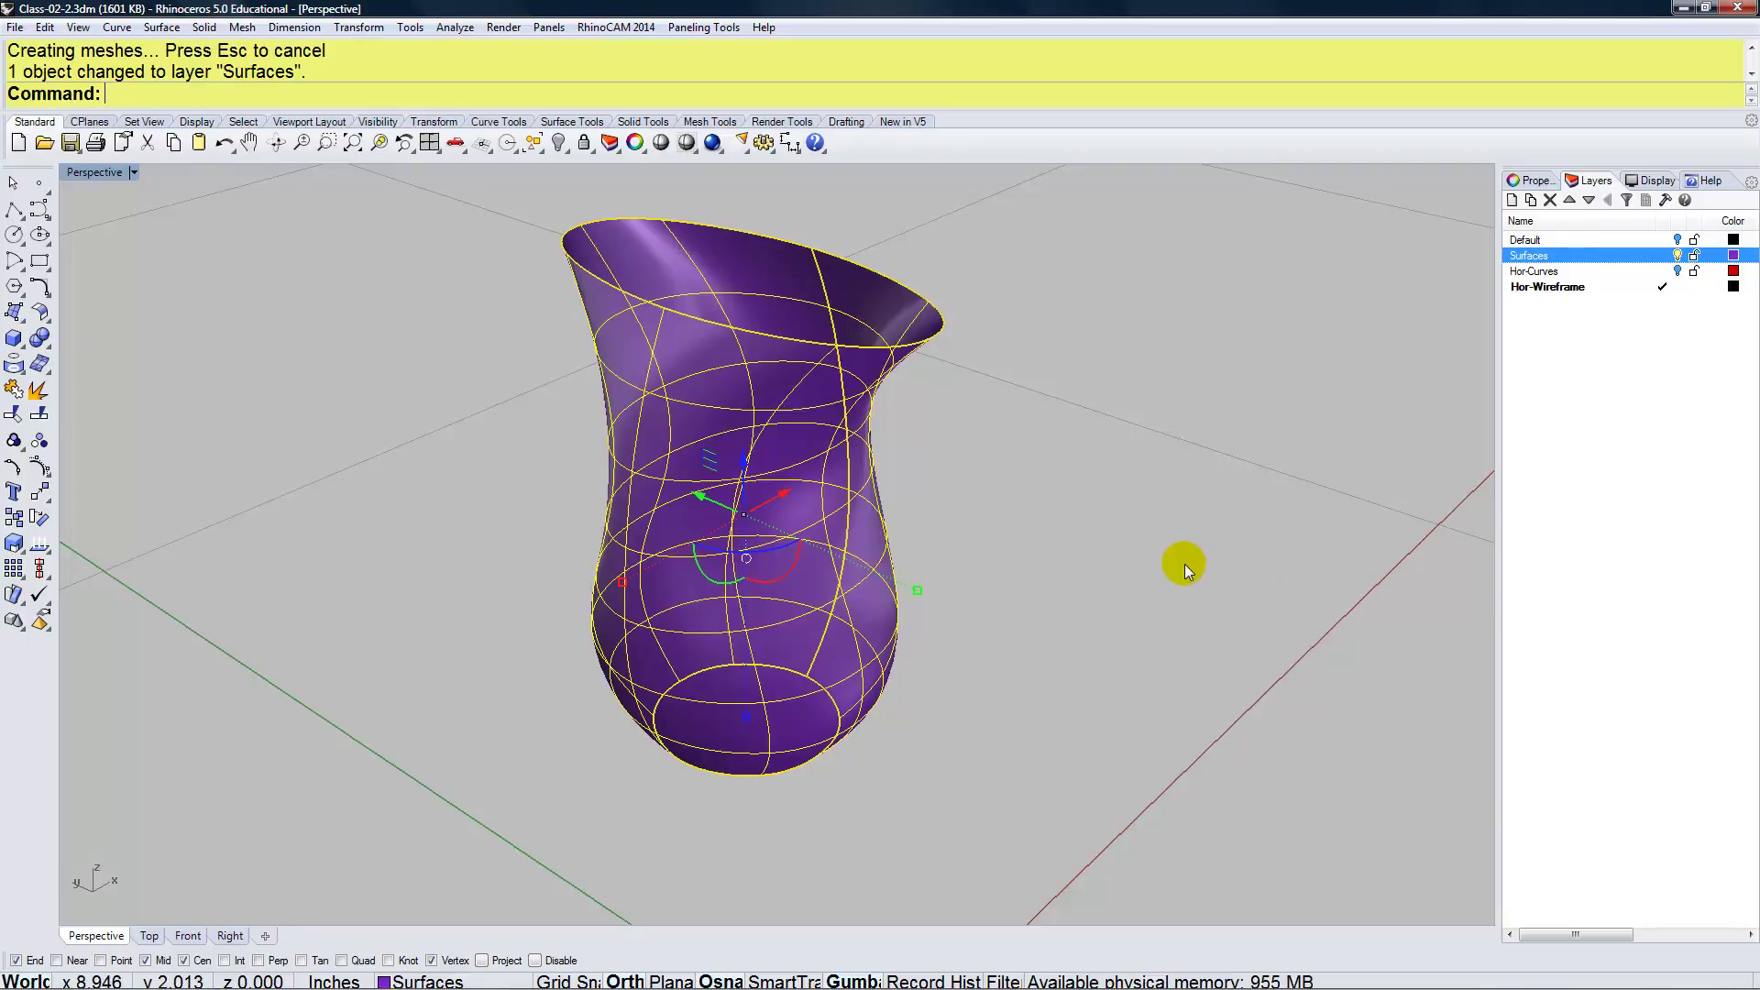
Extract the wireframe of the rebuilt inner surface onto the Hor-Wireframe layer
{"action": "type", "text": "Extr"}
{"action": "key", "text": "Return"}
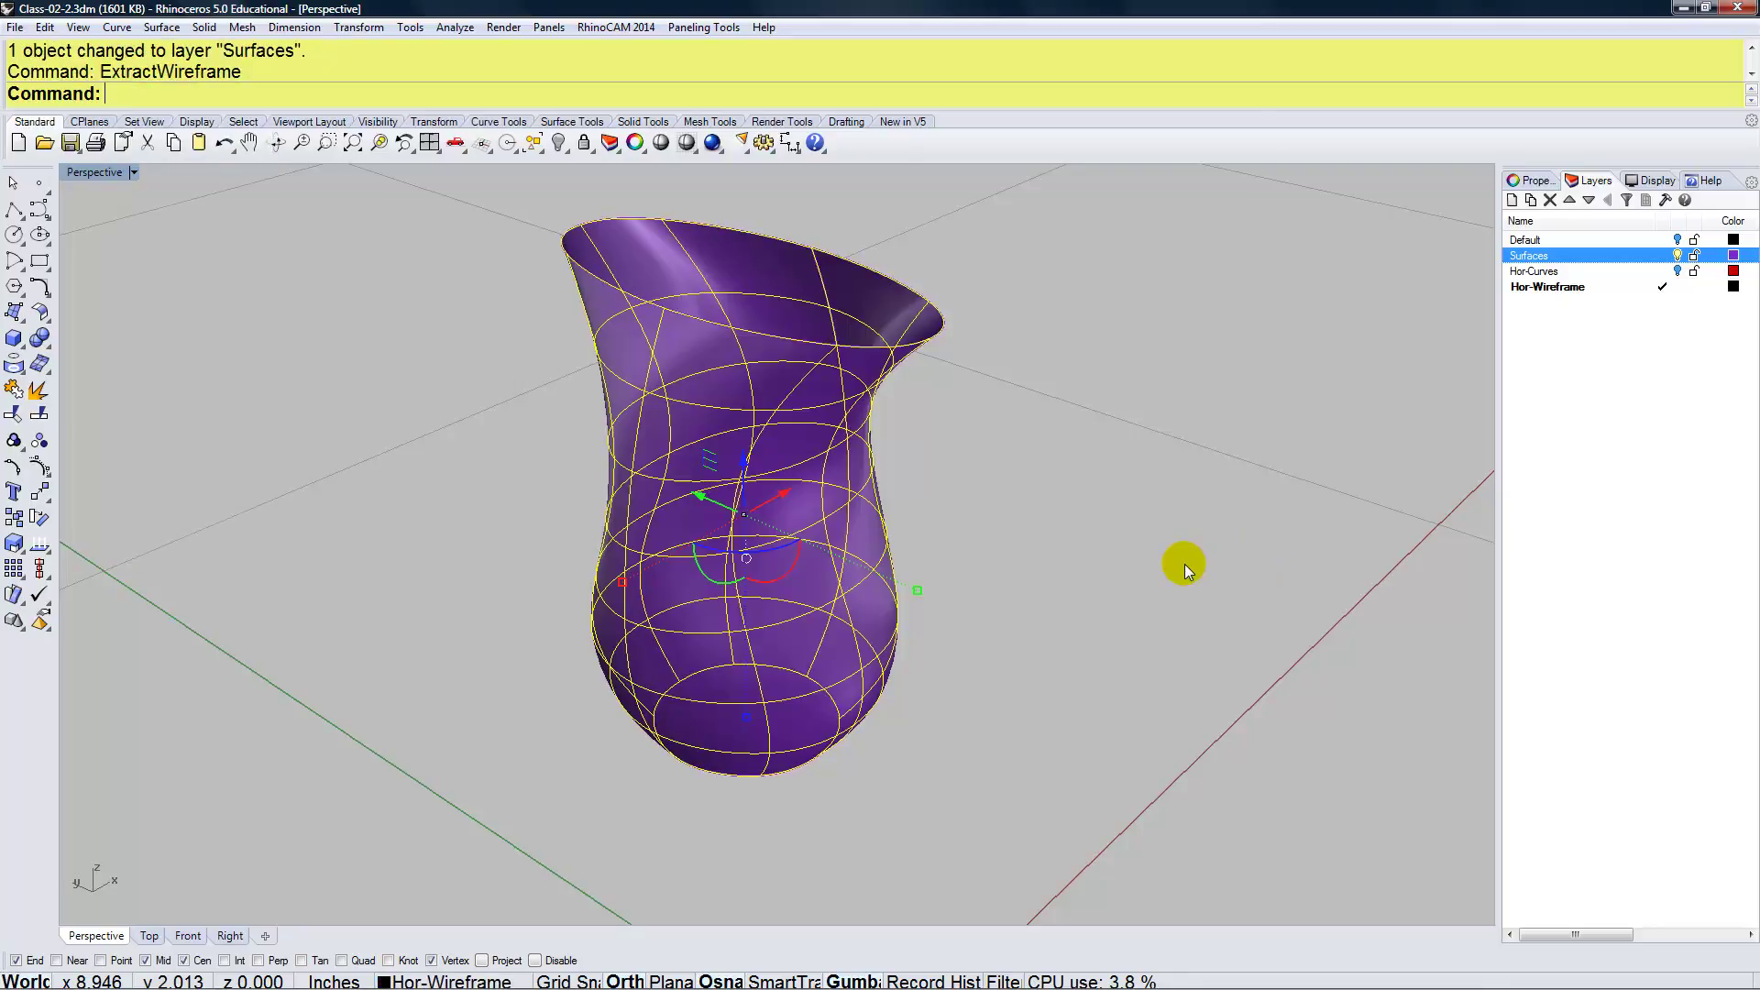
Turn off the Surfaces layer and delete the vertical curves of the extracted inner wireframe in the Front view, keeping only its horizontal rings
{"action": "left_click", "coordinate": [1678, 255]}
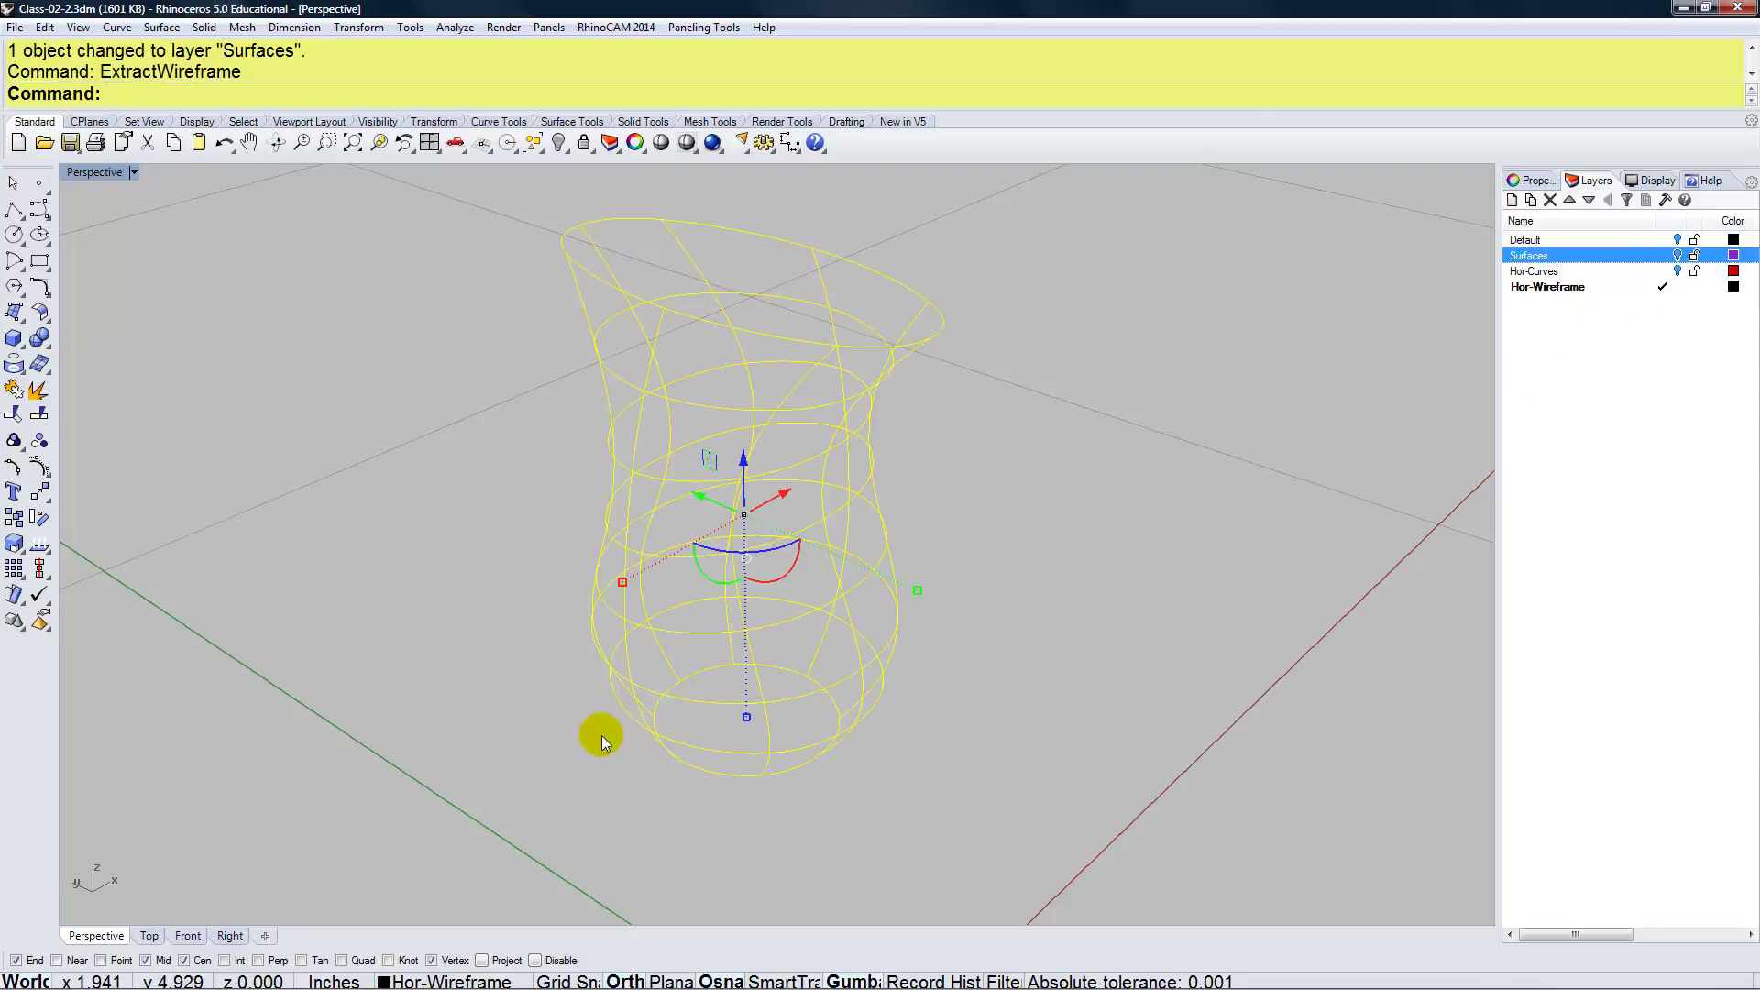
{"action": "left_click", "coordinate": [188, 935]}
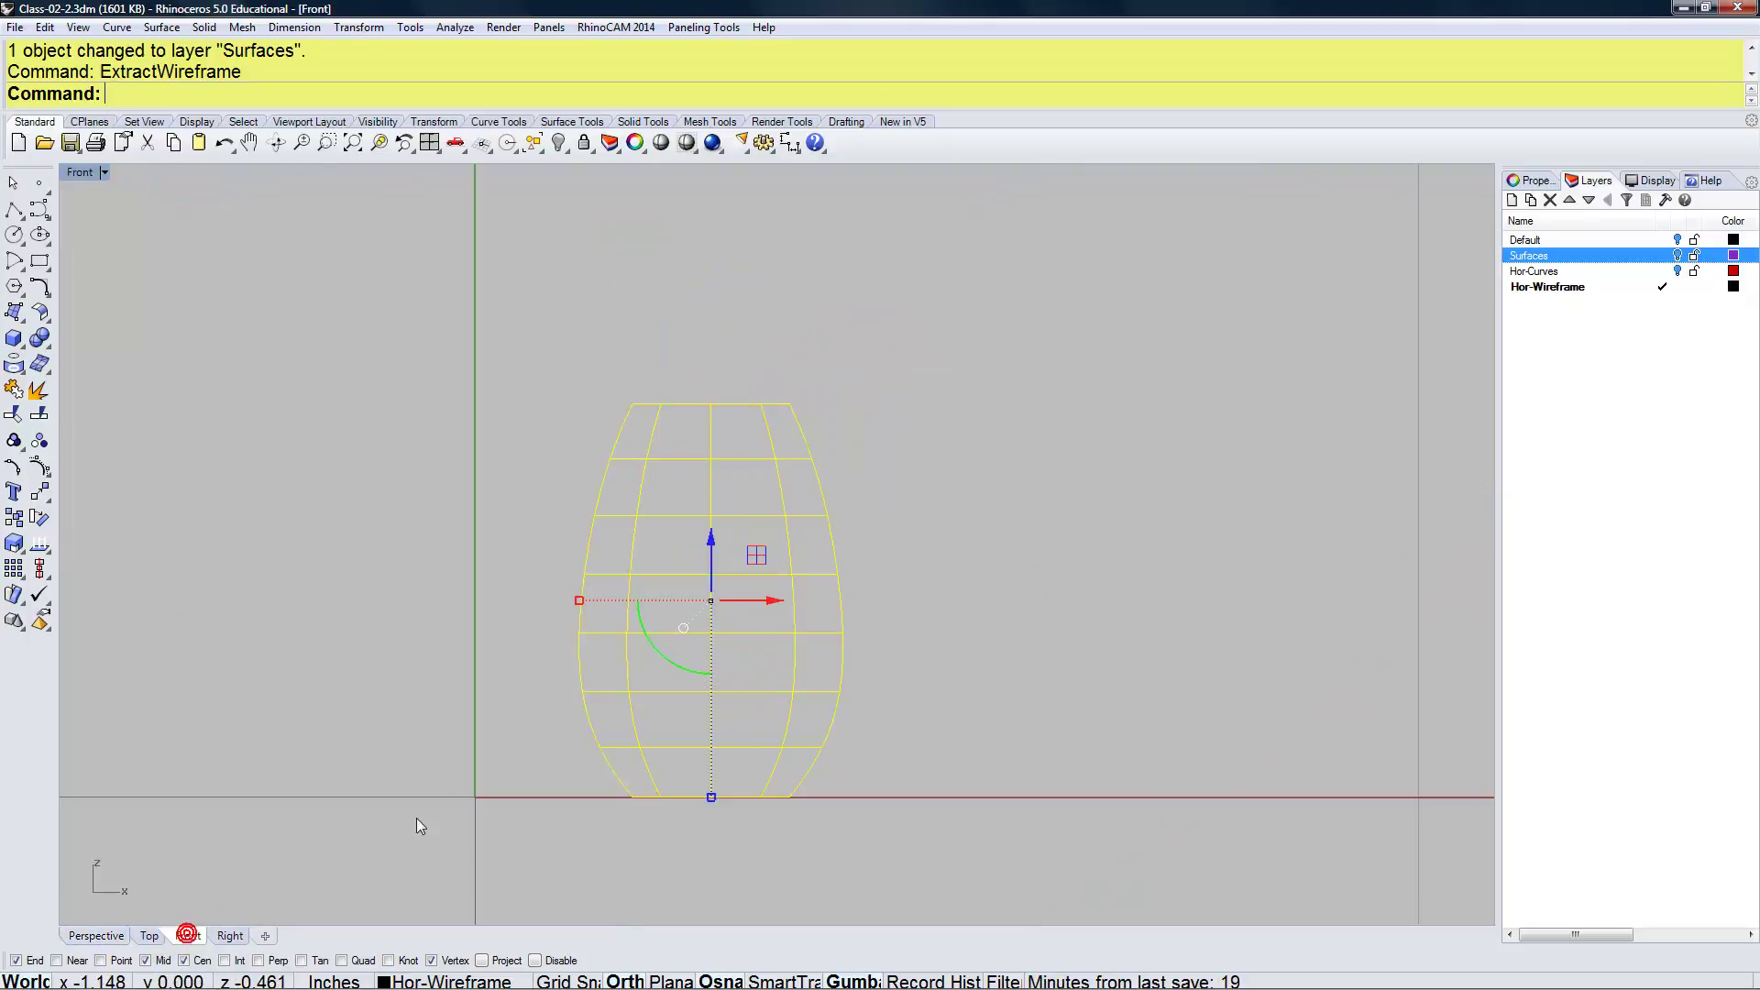
{"action": "key", "text": "Escape"}
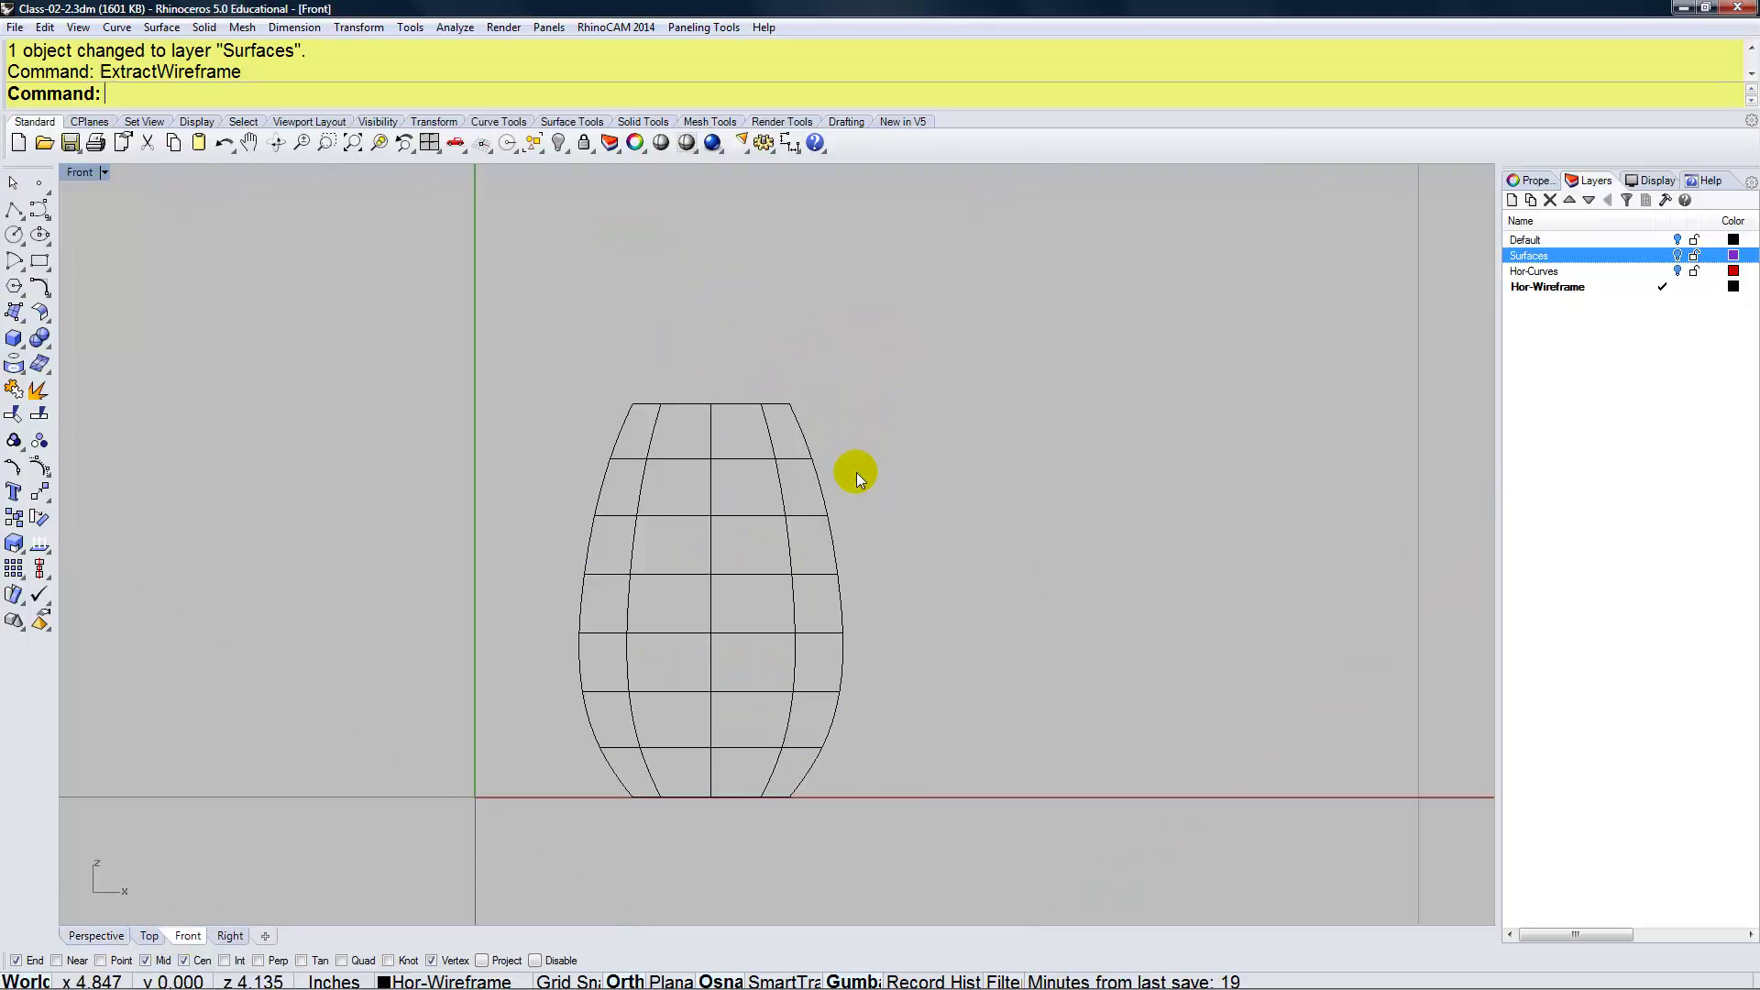
{"action": "left_click_drag", "start_coordinate": [854, 478], "coordinate": [568, 477]}
{"action": "key", "text": "Delete"}
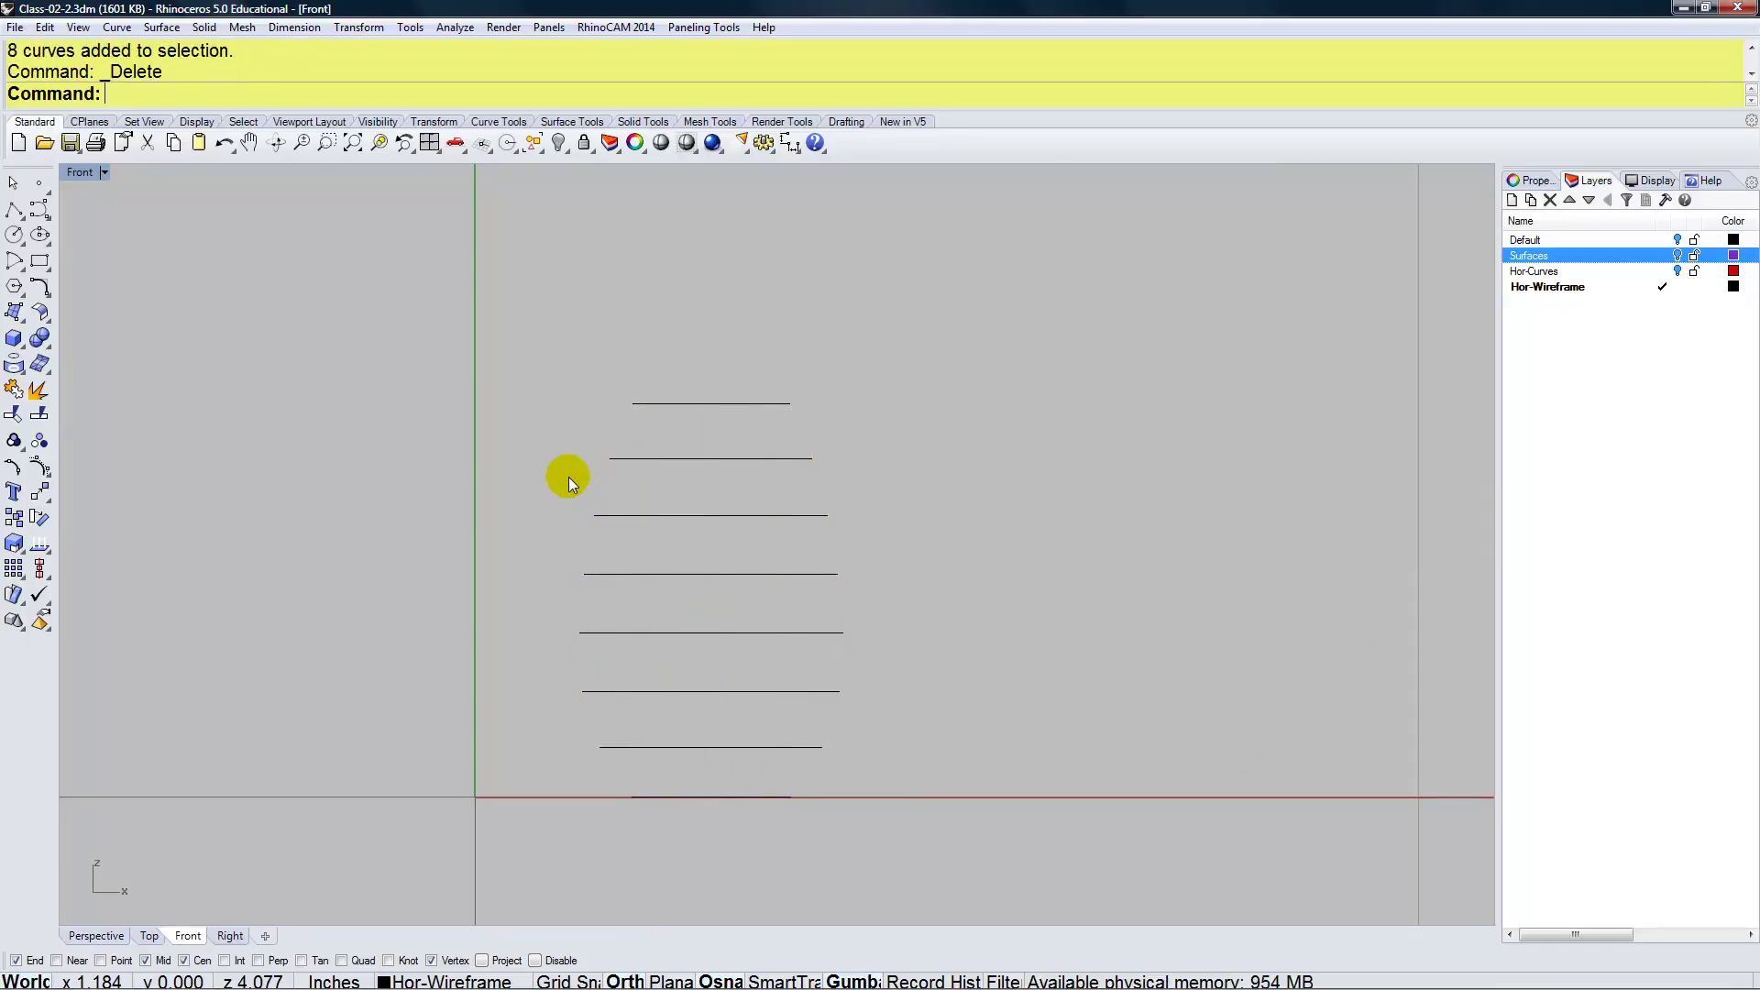
Show the hidden outer rings together with the inner rings in the Perspective view
{"action": "left_click", "coordinate": [89, 935]}
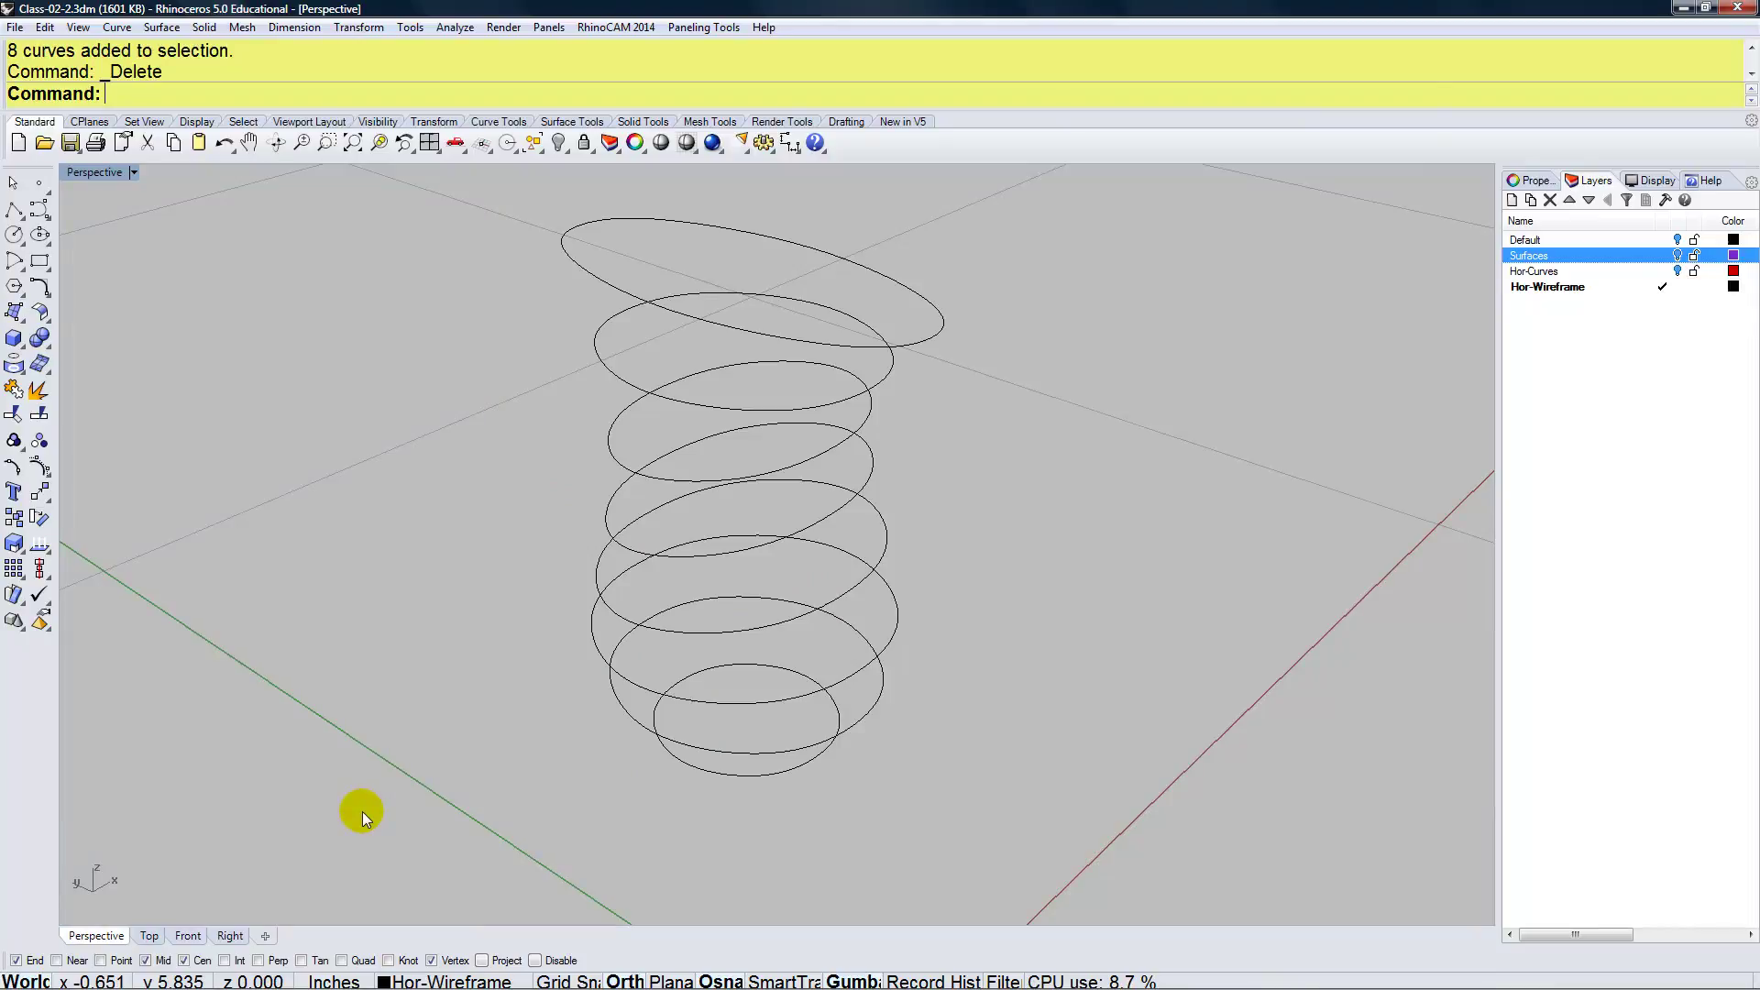
{"action": "type", "text": "how"}
{"action": "key", "text": "Return"}
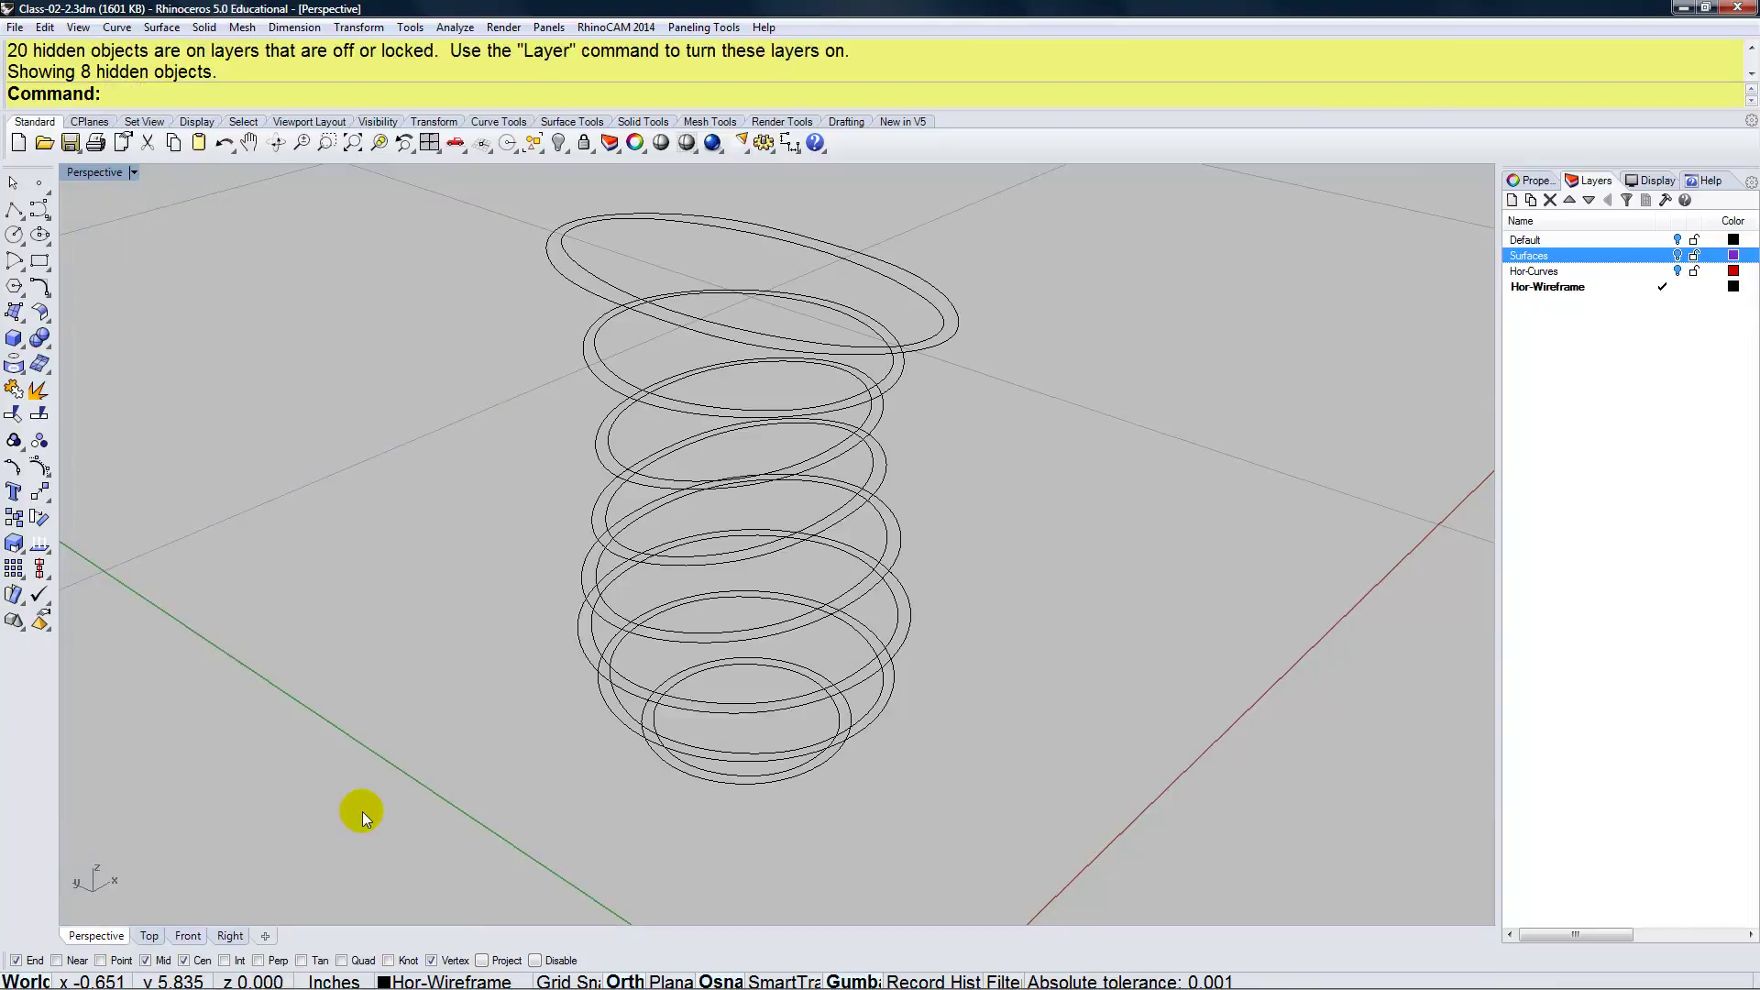
{"action": "mouse_move", "coordinate": [728, 798]}
{"action": "right_mouse_down"}
{"action": "mouse_move", "coordinate": [711, 773]}
{"action": "mouse_move", "coordinate": [733, 794]}
{"action": "right_mouse_up"}
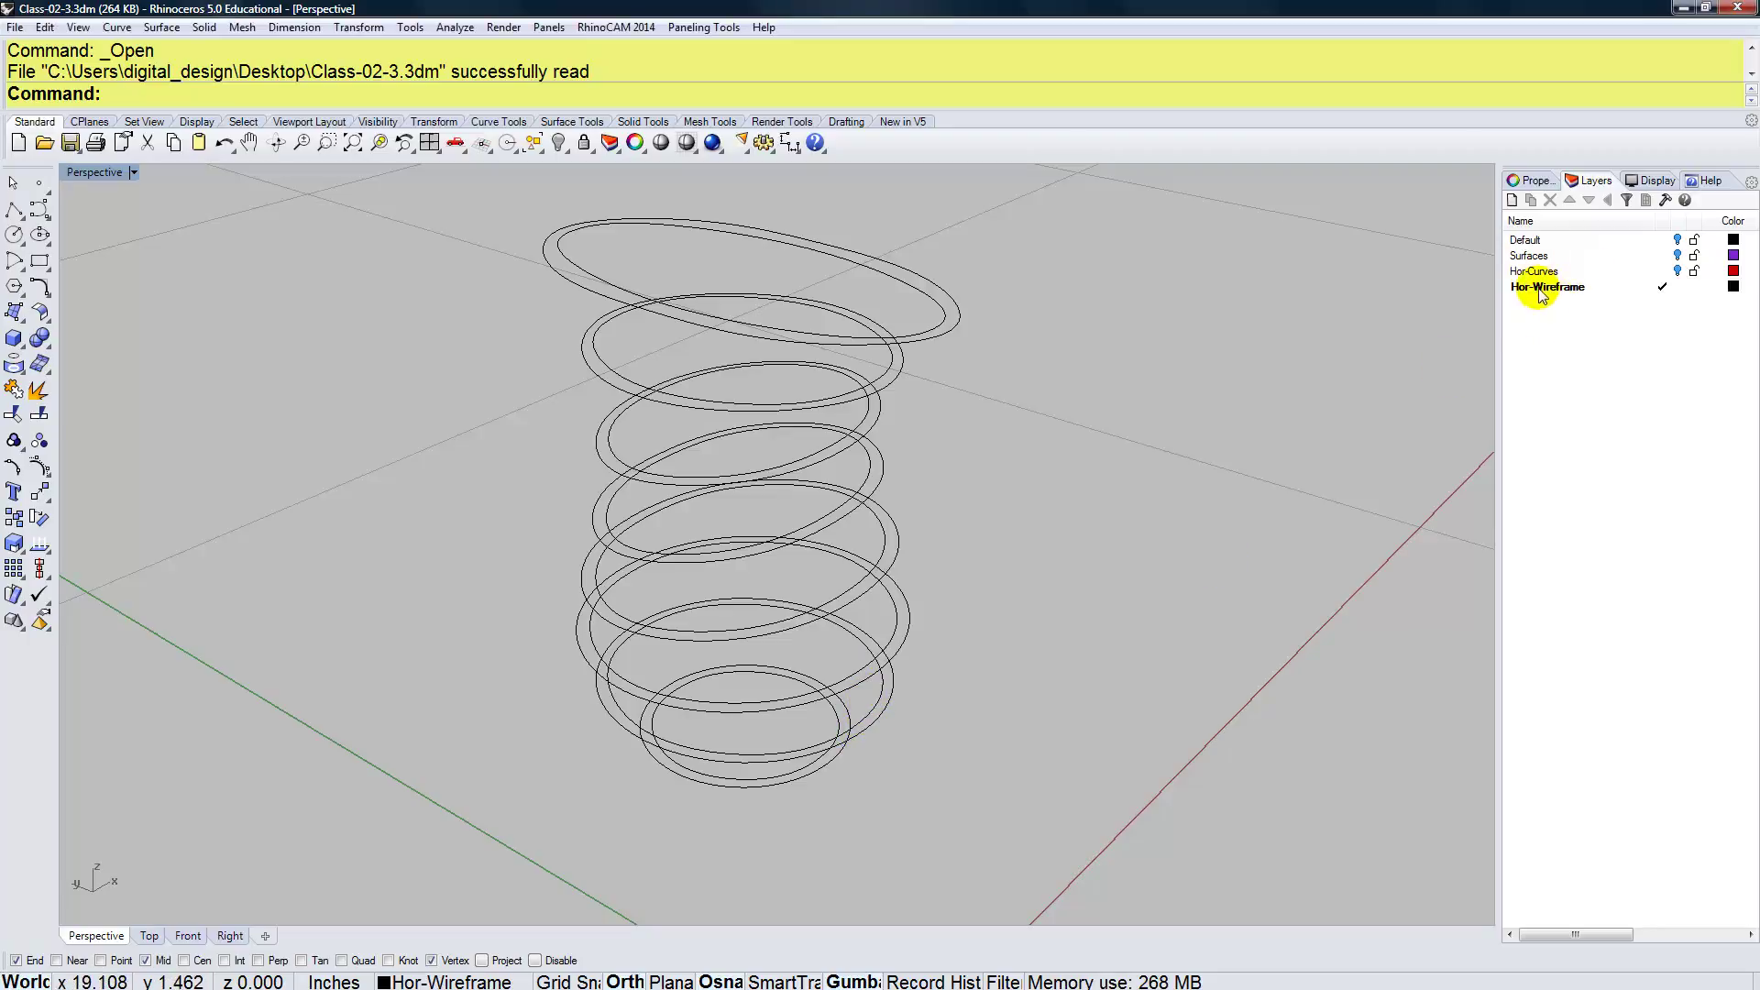
Create a new layer named Hor-Slats and make it the current layer
{"action": "left_click", "coordinate": [1513, 200]}
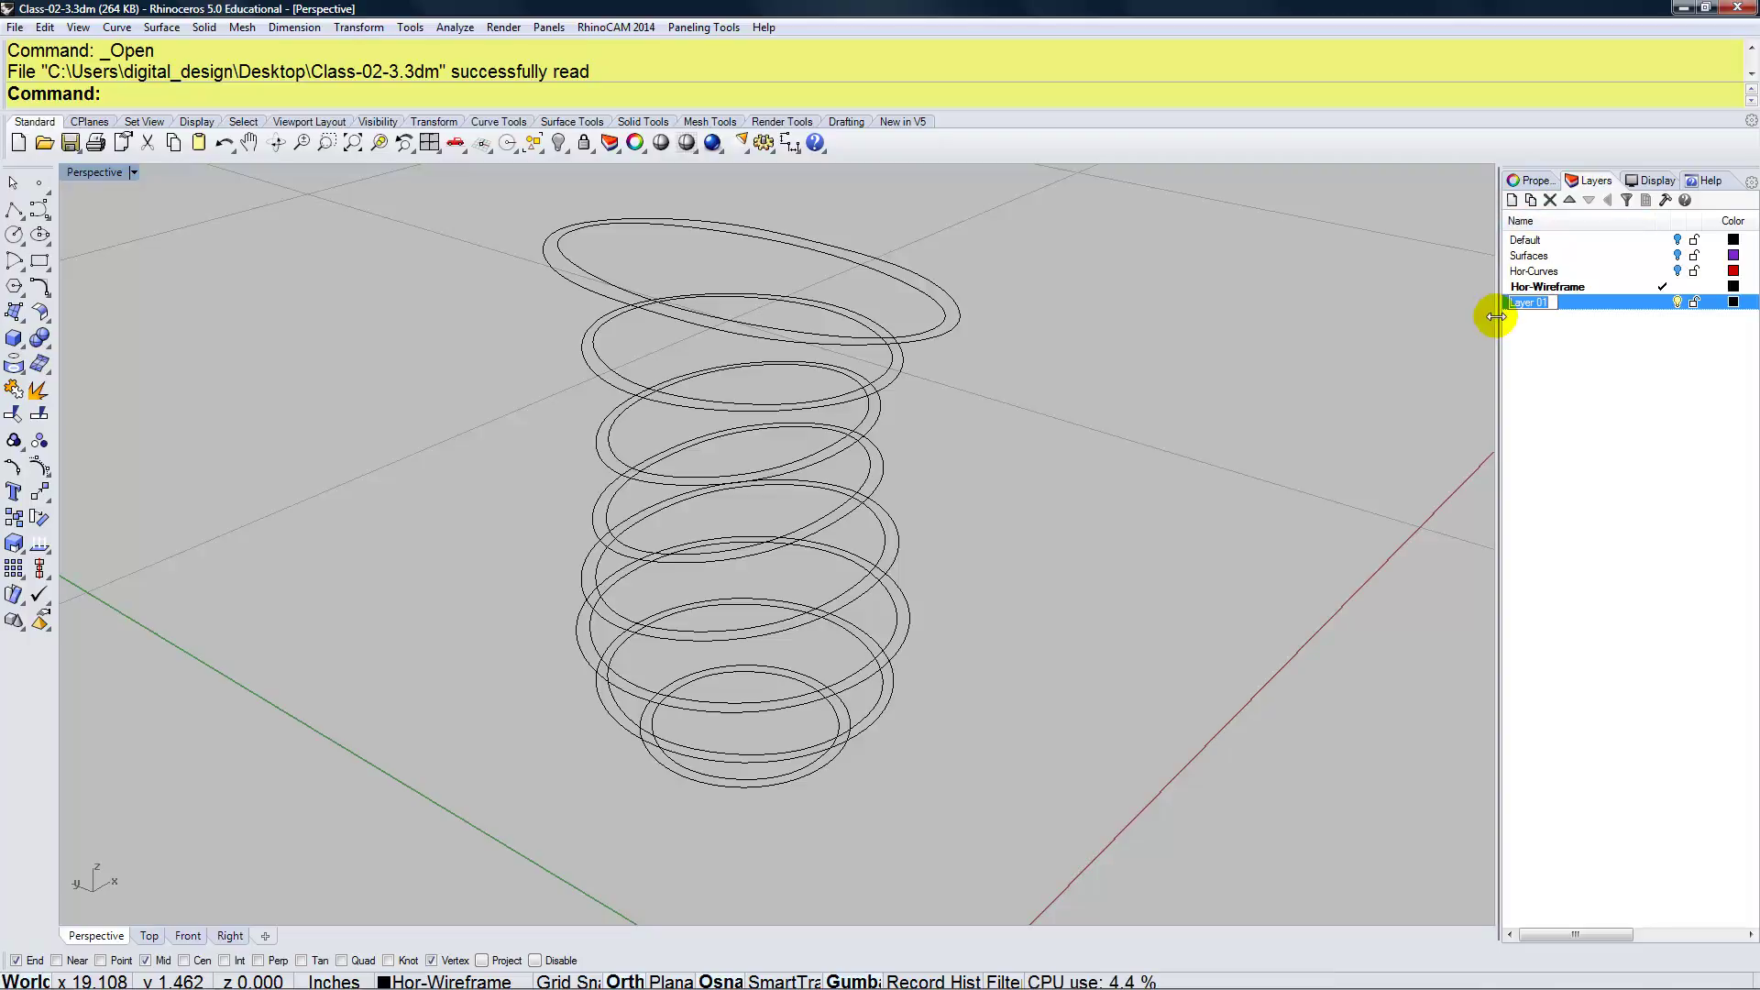
{"action": "key", "text": "Return"}
{"action": "type", "text": "h"}
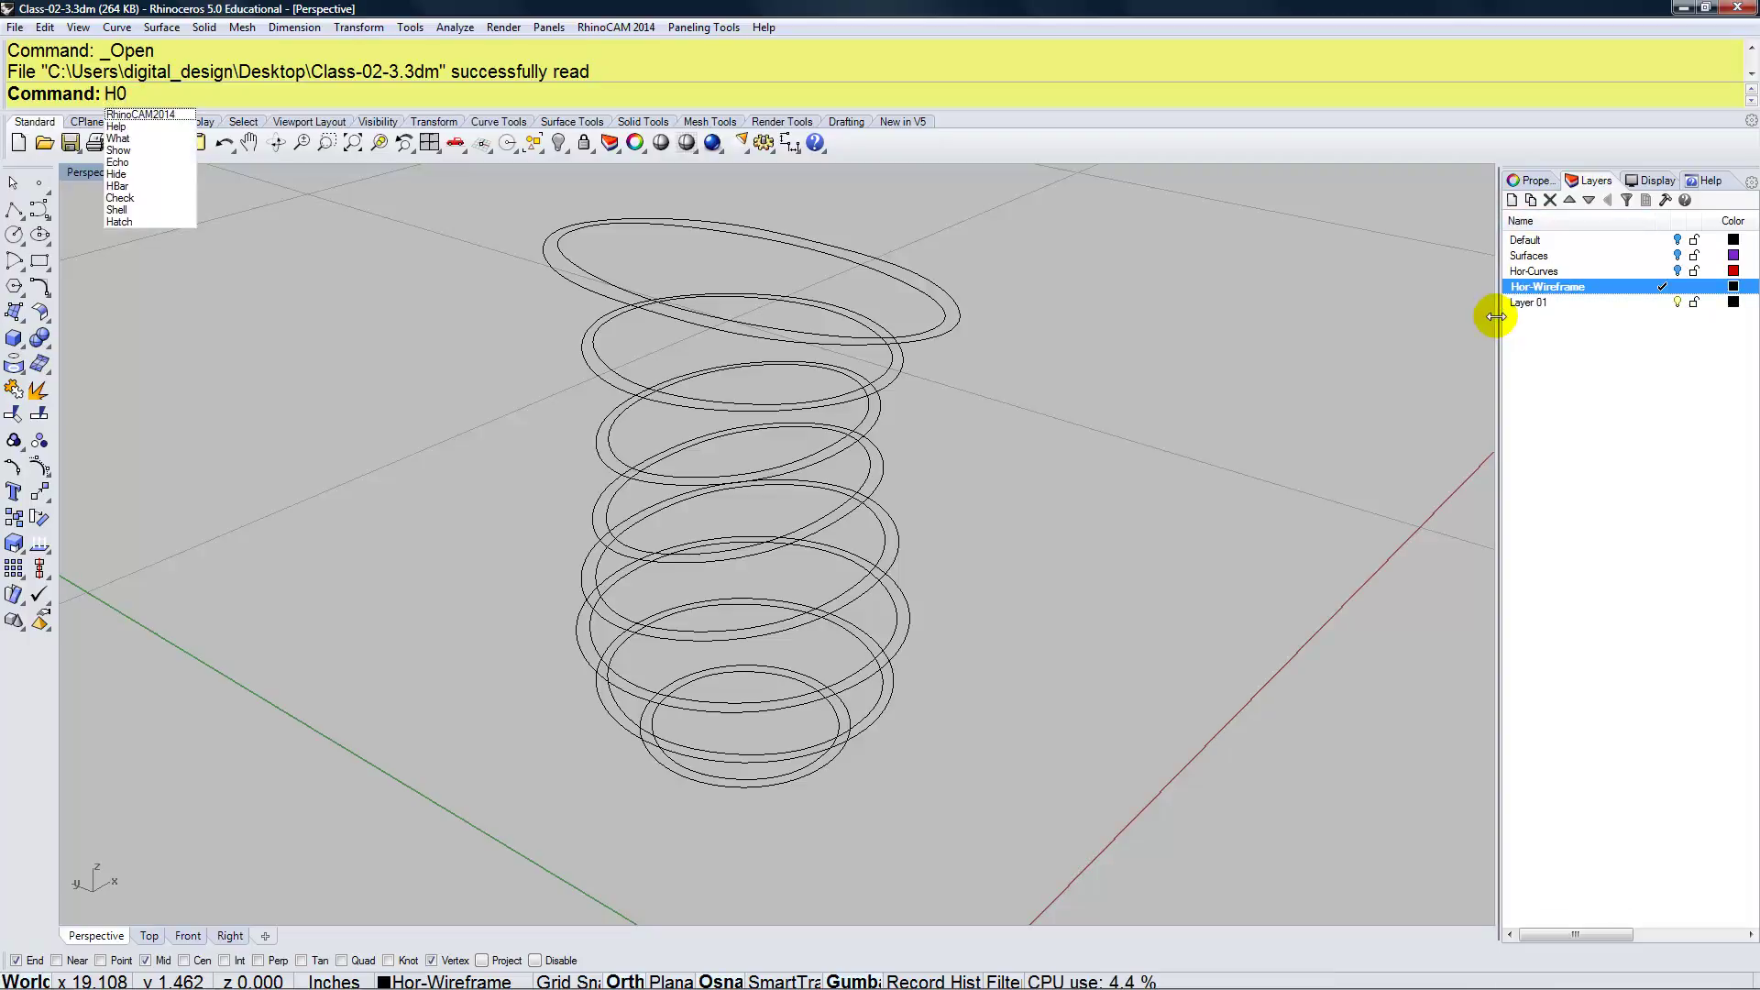
{"action": "key", "text": "Escape"}
{"action": "left_click", "coordinate": [1545, 304]}
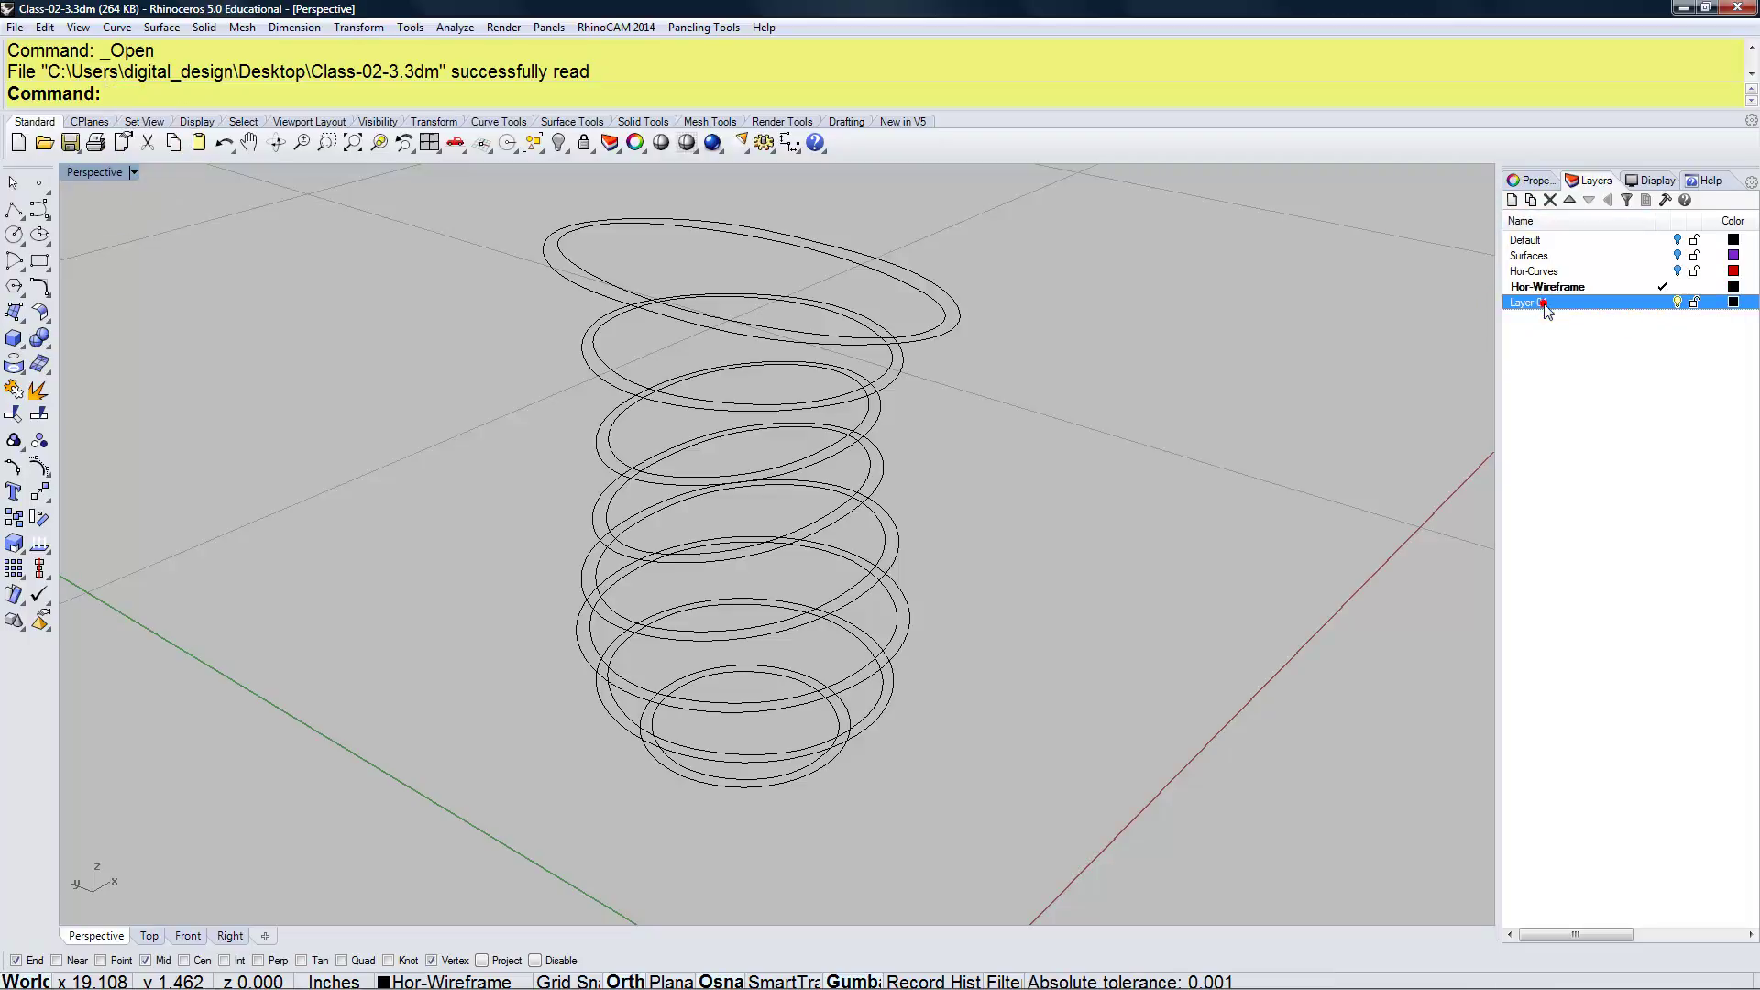
{"action": "double_click", "coordinate": [1542, 303]}
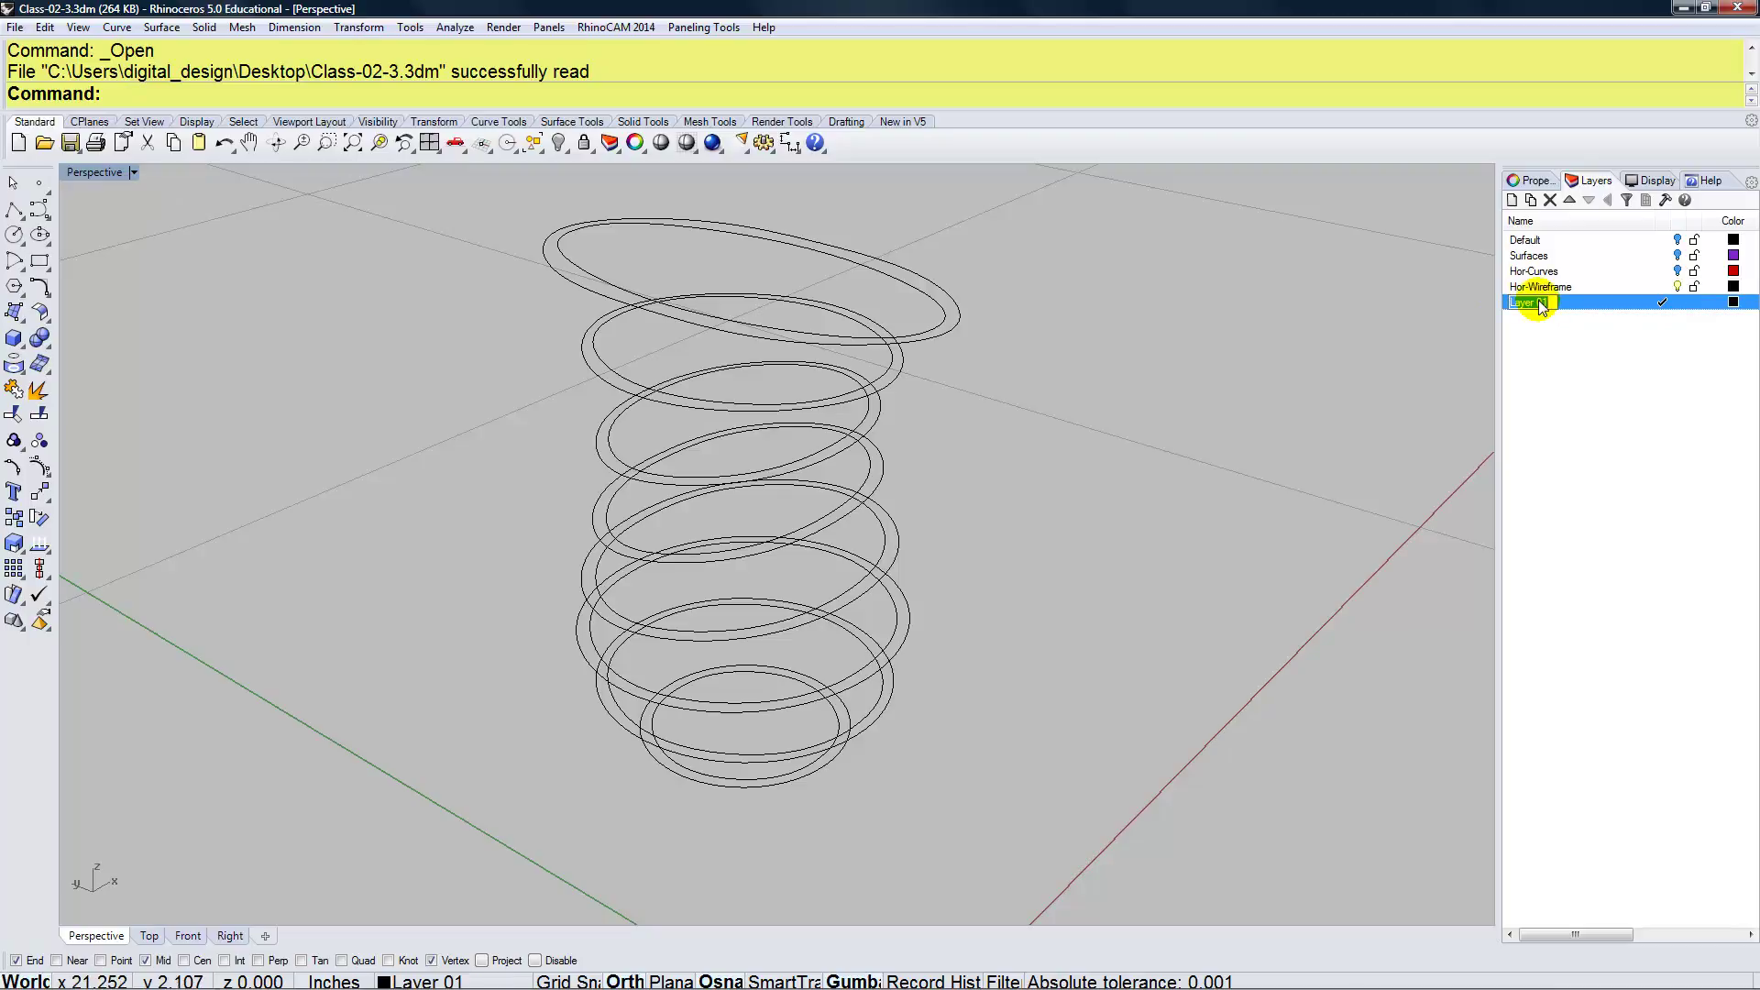
{"action": "type", "text": "Hor-"}
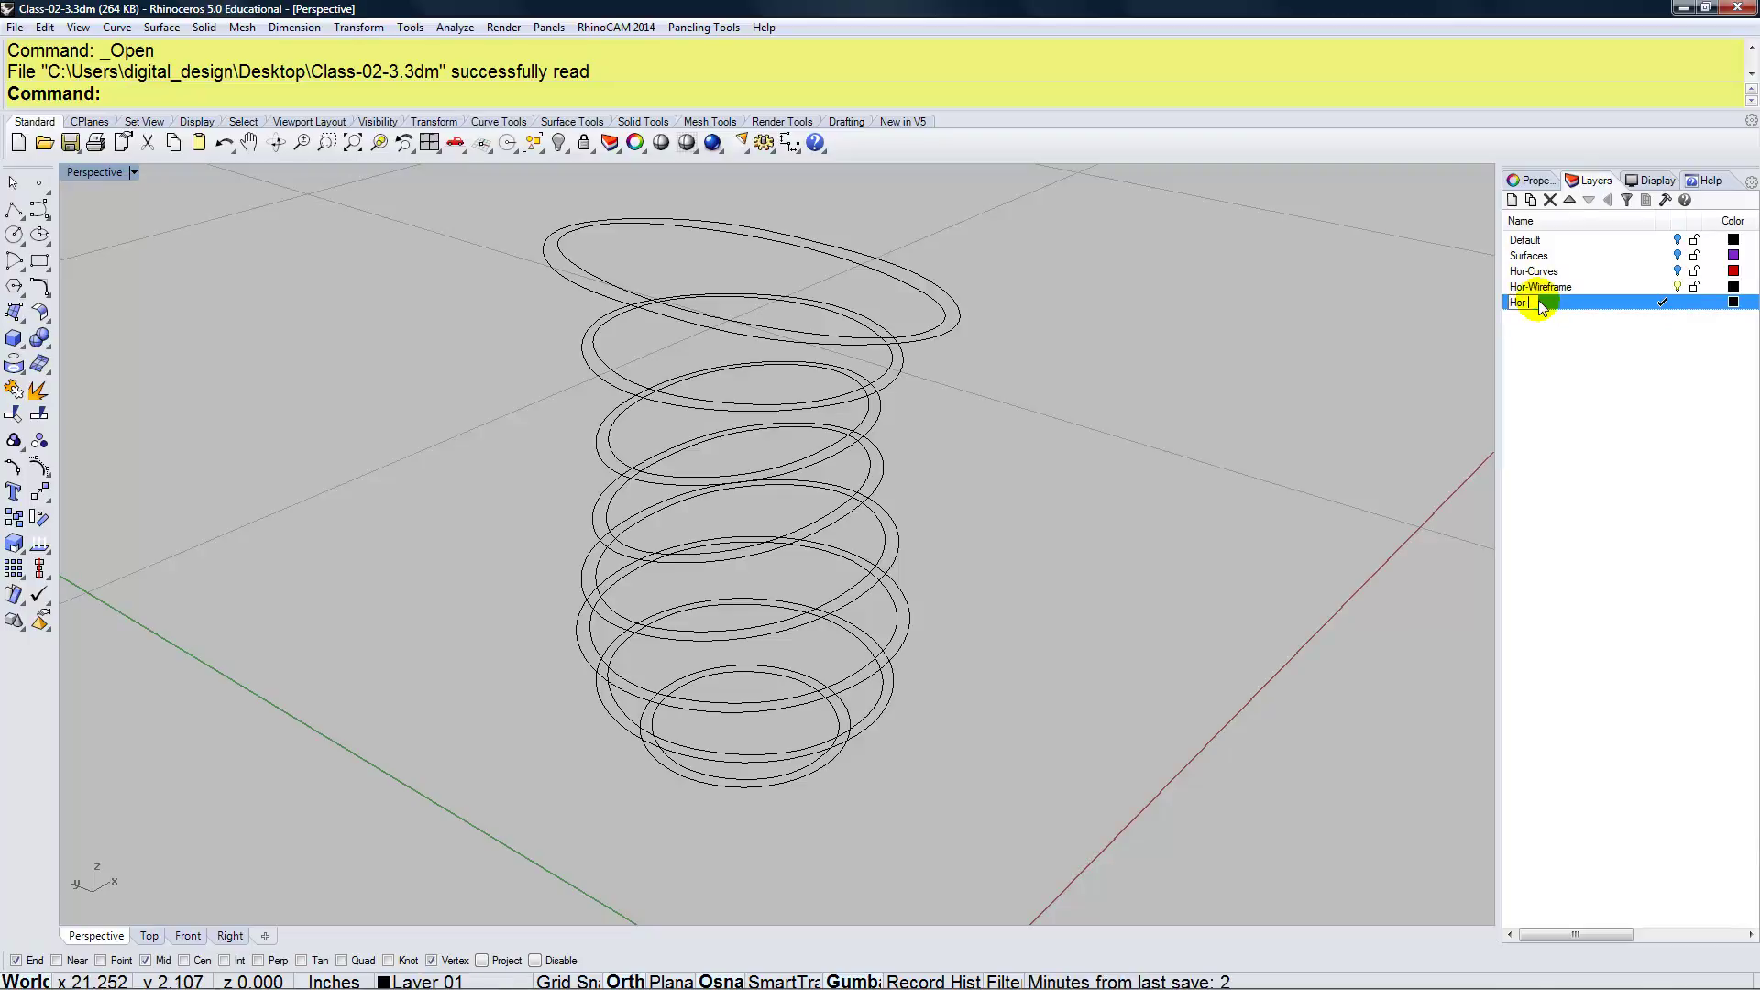
{"action": "type", "text": "Slats"}
{"action": "left_click", "coordinate": [1593, 303]}
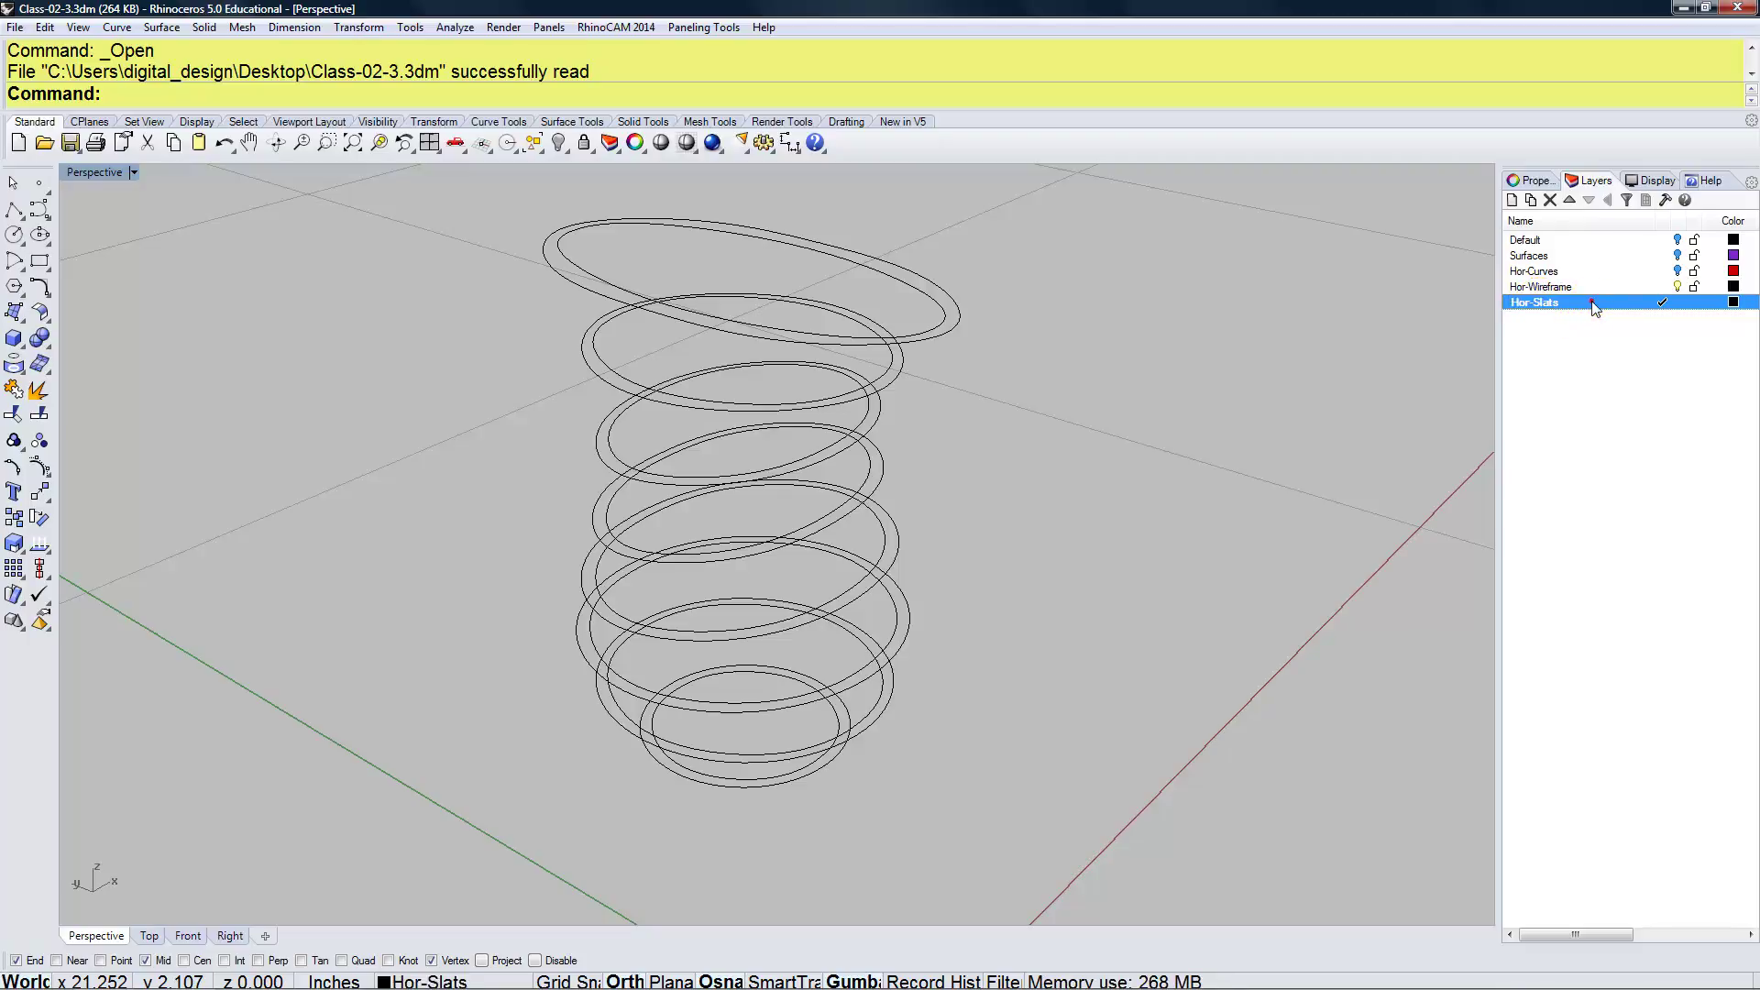
{"action": "right_click_drag", "start_coordinate": [810, 778], "coordinate": [806, 768]}
{"action": "left_click", "coordinate": [826, 766]}
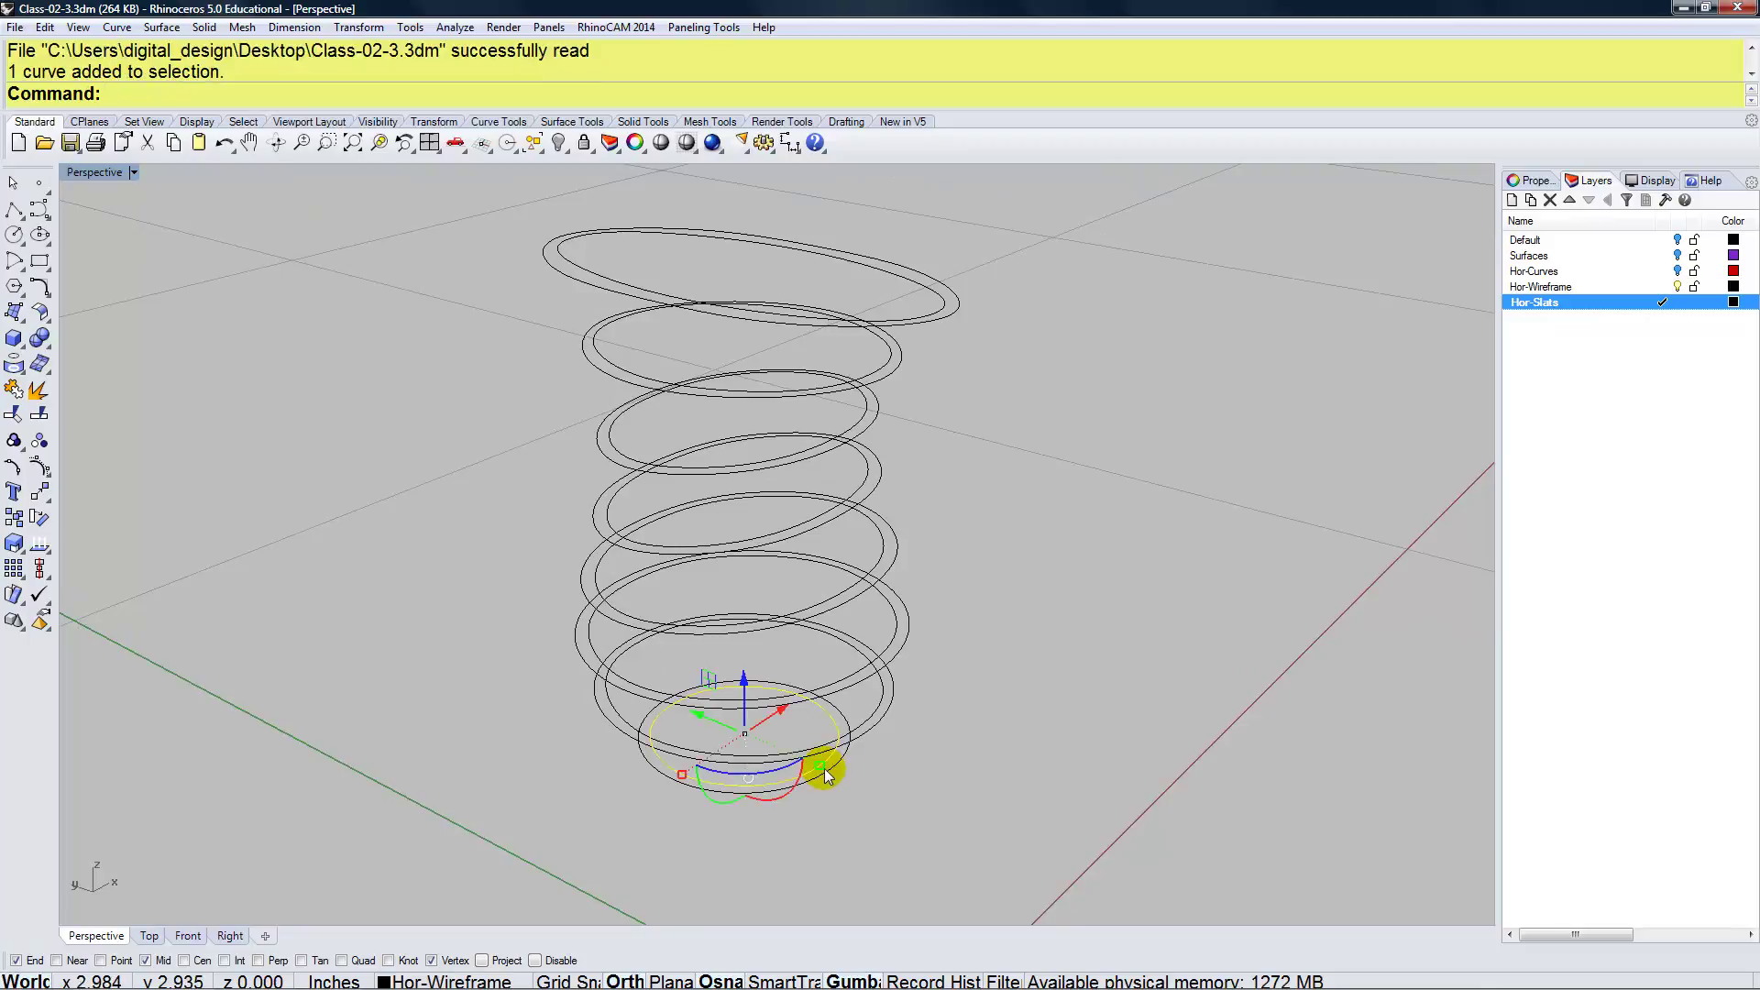
{"action": "key", "text": "Escape"}
{"action": "left_click", "coordinate": [826, 768]}
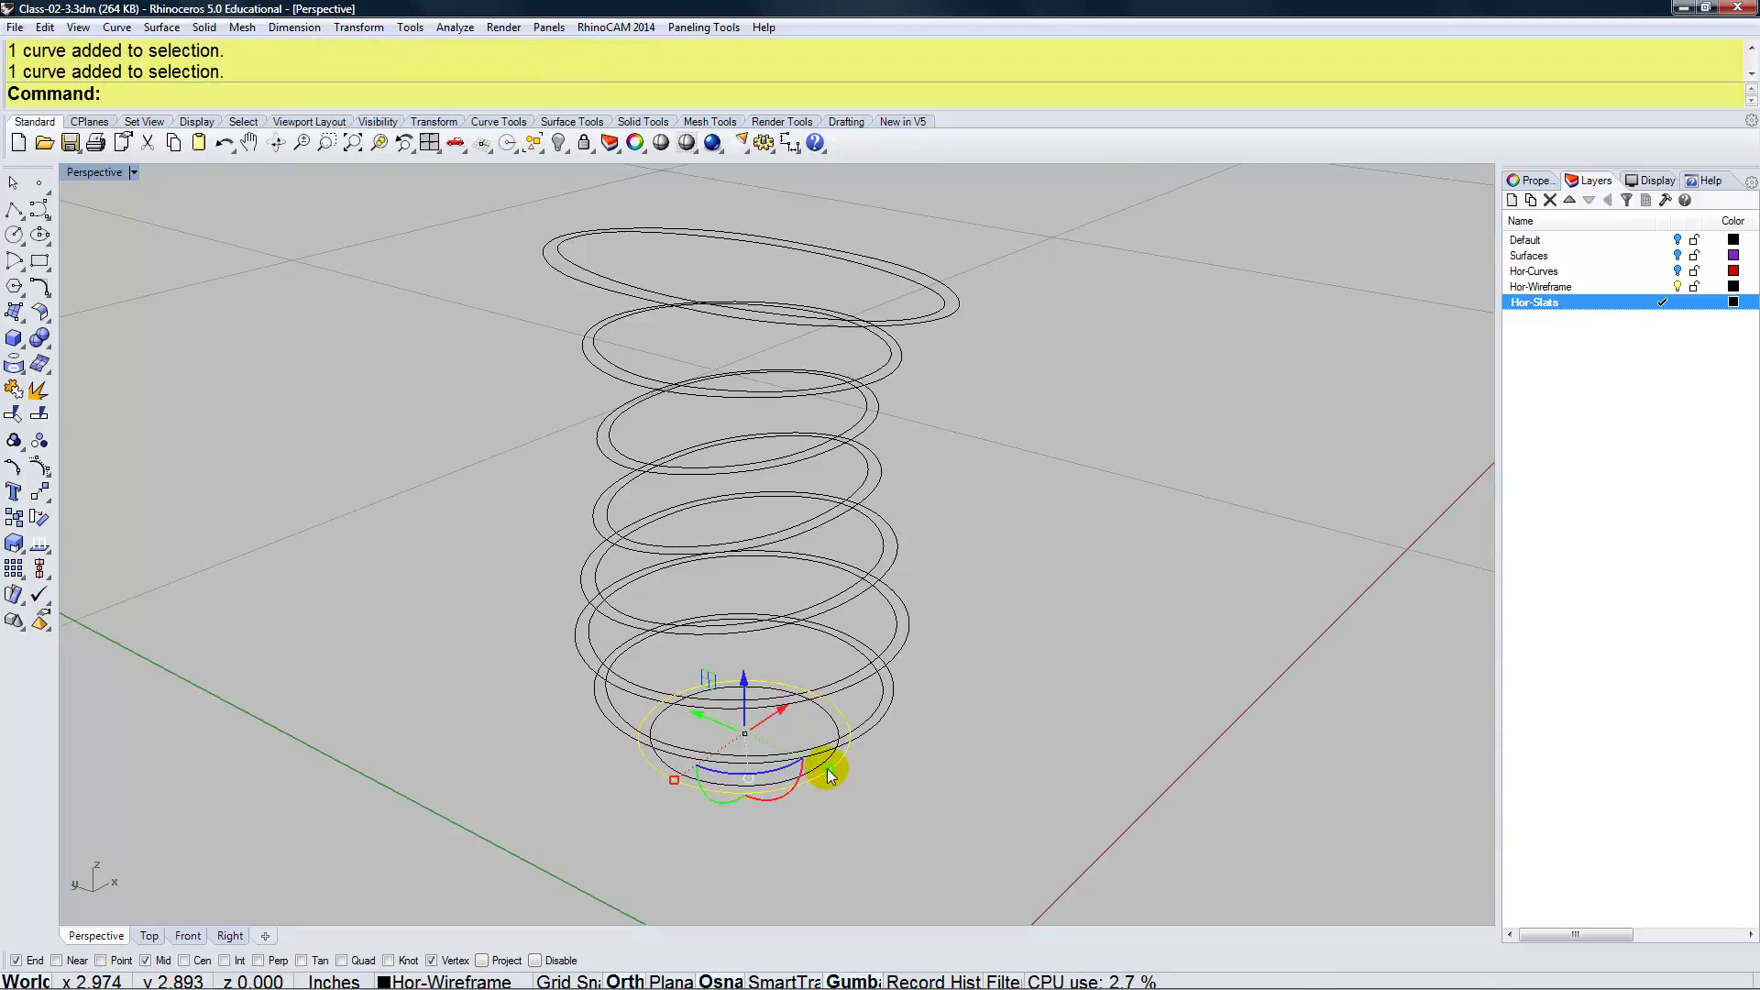
{"action": "left_click", "coordinate": [822, 761]}
{"action": "key", "text": "Escape"}
Loft between the outer and inner rings at the base of the form to make the lowest flat slat
{"action": "left_click", "coordinate": [815, 772]}
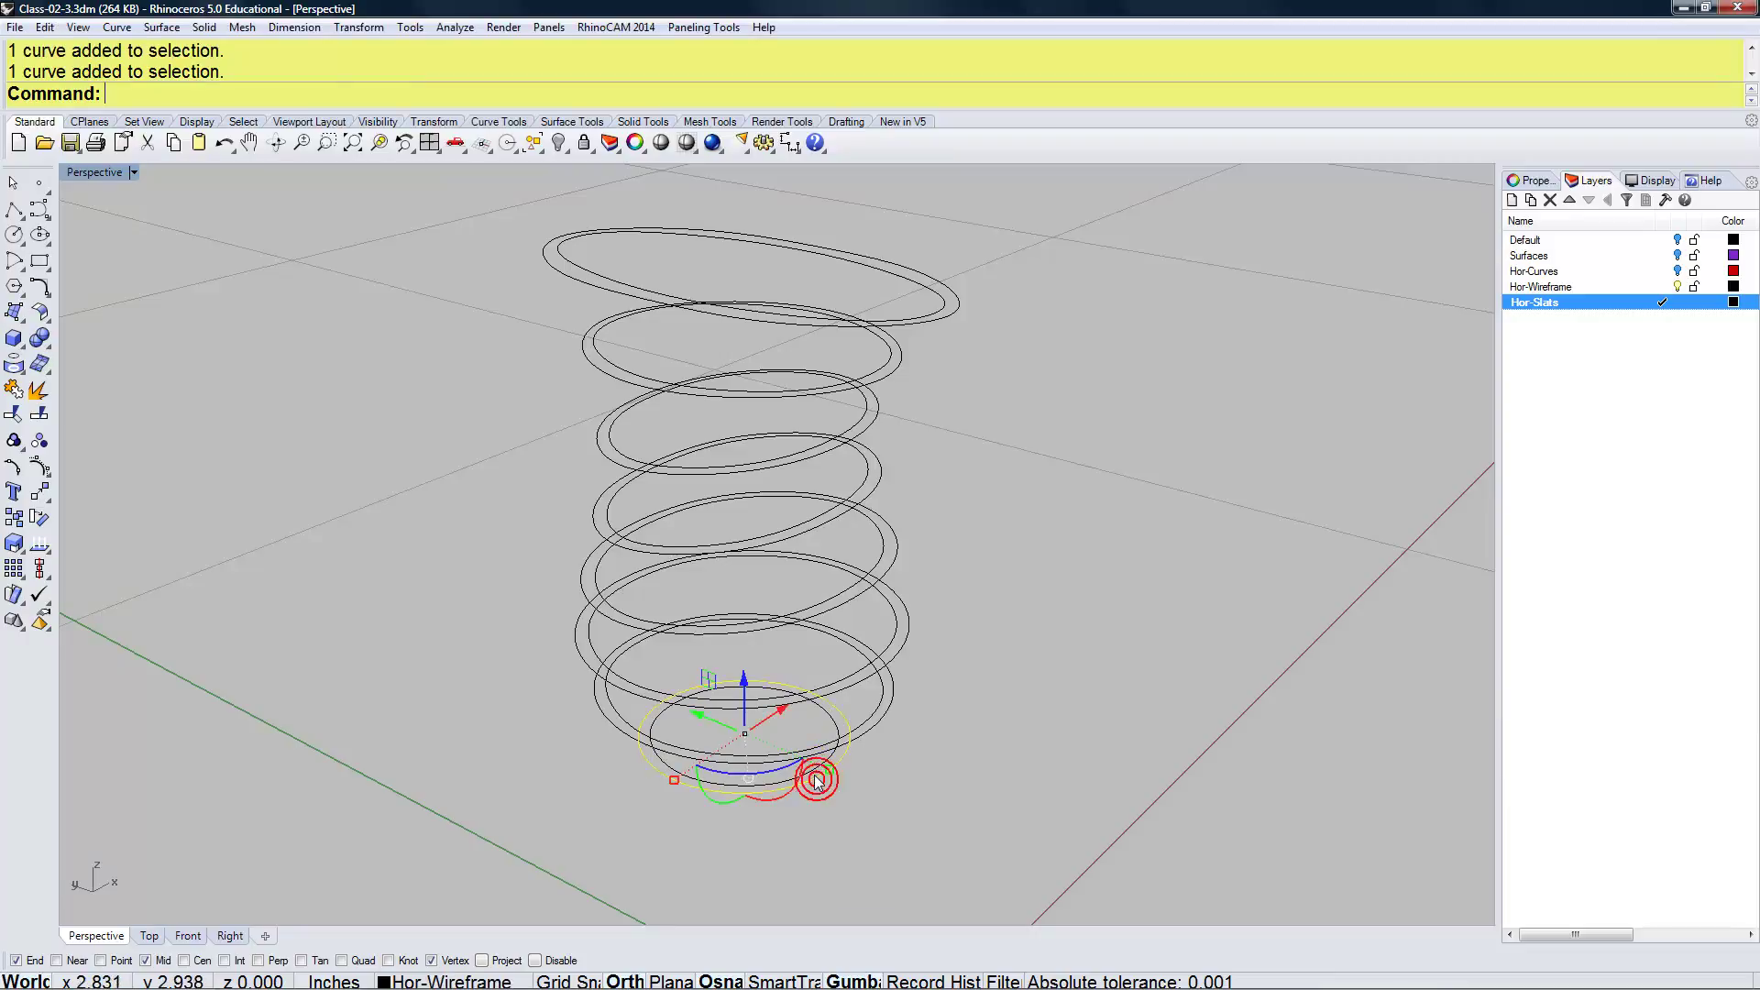
{"action": "left_click", "coordinate": [814, 764], "text": "shift"}
{"action": "type", "text": "Loft"}
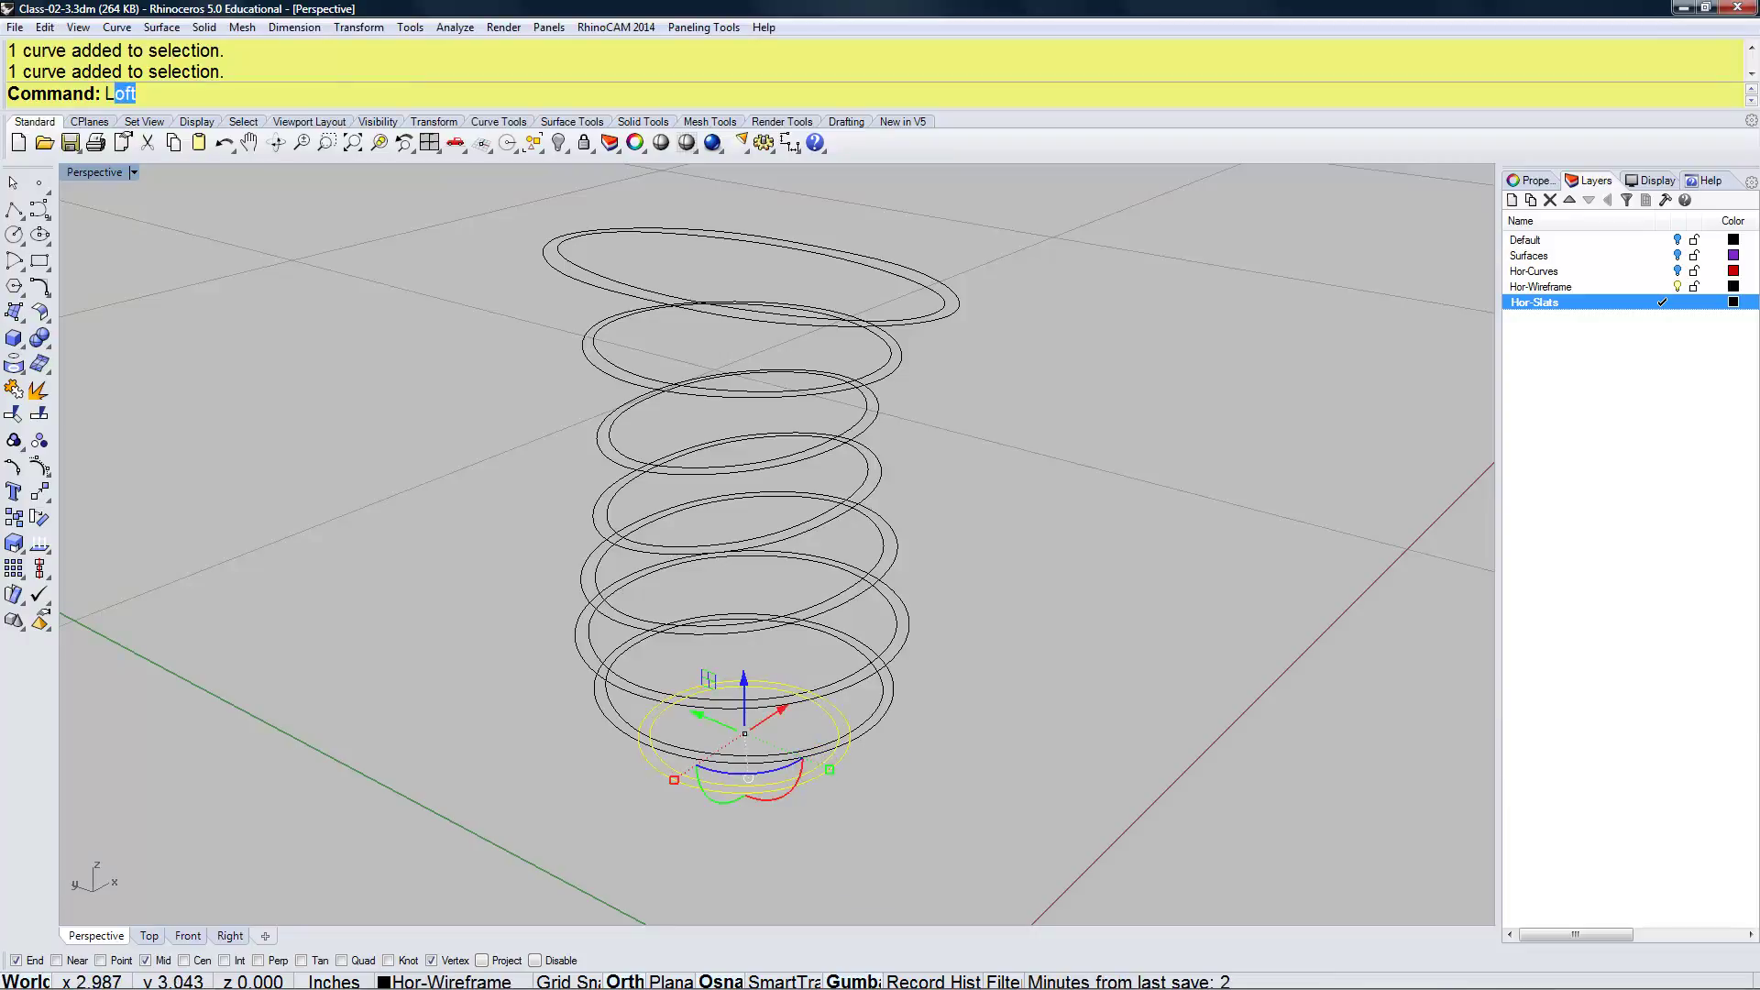
{"action": "right_click", "coordinate": [817, 761]}
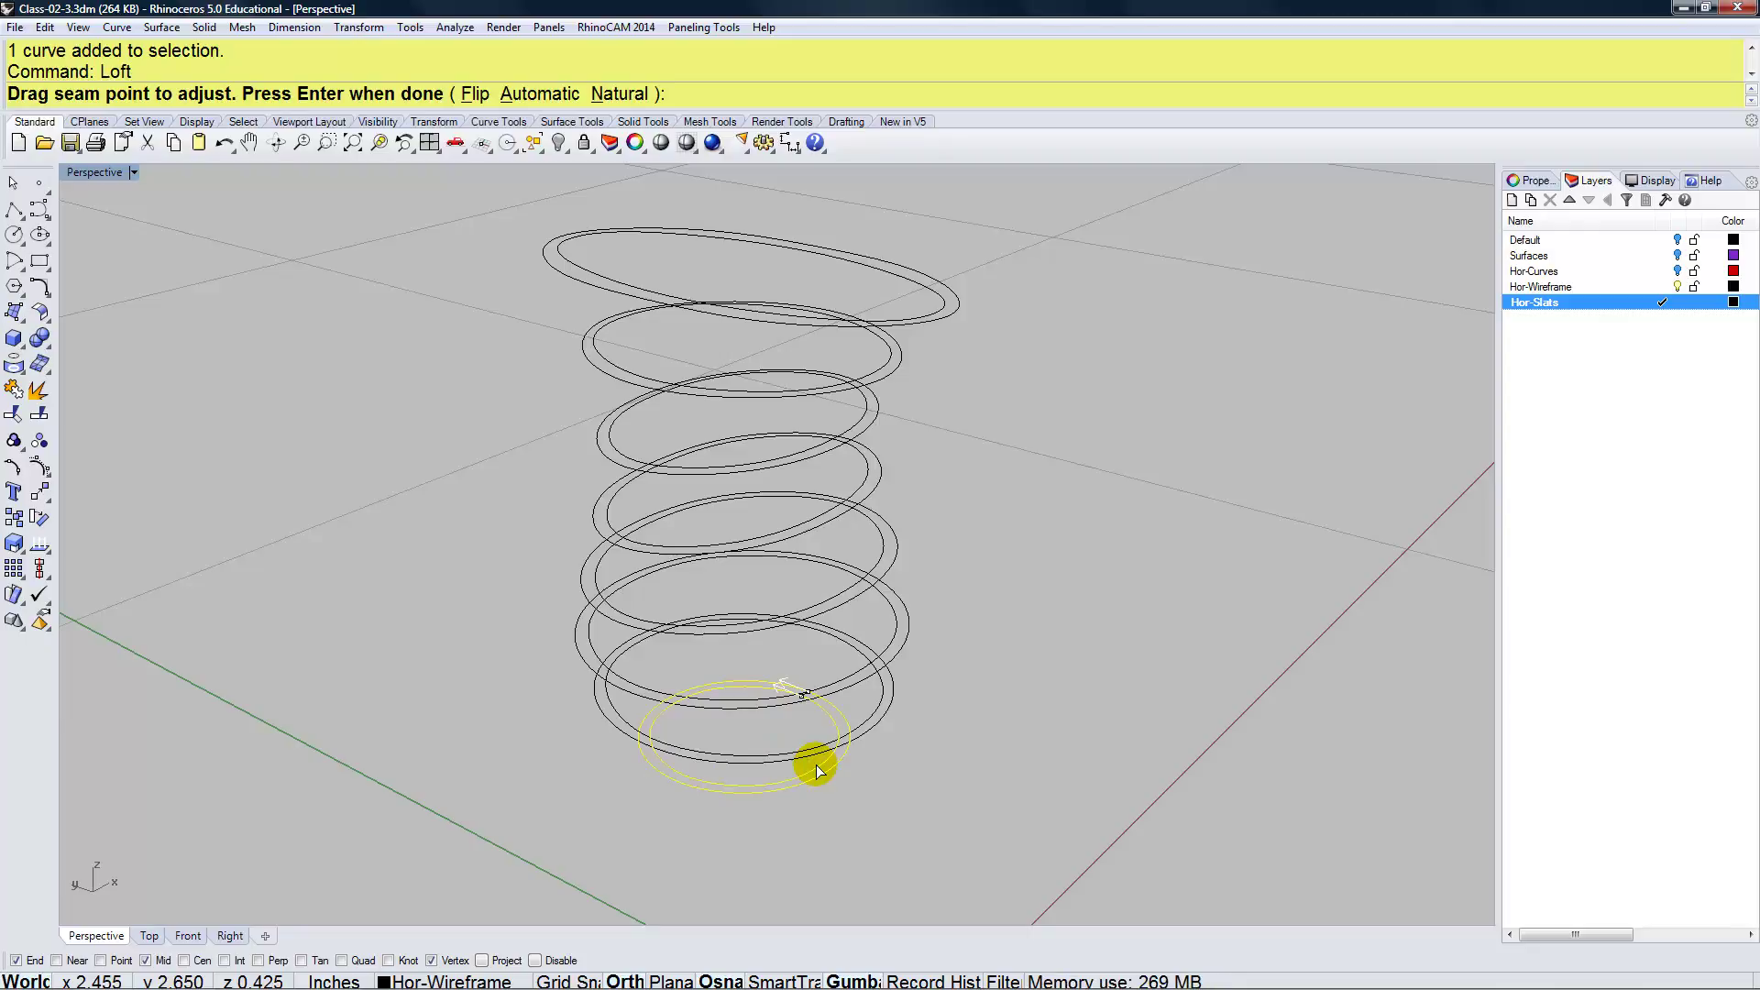
{"action": "left_click", "coordinate": [819, 770]}
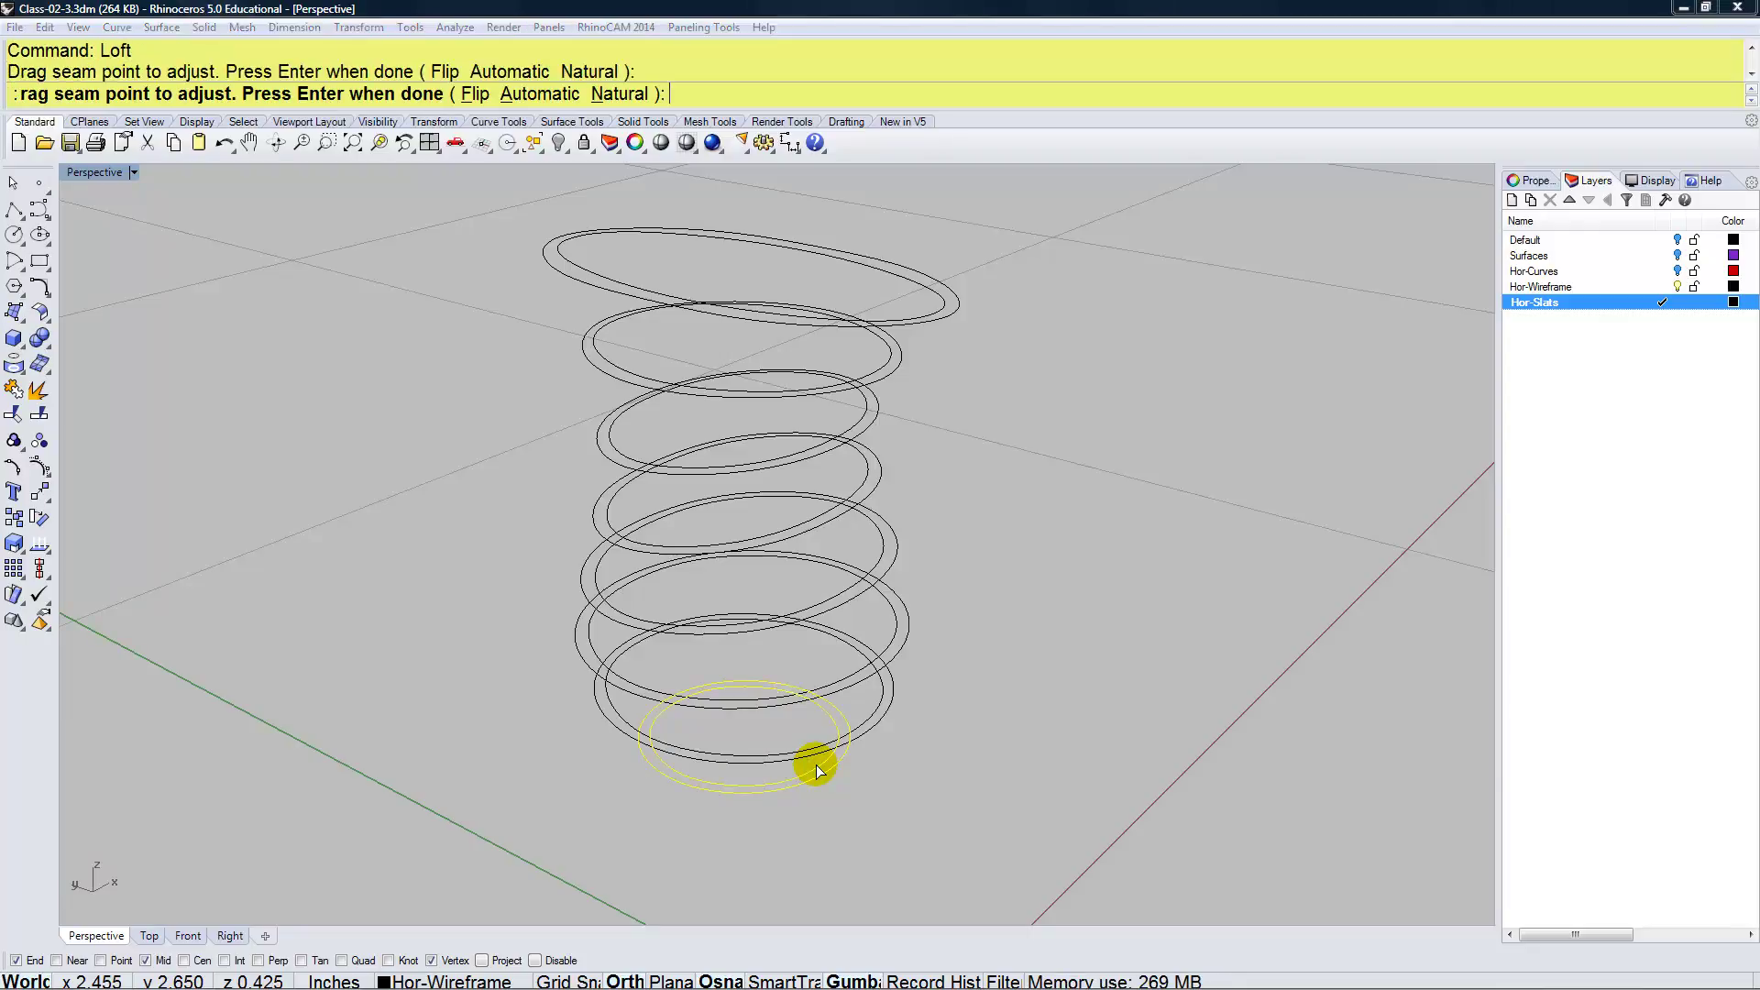
{"action": "right_click", "coordinate": [819, 770]}
{"action": "key", "text": "Return"}
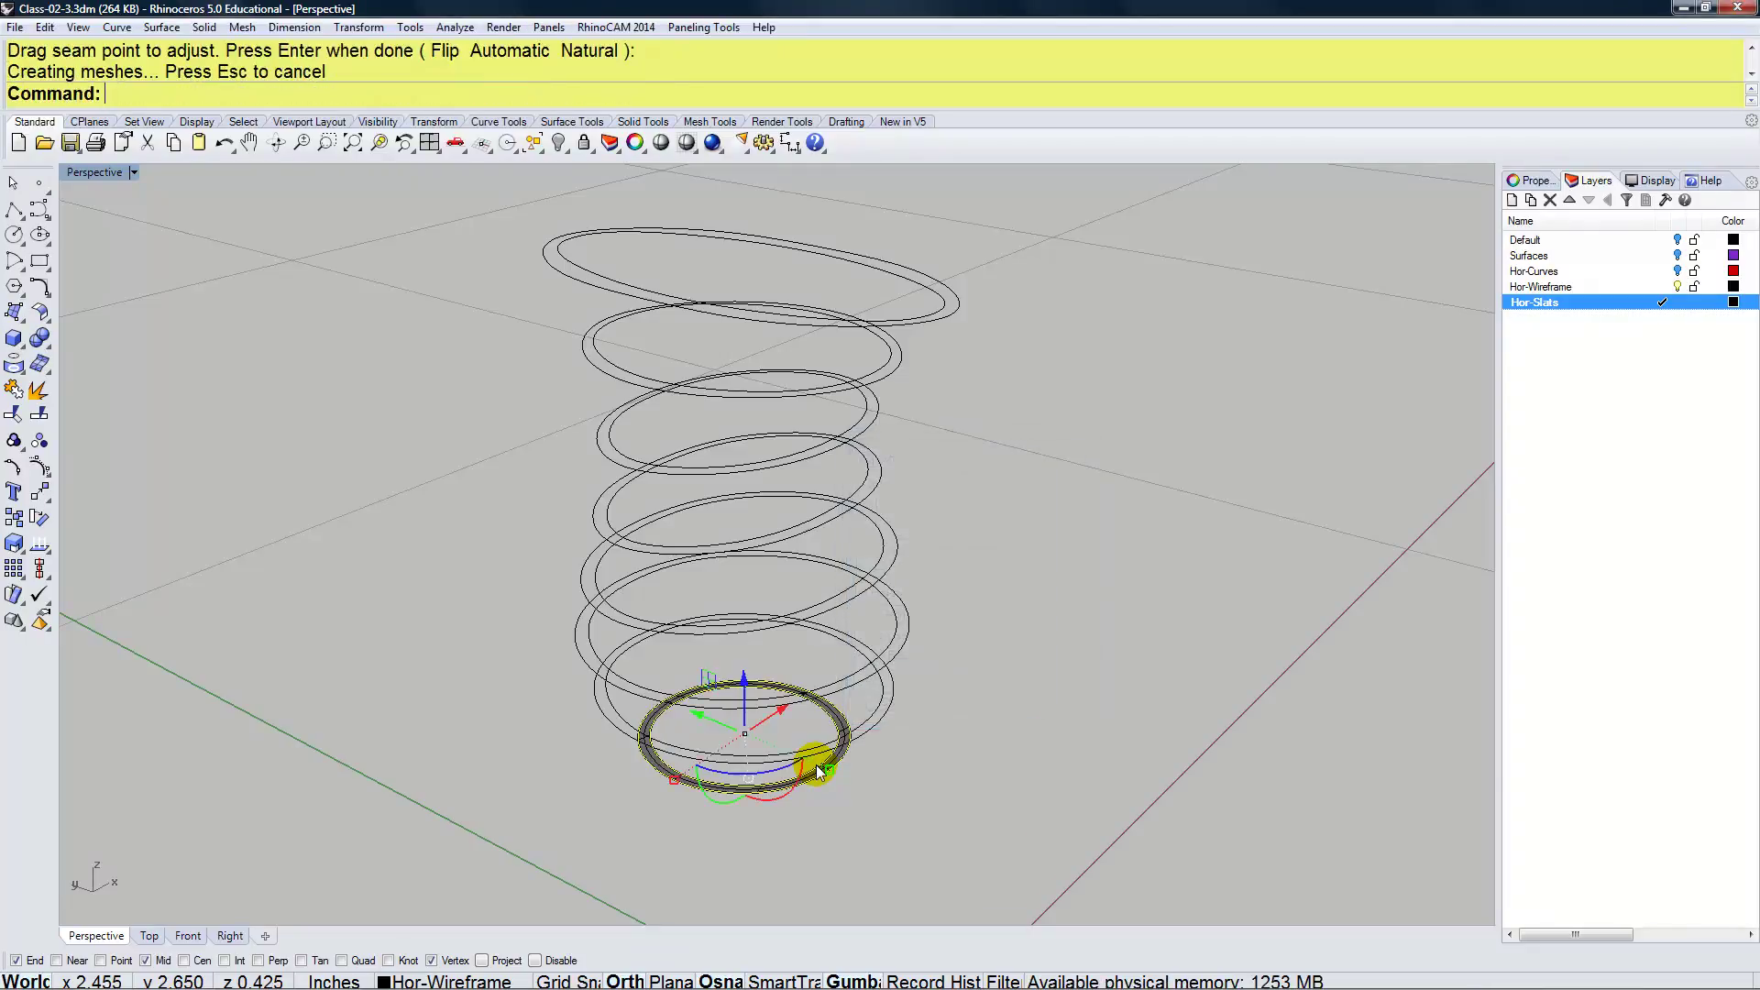
{"action": "left_click", "coordinate": [943, 741]}
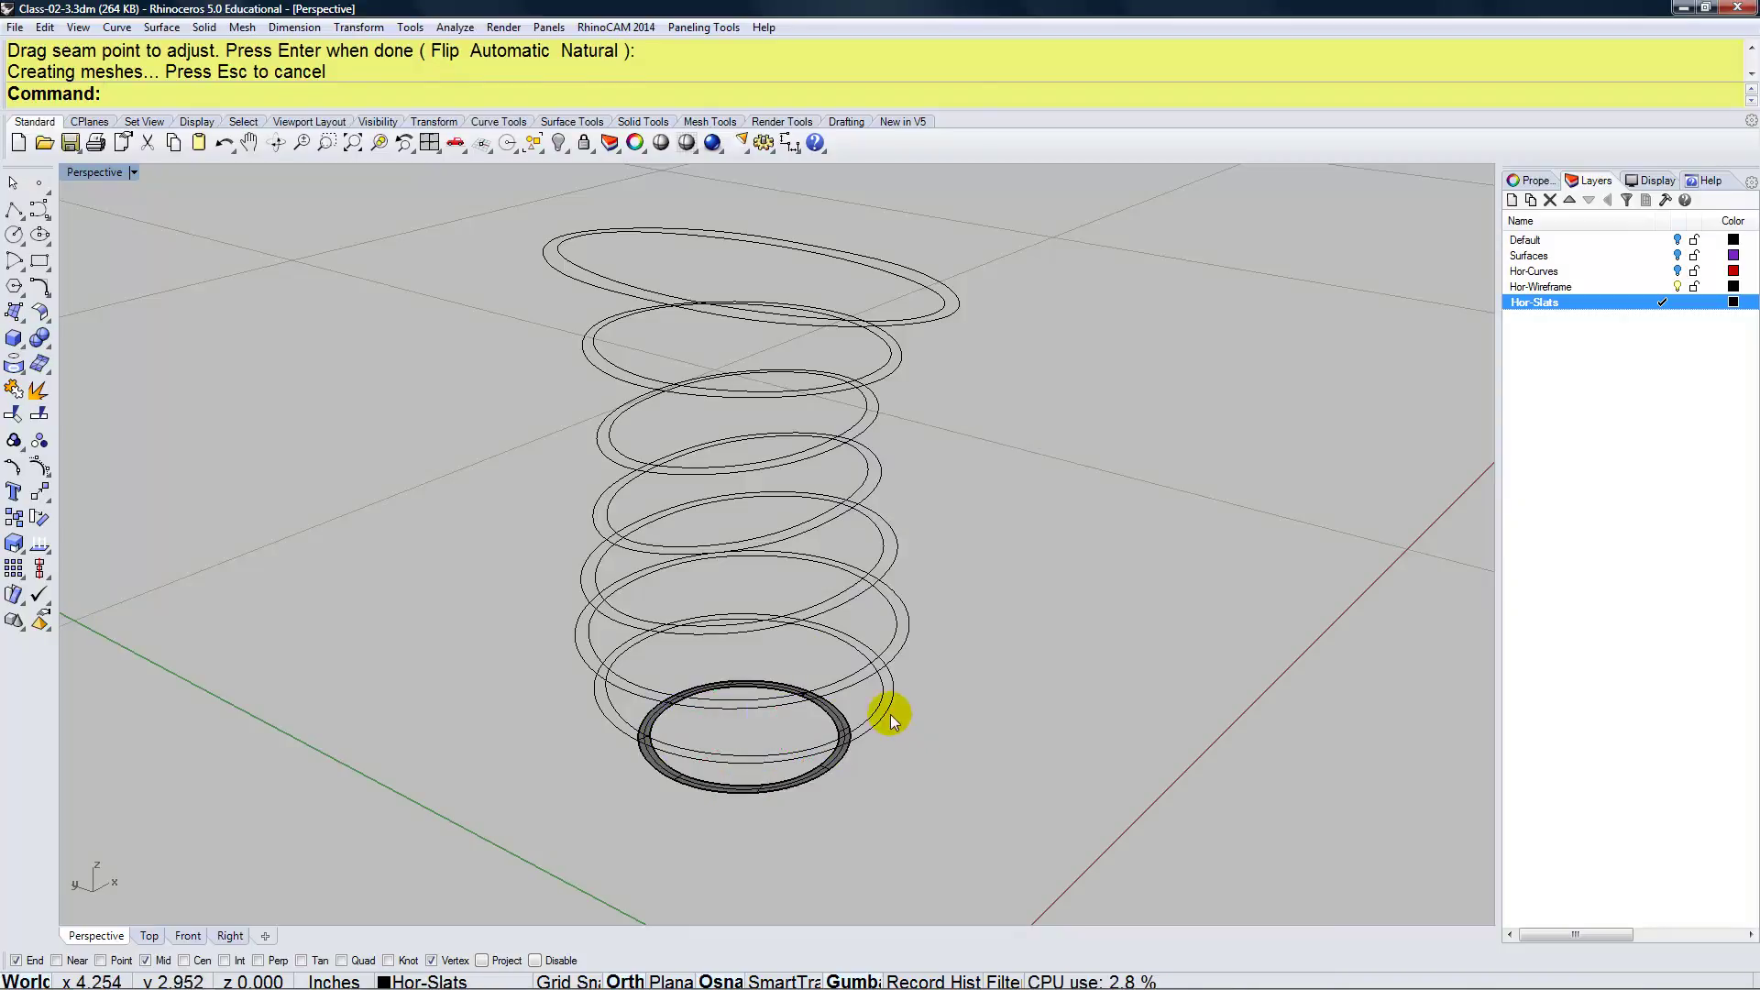
Loft the second pair of rings from the base into a slat with Normal style and no simplification
{"action": "left_click", "coordinate": [888, 711]}
{"action": "left_click", "coordinate": [882, 699], "text": "shift"}
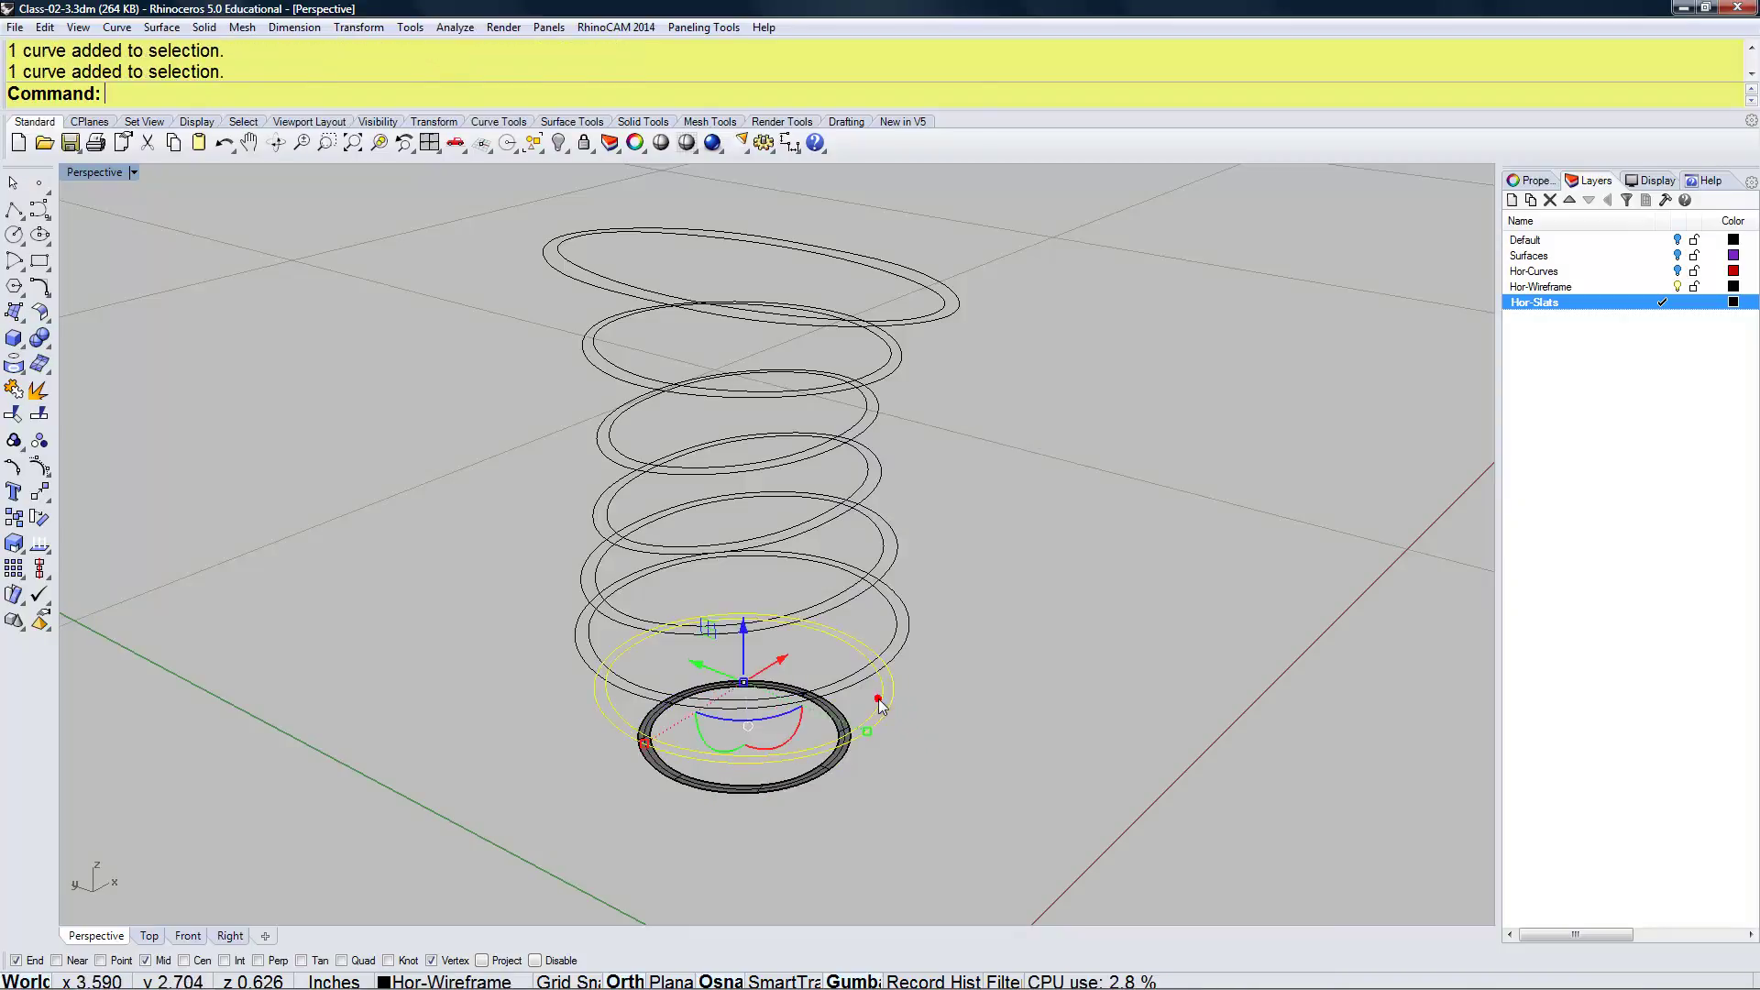
{"action": "type", "text": "Lof"}
{"action": "key", "text": "Return"}
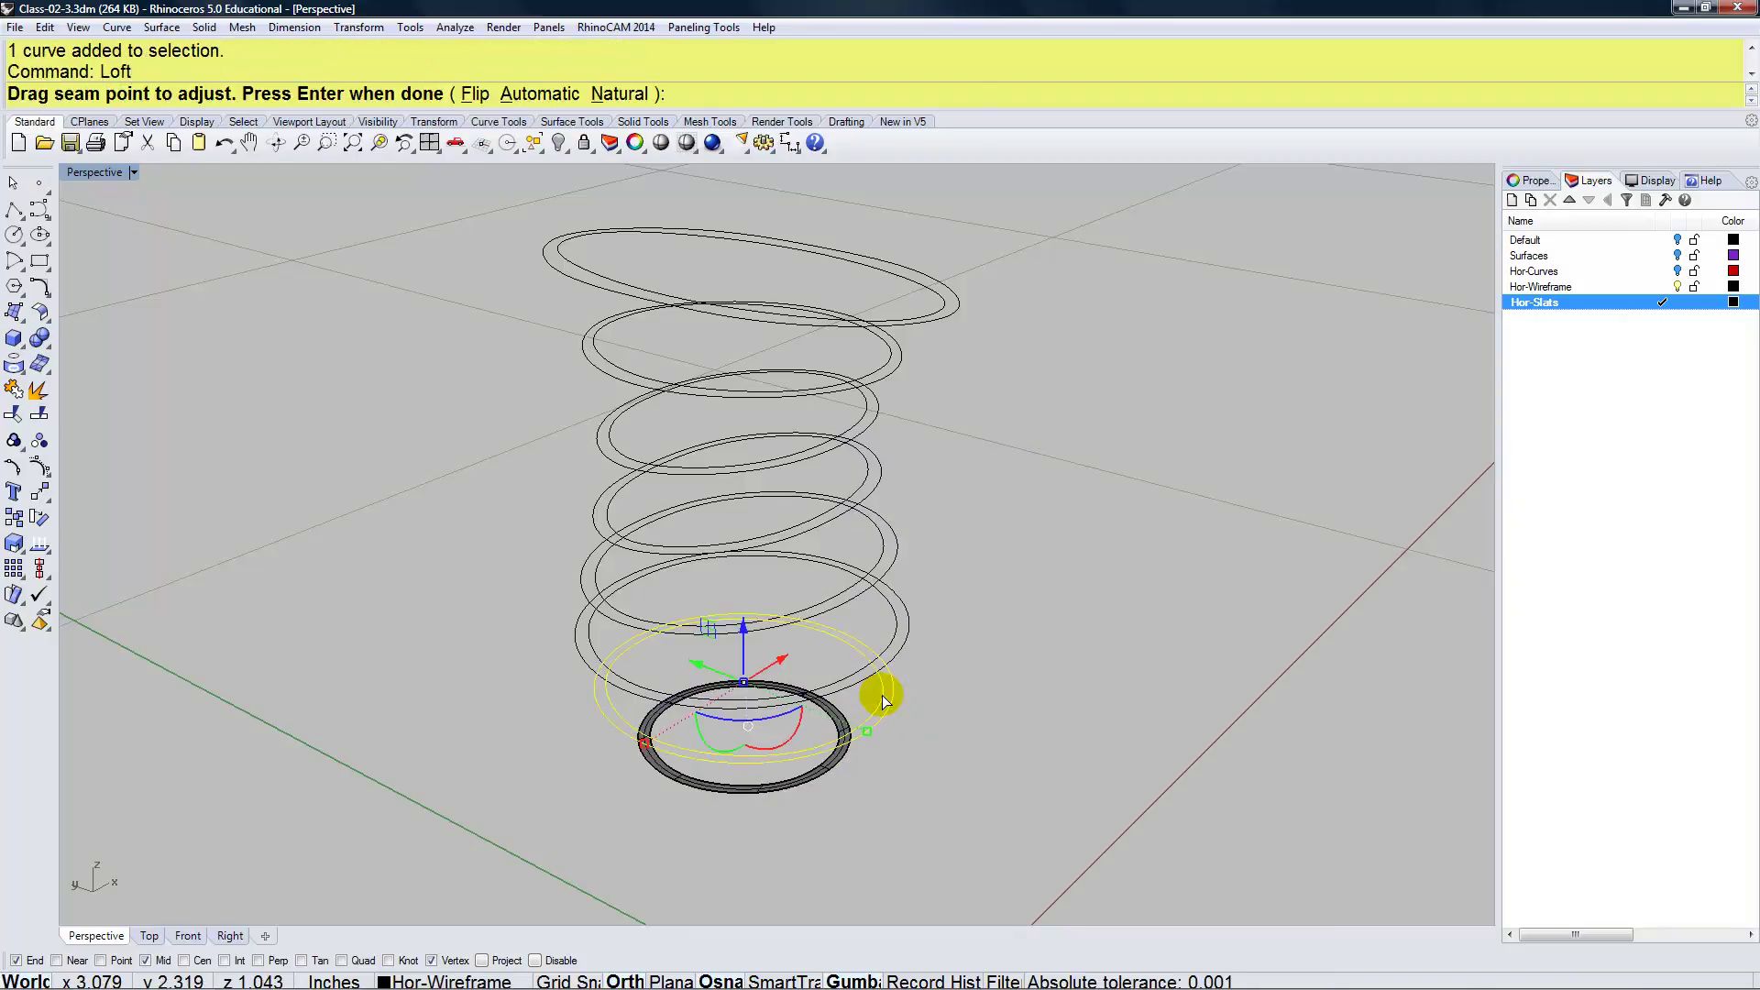
{"action": "key", "text": "Return"}
{"action": "left_click", "coordinate": [887, 703]}
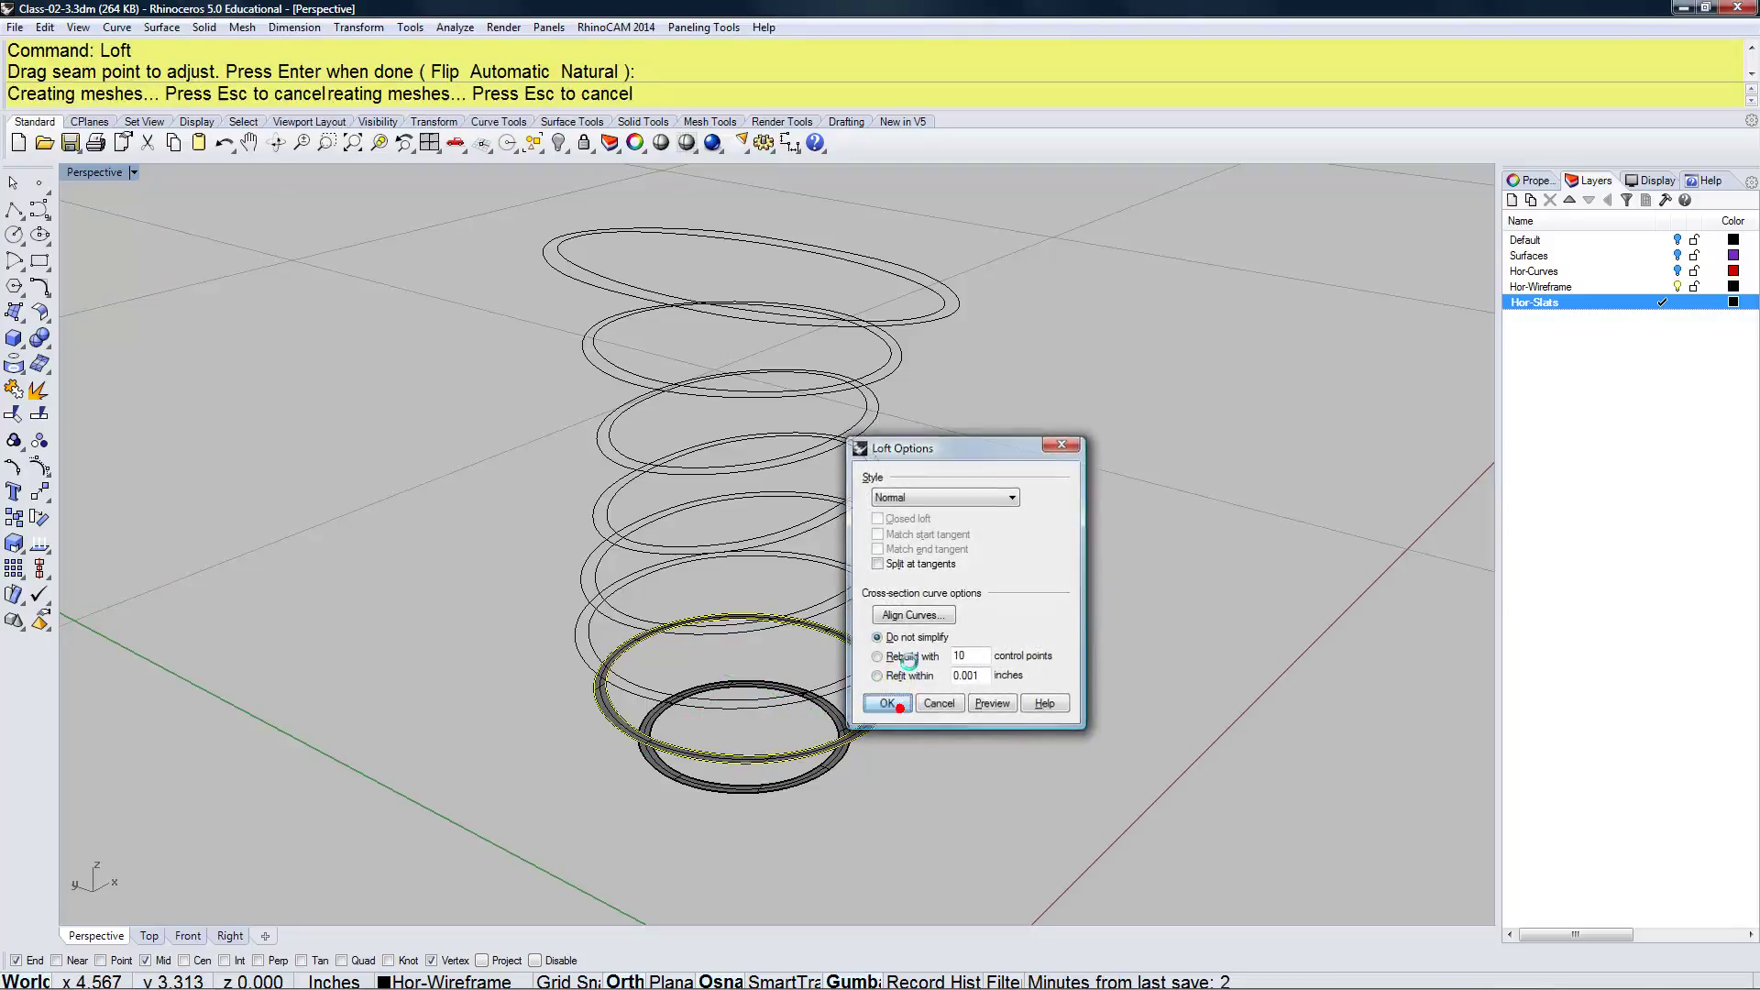
Loft the outer and inner rings of the third pair from the base into a slat
{"action": "left_click", "coordinate": [896, 630]}
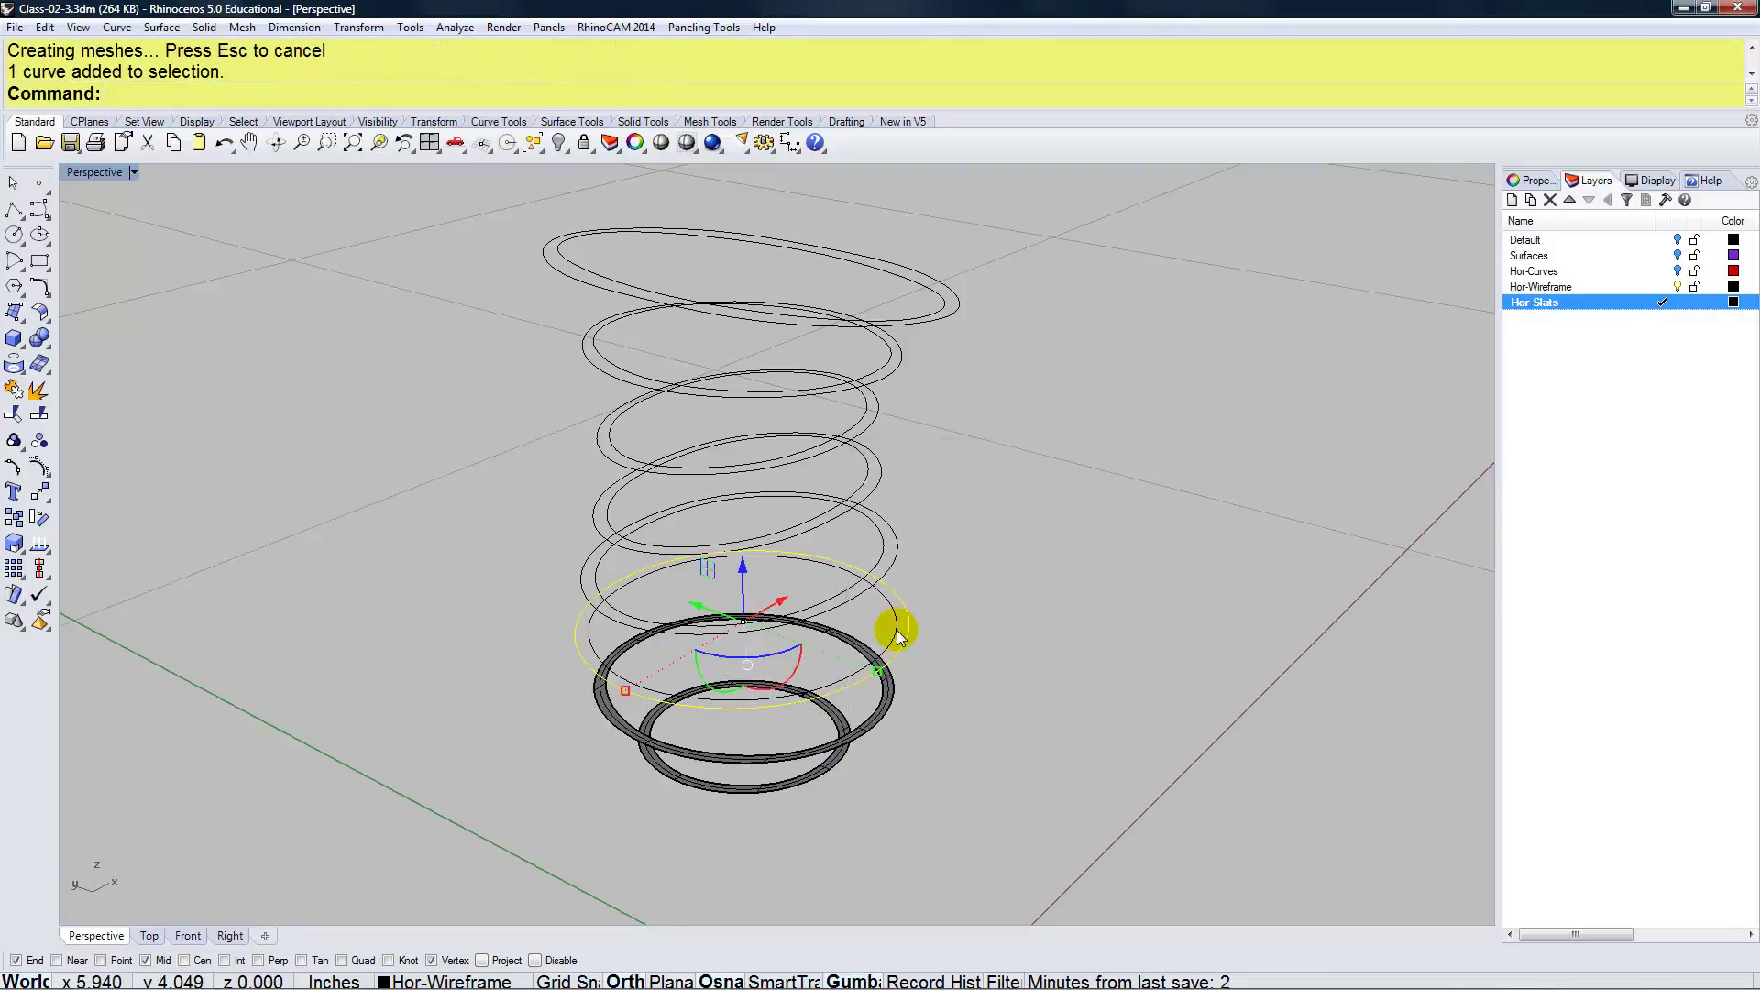
{"action": "type", "text": "Lof"}
{"action": "key", "text": "Return"}
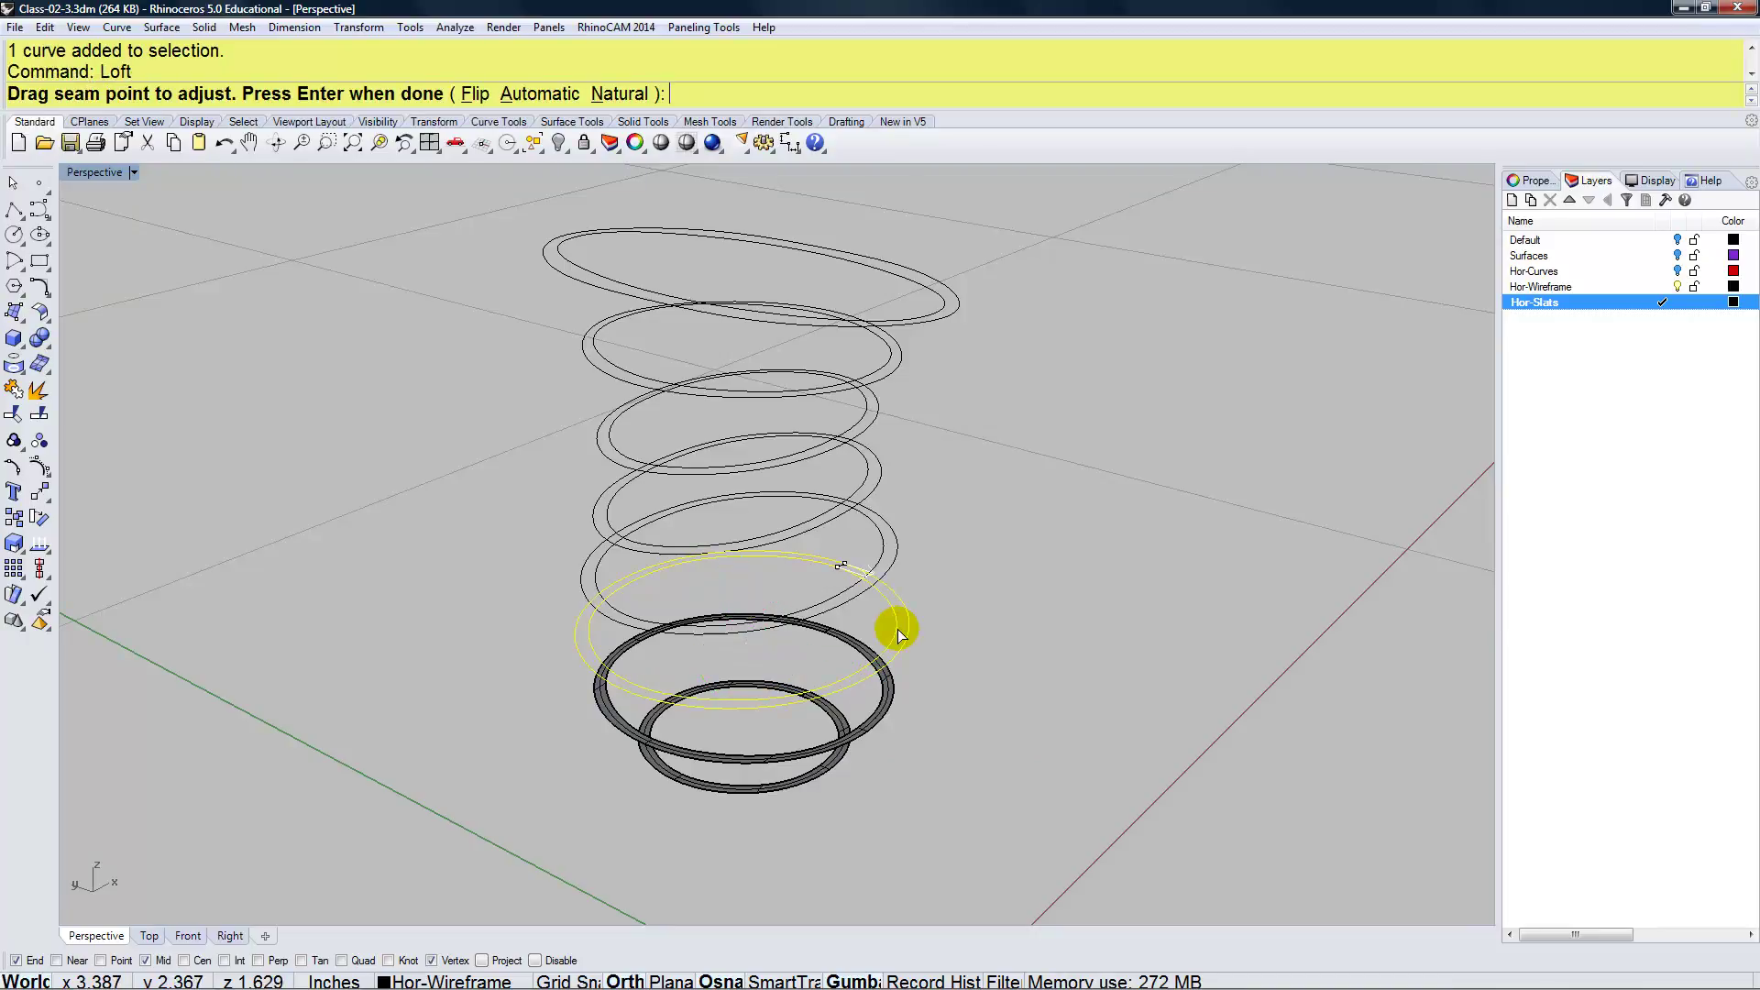
{"action": "key", "text": "Return"}
{"action": "left_click", "coordinate": [887, 701]}
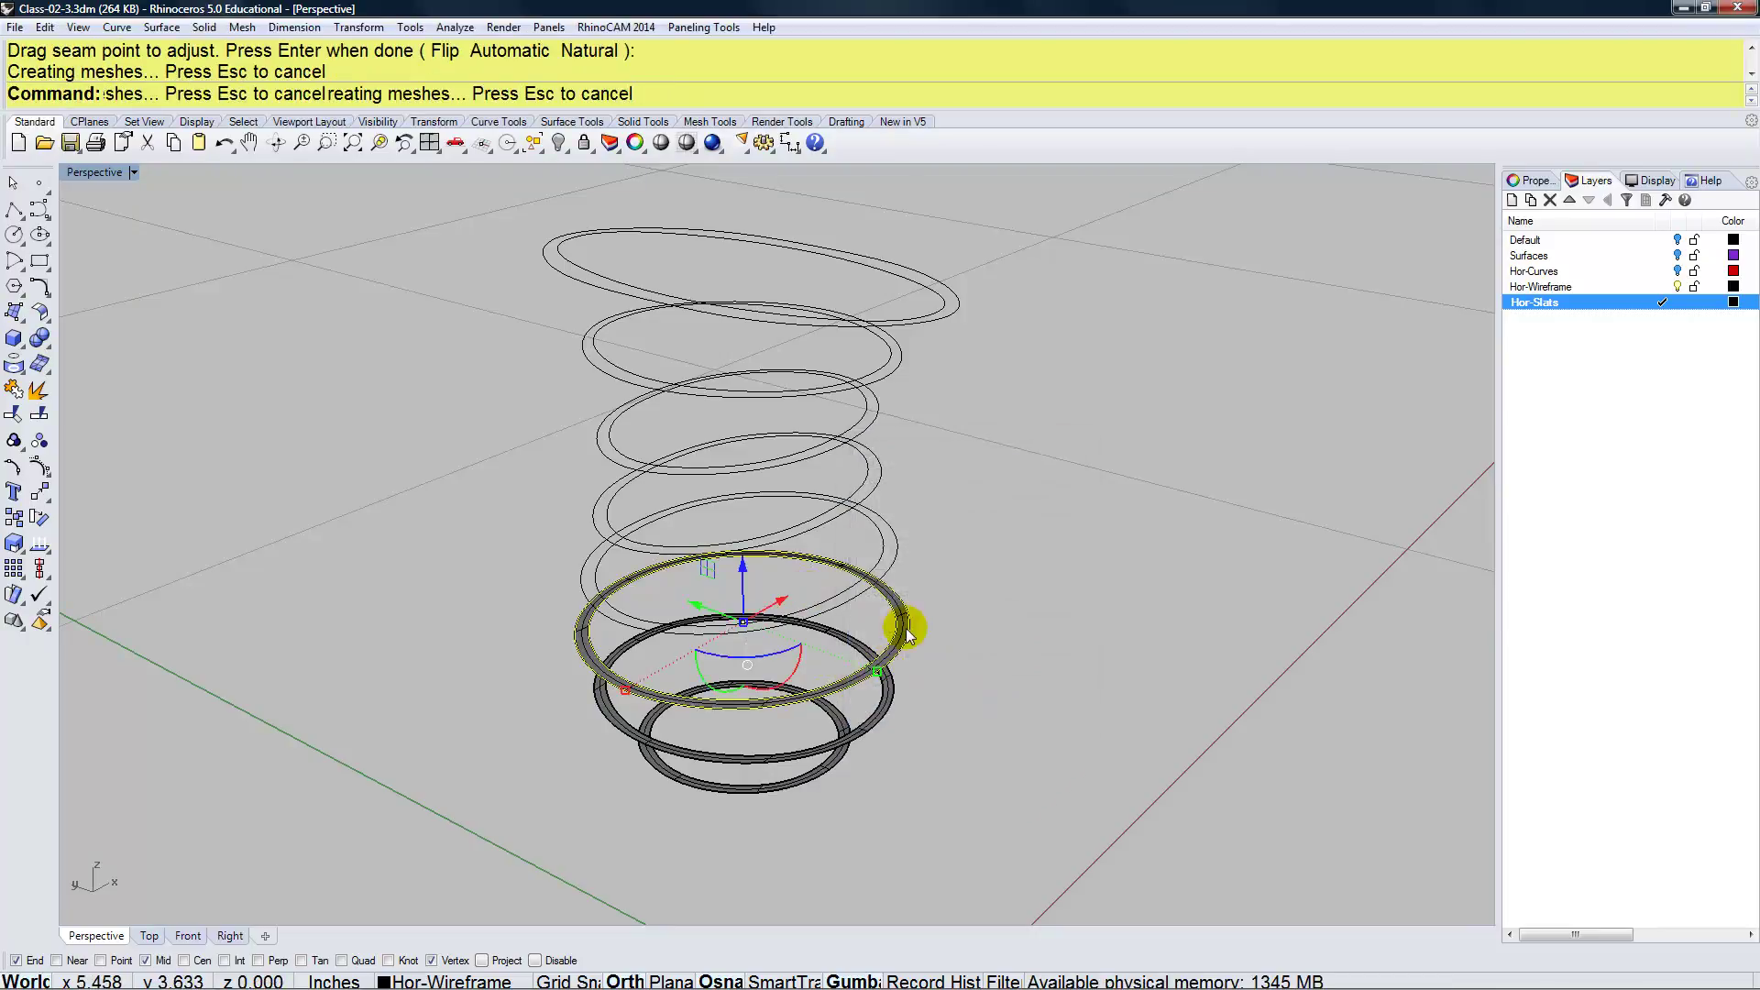
Loft the outer and inner rings of the fourth pair from the base into a slat
{"action": "left_click", "coordinate": [897, 557]}
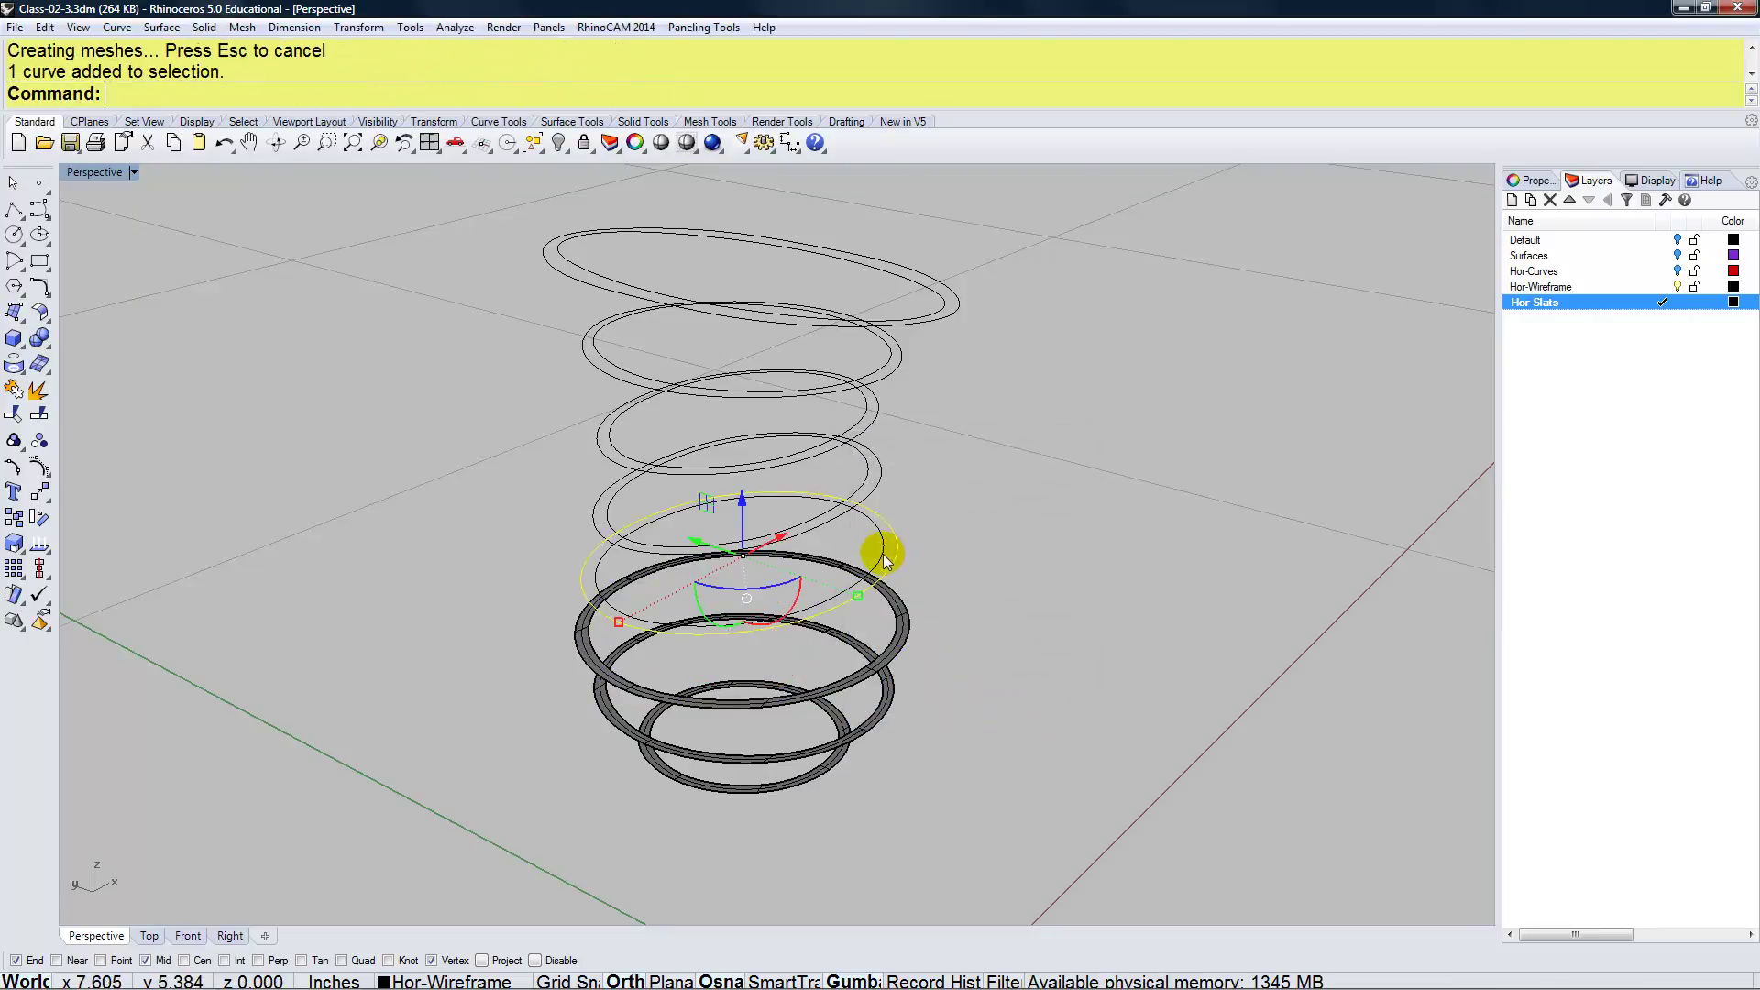
{"action": "left_click", "coordinate": [884, 553], "text": "shift"}
{"action": "type", "text": "L"}
{"action": "key", "text": "Return"}
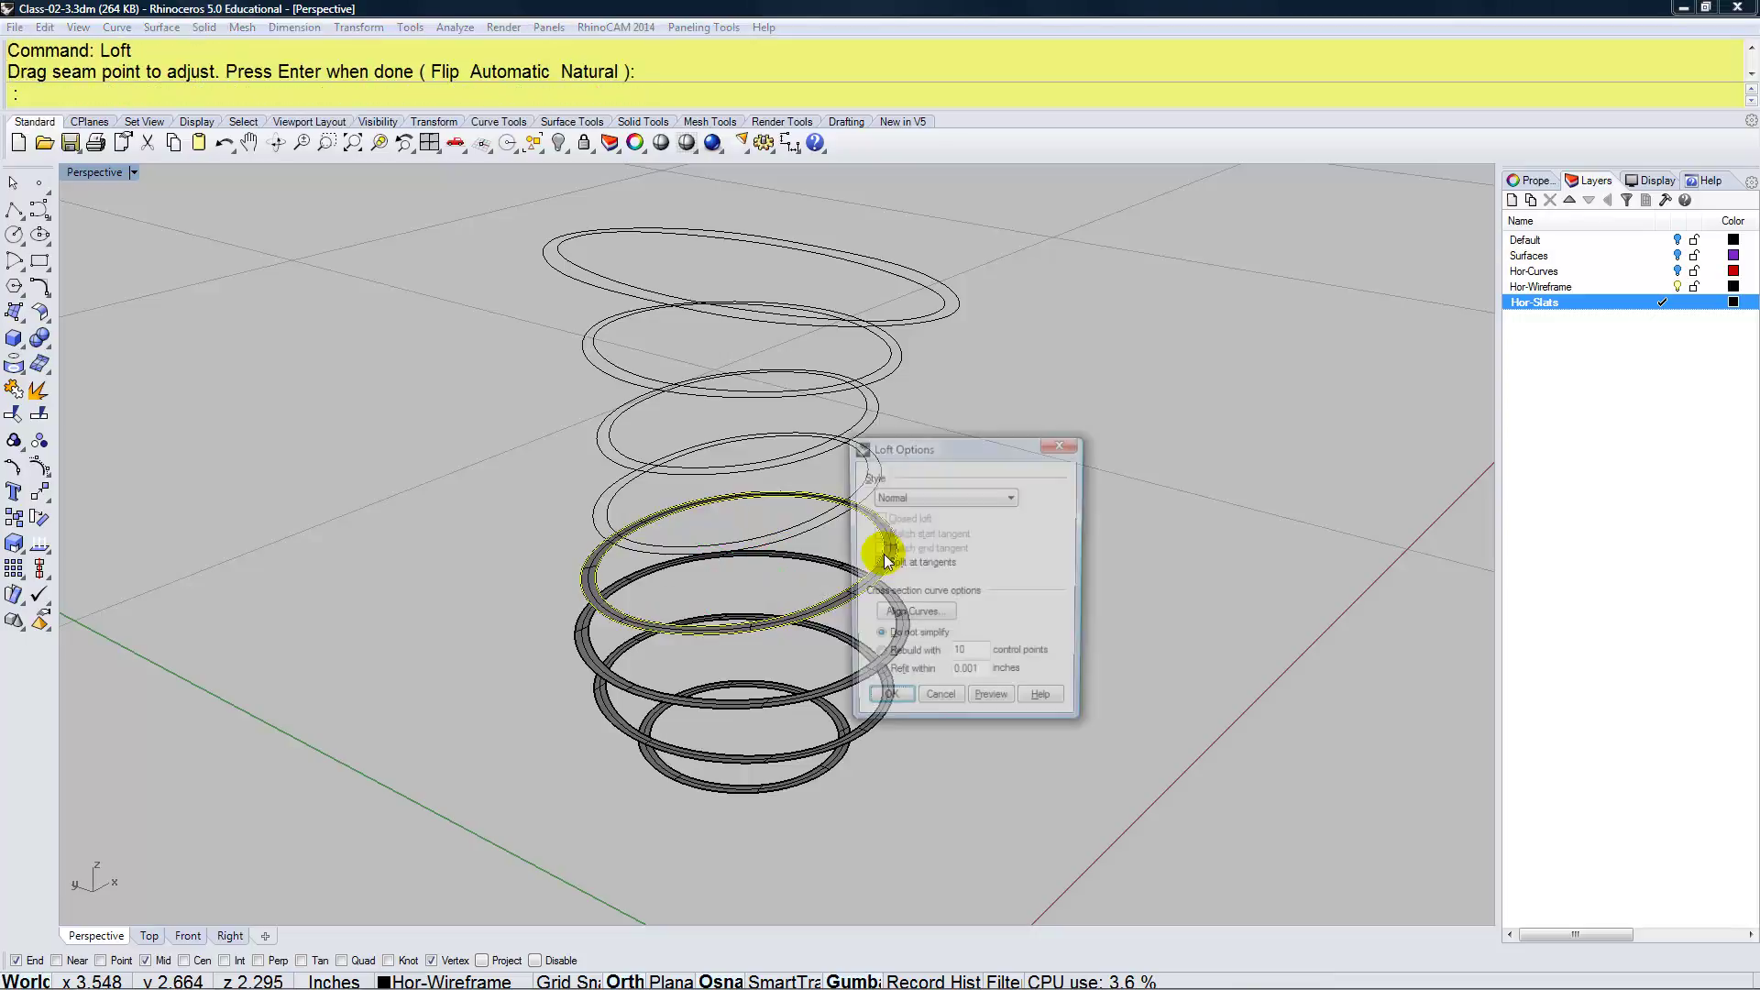
{"action": "key", "text": "Return"}
{"action": "key", "text": "Return"}
Loft the outer and inner rings of the fifth pair from the base into a slat
{"action": "left_click", "coordinate": [873, 495]}
{"action": "left_click", "coordinate": [866, 484], "text": "shift"}
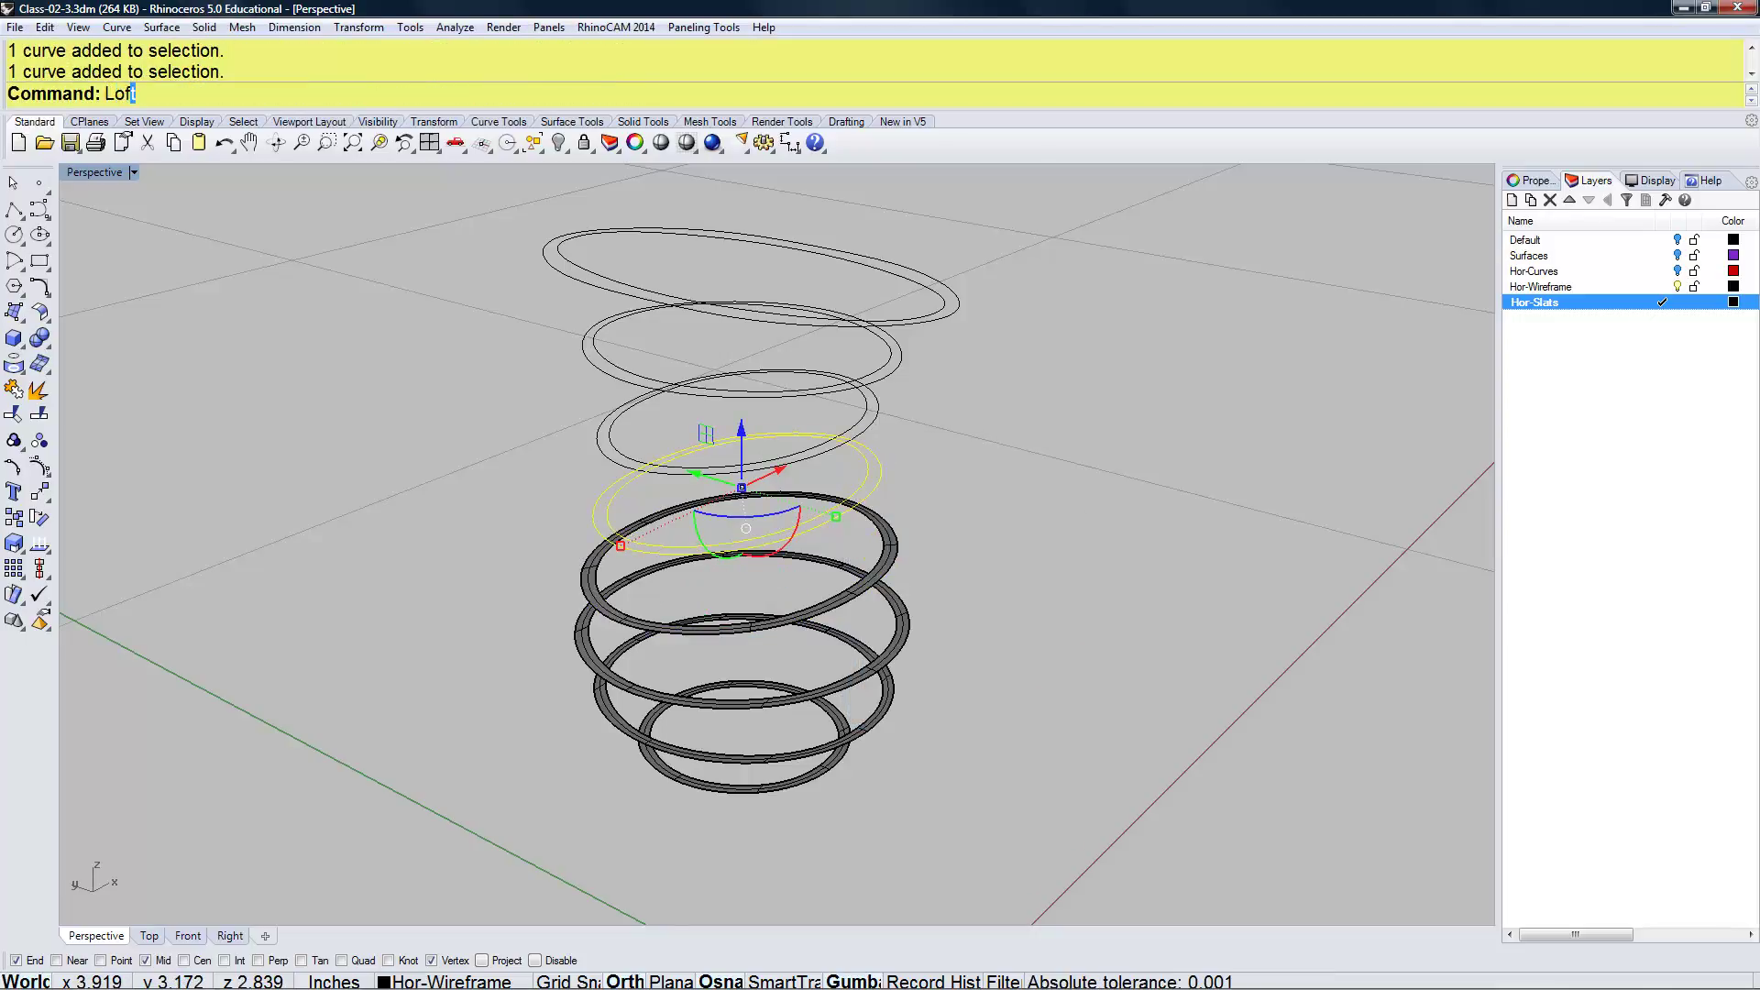
{"action": "type", "text": "Lo"}
{"action": "key", "text": "Return"}
{"action": "key", "text": "Return"}
{"action": "key", "text": "Return"}
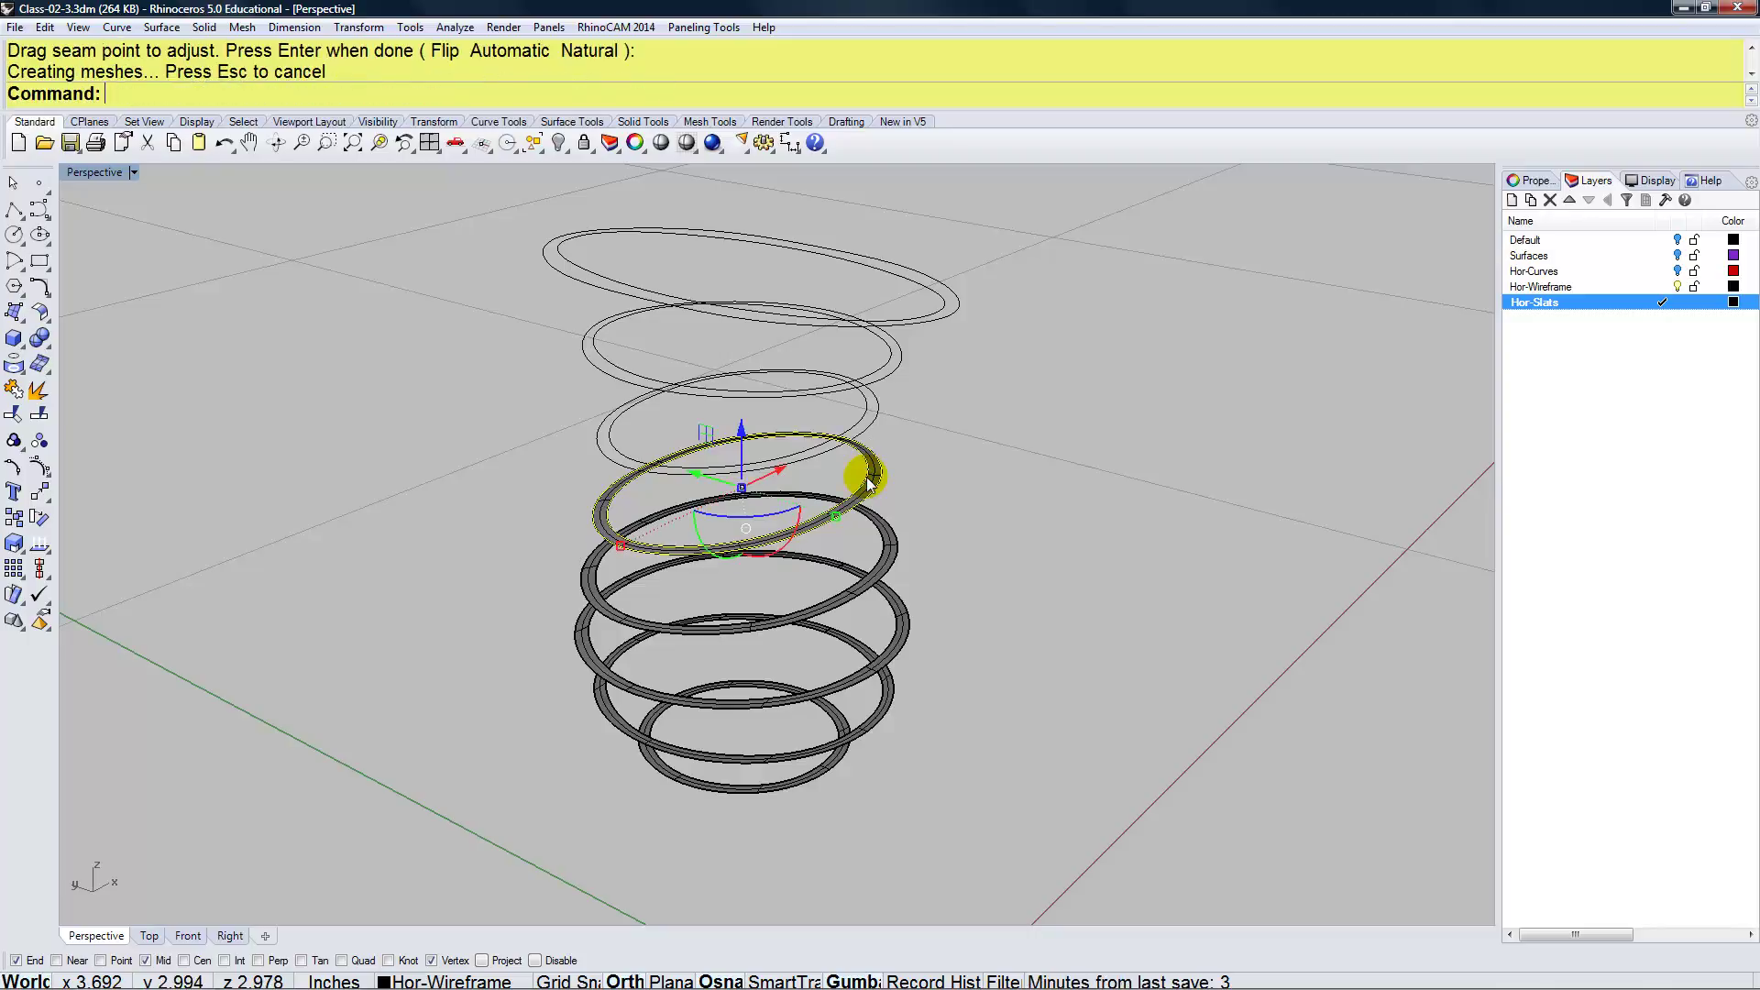
Loft the outer and inner rings of the sixth pair from the base into a slat
{"action": "left_click", "coordinate": [871, 426]}
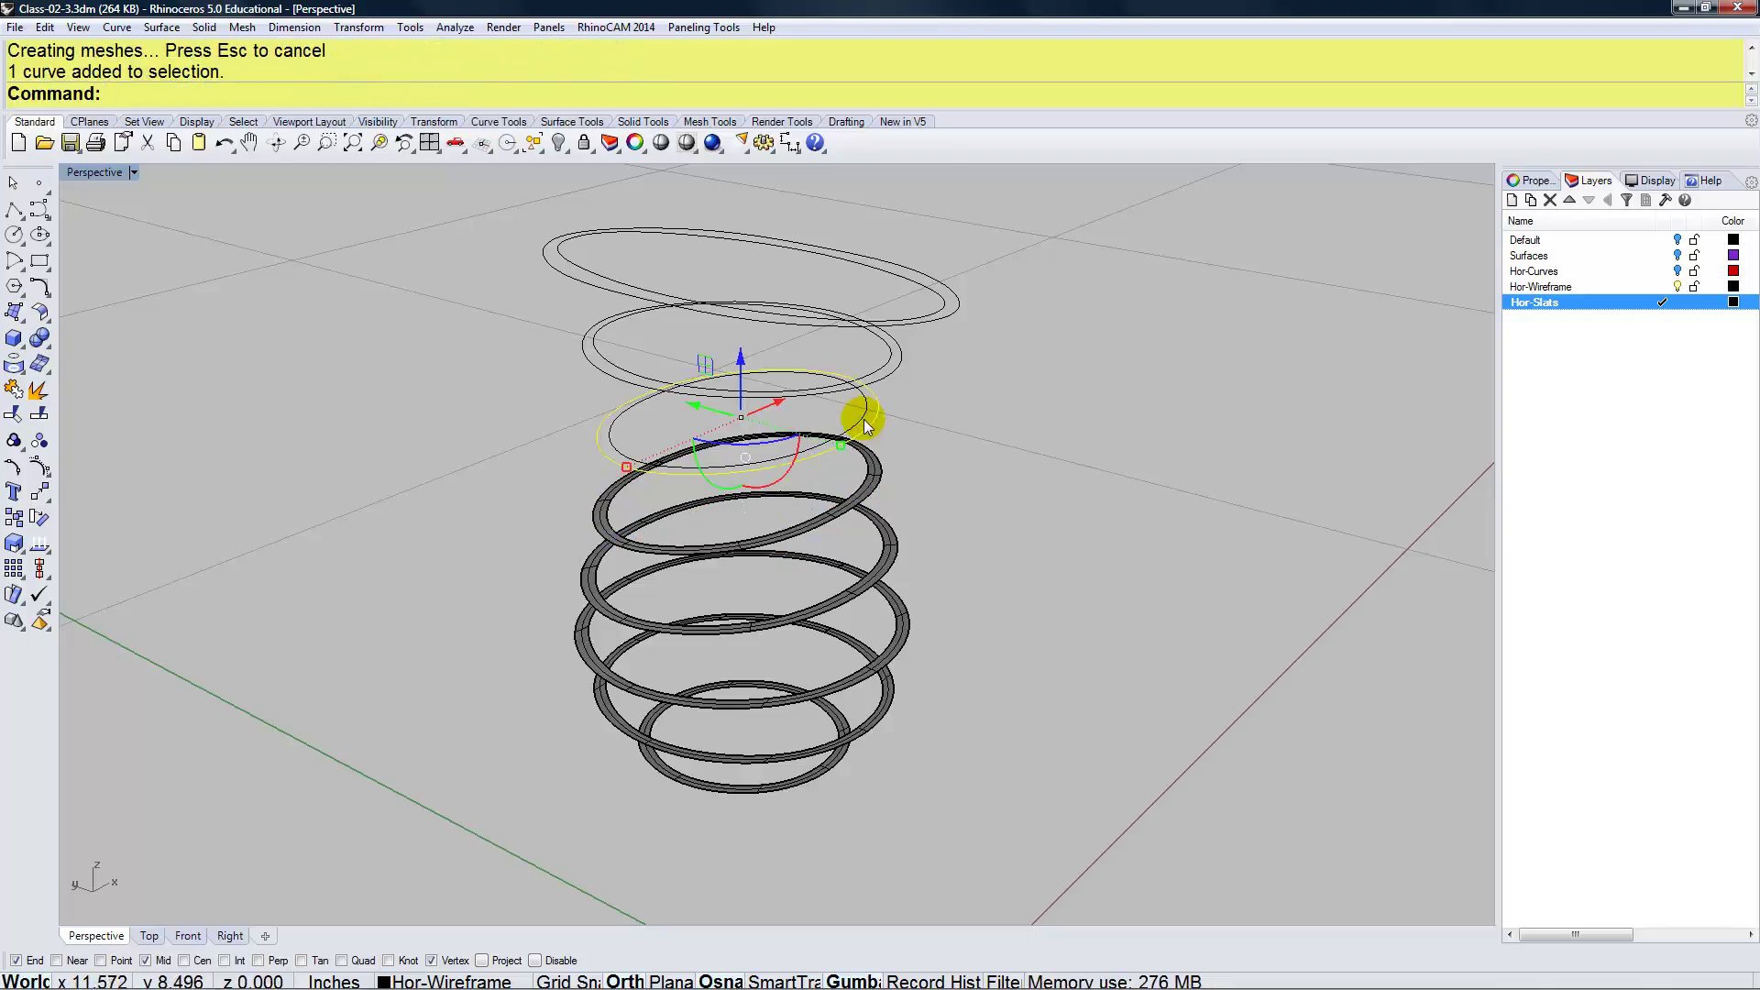
{"action": "left_click", "coordinate": [860, 416], "text": "shift"}
{"action": "type", "text": "Lo"}
{"action": "key", "text": "Return"}
{"action": "key", "text": "Return"}
{"action": "key", "text": "Return"}
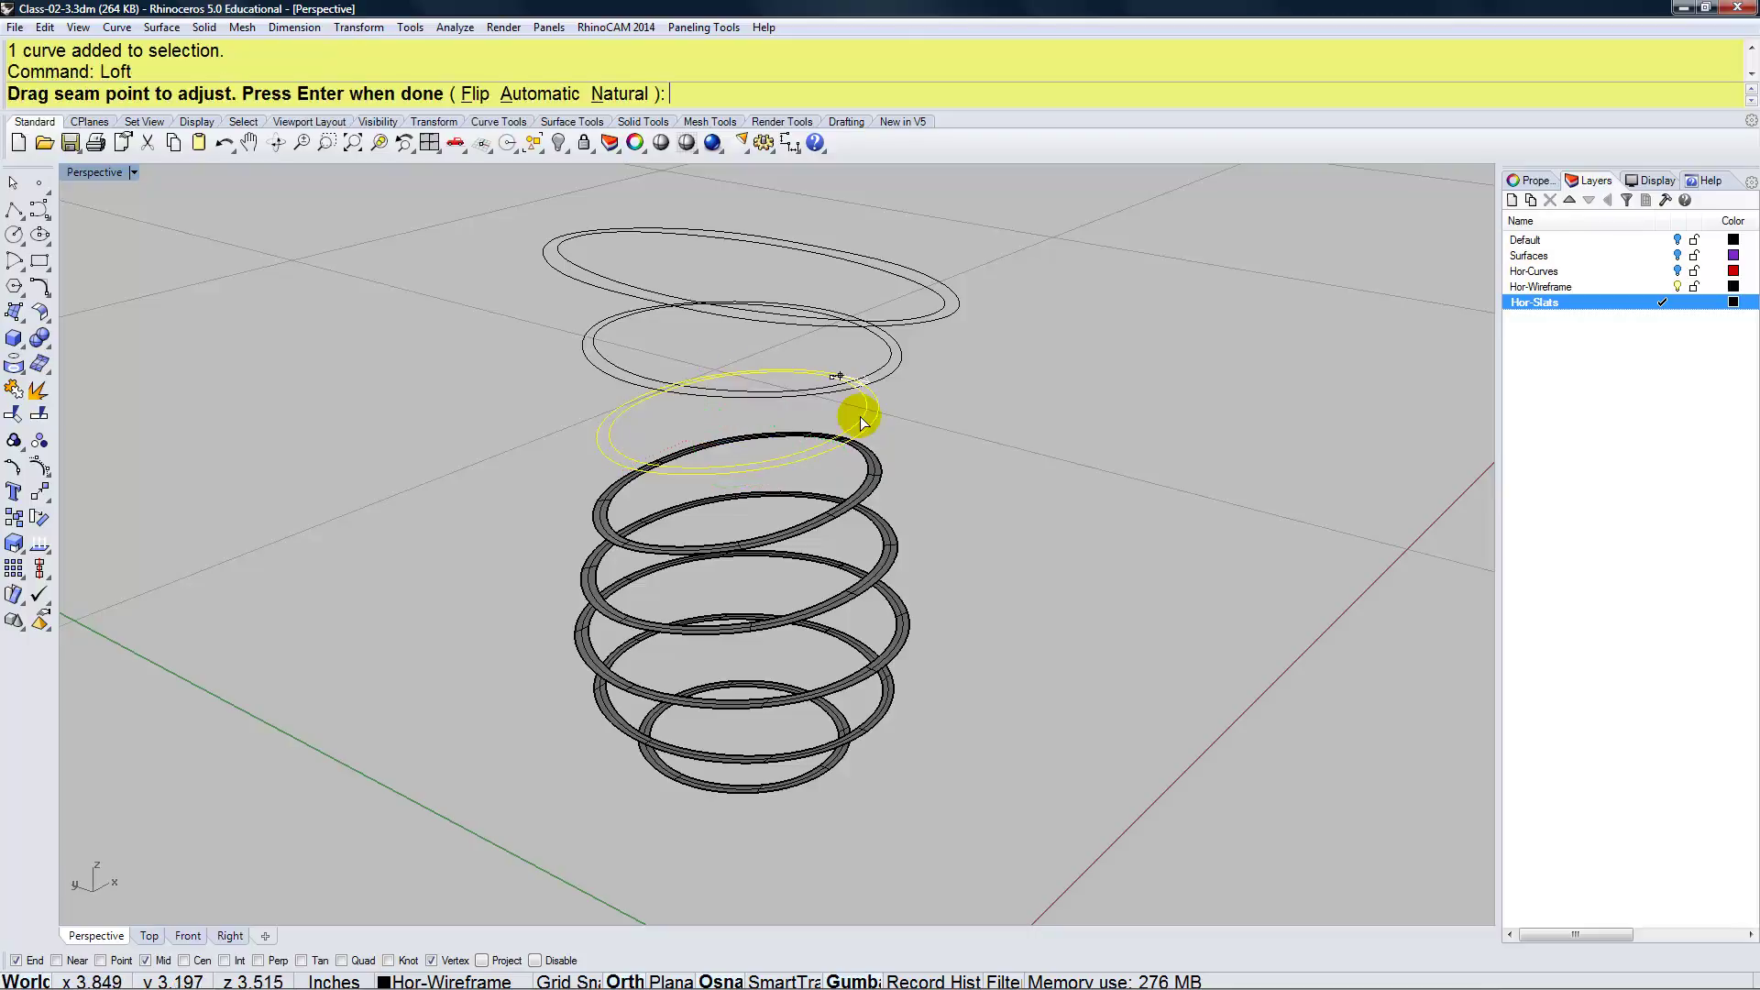
Loft the seventh pair of rings, just below the topmost pair, into a slat with Normal style and no simplification
{"action": "left_click", "coordinate": [888, 364]}
{"action": "left_click", "coordinate": [880, 369], "text": "shift"}
{"action": "type", "text": "Loft"}
{"action": "key", "text": "Return"}
{"action": "key", "text": "Return"}
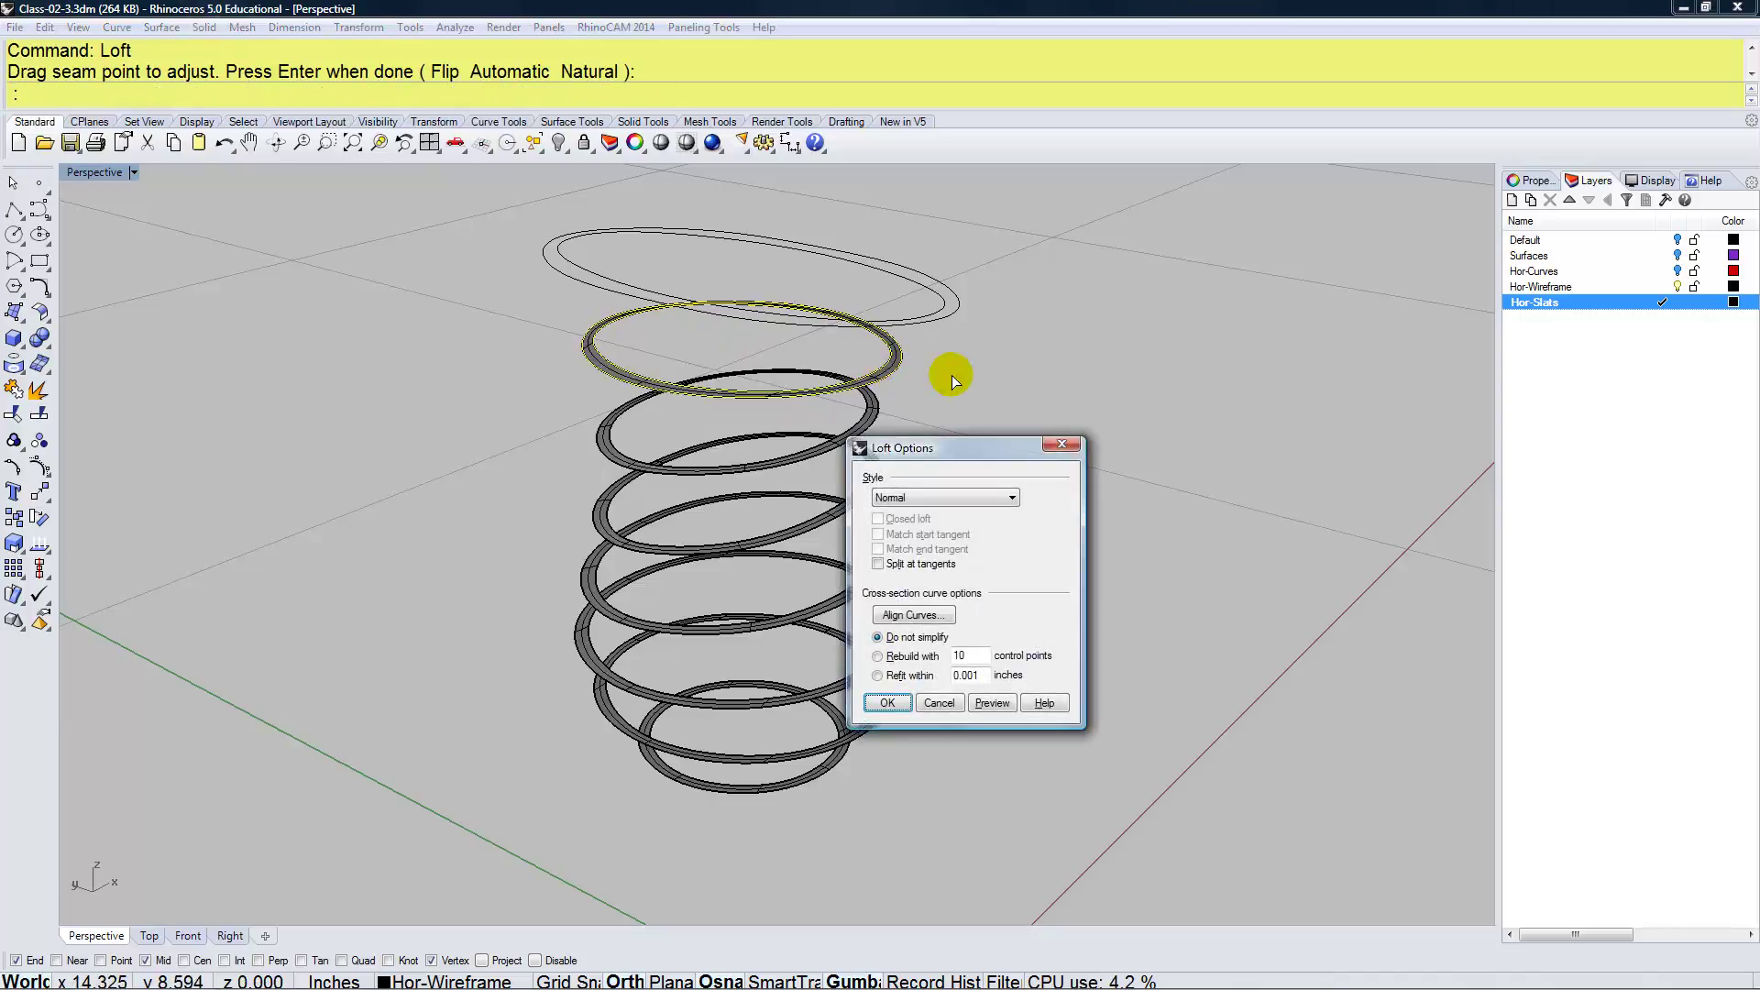
{"action": "key", "text": "Return"}
Loft the topmost pair of outer and inner rings into a slat, keeping Normal style and no simplification
{"action": "left_click", "coordinate": [954, 304]}
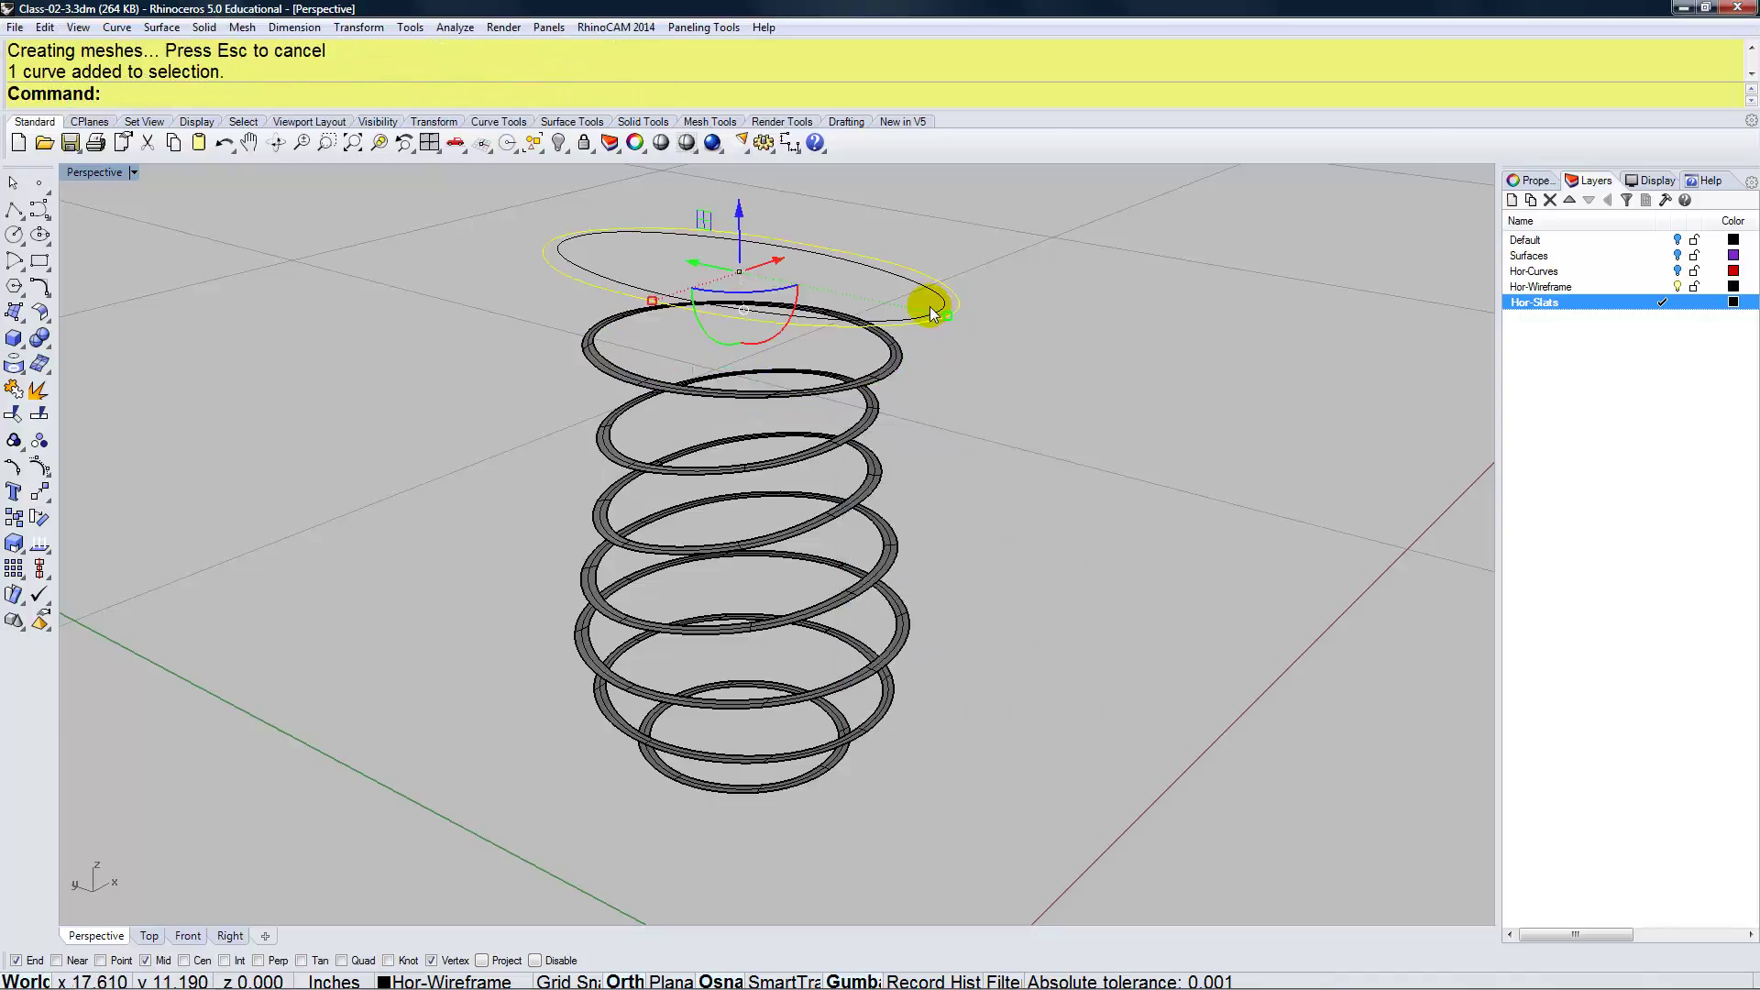
{"action": "left_click", "coordinate": [932, 311], "text": "shift"}
{"action": "type", "text": "Loft"}
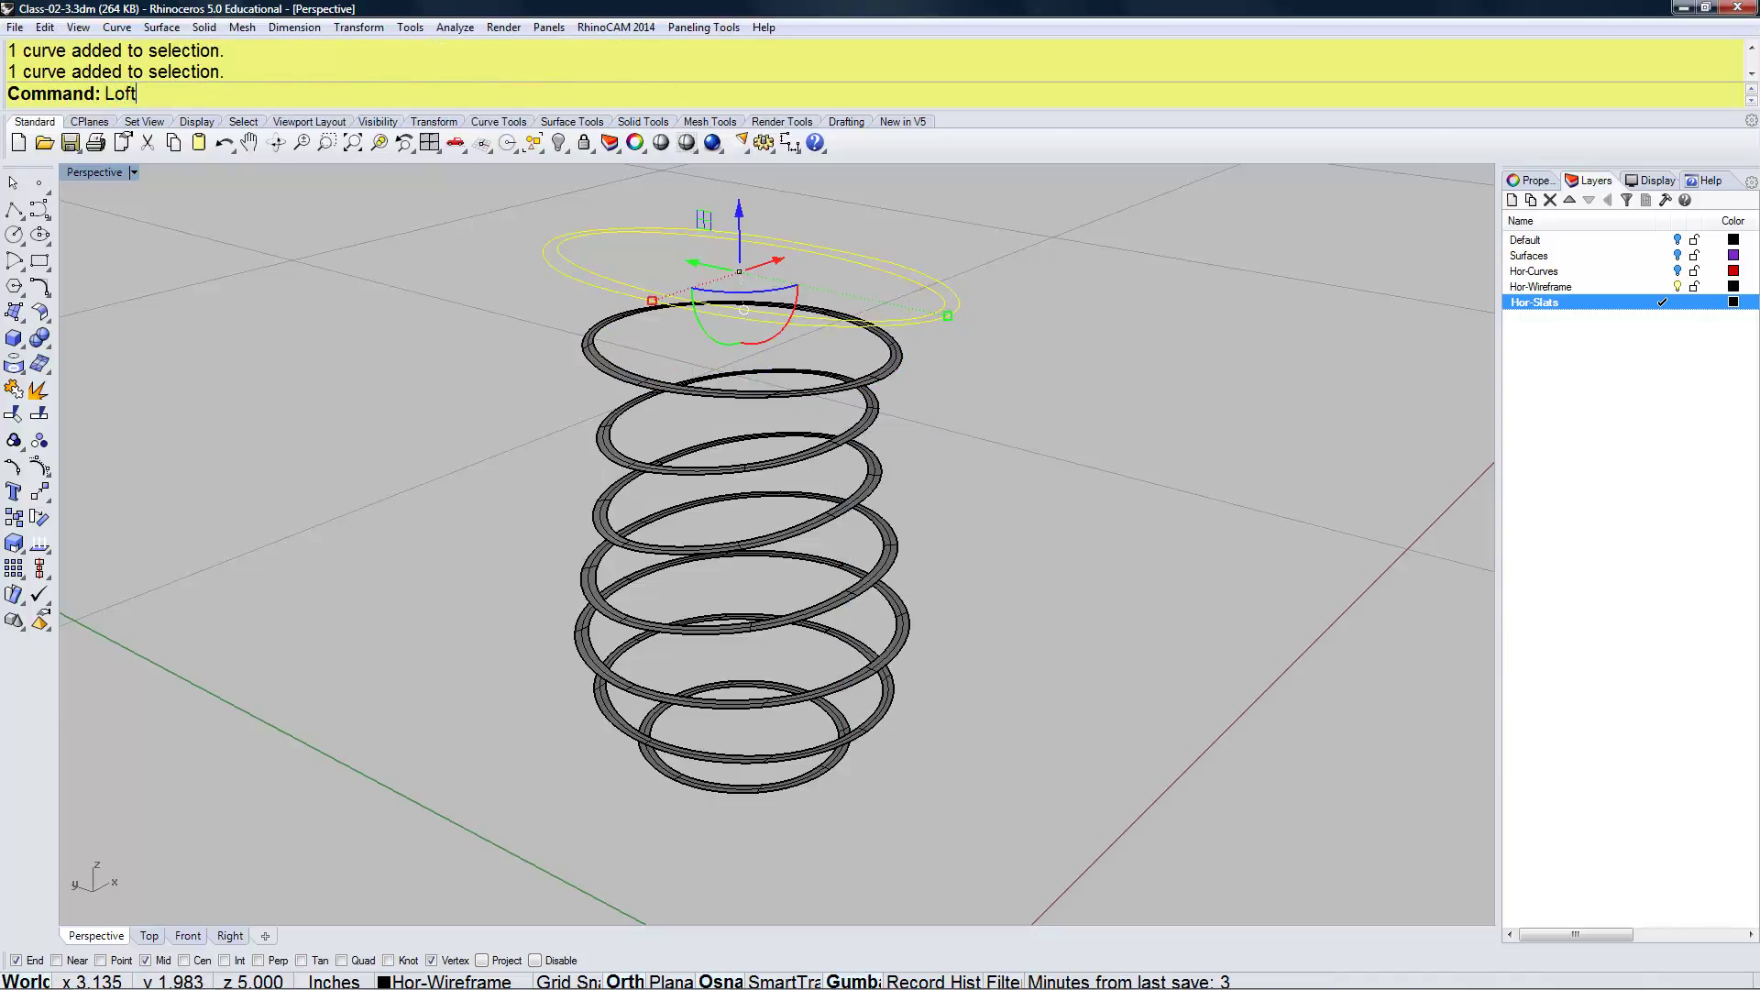
{"action": "key", "text": "Return"}
{"action": "key", "text": "Return"}
{"action": "left_click", "coordinate": [886, 702]}
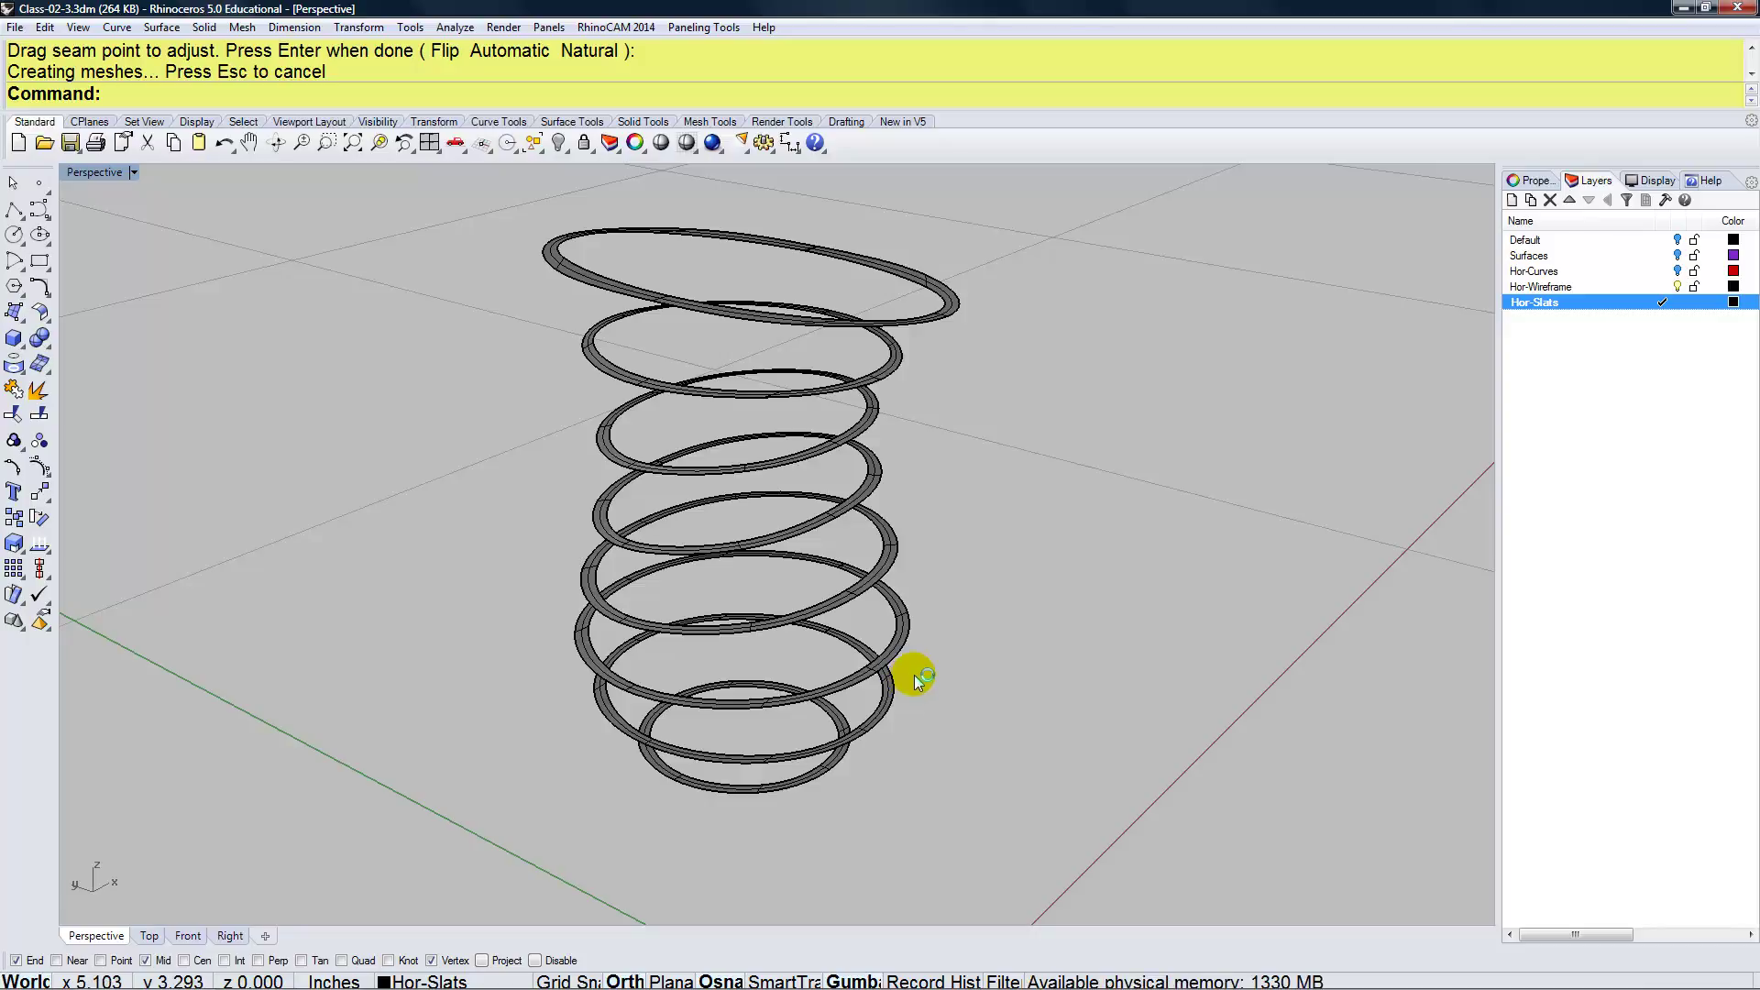
Offset the lowest slat surface into a solid with OffsetSrf, using a distance of 0.0625 inches and BothSides set to Yes
{"action": "mouse_move", "coordinate": [922, 701]}
{"action": "right_mouse_down"}
{"action": "mouse_move", "coordinate": [908, 668]}
{"action": "mouse_move", "coordinate": [931, 660]}
{"action": "mouse_move", "coordinate": [935, 675]}
{"action": "right_mouse_up"}
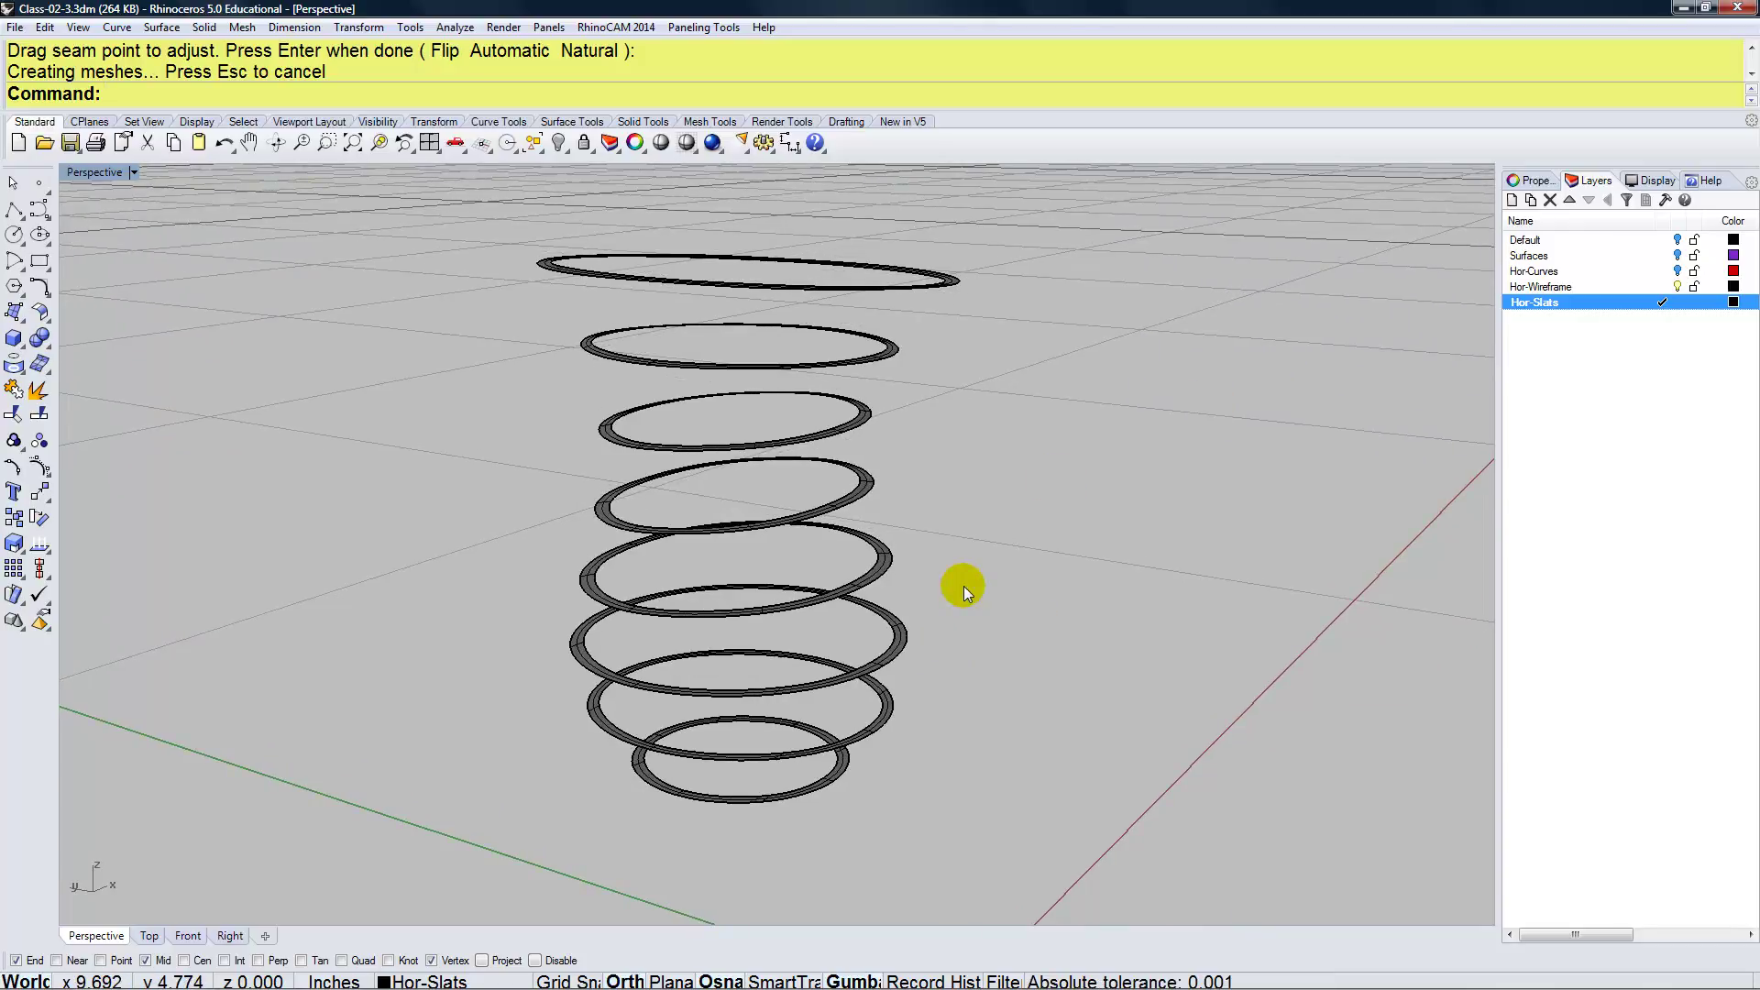
{"action": "type", "text": "ffset"}
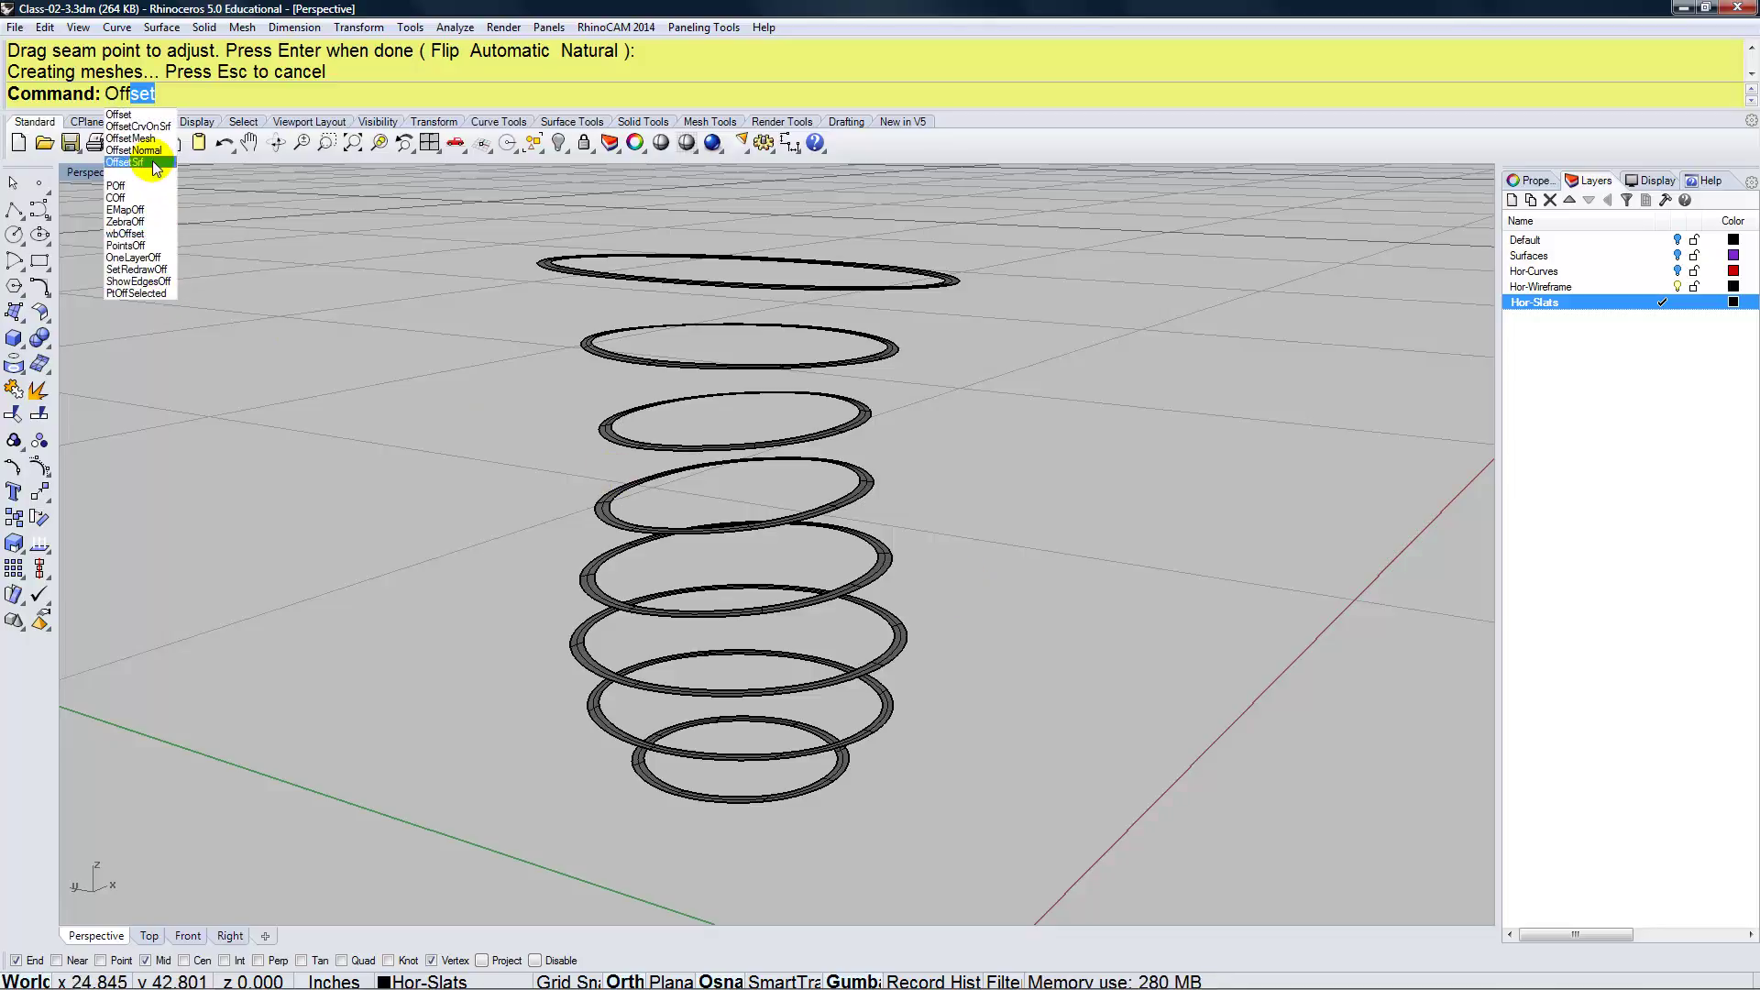
{"action": "left_click", "coordinate": [152, 162]}
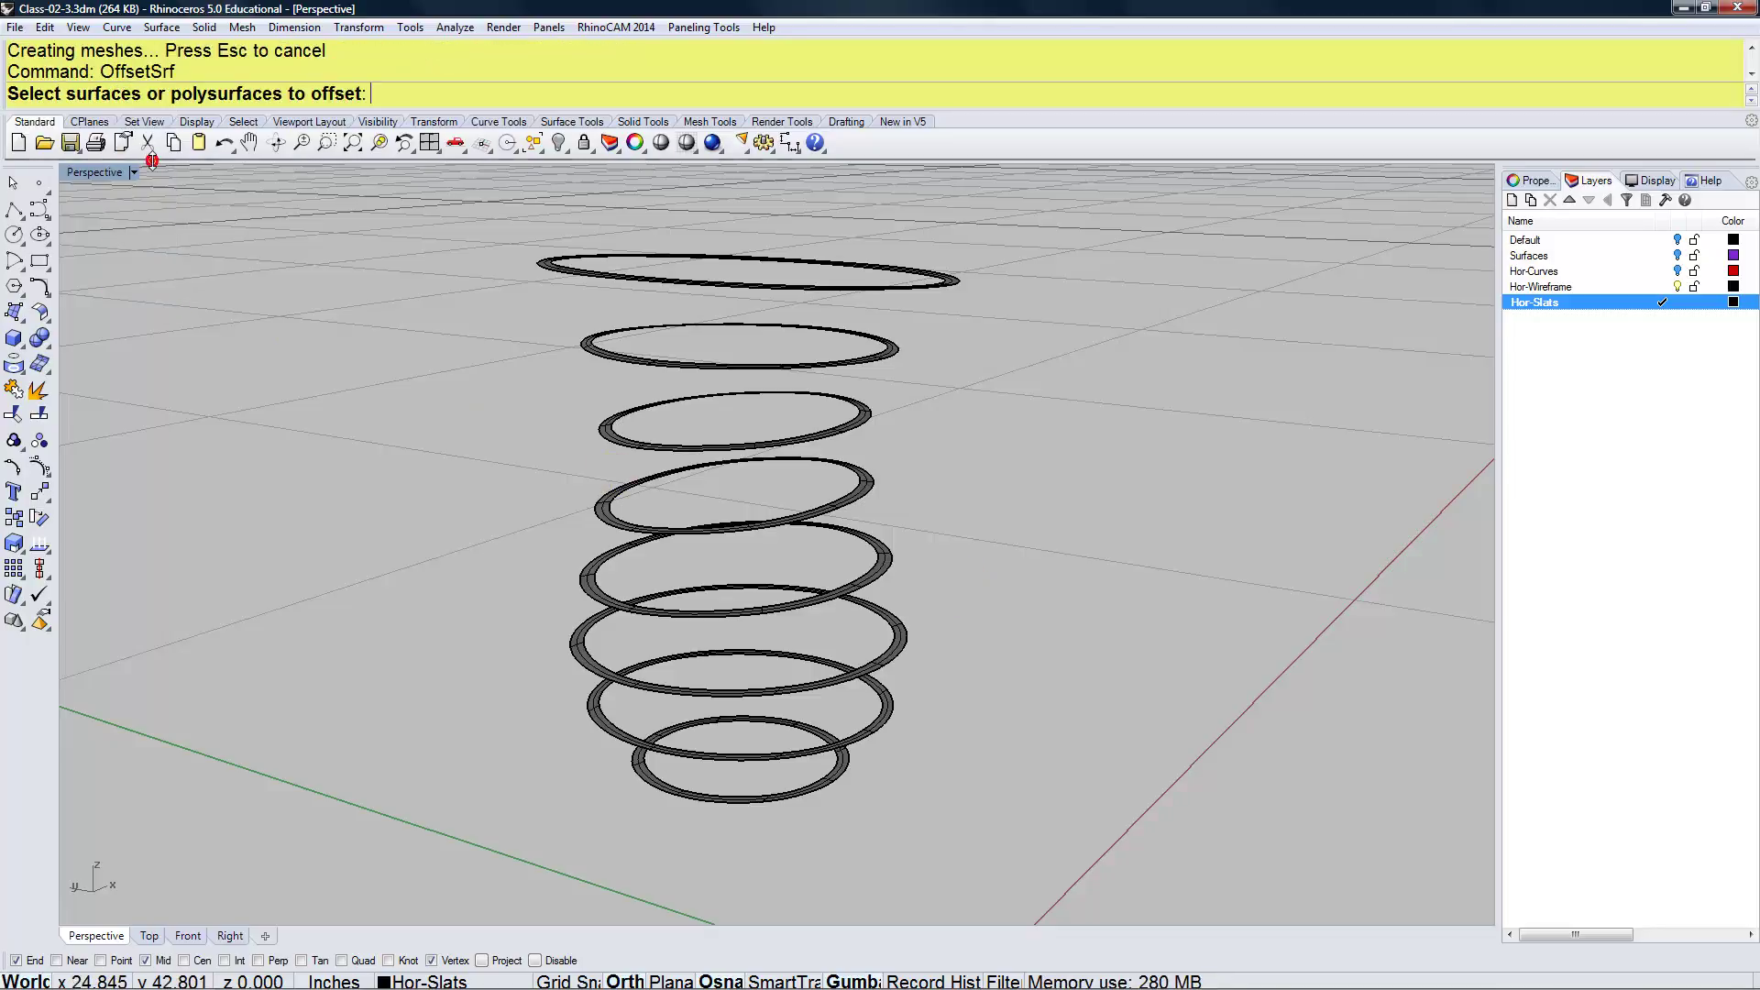
{"action": "left_click", "coordinate": [811, 784]}
{"action": "key", "text": "Return"}
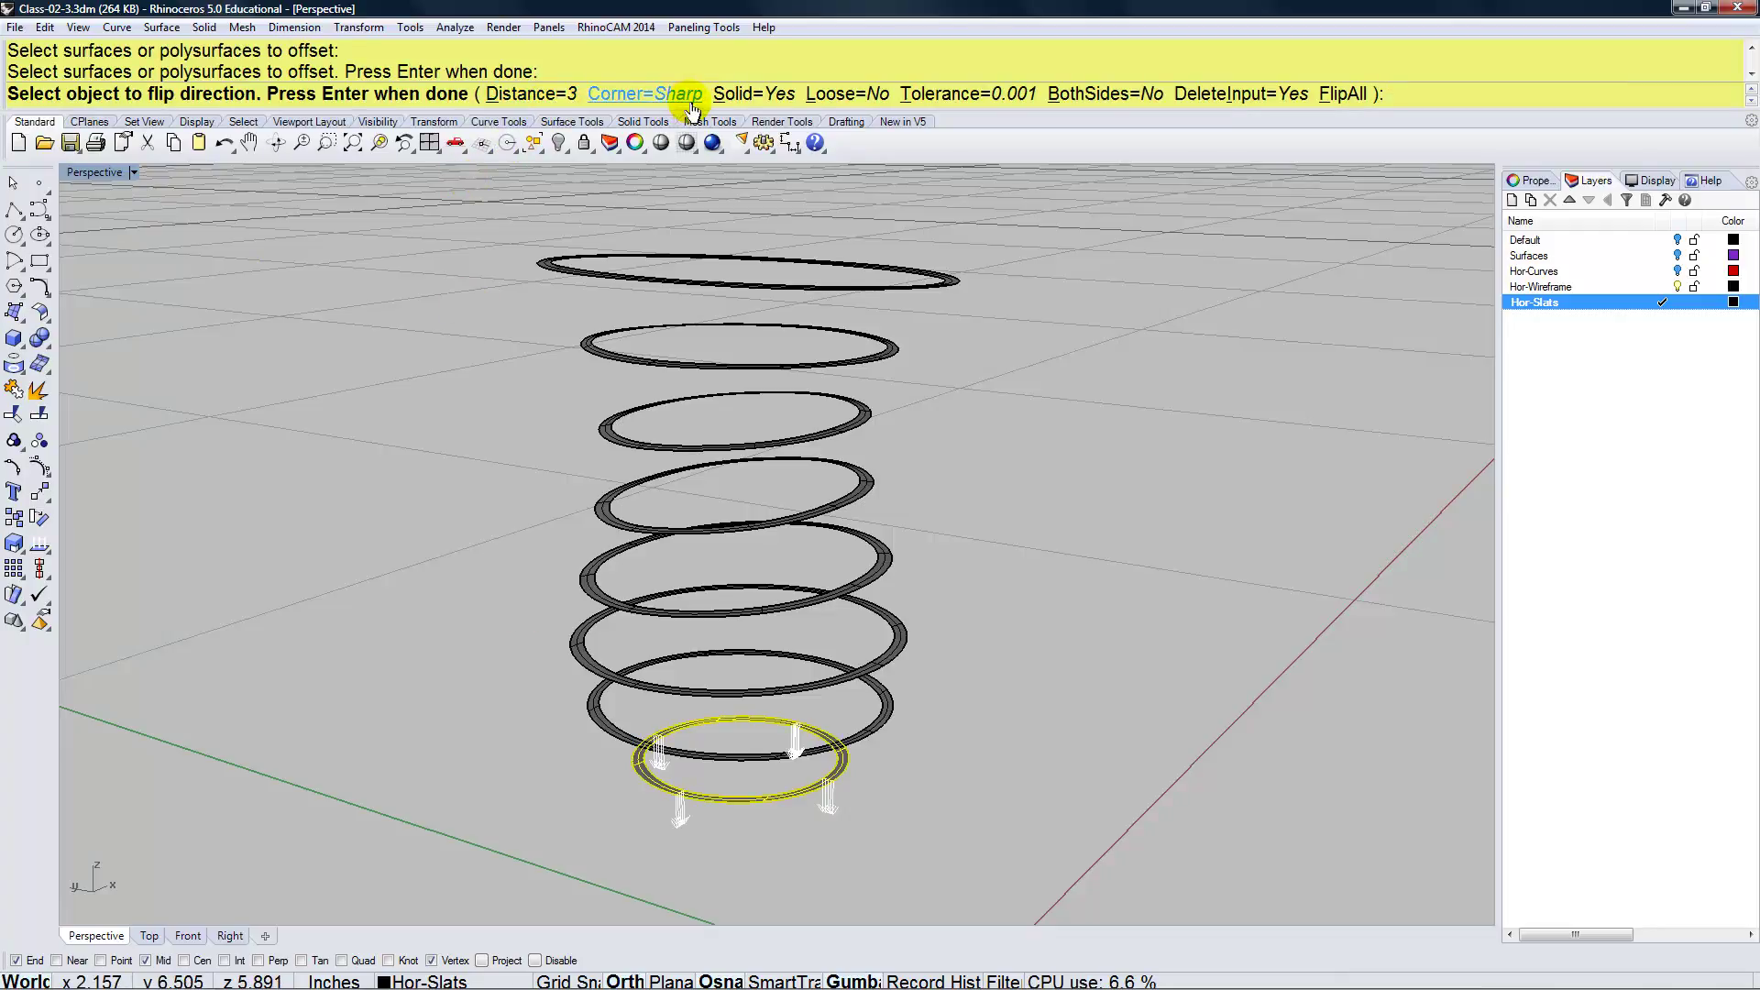
{"action": "left_click", "coordinate": [1091, 95]}
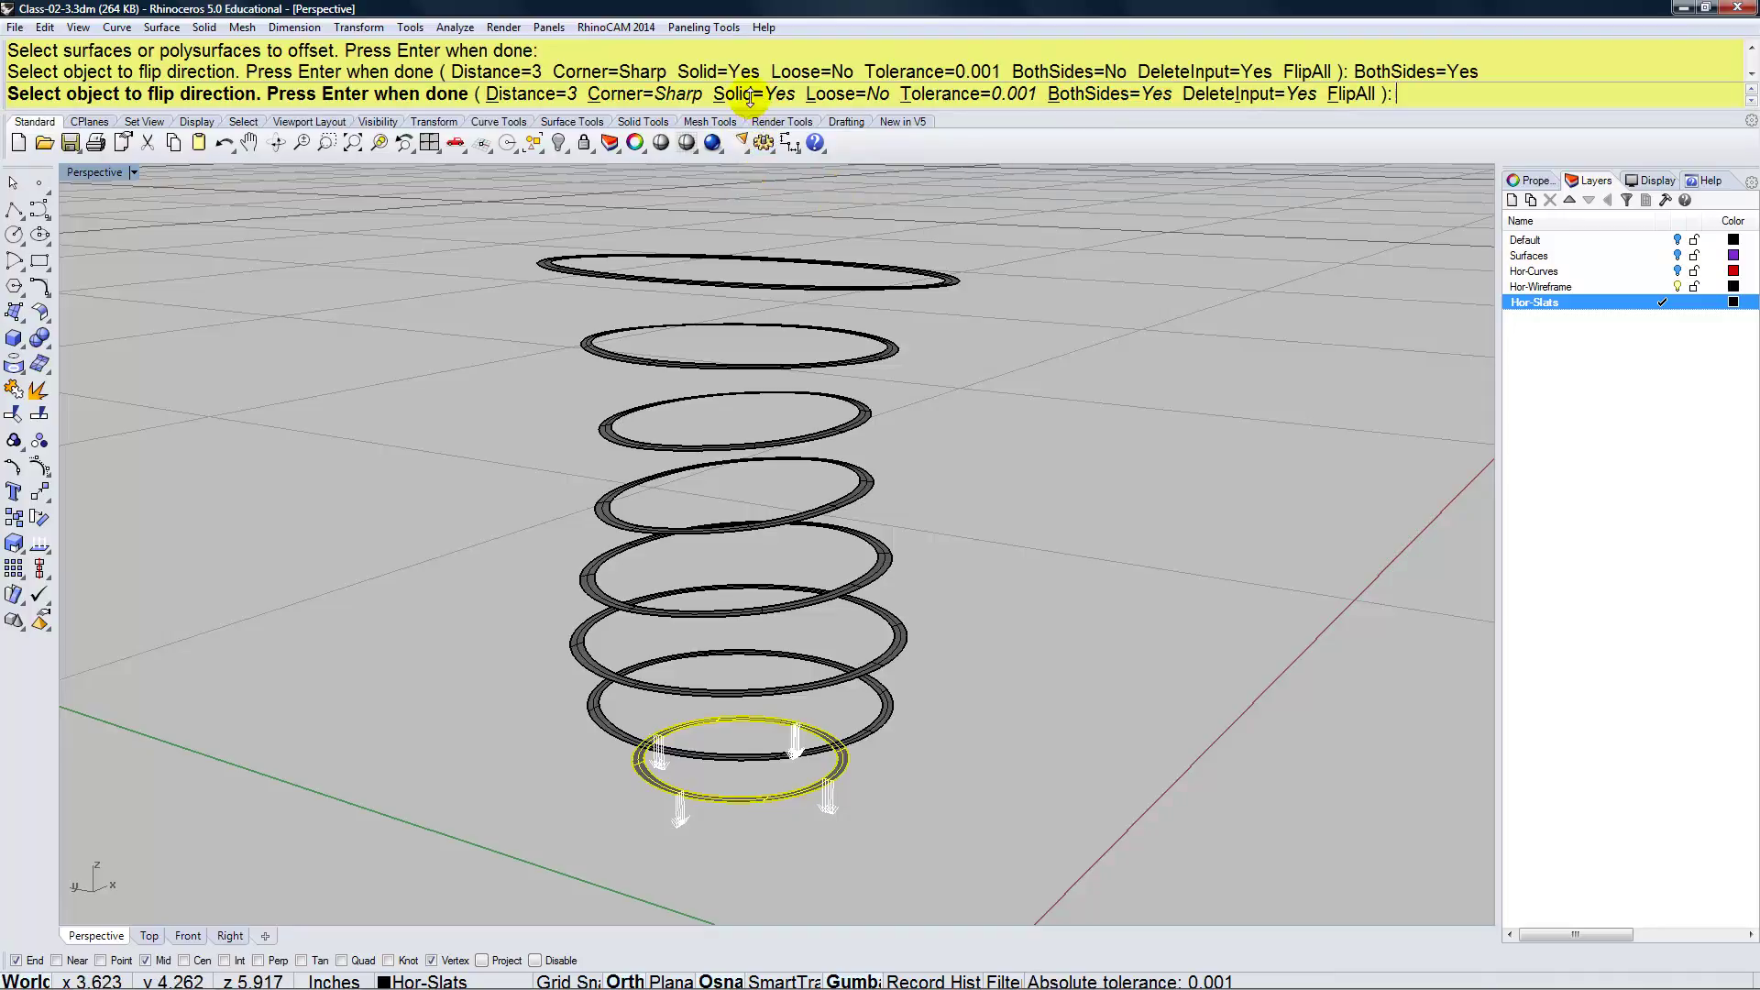
{"action": "left_click", "coordinate": [544, 99]}
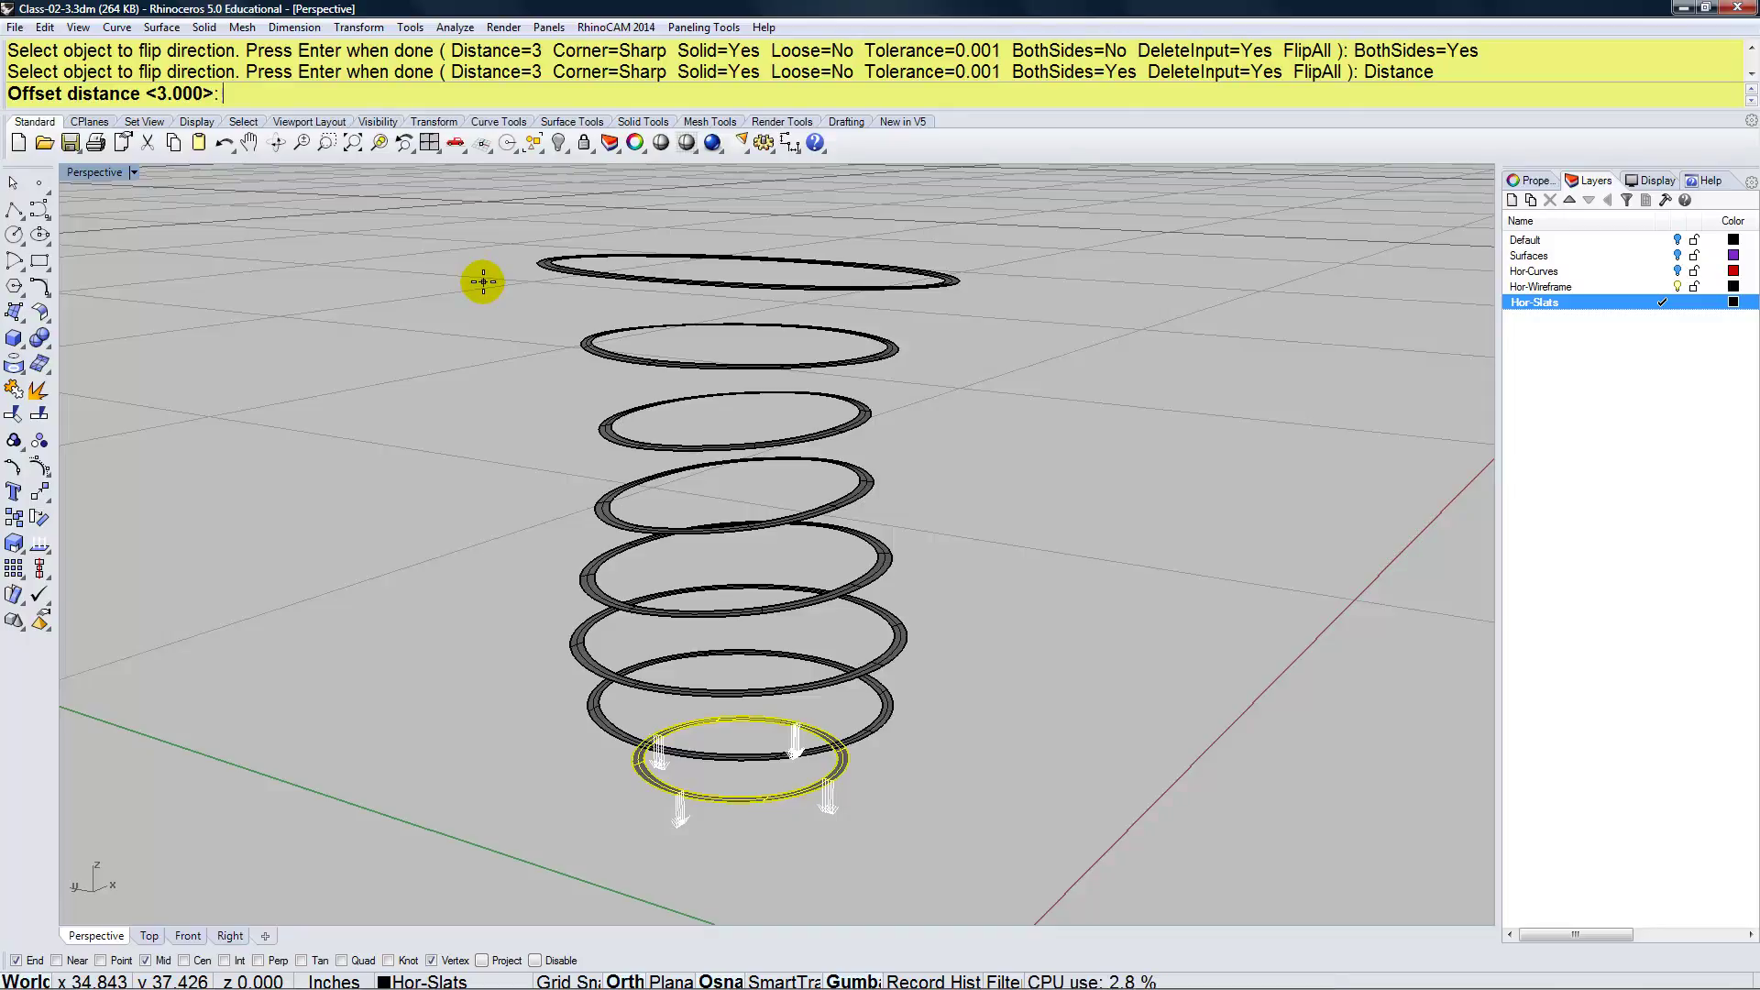
{"action": "type", "text": "."}
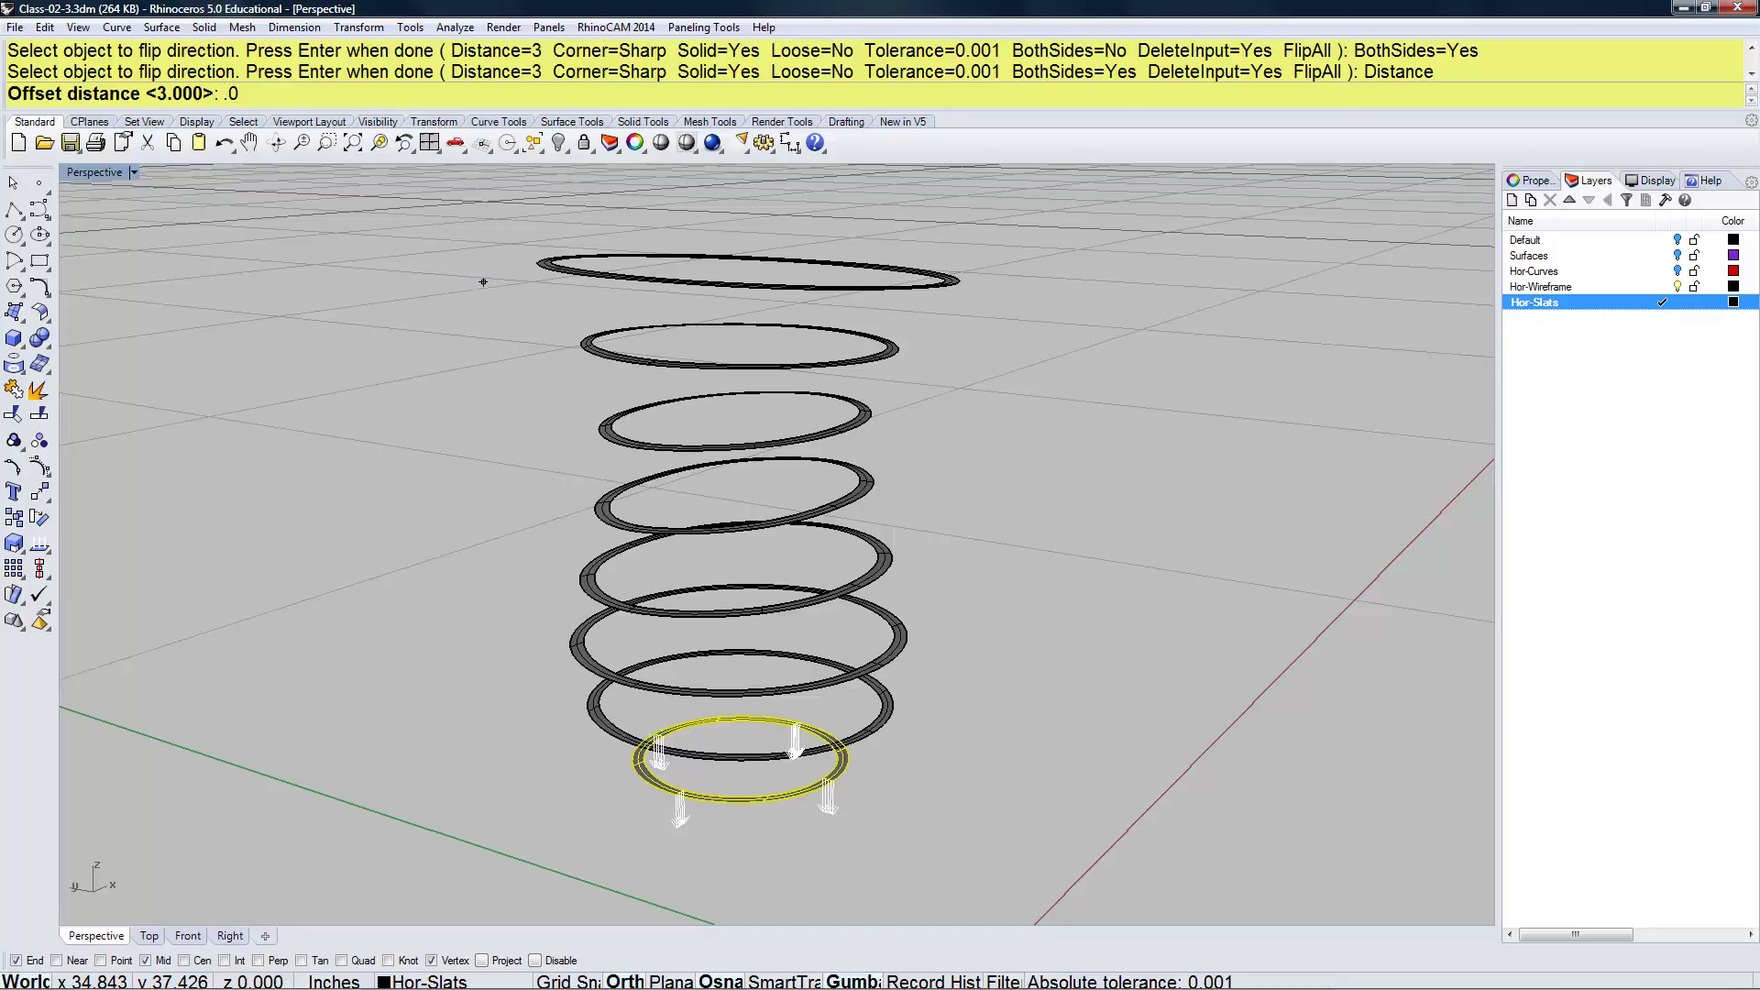
{"action": "type", "text": "0625"}
{"action": "right_click", "coordinate": [486, 289]}
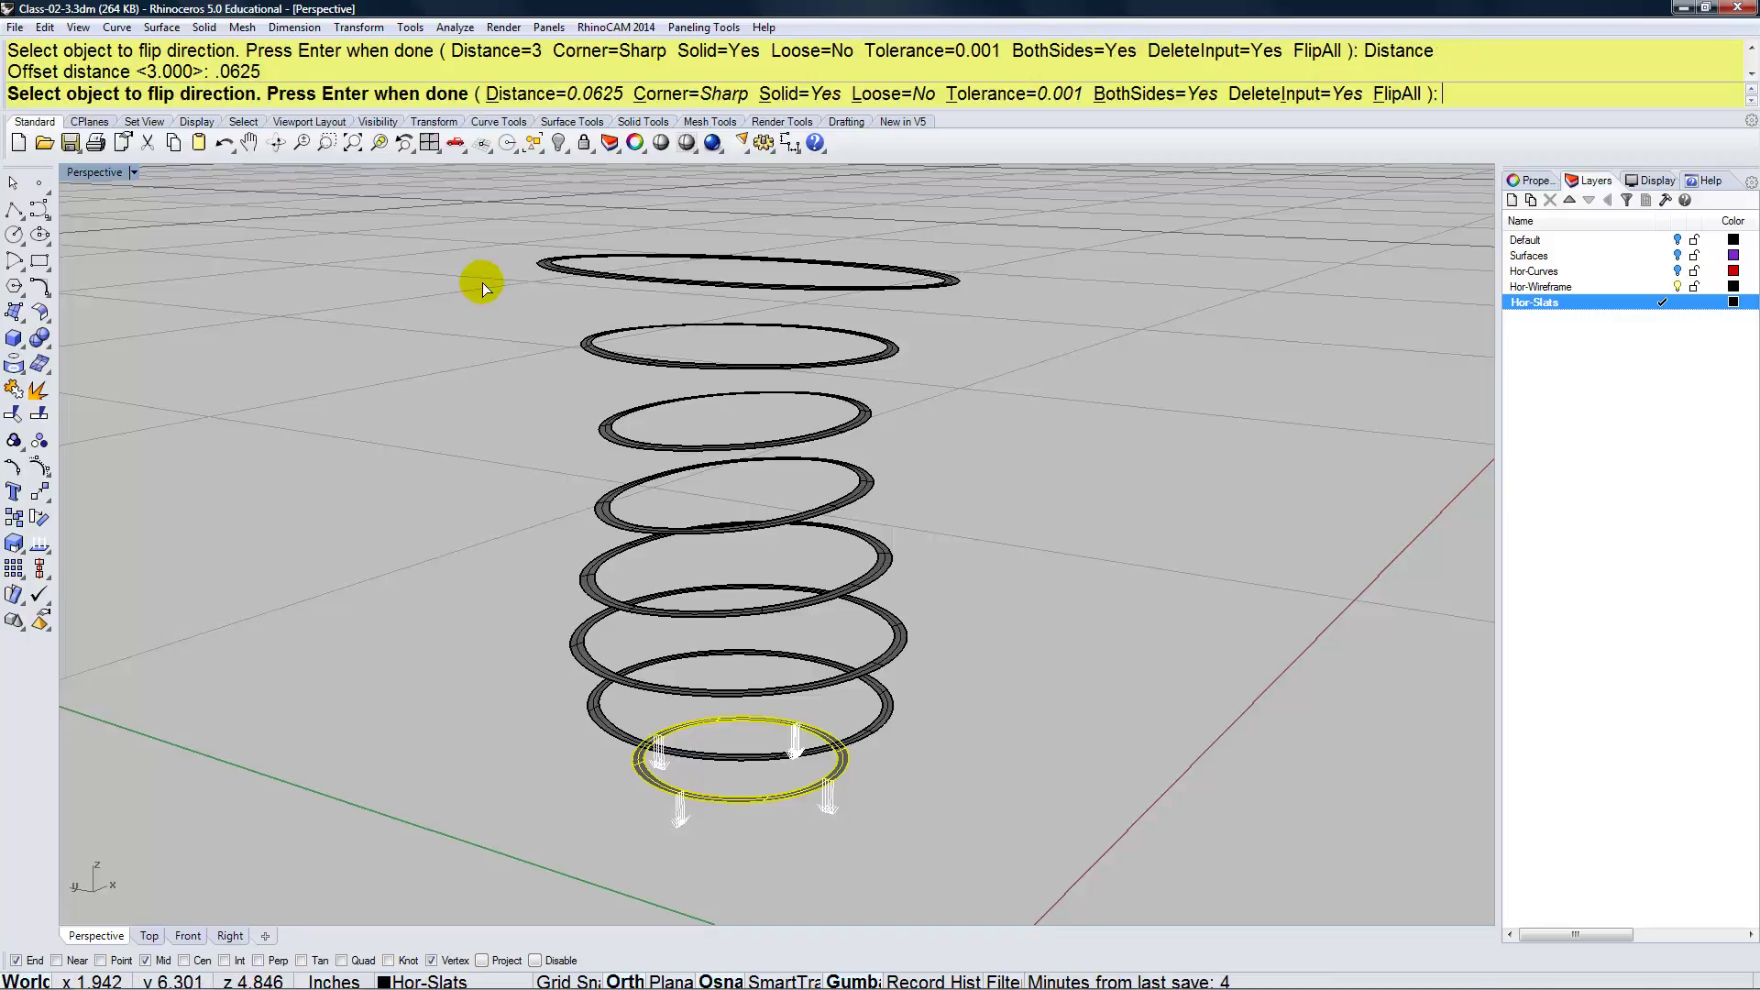
{"action": "left_click", "coordinate": [461, 378]}
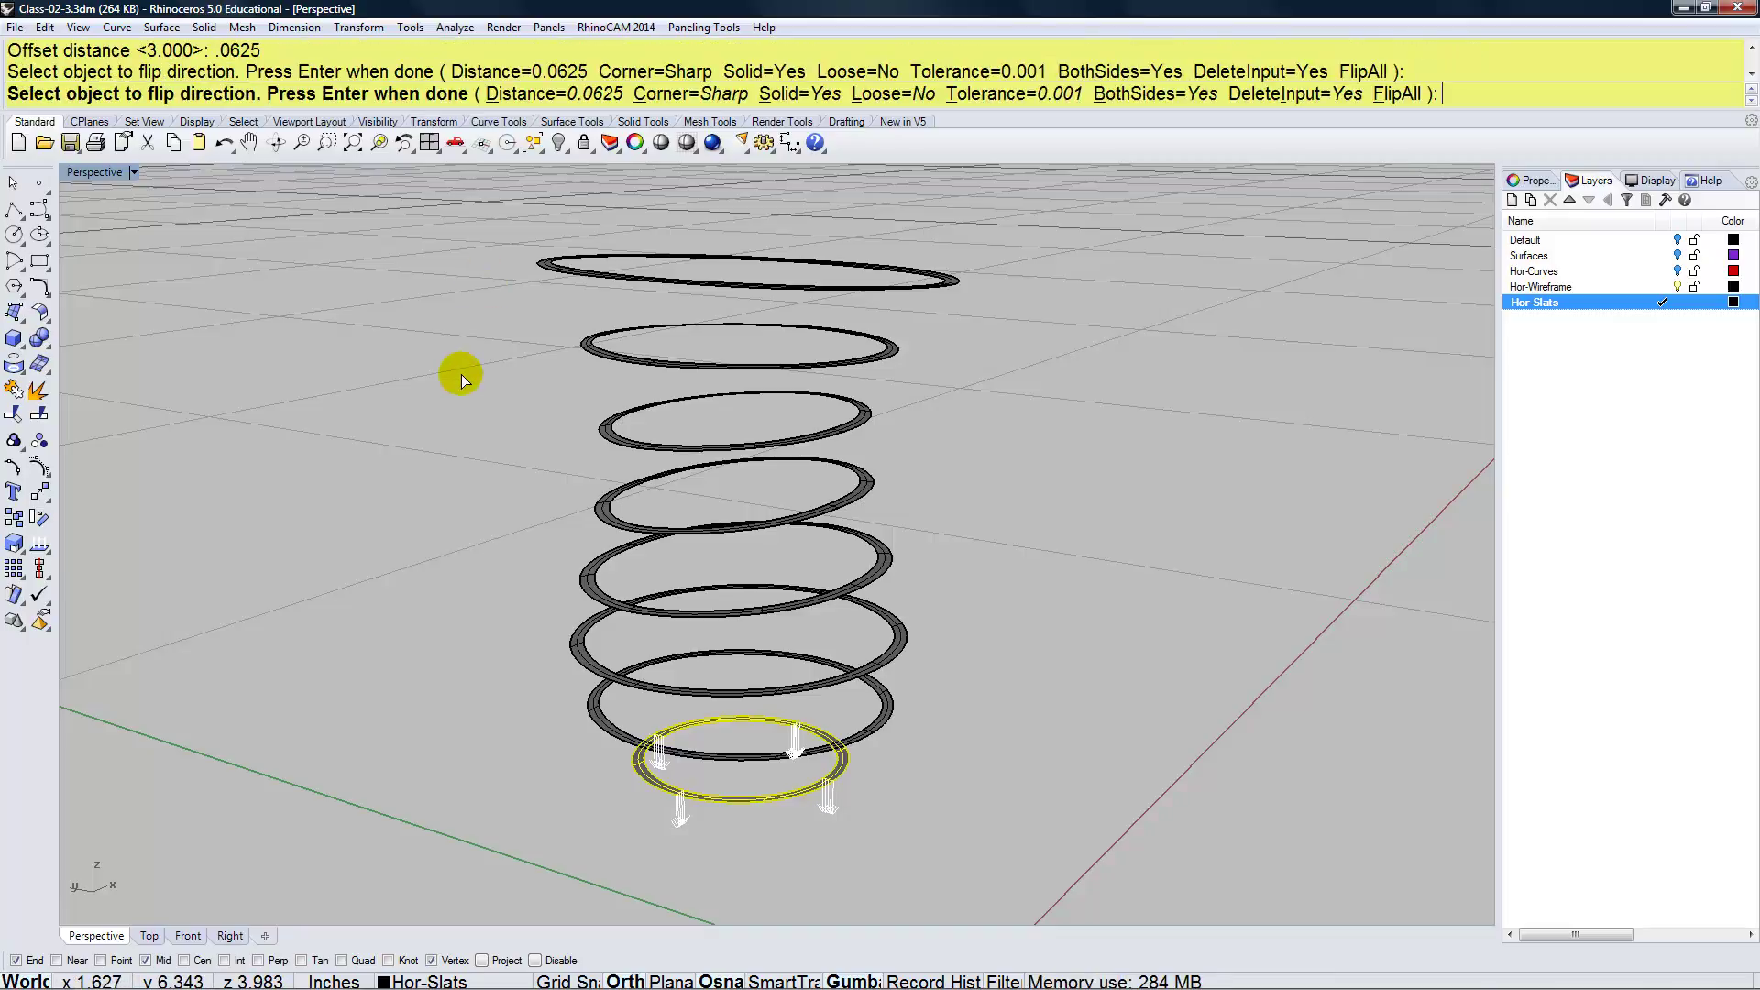
{"action": "key", "text": "Return"}
Select the second through fifth slat surfaces from the base and hide the Hor-Wireframe layer
{"action": "right_click_drag", "start_coordinate": [825, 831], "coordinate": [837, 781]}
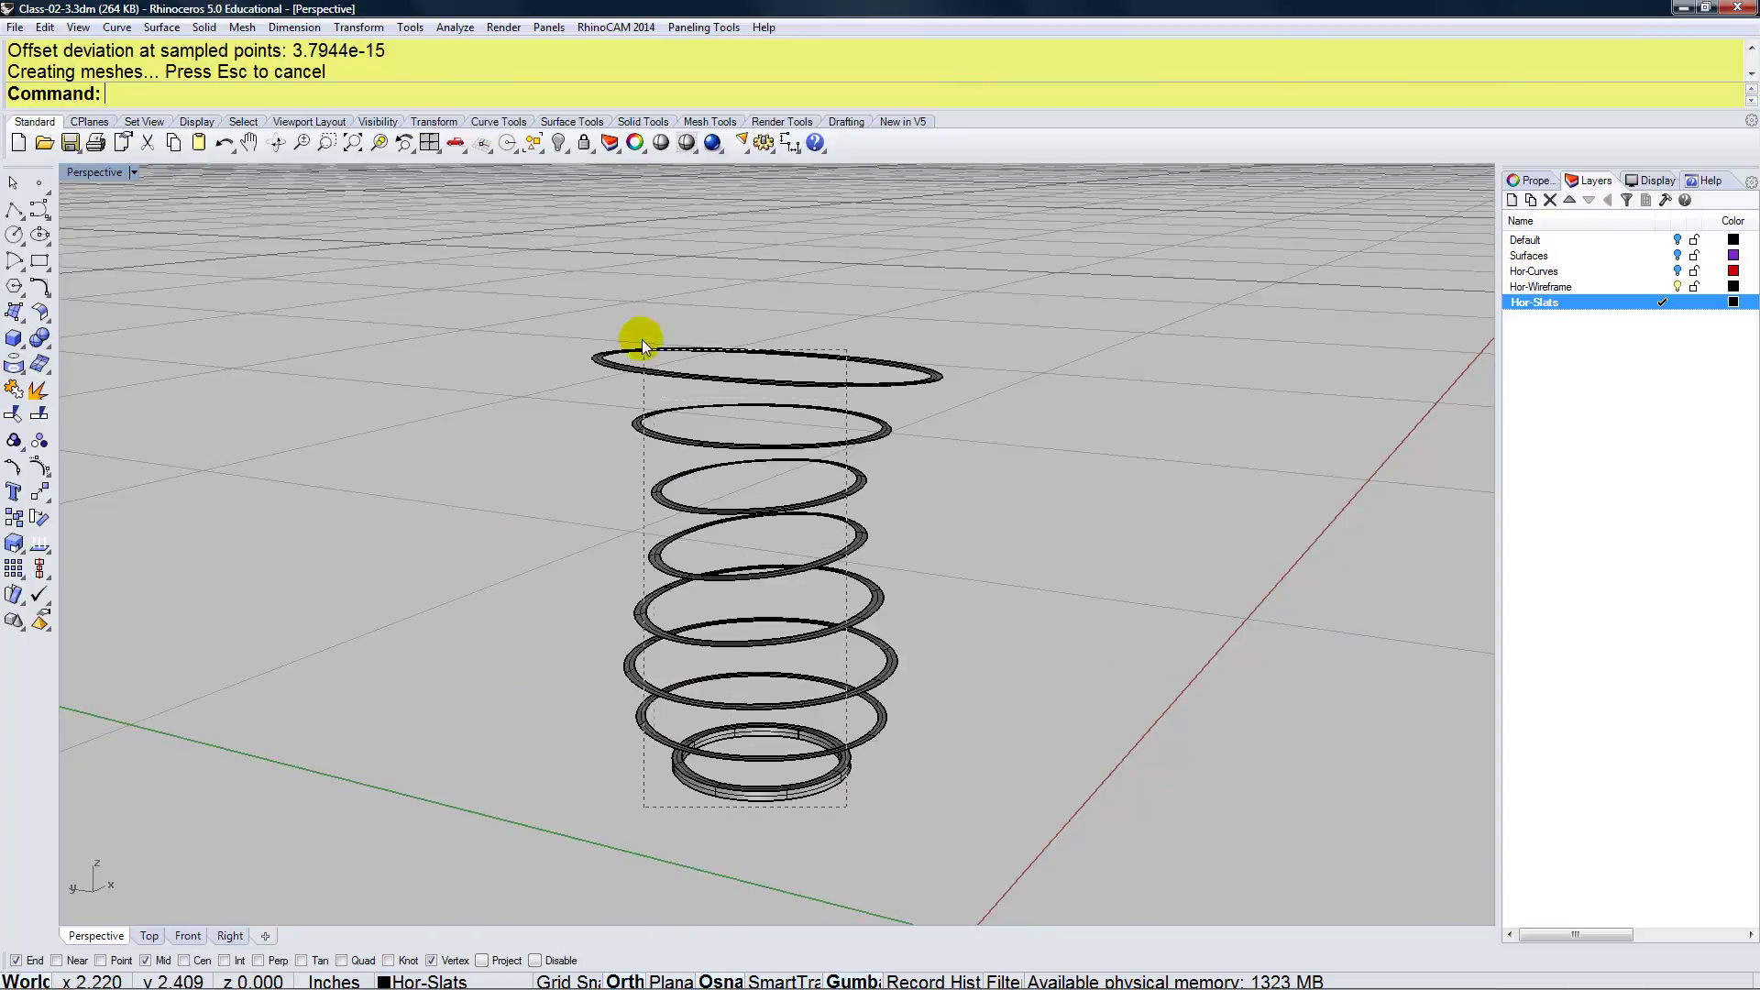
{"action": "key", "text": "ctrl+a"}
{"action": "type", "text": "zs"}
{"action": "key", "text": "Return"}
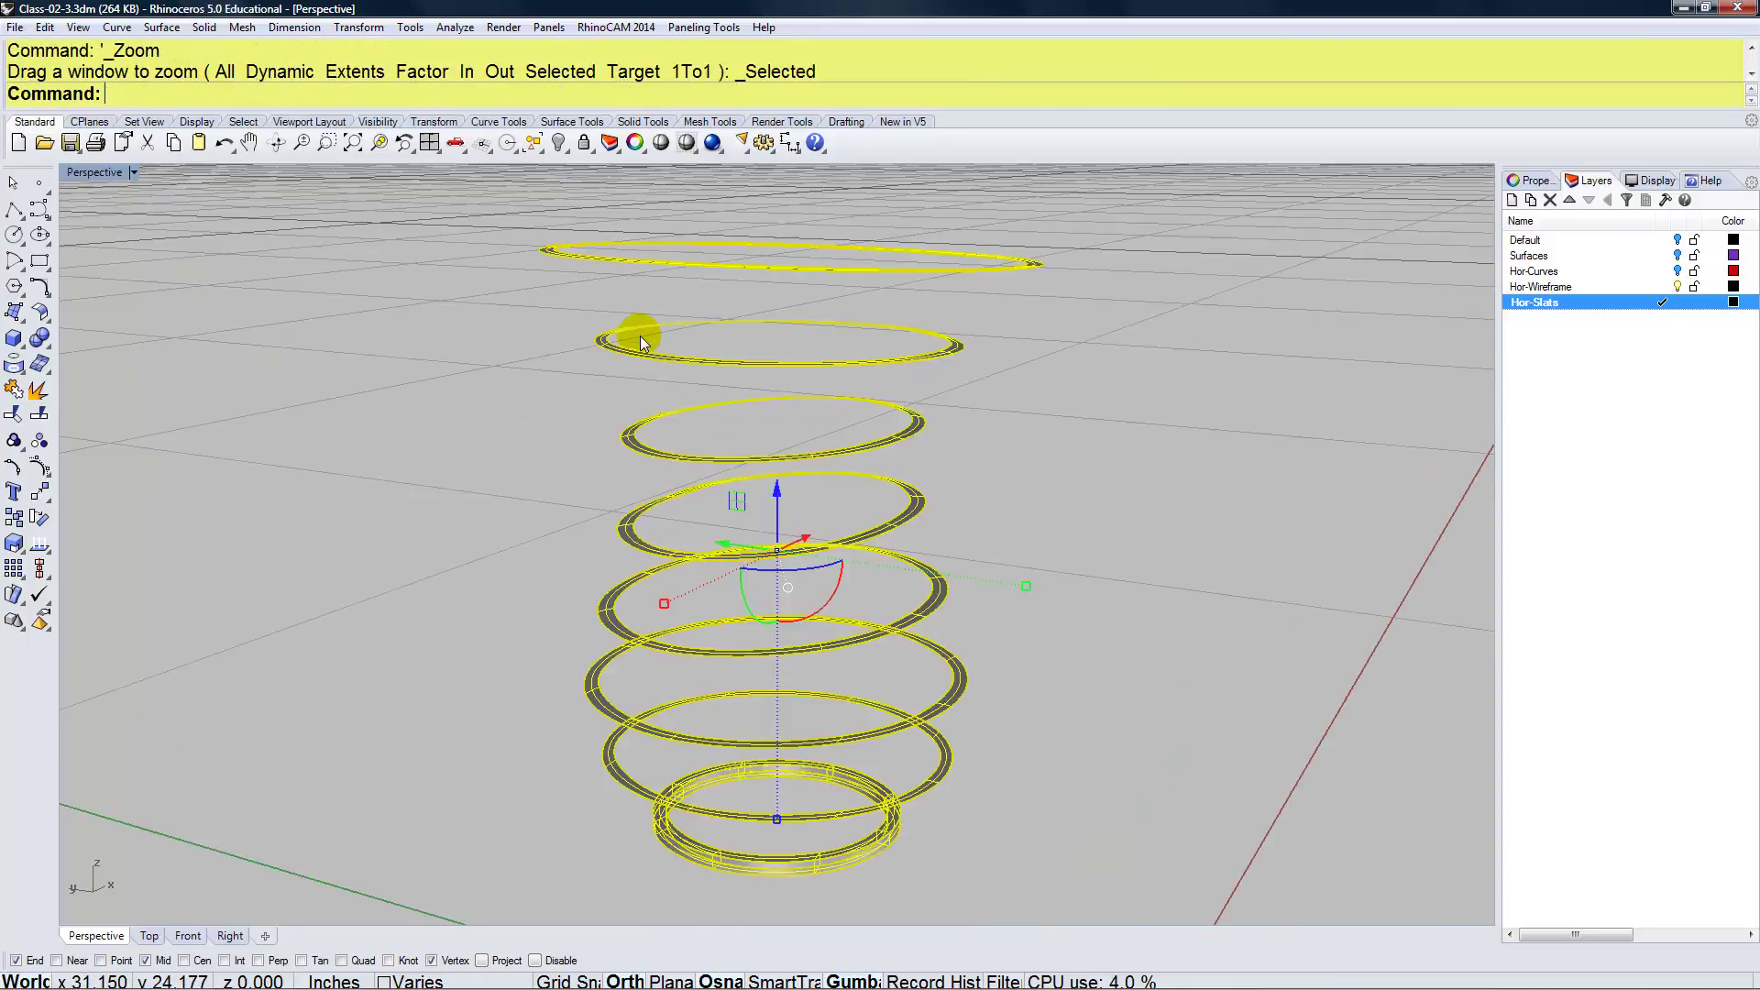
{"action": "right_click_drag", "start_coordinate": [728, 421], "coordinate": [701, 487]}
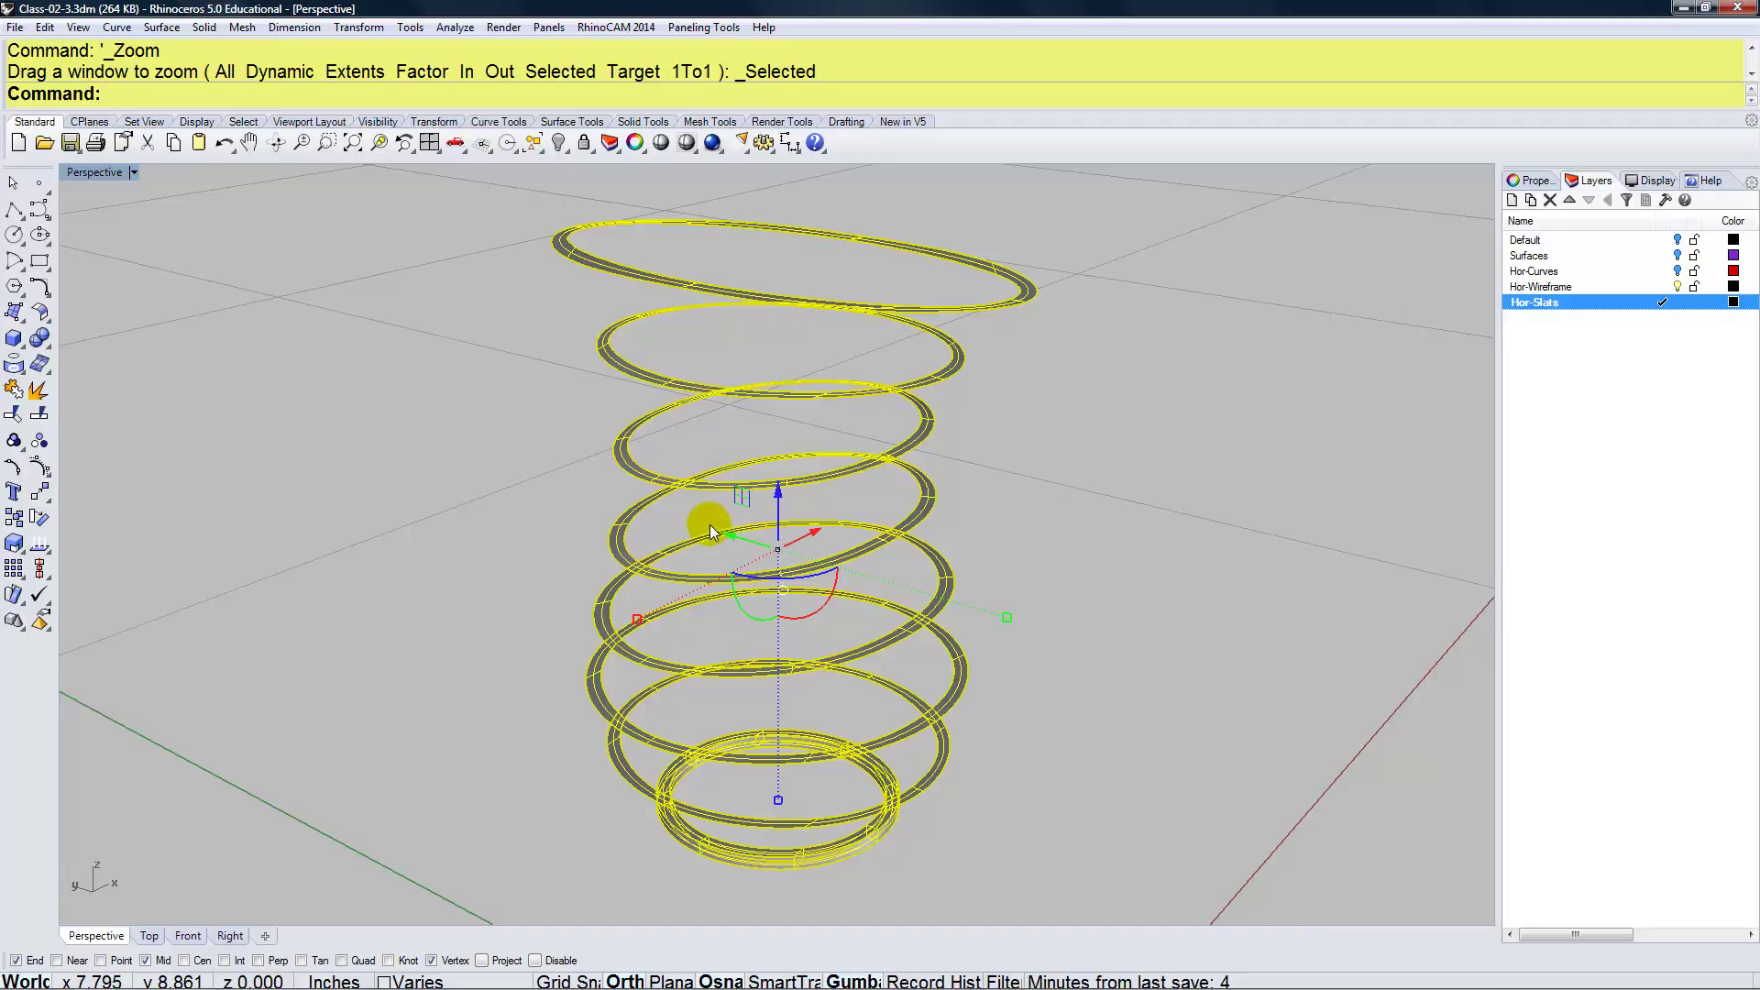
{"action": "key", "text": "Escape"}
{"action": "right_click_drag", "start_coordinate": [704, 634], "coordinate": [750, 672]}
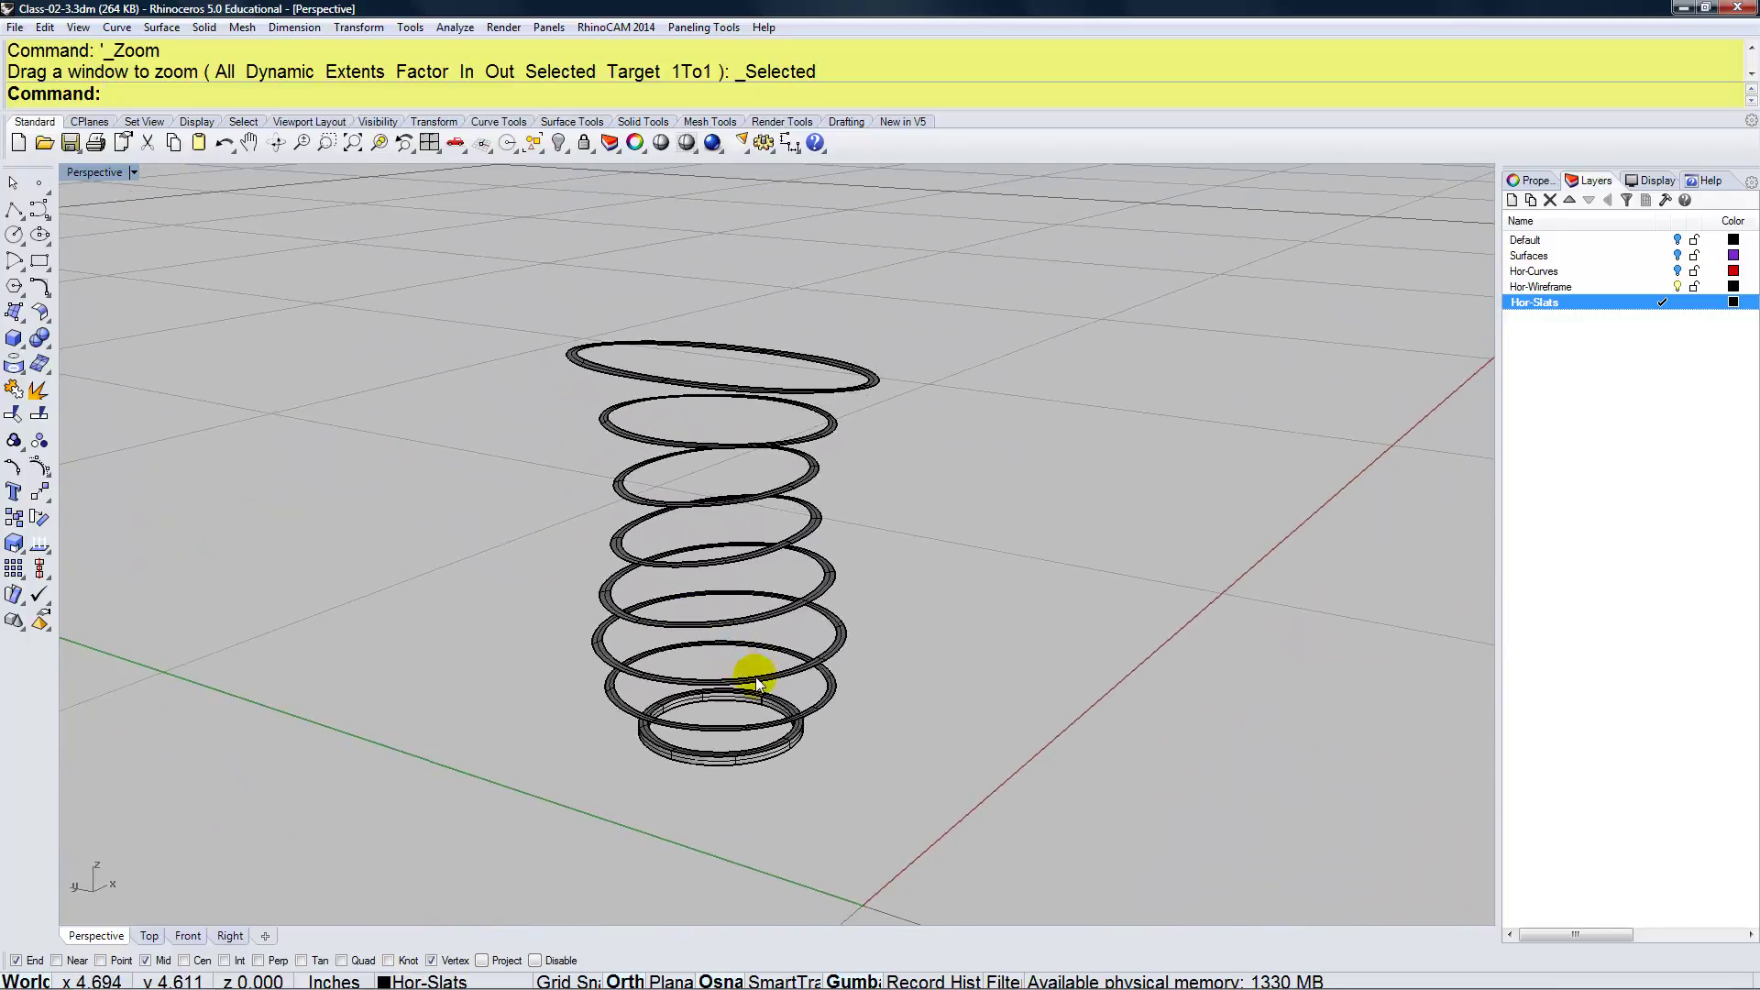
{"action": "left_click", "coordinate": [822, 703]}
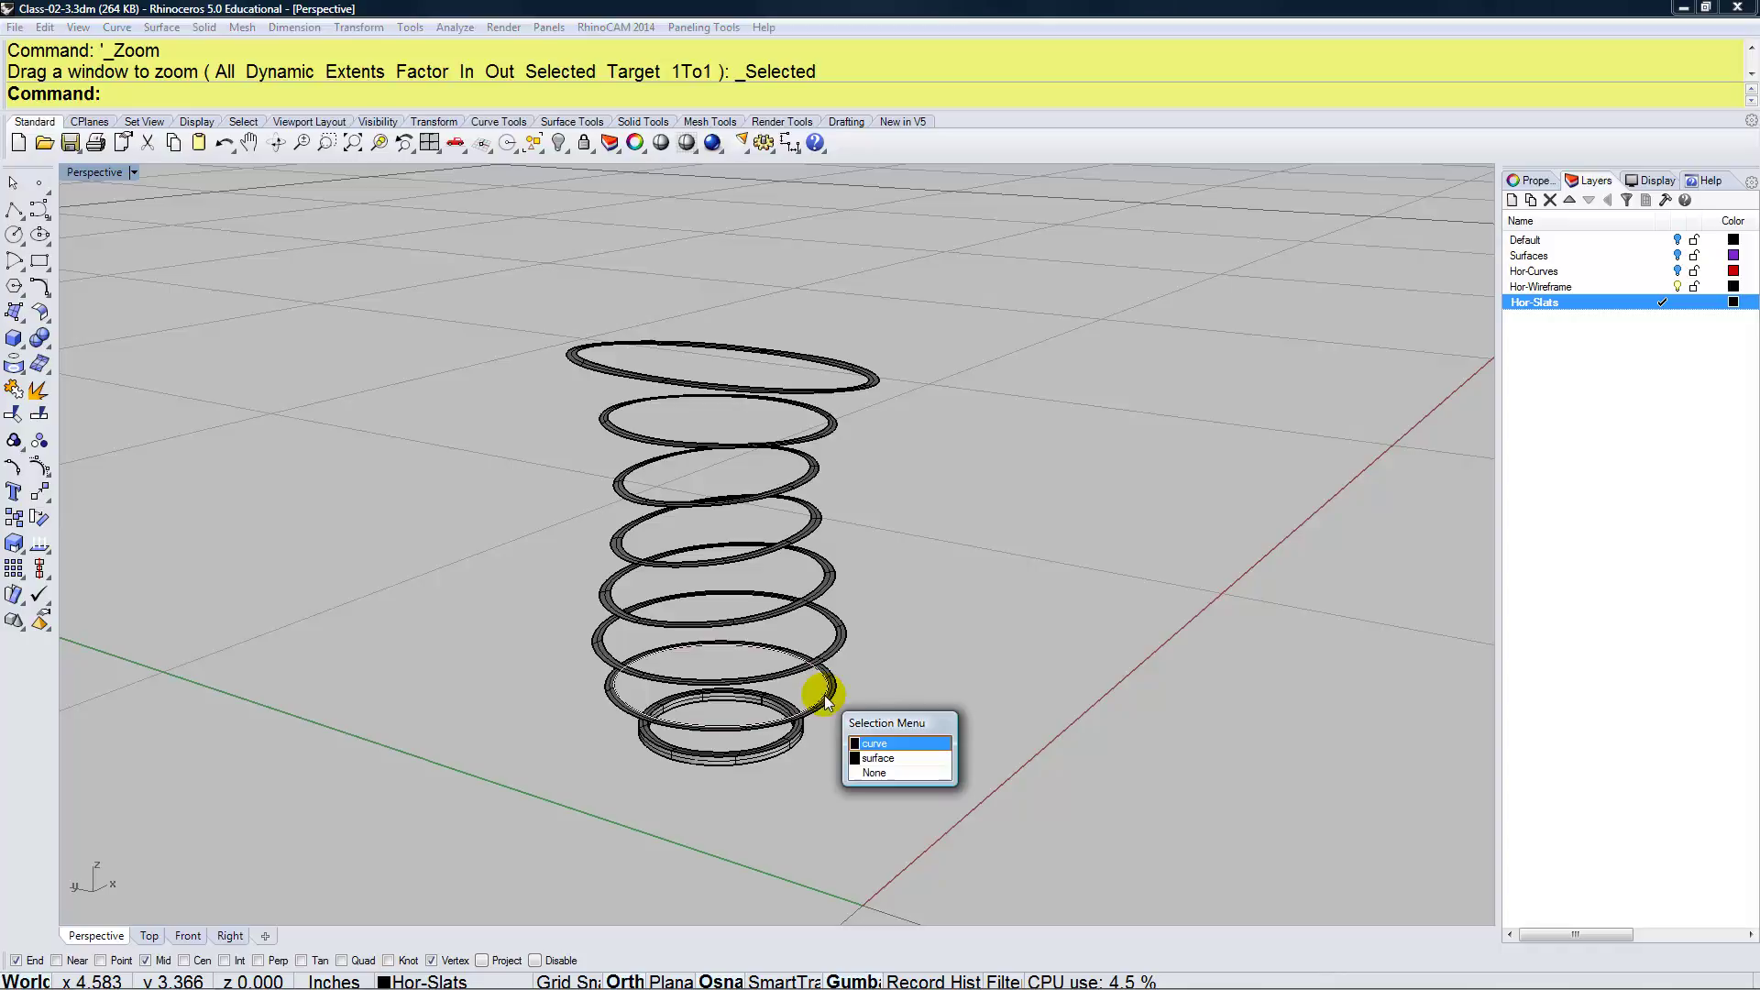
{"action": "left_click", "coordinate": [886, 759]}
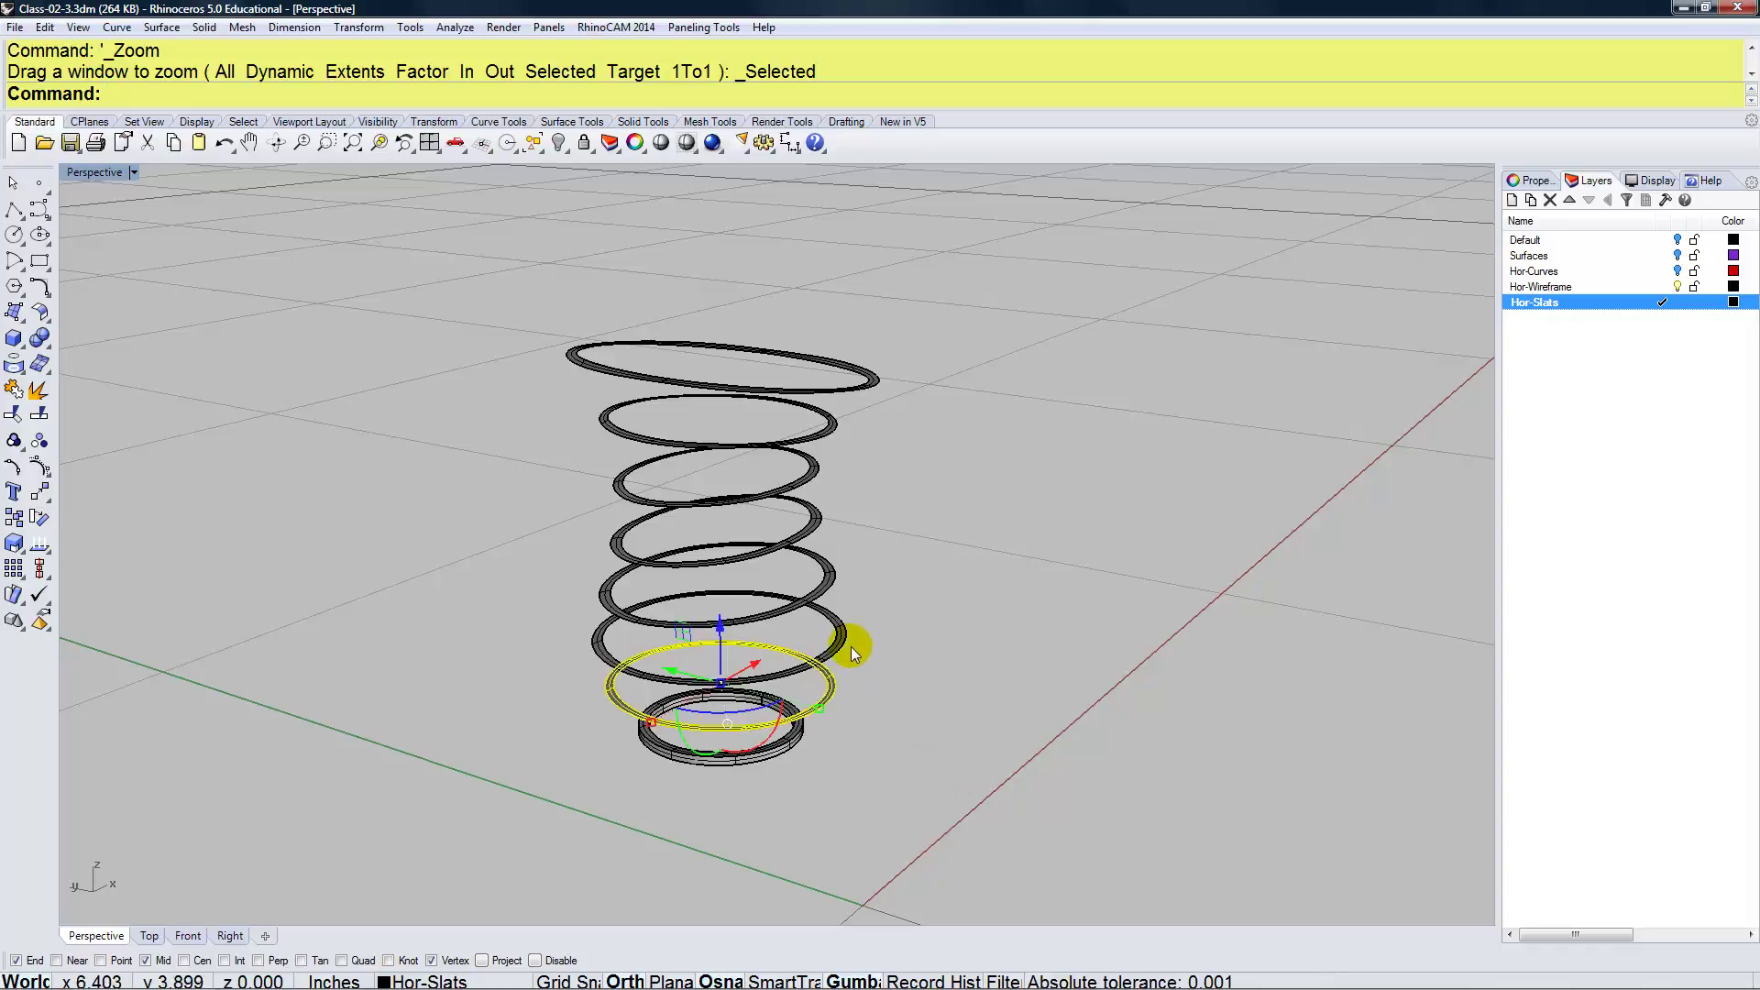
{"action": "left_click", "coordinate": [836, 624], "text": "shift"}
{"action": "left_click", "coordinate": [838, 592], "text": "shift"}
{"action": "left_click", "coordinate": [878, 624]}
{"action": "left_click", "coordinate": [816, 522], "text": "shift"}
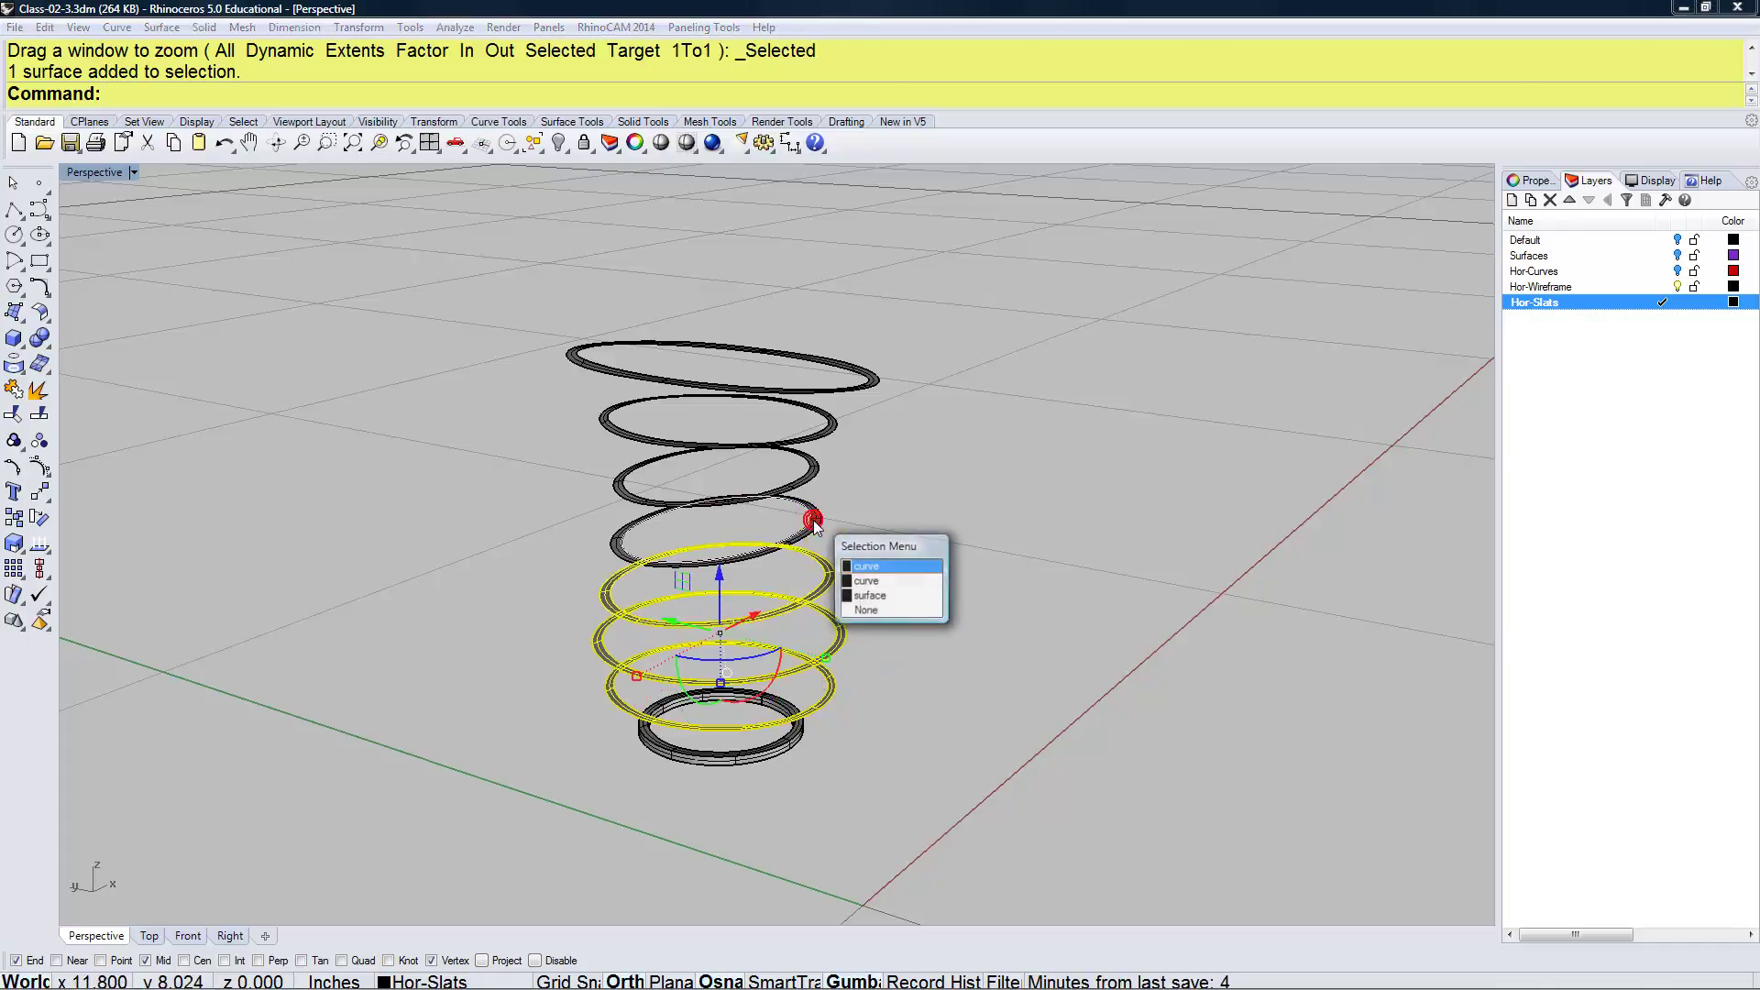
{"action": "left_click", "coordinate": [872, 590]}
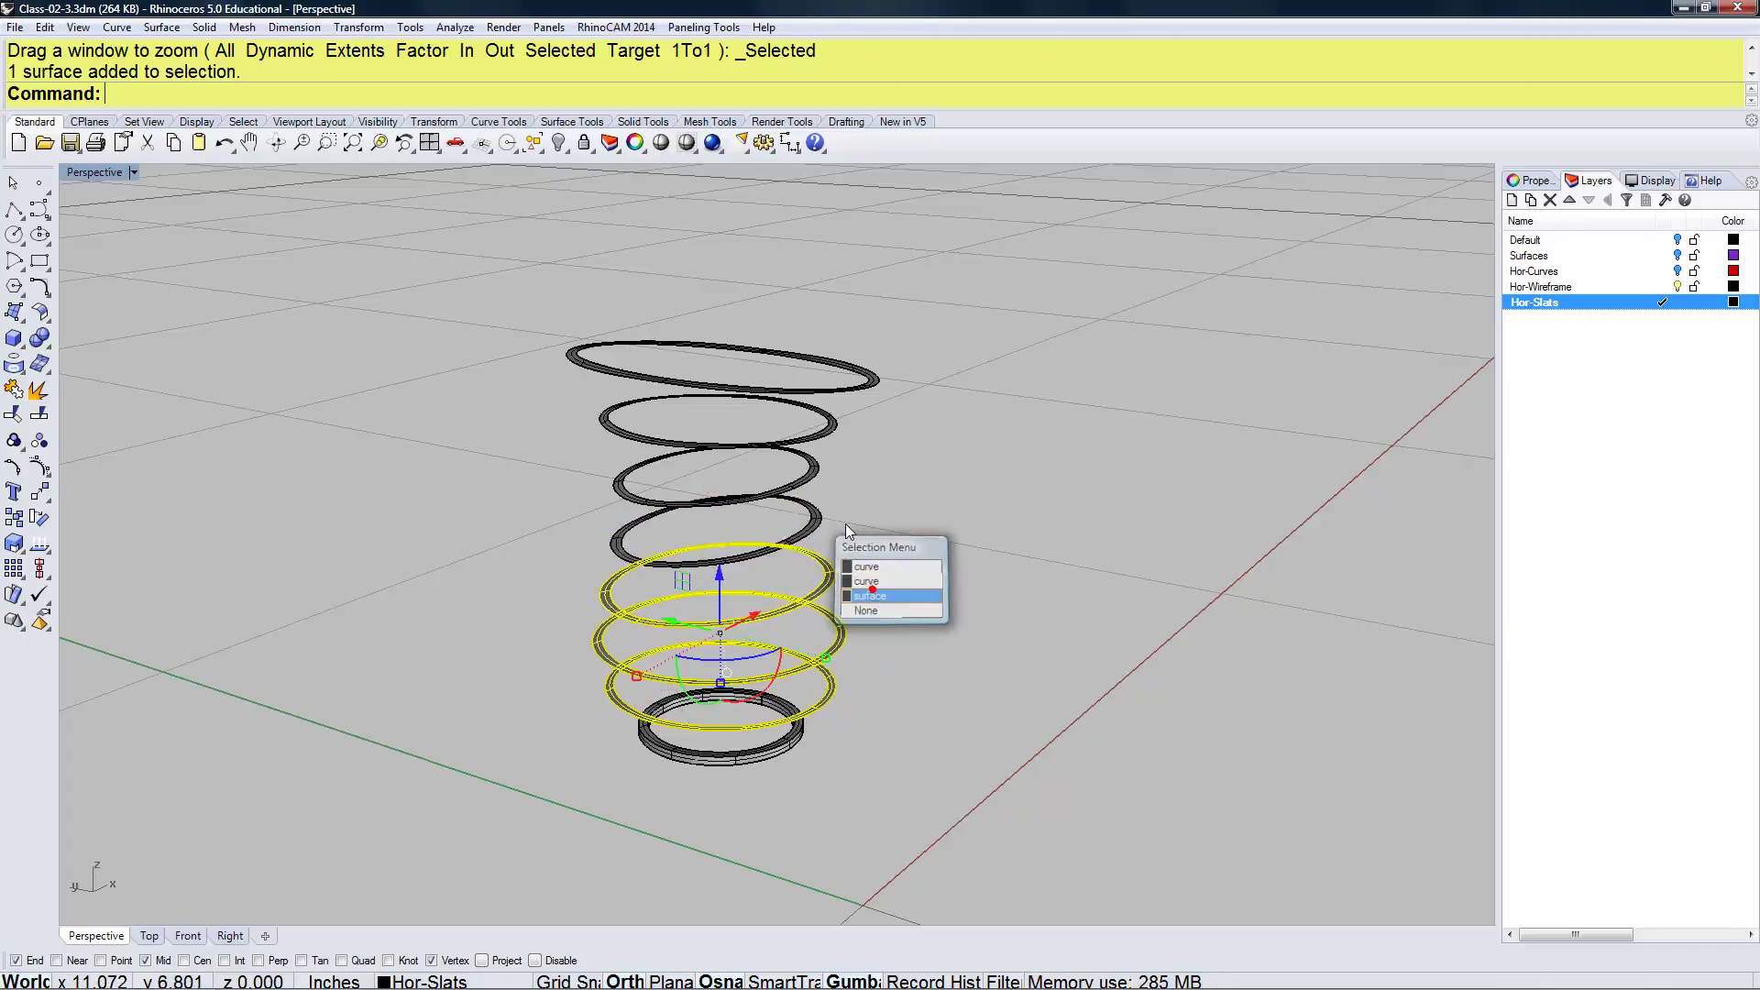
{"action": "left_click", "coordinate": [1680, 285]}
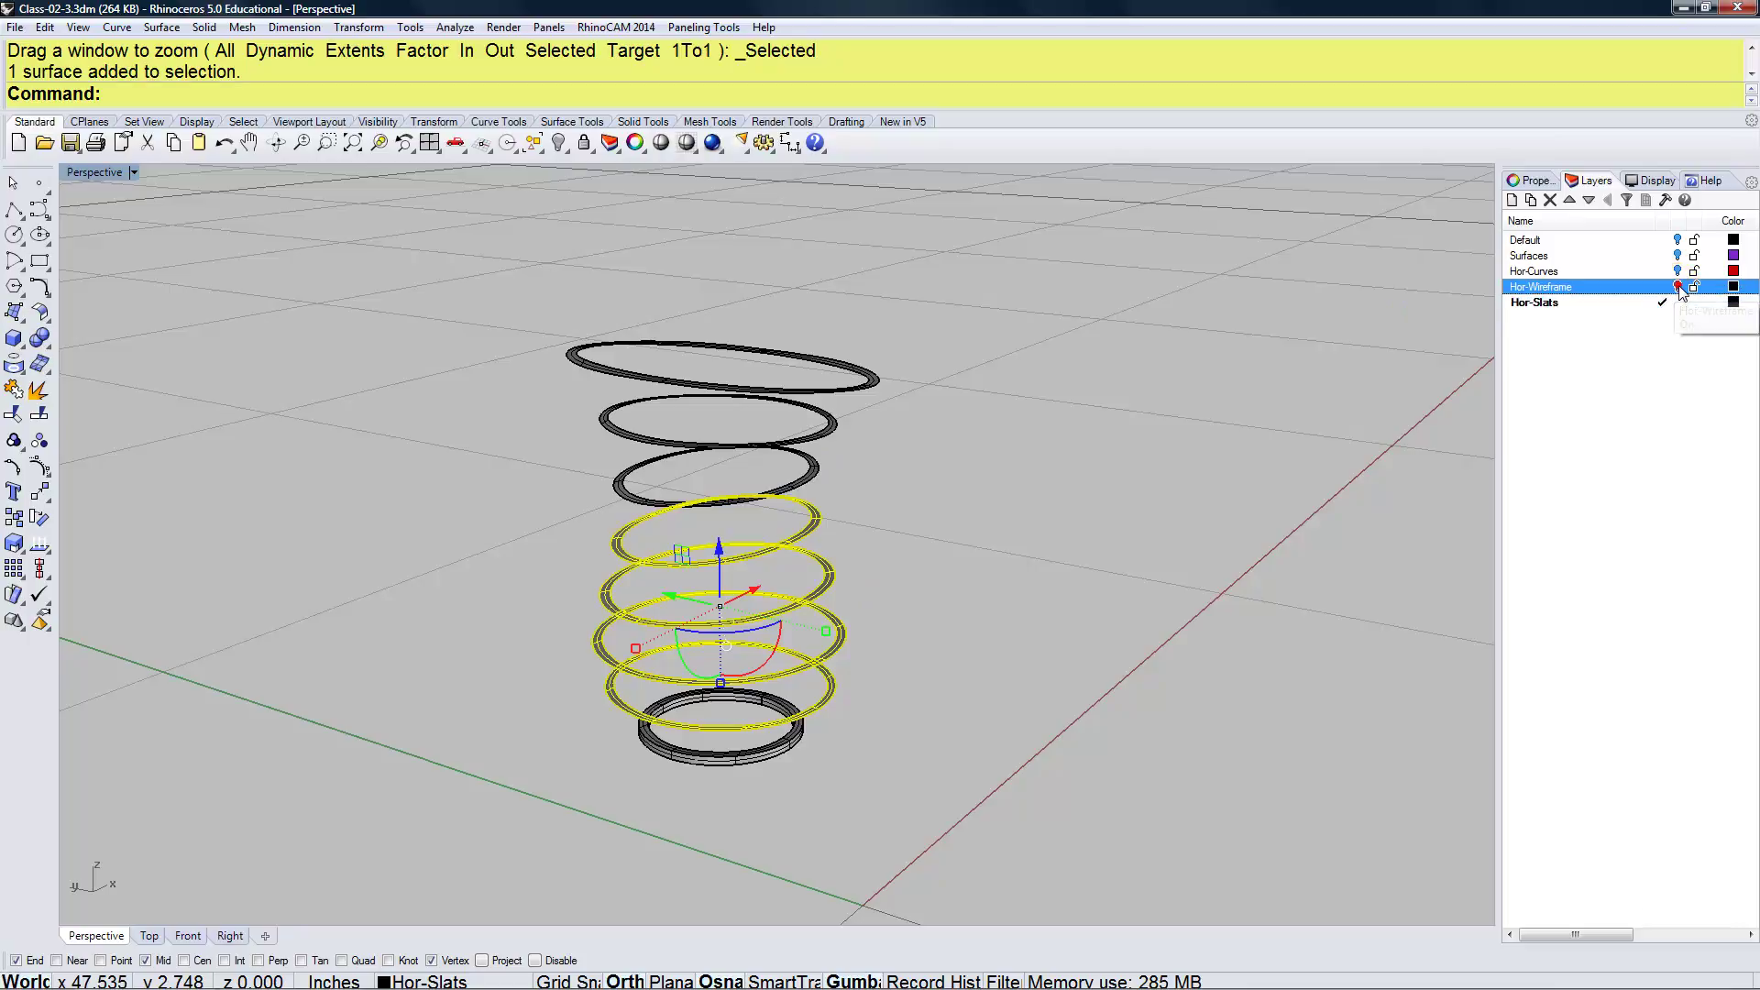
Add the three uppermost slats to the selection and offset all seven surfaces into solids by 0.0625 inches on both sides
{"action": "left_click", "coordinate": [811, 466], "text": "shift"}
{"action": "left_click", "coordinate": [822, 426], "text": "shift"}
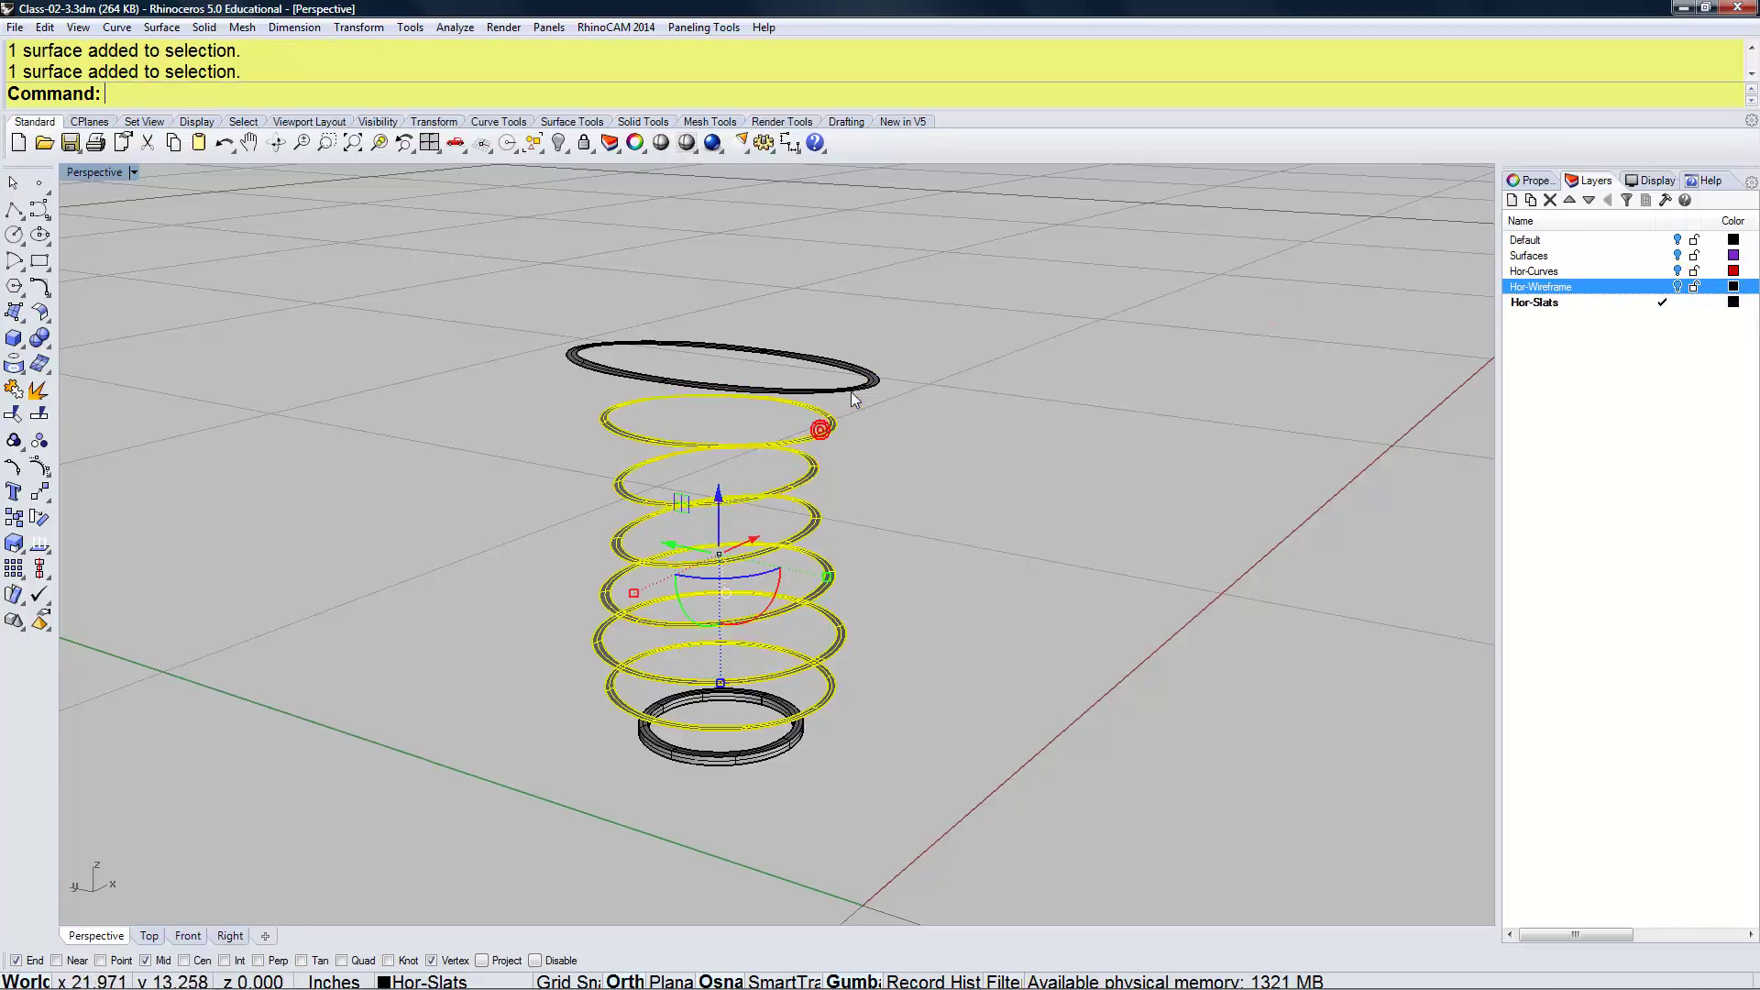
{"action": "left_click", "coordinate": [857, 403], "text": "shift"}
{"action": "type", "text": "Offset"}
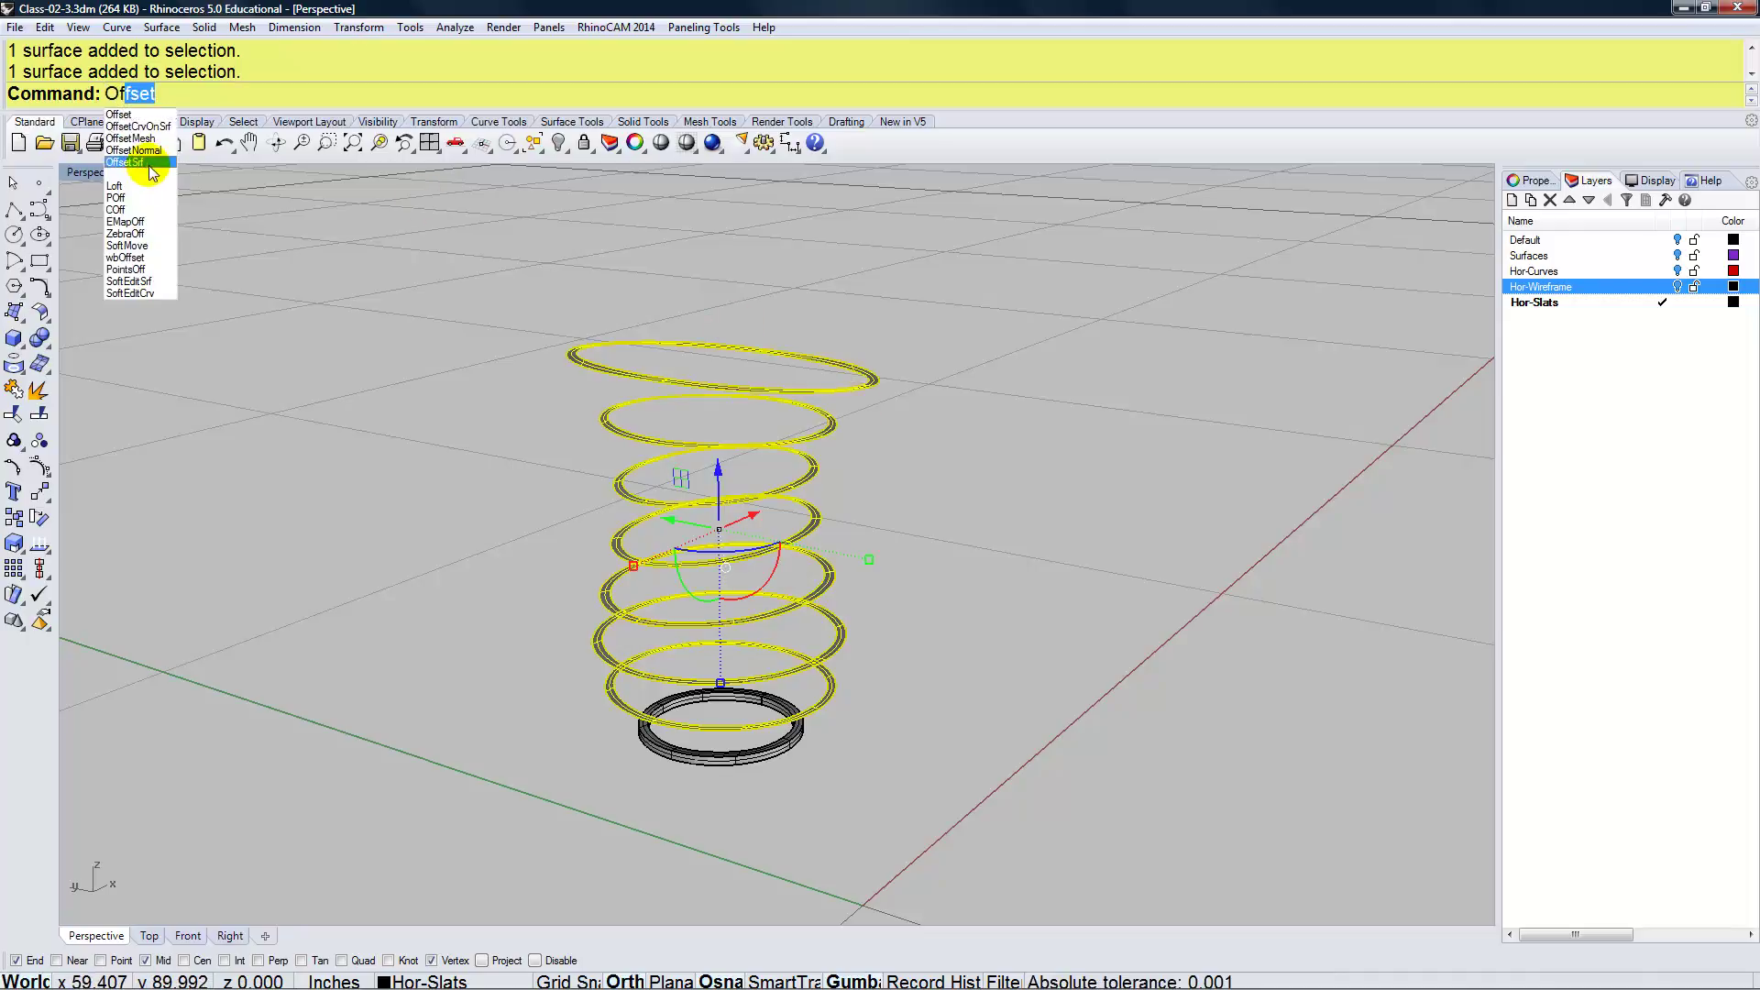
{"action": "left_click", "coordinate": [147, 171]}
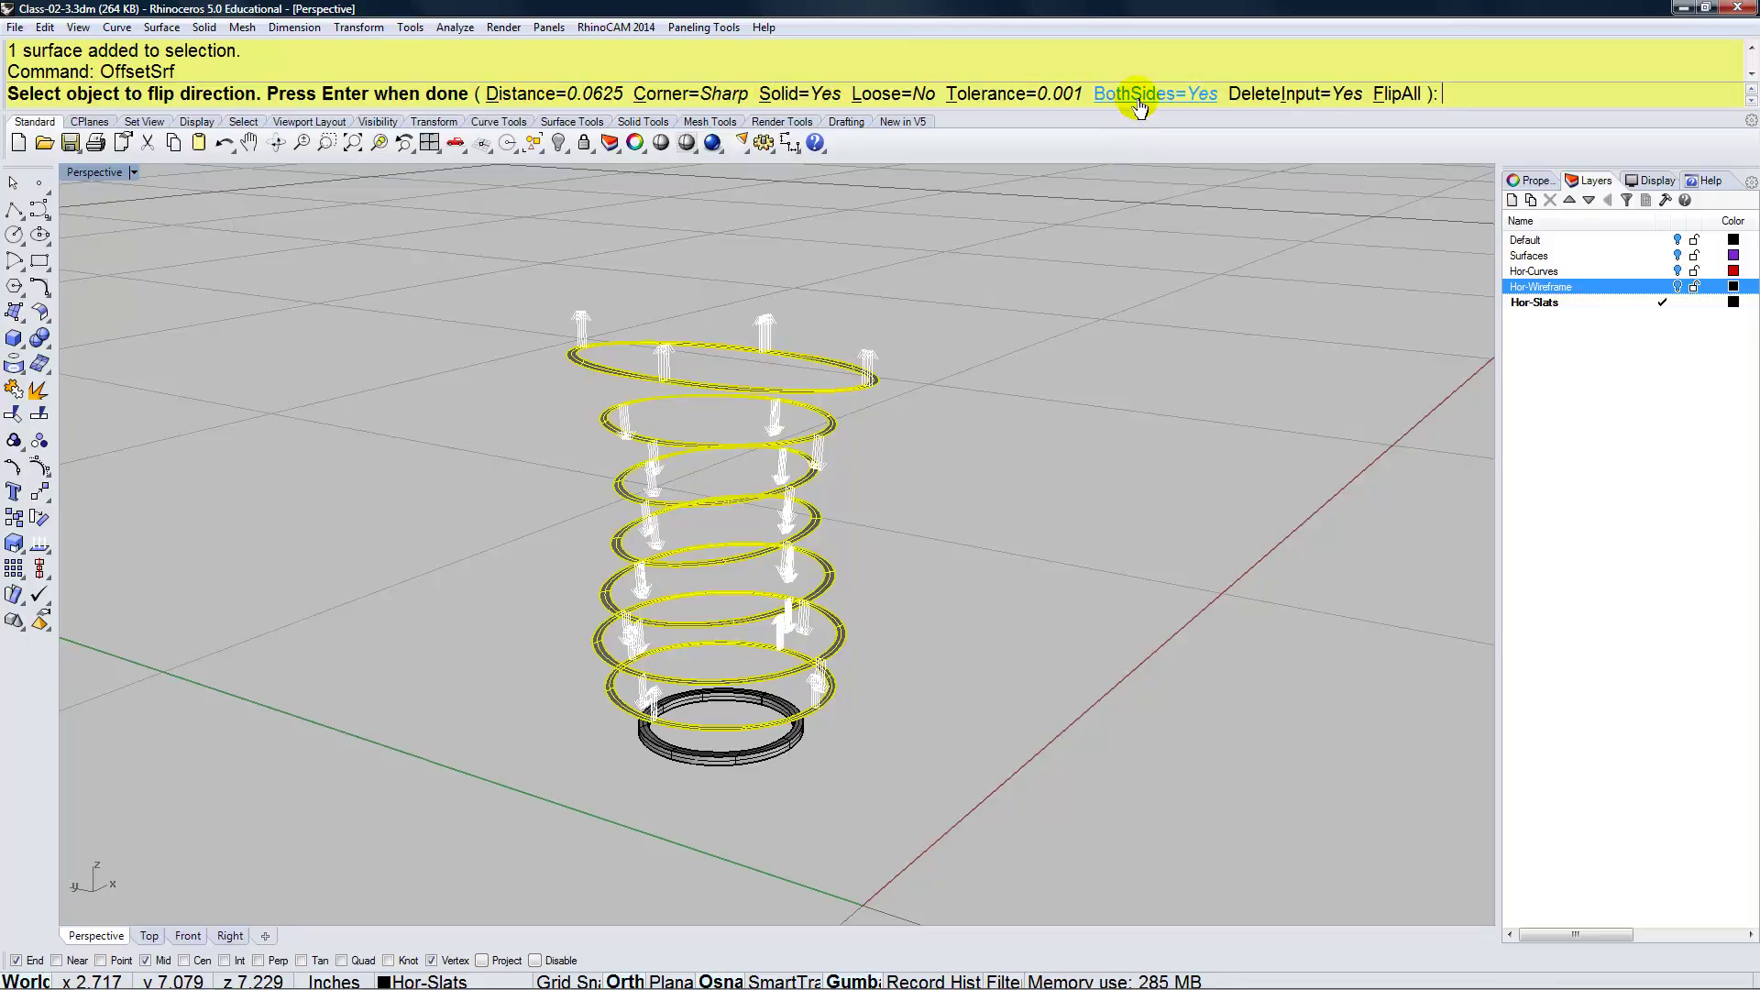
{"action": "key", "text": "Return"}
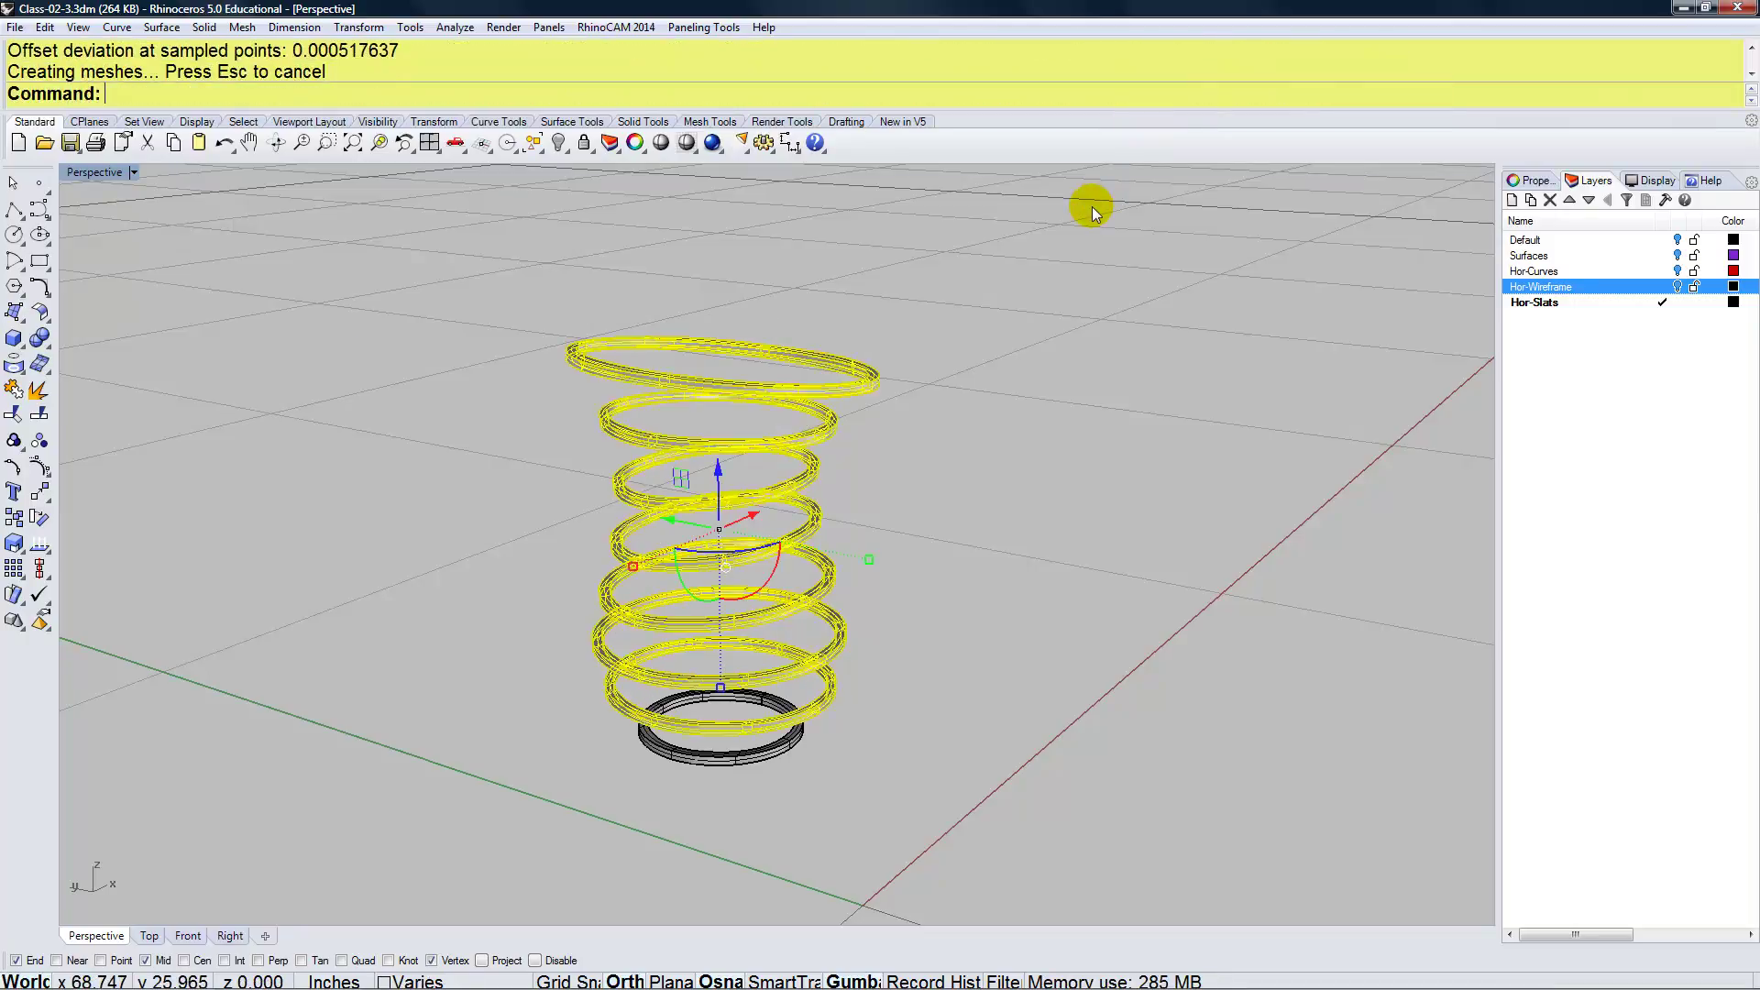
{"action": "left_click", "coordinate": [1092, 206]}
{"action": "right_click_drag", "start_coordinate": [999, 361], "coordinate": [937, 478]}
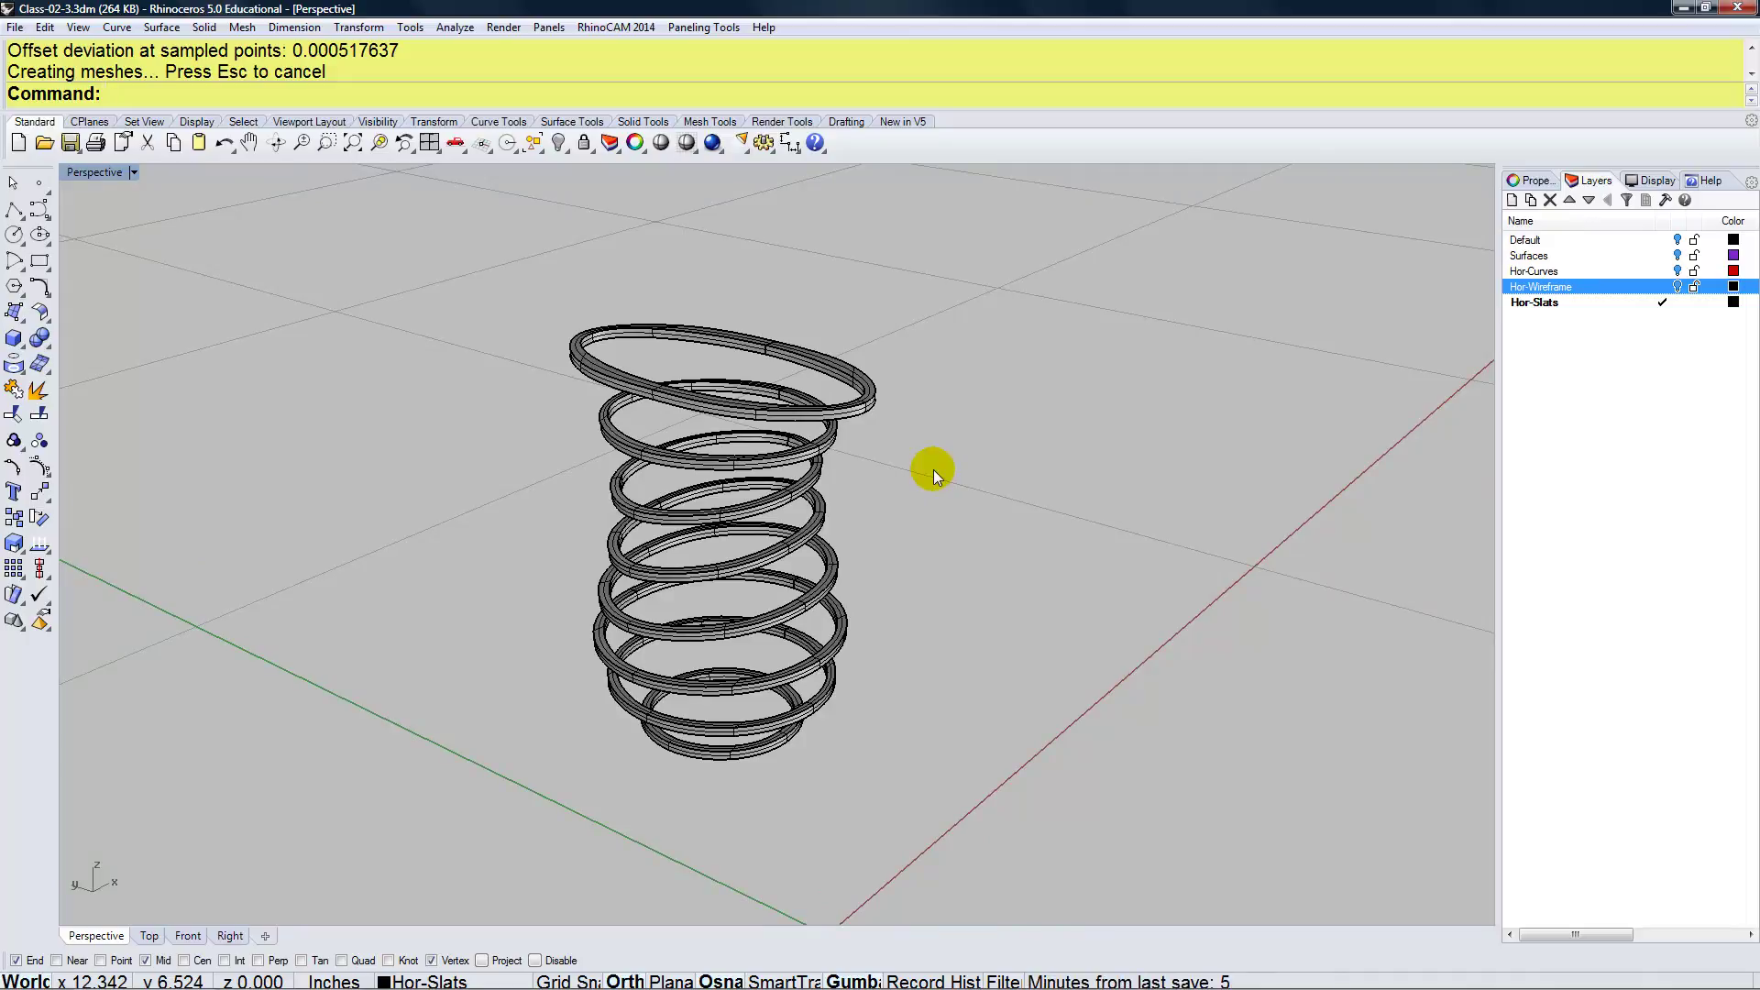
Create a new layer named Ver-Curves beneath Hor-Slats
{"action": "left_click", "coordinate": [1533, 336]}
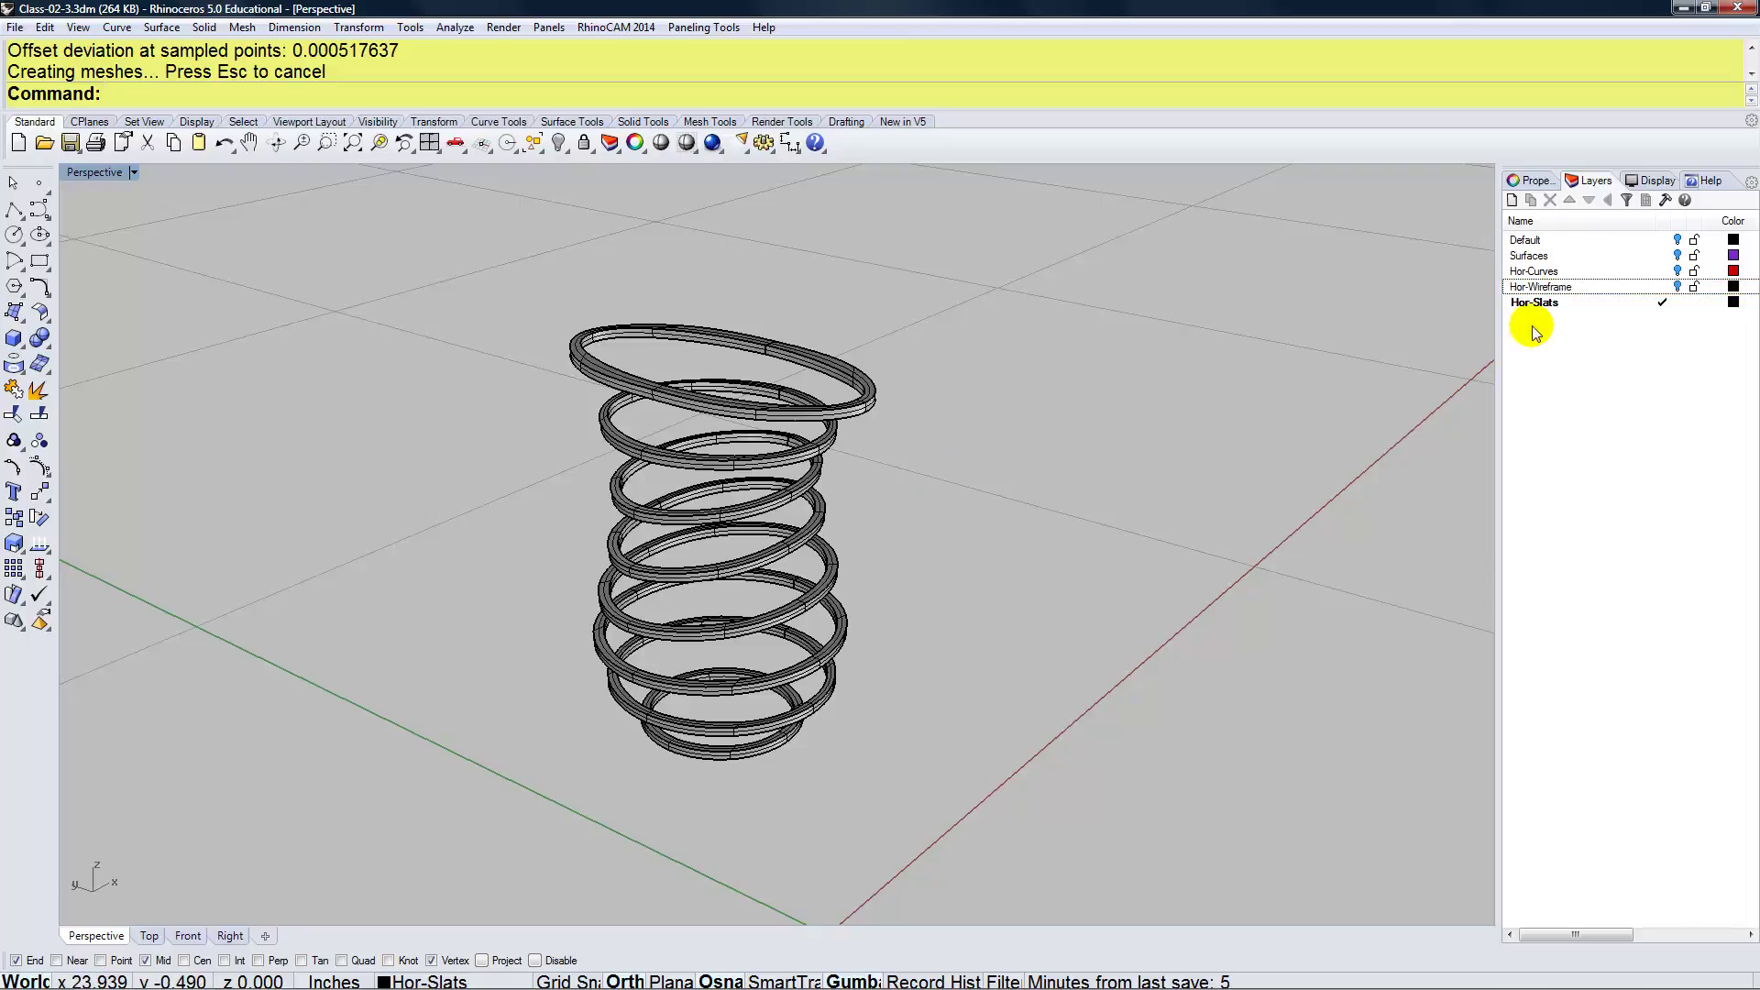
{"action": "left_click", "coordinate": [1535, 302]}
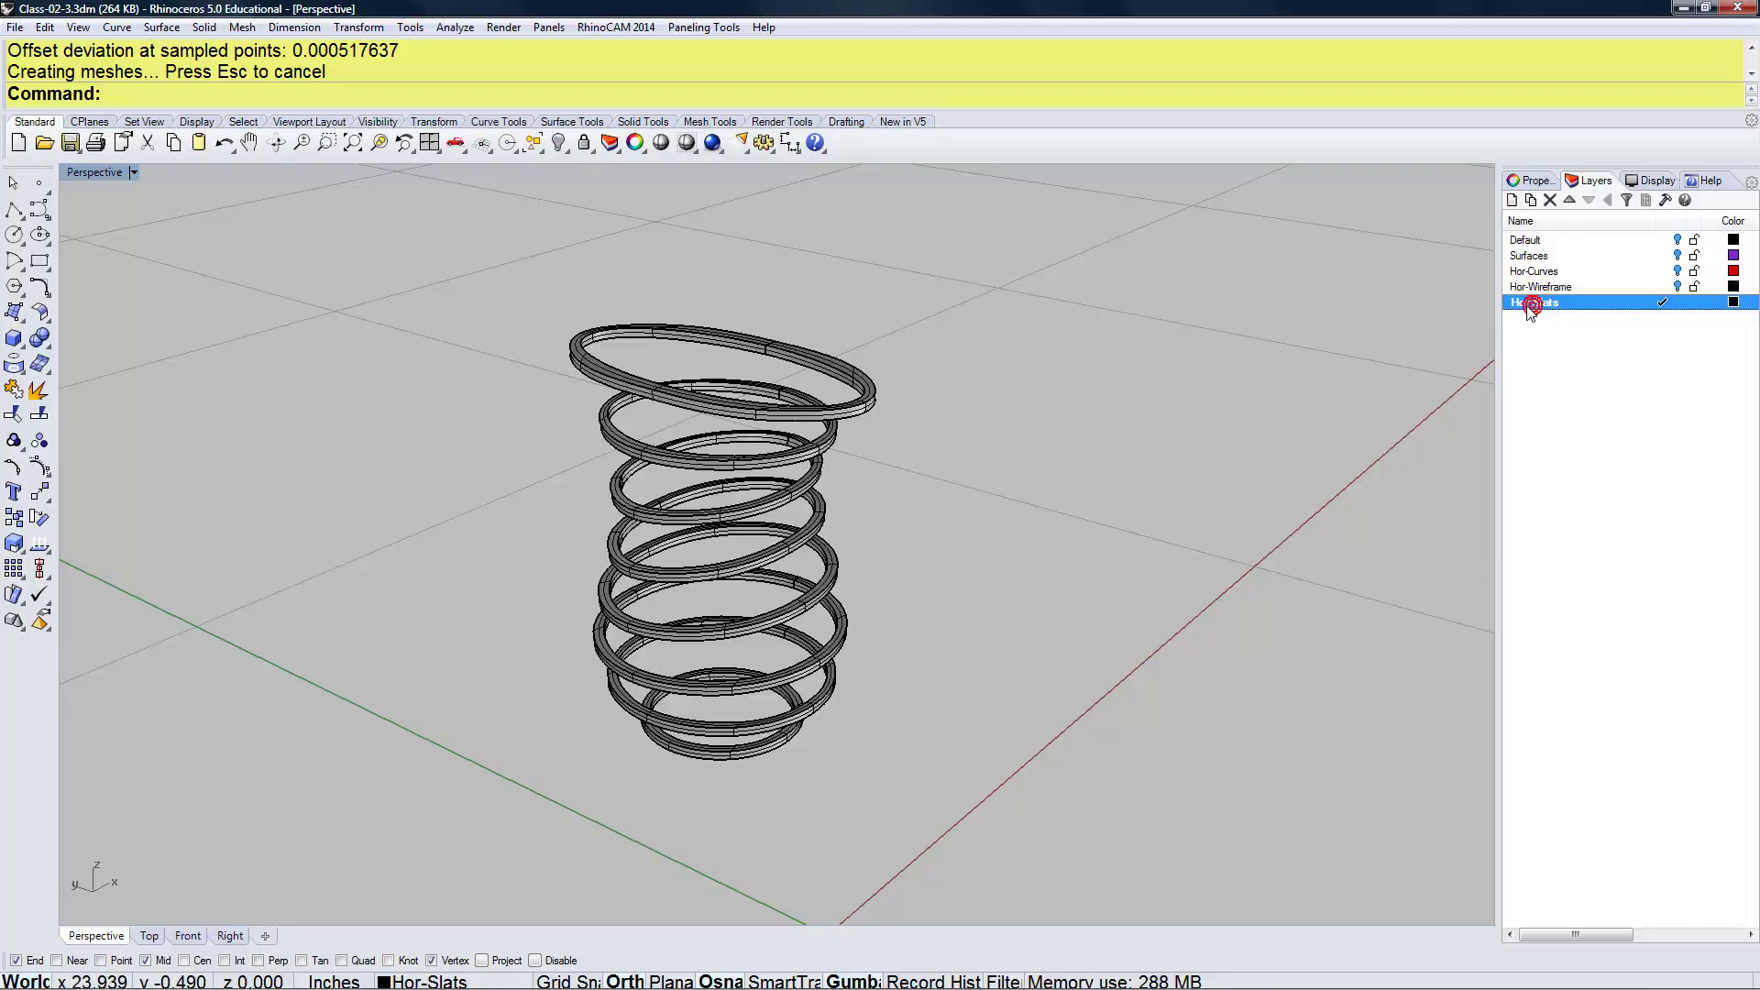
{"action": "left_click", "coordinate": [1513, 201]}
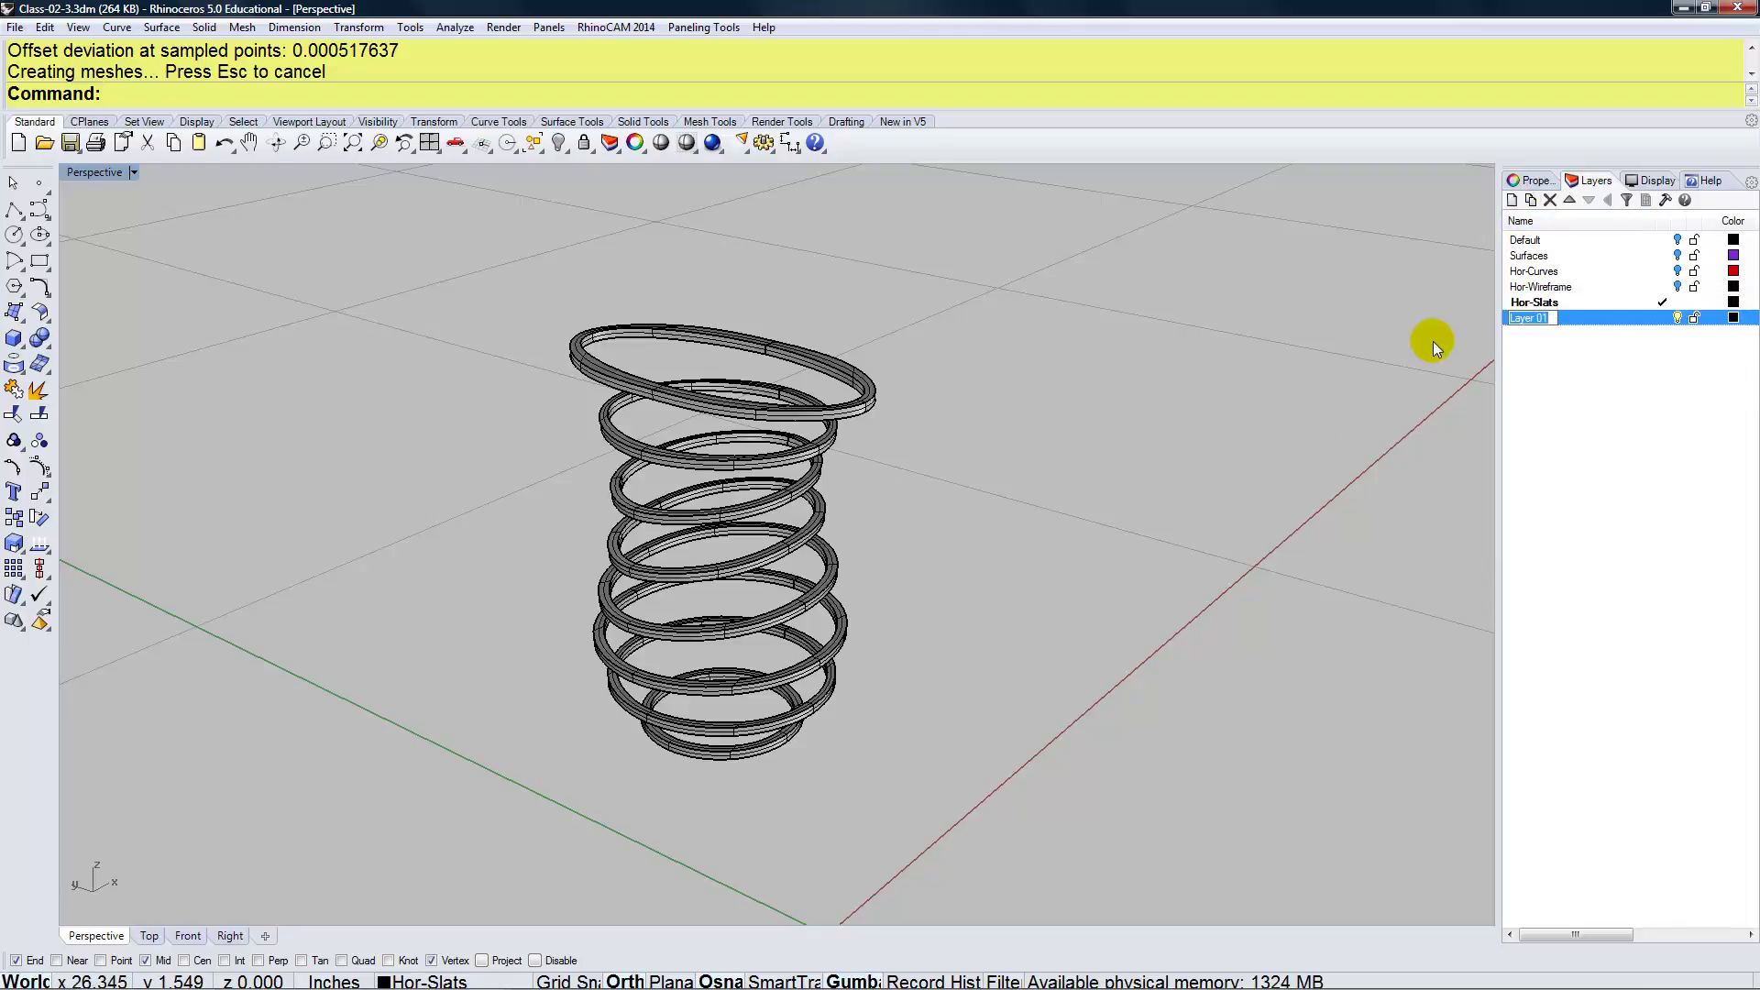
{"action": "type", "text": "Ver-Cure"}
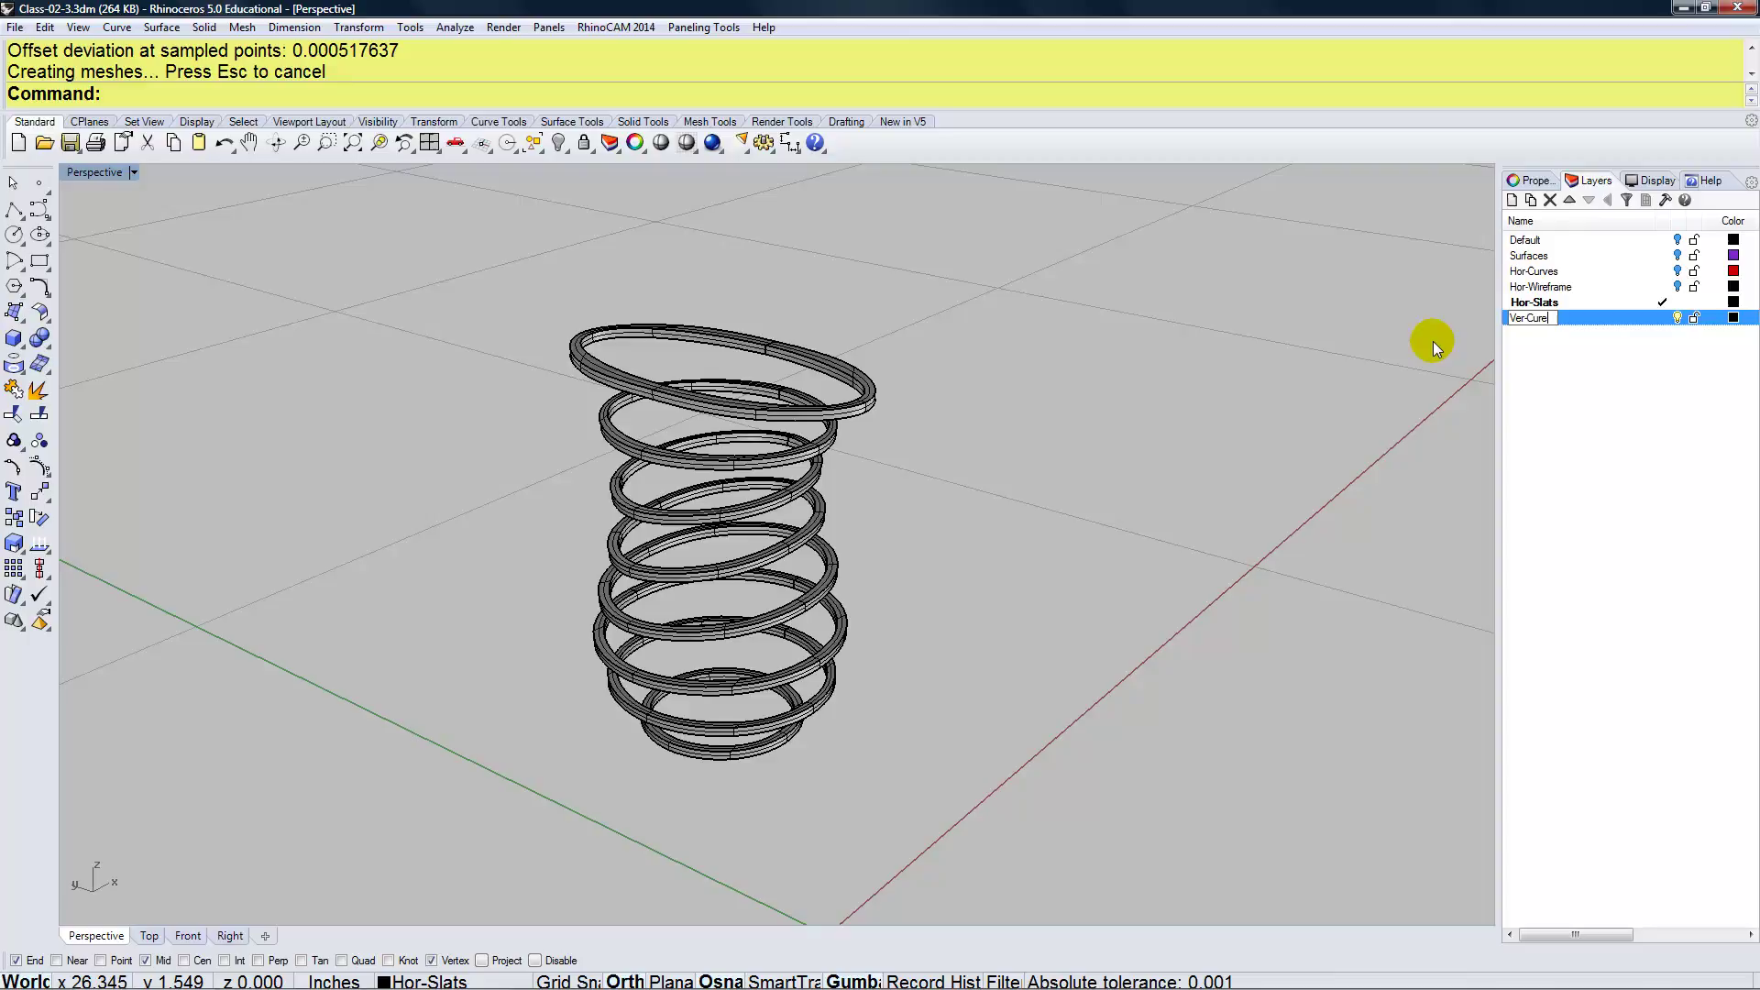
{"action": "key", "text": "BackSpace"}
{"action": "type", "text": "ves"}
{"action": "left_click", "coordinate": [1559, 409]}
Turn on the Hor-Curves layer and turn off the Ver-Curves layer
{"action": "scroll", "coordinate": [695, 596], "scroll_direction": "up", "scroll_amount": 5}
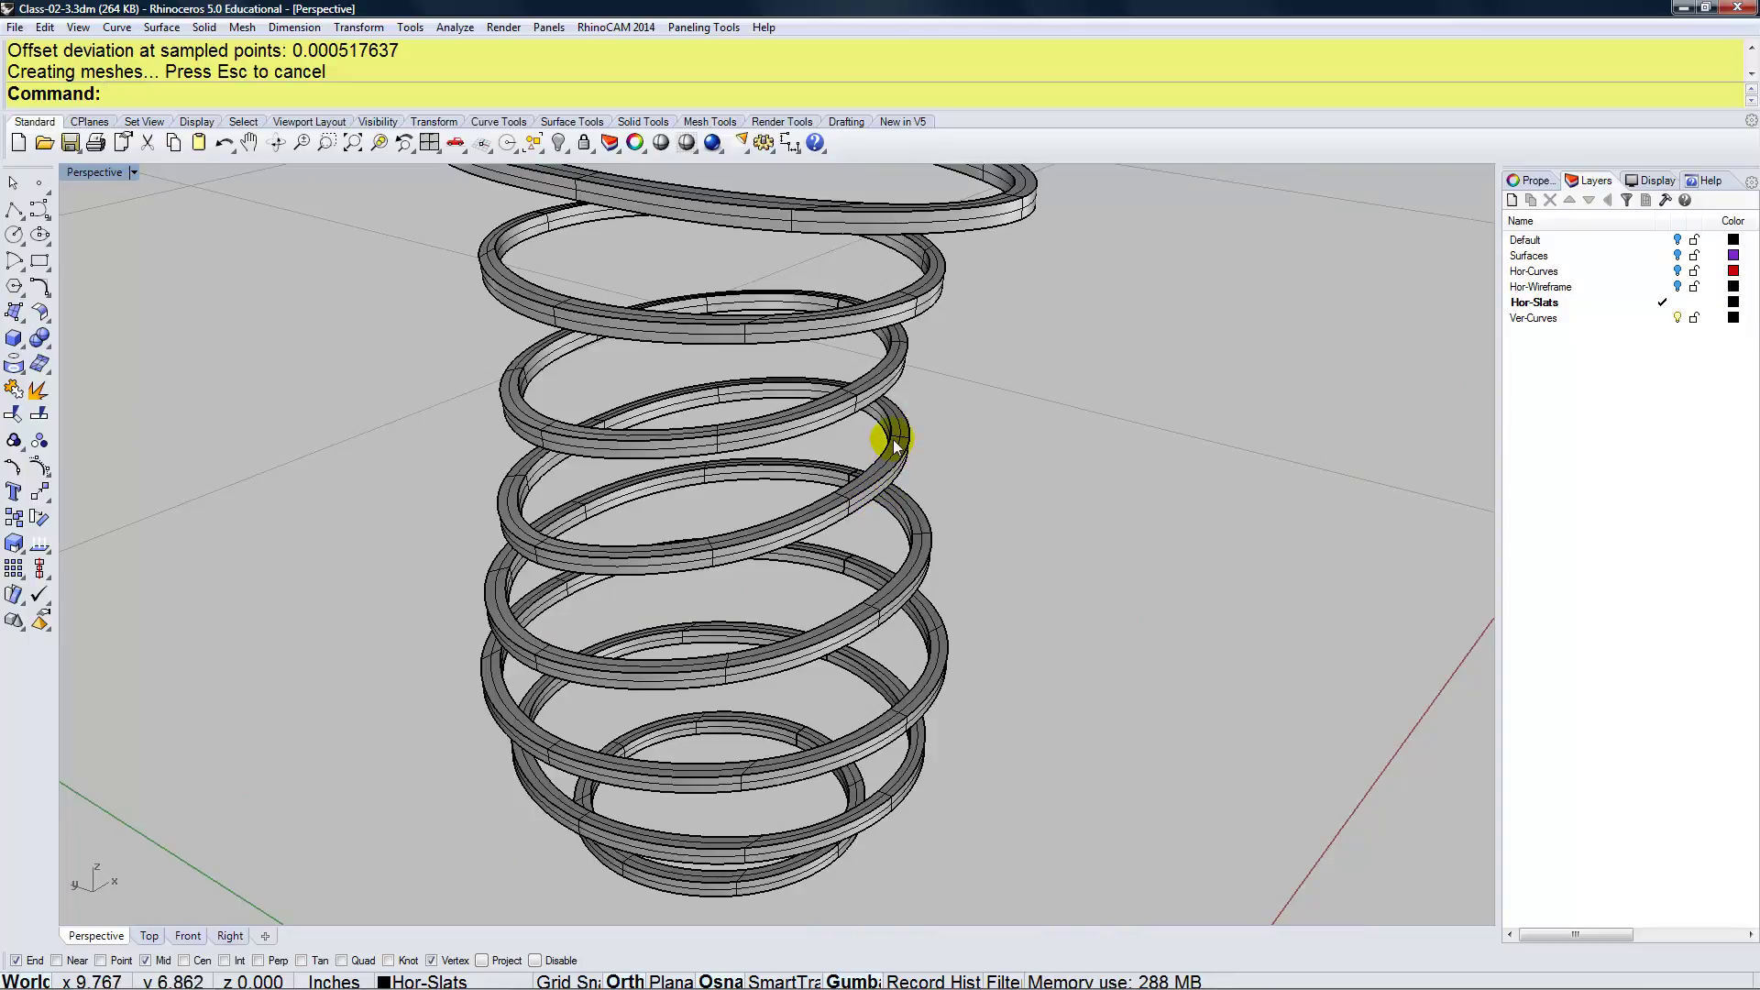
{"action": "scroll", "coordinate": [897, 452], "scroll_direction": "up", "scroll_amount": 3}
{"action": "scroll", "coordinate": [895, 449], "scroll_direction": "up", "scroll_amount": 2}
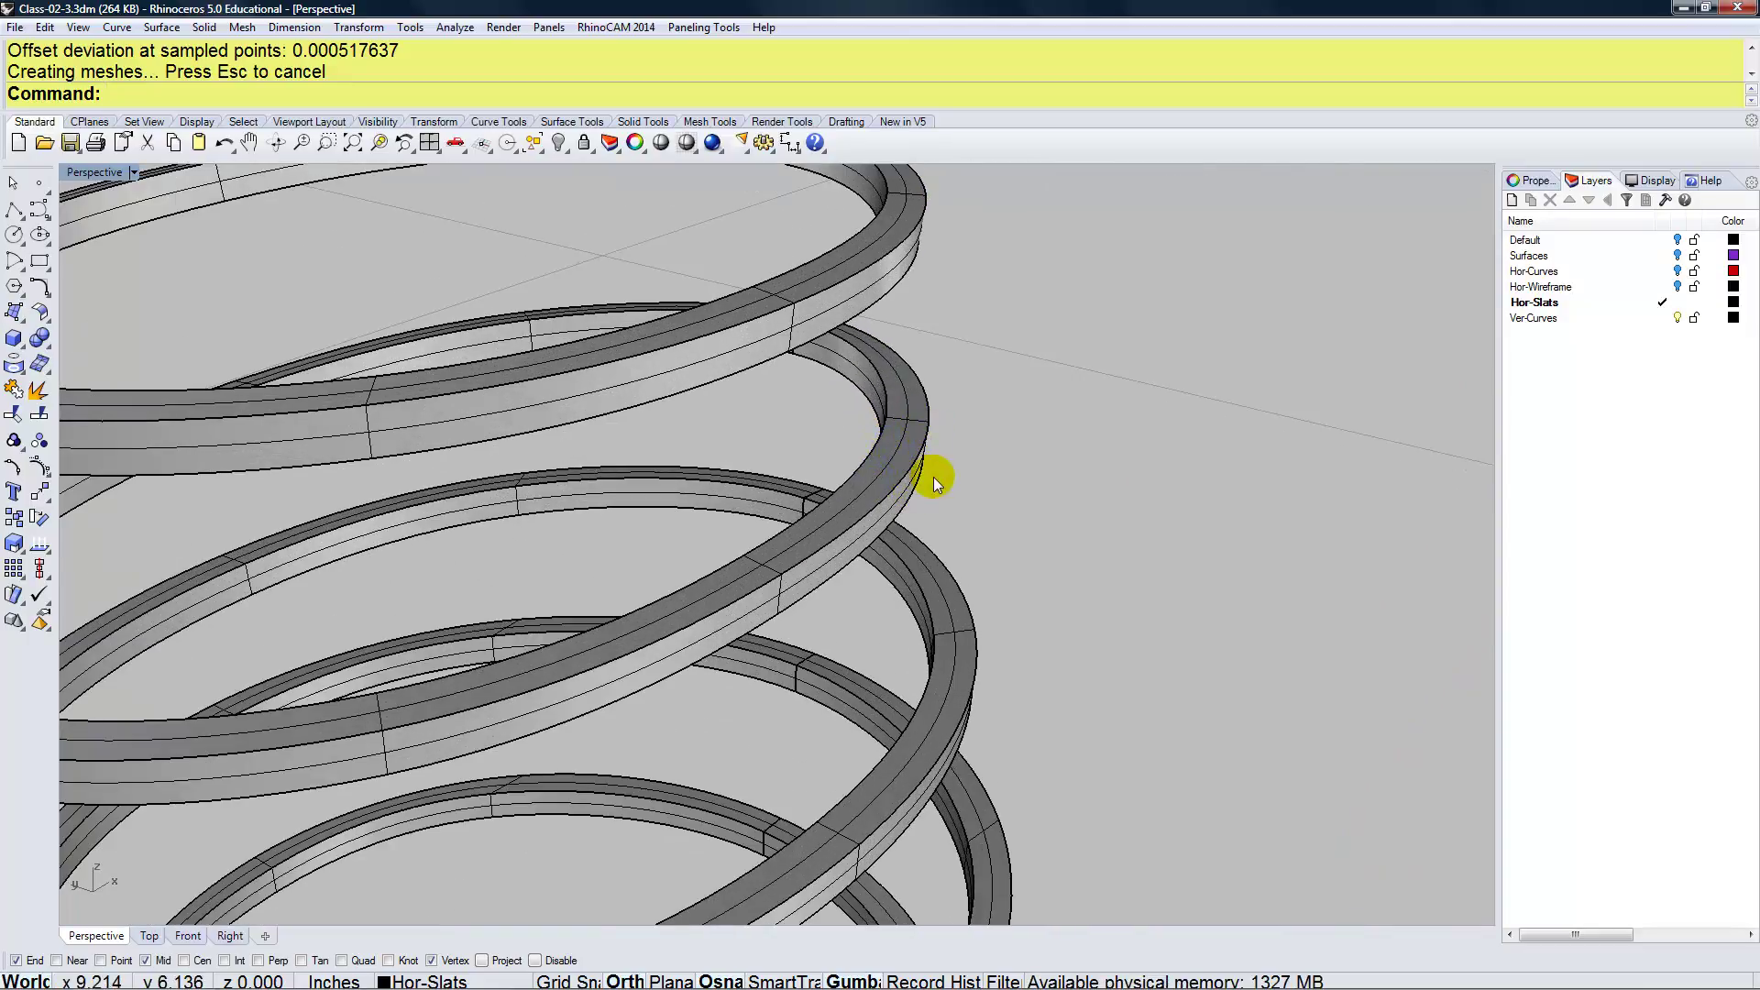
{"action": "scroll", "coordinate": [1008, 444], "scroll_direction": "down", "scroll_amount": 3}
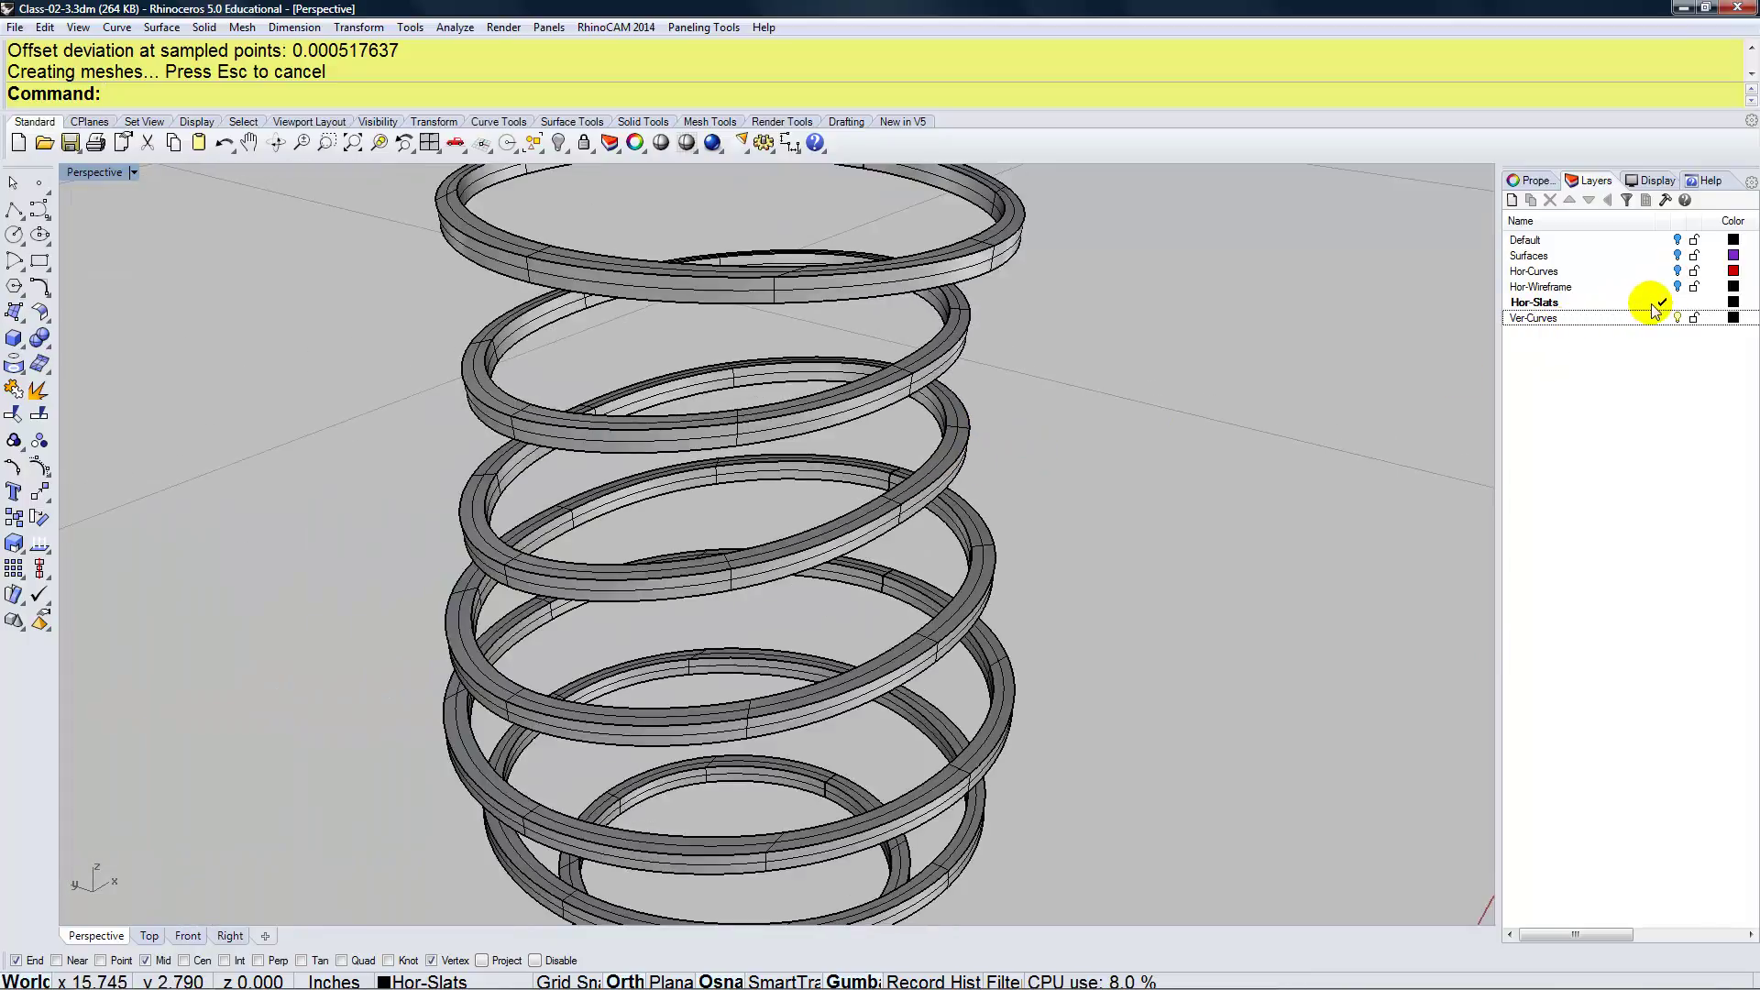
{"action": "left_click", "coordinate": [1681, 271]}
{"action": "left_click", "coordinate": [1677, 271]}
{"action": "left_click", "coordinate": [1677, 317]}
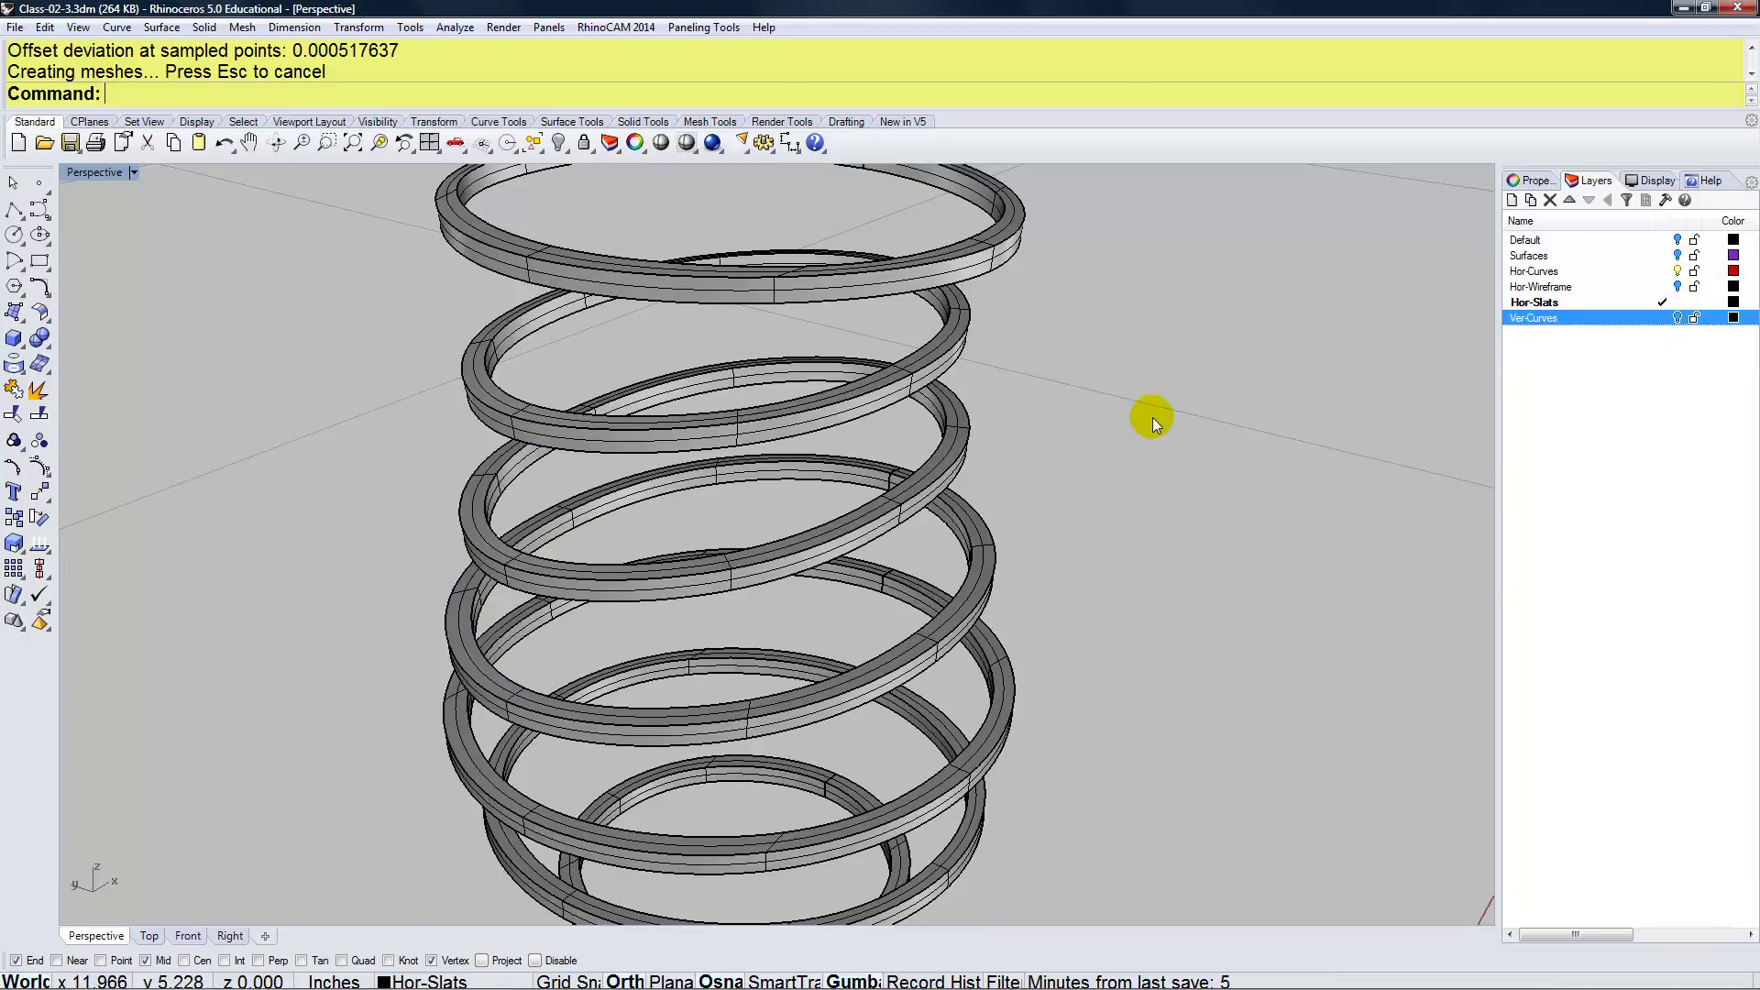
{"action": "mouse_move", "coordinate": [1157, 400]}
{"action": "right_mouse_down"}
{"action": "mouse_move", "coordinate": [1020, 438]}
{"action": "mouse_move", "coordinate": [1496, 379]}
{"action": "right_mouse_up"}
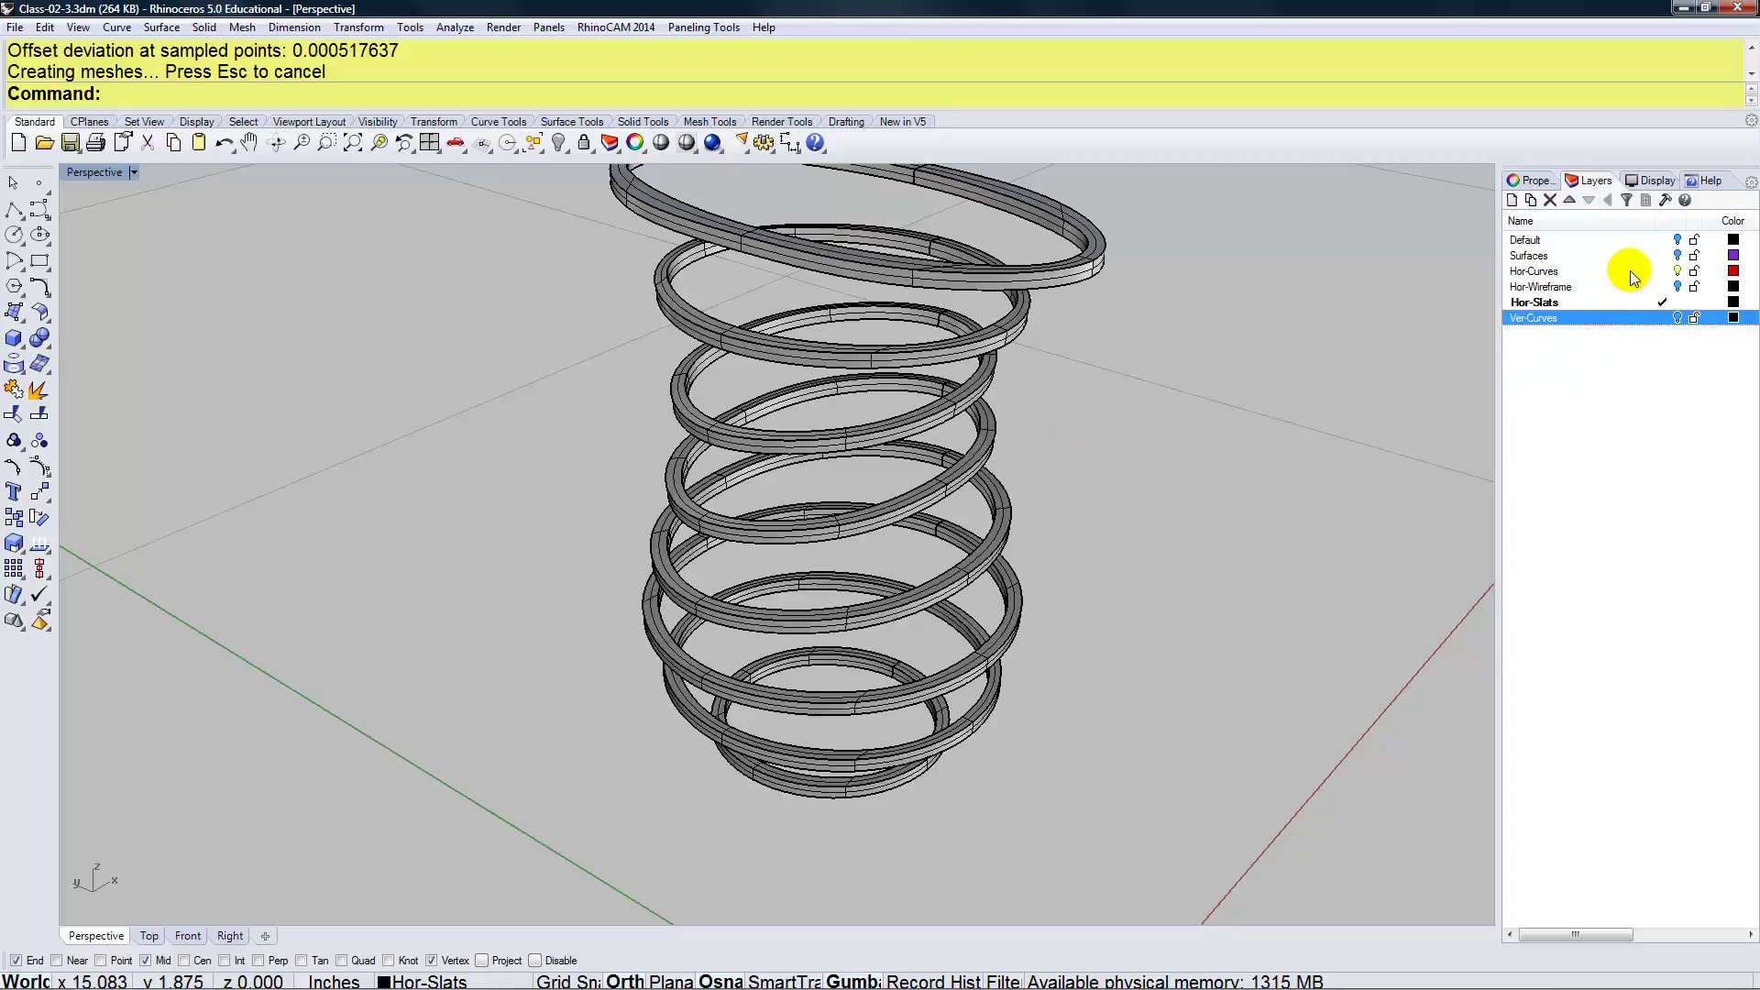
Make Ver-Curves the current layer and turn off the Hor-Slats layer
{"action": "double_click", "coordinate": [1611, 320]}
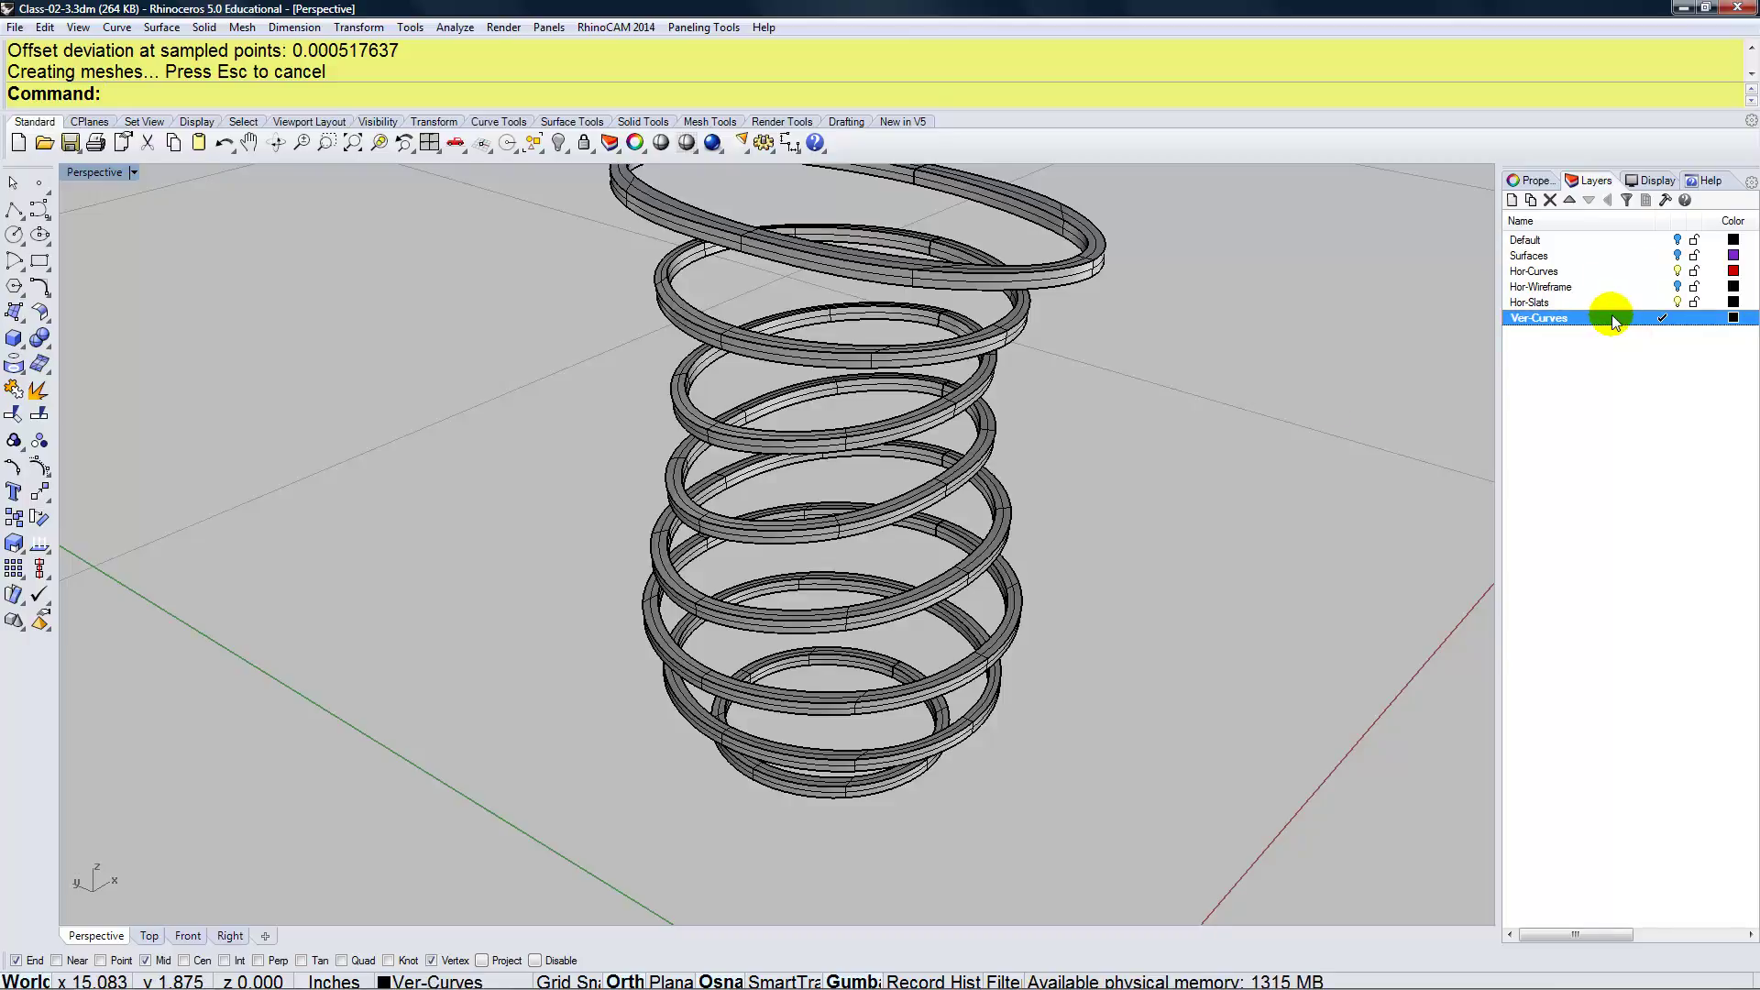
{"action": "left_click", "coordinate": [1679, 303]}
{"action": "left_click", "coordinate": [1679, 303]}
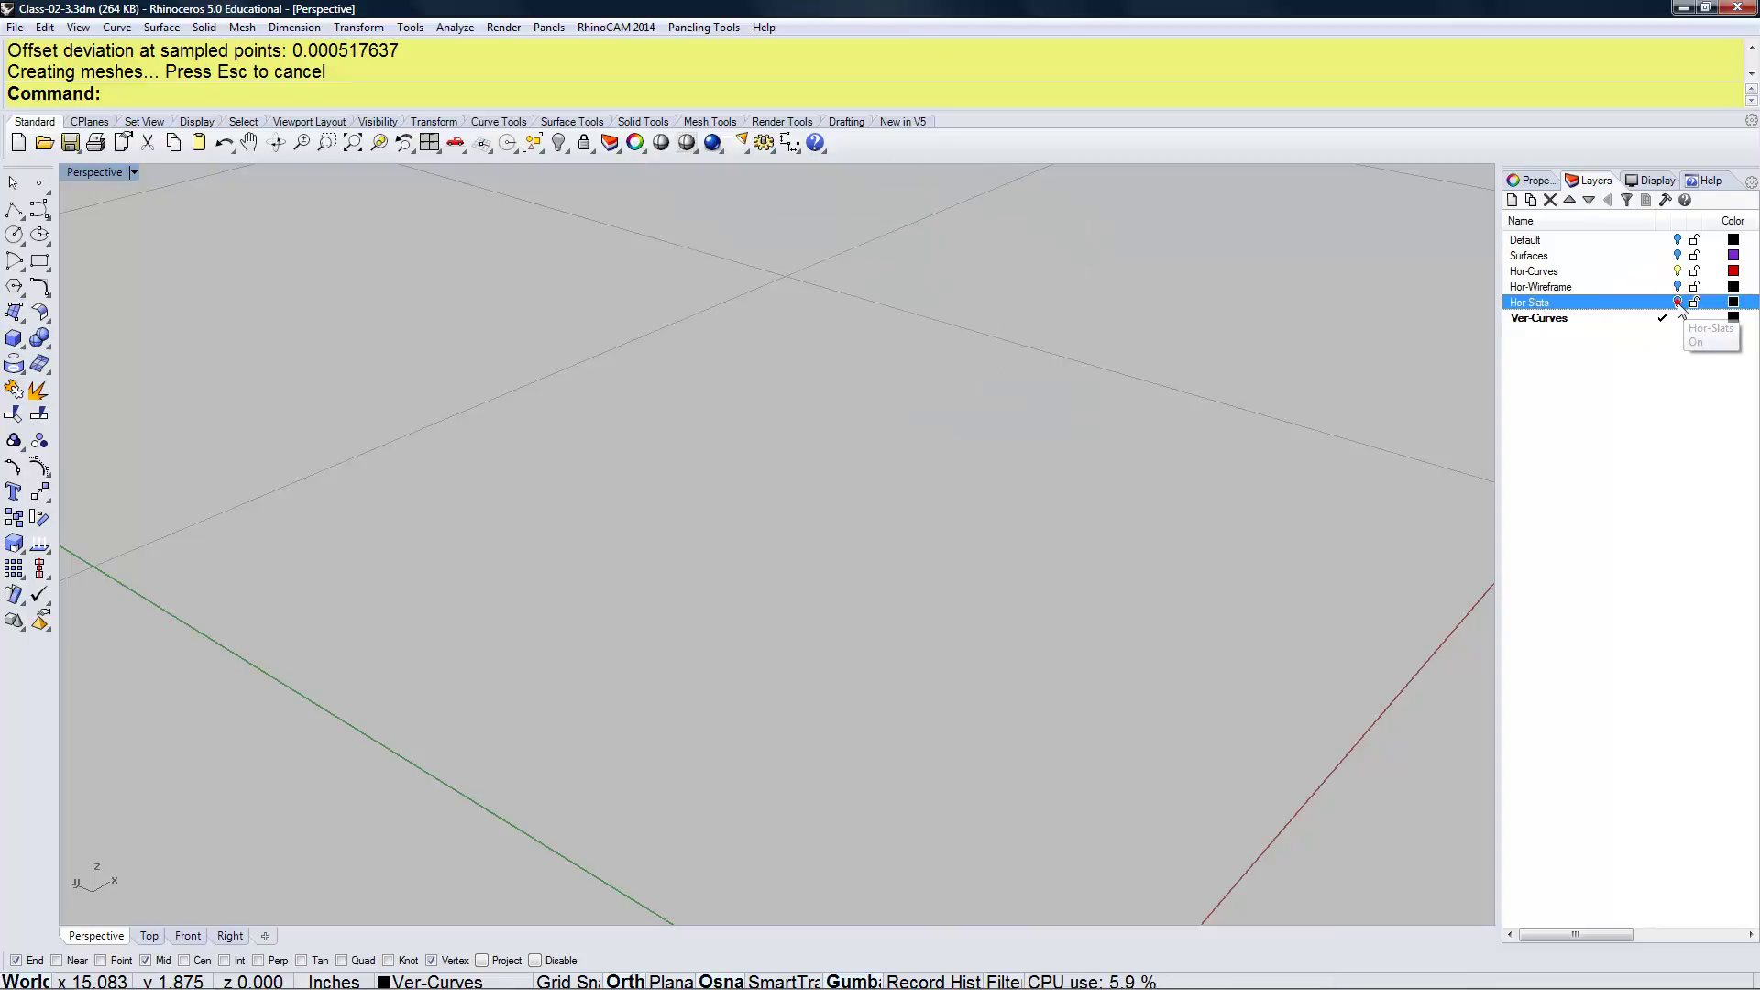
Show all hidden objects so the original ring pairs are available
{"action": "right_click_drag", "start_coordinate": [852, 548], "coordinate": [707, 614]}
{"action": "type", "text": "Show"}
{"action": "key", "text": "Return"}
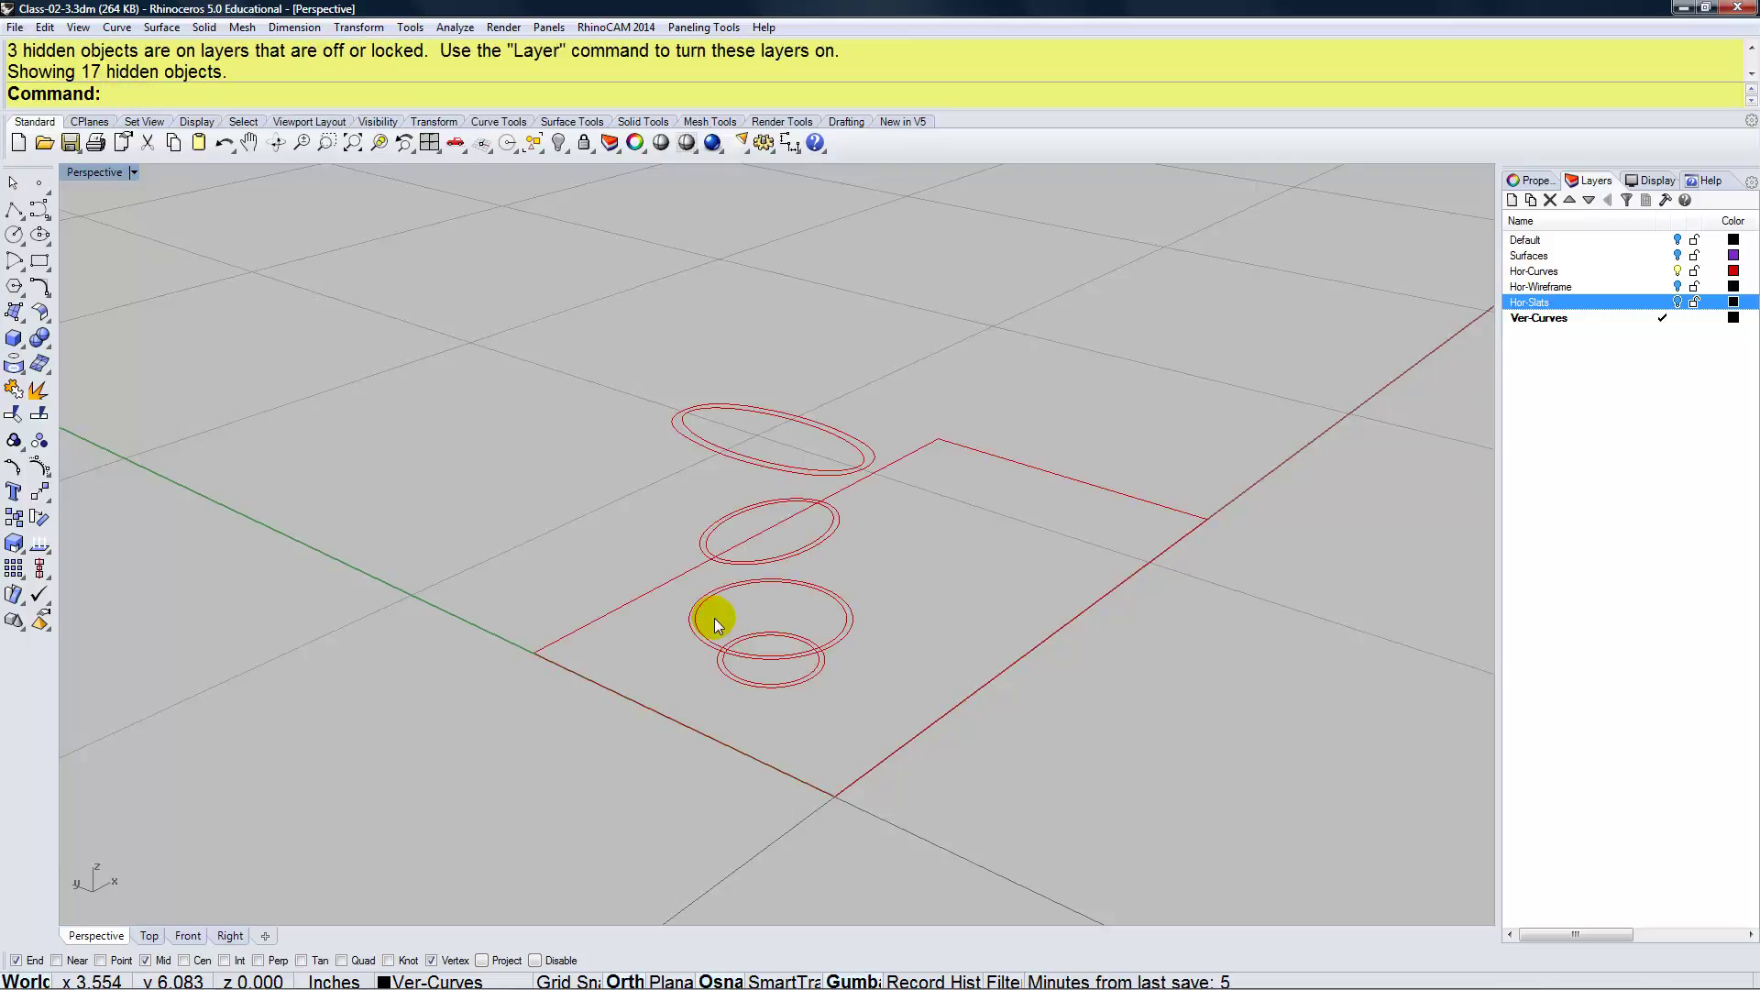
Offset the outer curve of the lowest ring pair by 0.0625 inches on both sides
{"action": "scroll", "coordinate": [733, 669], "scroll_direction": "up", "scroll_amount": 5}
{"action": "scroll", "coordinate": [734, 676], "scroll_direction": "down", "scroll_amount": 2}
{"action": "right_click_drag", "start_coordinate": [707, 675], "coordinate": [682, 695], "text": "shift"}
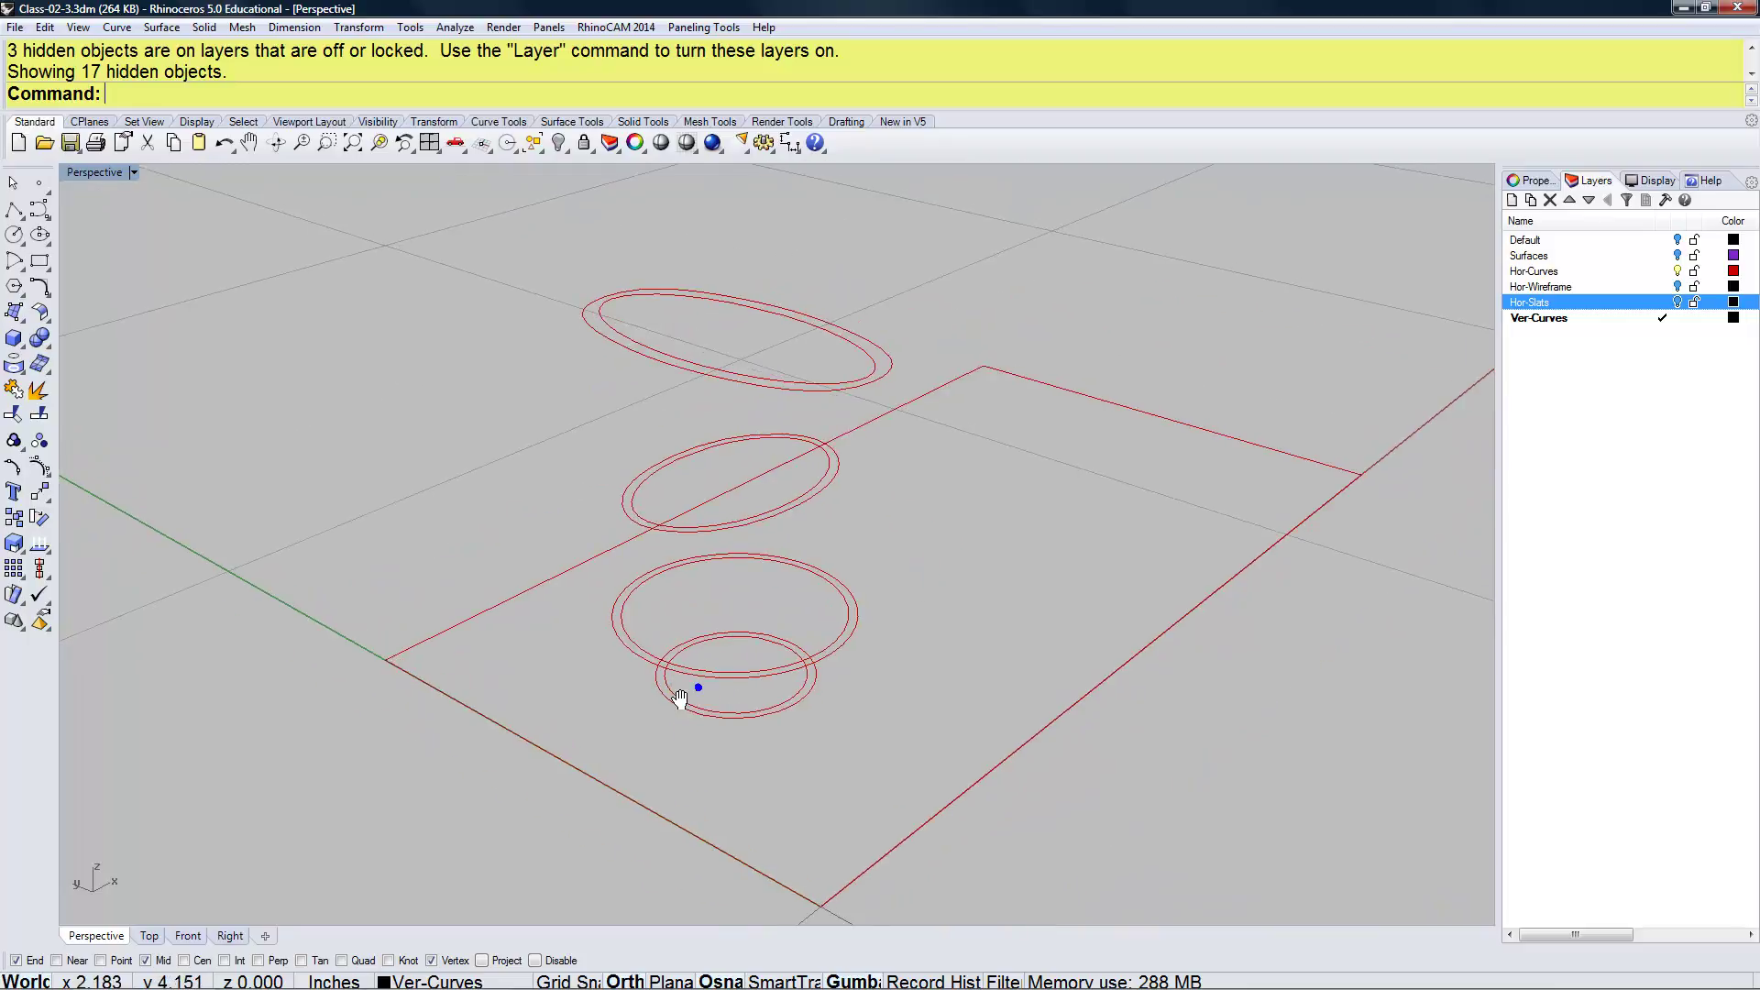
{"action": "scroll", "coordinate": [682, 695], "scroll_direction": "up", "scroll_amount": 3}
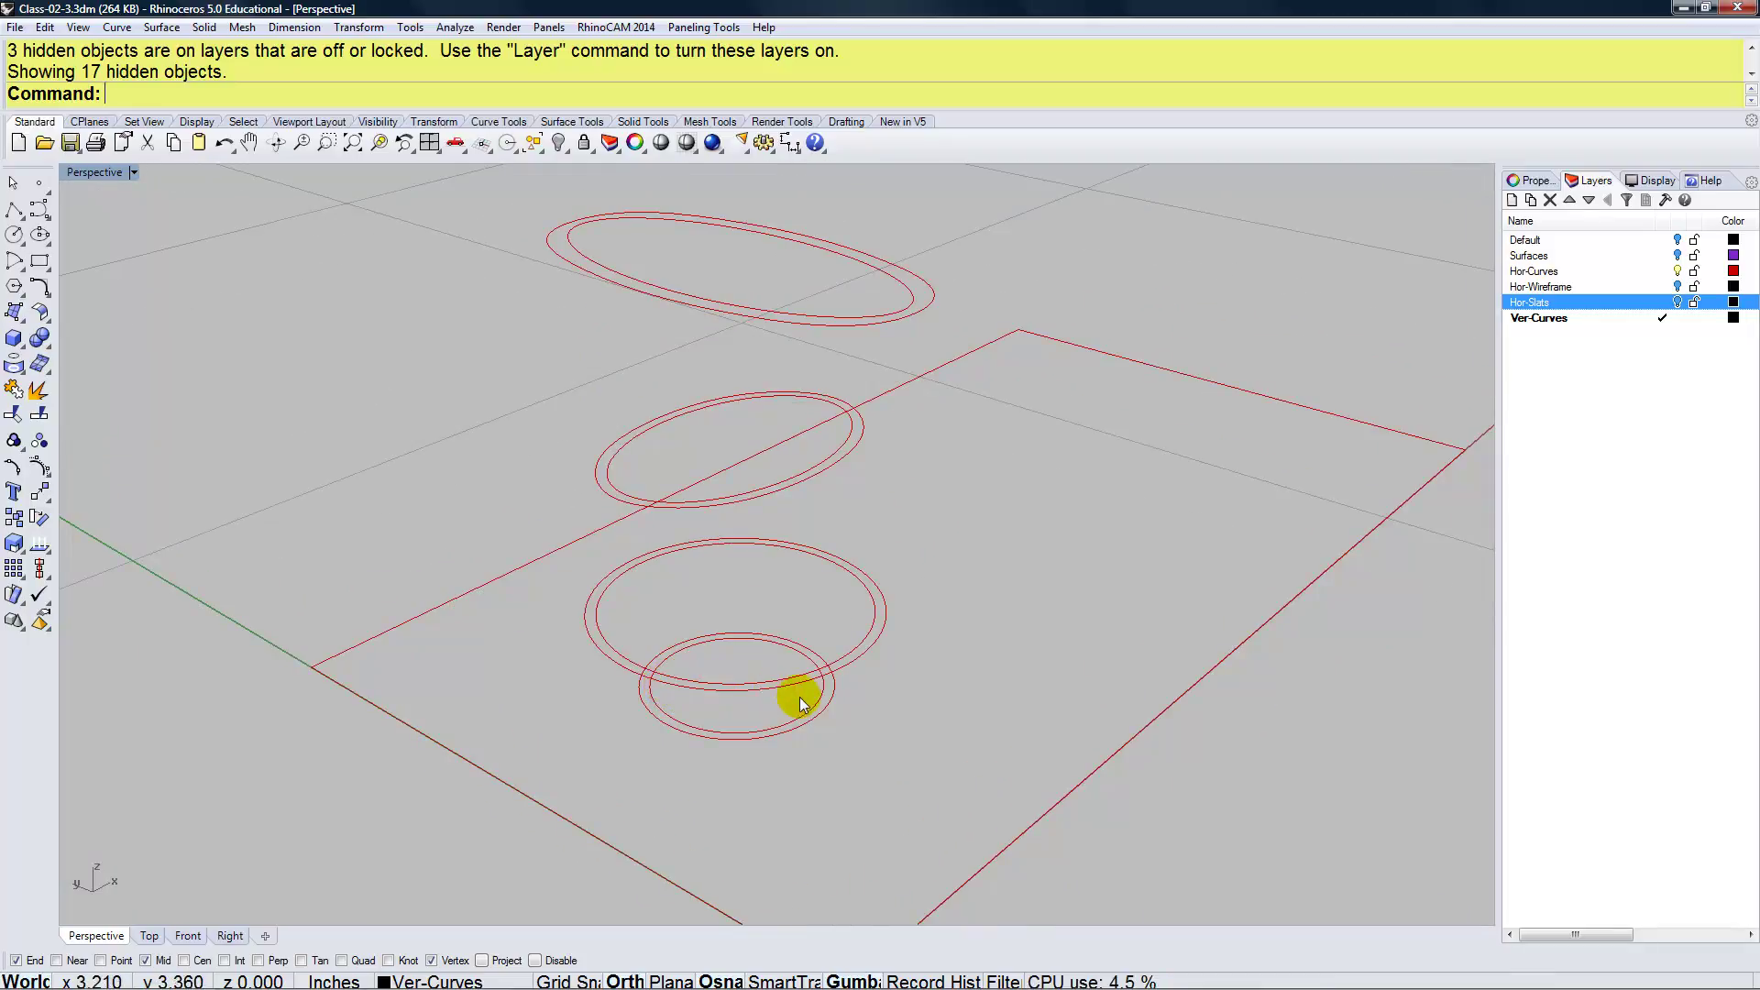
{"action": "left_click", "coordinate": [819, 713]}
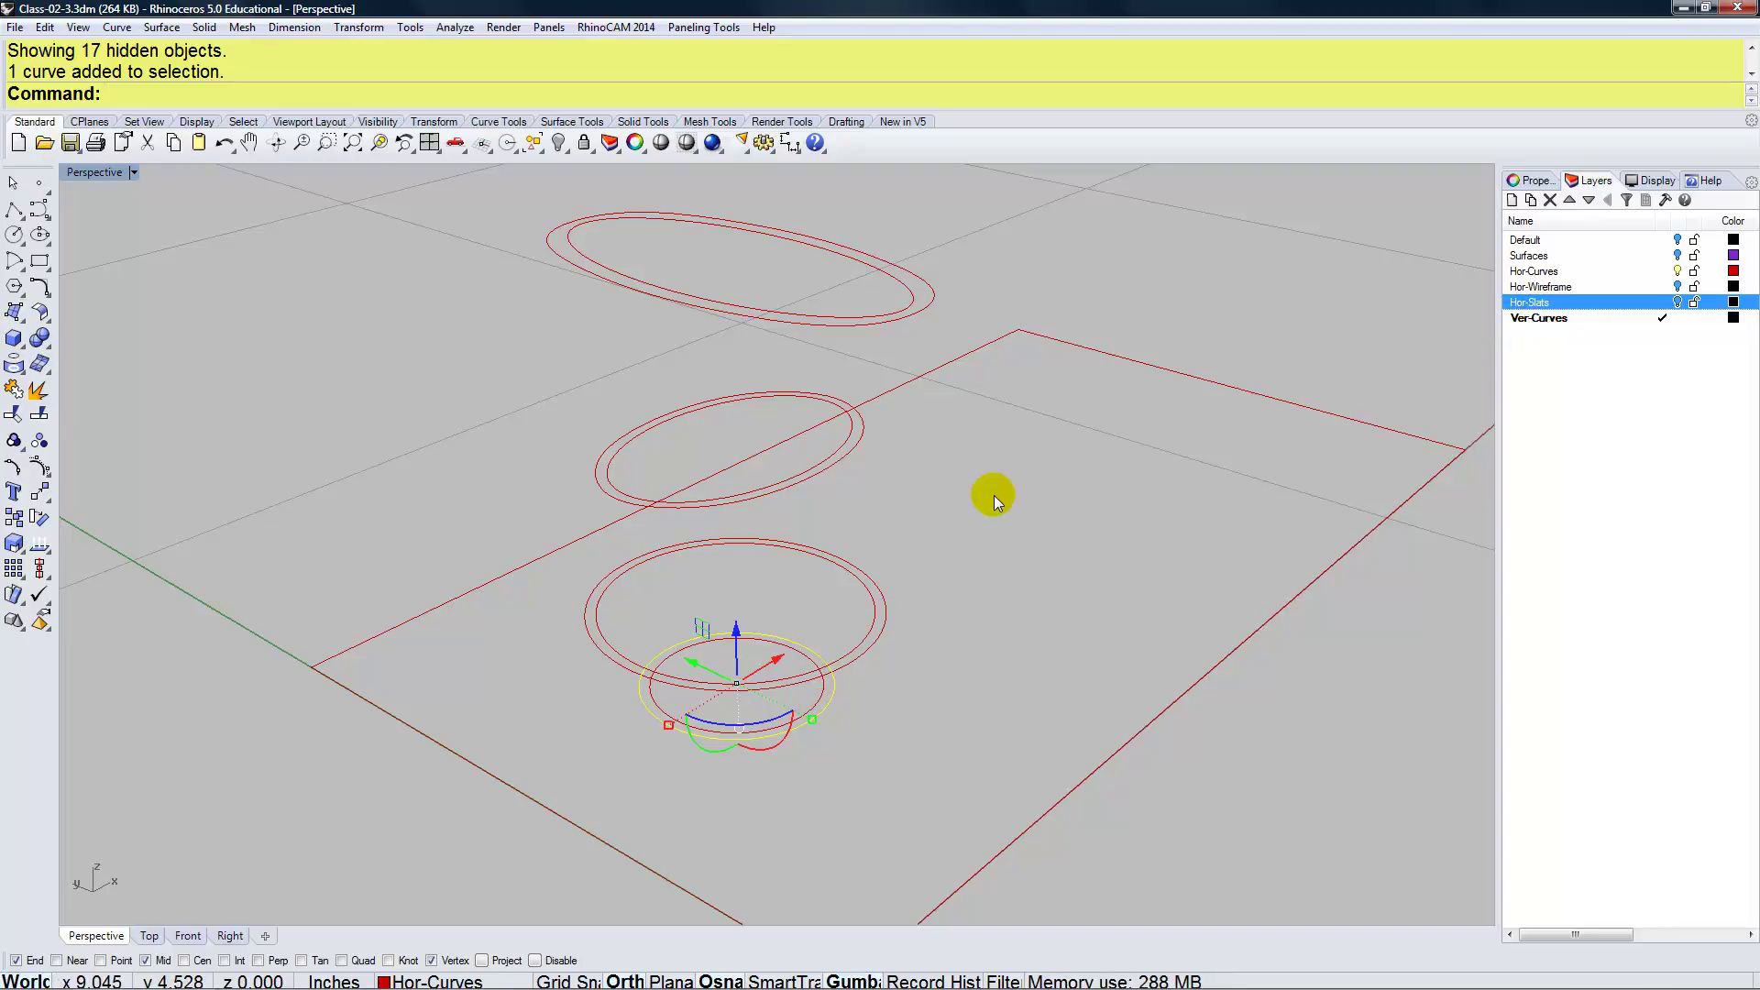
{"action": "type", "text": "ffsetSrf"}
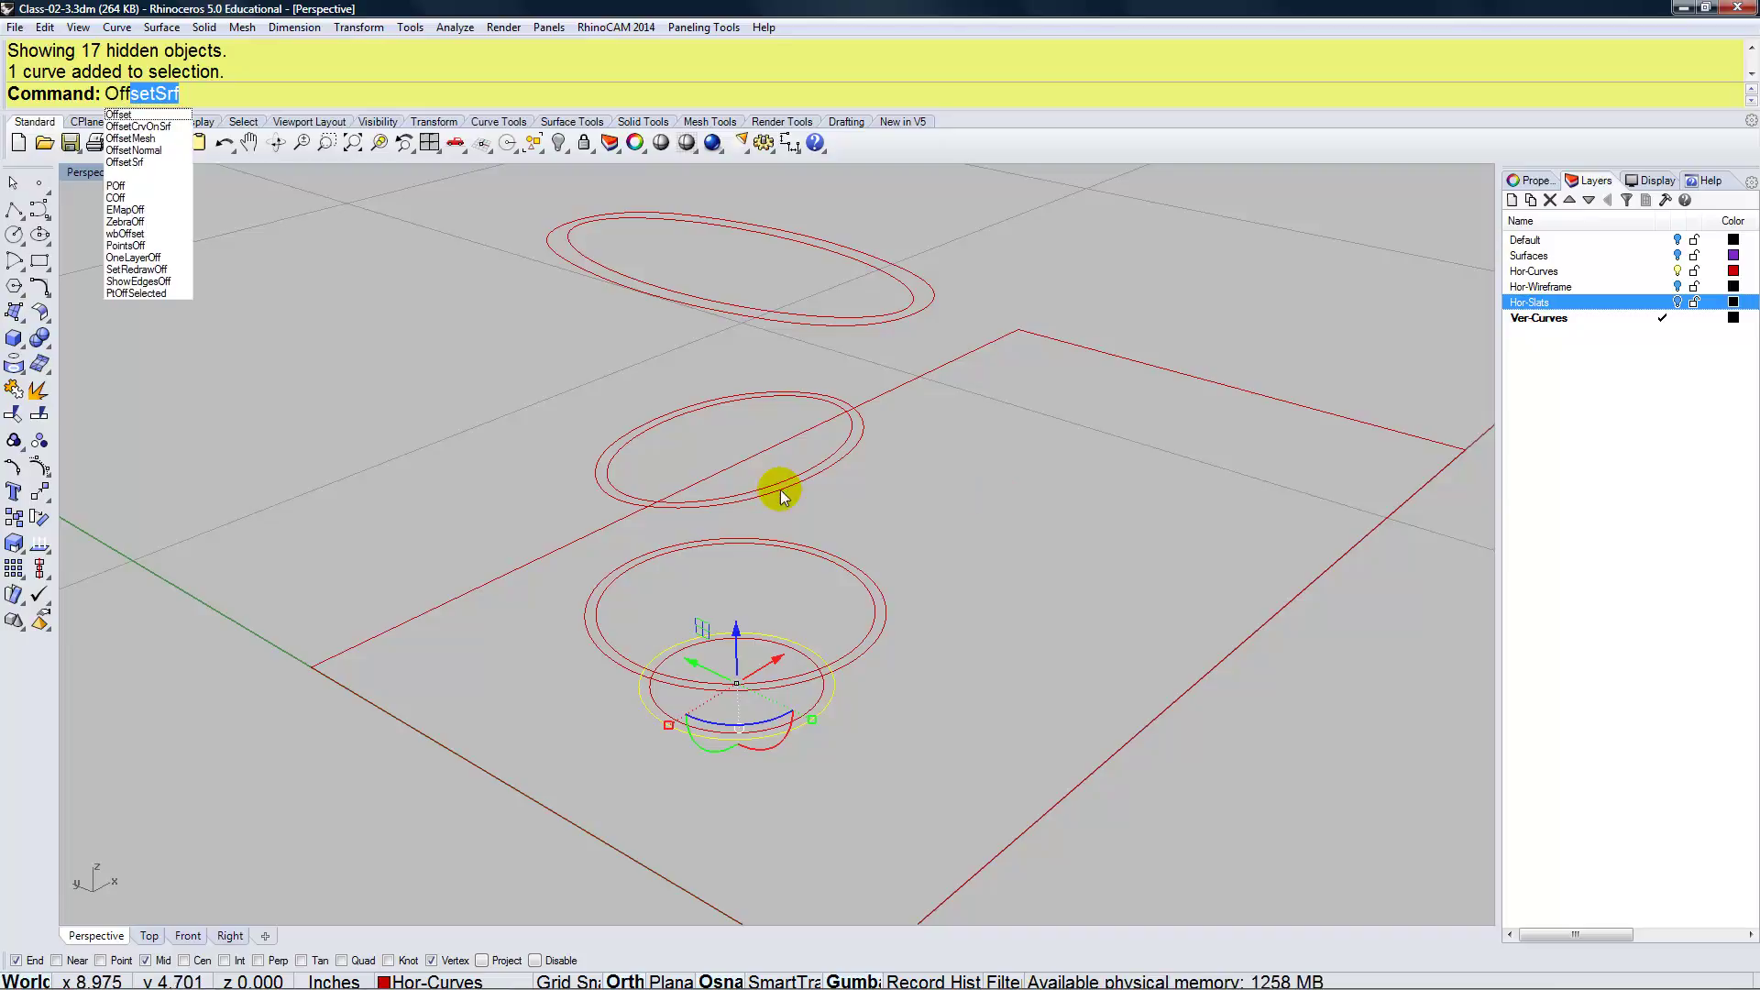
{"action": "left_click", "coordinate": [119, 114]}
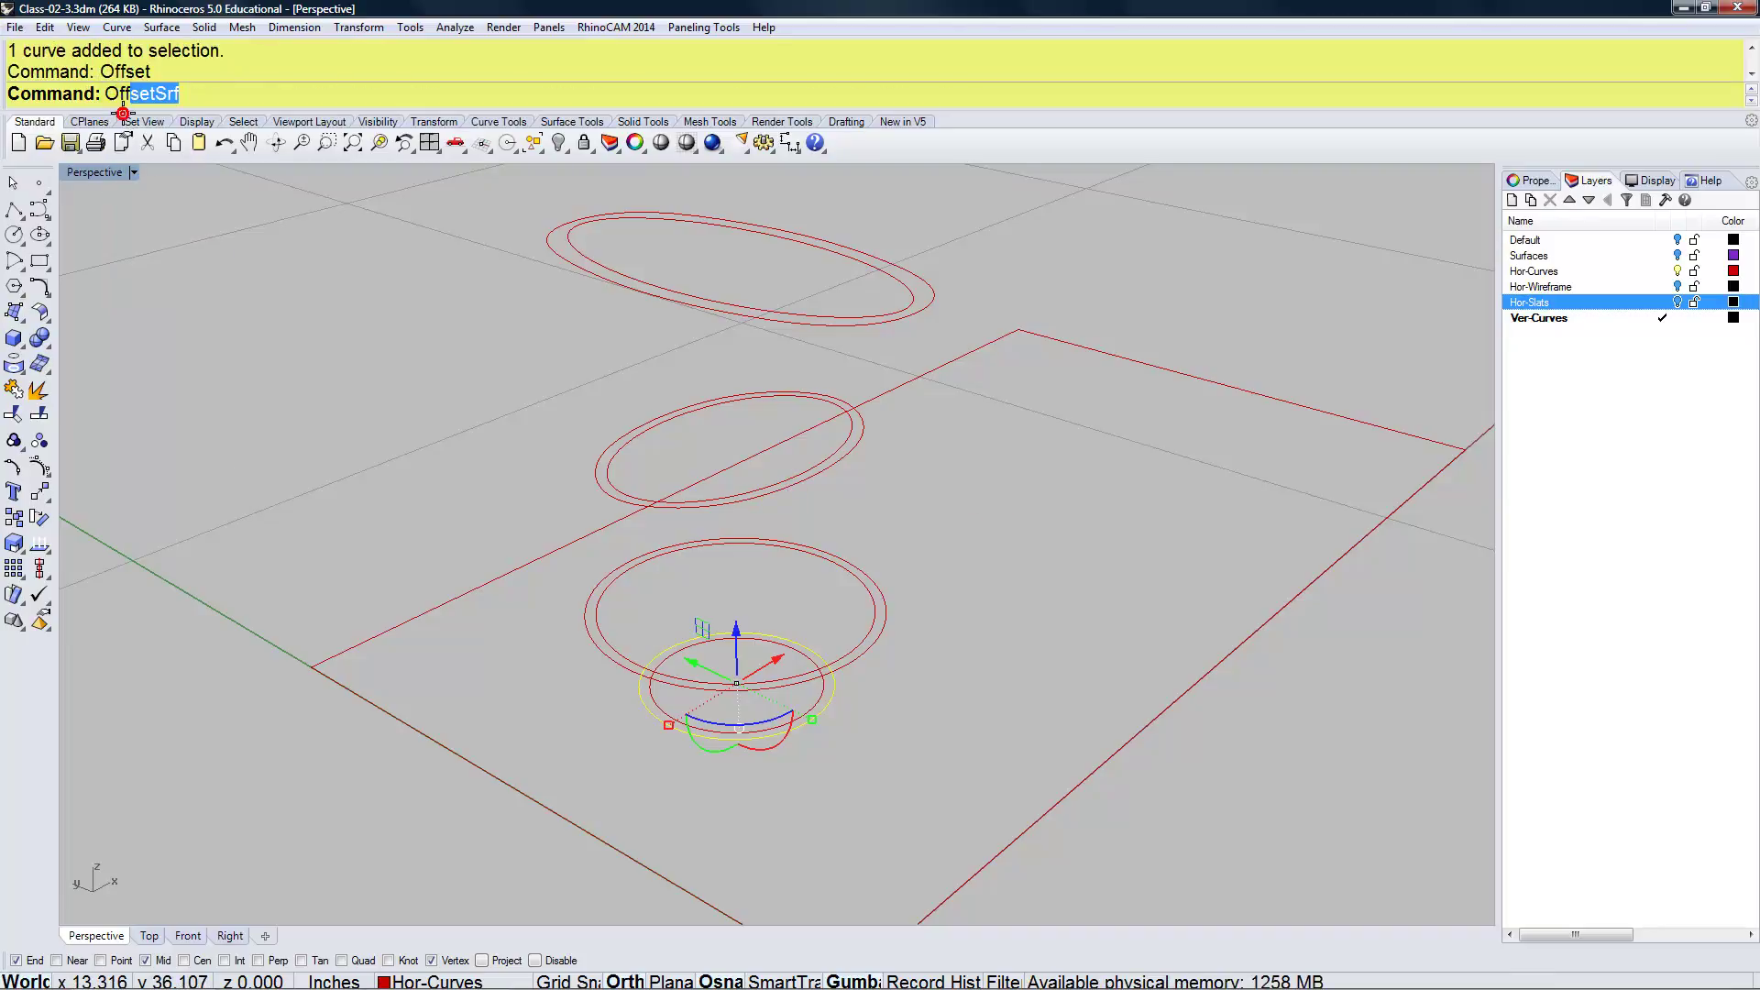
{"action": "left_click", "coordinate": [695, 95]}
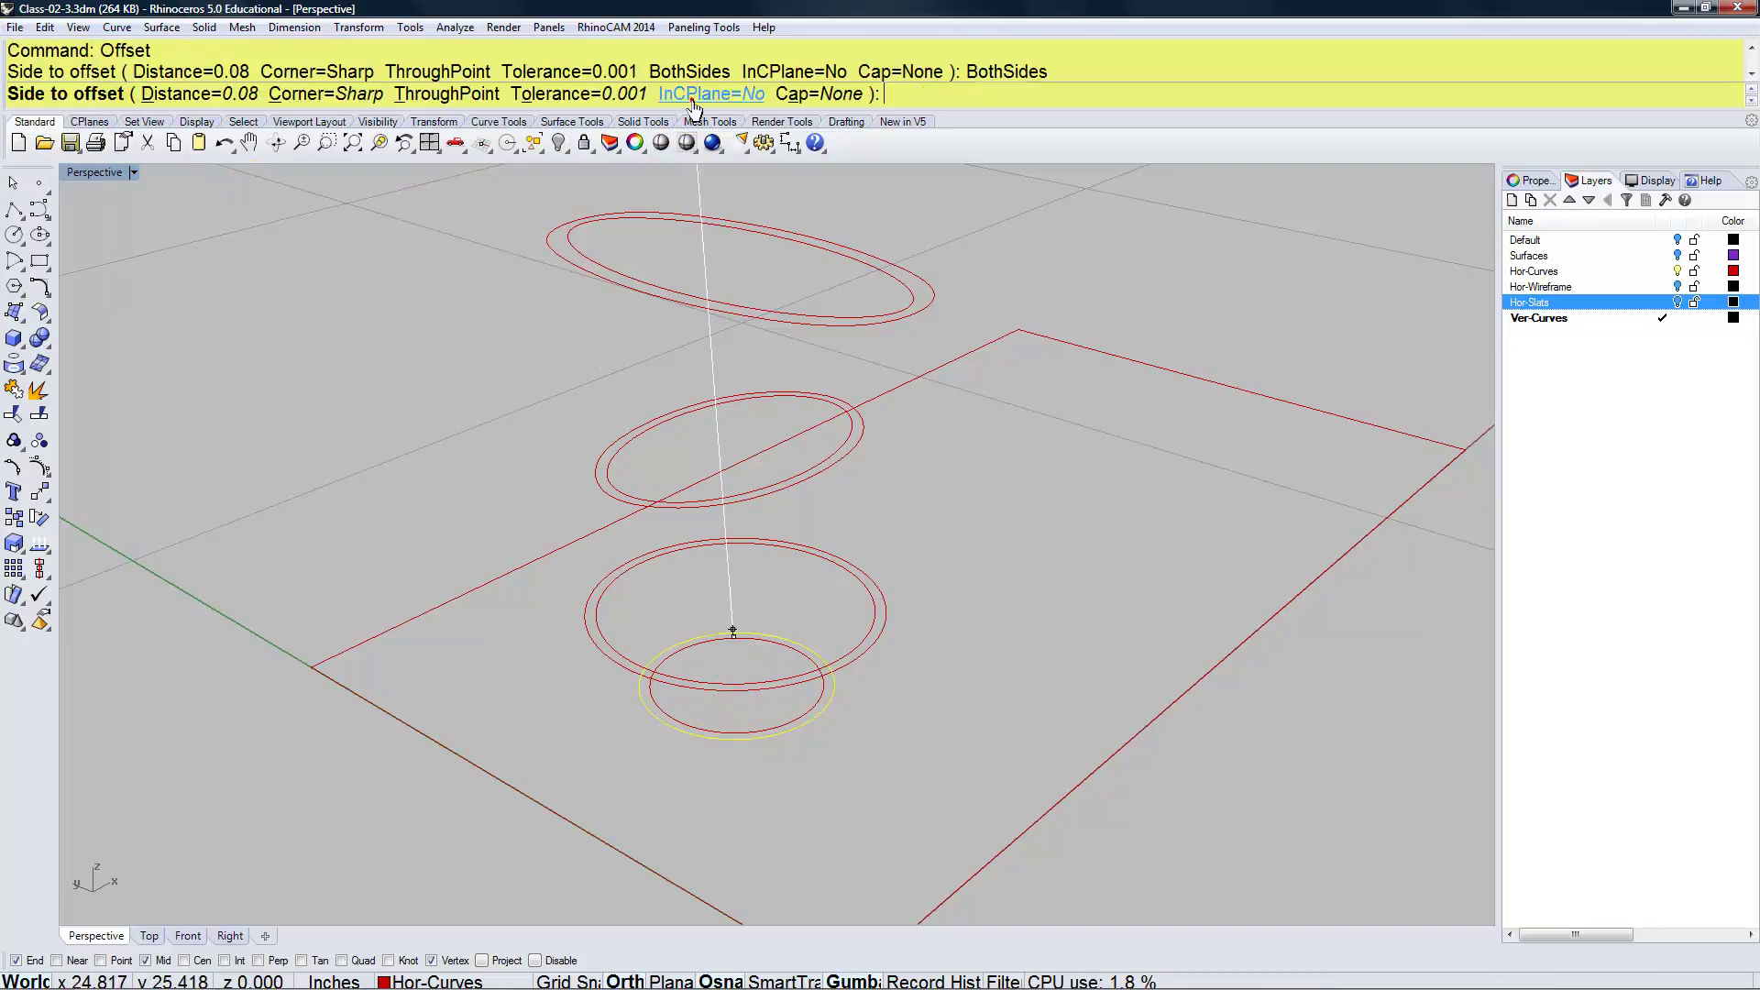
{"action": "left_click", "coordinate": [198, 95]}
{"action": "type", "text": ".0625"}
{"action": "key", "text": "Return"}
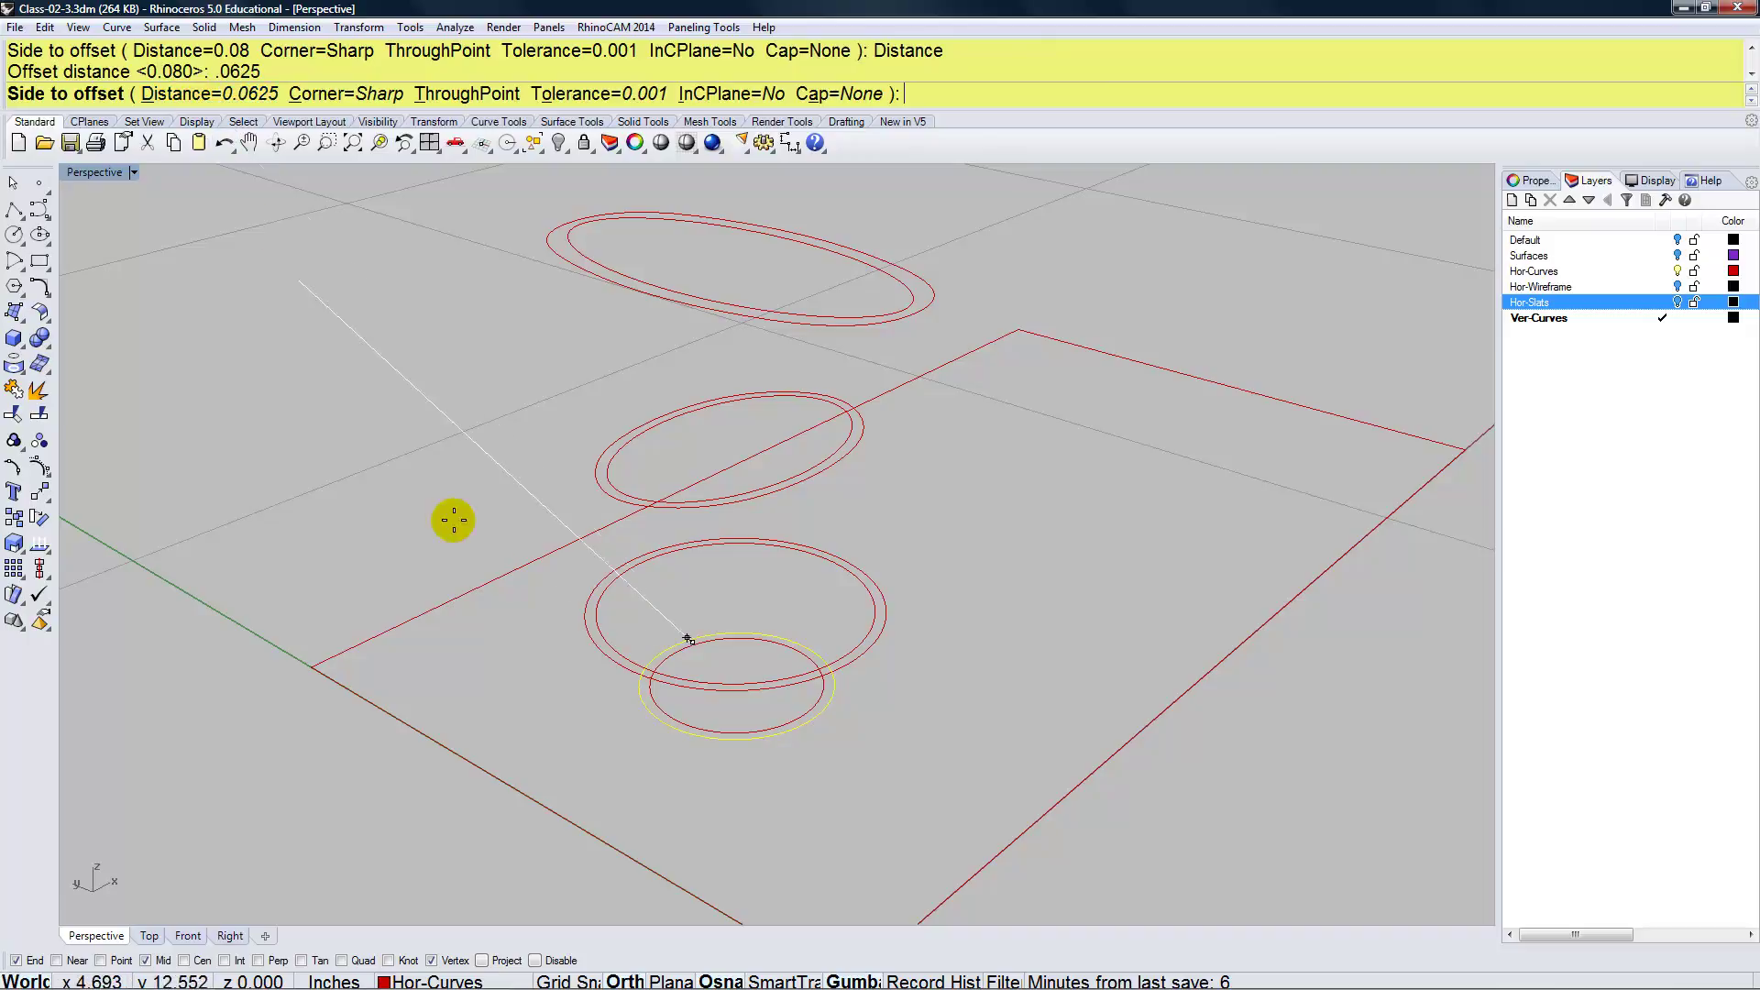
{"action": "scroll", "coordinate": [793, 728], "scroll_direction": "up", "scroll_amount": 3}
{"action": "scroll", "coordinate": [794, 728], "scroll_direction": "up", "scroll_amount": 2}
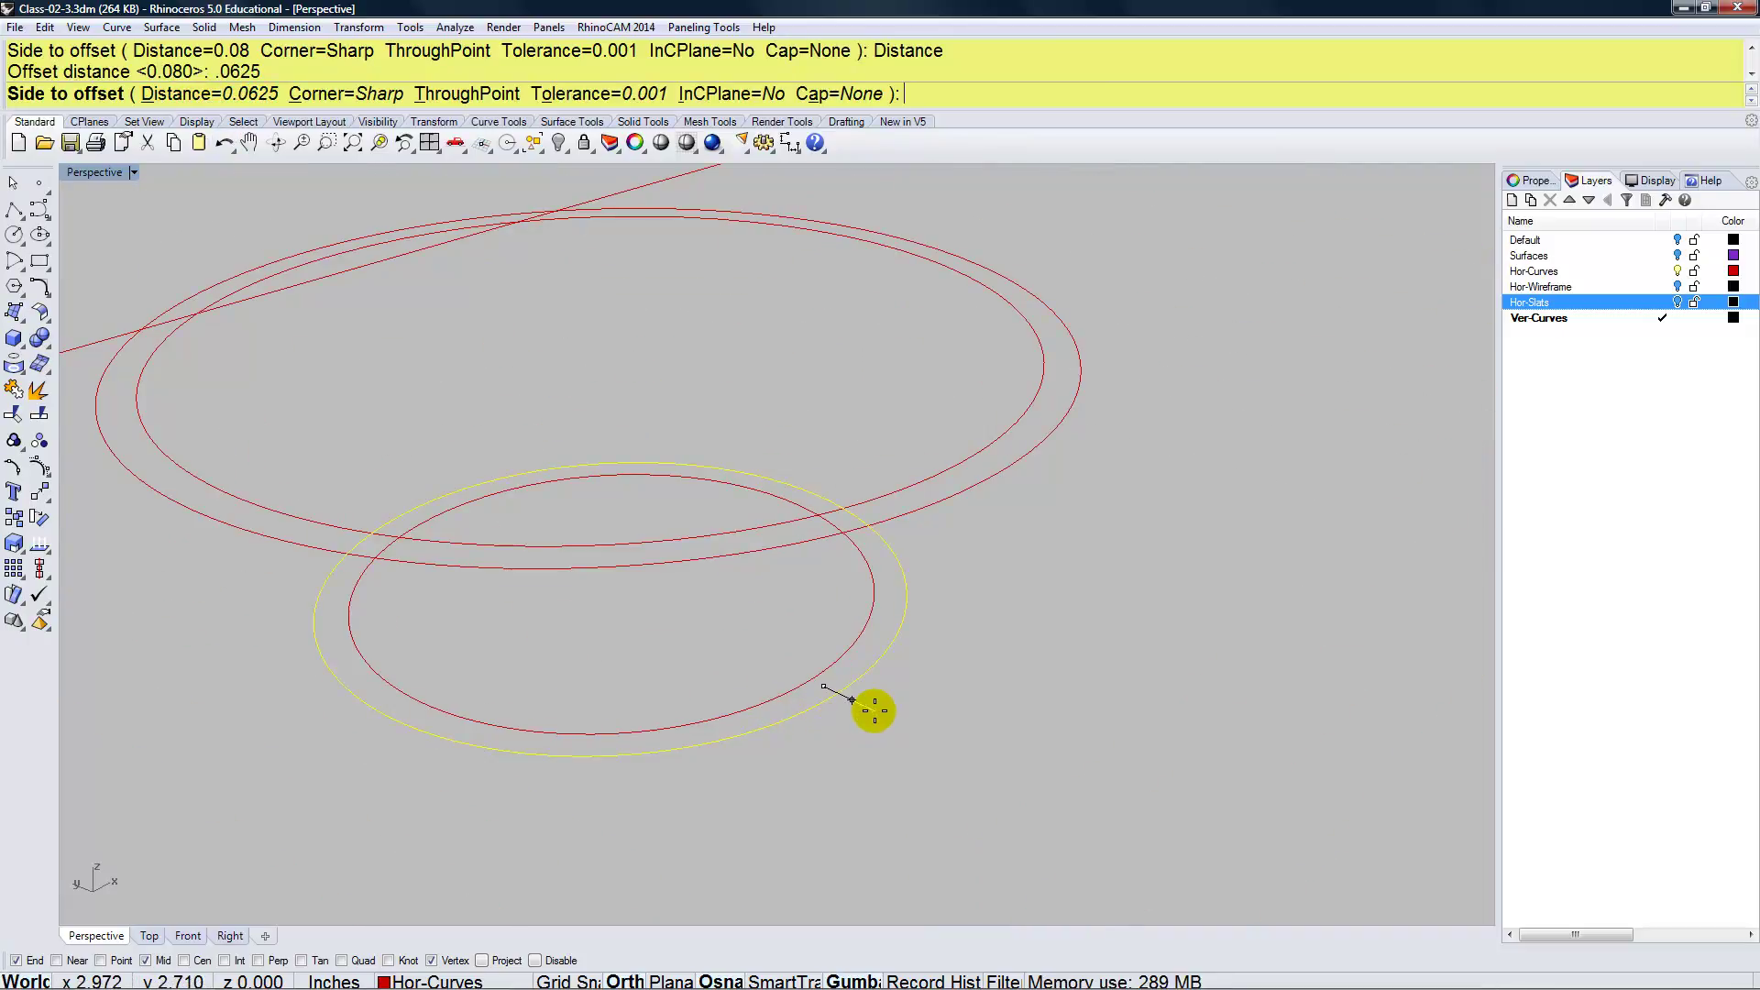
{"action": "left_click", "coordinate": [872, 707]}
Offset the outer curves of the three upper ring pairs by 0.0625 inches on both sides
{"action": "scroll", "coordinate": [992, 379], "scroll_direction": "down", "scroll_amount": 3}
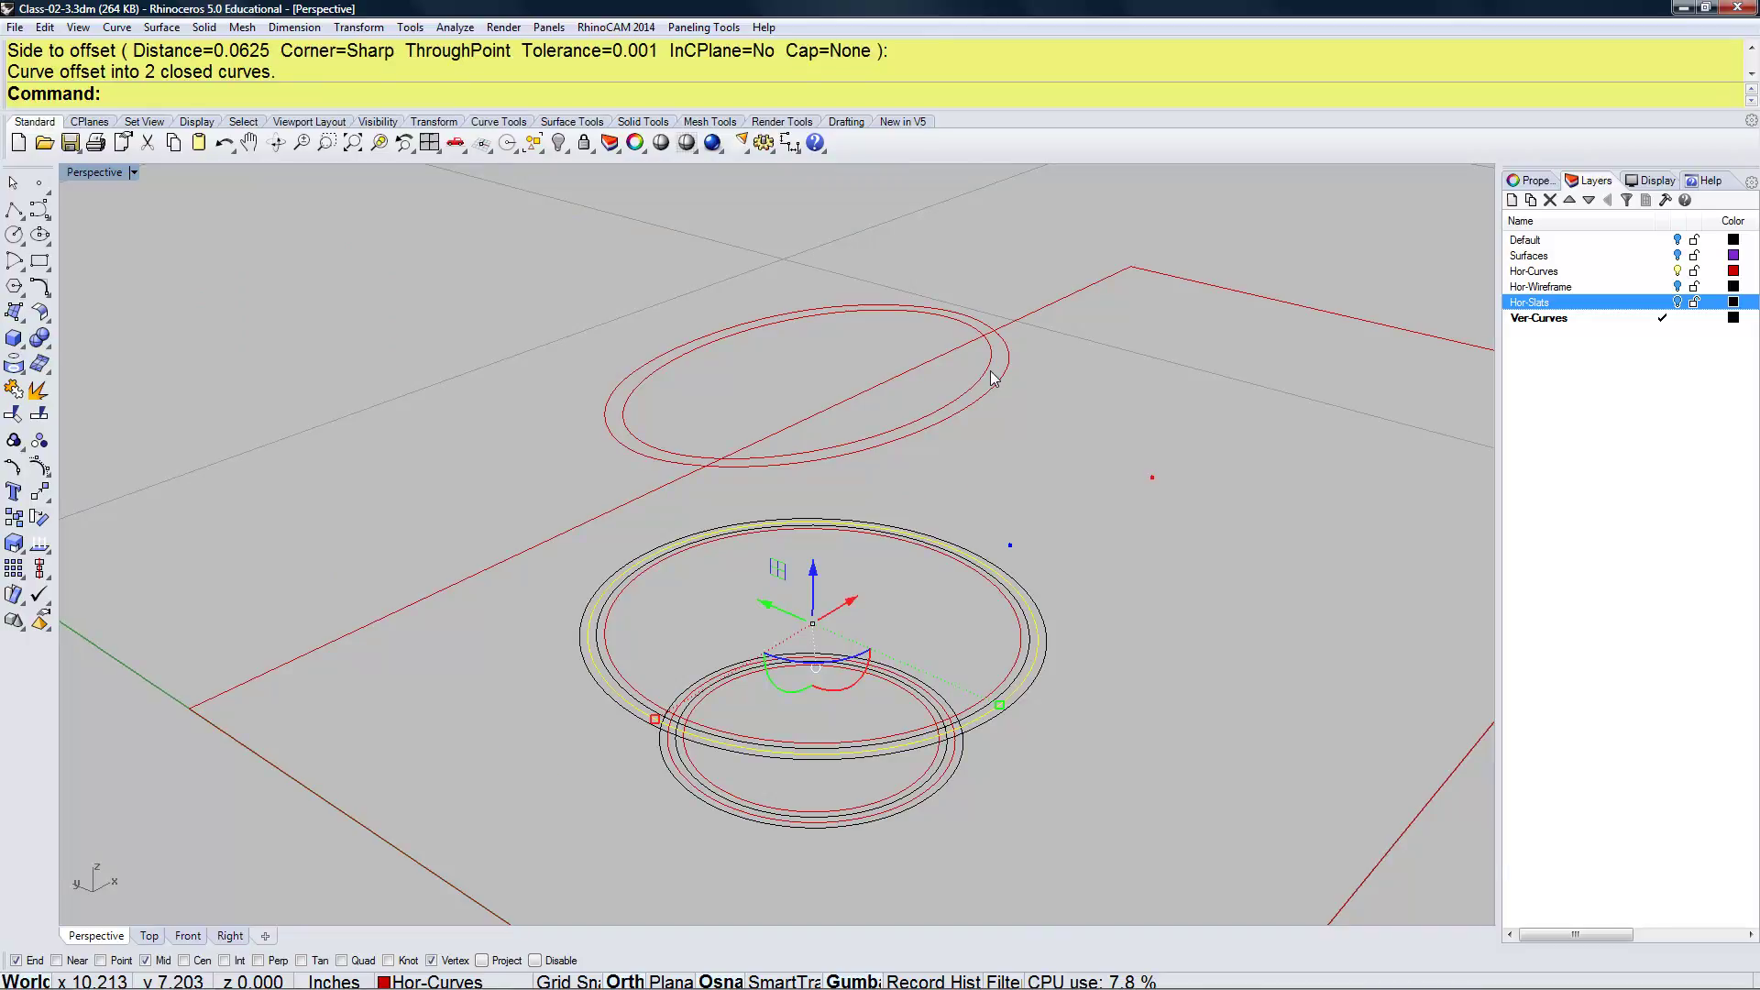
{"action": "scroll", "coordinate": [993, 379], "scroll_direction": "down", "scroll_amount": 2}
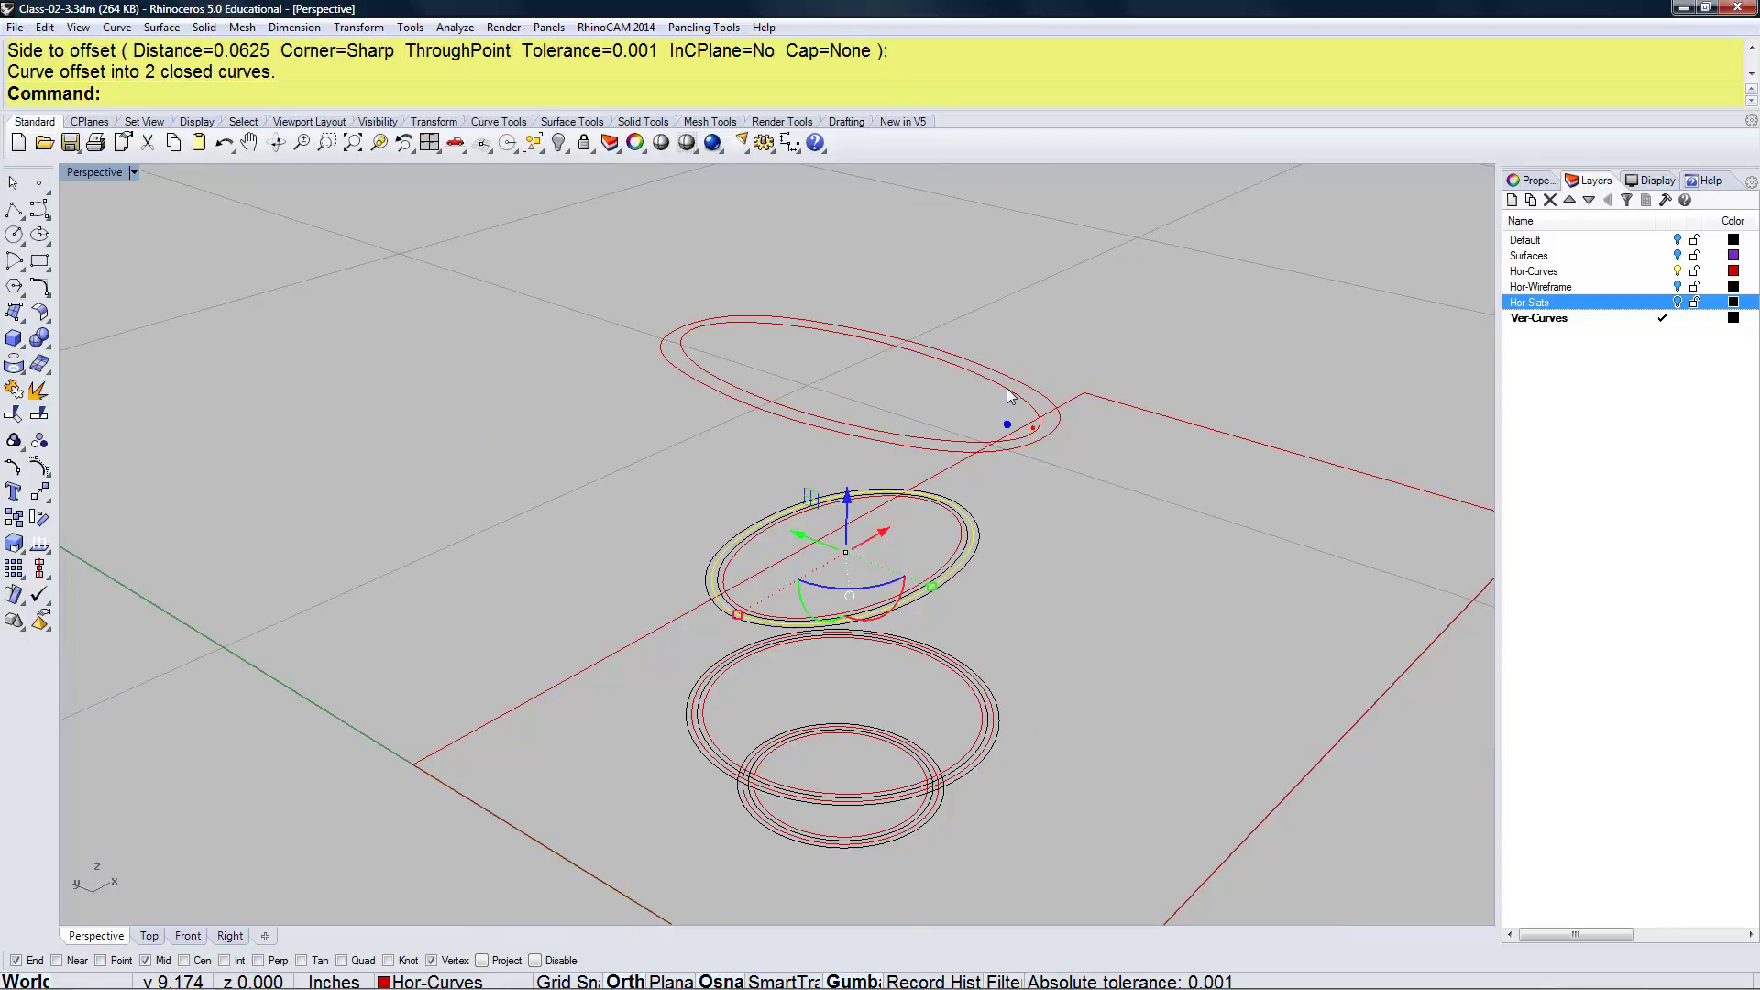
{"action": "scroll", "coordinate": [1009, 396], "scroll_direction": "up", "scroll_amount": 2}
{"action": "left_click", "coordinate": [1085, 463]}
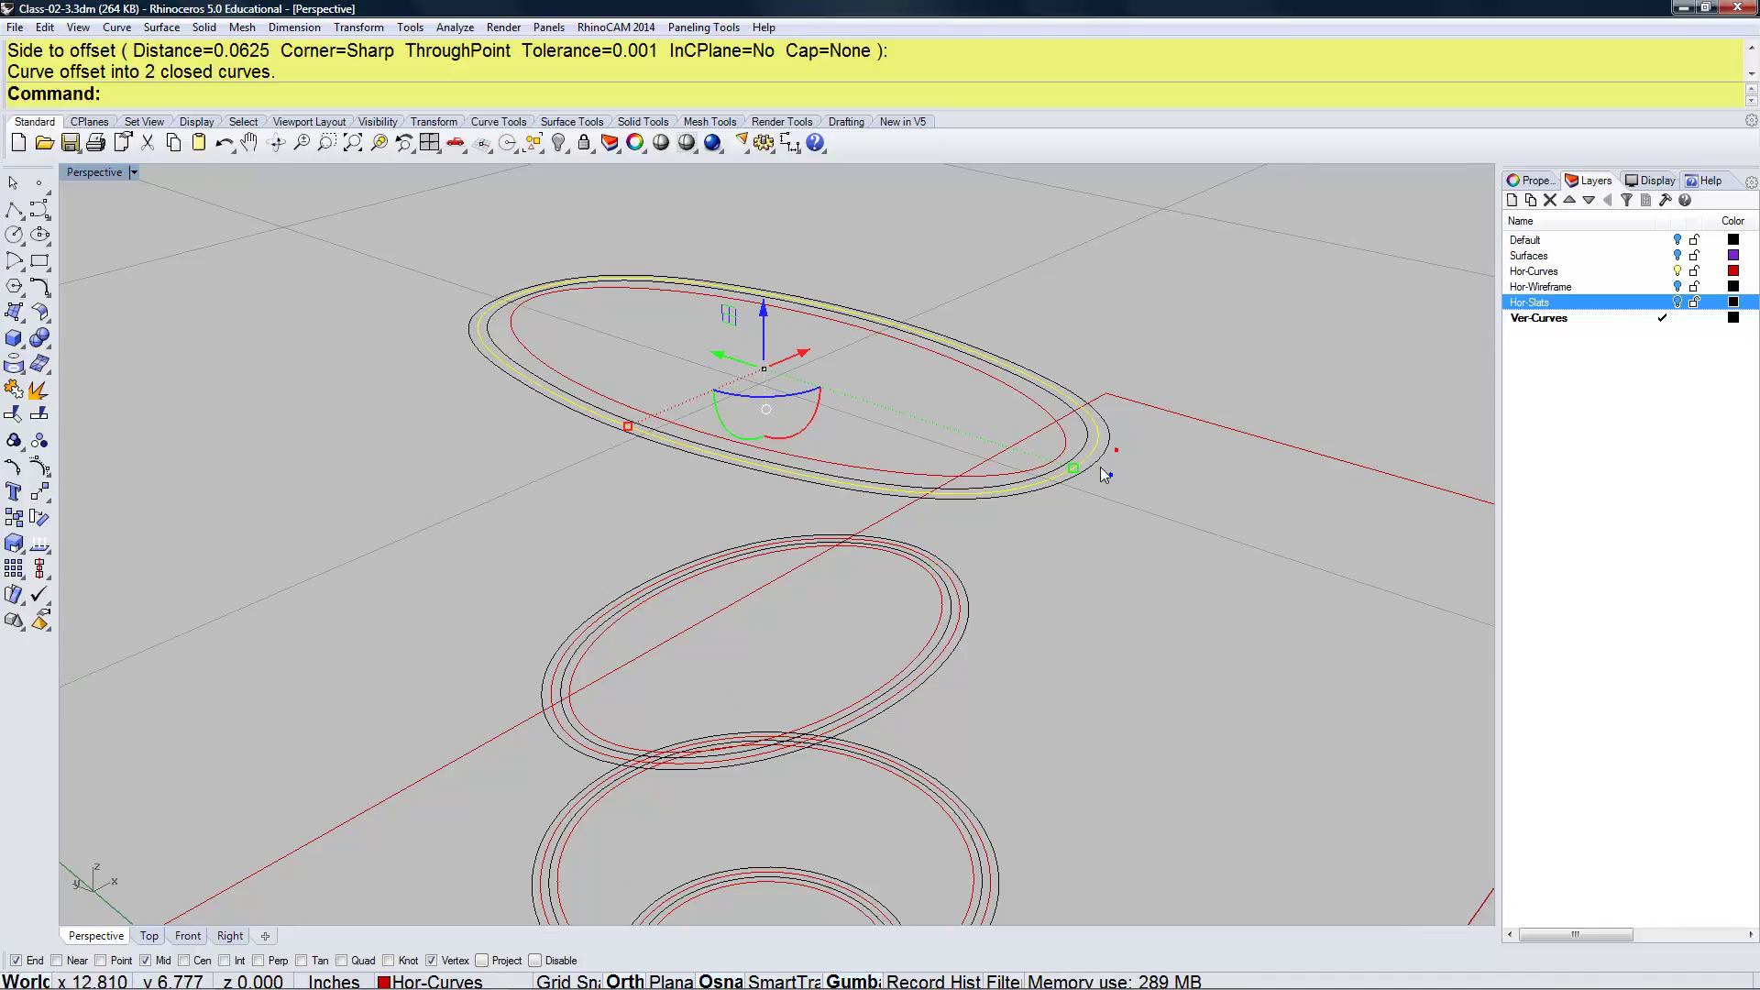
{"action": "left_click", "coordinate": [1106, 467]}
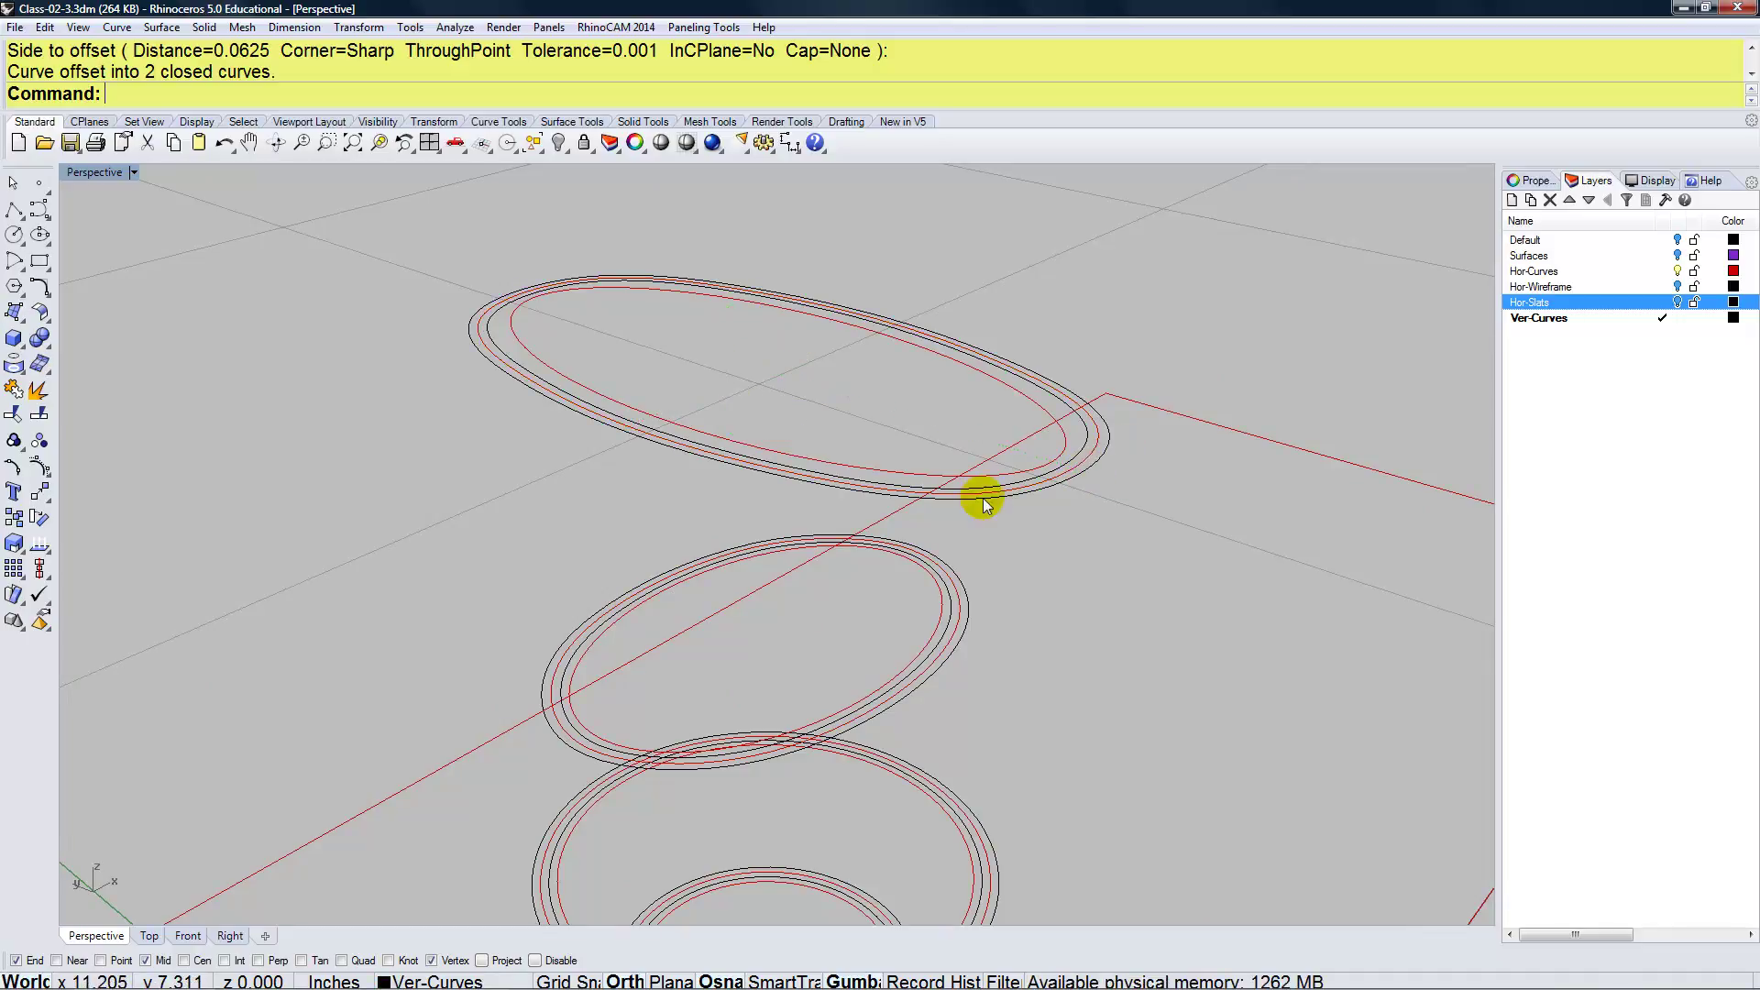
Turn off the Hor-Curves layer, leaving only the new offset rings displayed
{"action": "scroll", "coordinate": [1305, 372], "scroll_direction": "down", "scroll_amount": 2}
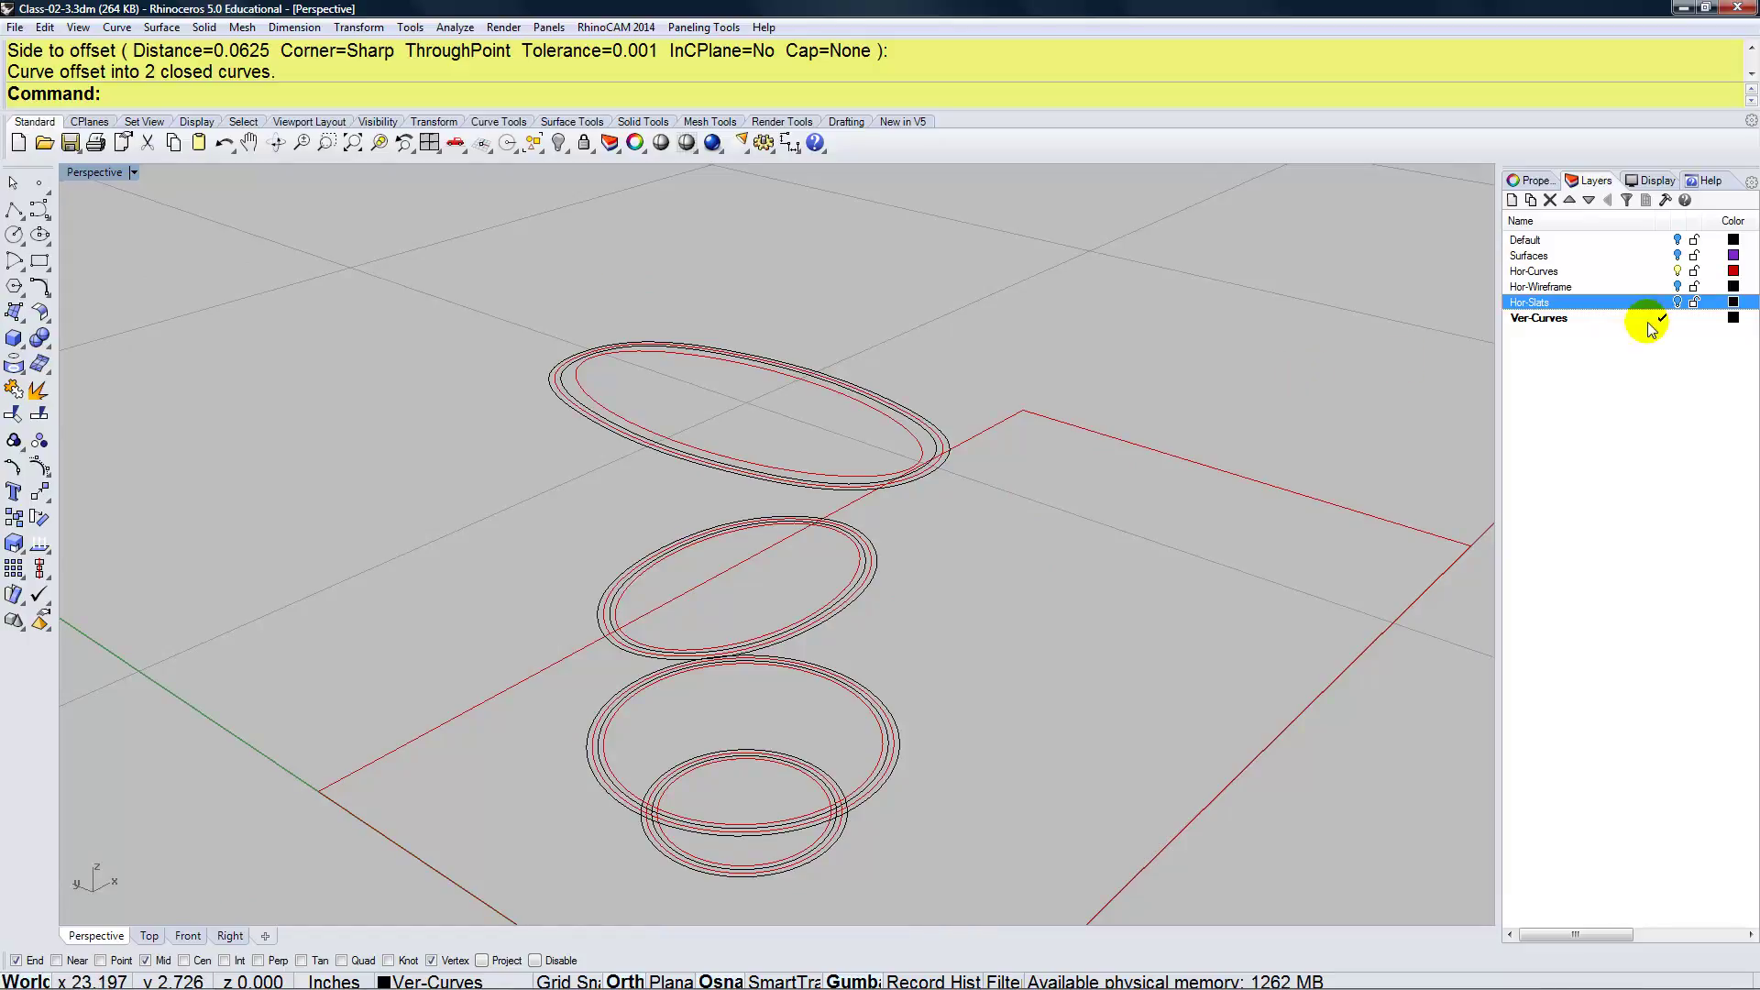
{"action": "left_click", "coordinate": [1678, 272]}
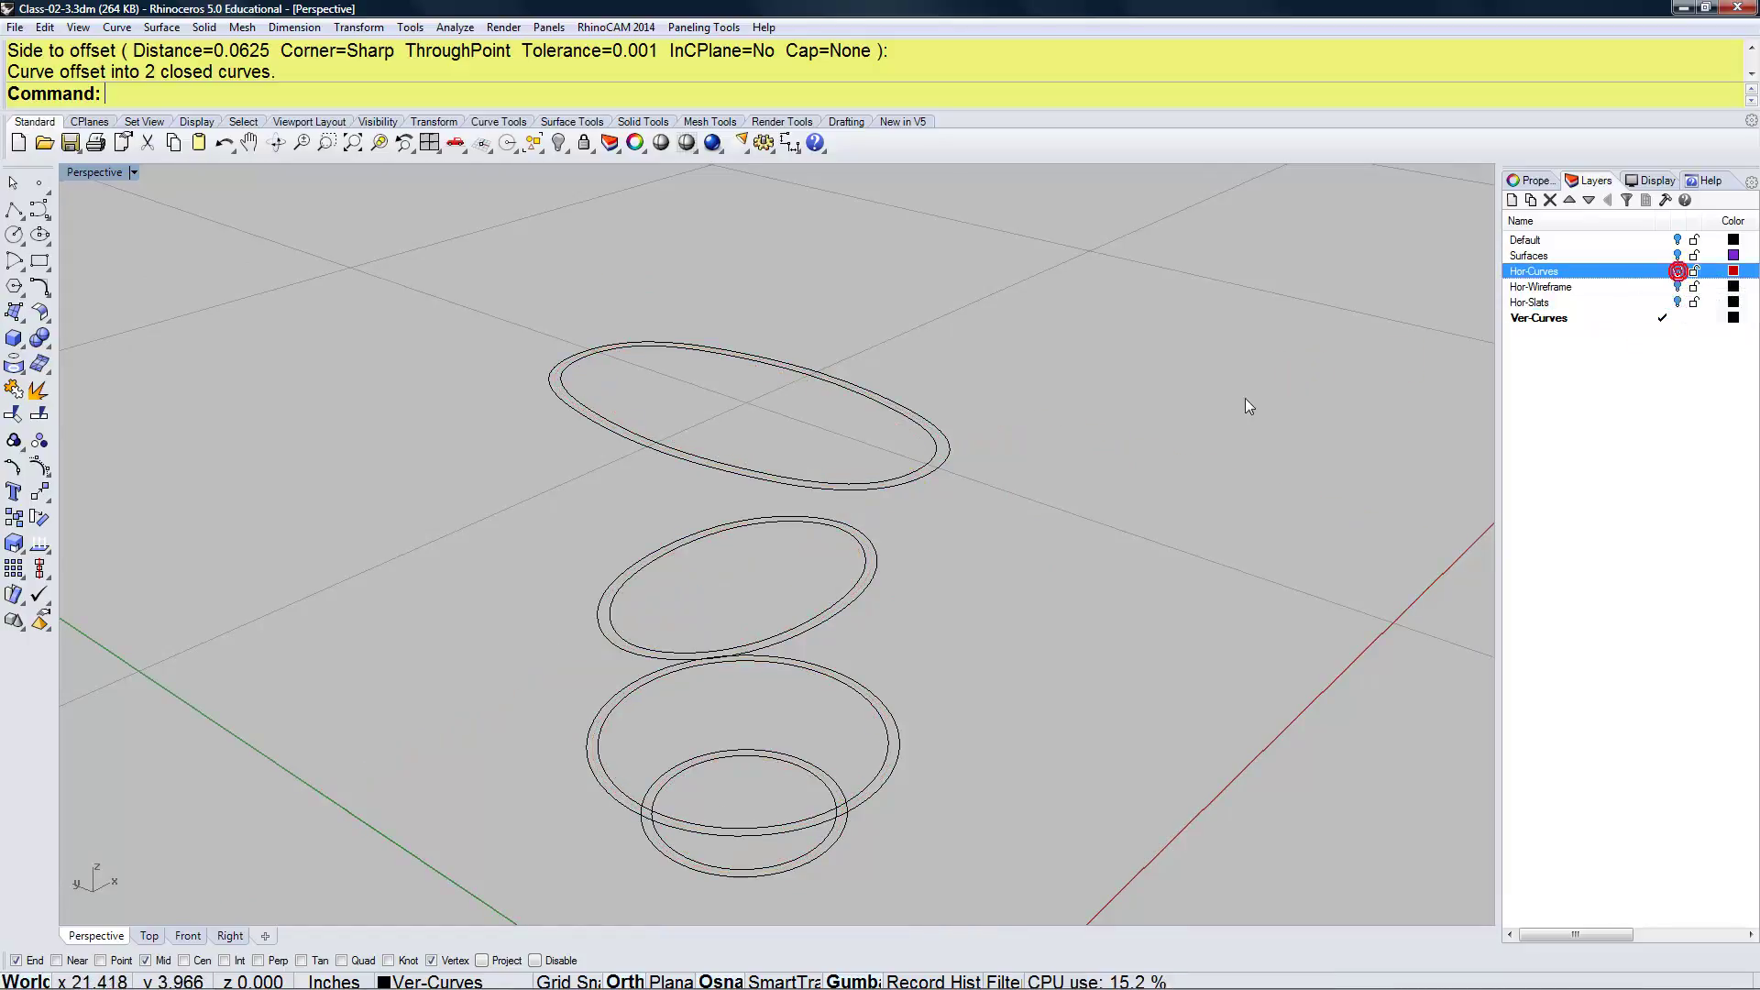
{"action": "right_click_drag", "start_coordinate": [746, 581], "coordinate": [631, 537], "text": "shift"}
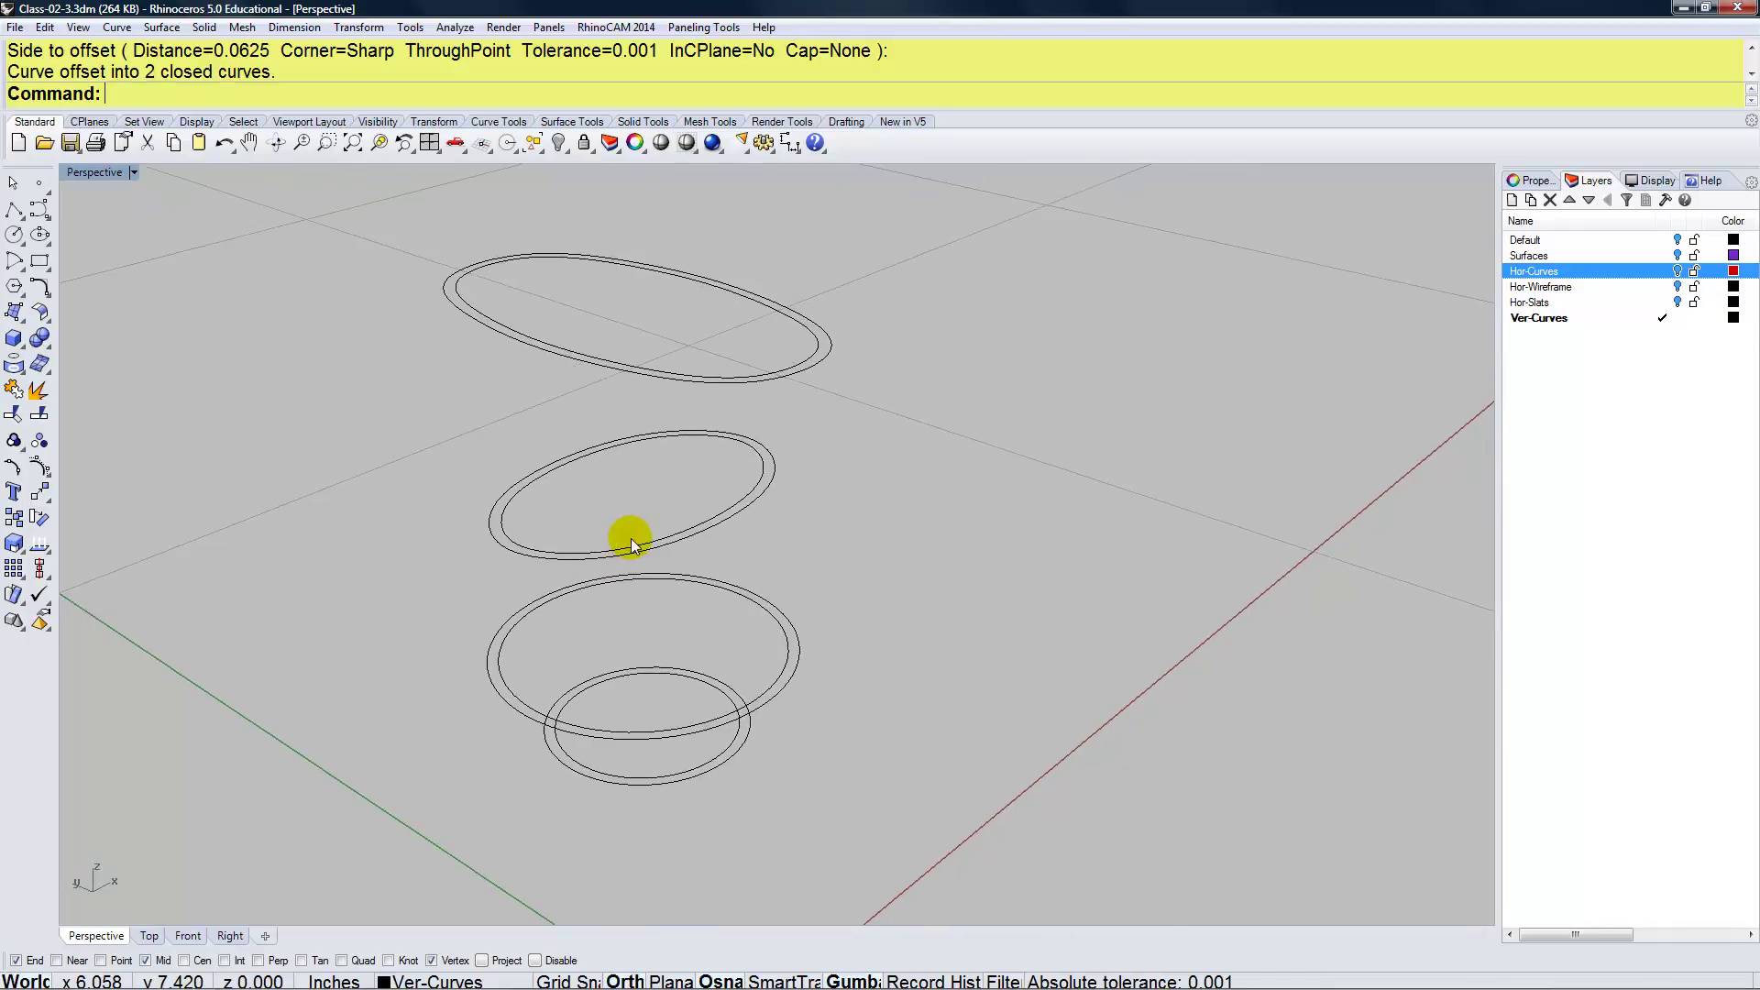
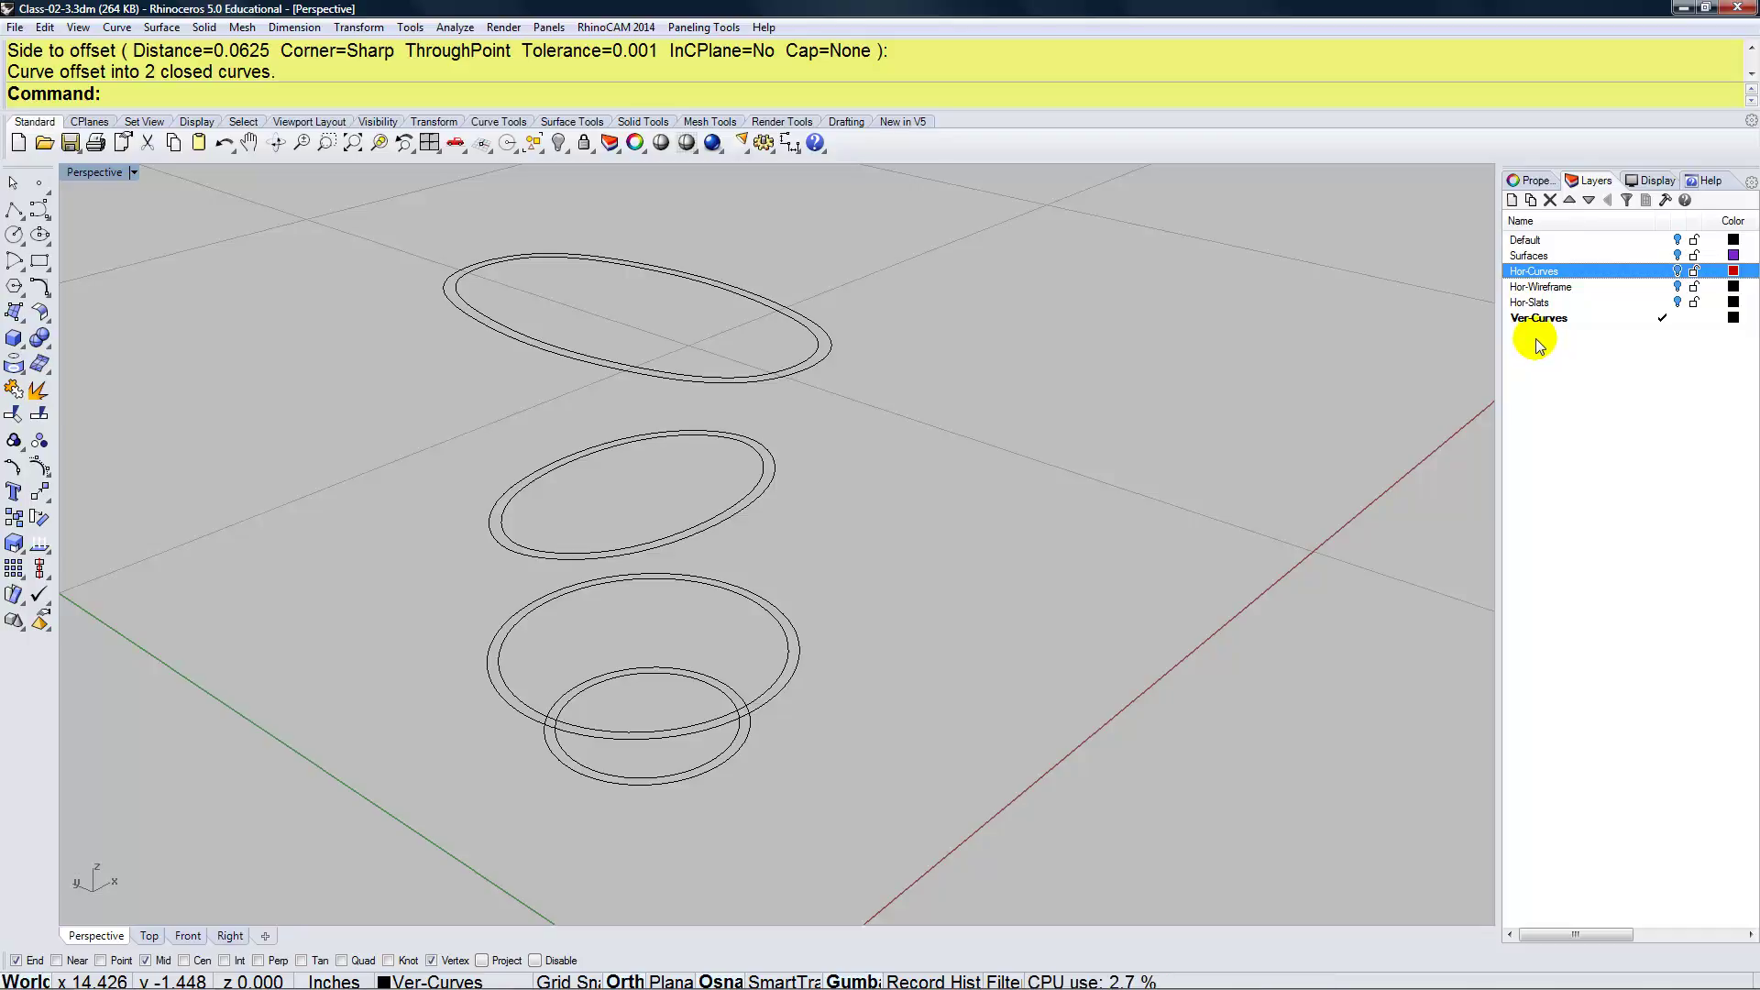
Rename the Surfaces layer as Hor-Surfaces
{"action": "left_click", "coordinate": [1524, 258]}
{"action": "right_click", "coordinate": [1524, 265]}
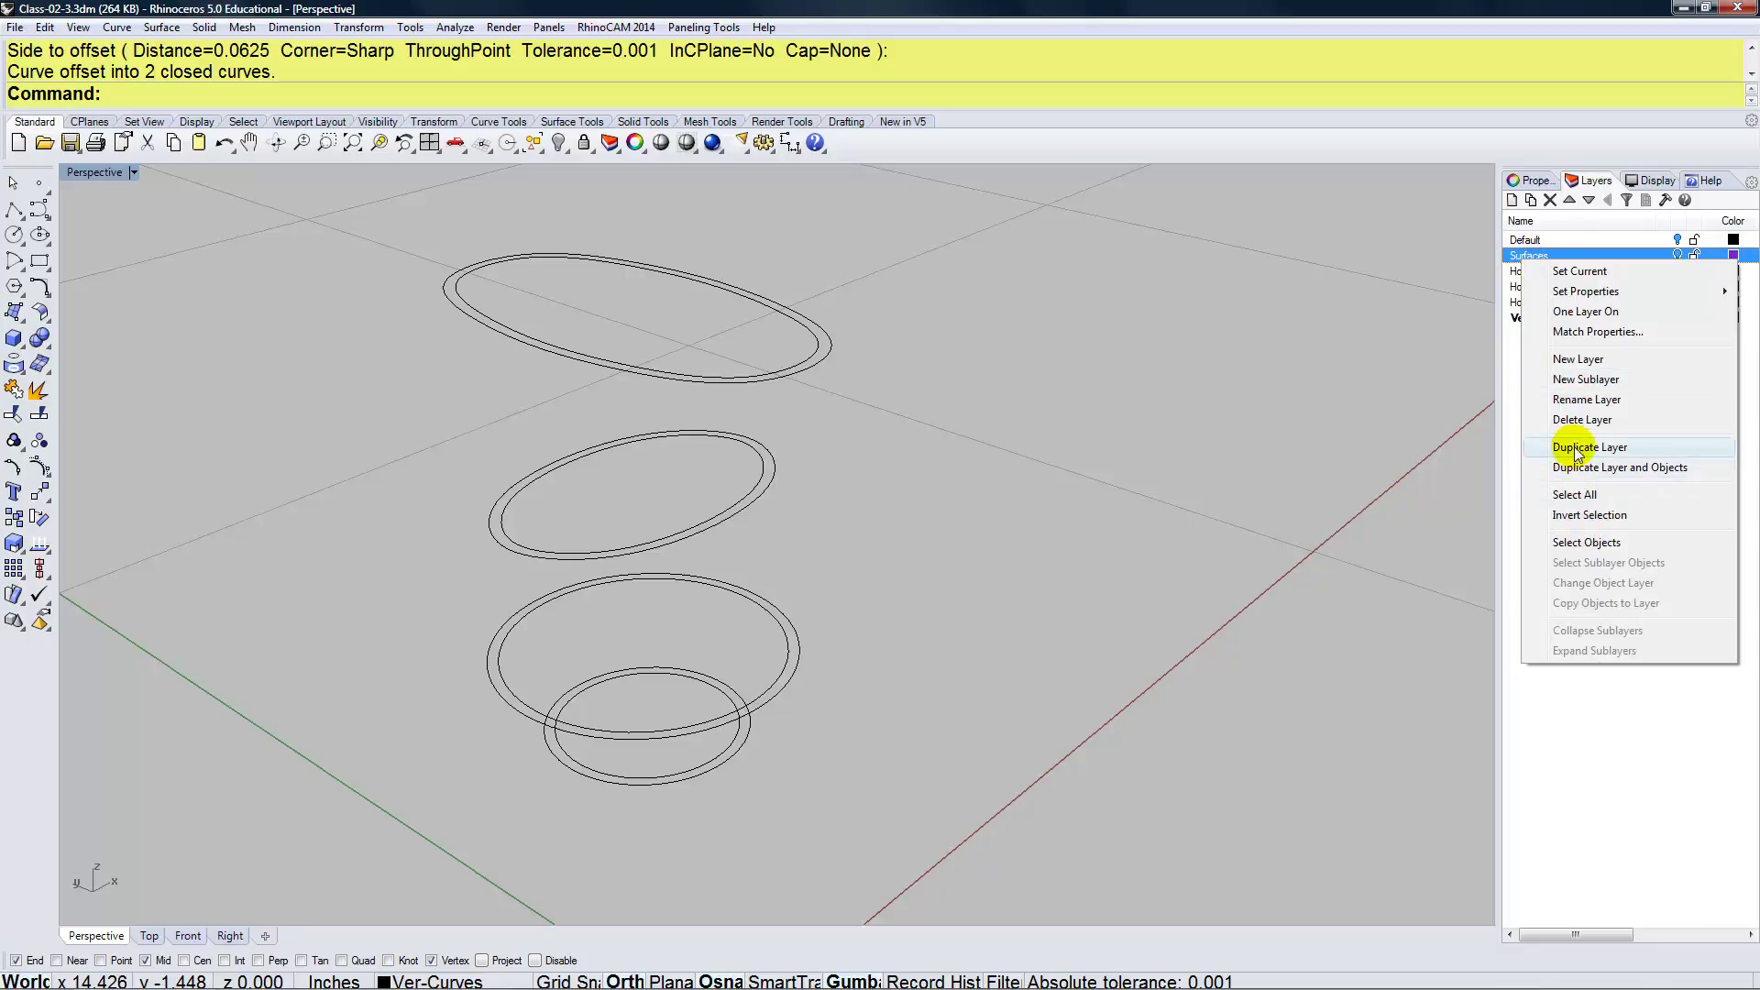
{"action": "left_click", "coordinate": [1586, 399]}
{"action": "left_click", "coordinate": [1510, 259]}
{"action": "type", "text": "Hor-"}
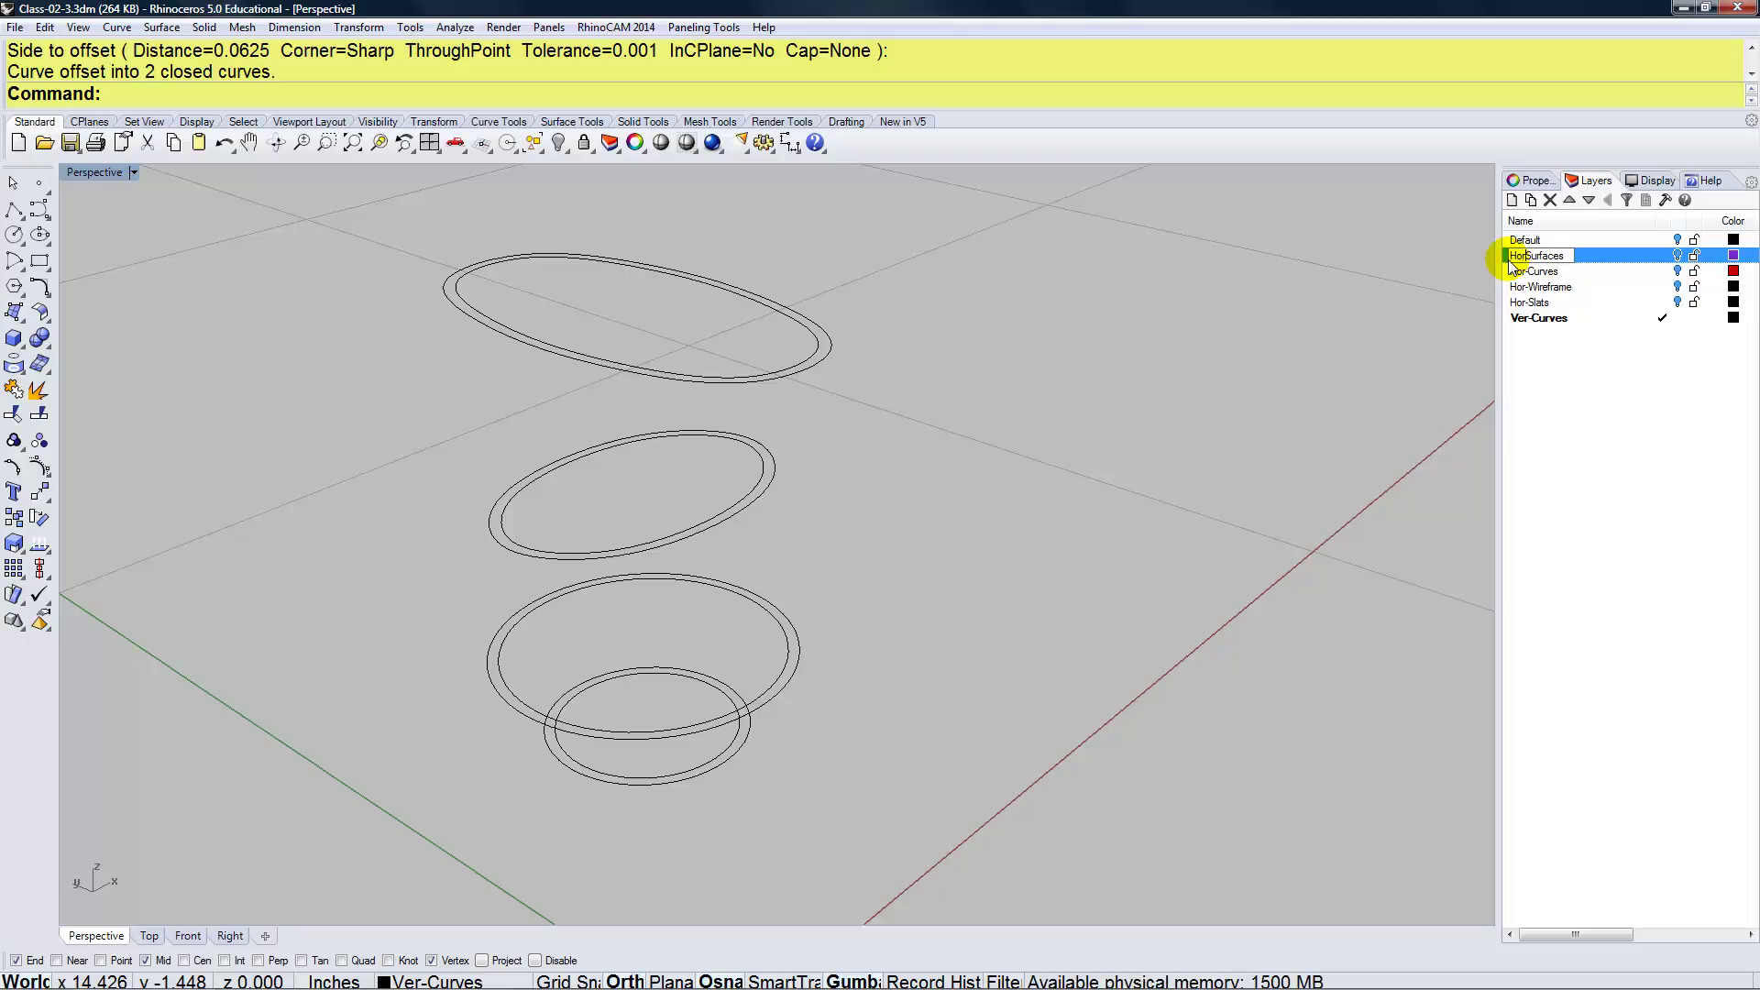
{"action": "left_click", "coordinate": [1551, 385]}
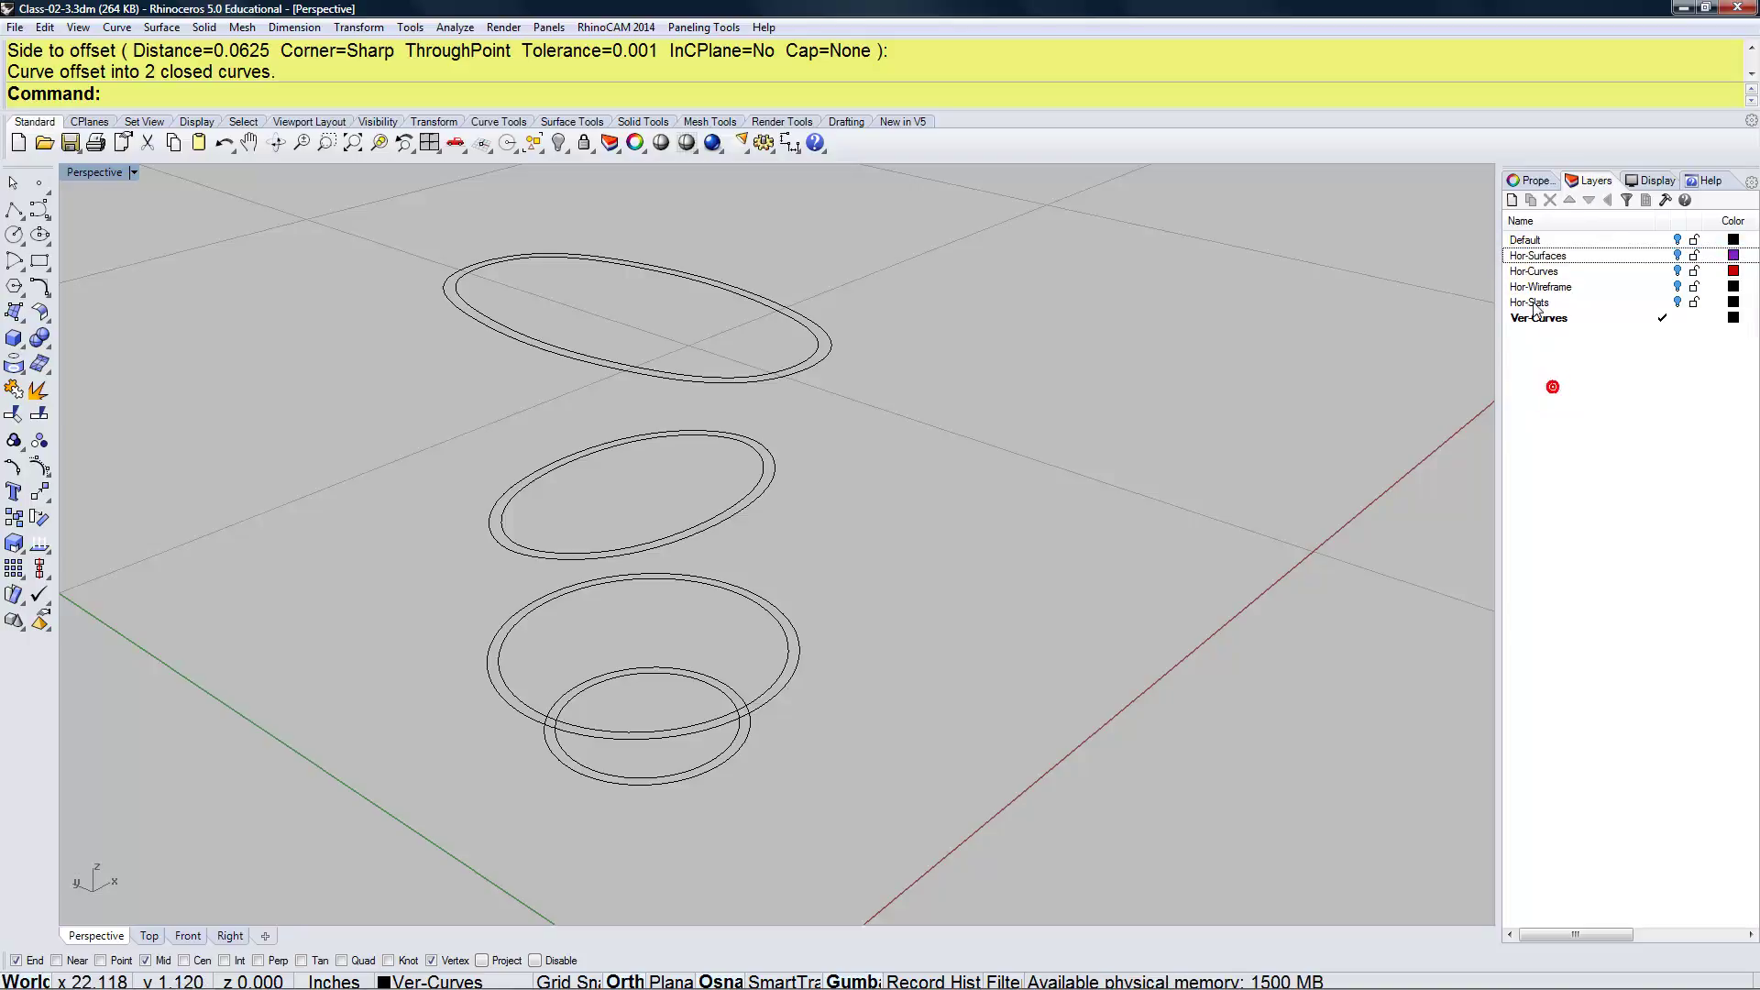
Create a layer named Ver-Surfaces beneath Ver-Curves and make it current
{"action": "left_click", "coordinate": [1534, 315]}
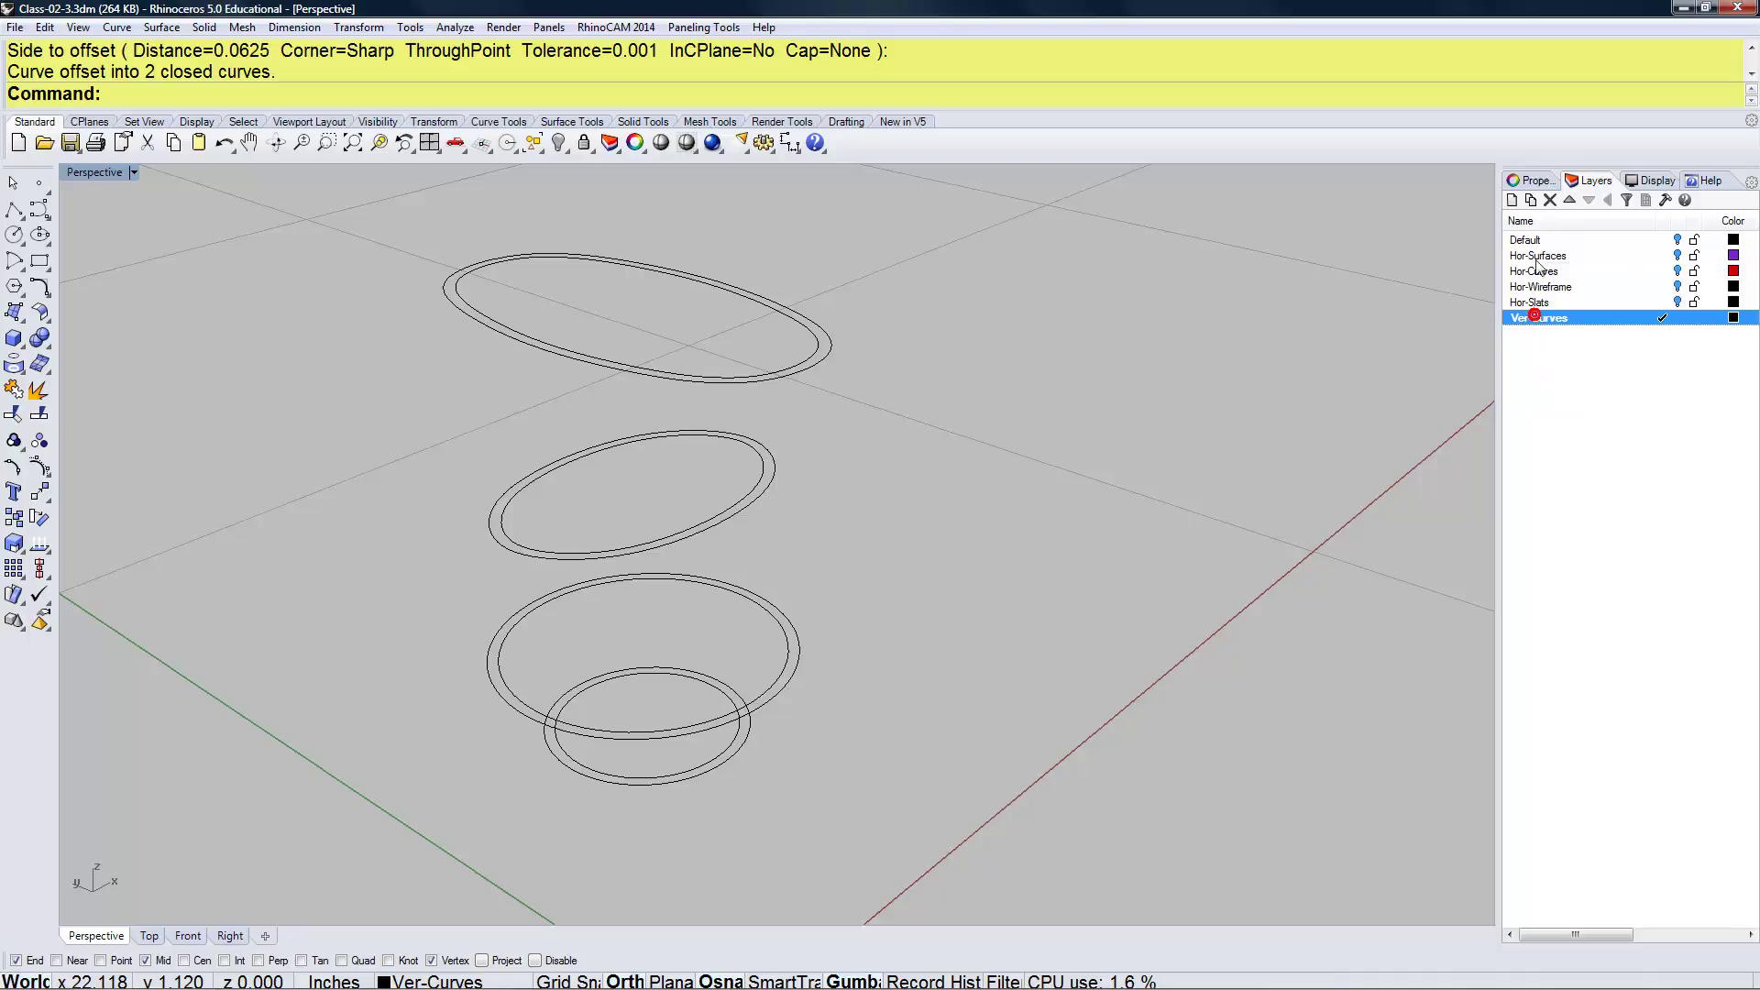
{"action": "left_click", "coordinate": [1513, 204]}
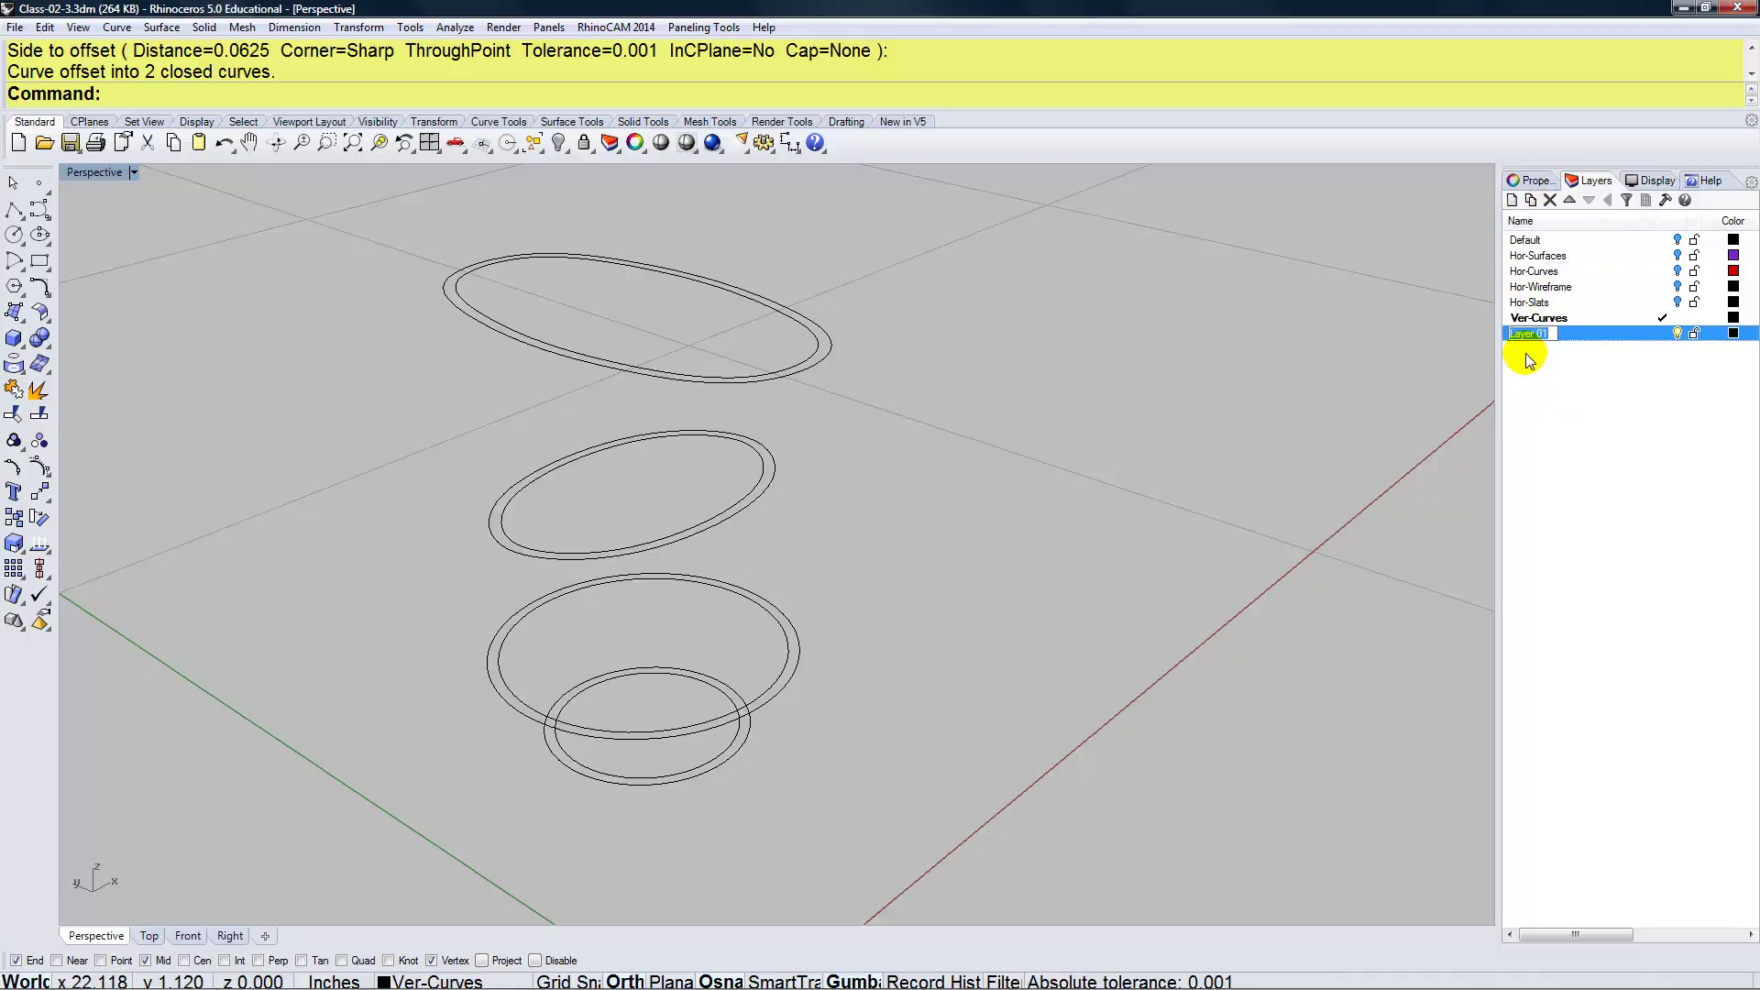
{"action": "key", "text": "Return"}
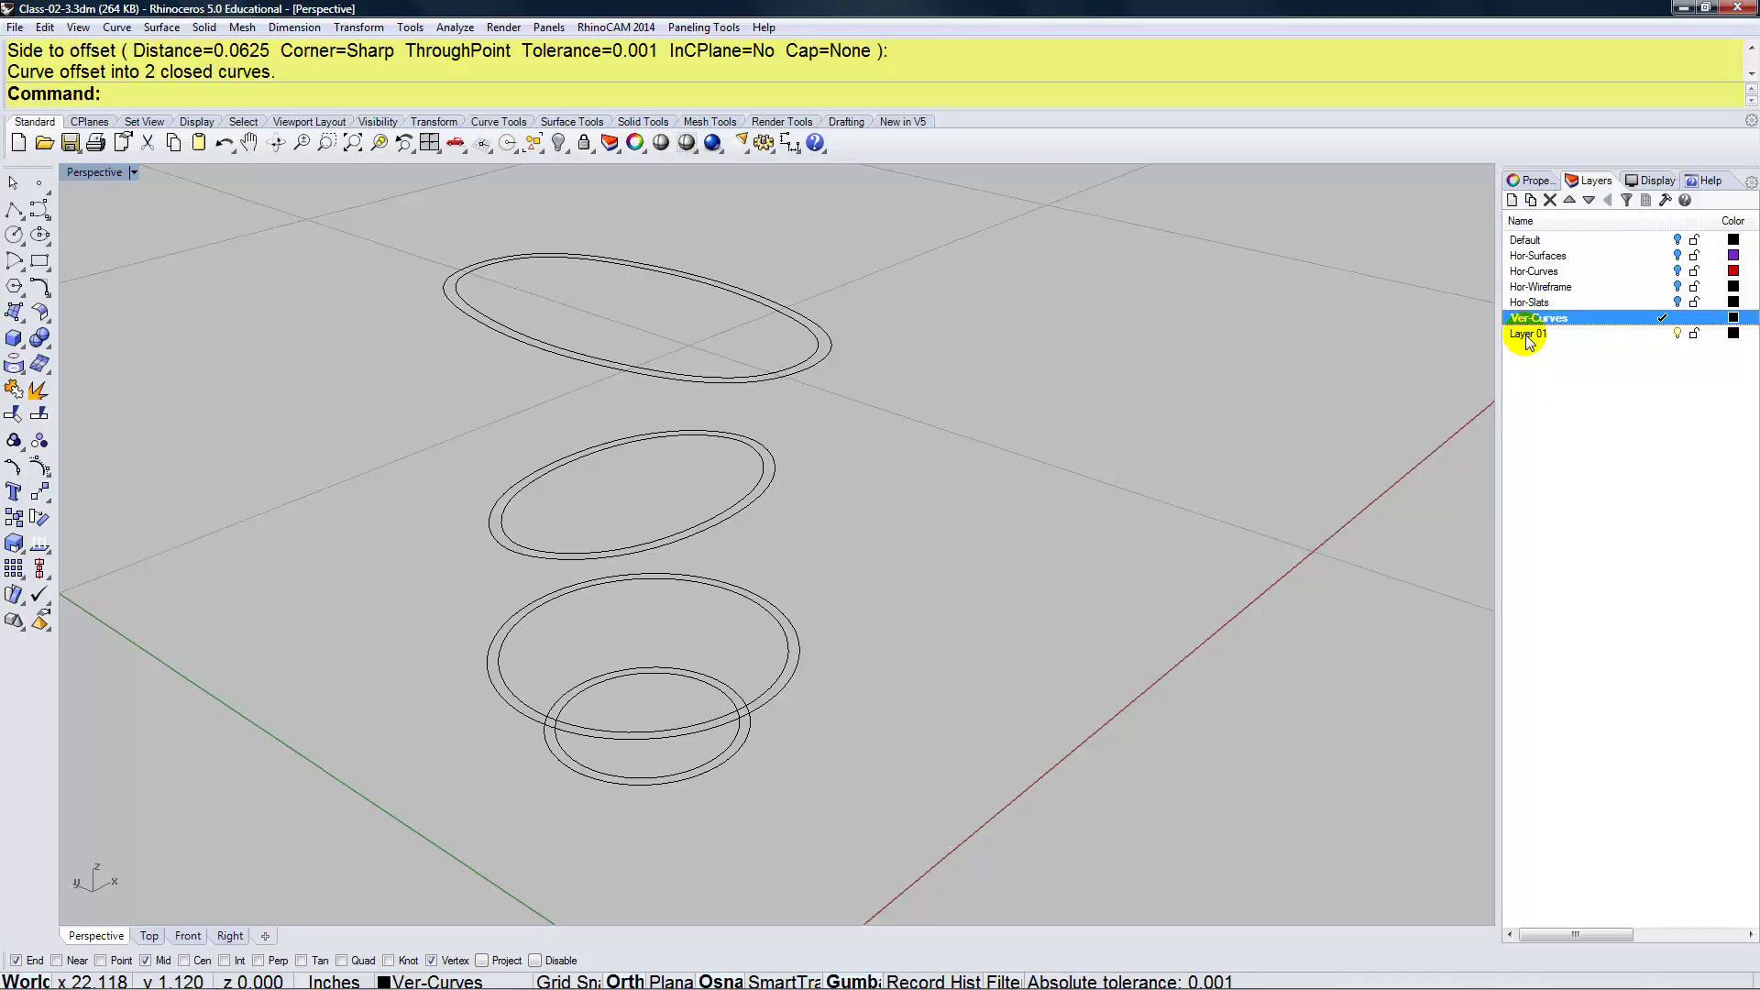
{"action": "double_click", "coordinate": [1527, 333]}
{"action": "left_click", "coordinate": [1526, 333]}
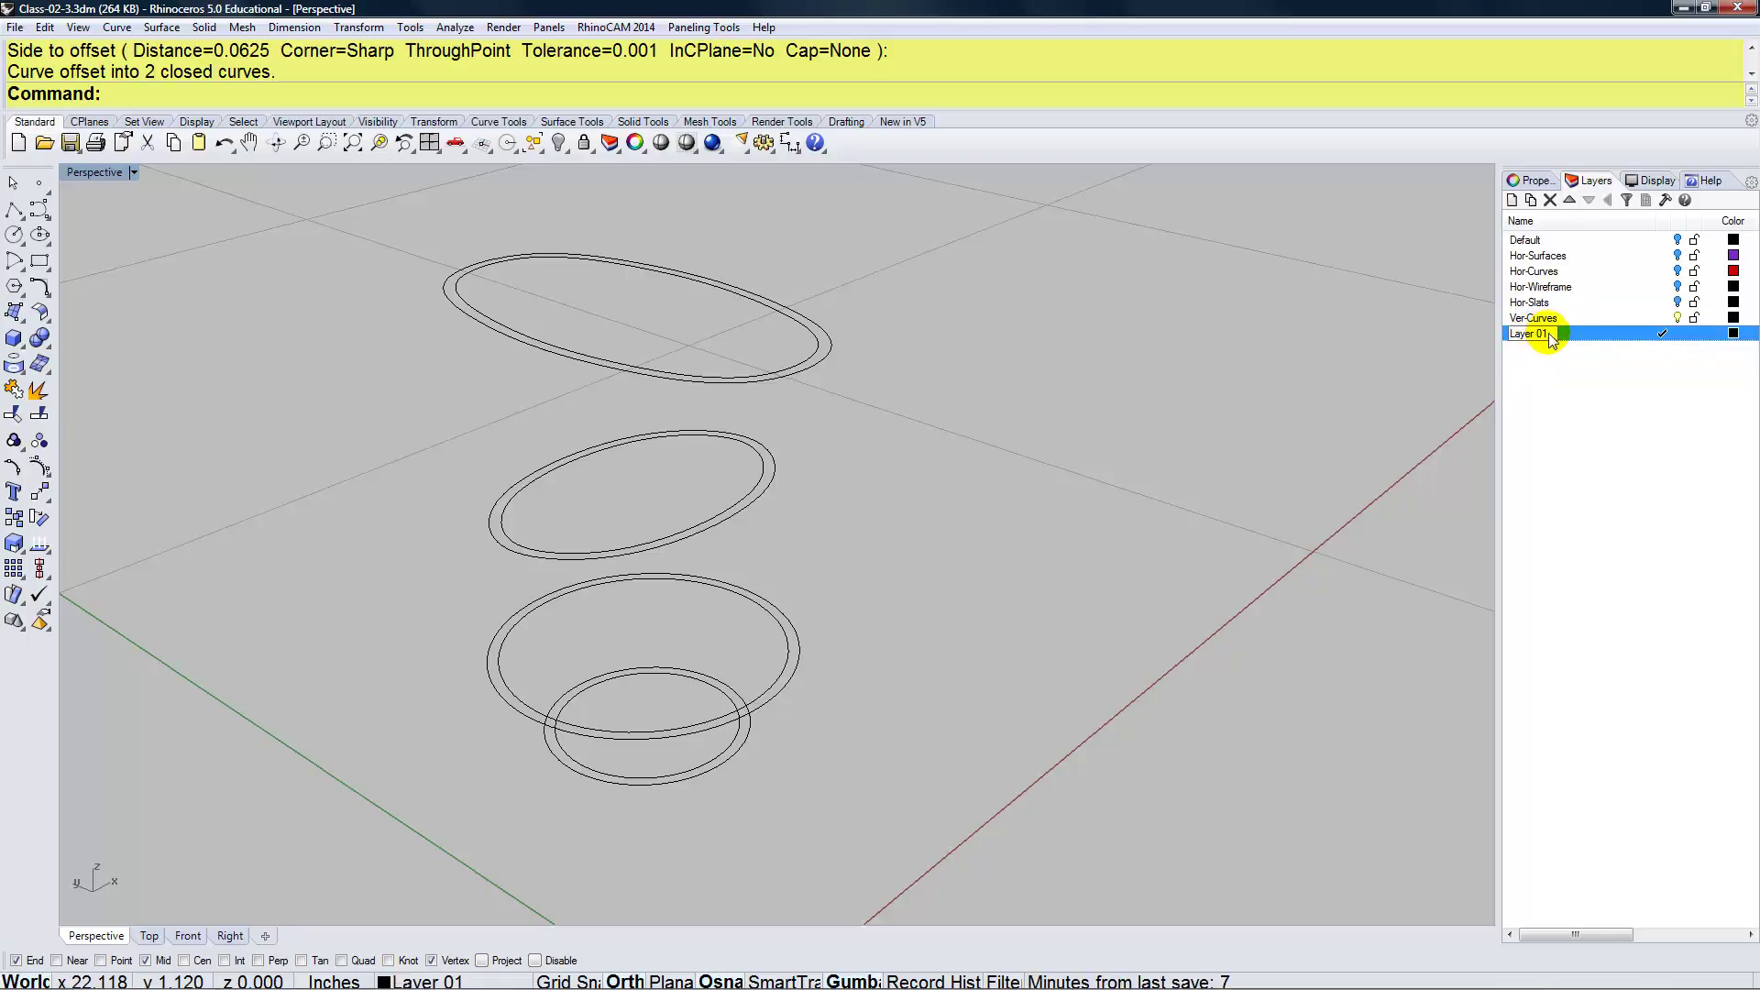
{"action": "type", "text": "Ve"}
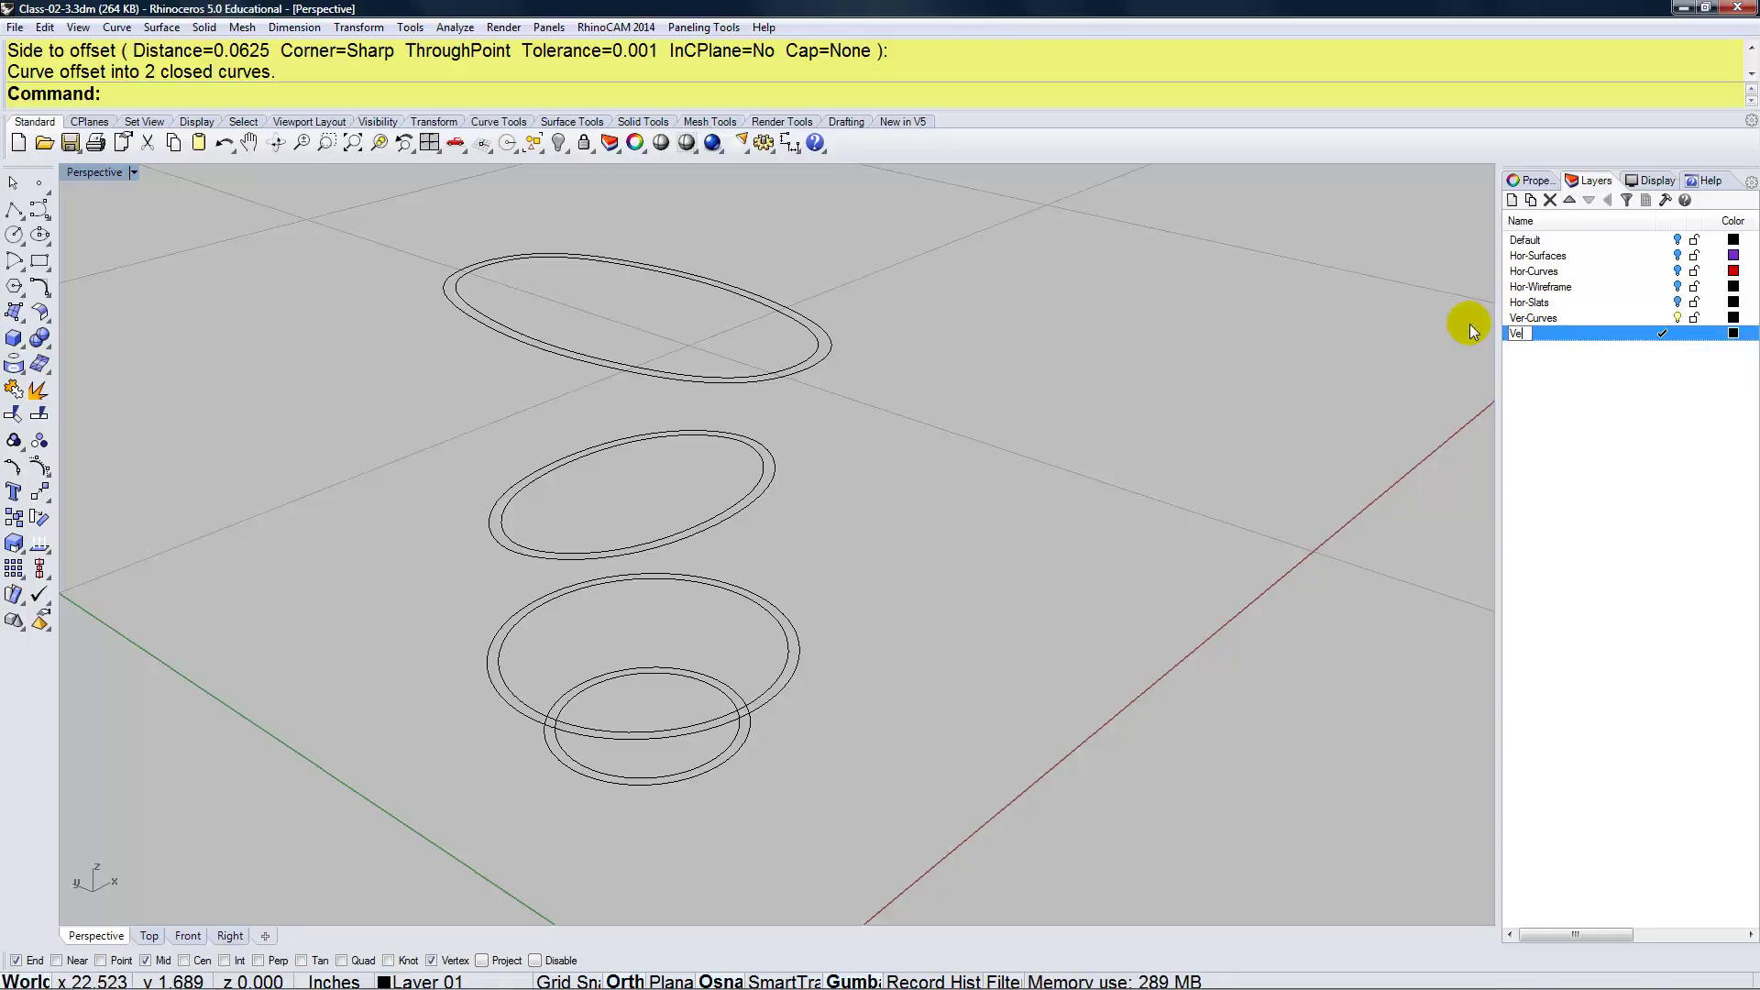
{"action": "type", "text": "r-Surfaces"}
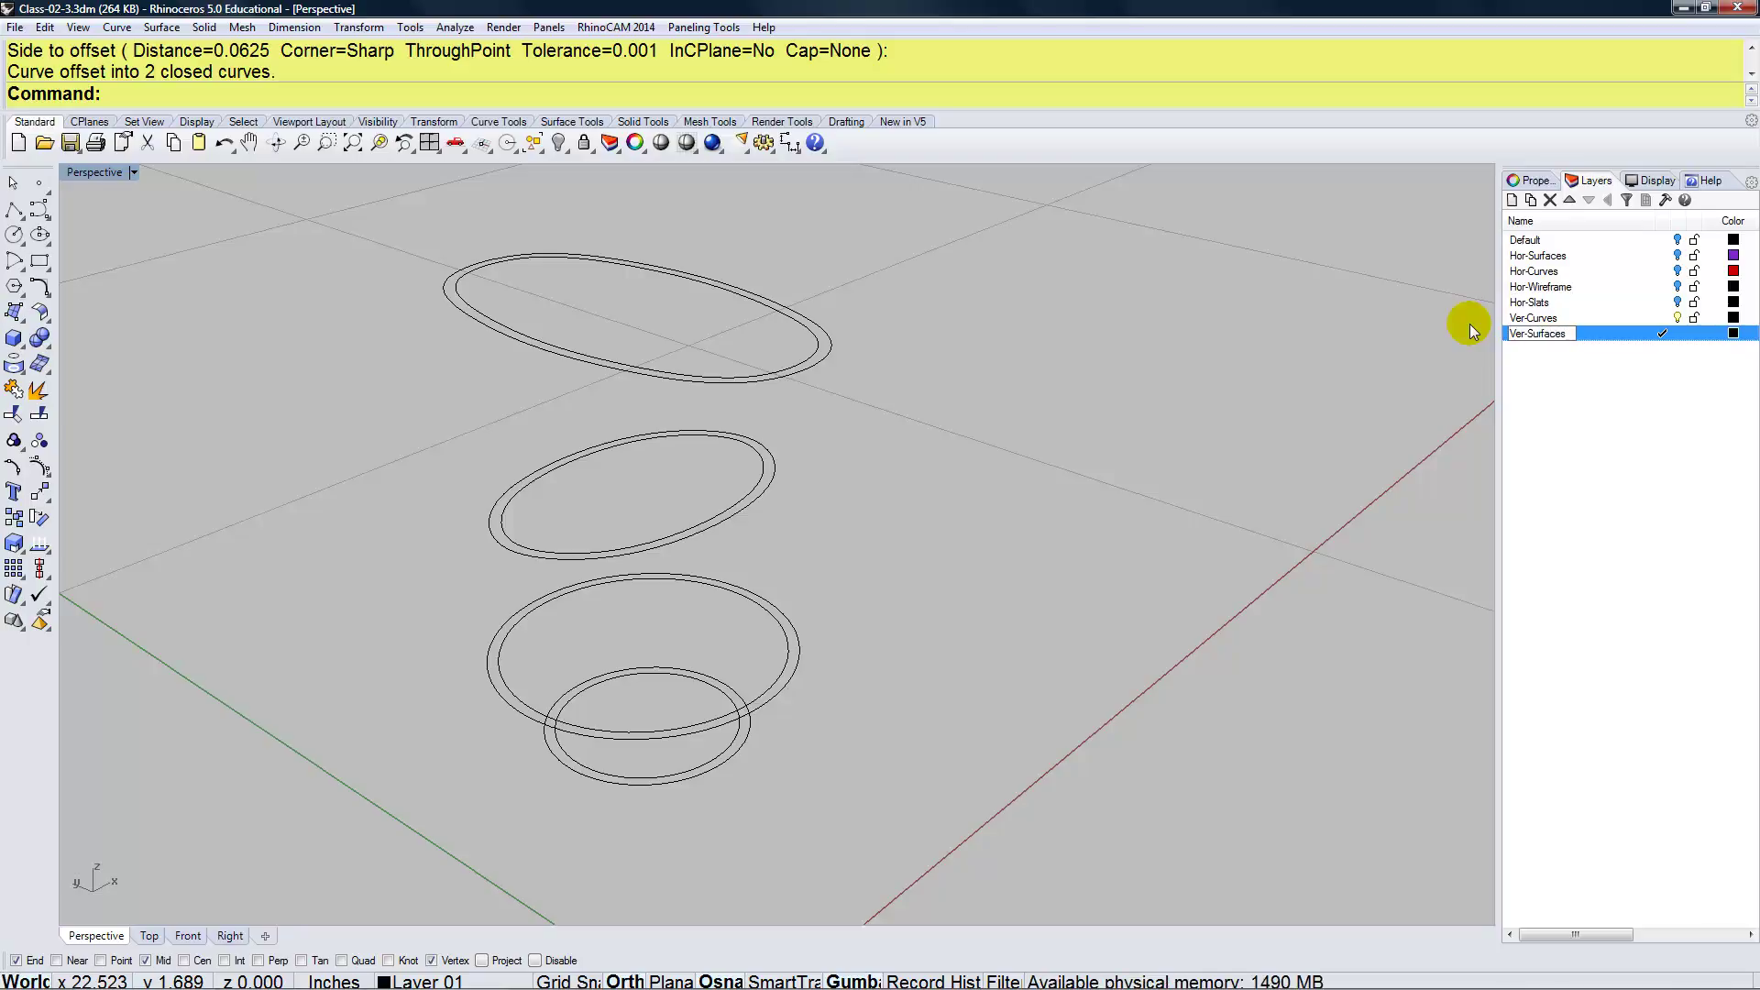
{"action": "left_click", "coordinate": [1612, 413]}
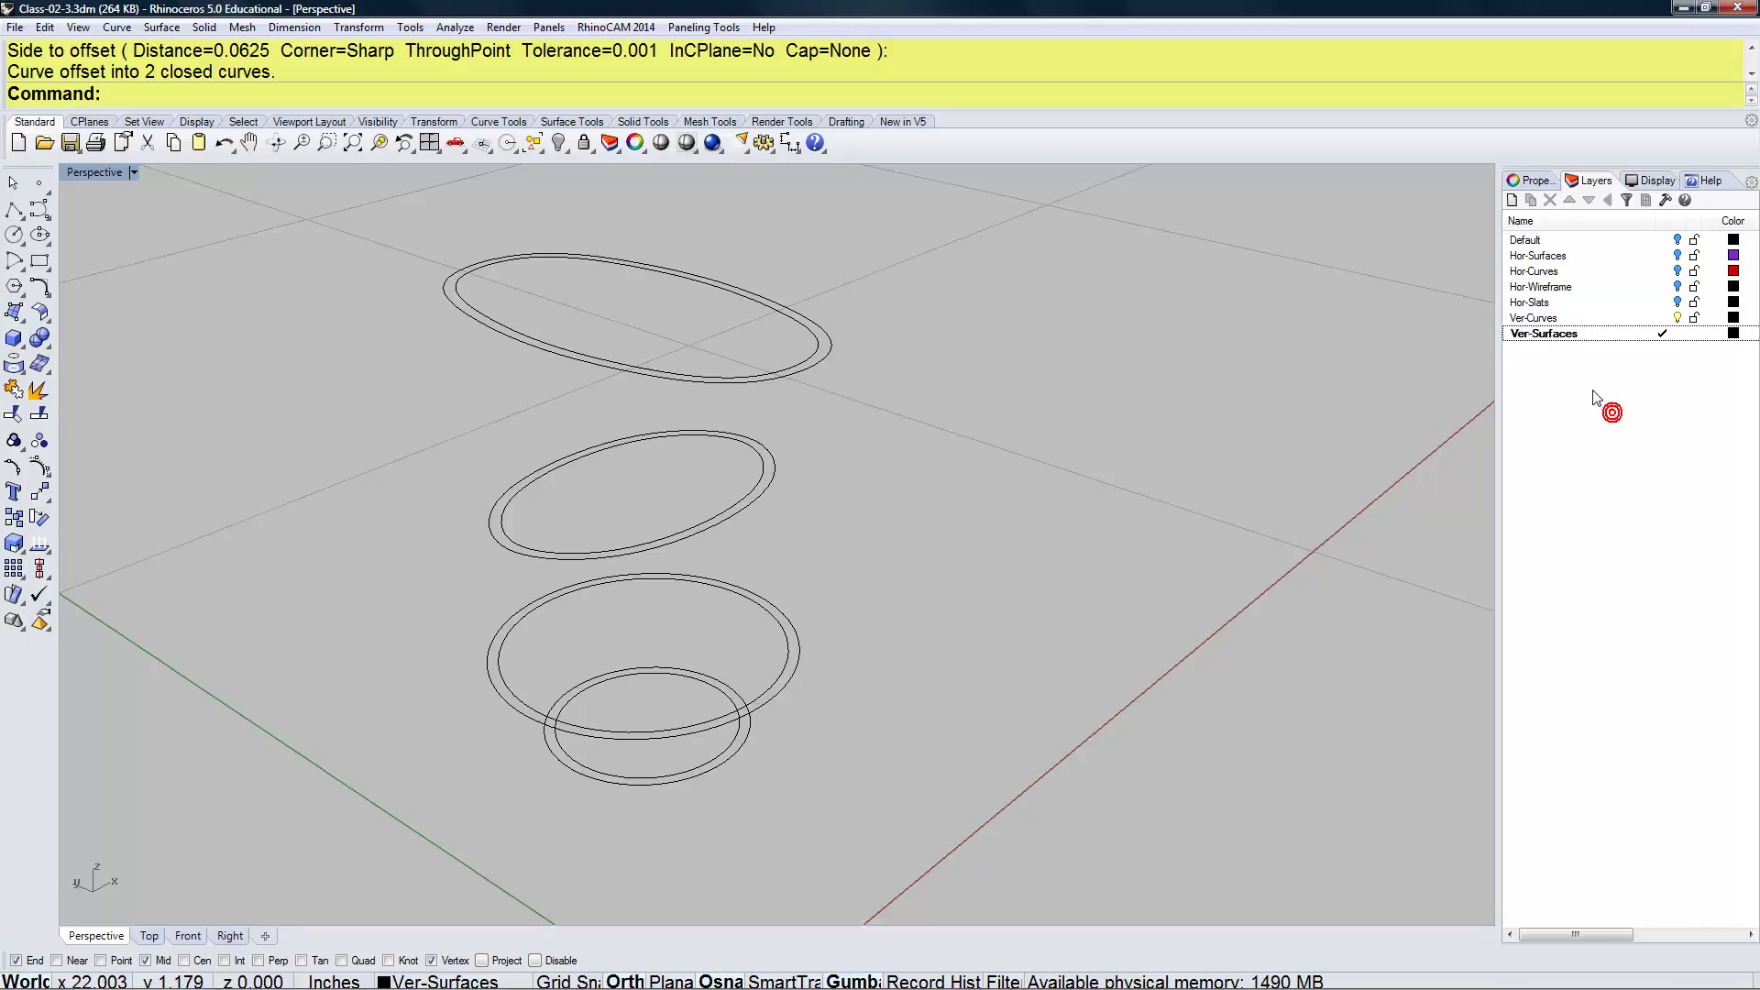
Select the inner curve of each of the four offset ring pairs, from the base up to the top
{"action": "left_click", "coordinate": [730, 736]}
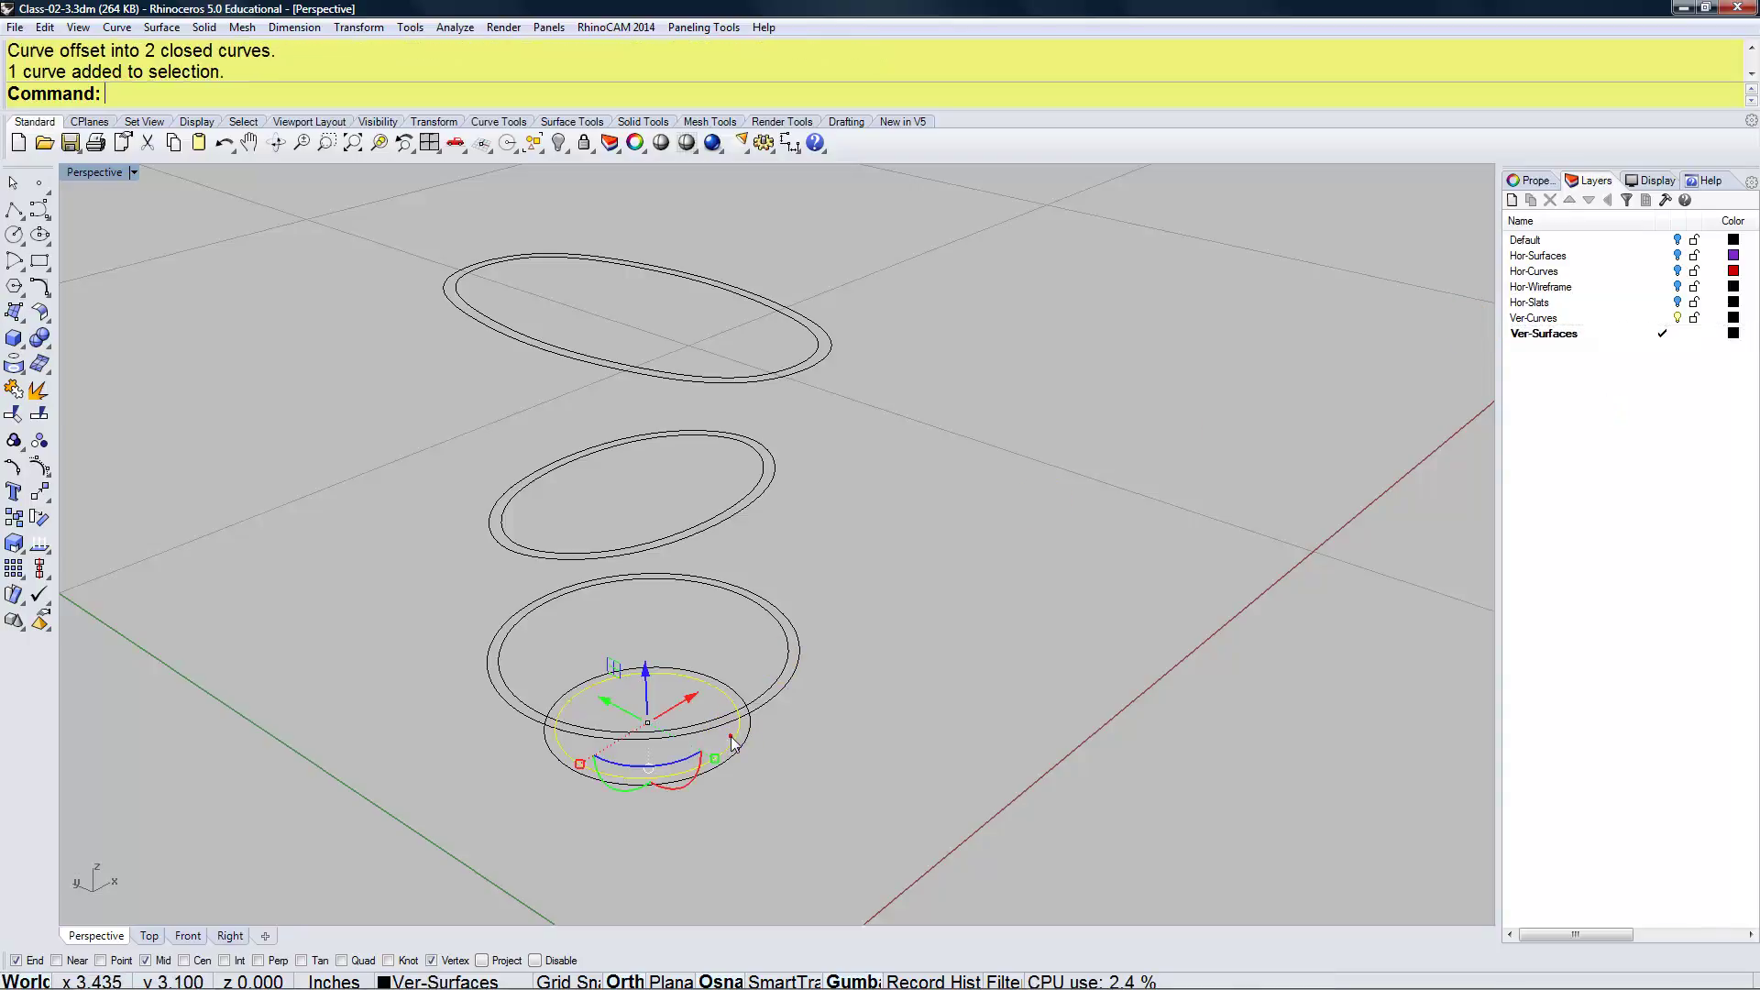
{"action": "left_click", "coordinate": [781, 663]}
{"action": "left_click", "coordinate": [757, 472]}
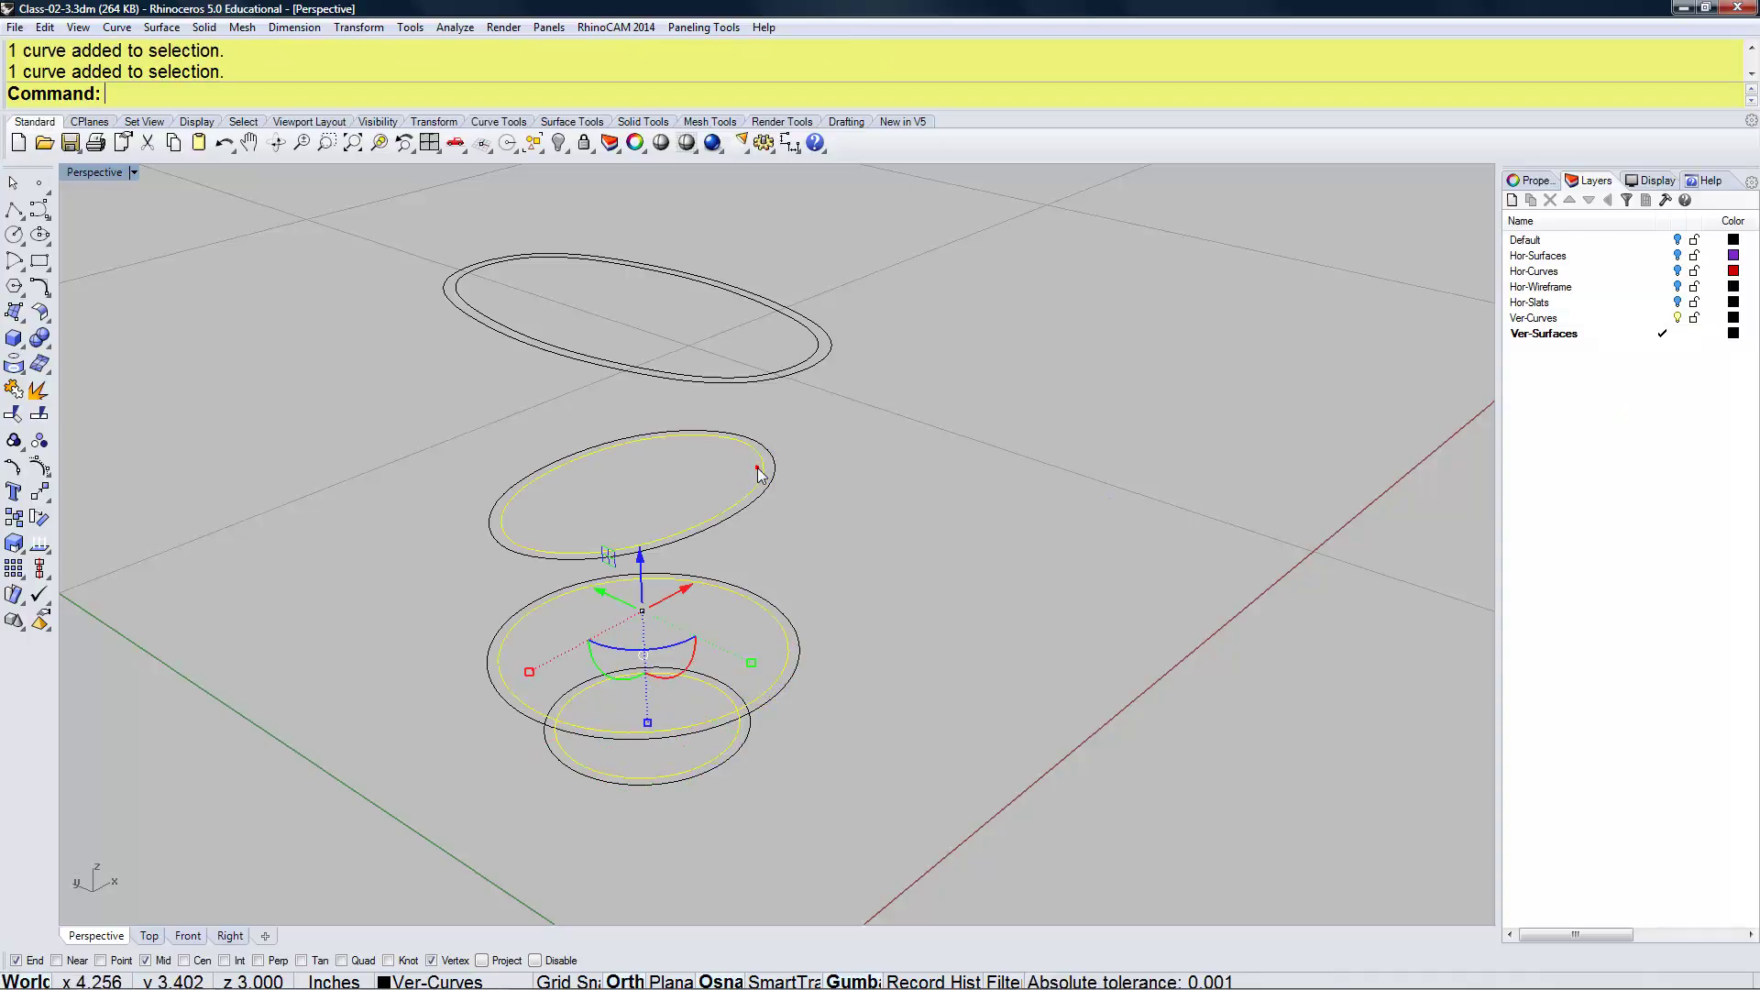
{"action": "left_click", "coordinate": [771, 373]}
{"action": "type", "text": "Loft"}
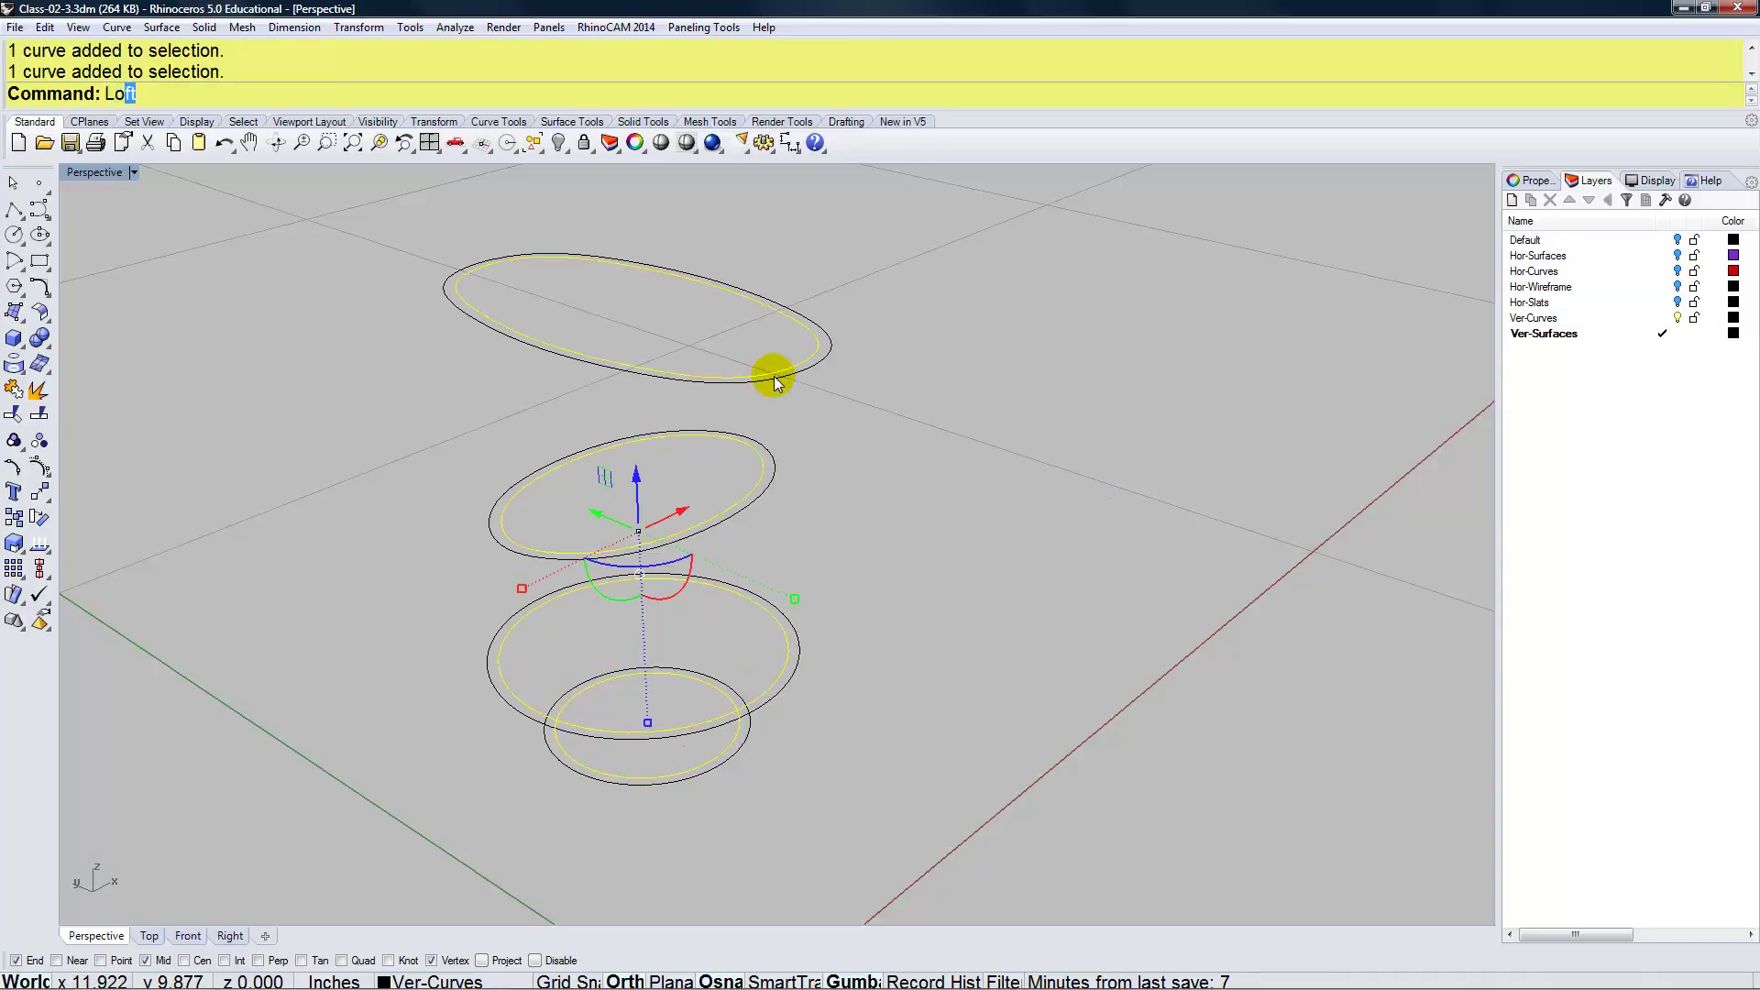
{"action": "key", "text": "Return"}
{"action": "key", "text": "Return"}
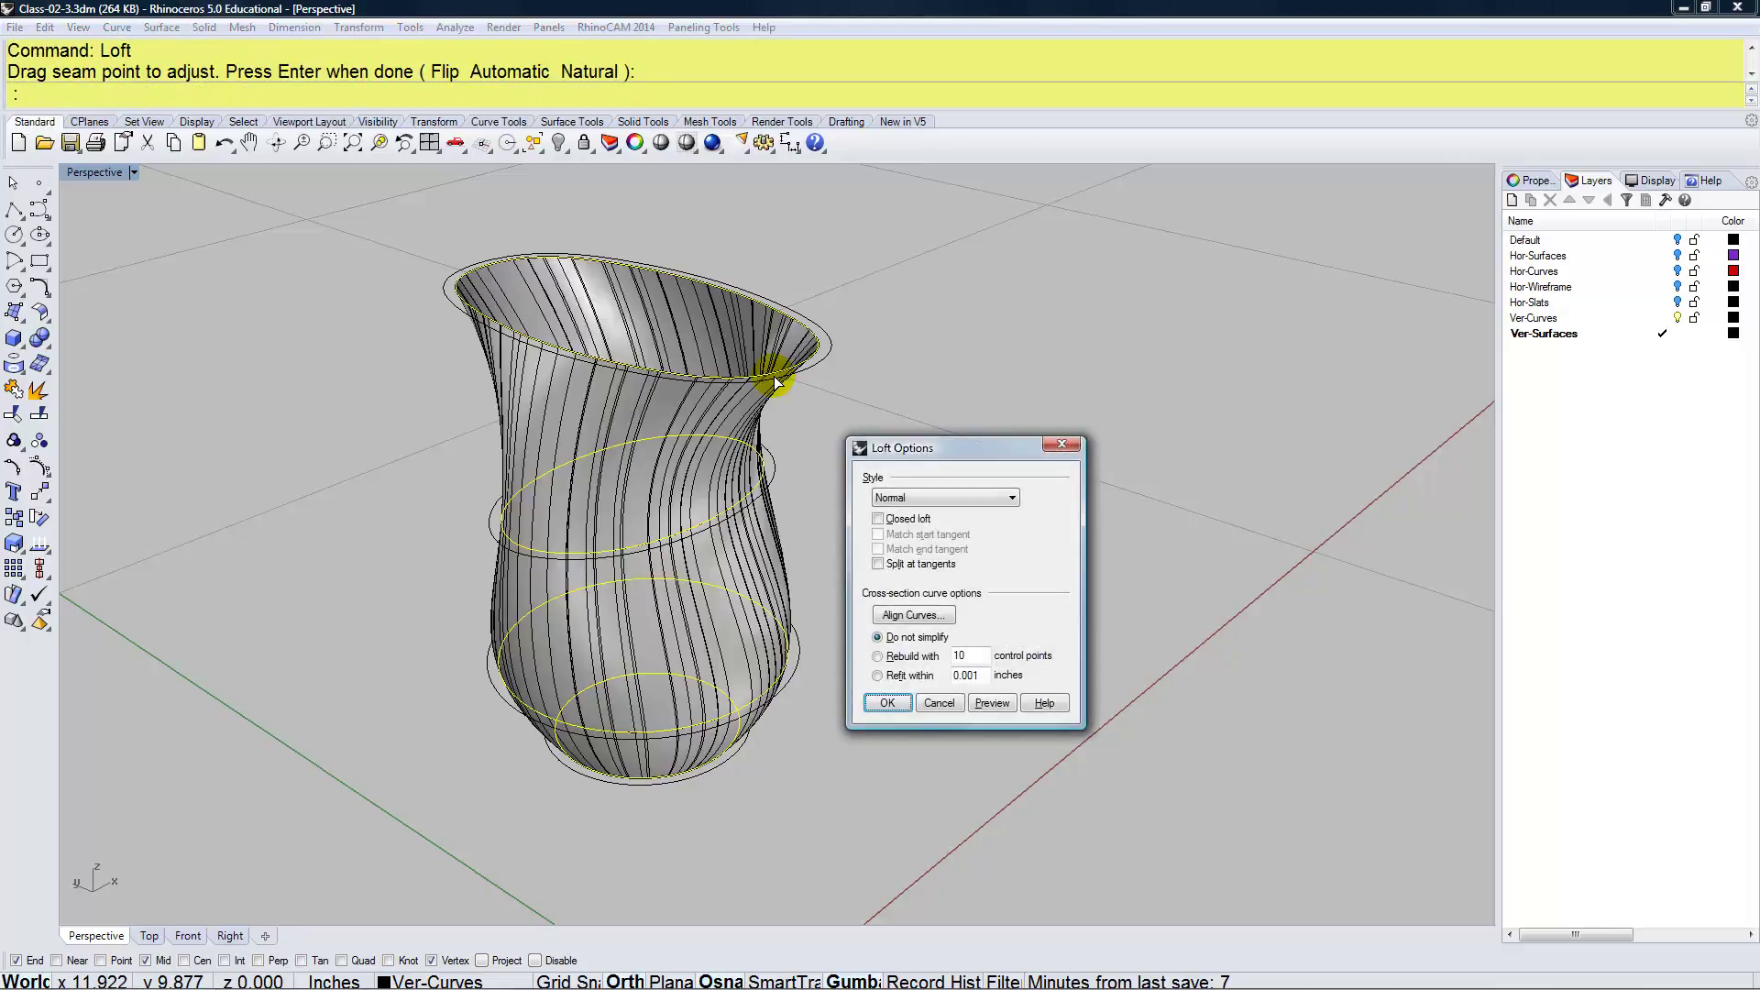
{"action": "left_click", "coordinate": [940, 703]}
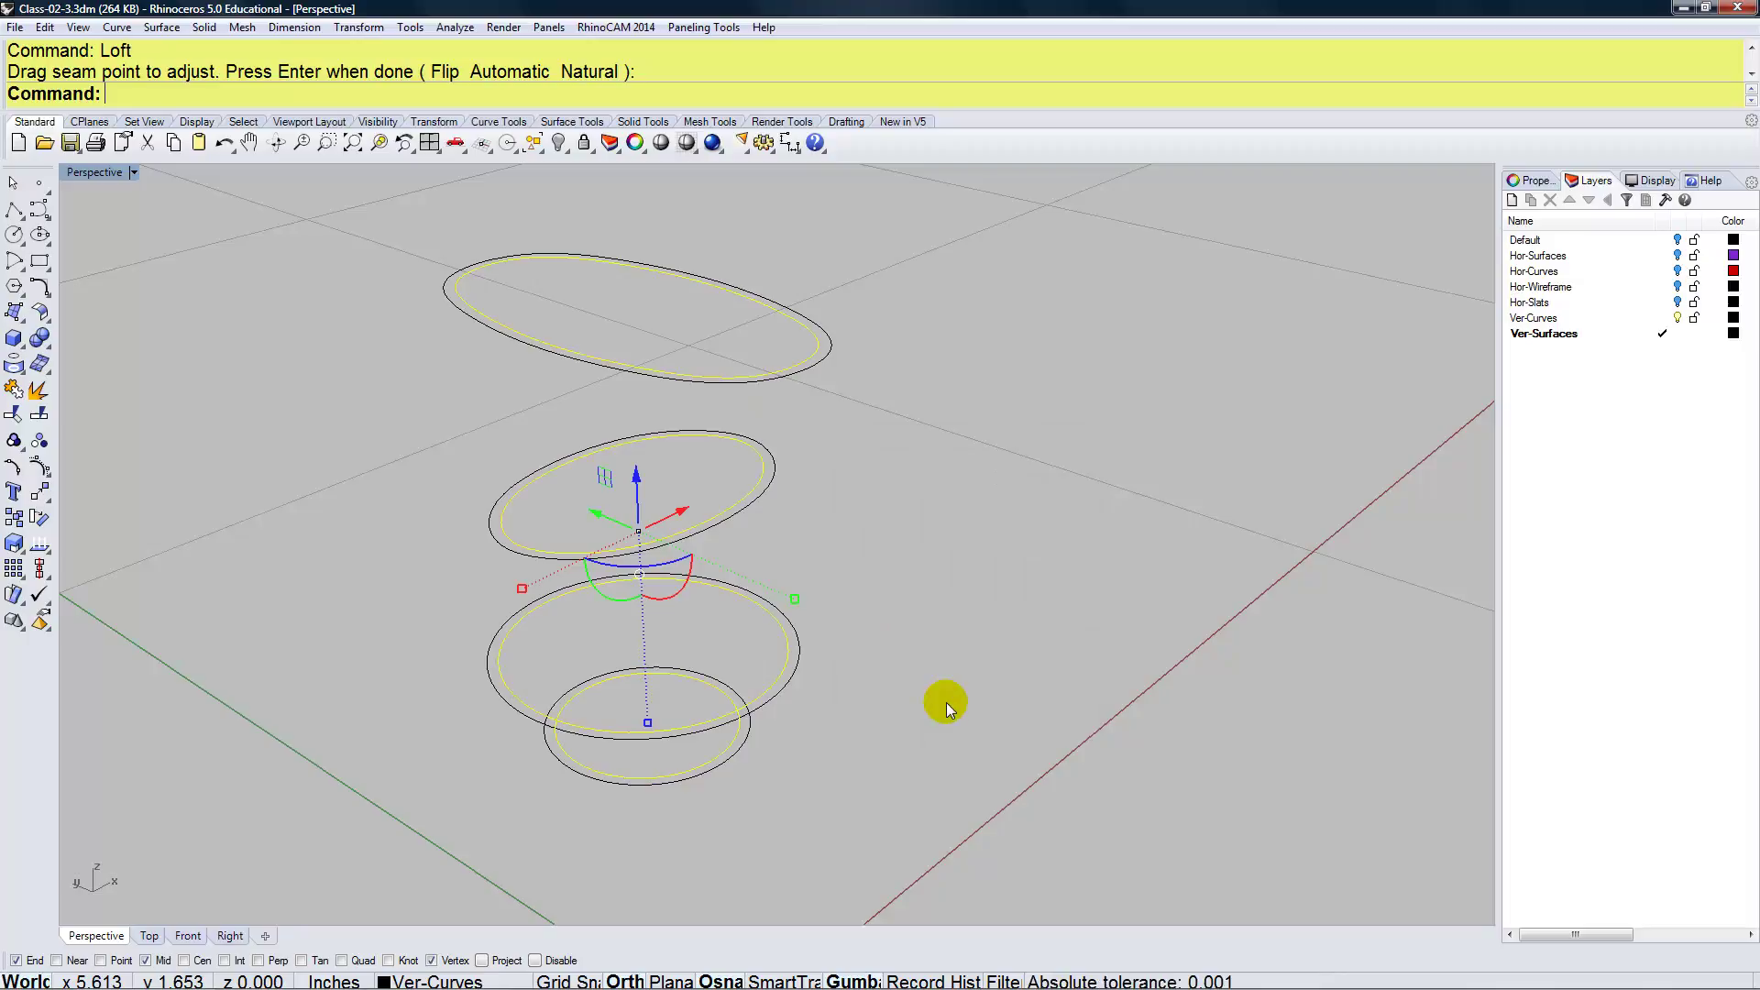
Rebuild the four selected inner ring curves with a point count of 10 and degree 3, deleting the input curves
{"action": "type", "text": "Rebuild"}
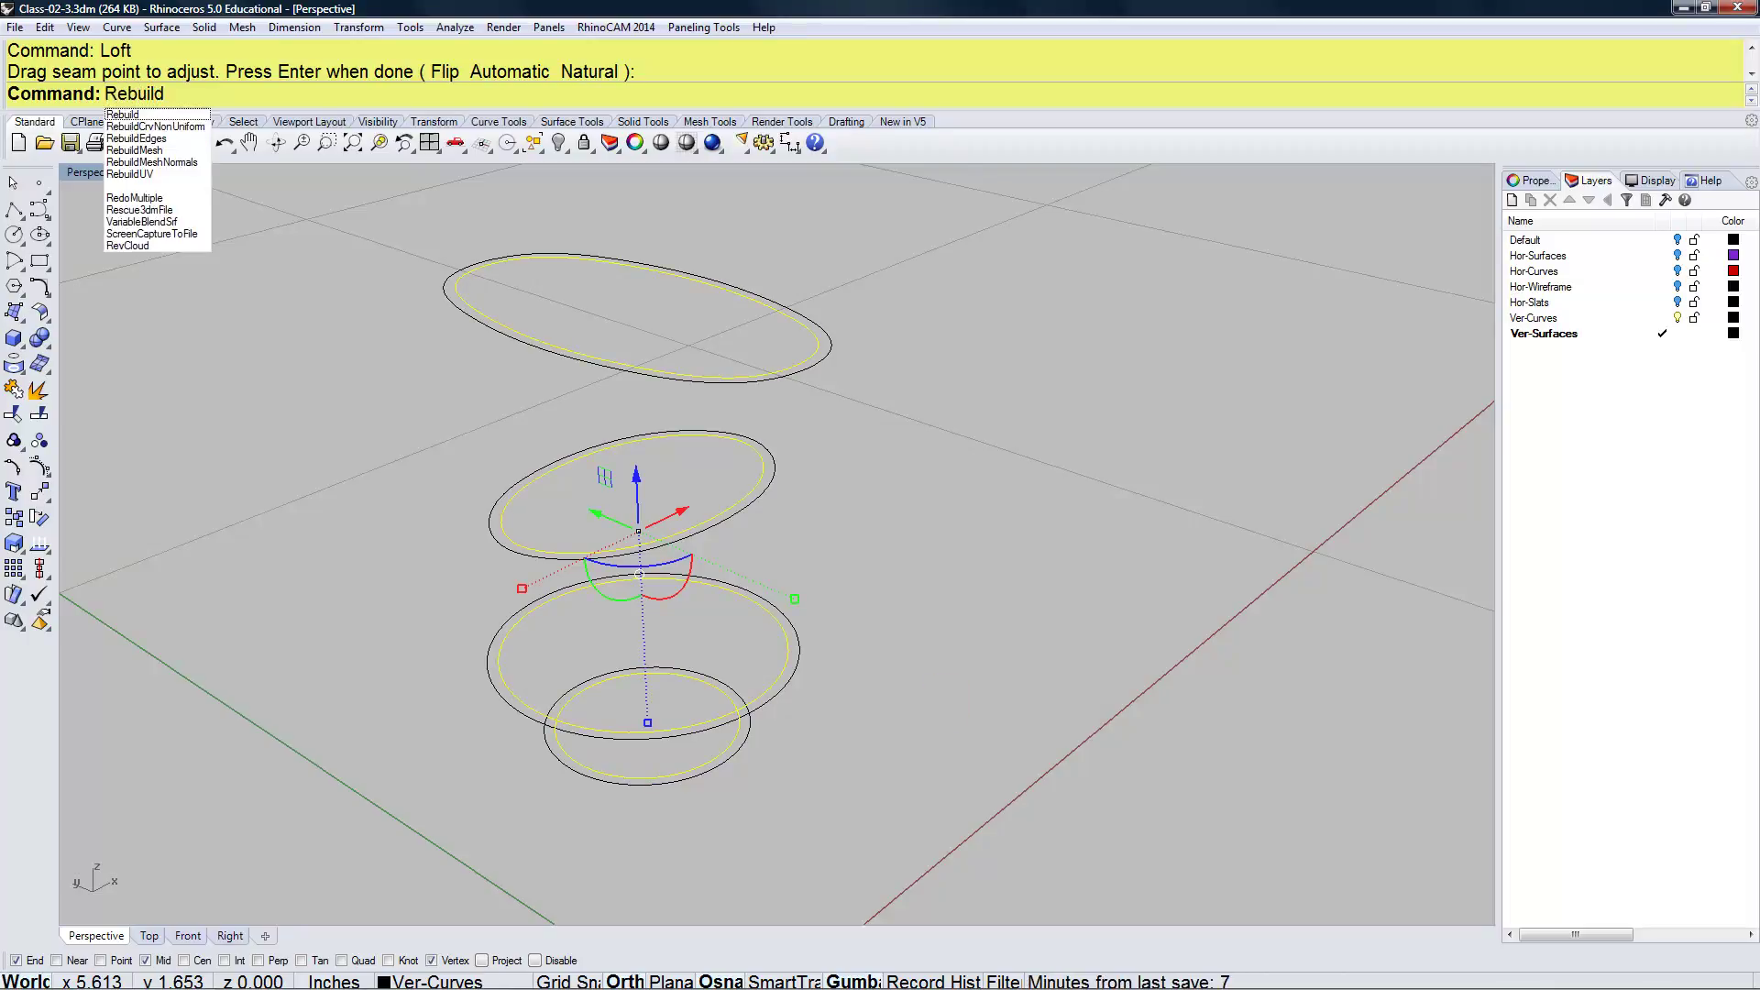
{"action": "key", "text": "Return"}
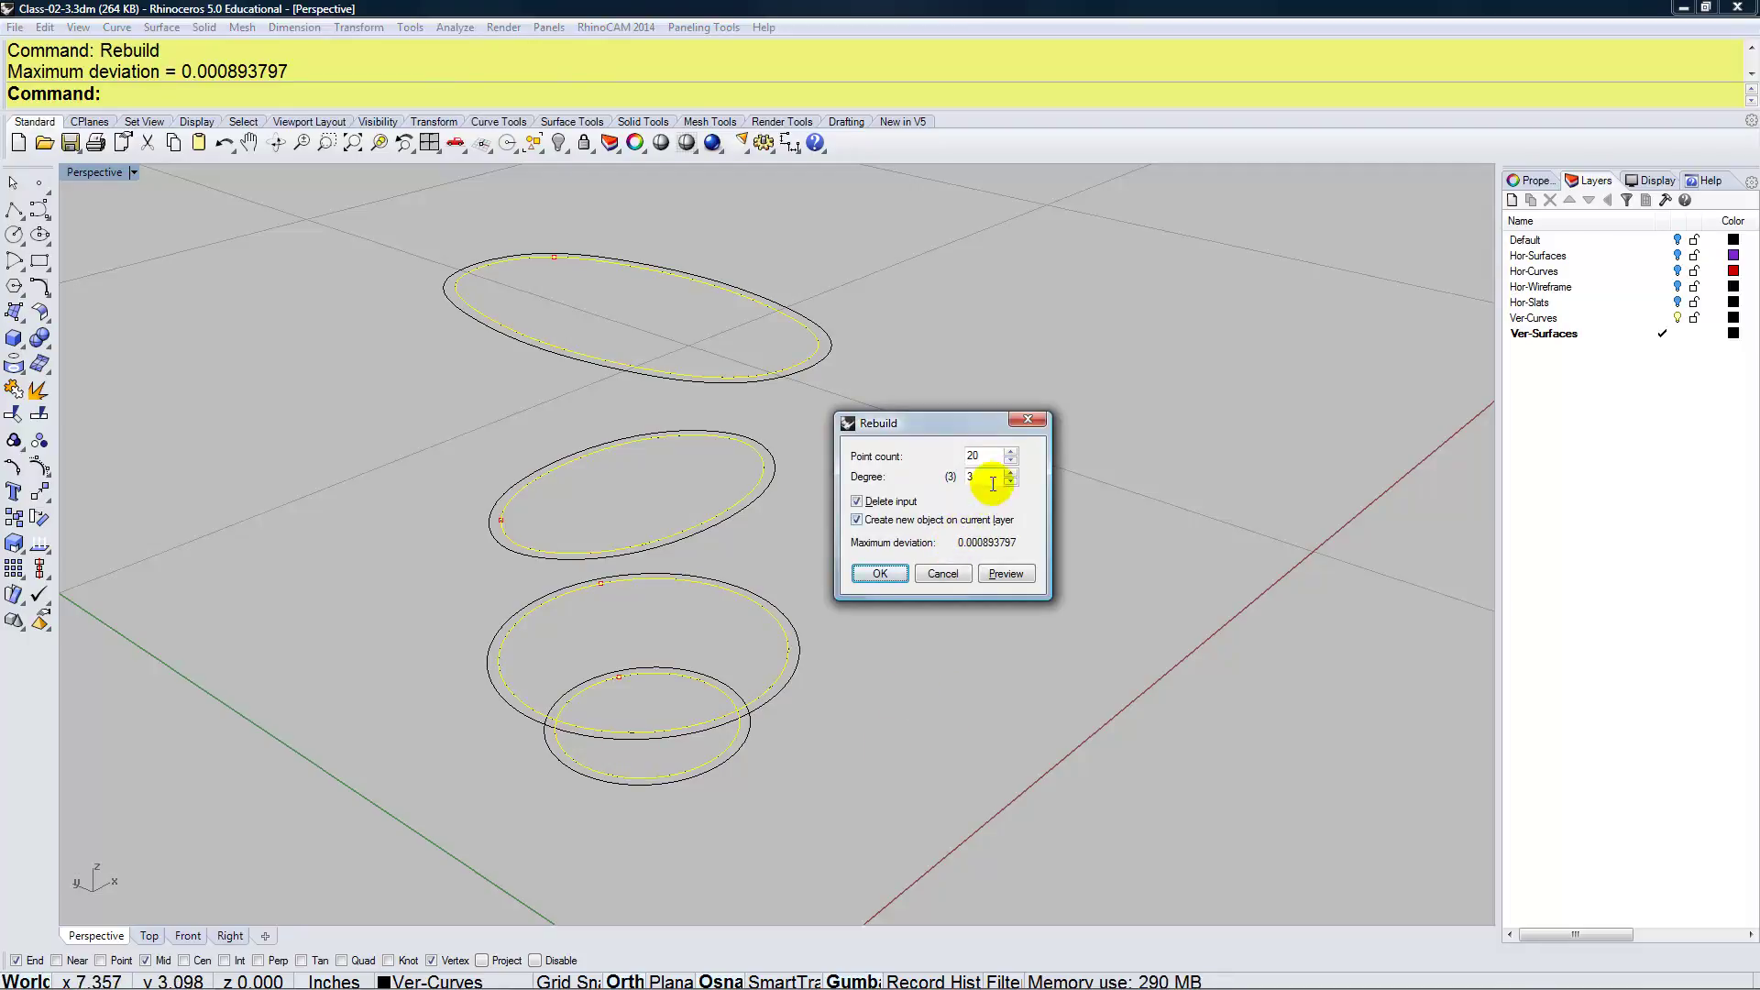
{"action": "double_click", "coordinate": [987, 455]}
{"action": "type", "text": "10"}
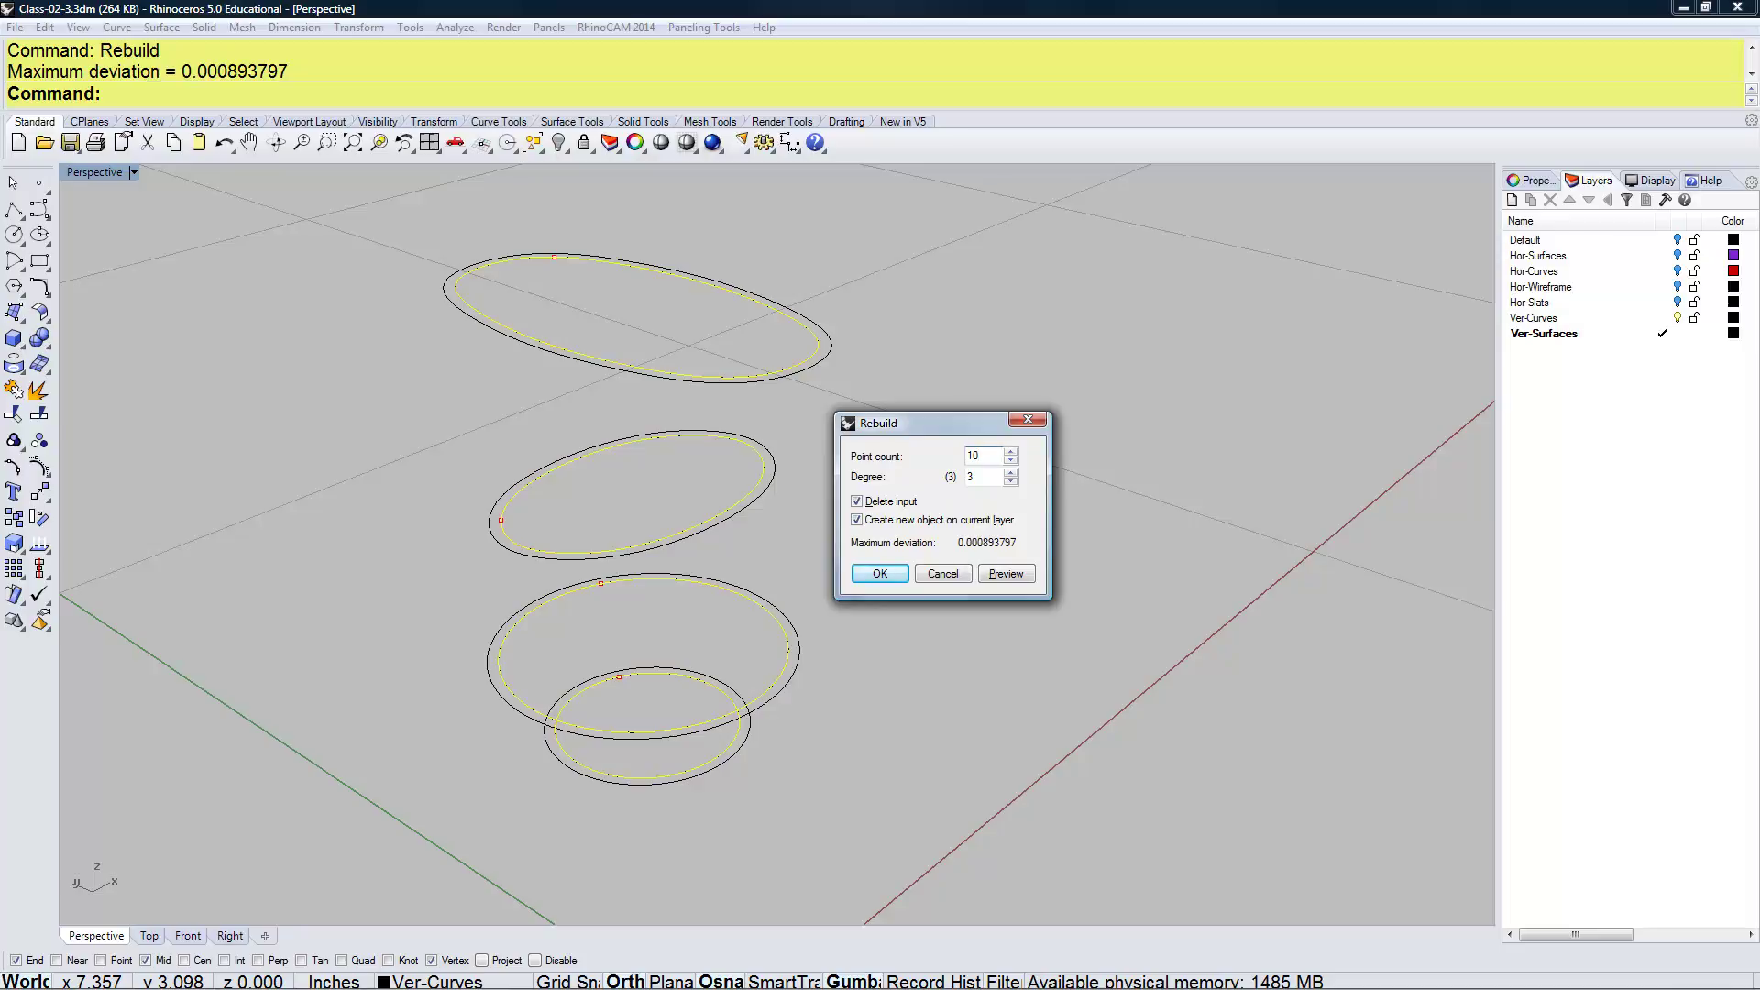
{"action": "left_click", "coordinate": [999, 574]}
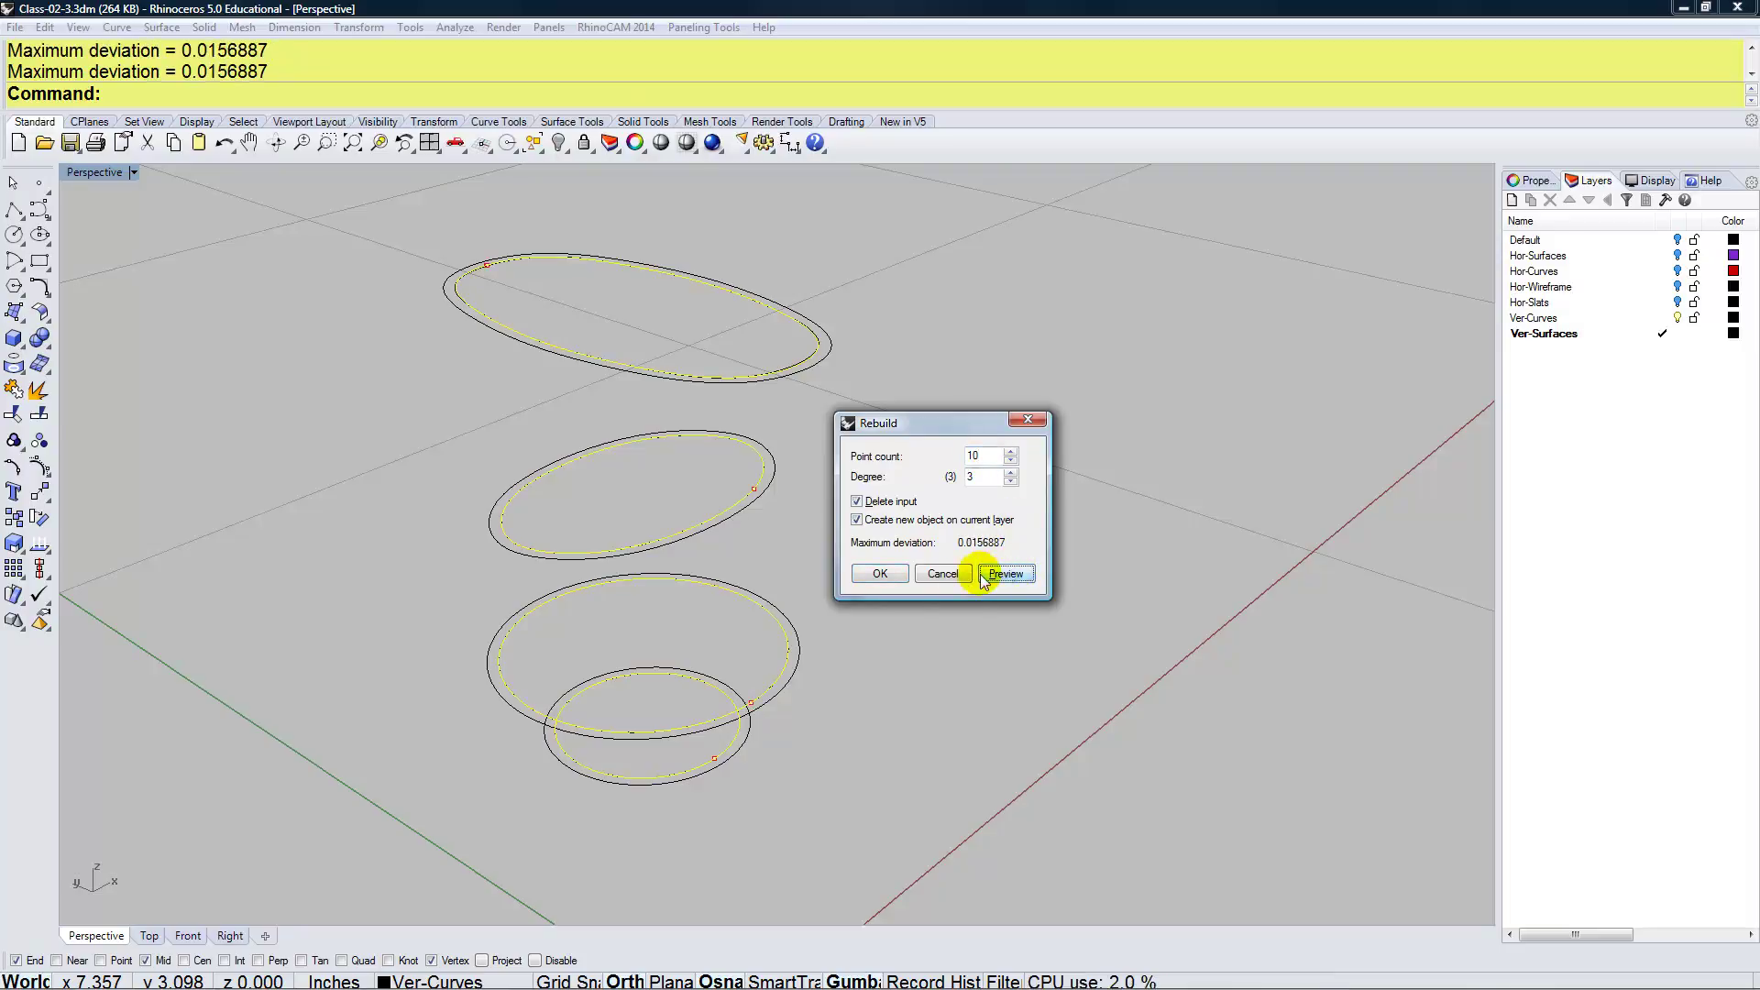
{"action": "left_click", "coordinate": [880, 574]}
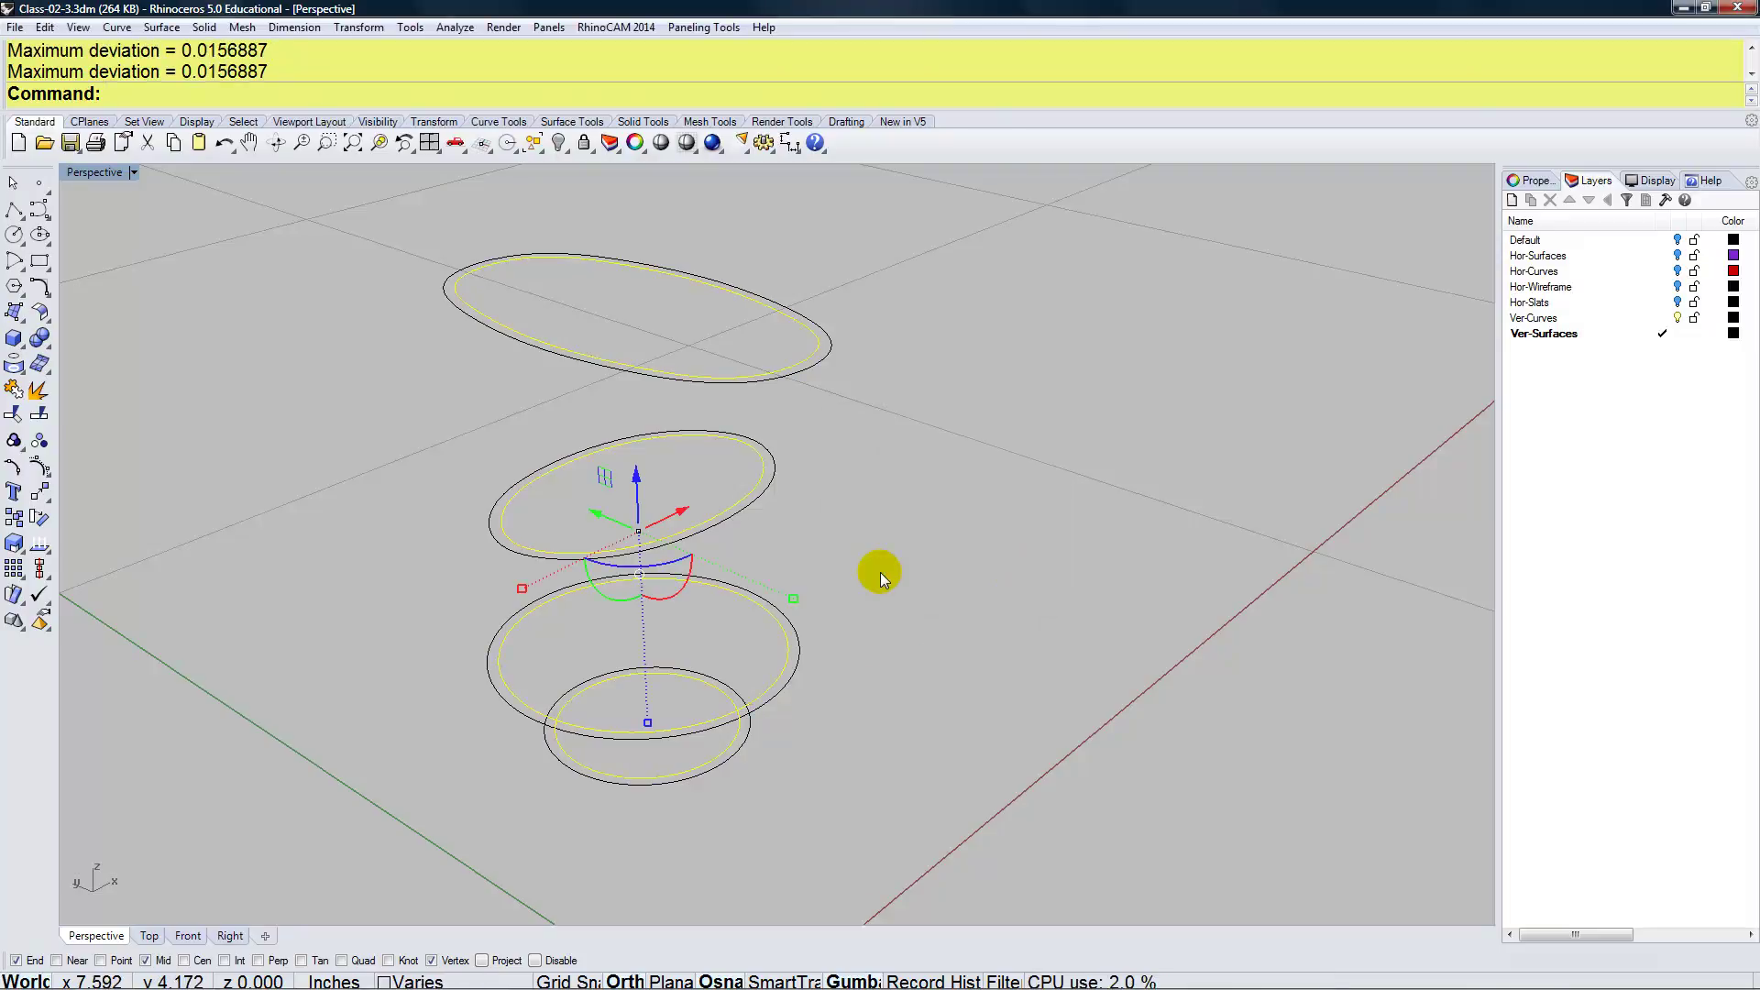
Loft a Normal-style surface through the four rebuilt inner rings without simplifying the cross-section curves
{"action": "type", "text": "loft"}
{"action": "key", "text": "Return"}
{"action": "key", "text": "Return"}
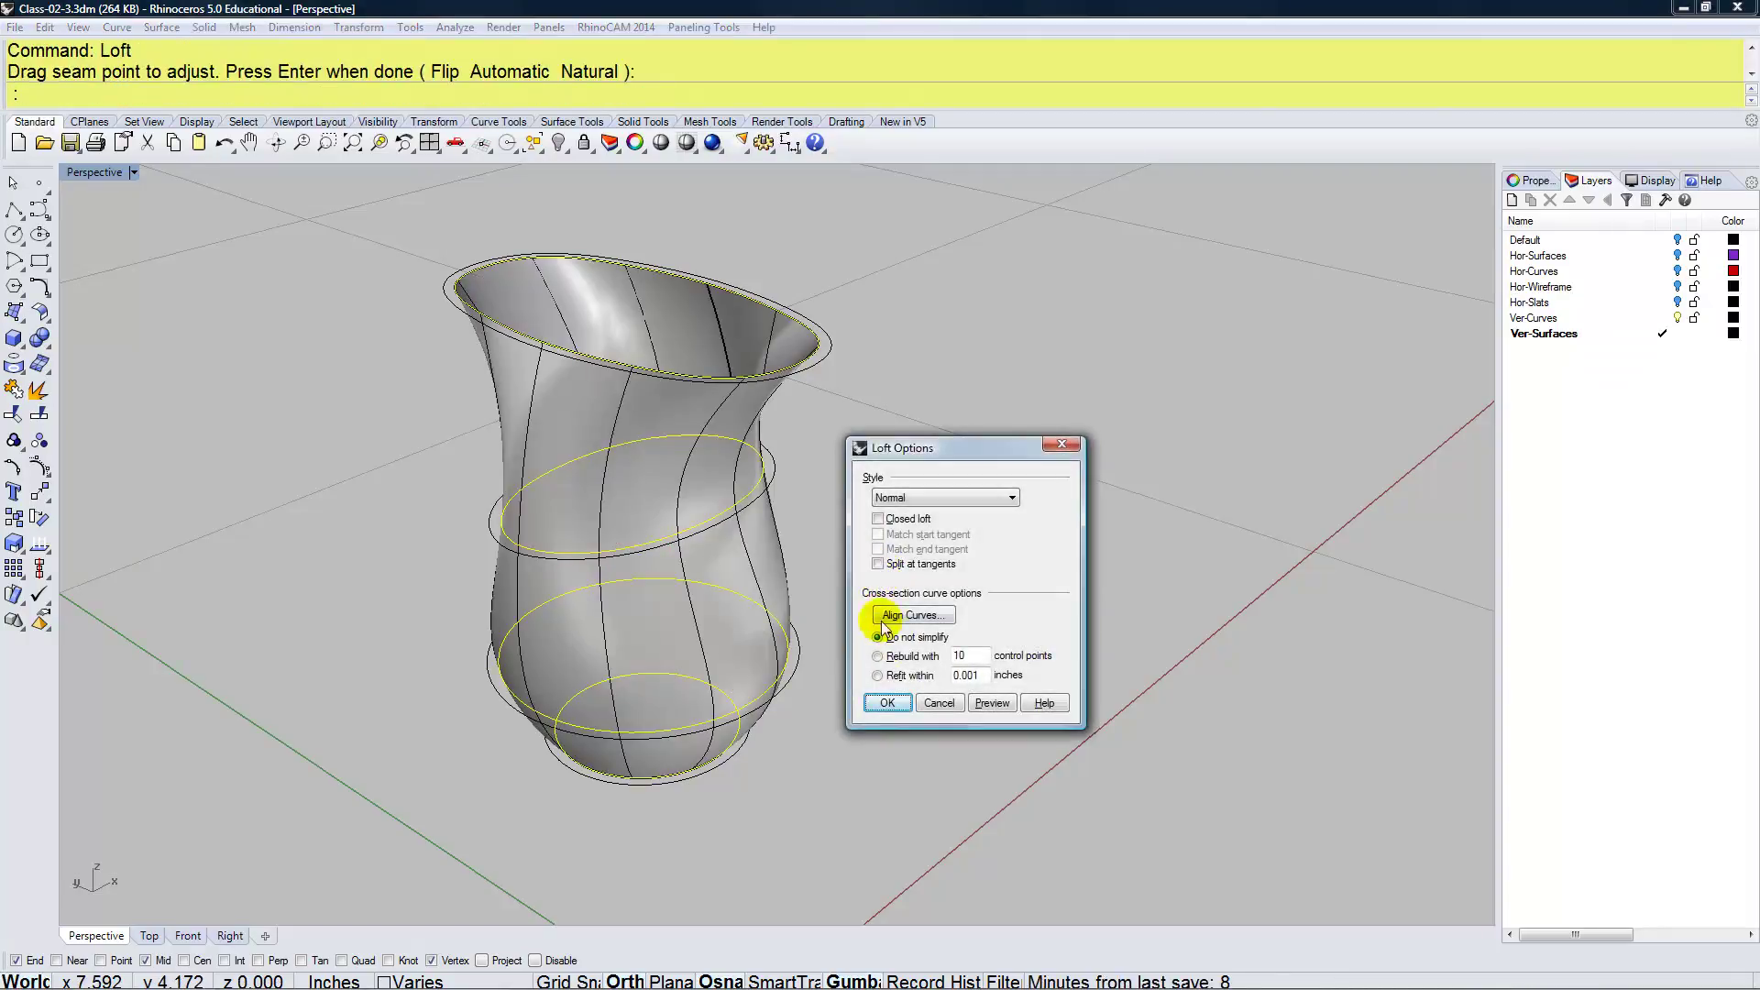
{"action": "left_click", "coordinate": [887, 702]}
{"action": "left_click", "coordinate": [885, 700]}
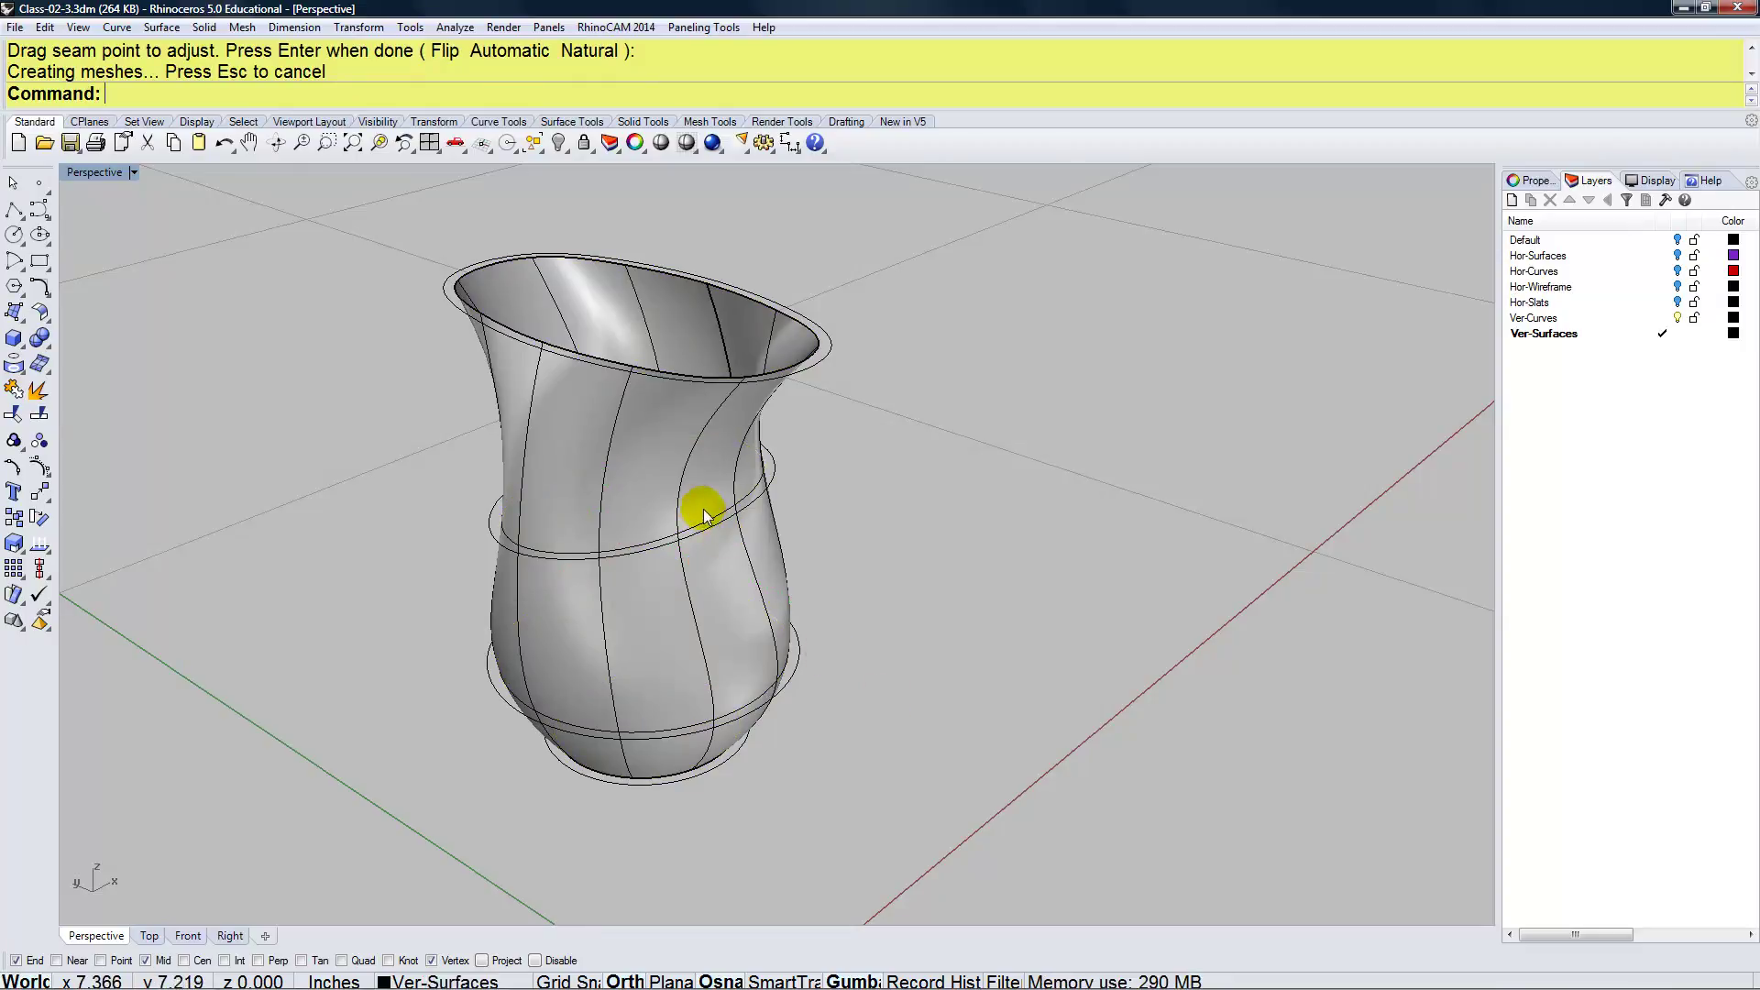
Rebuild the lofted surface with a U point count of 10 and degree 3 in both directions, deleting the input
{"action": "left_click", "coordinate": [679, 481]}
{"action": "type", "text": "Rebuild"}
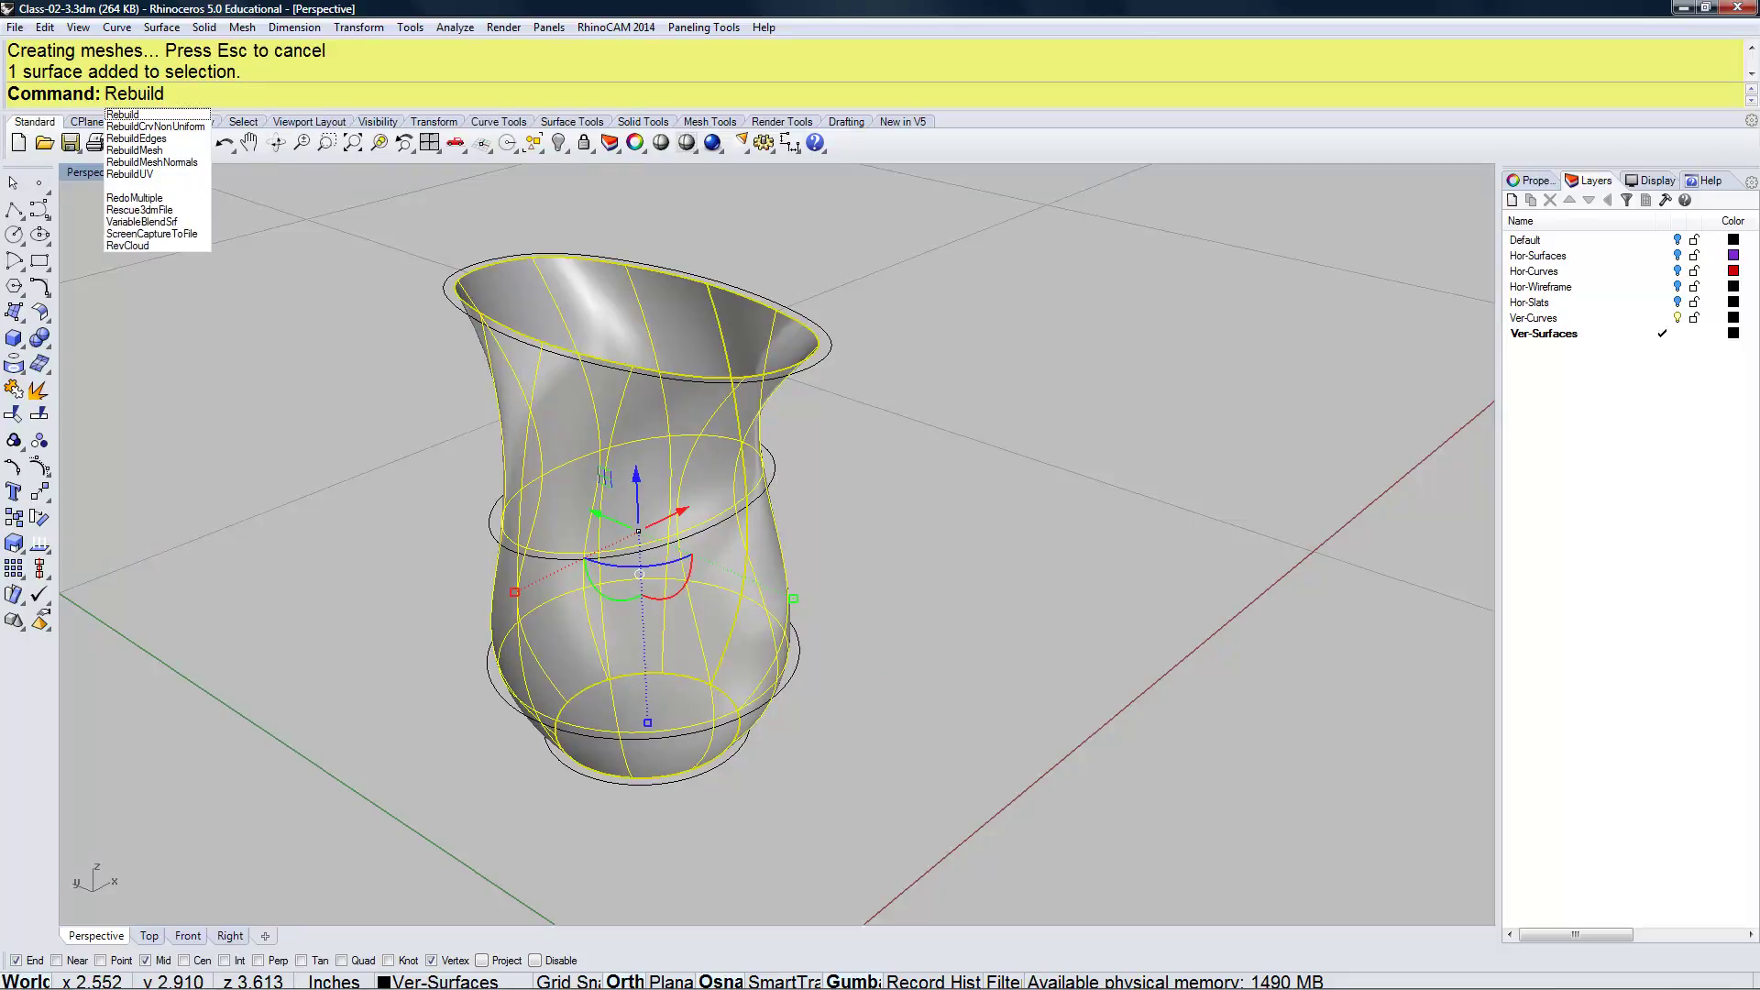
{"action": "key", "text": "Return"}
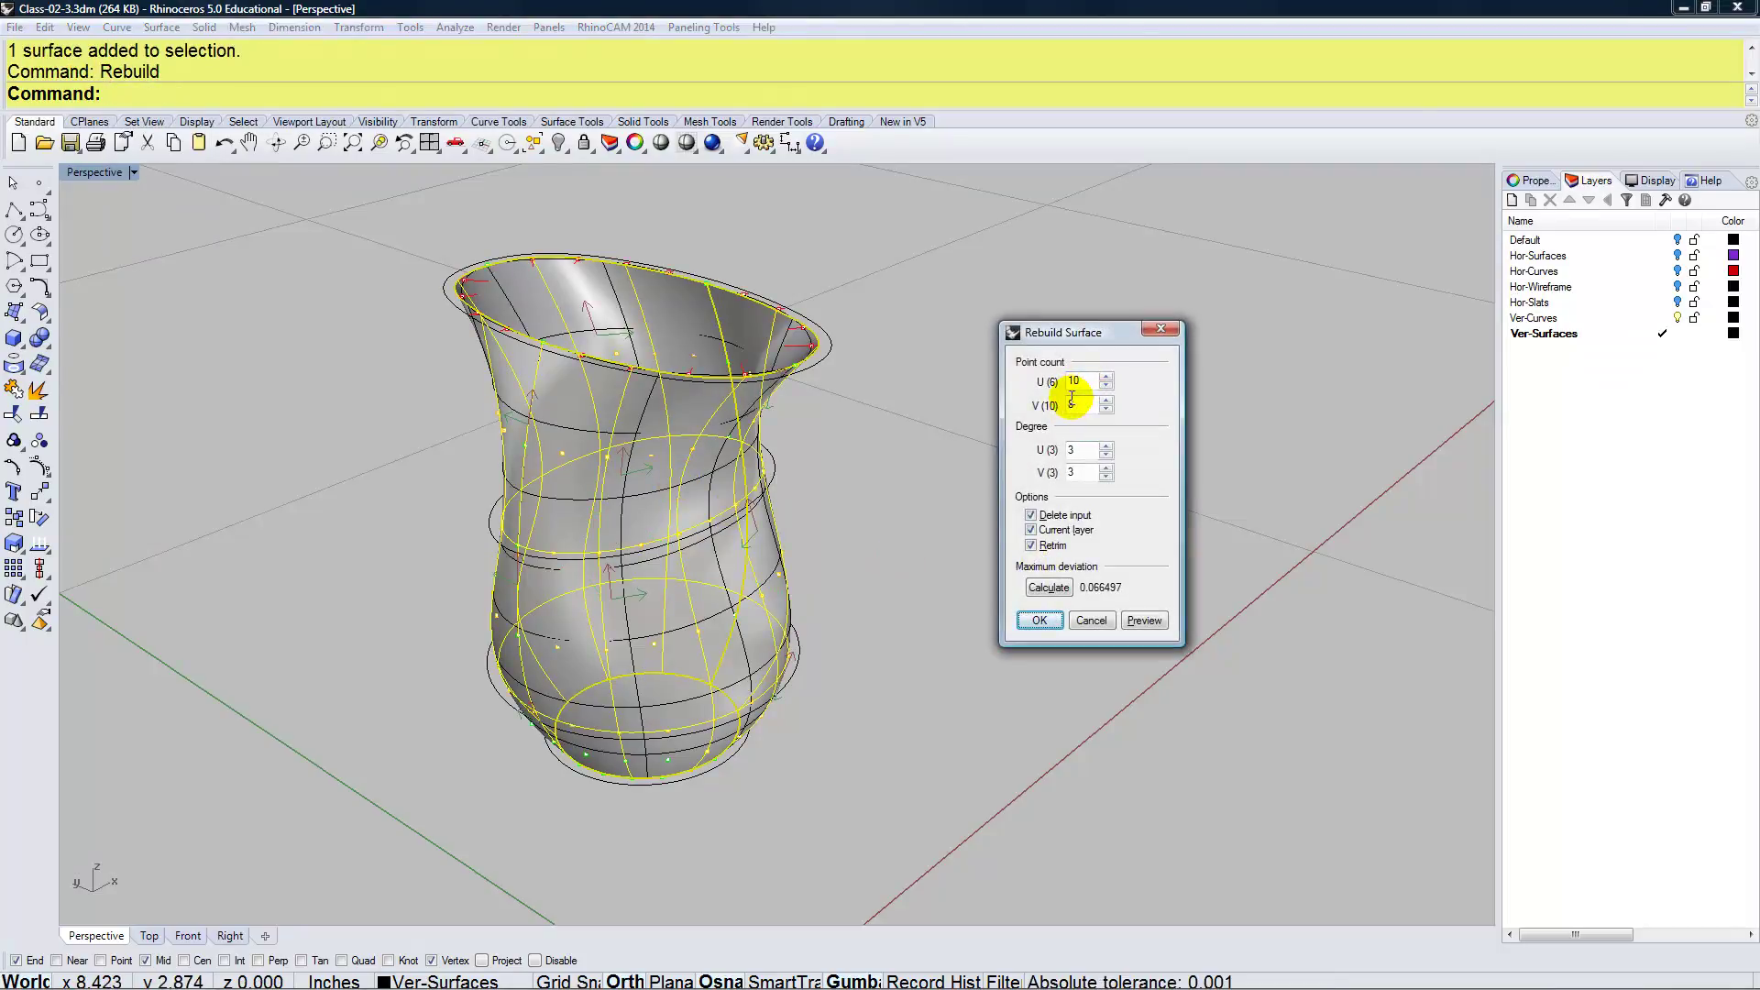
{"action": "left_click", "coordinate": [1036, 622]}
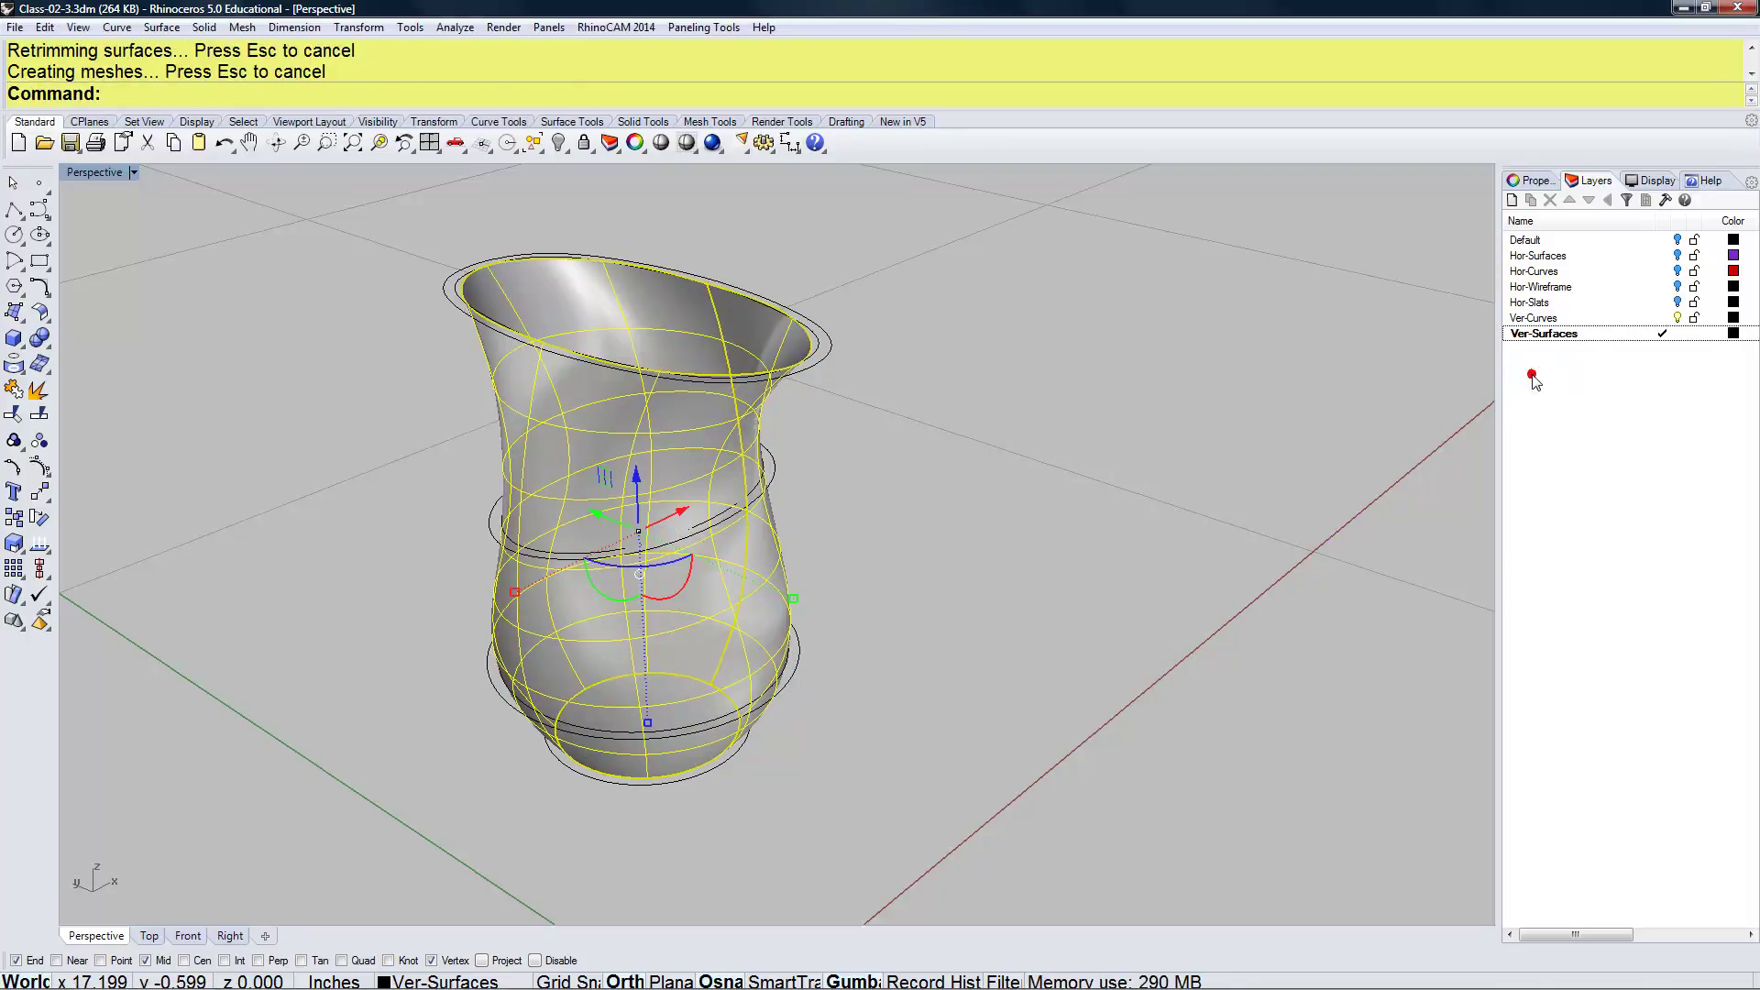
Create a layer named Ver-Wireframe beneath Ver-Surfaces and make it current
{"action": "left_click", "coordinate": [1513, 200]}
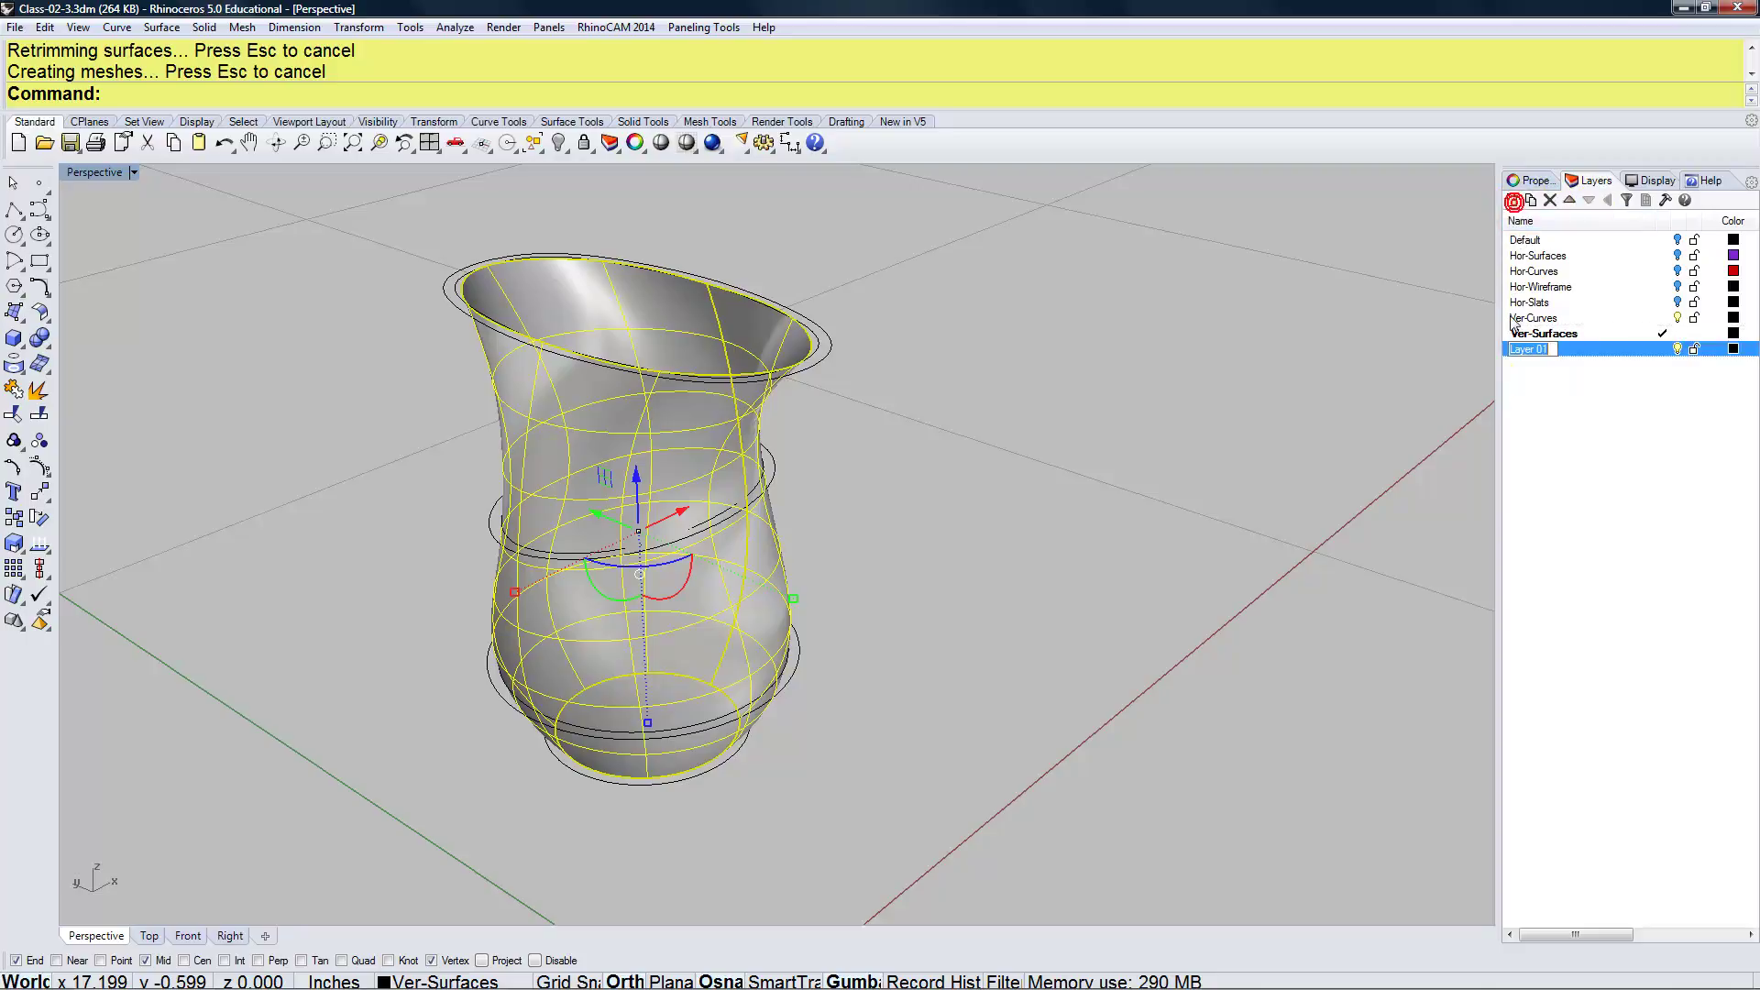
{"action": "type", "text": "Ver"}
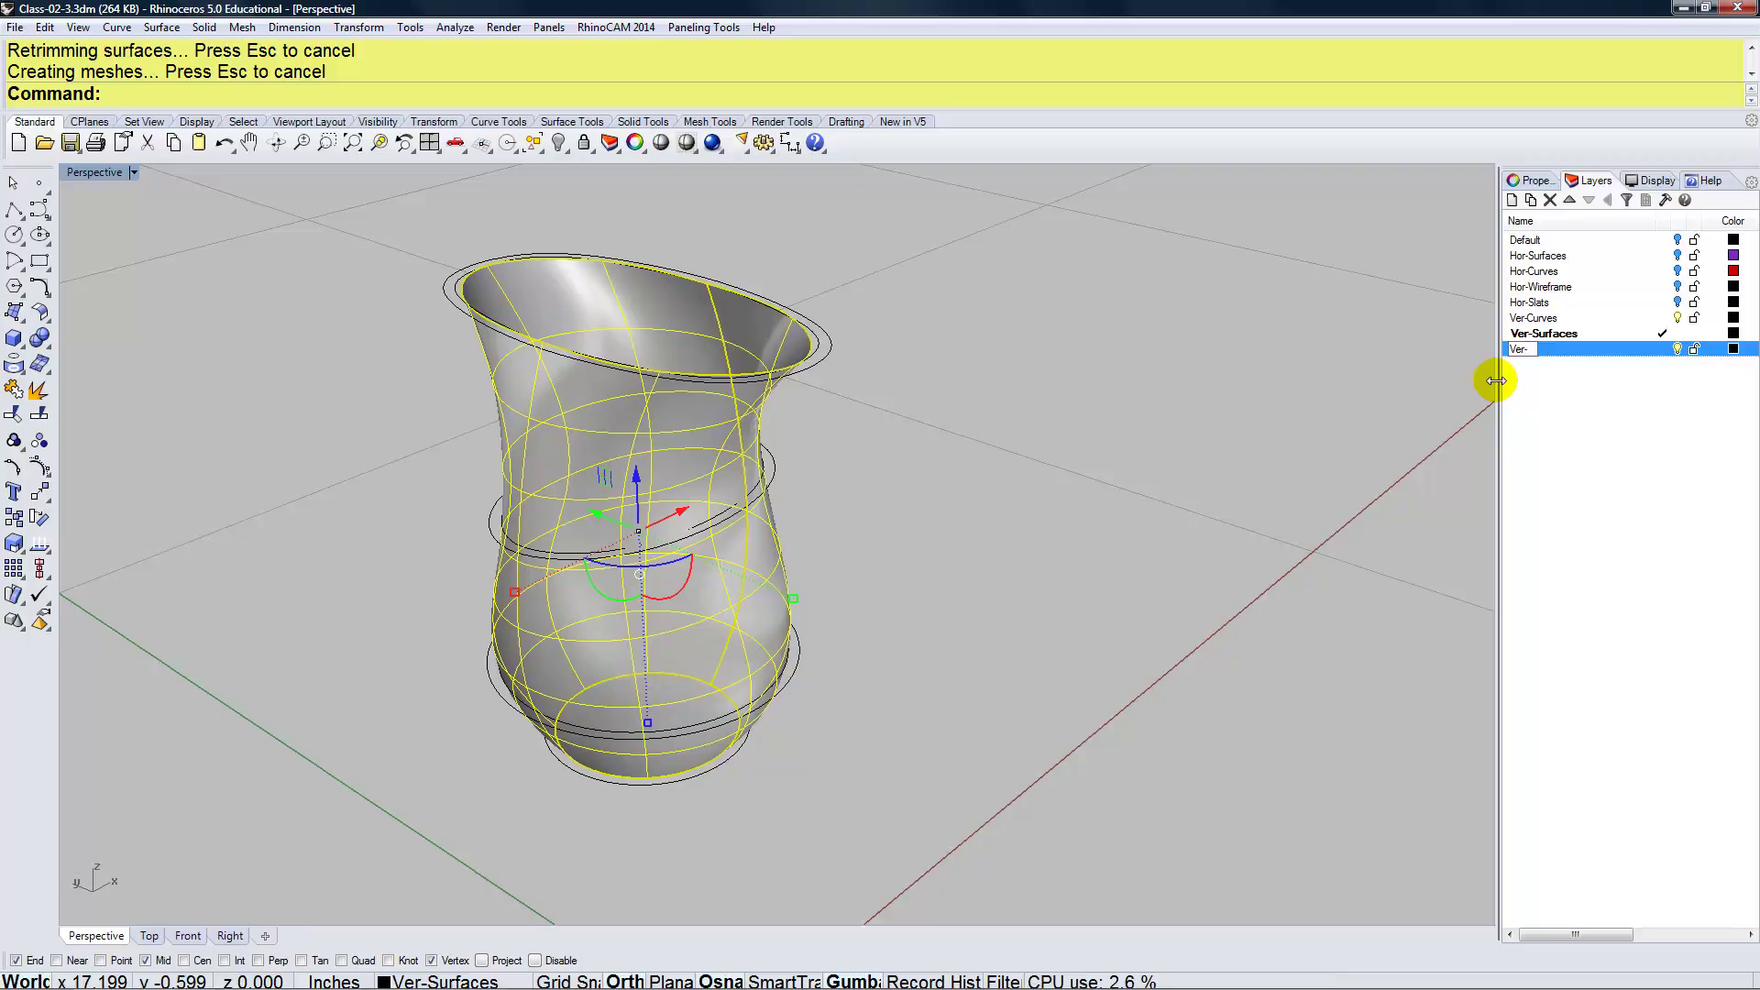
{"action": "type", "text": "-Wireframe"}
{"action": "key", "text": "Return"}
{"action": "left_click", "coordinate": [1620, 348]}
Extract the wireframe of the rebuilt surface and turn off the Ver-Surfaces and Ver-Curves layers
{"action": "type", "text": "Ext"}
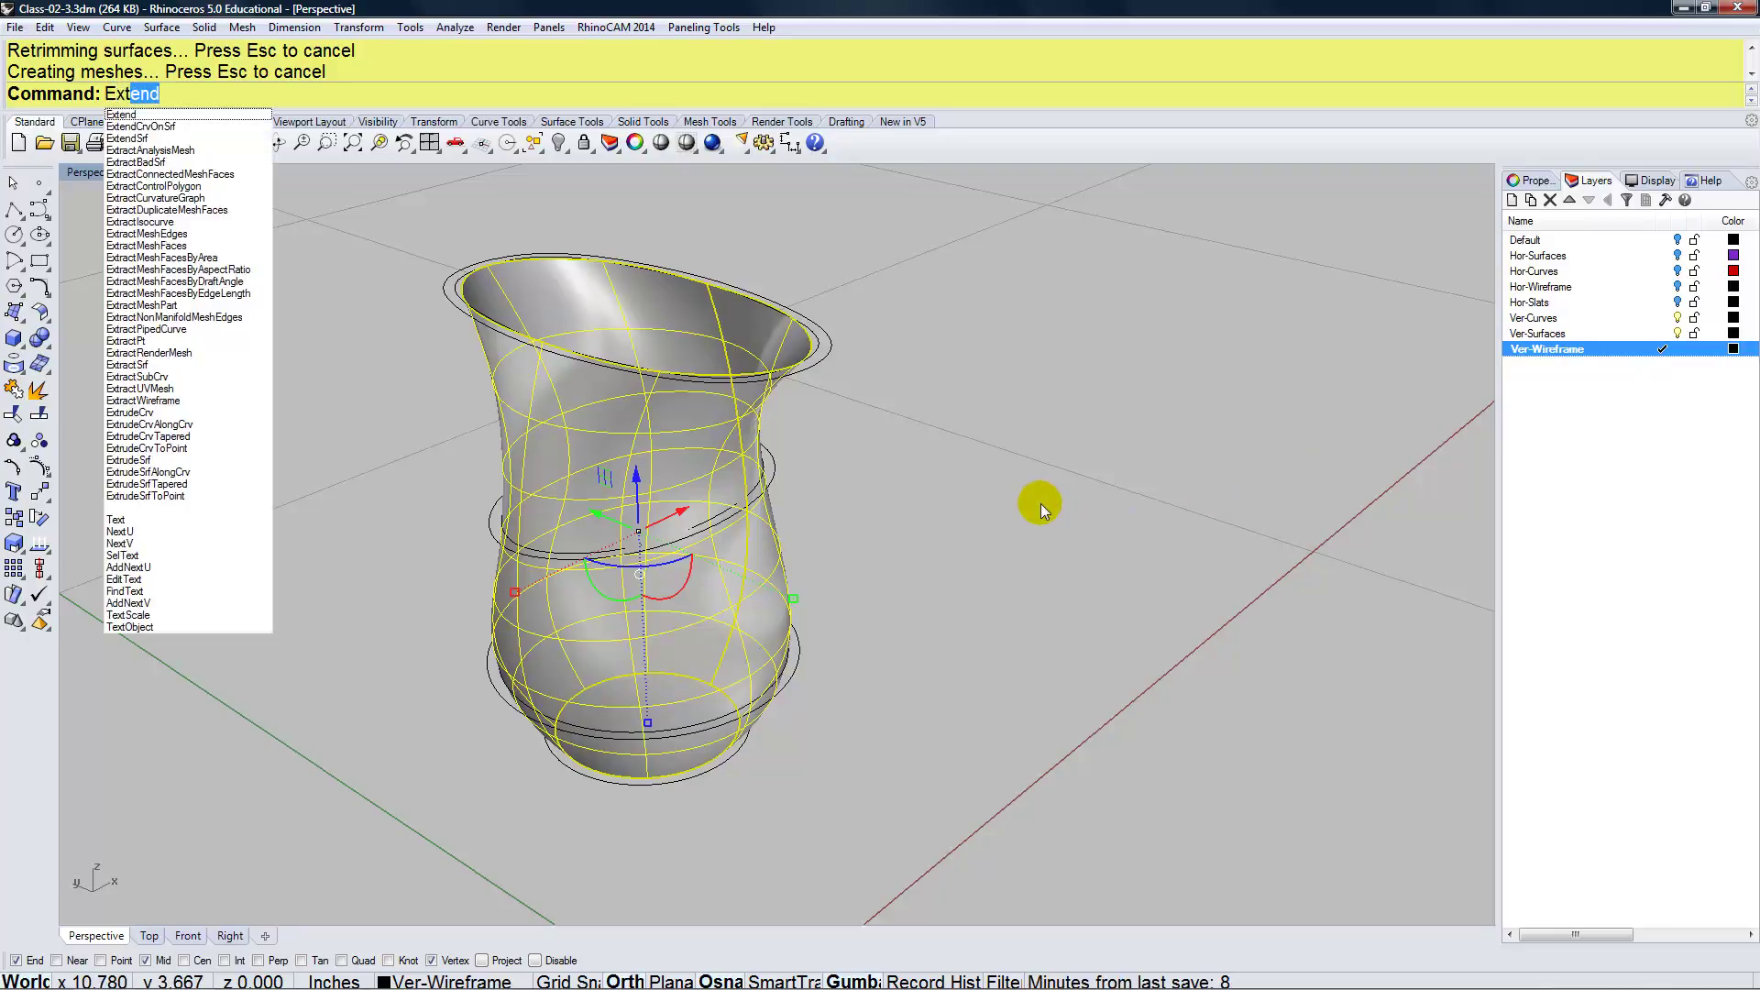
{"action": "type", "text": "ra"}
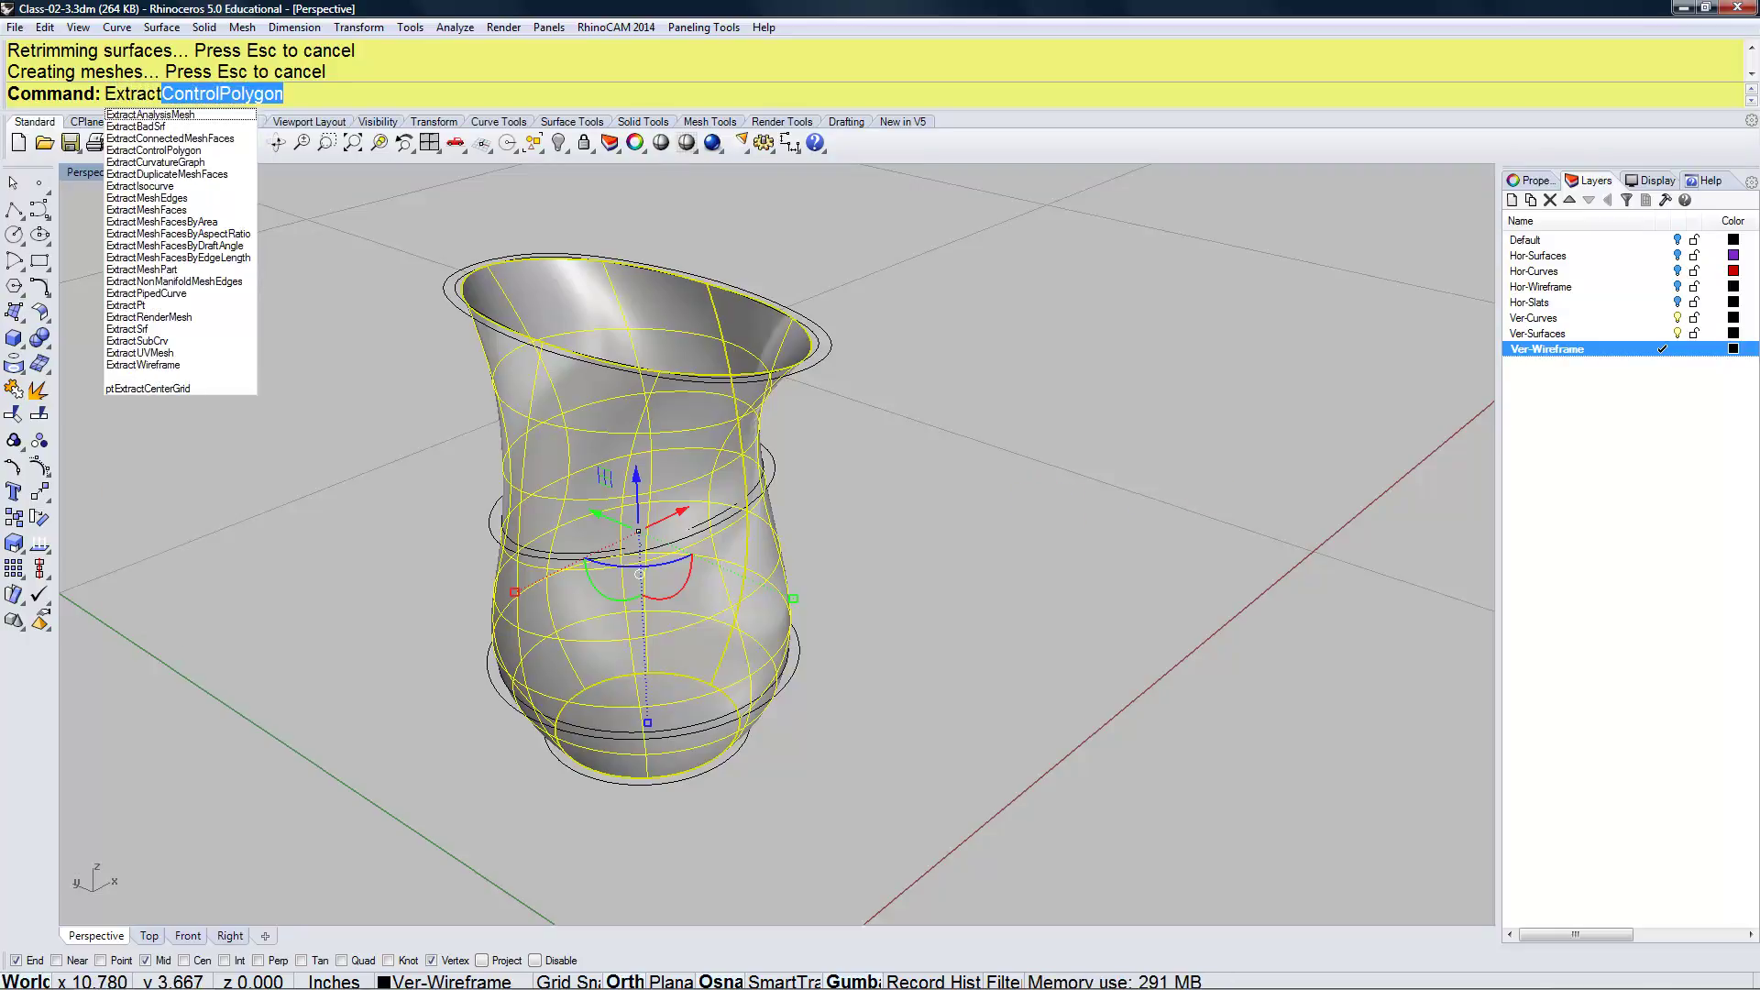
{"action": "type", "text": "ct"}
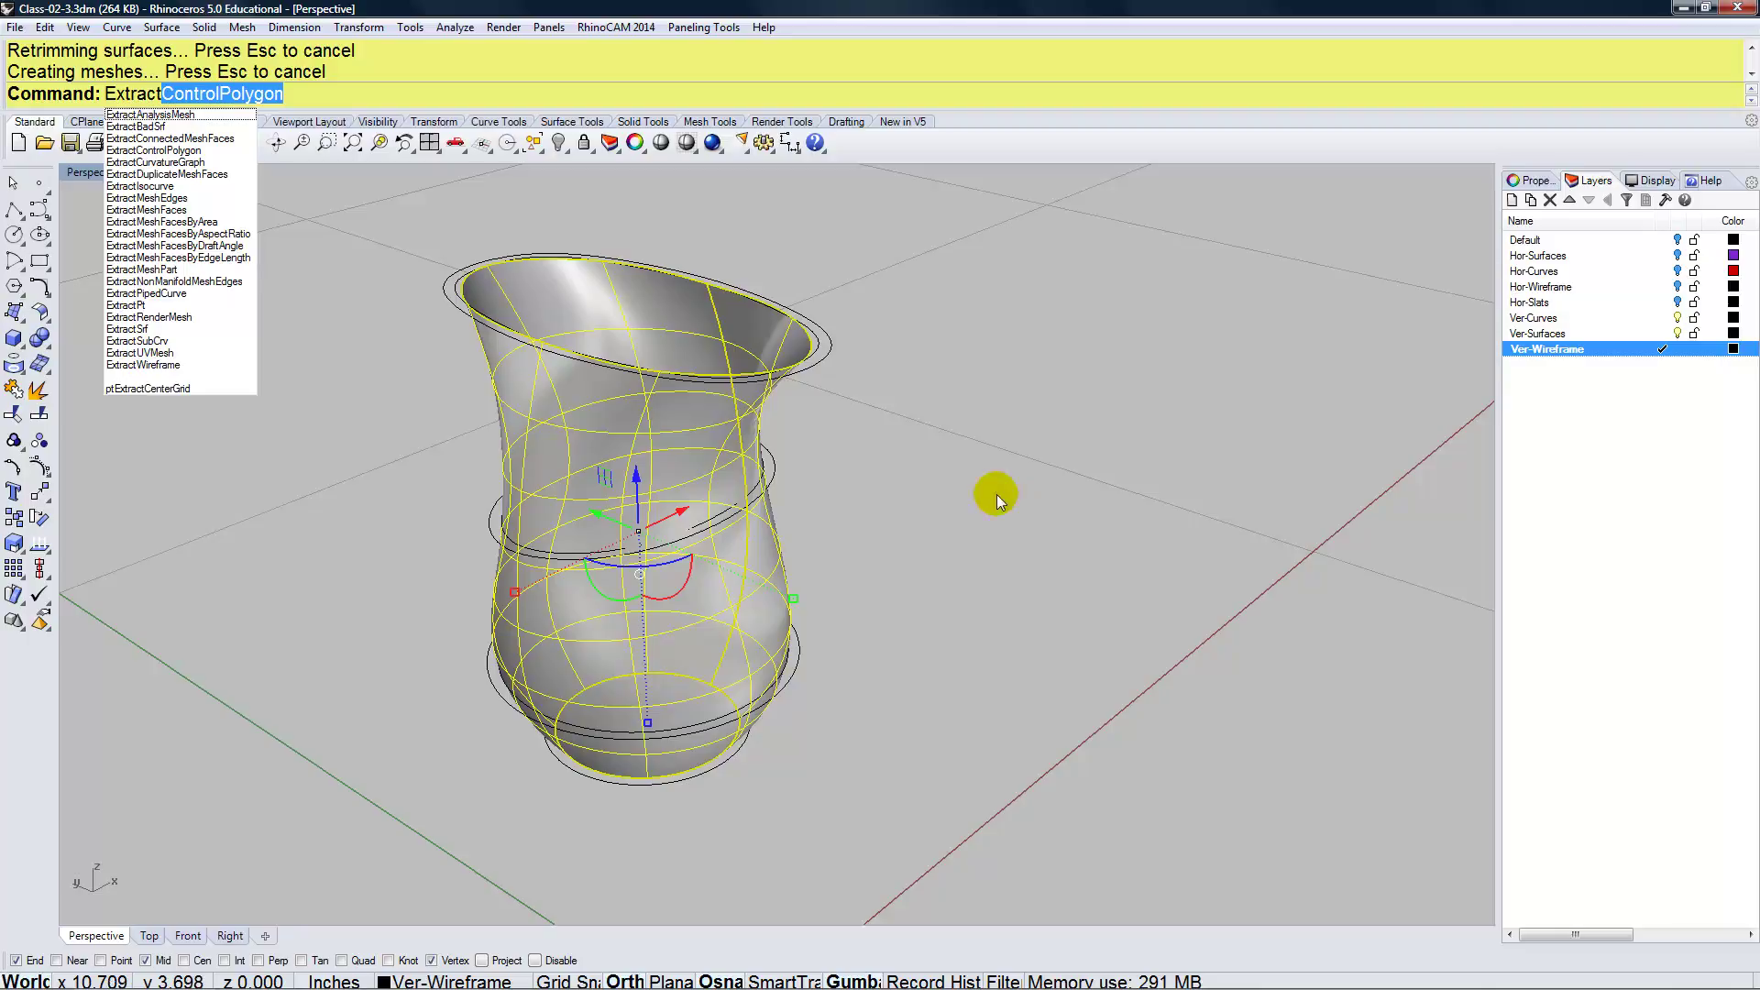
{"action": "left_click", "coordinate": [161, 363]}
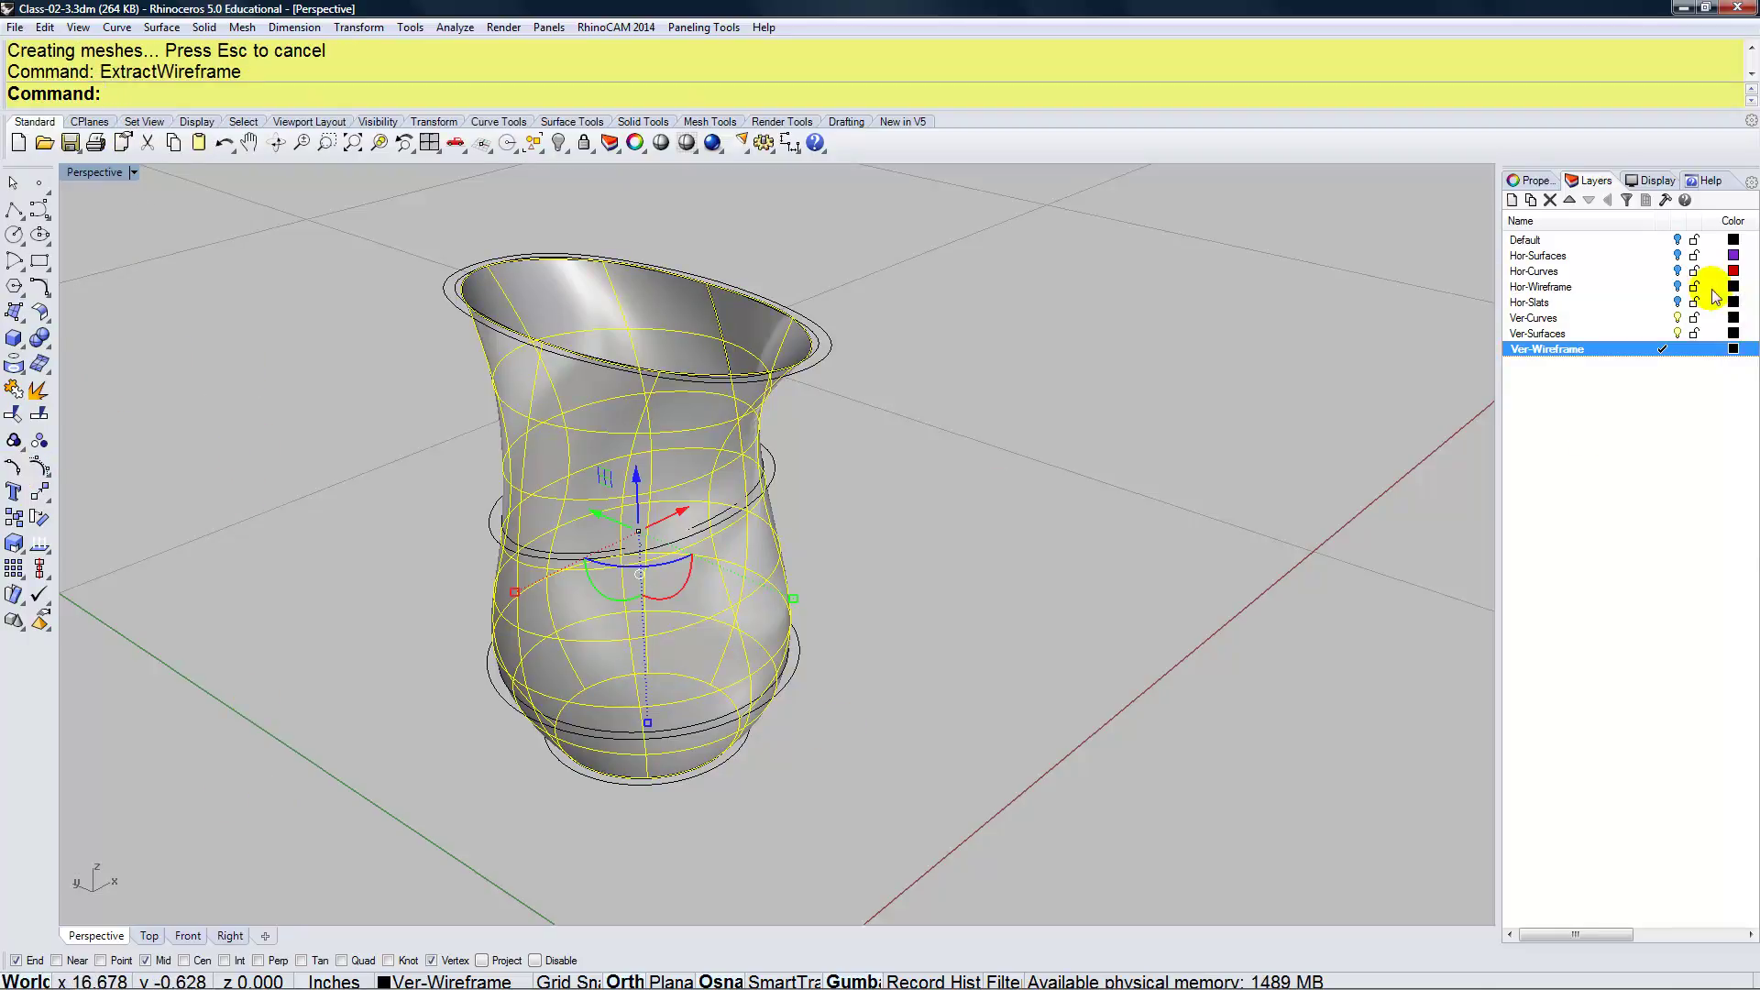
{"action": "left_click", "coordinate": [1678, 333]}
{"action": "left_click", "coordinate": [1677, 317]}
{"action": "right_click_drag", "start_coordinate": [1129, 478], "coordinate": [1009, 495]}
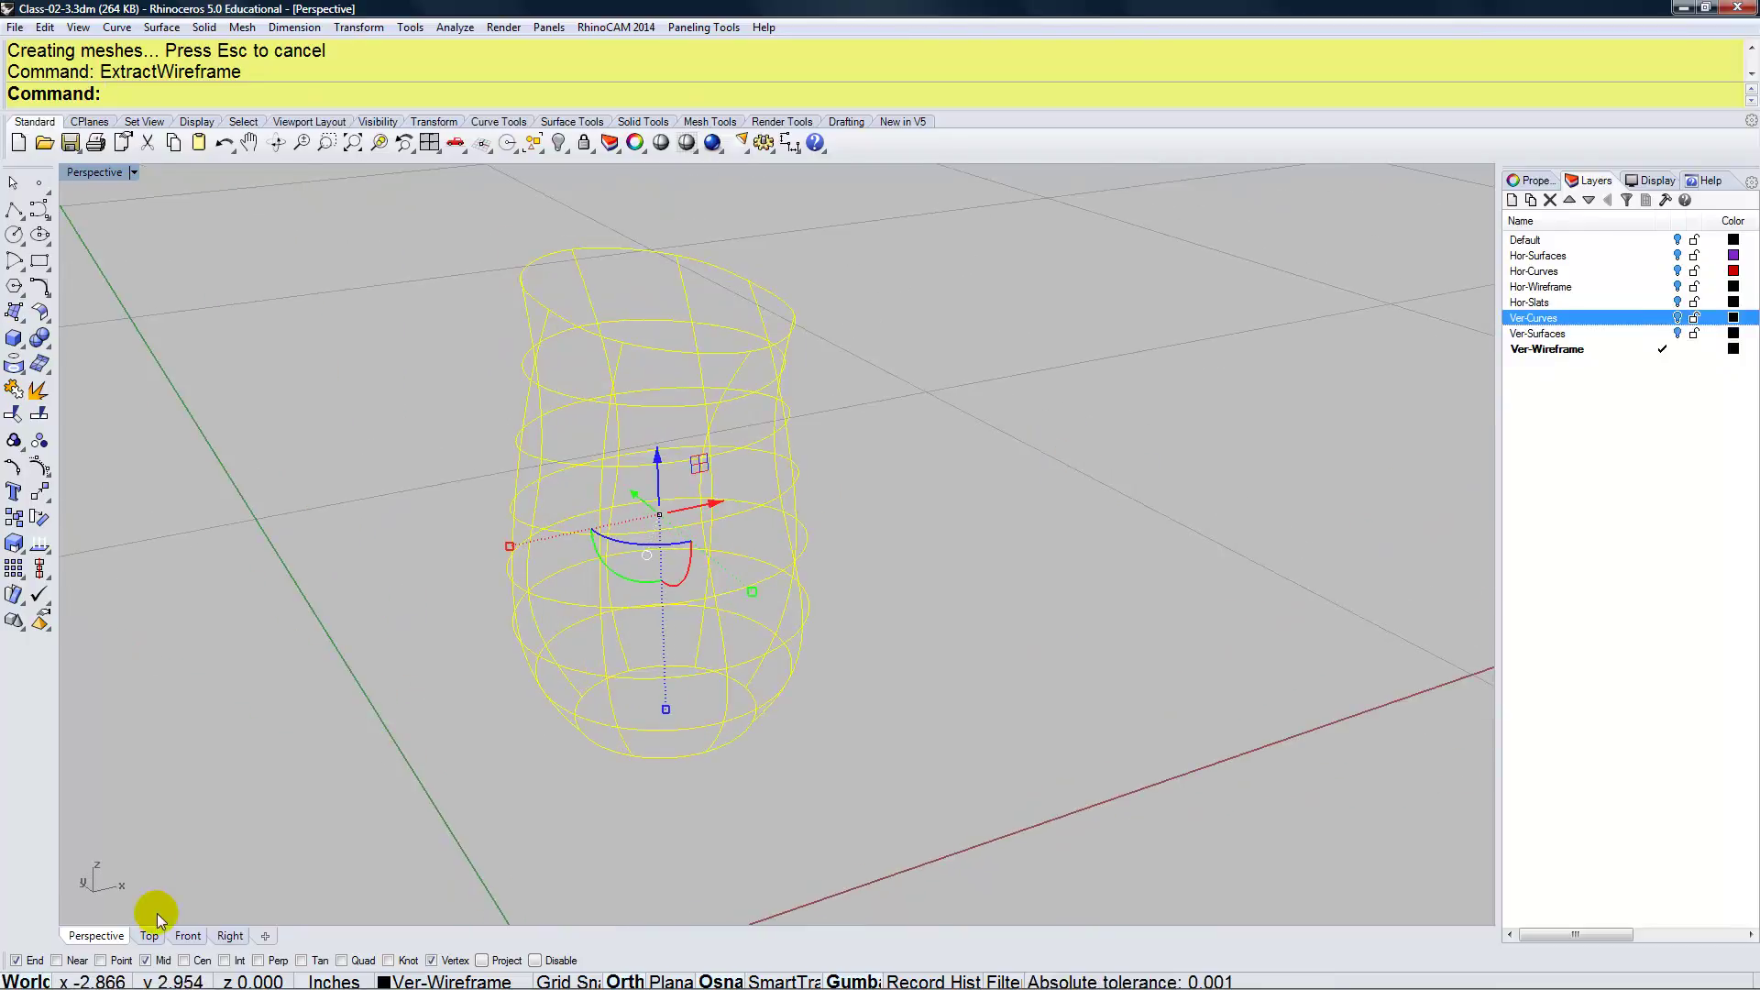
In the Front view, select all the horizontal wireframe curves with a crossing window and delete them, keeping the vertical ones
{"action": "left_click", "coordinate": [186, 936]}
{"action": "left_click", "coordinate": [471, 805]}
{"action": "left_click", "coordinate": [728, 822]}
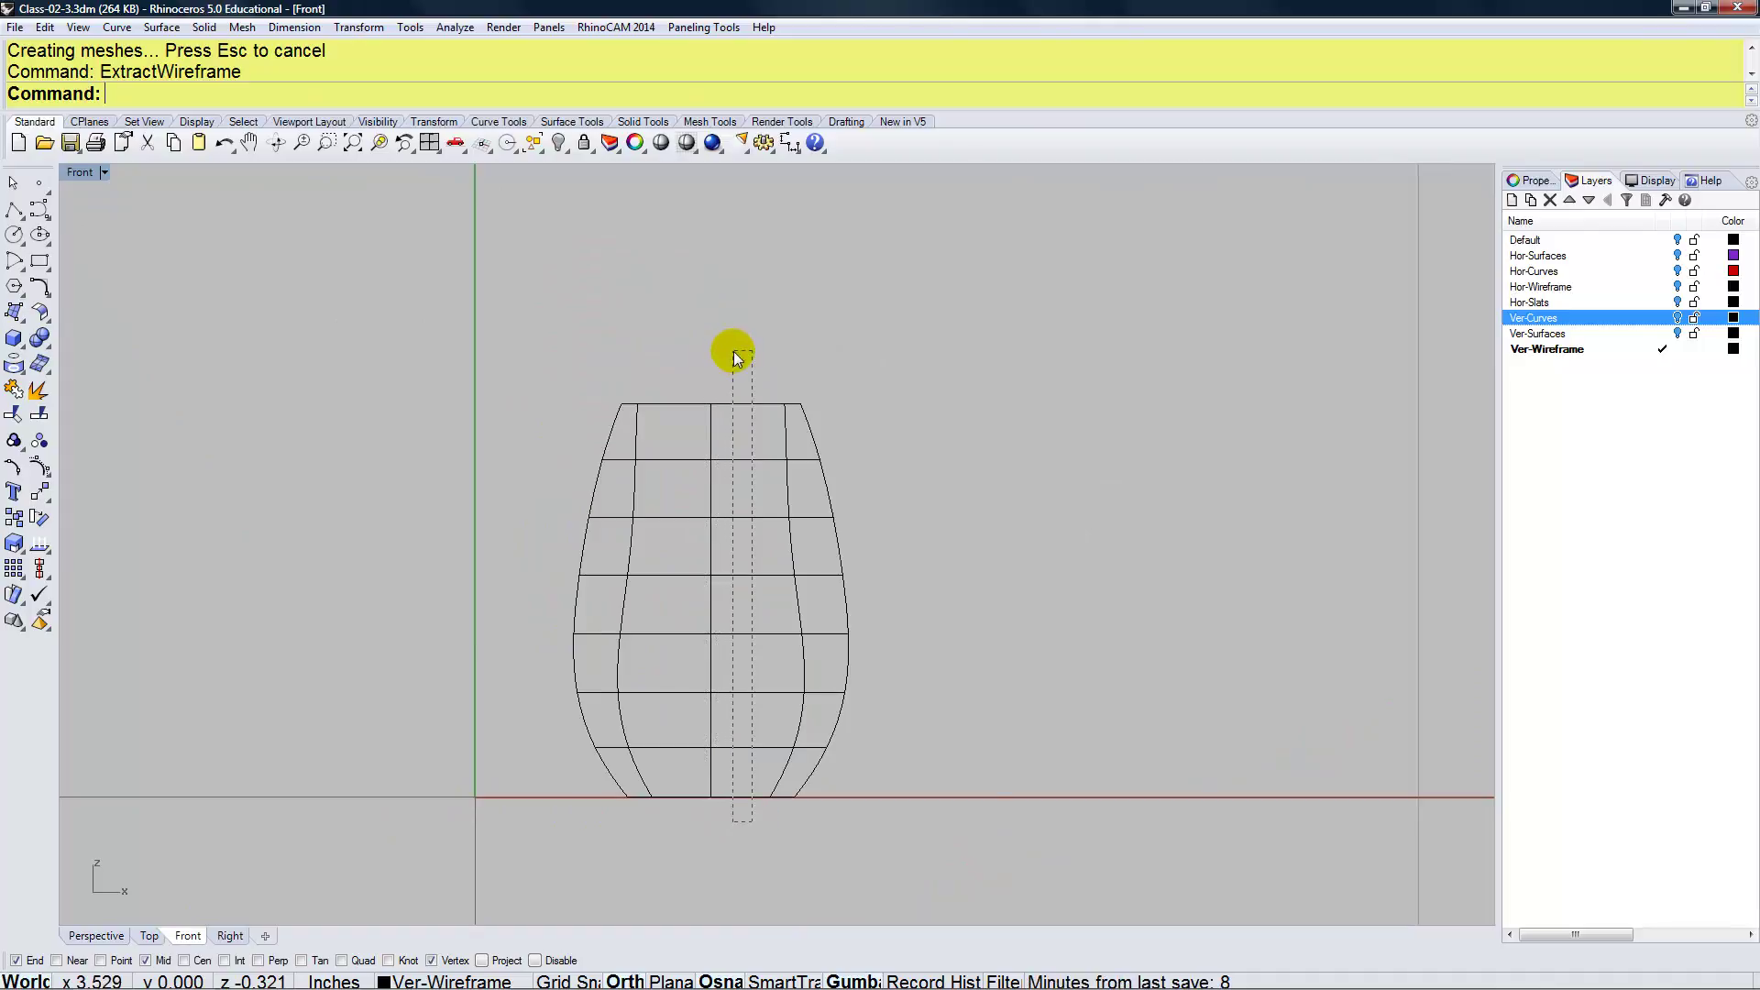
{"action": "left_click_drag", "start_coordinate": [733, 352], "coordinate": [729, 358]}
{"action": "key", "text": "Delete"}
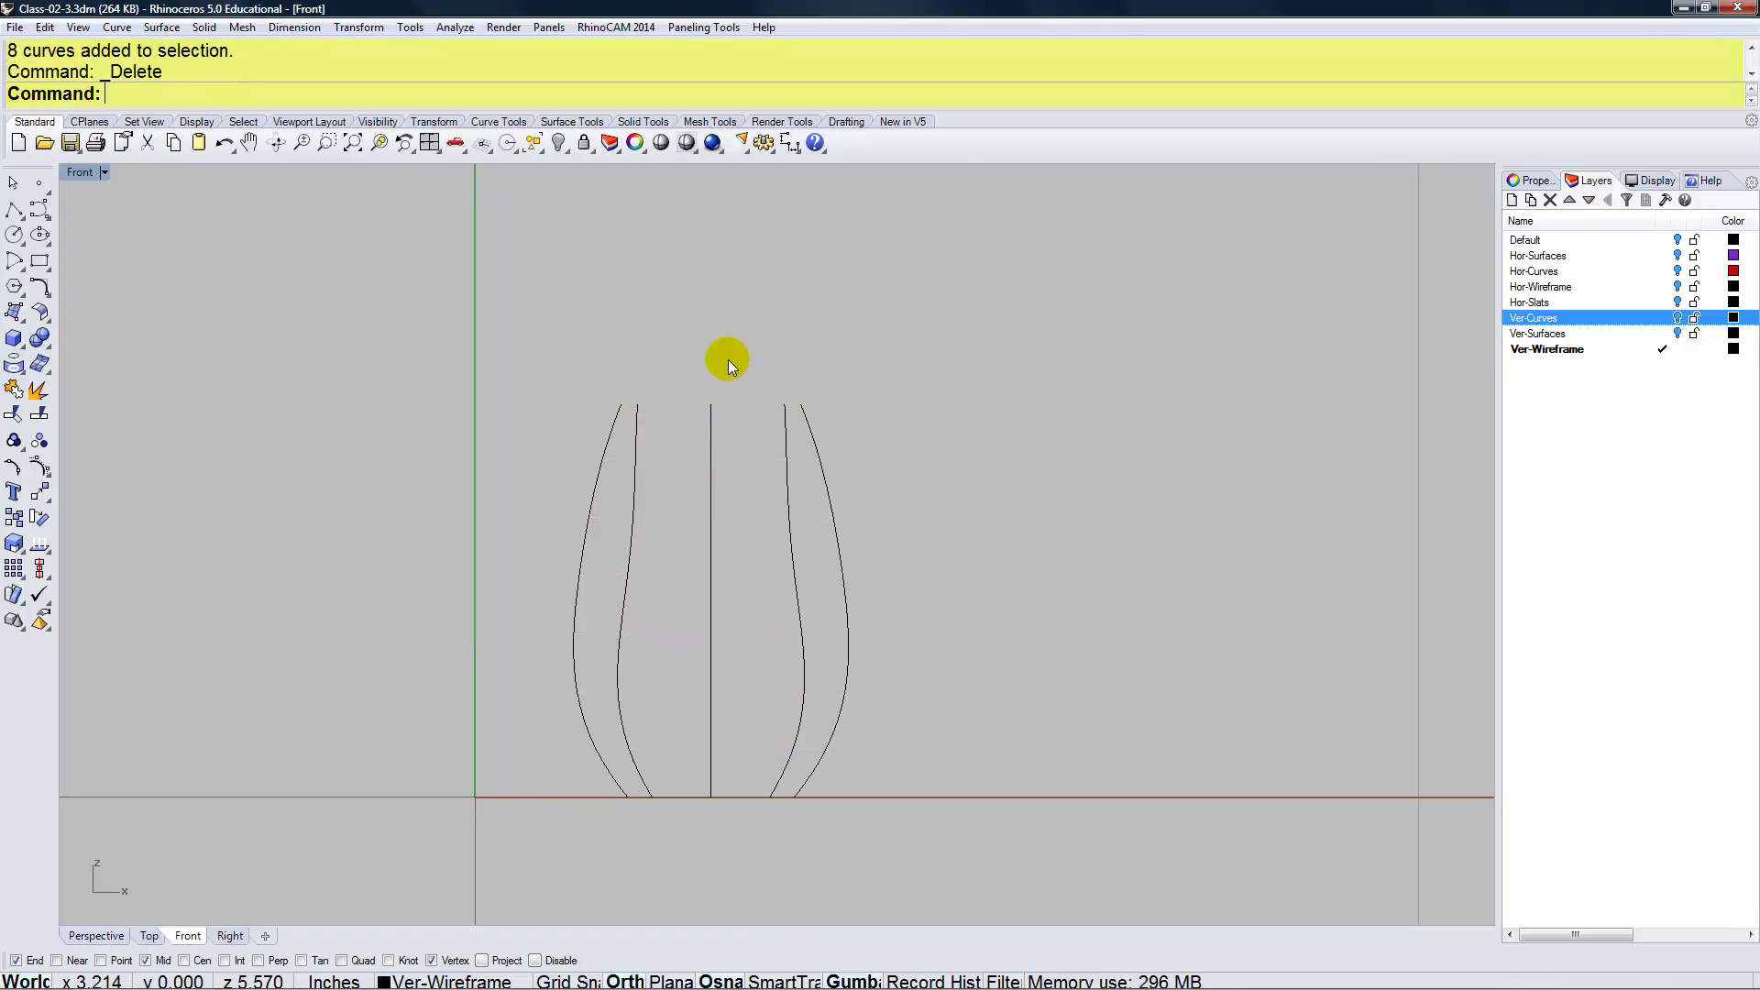
{"action": "left_click", "coordinate": [97, 936]}
{"action": "right_click_drag", "start_coordinate": [455, 797], "coordinate": [651, 722]}
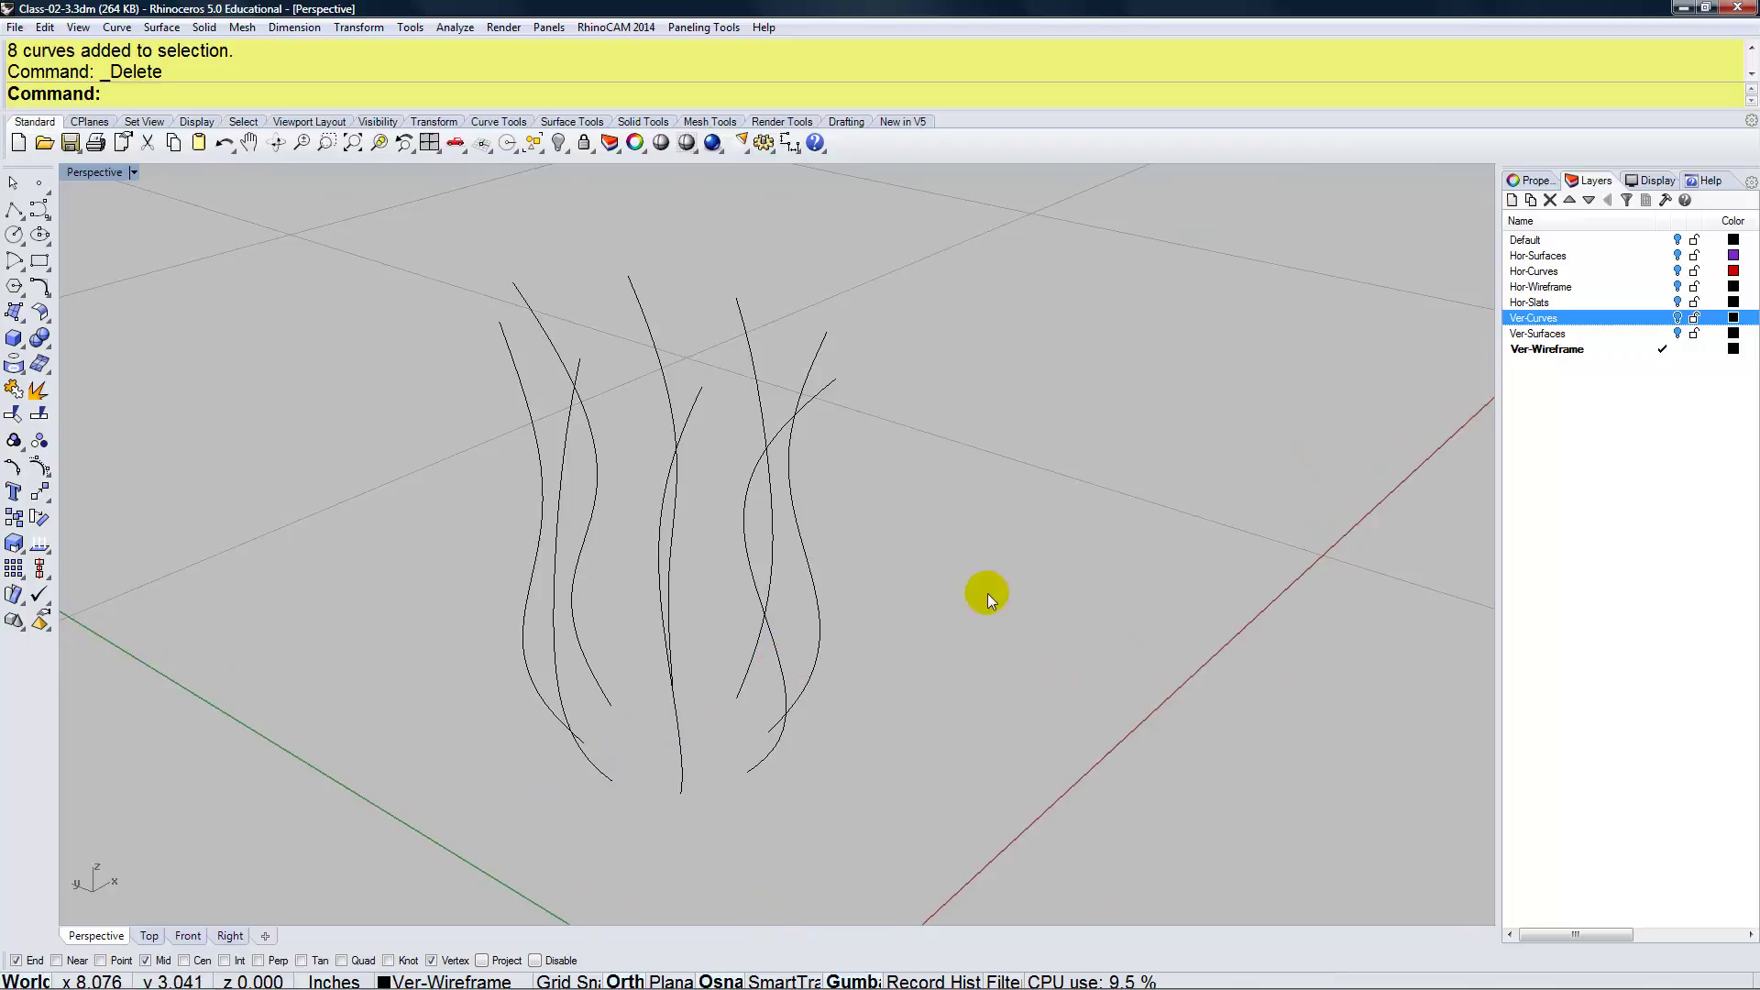
Turn the Ver-Curves and Ver-Surfaces layers back on
{"action": "left_click", "coordinate": [1678, 317]}
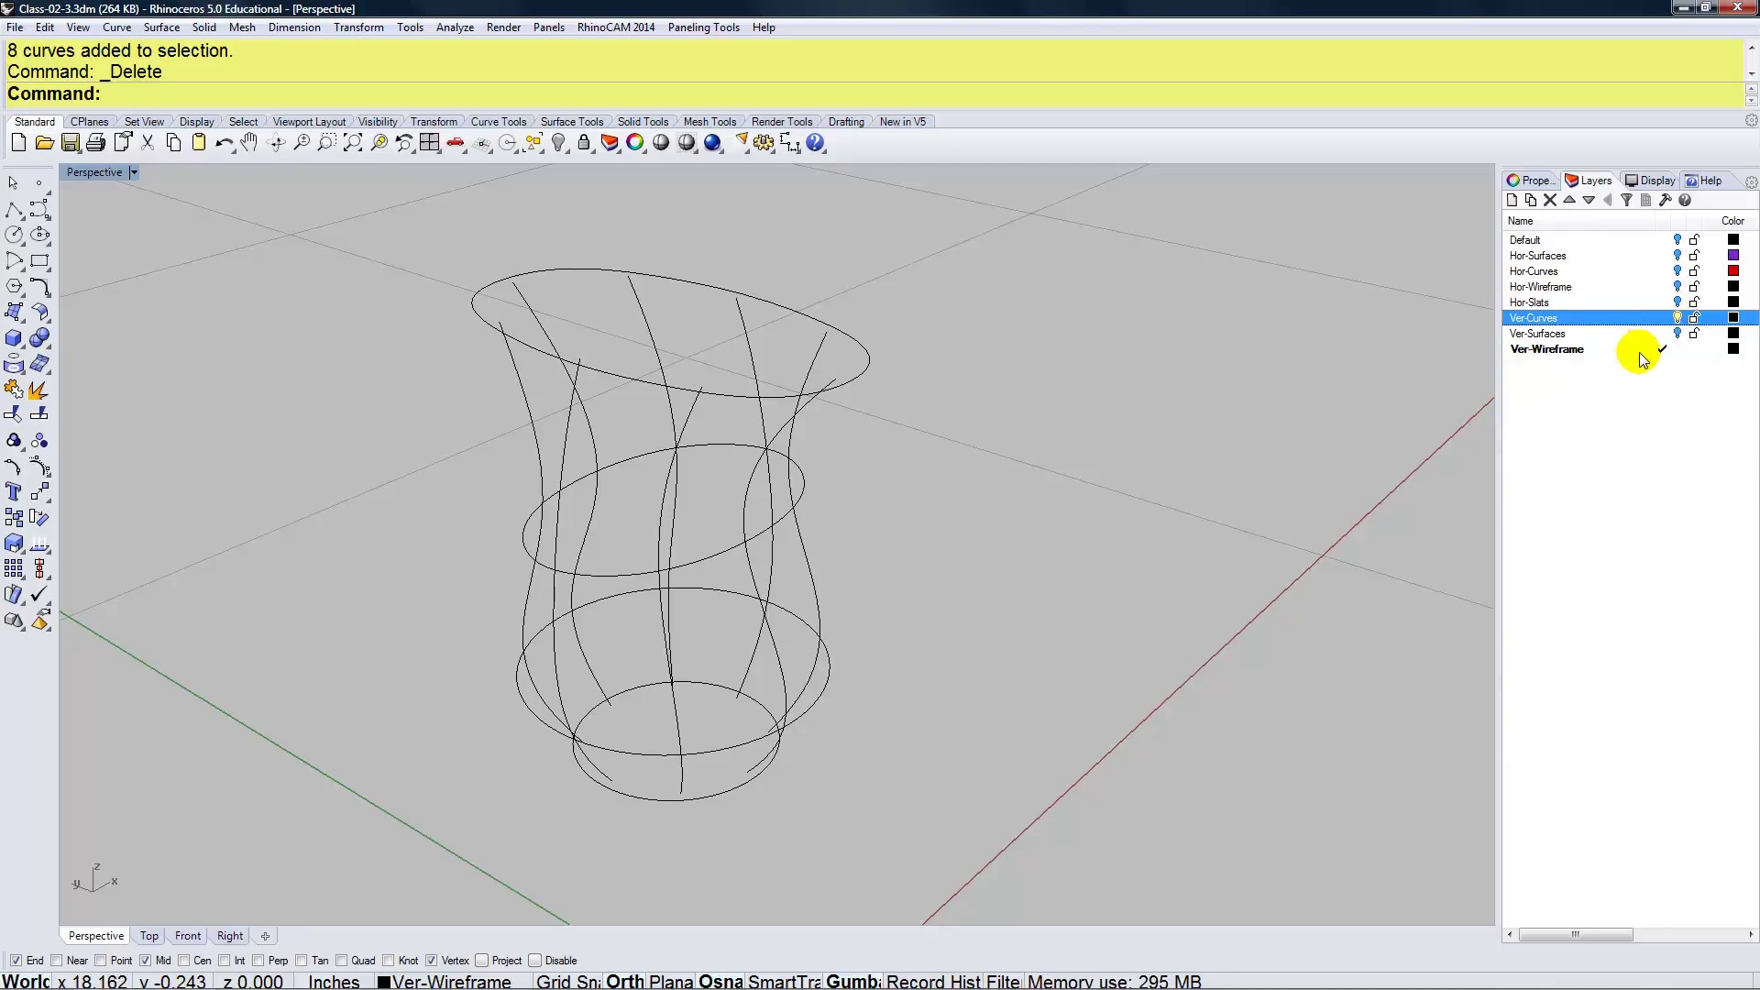
{"action": "right_click_drag", "start_coordinate": [1065, 508], "coordinate": [1049, 523]}
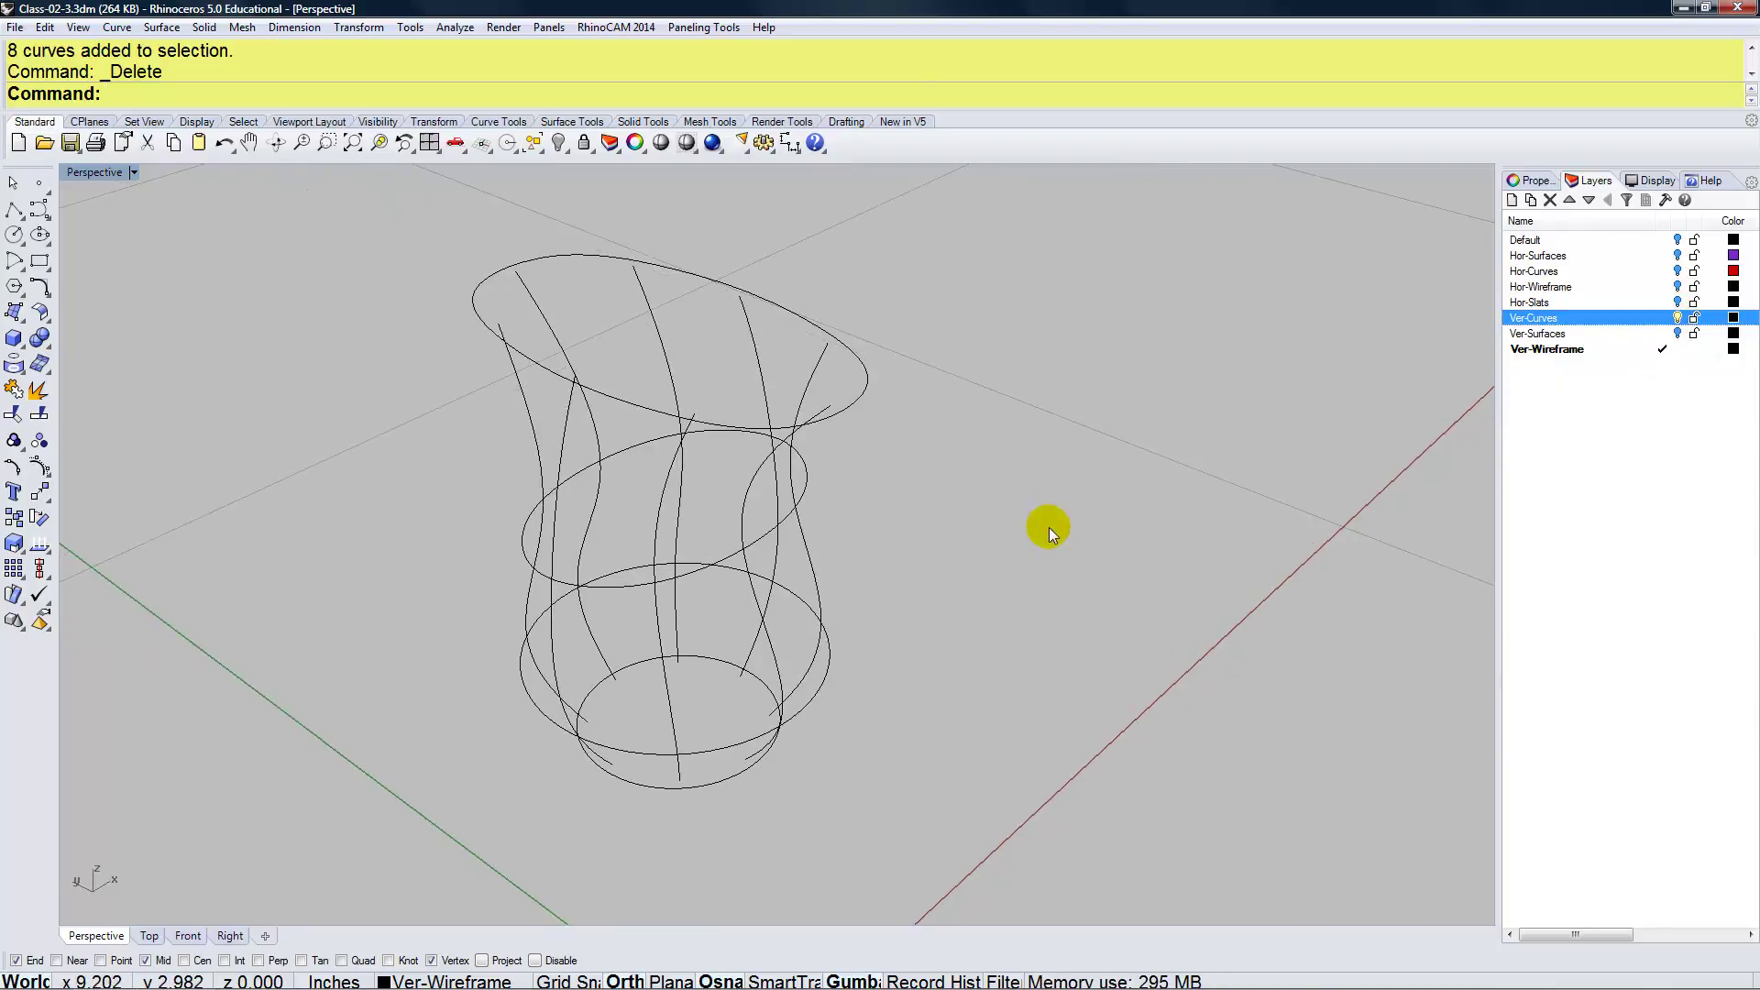
{"action": "mouse_move", "coordinate": [995, 459]}
{"action": "right_mouse_down"}
{"action": "mouse_move", "coordinate": [959, 503]}
{"action": "mouse_move", "coordinate": [966, 477]}
{"action": "right_mouse_up"}
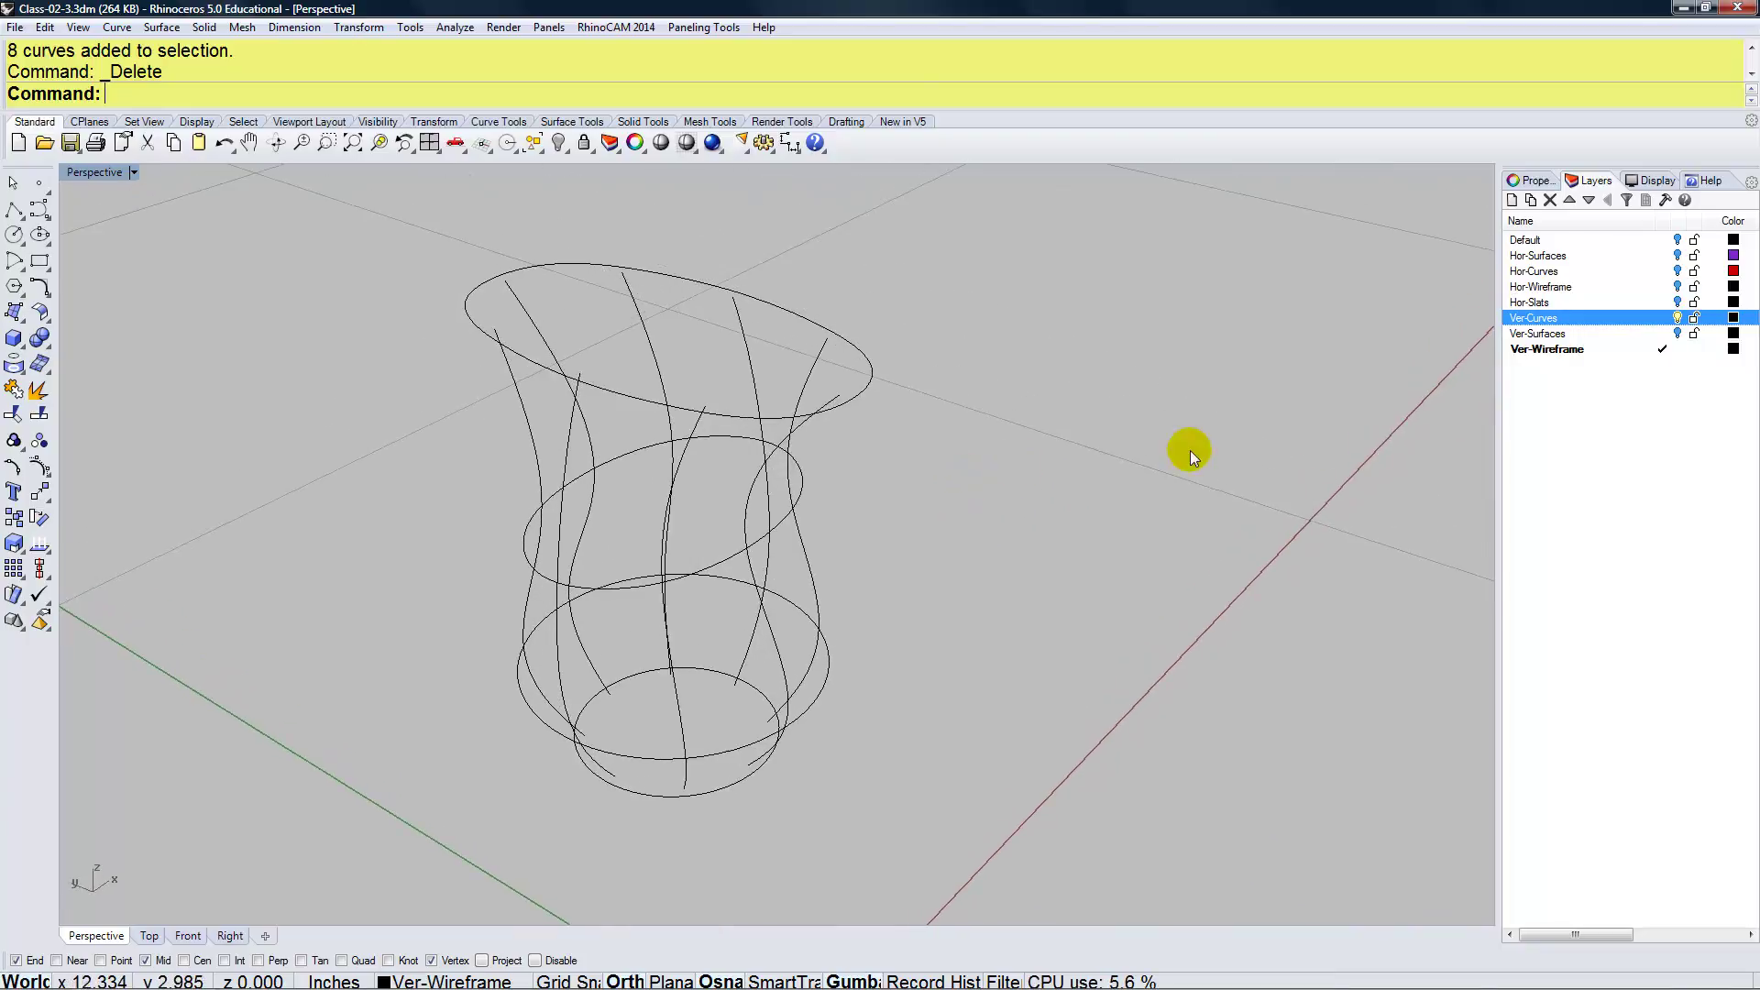
{"action": "left_click", "coordinate": [1677, 334]}
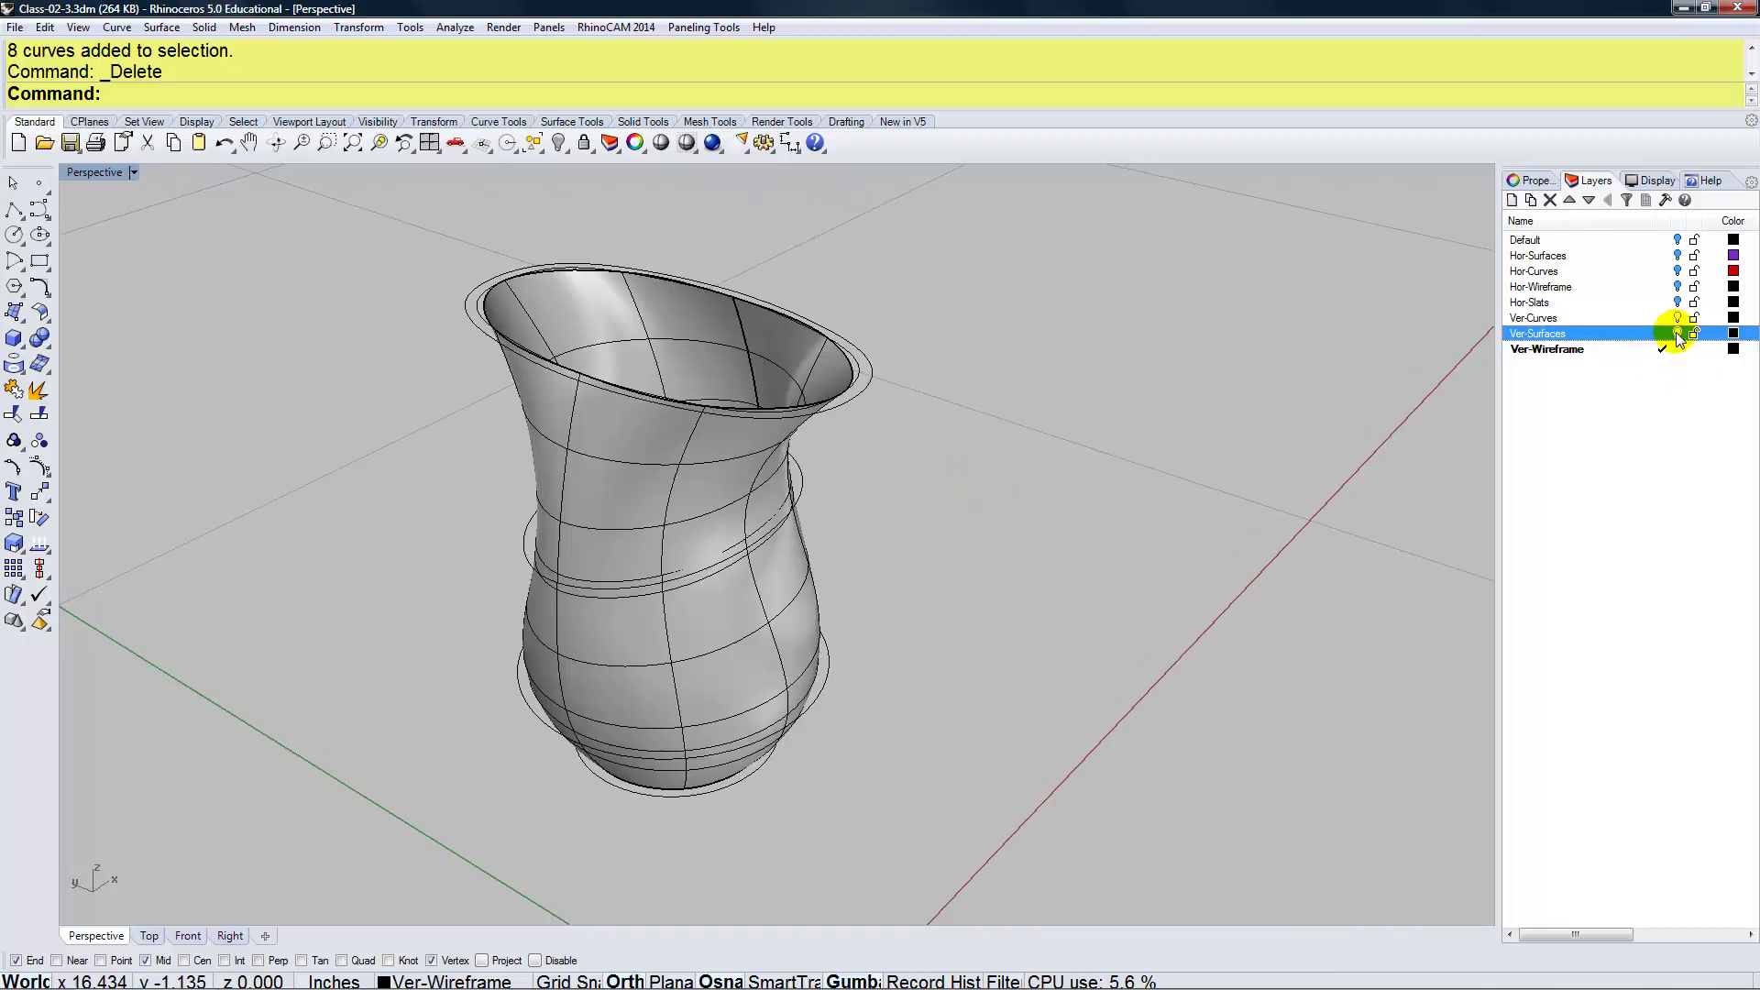
Hide the lofted surface so that only the rings and vertical wireframe curves are displayed
{"action": "left_click", "coordinate": [859, 376]}
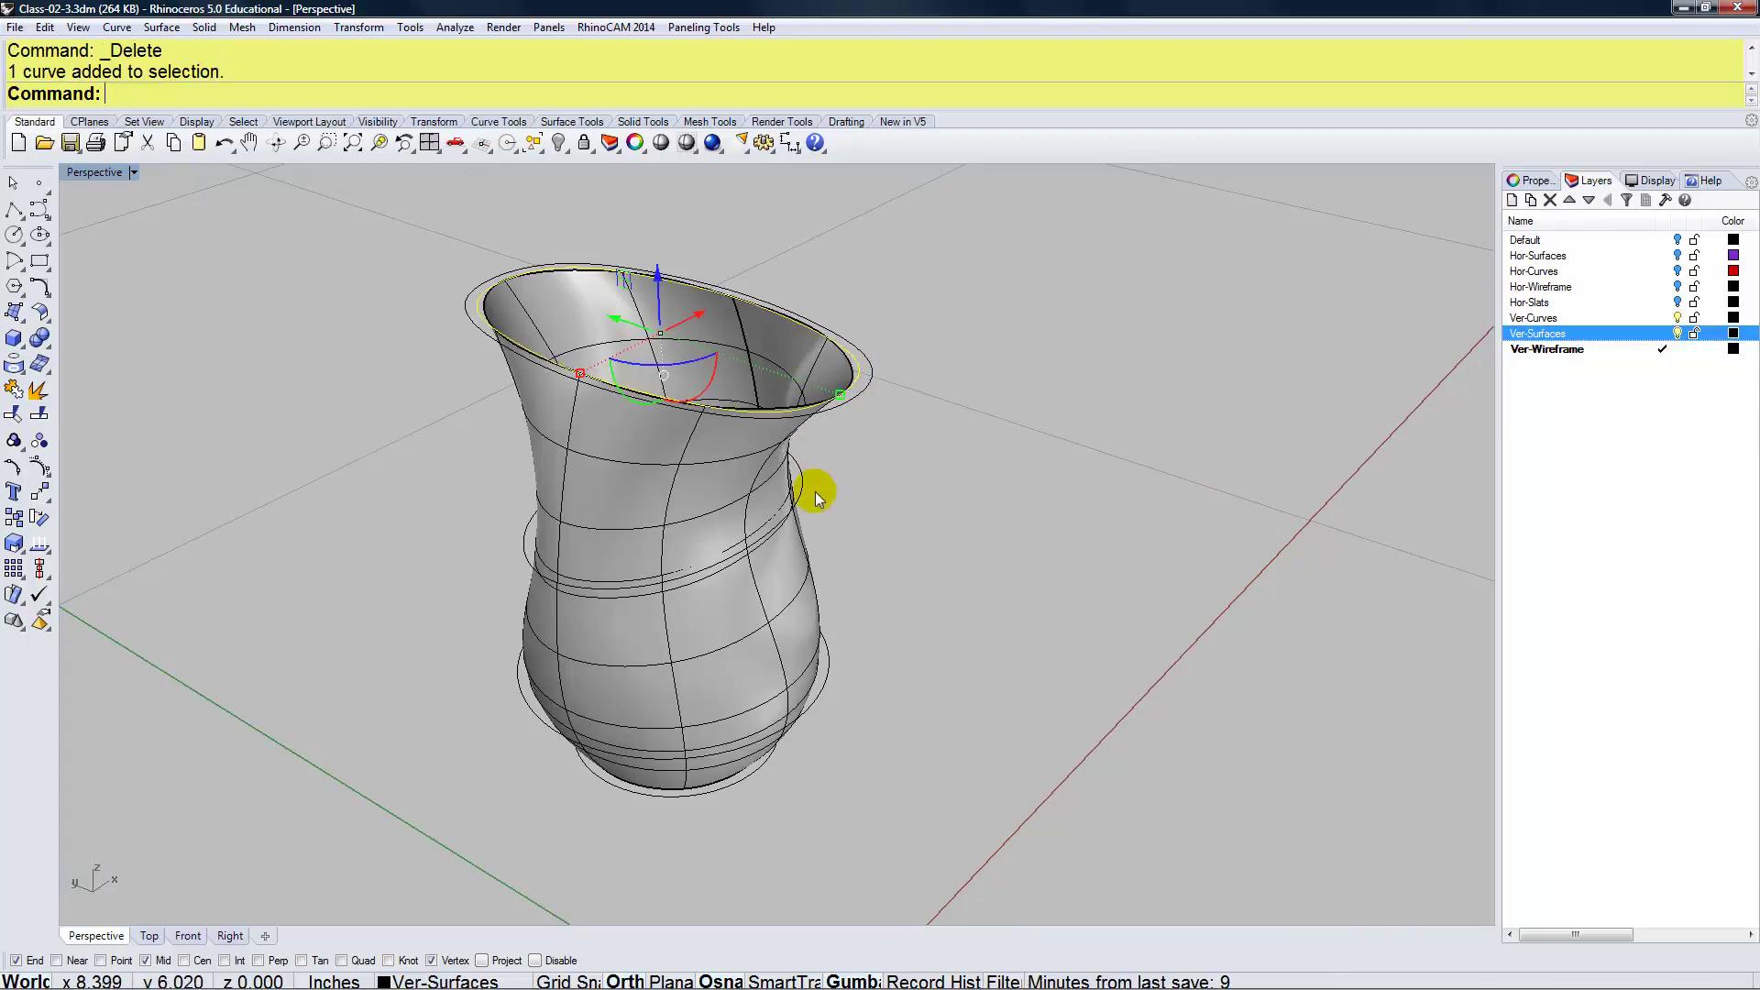
{"action": "left_click", "coordinate": [781, 507]}
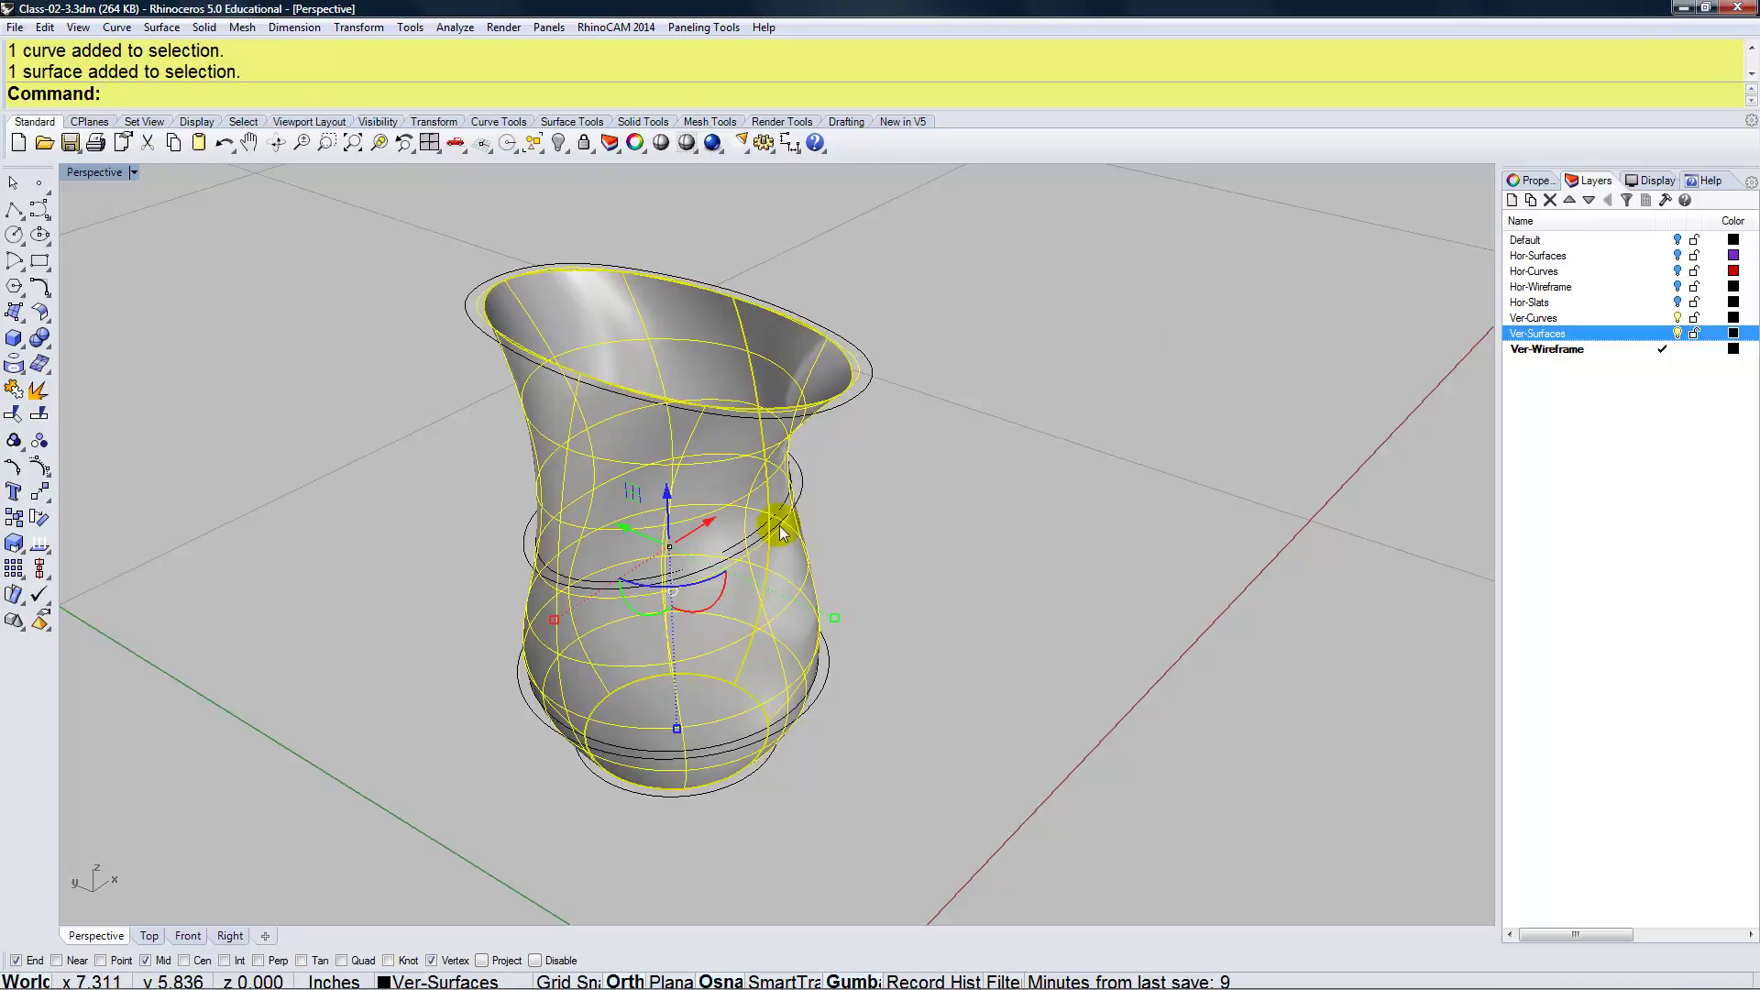
{"action": "key", "text": "Escape"}
{"action": "left_click", "coordinate": [755, 476]}
{"action": "type", "text": "Hide"}
{"action": "key", "text": "Return"}
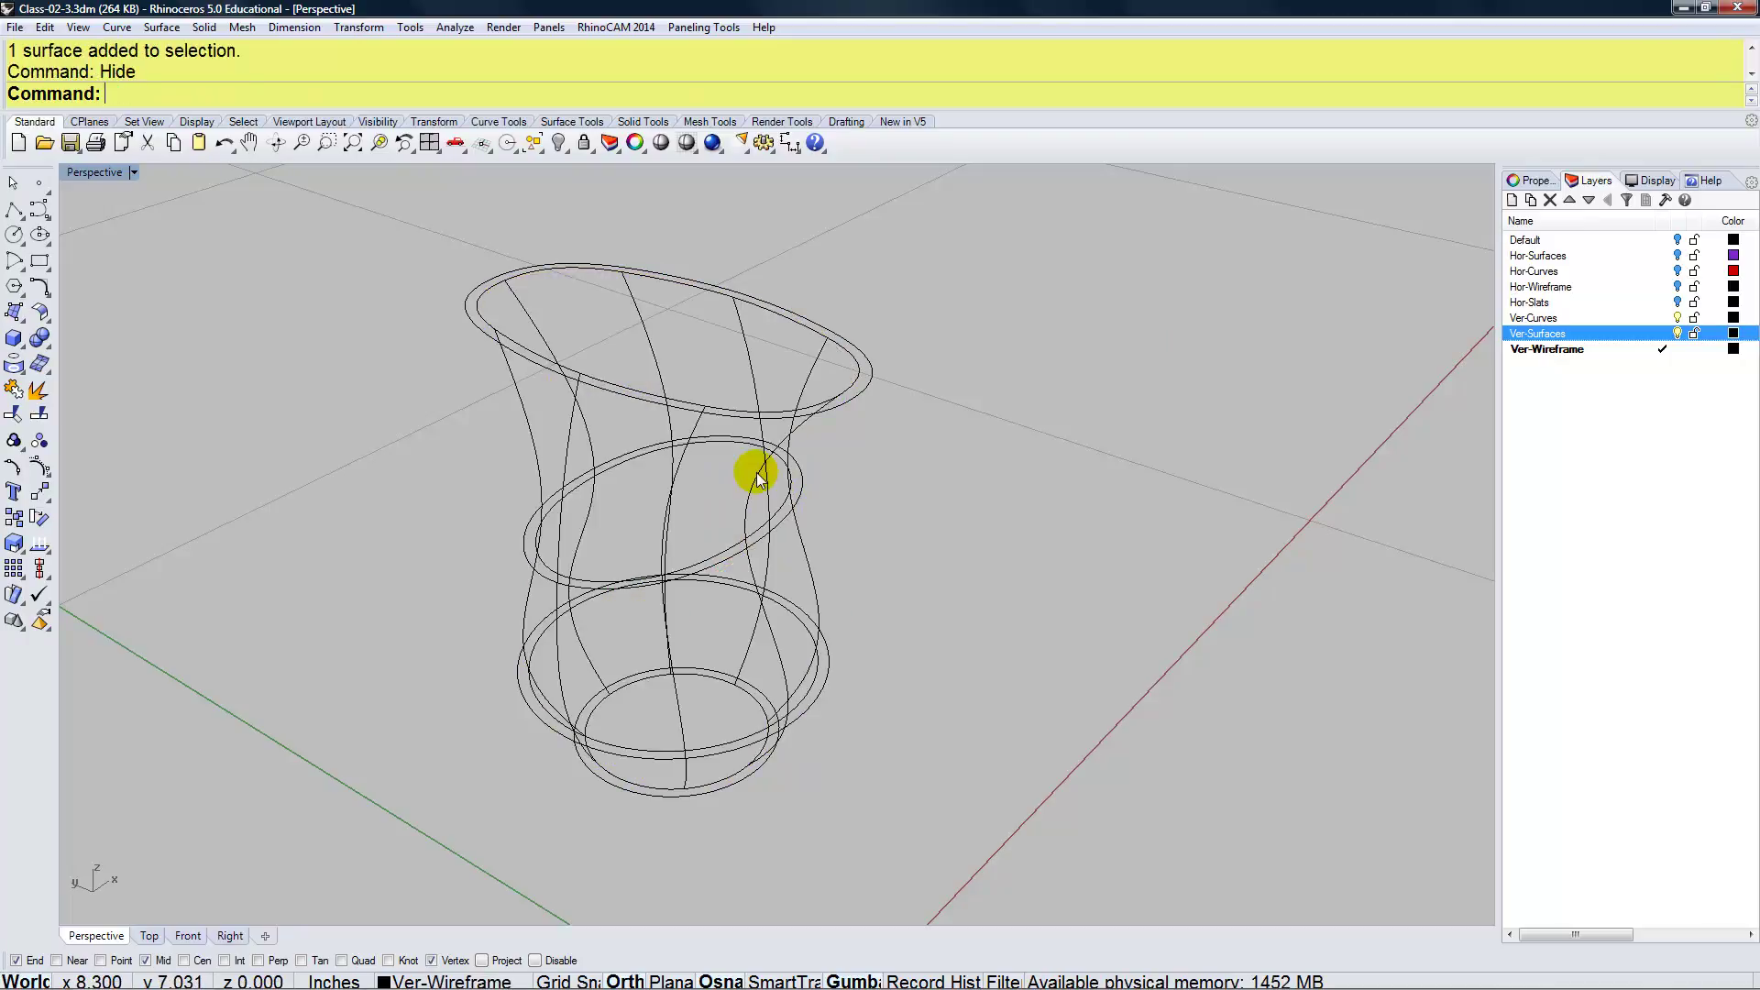
Select the inner curve of each of the four ring pairs, move them to the Ver-Curves layer and clear the selection
{"action": "left_click", "coordinate": [794, 406]}
{"action": "left_click", "coordinate": [790, 411]}
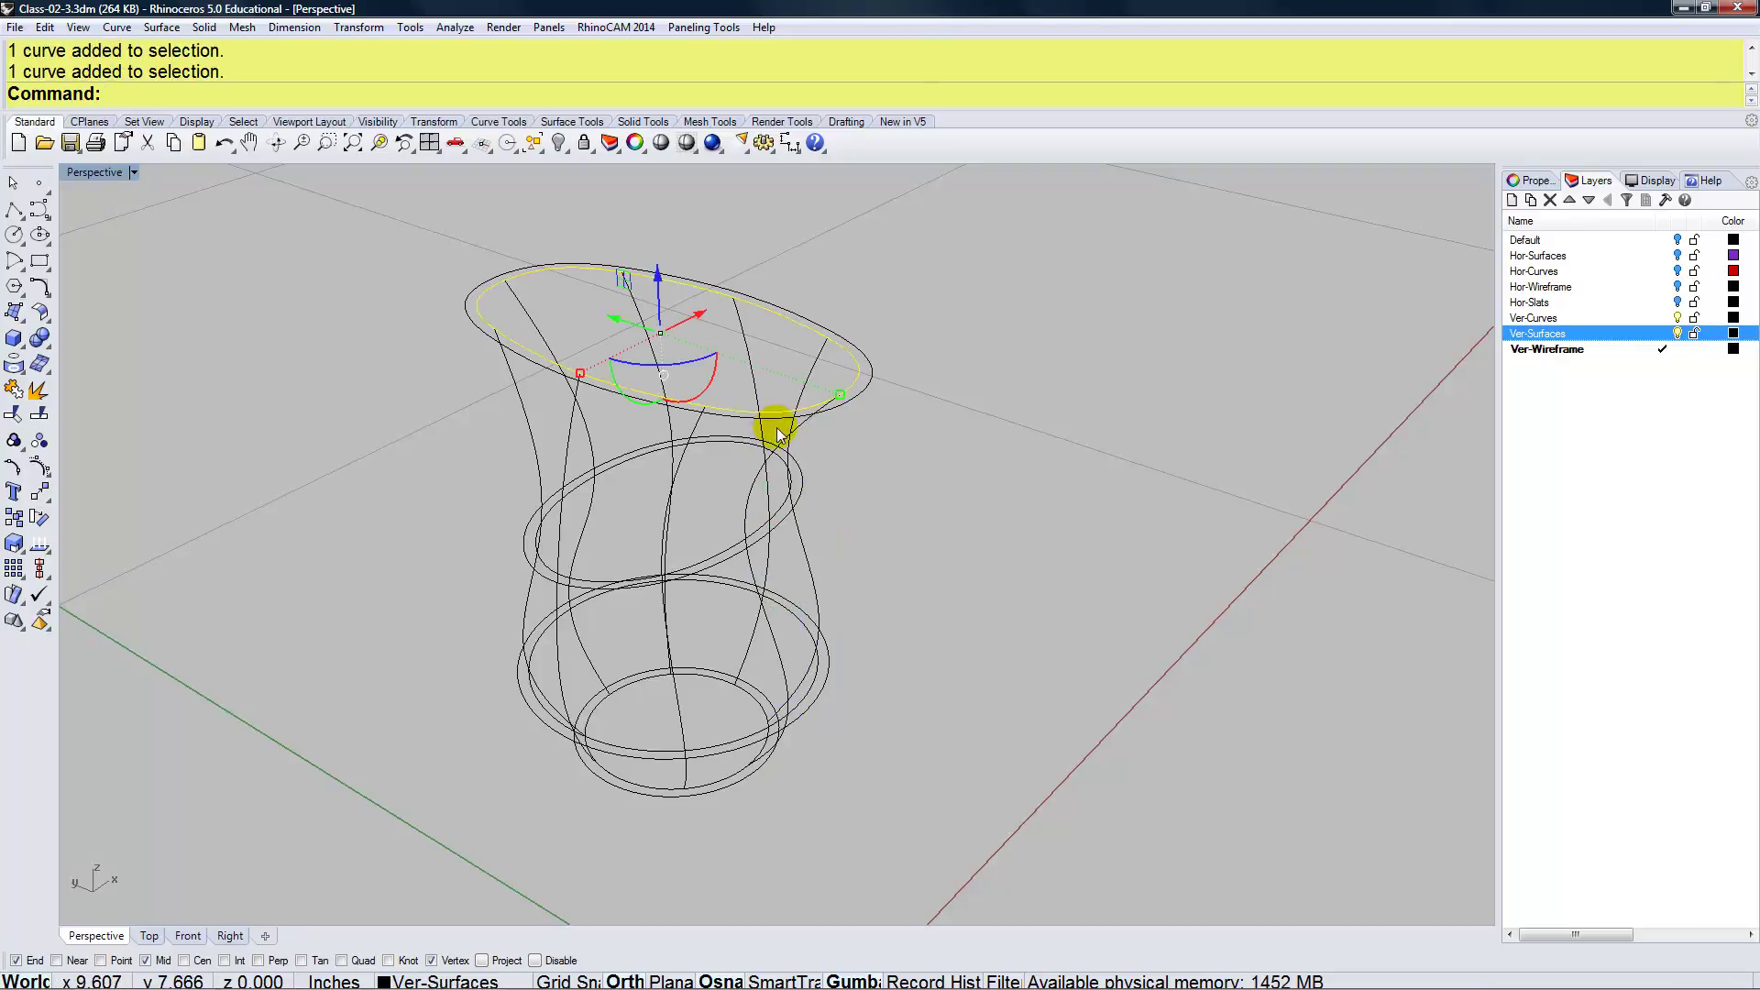
{"action": "left_click", "coordinate": [753, 536], "text": "shift"}
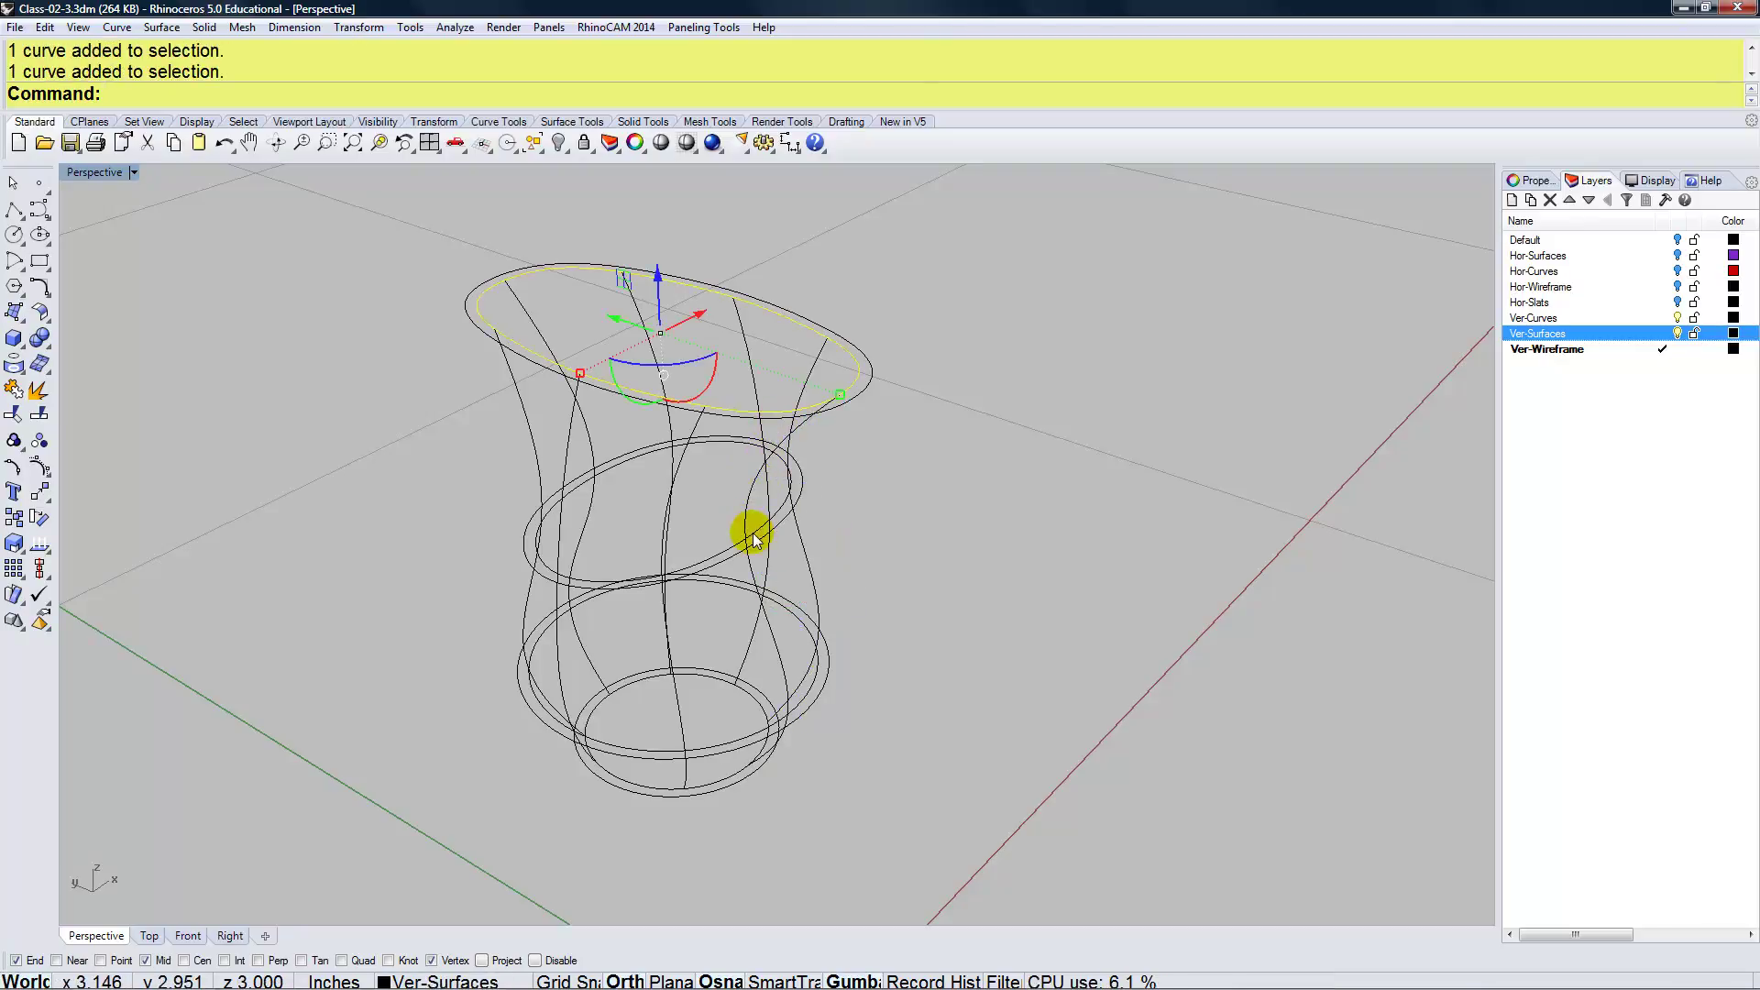
{"action": "left_click", "coordinate": [724, 739], "text": "shift"}
{"action": "left_click", "coordinate": [722, 784], "text": "shift"}
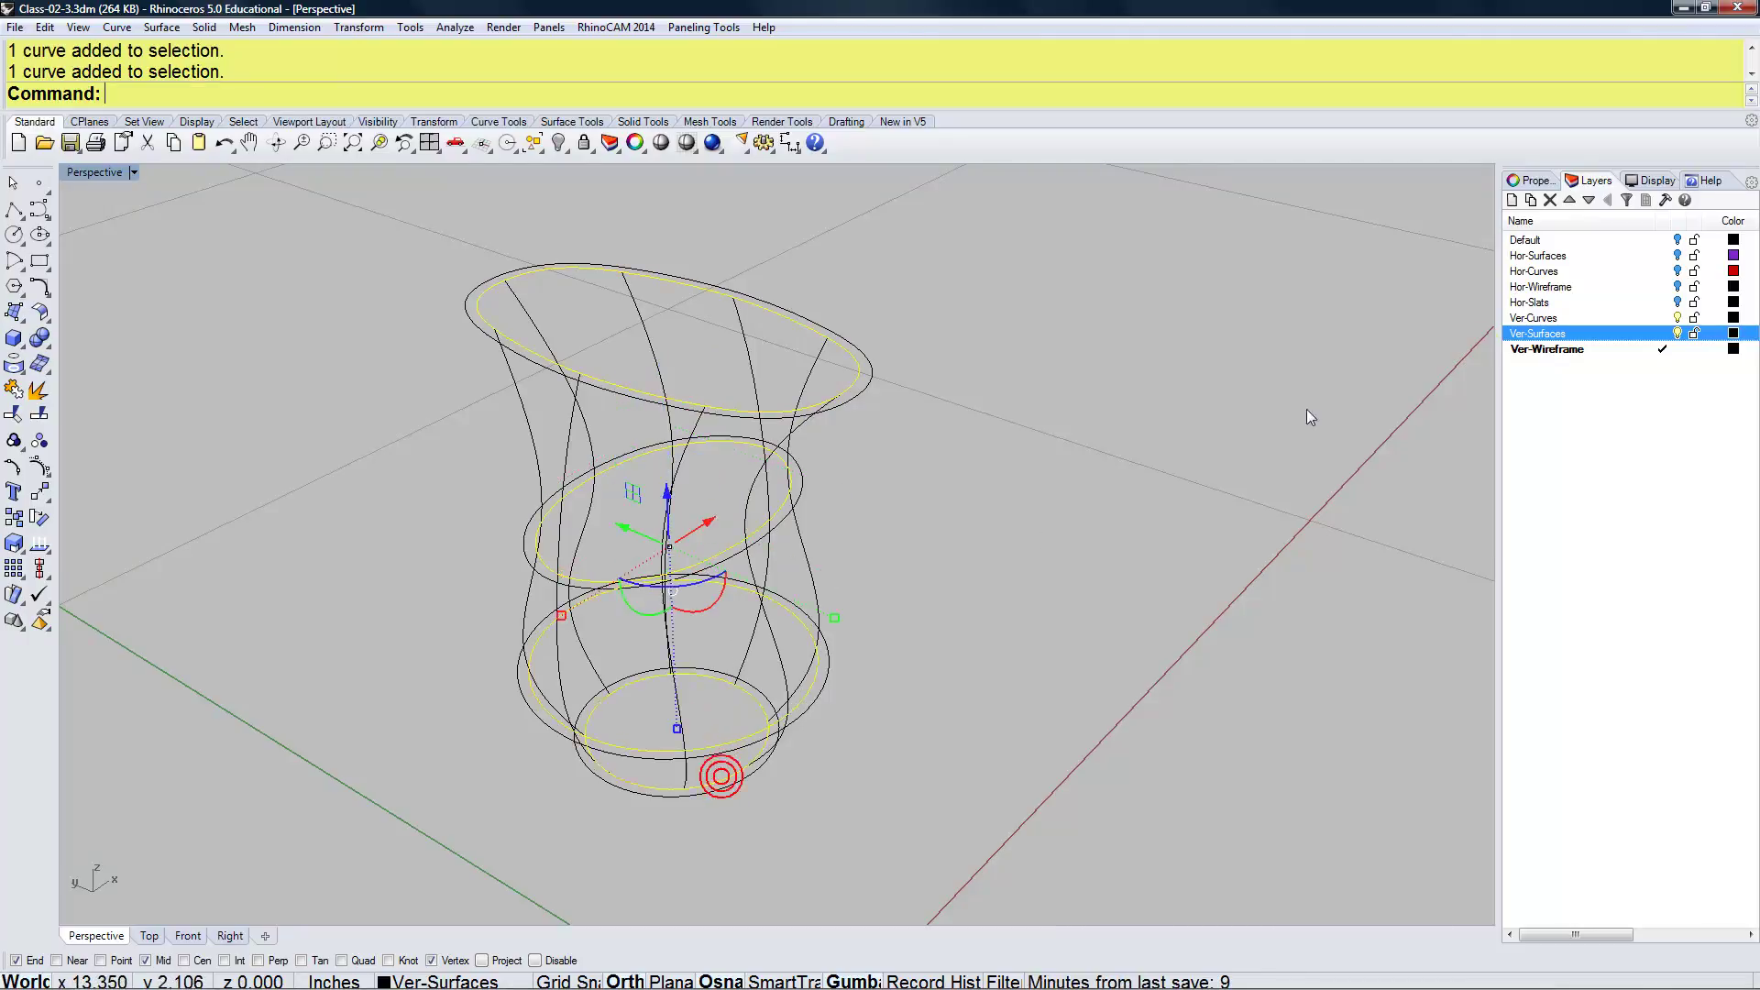
{"action": "right_click", "coordinate": [1596, 321]}
{"action": "left_click", "coordinate": [1514, 643]}
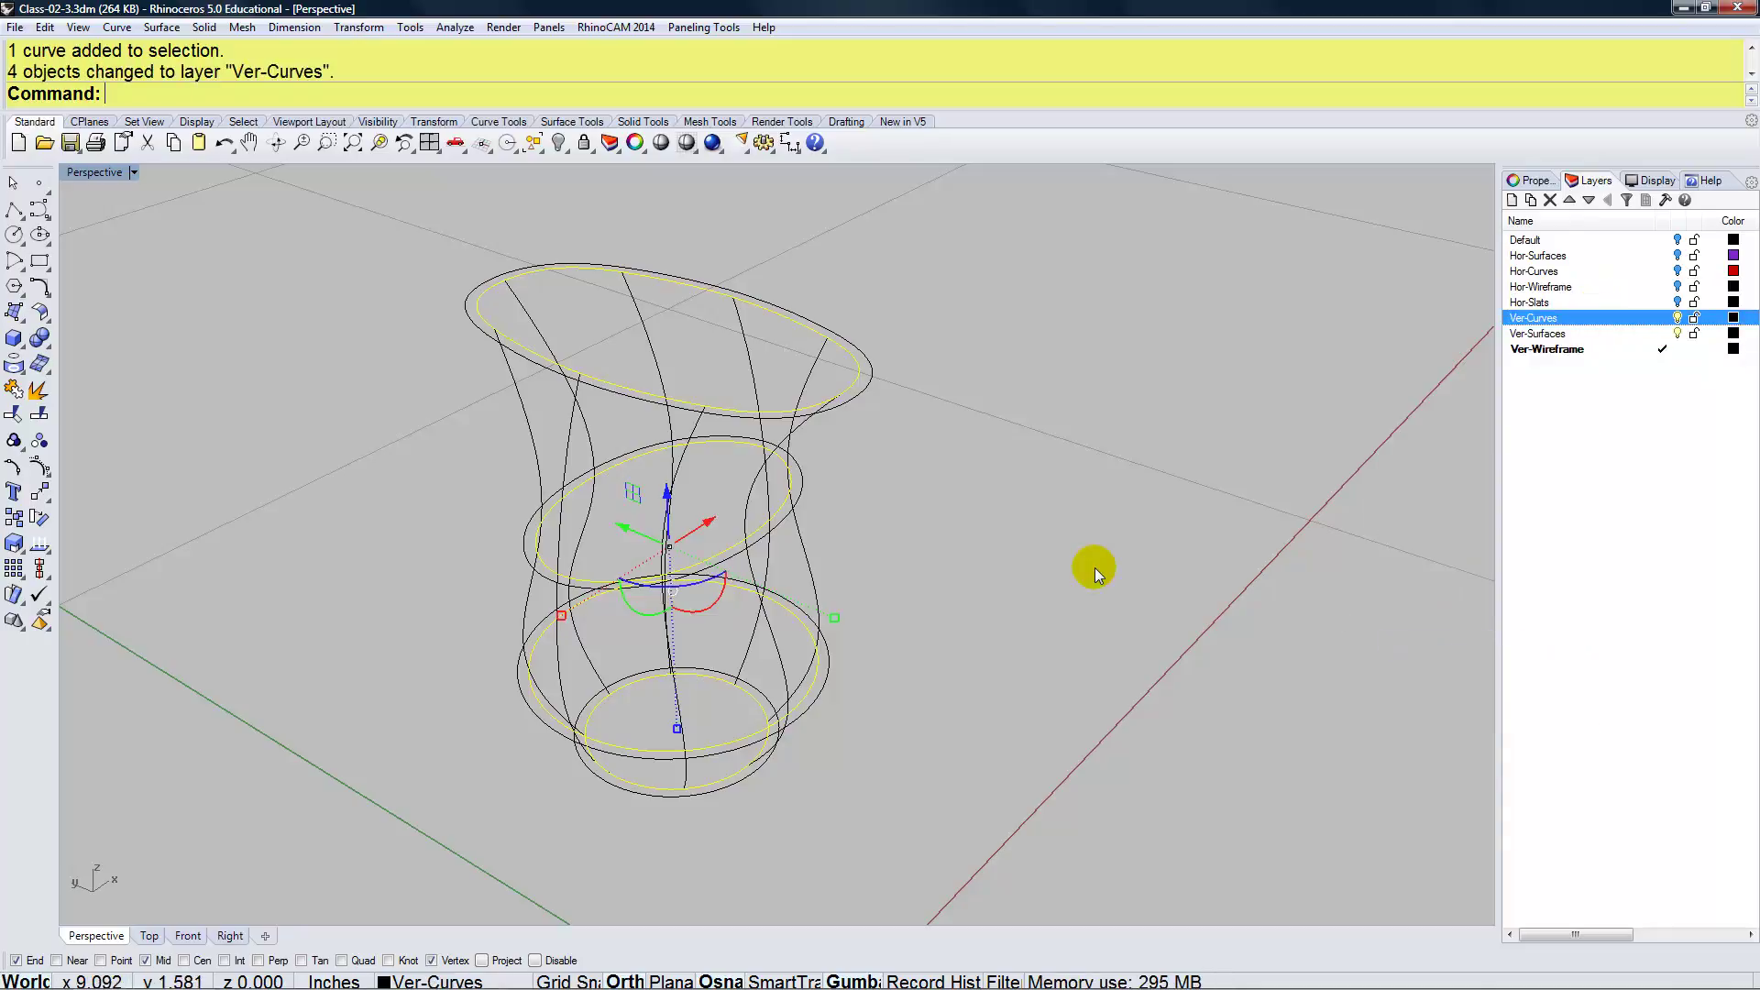
{"action": "left_click", "coordinate": [1054, 559]}
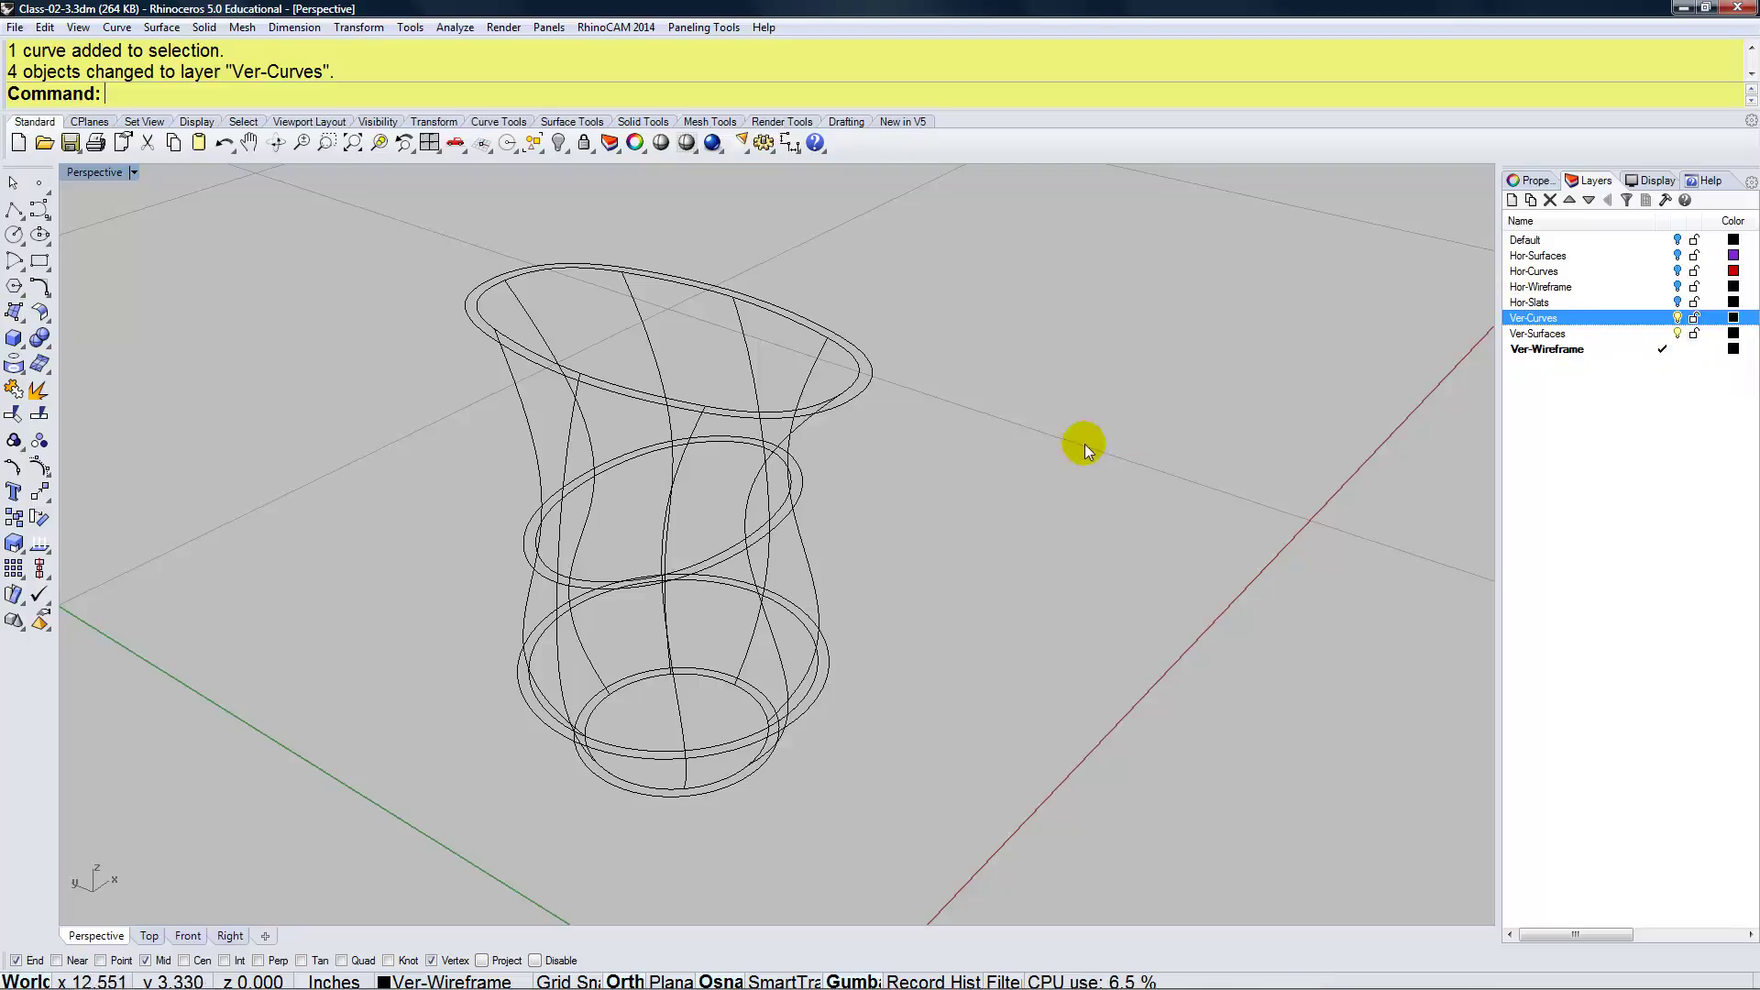
{"action": "left_click", "coordinate": [717, 790]}
{"action": "left_click", "coordinate": [743, 794]}
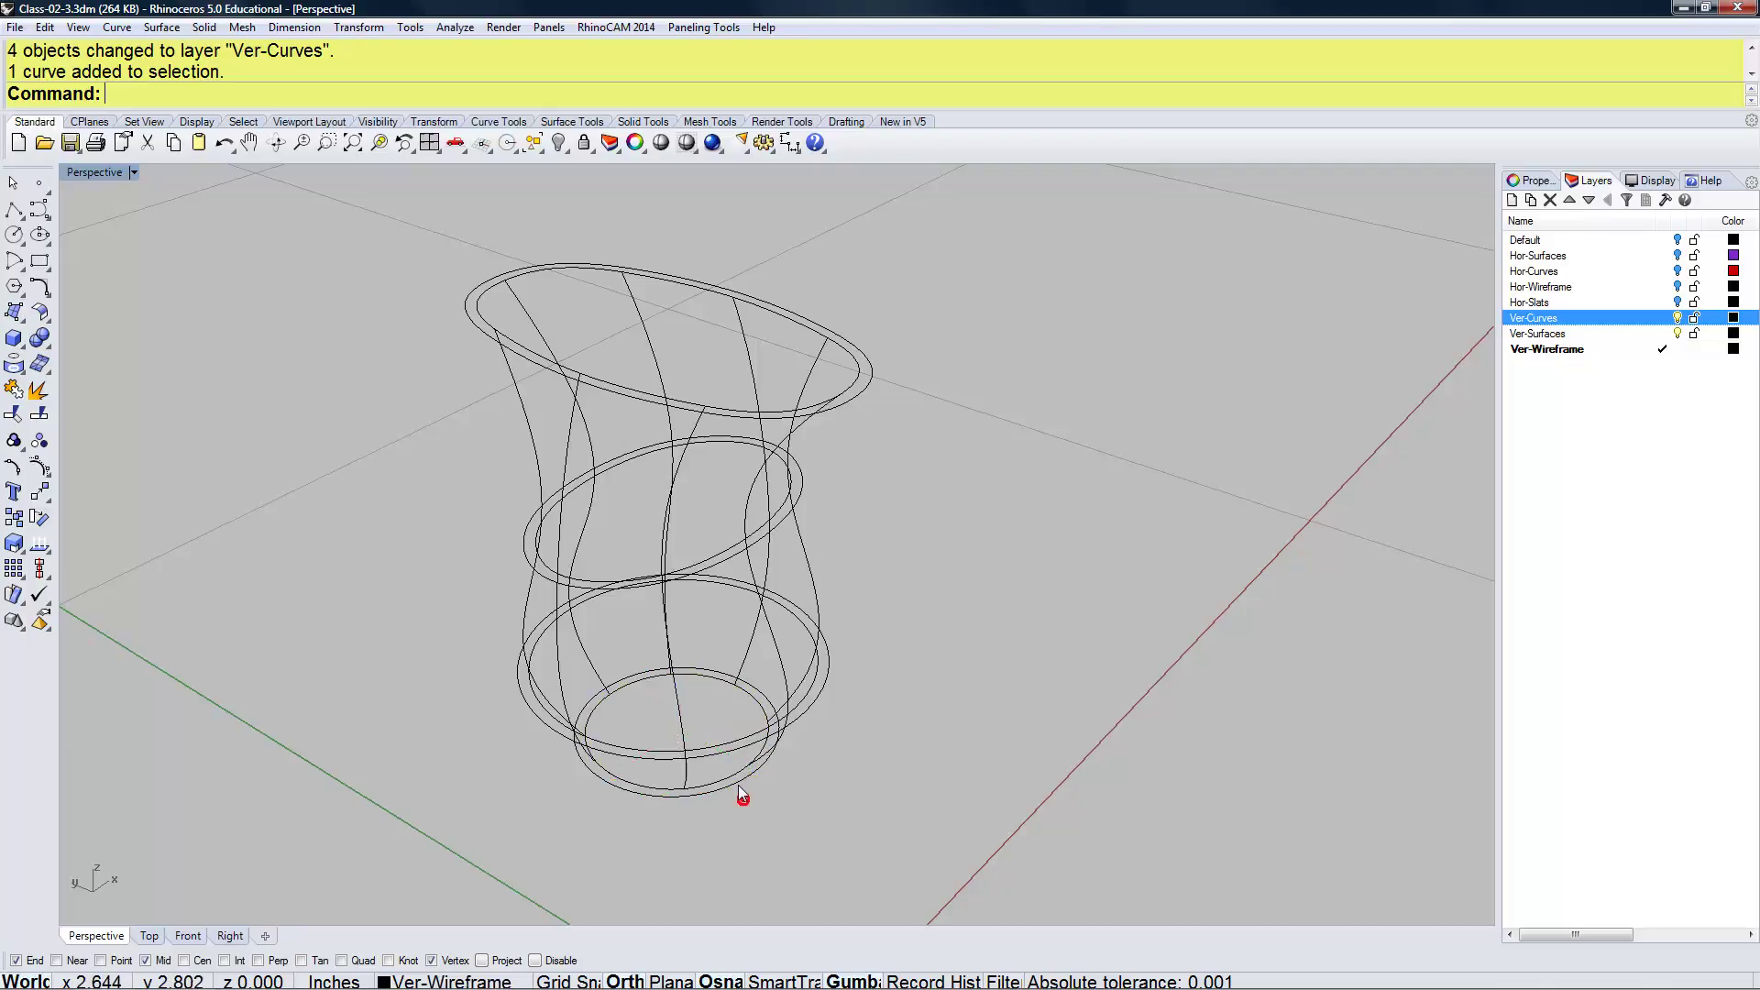
{"action": "left_click", "coordinate": [738, 779]}
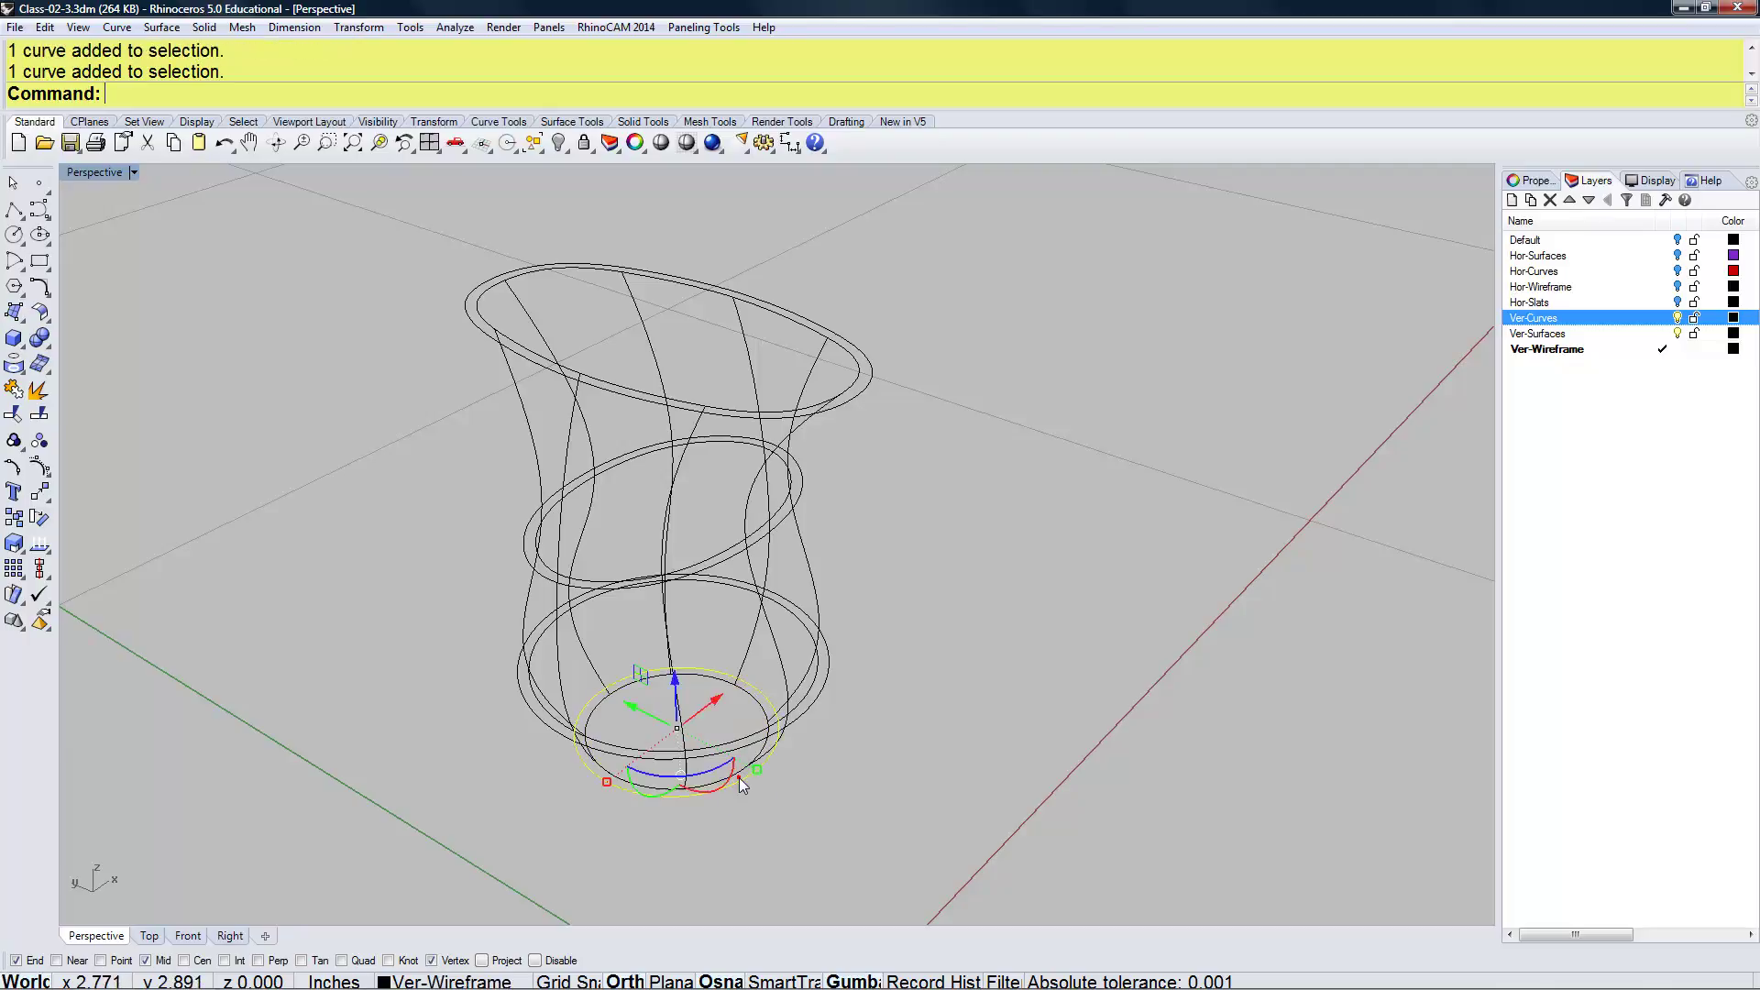
{"action": "left_click", "coordinate": [828, 658], "text": "shift"}
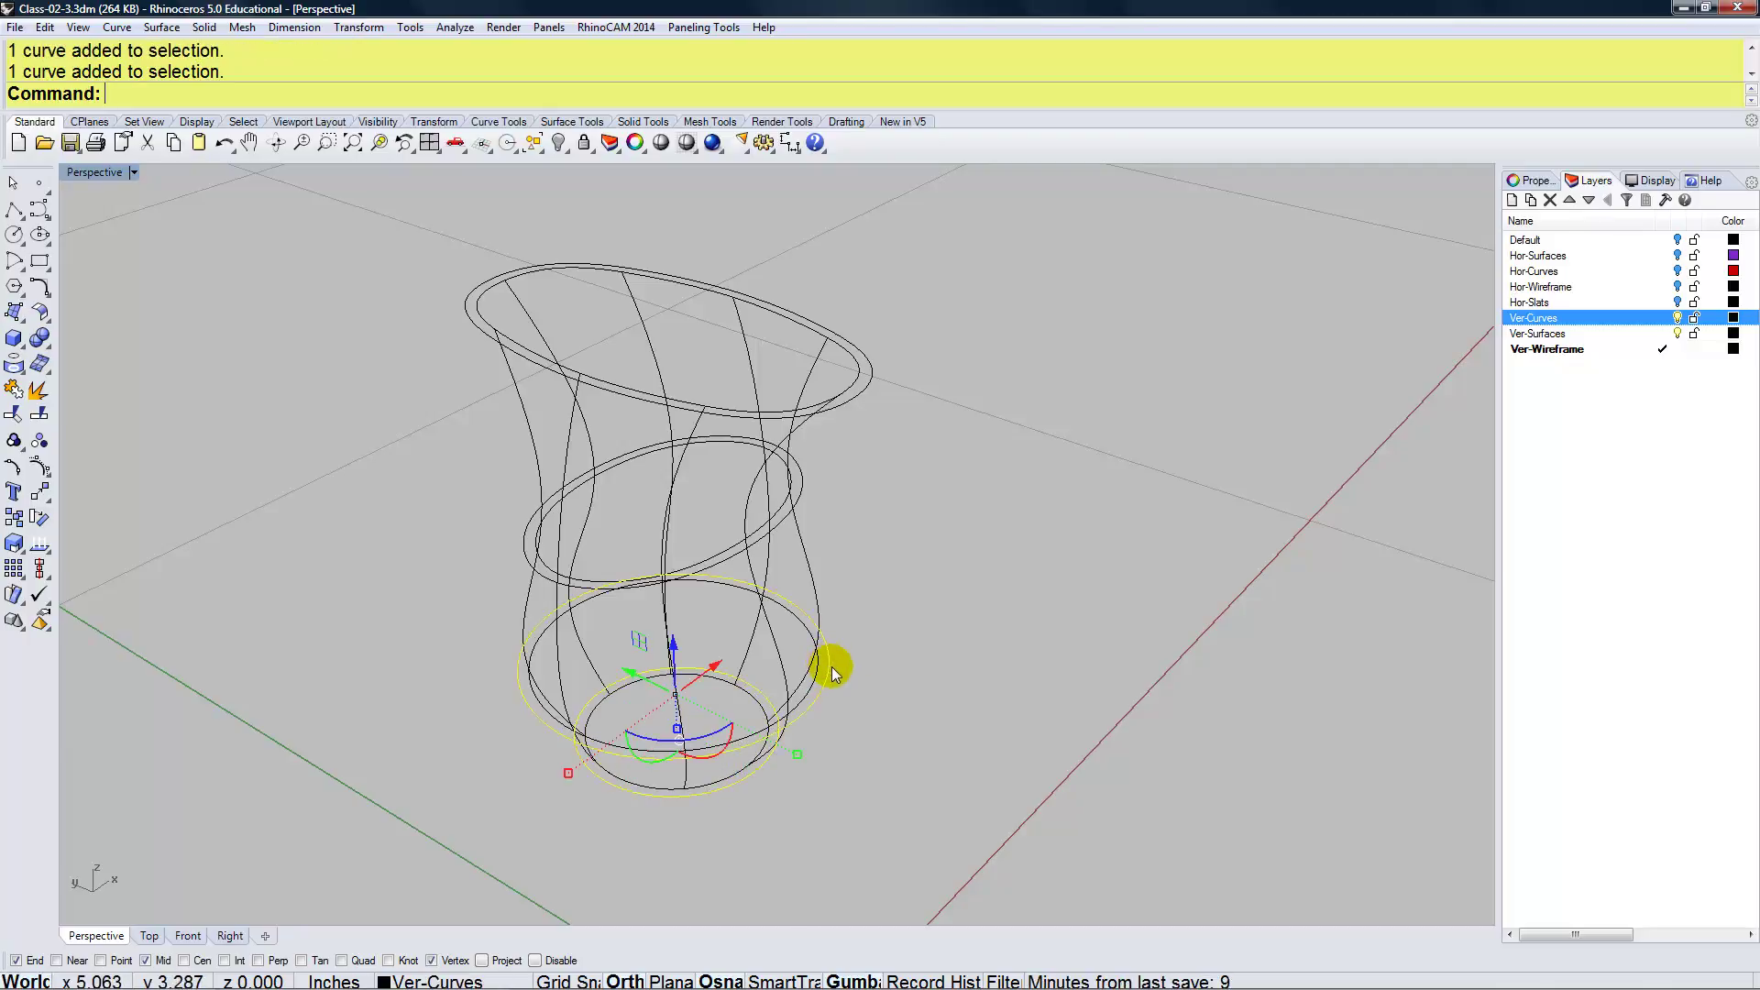
{"action": "left_click", "coordinate": [803, 484], "text": "shift"}
{"action": "left_click", "coordinate": [847, 405], "text": "shift"}
{"action": "type", "text": "Loft"}
{"action": "key", "text": "Return"}
{"action": "key", "text": "Return"}
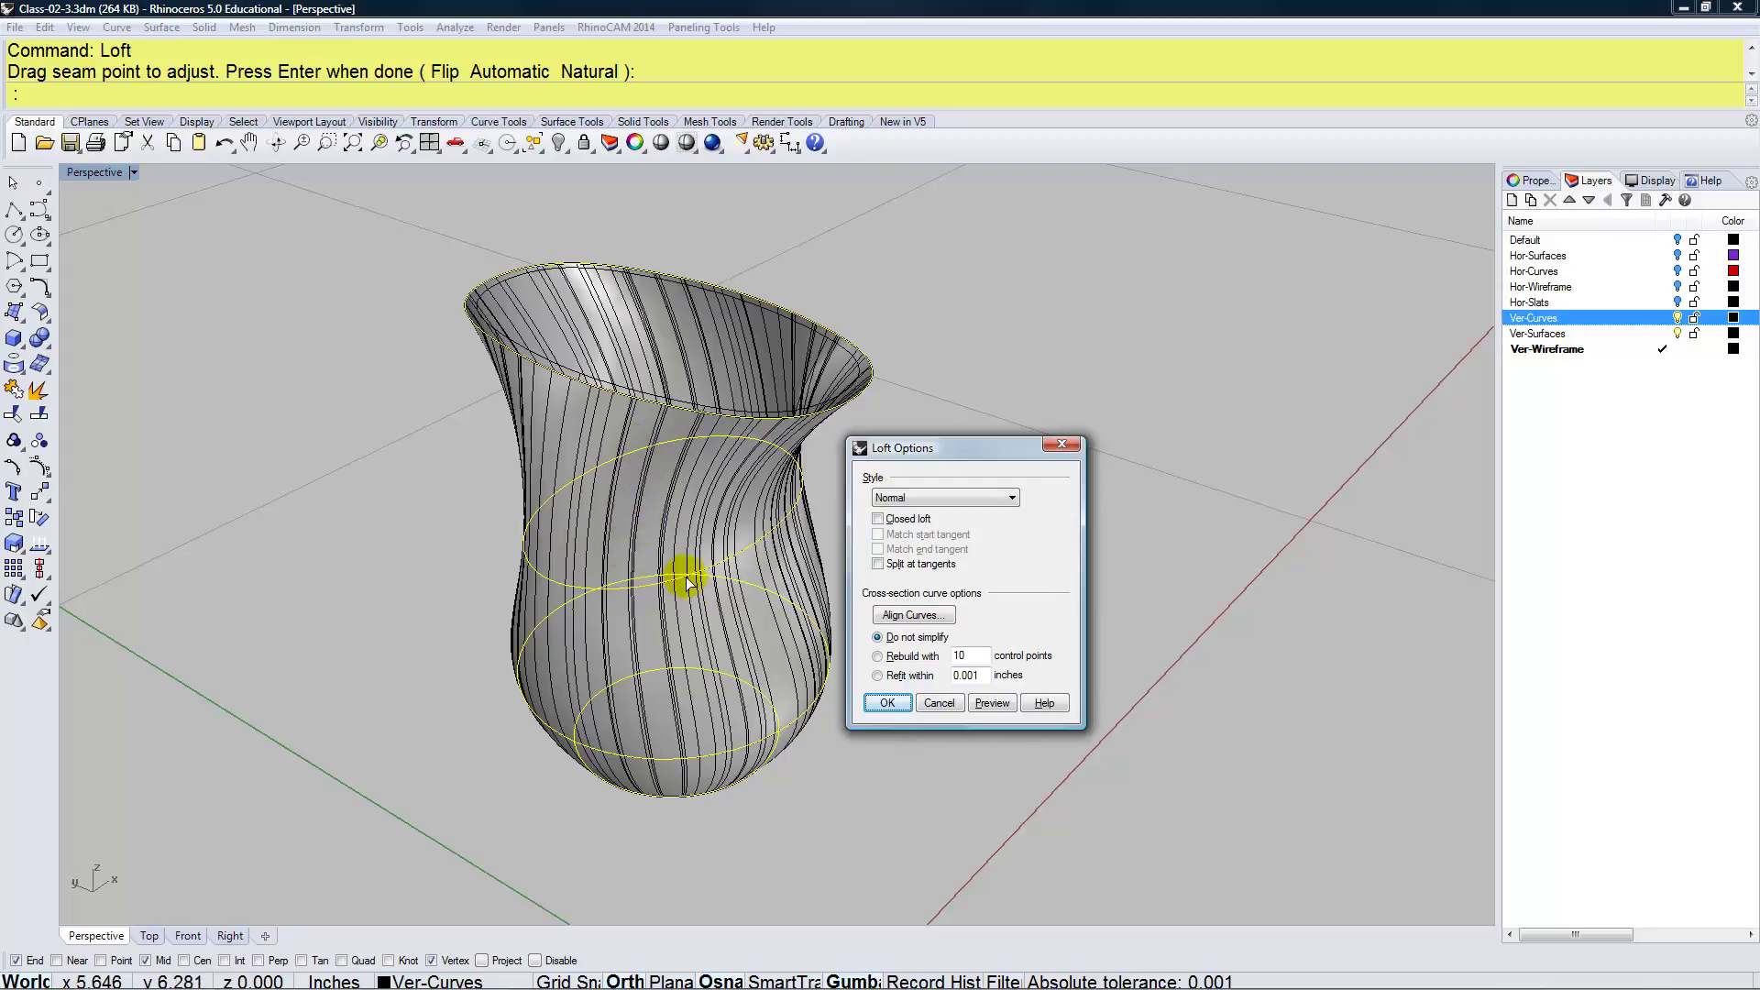
{"action": "key", "text": "Return"}
Select the outer curve of each of the four ring pairs and rebuild them
{"action": "left_click", "coordinate": [754, 778]}
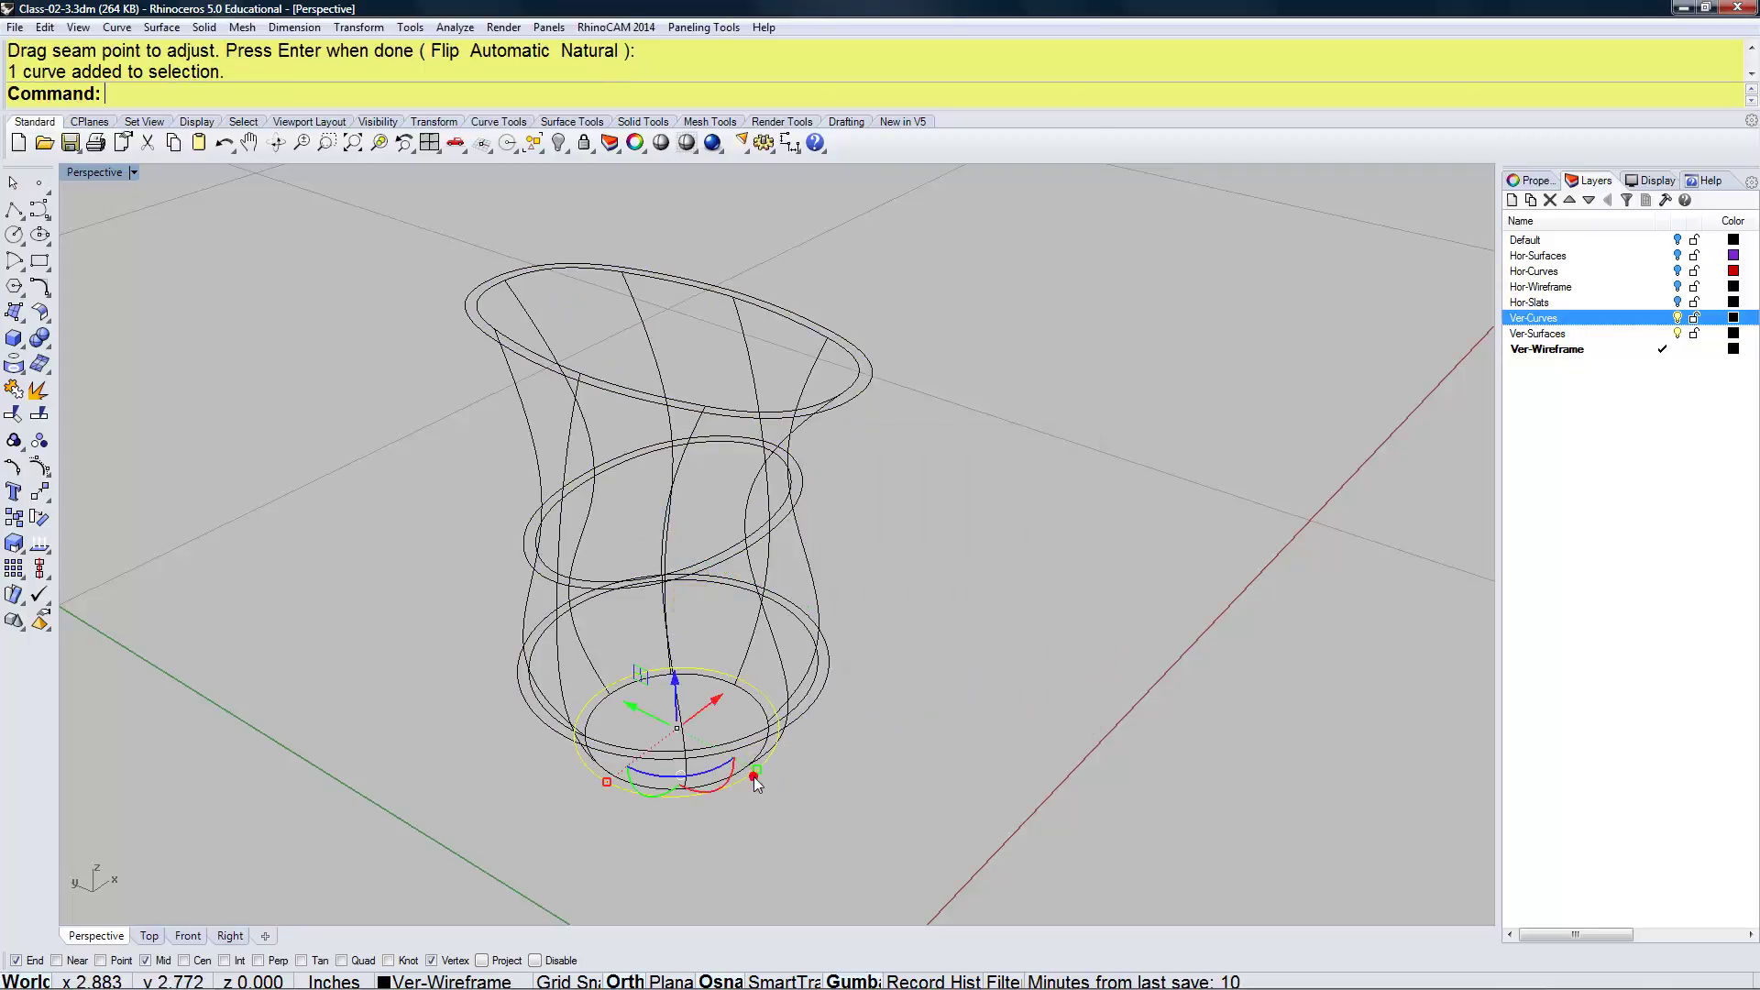
{"action": "left_click", "coordinate": [801, 483], "text": "shift"}
{"action": "left_click", "coordinate": [847, 401], "text": "shift"}
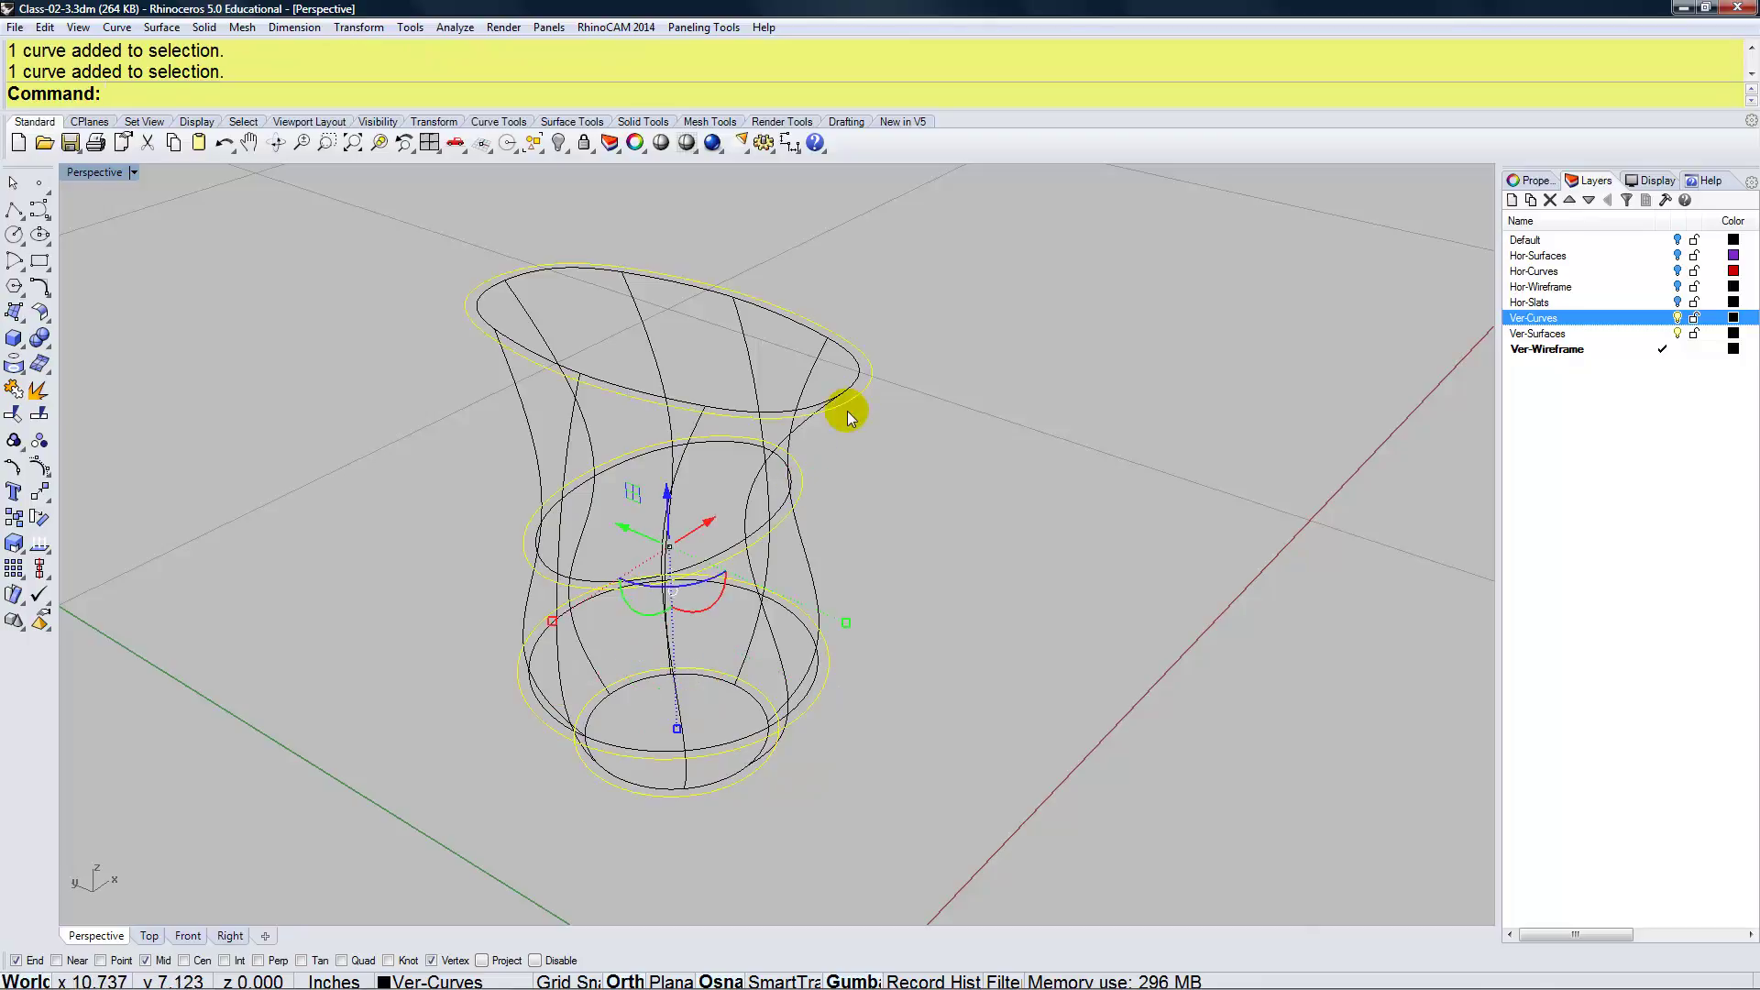
{"action": "type", "text": "Rebuild"}
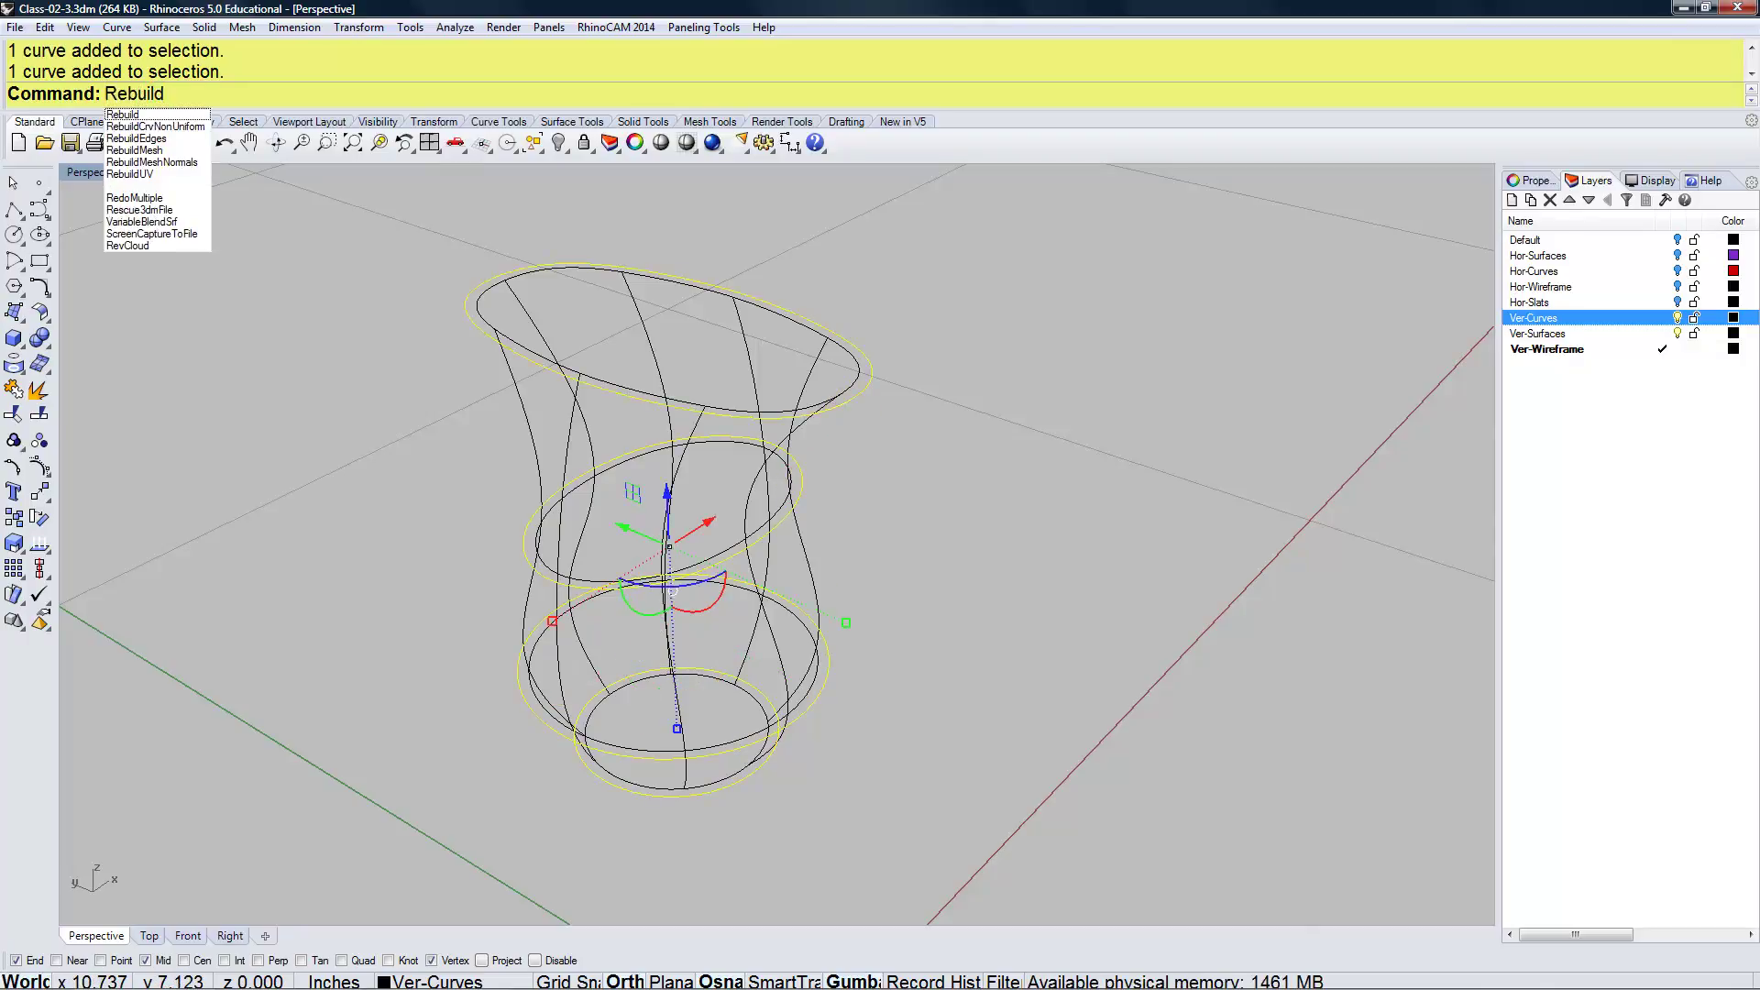
{"action": "key", "text": "Return"}
{"action": "key", "text": "Return"}
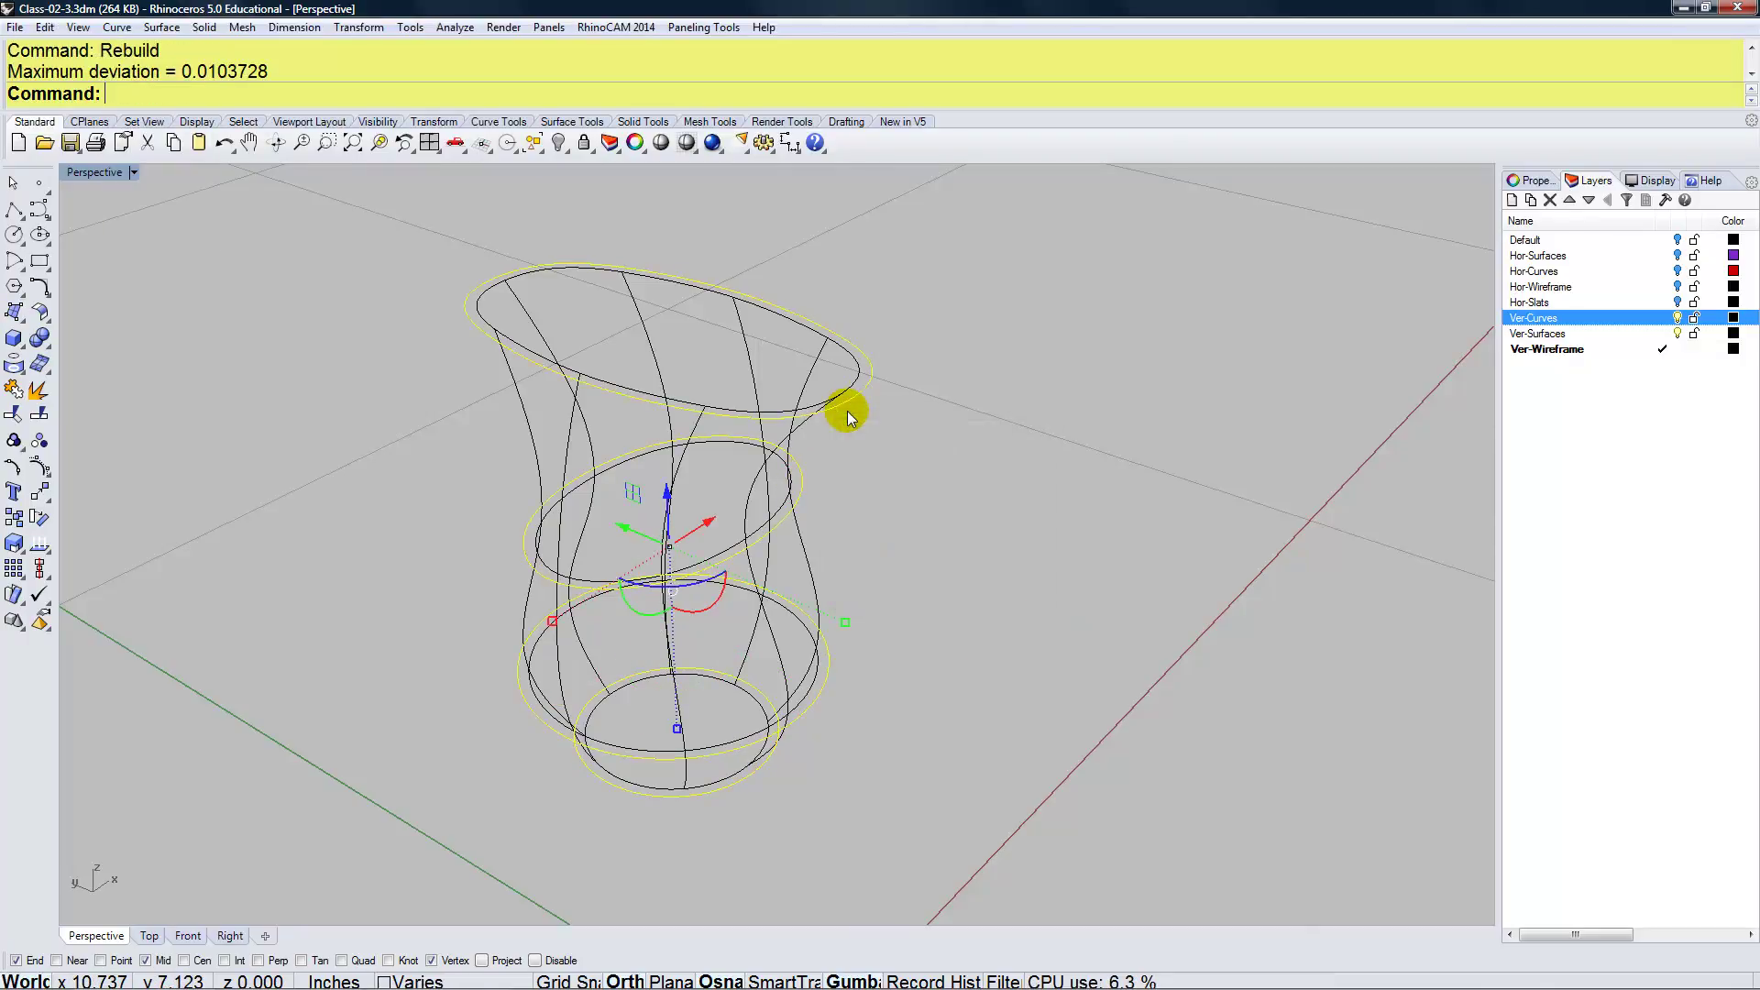
Loft the four outer ring curves in Normal style without simplifying them, then clear the selection
{"action": "type", "text": "Loft"}
{"action": "key", "text": "Return"}
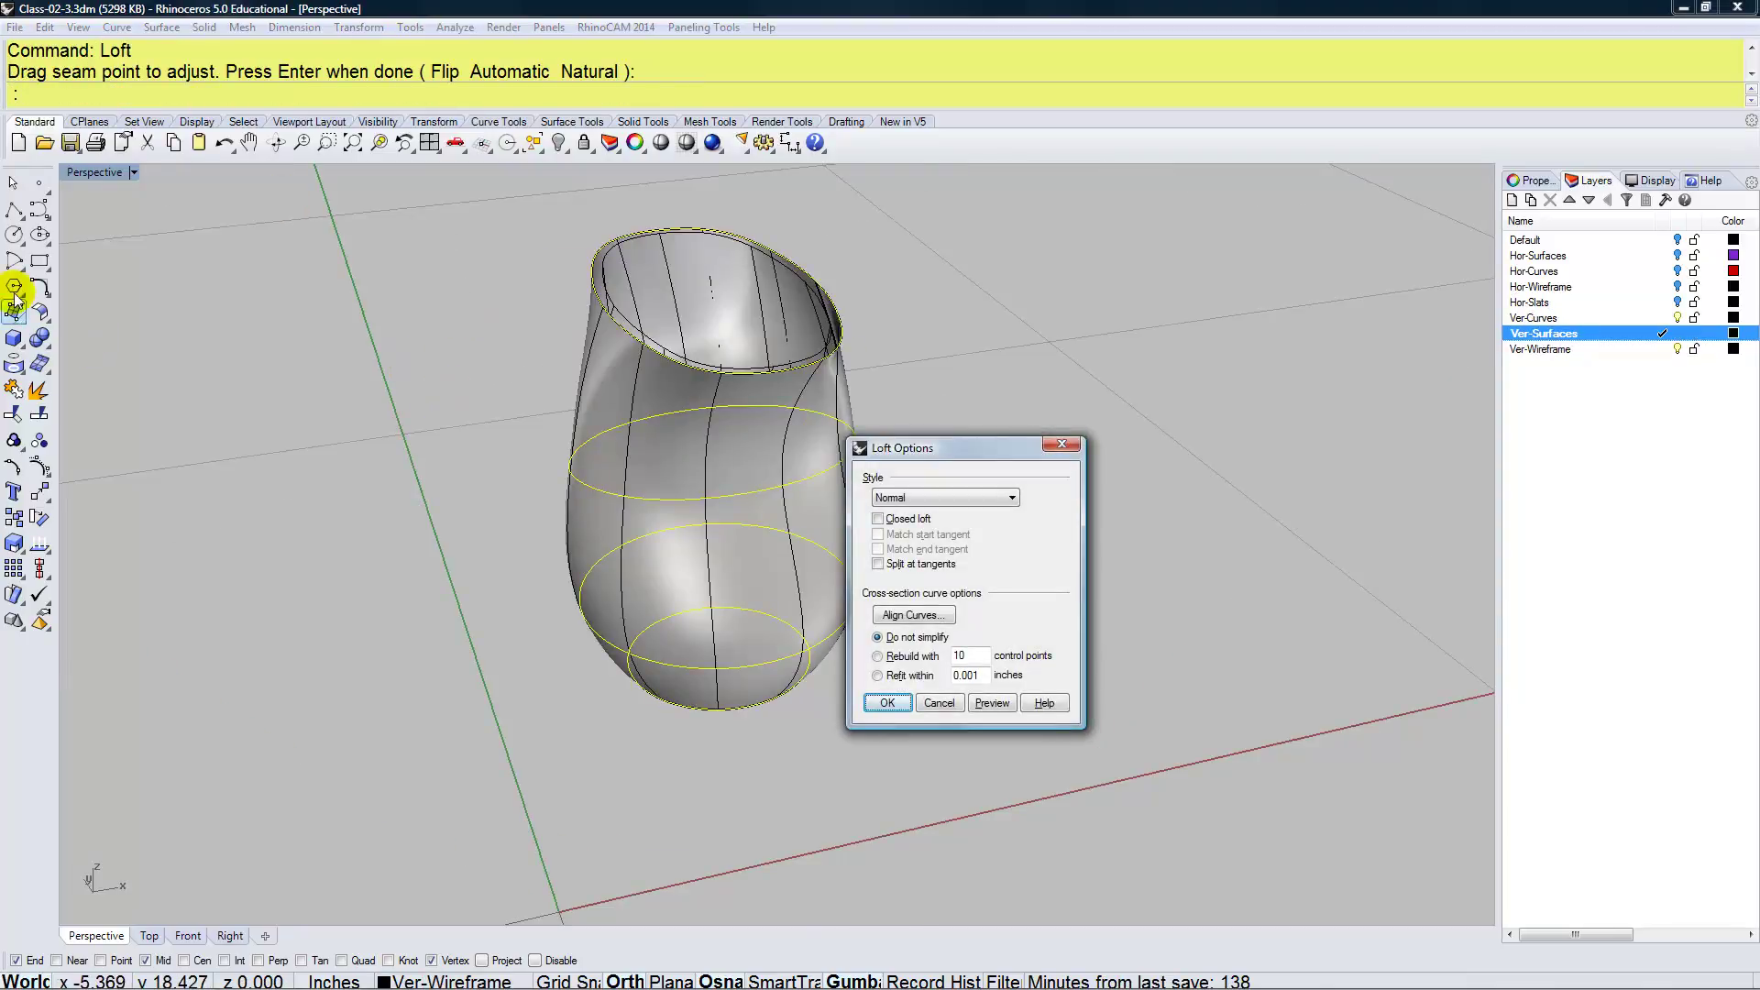
{"action": "left_click", "coordinate": [888, 702]}
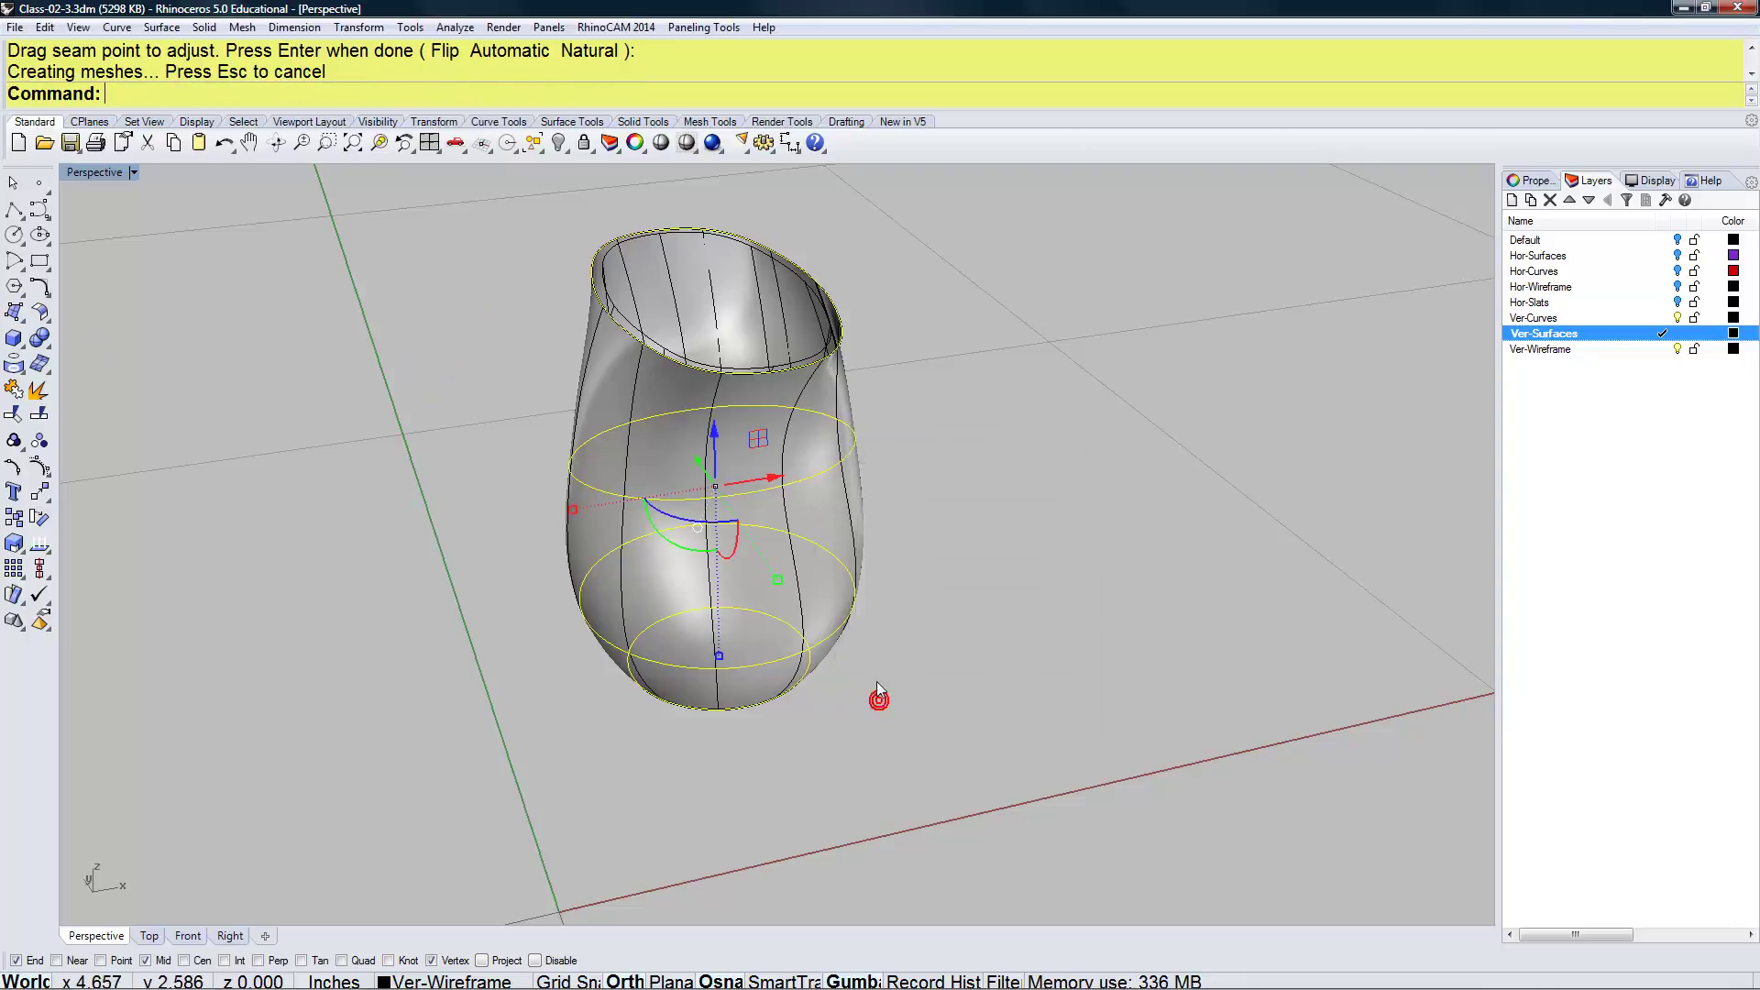
{"action": "right_click_drag", "start_coordinate": [900, 537], "coordinate": [905, 542]}
{"action": "left_click", "coordinate": [904, 542]}
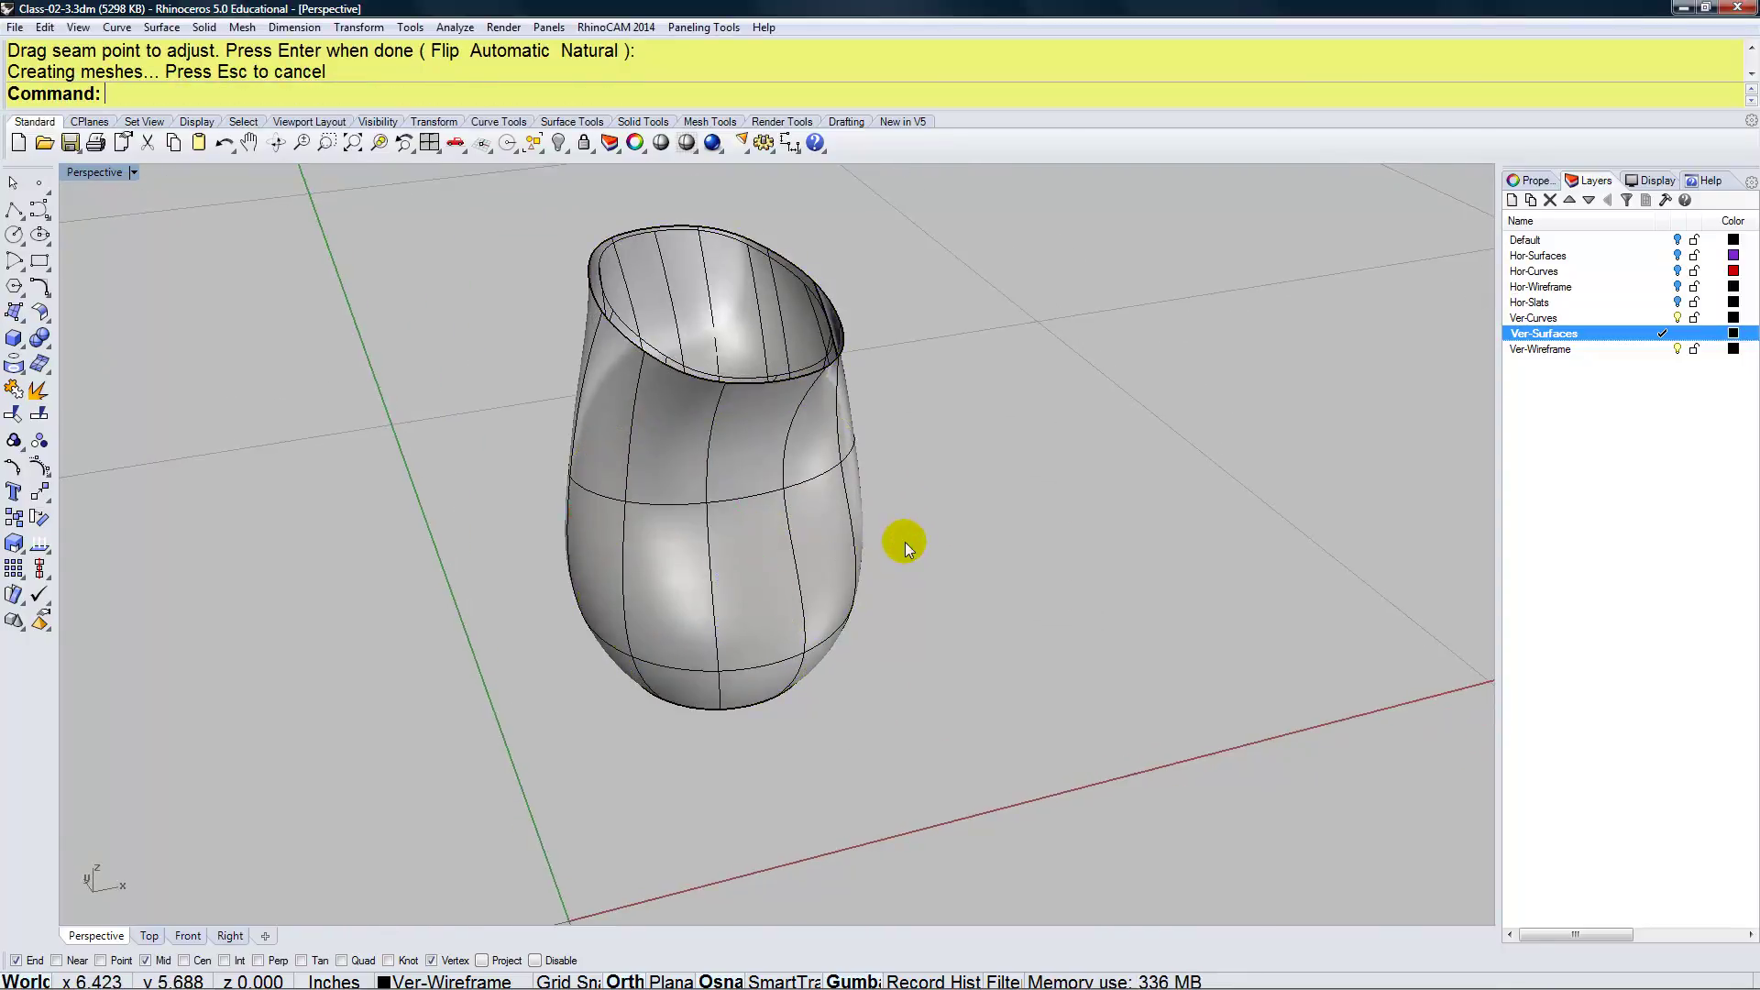
Rebuild the outer lofted surface with 10 U and 8 V points at degree 3, deleting the input
{"action": "left_click", "coordinate": [799, 482]}
{"action": "type", "text": "Rebuild"}
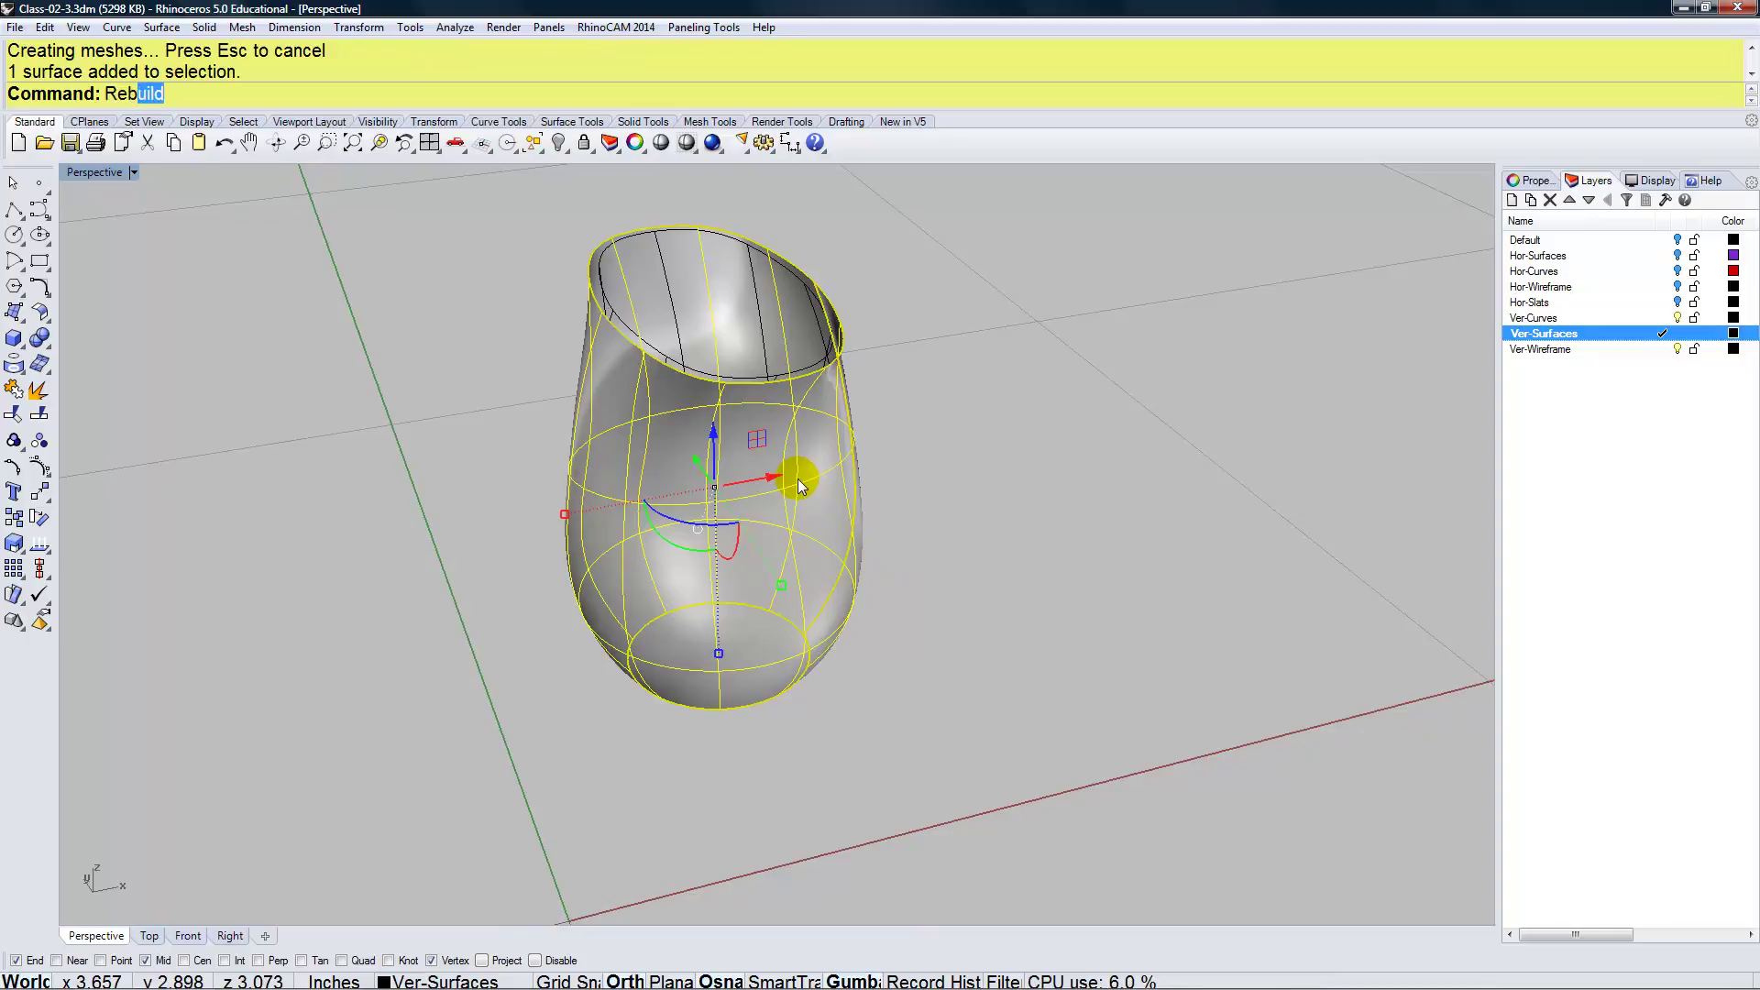
{"action": "key", "text": "Return"}
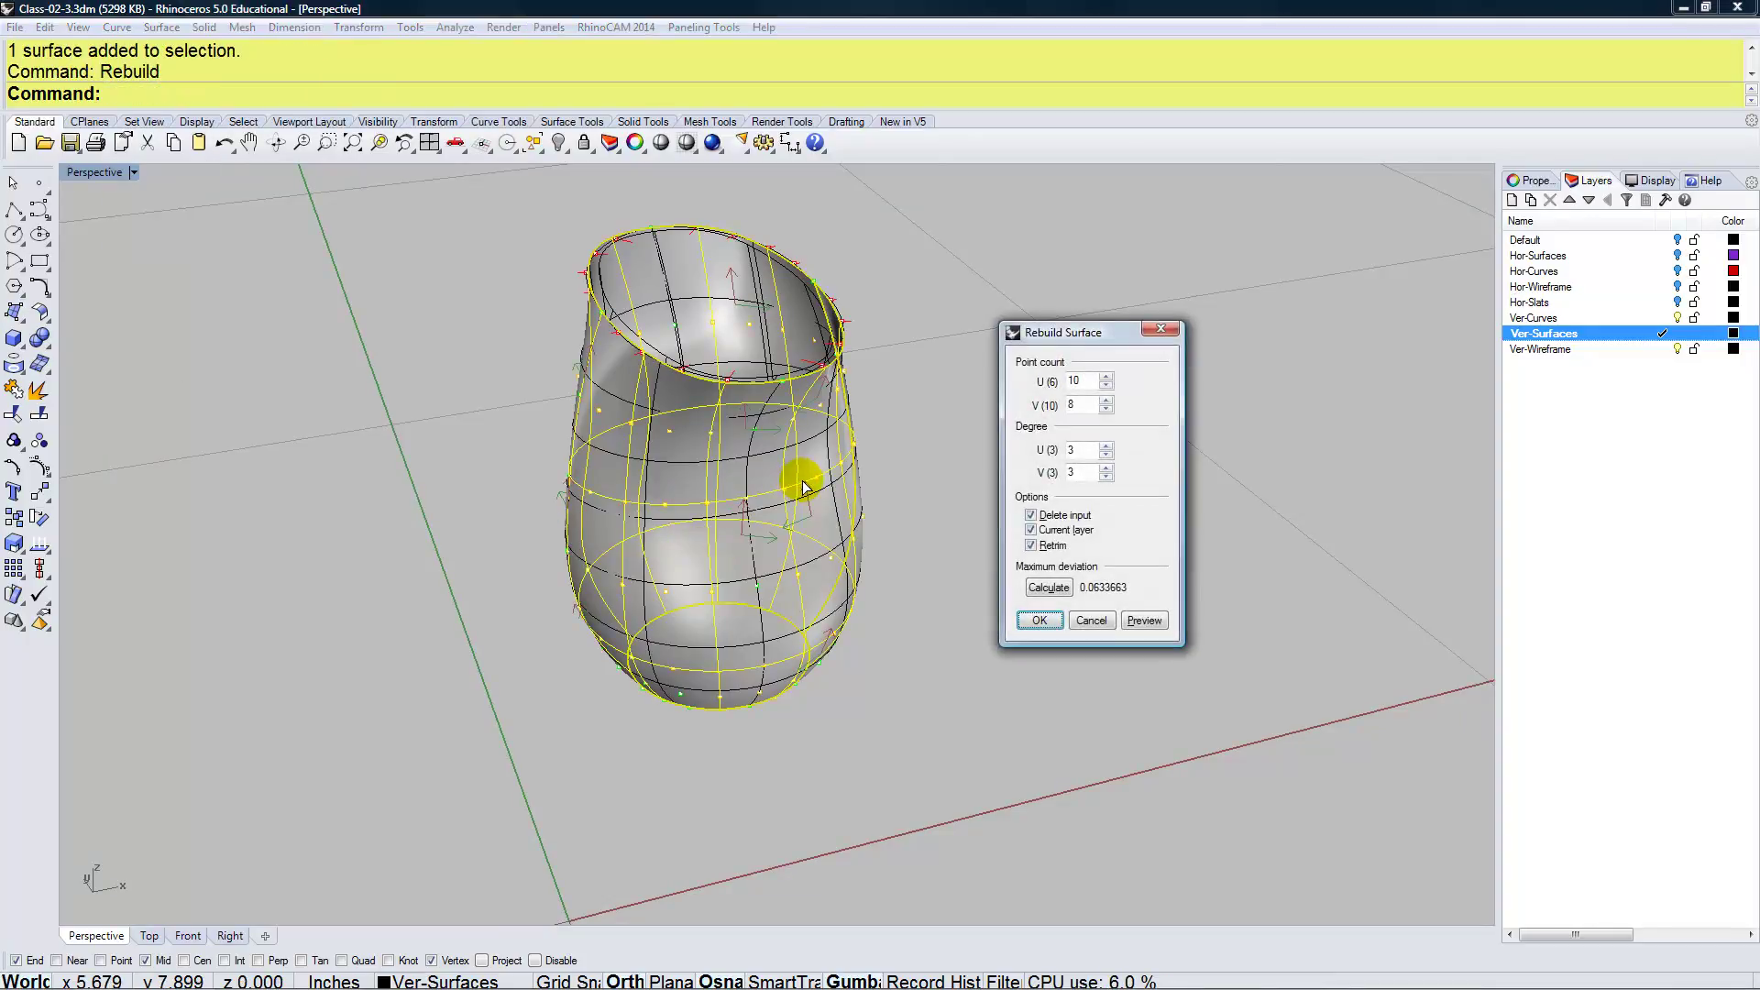
{"action": "left_click", "coordinate": [1025, 621]}
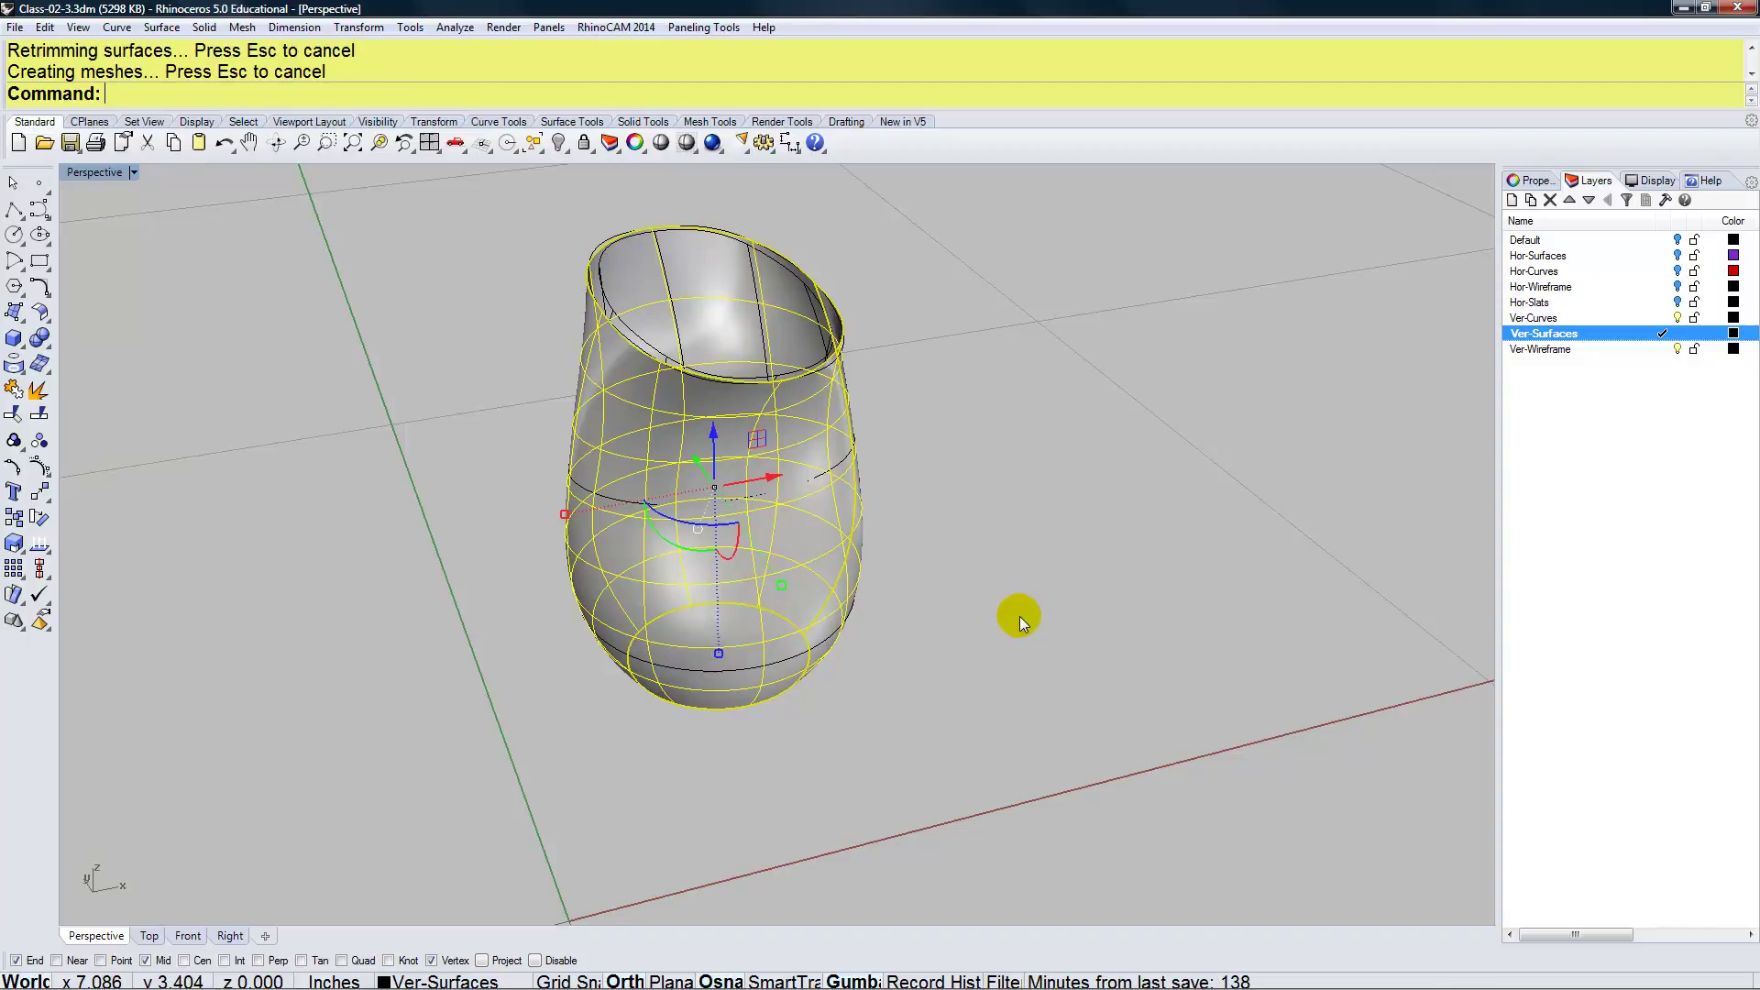
Make Ver-Wireframe the current layer and extract the wireframe of the rebuilt outer surface
{"action": "left_click", "coordinate": [1611, 351]}
{"action": "left_click", "coordinate": [1609, 351]}
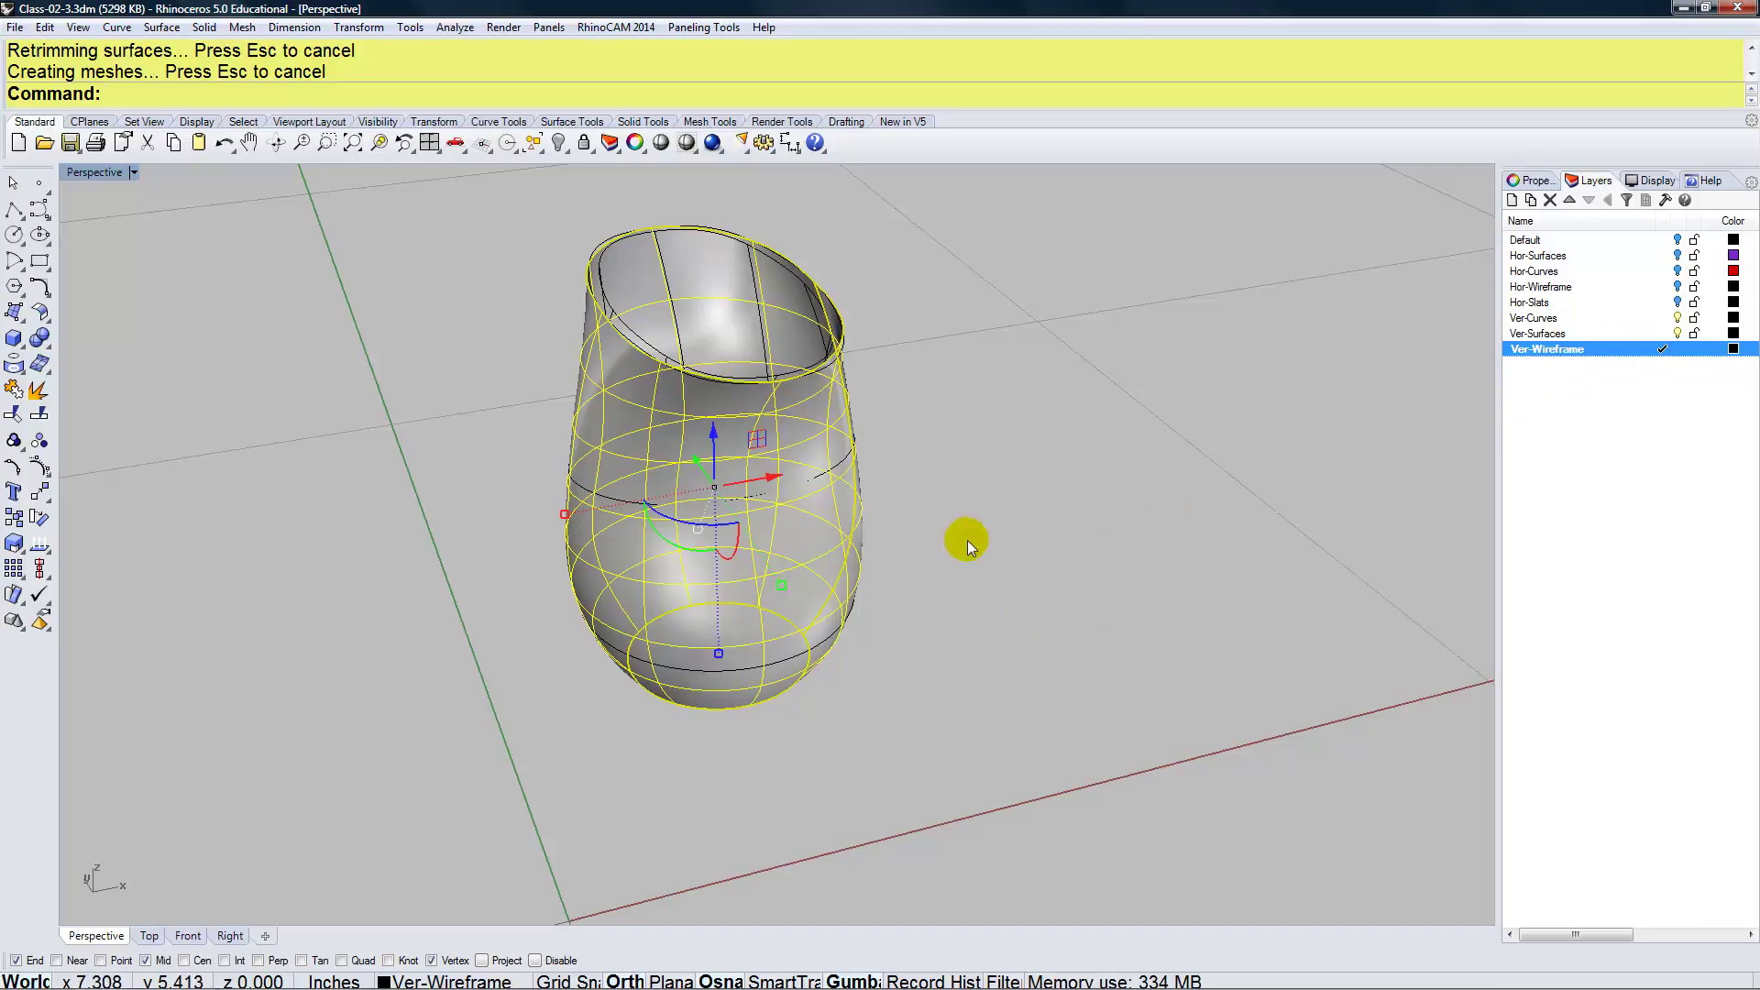
{"action": "type", "text": "ExtractWireframe"}
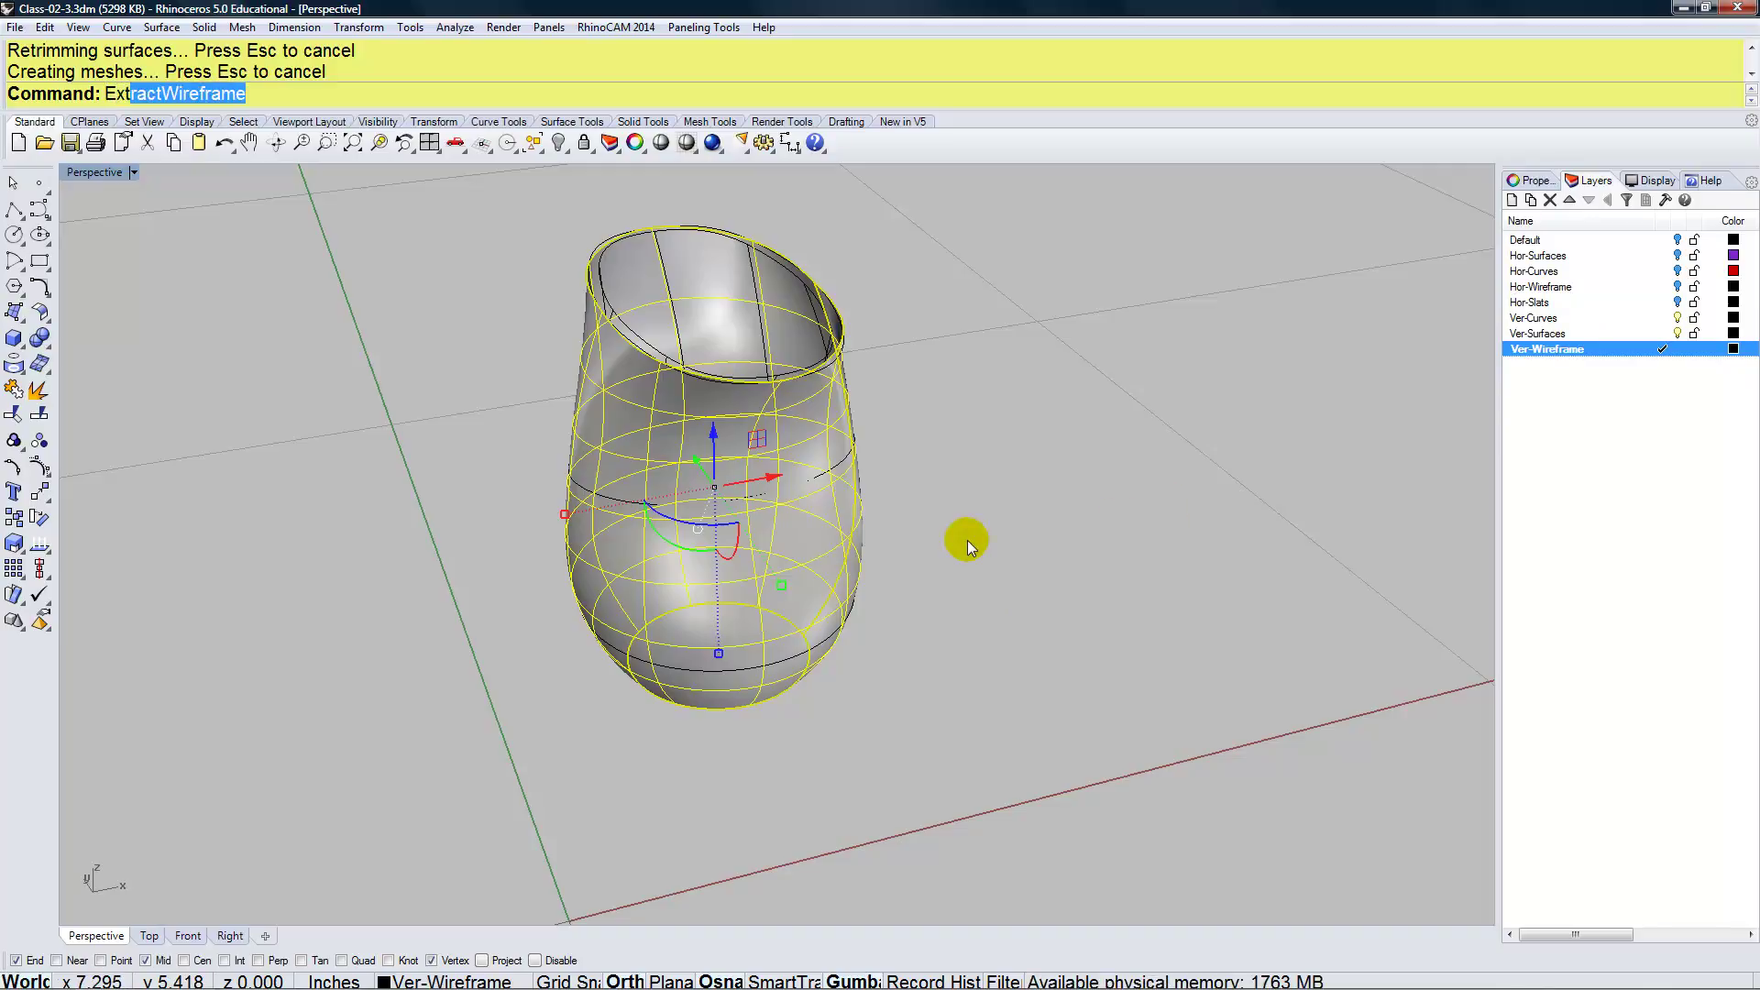
{"action": "key", "text": "Return"}
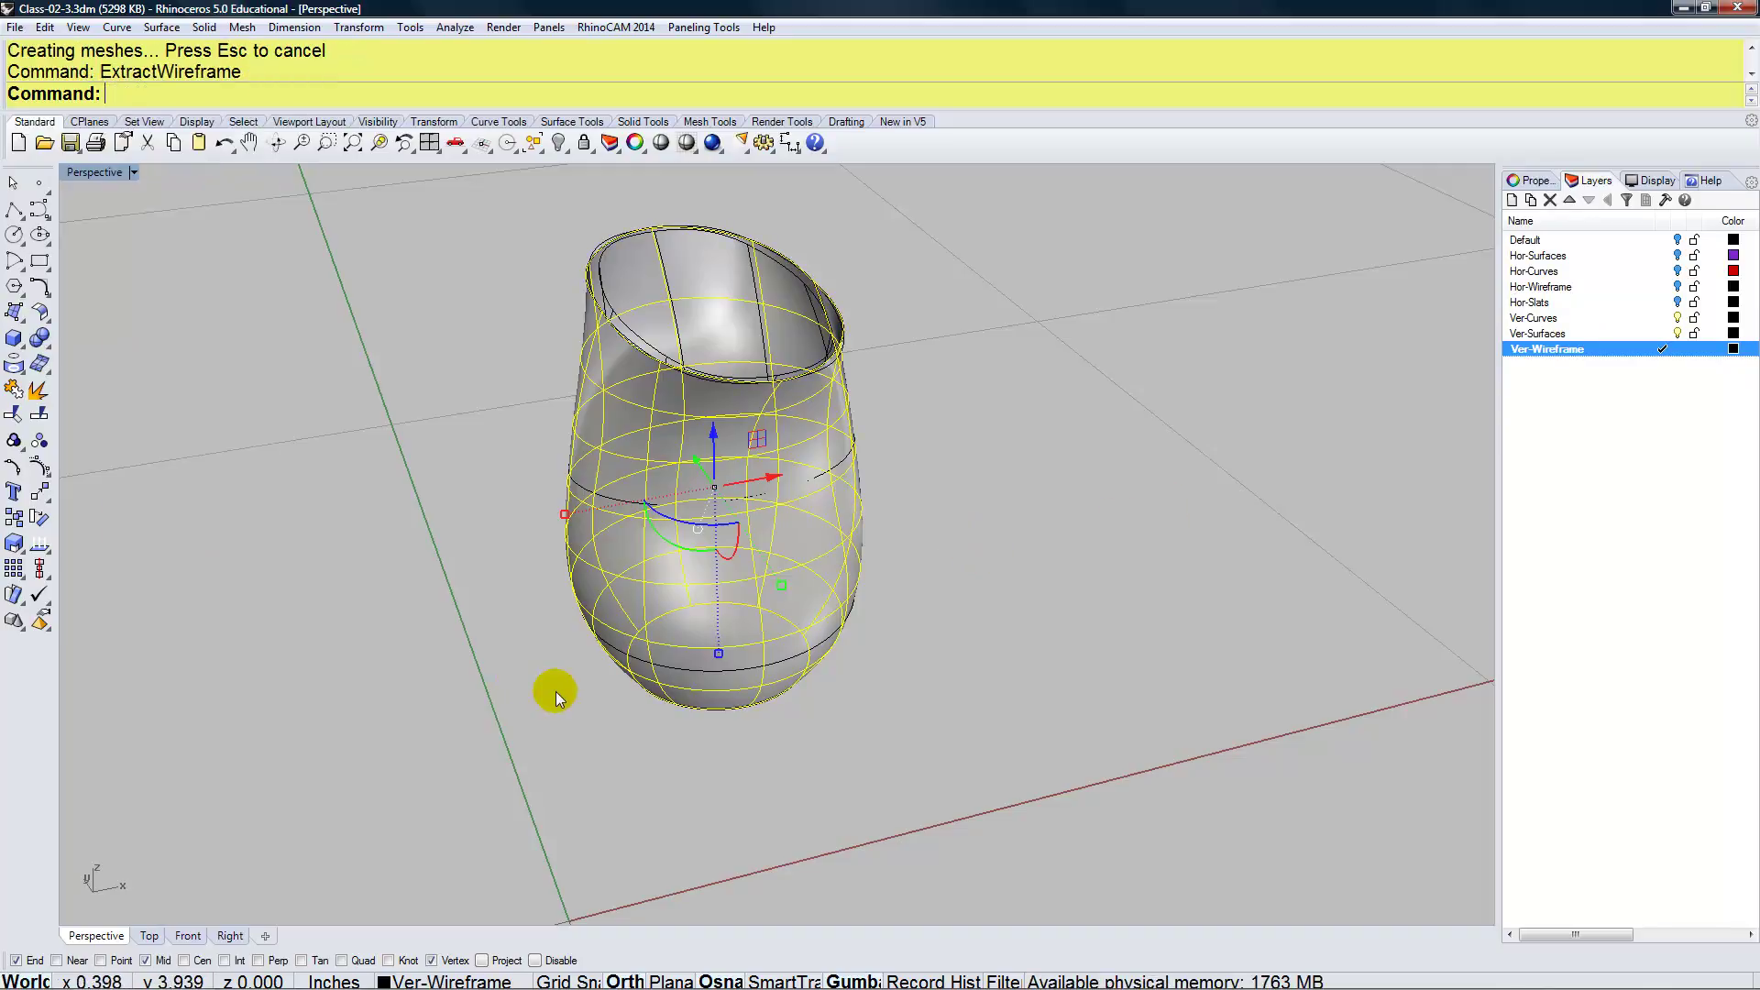
In the Front view, delete the horizontal curves and surfaces with a crossing window, keeping the vertical wireframe curves, and return to Perspective
{"action": "left_click", "coordinate": [186, 935]}
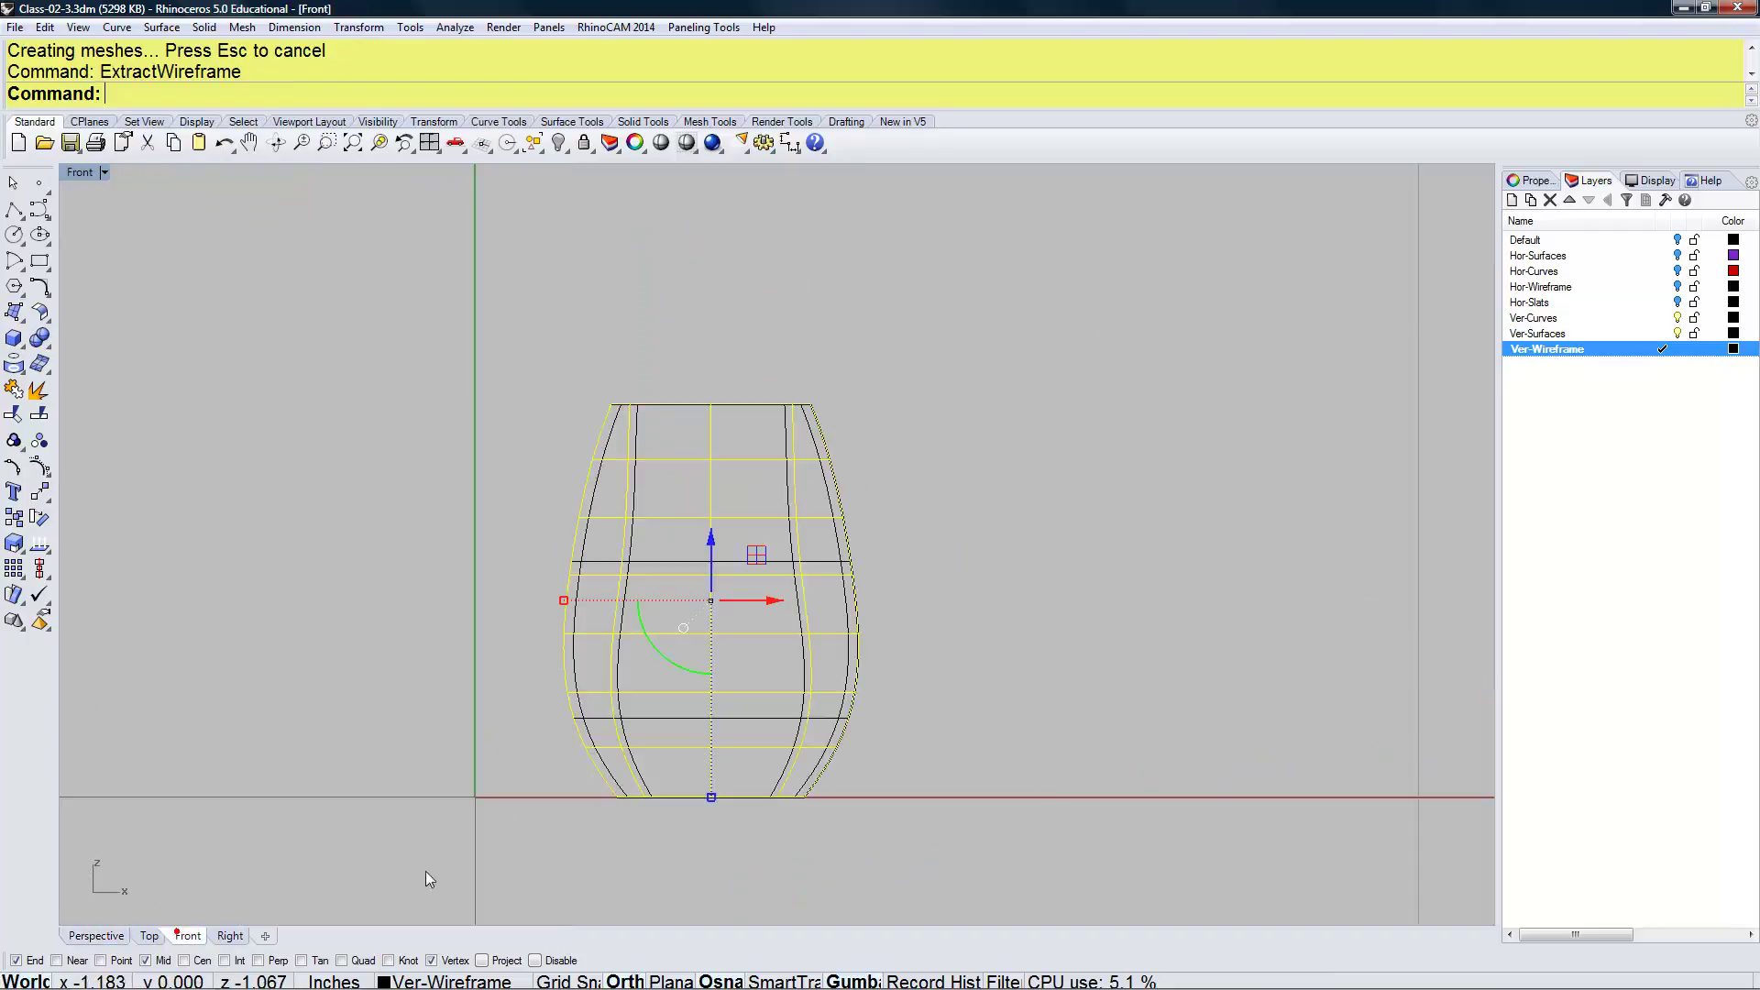
{"action": "left_click", "coordinate": [520, 807]}
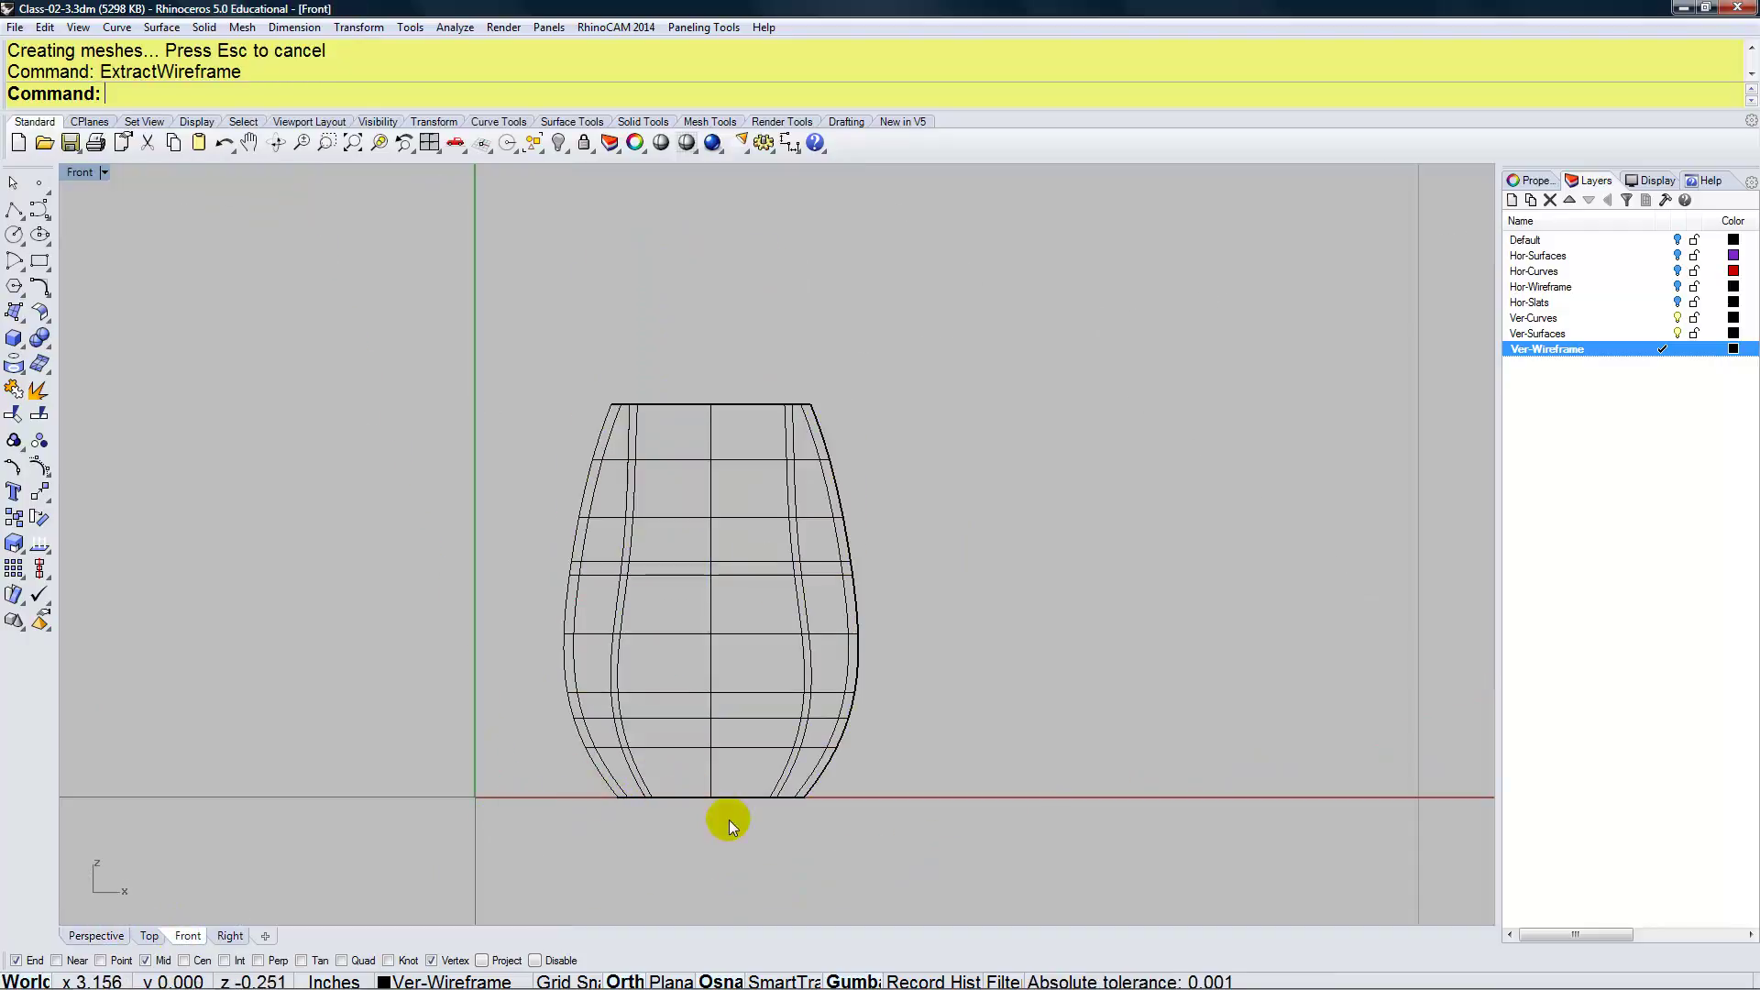
{"action": "left_click", "coordinate": [722, 392]}
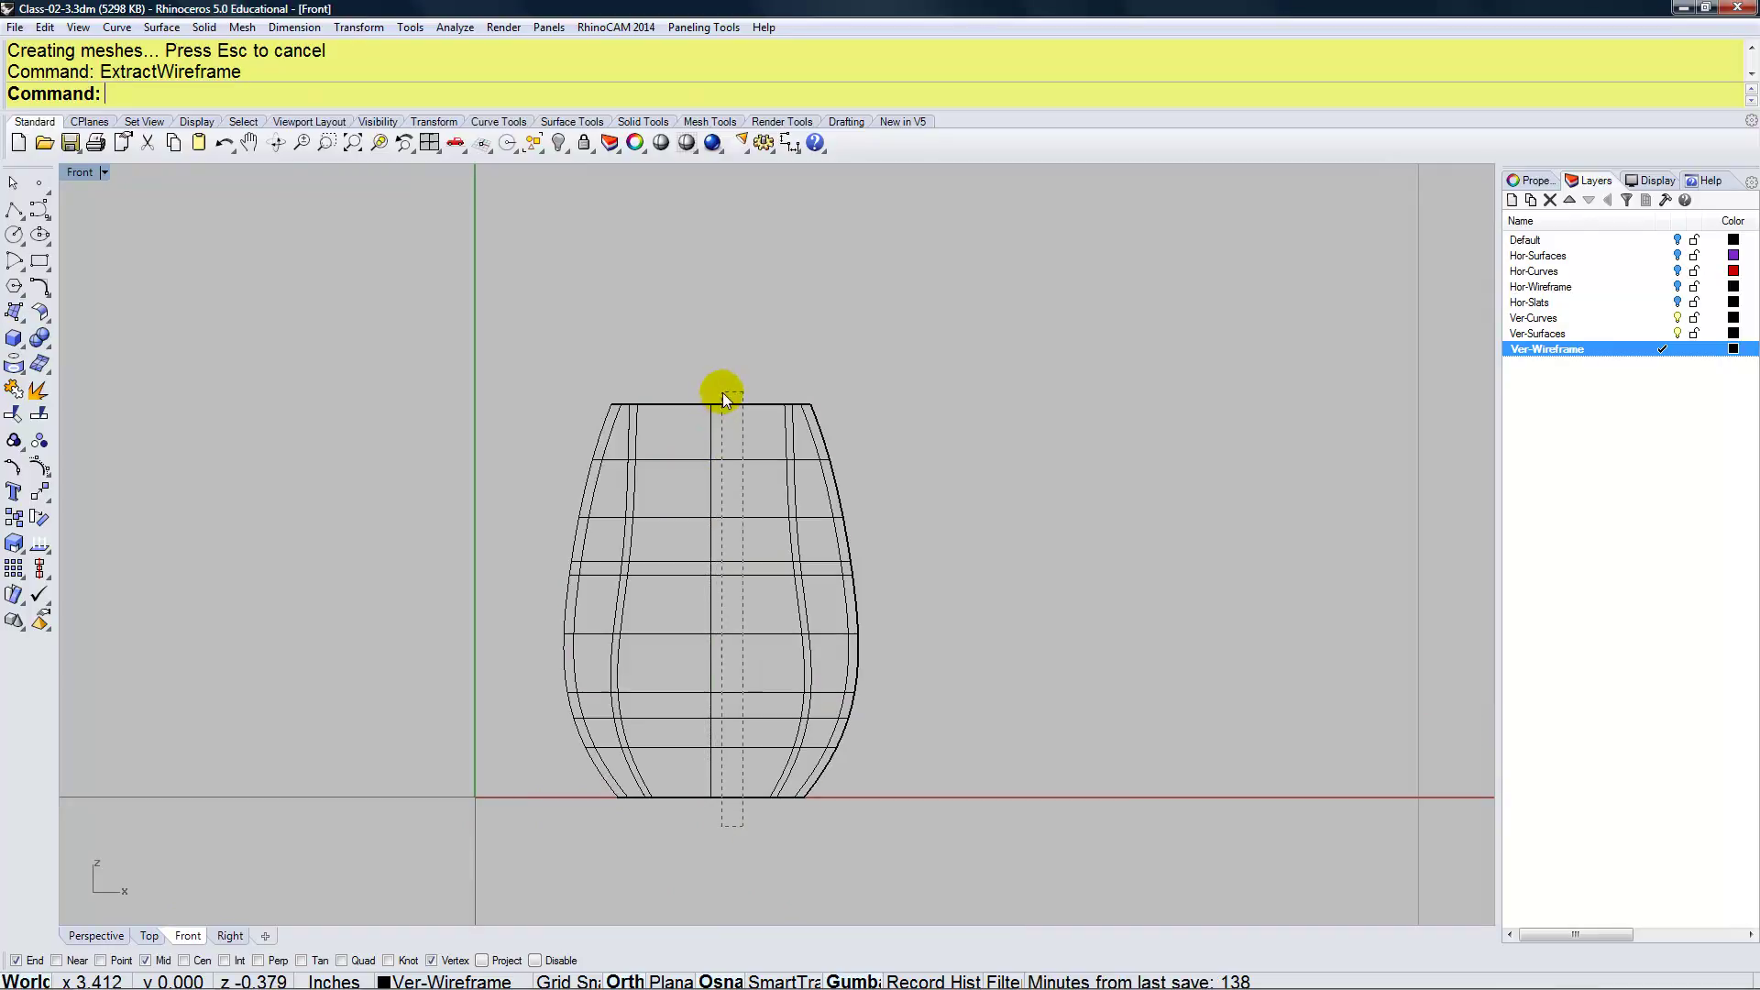
{"action": "key", "text": "Home"}
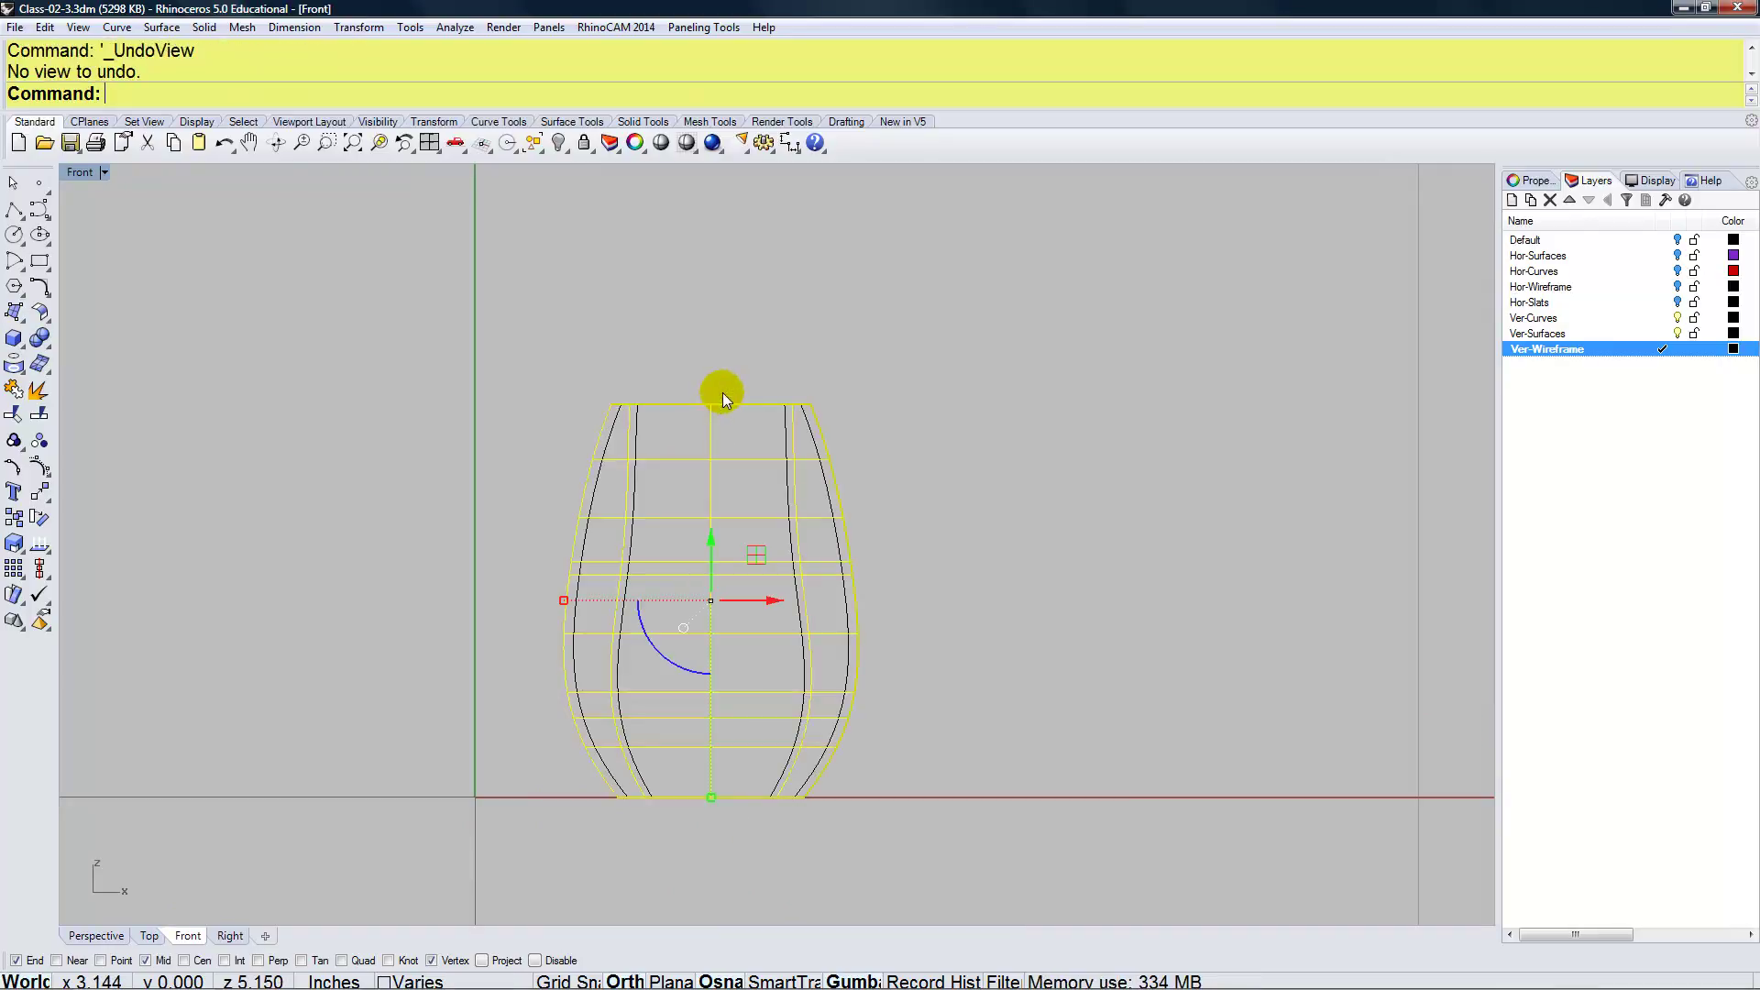
{"action": "key", "text": "Delete"}
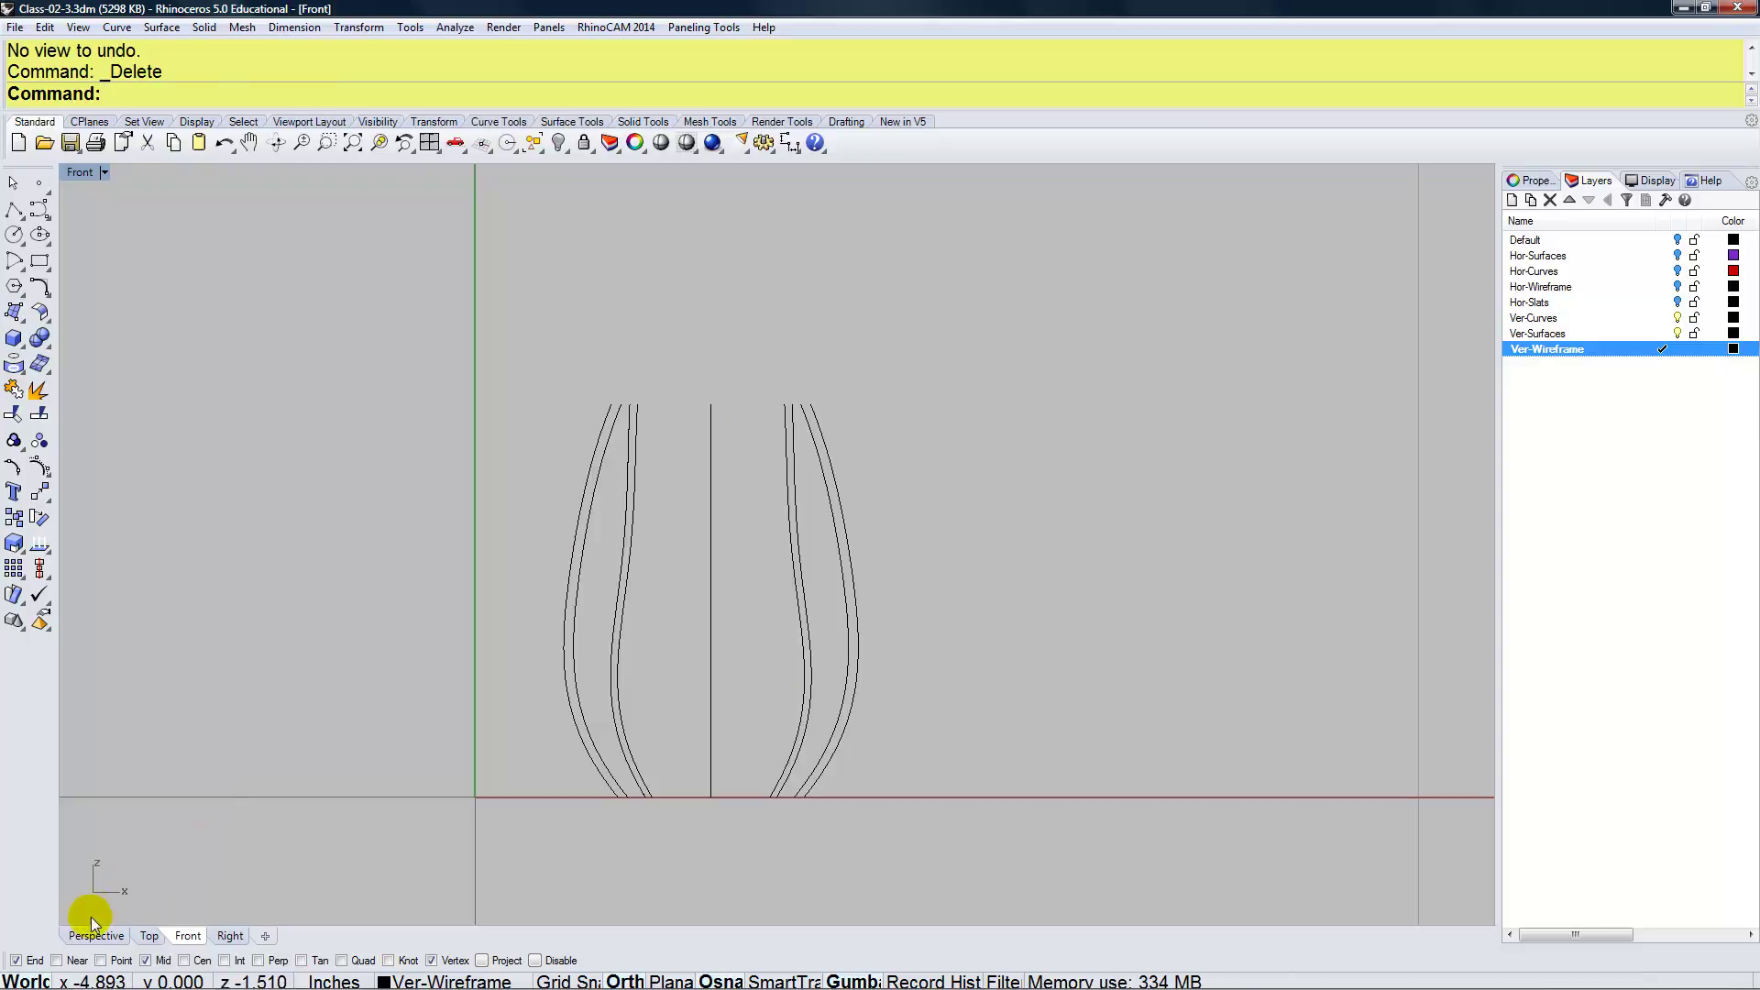
{"action": "left_click", "coordinate": [93, 936]}
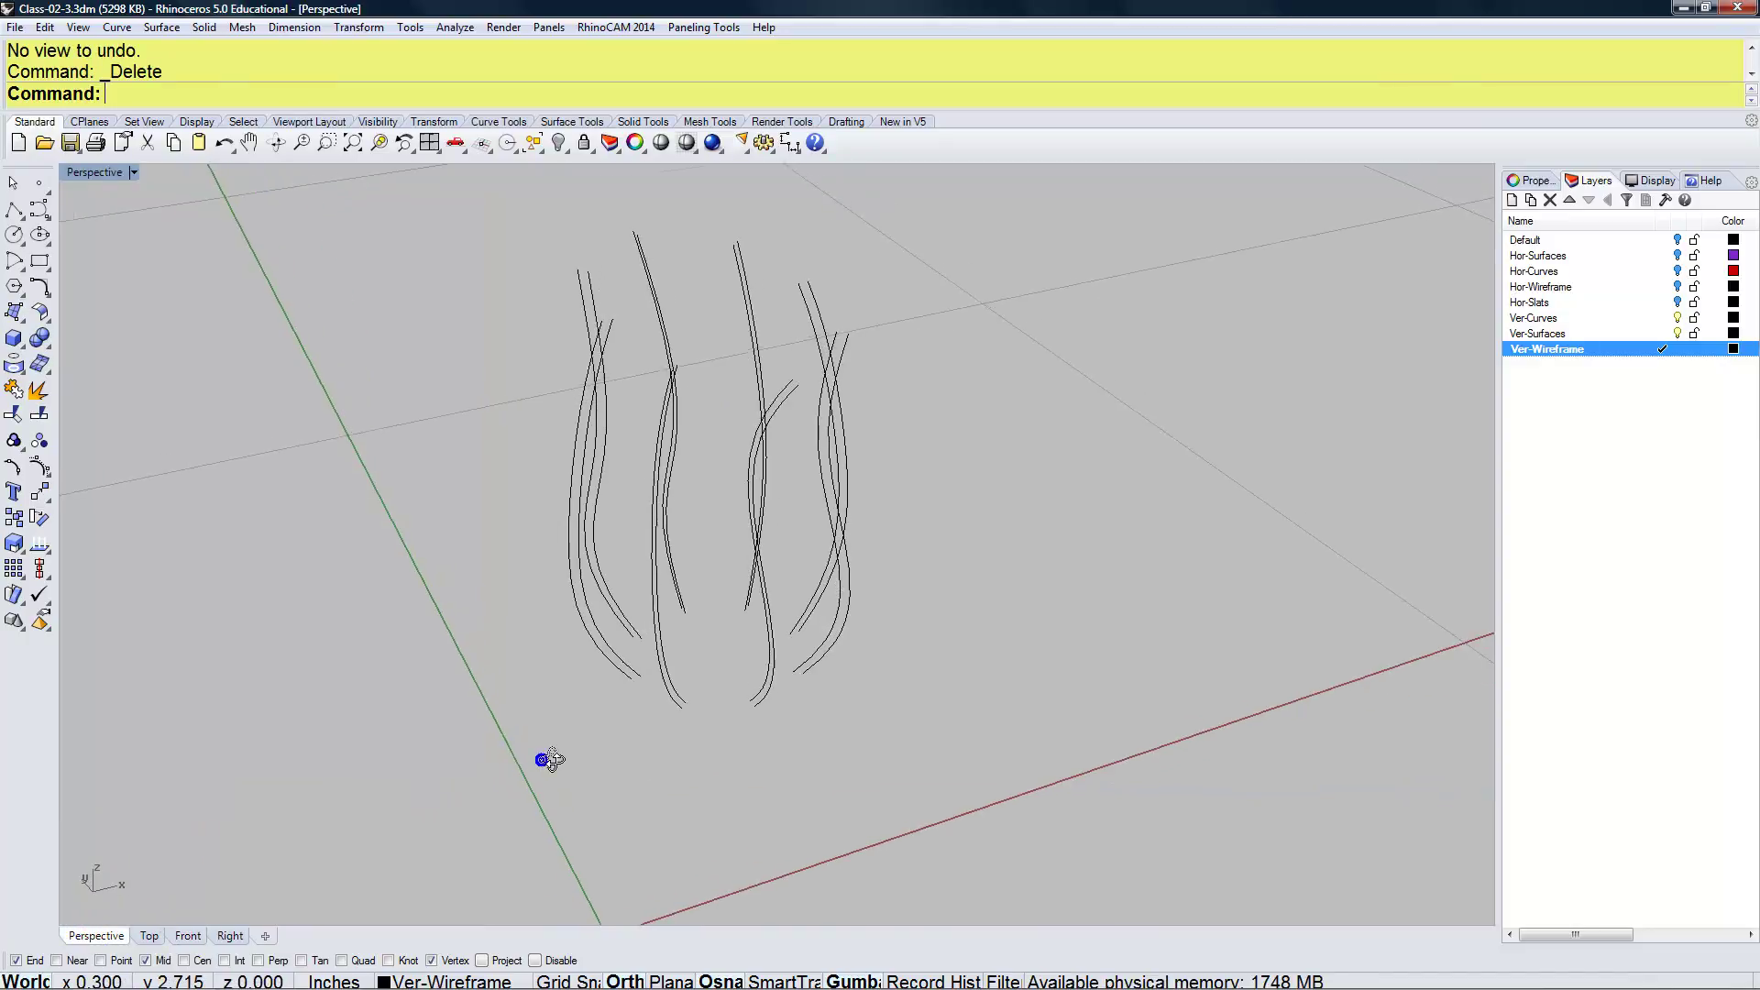
{"action": "mouse_move", "coordinate": [552, 748]}
{"action": "right_mouse_down"}
{"action": "mouse_move", "coordinate": [569, 744]}
{"action": "mouse_move", "coordinate": [570, 772]}
{"action": "right_mouse_up"}
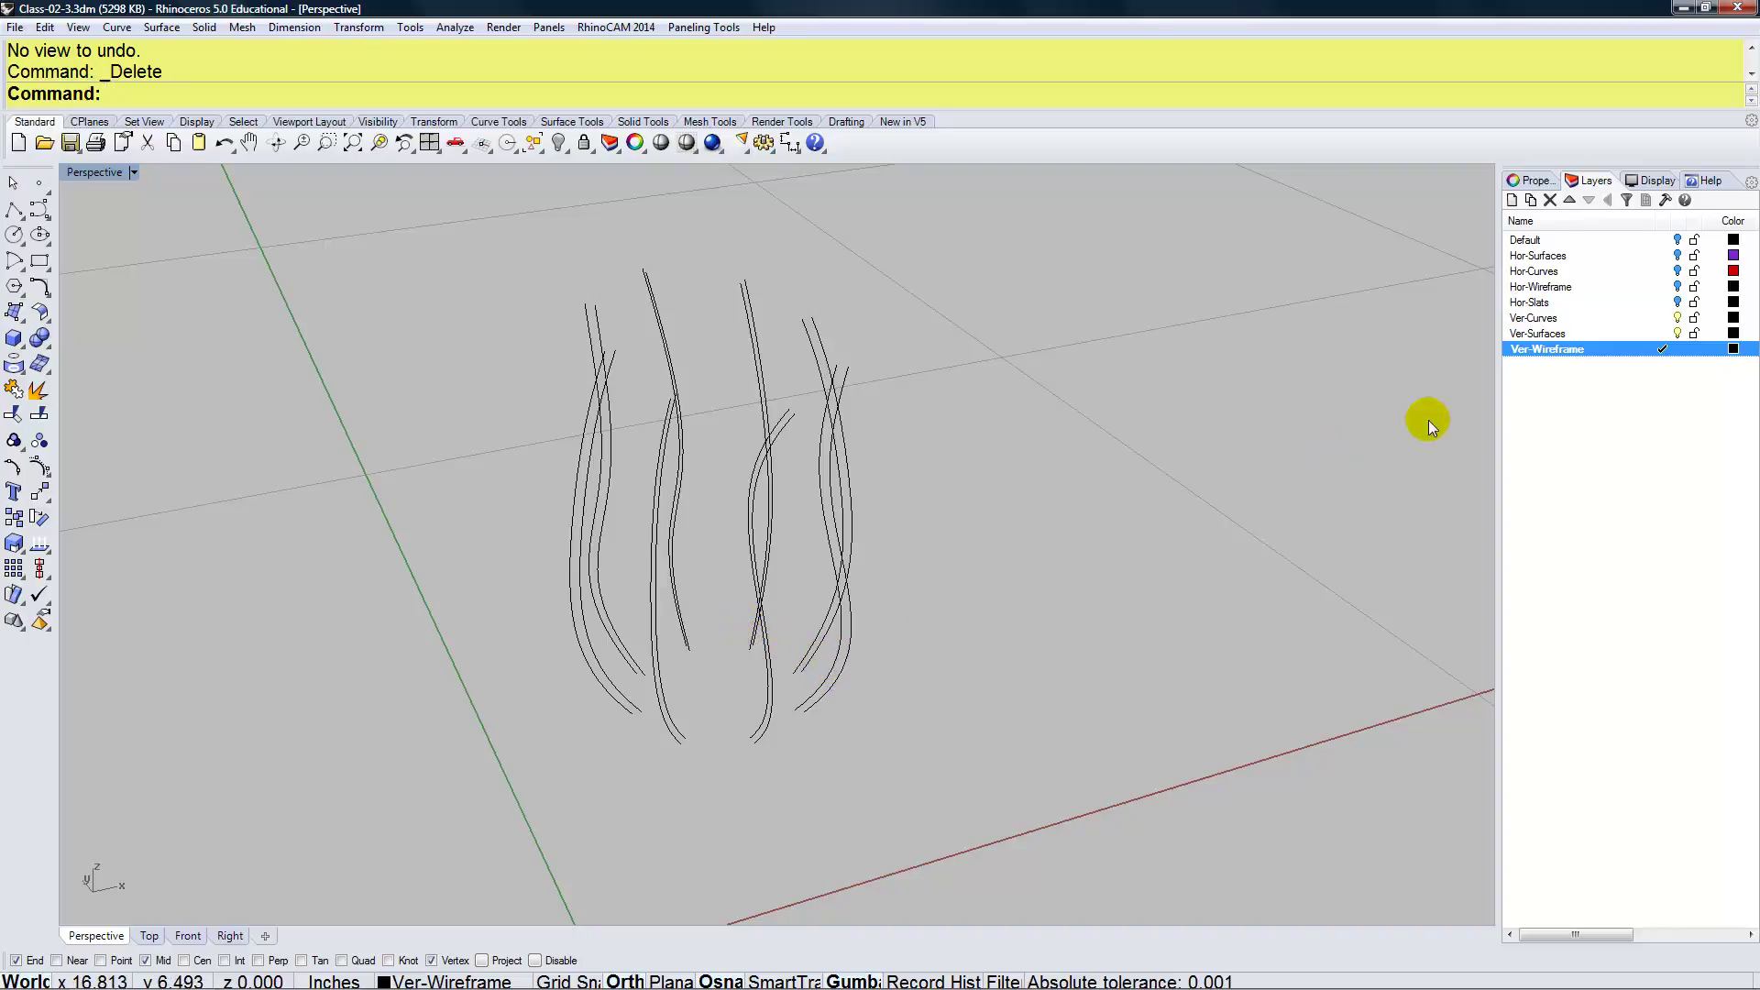
Create a new layer named Ver-Slats and make it current
{"action": "left_click", "coordinate": [1527, 380]}
{"action": "left_click", "coordinate": [1513, 201]}
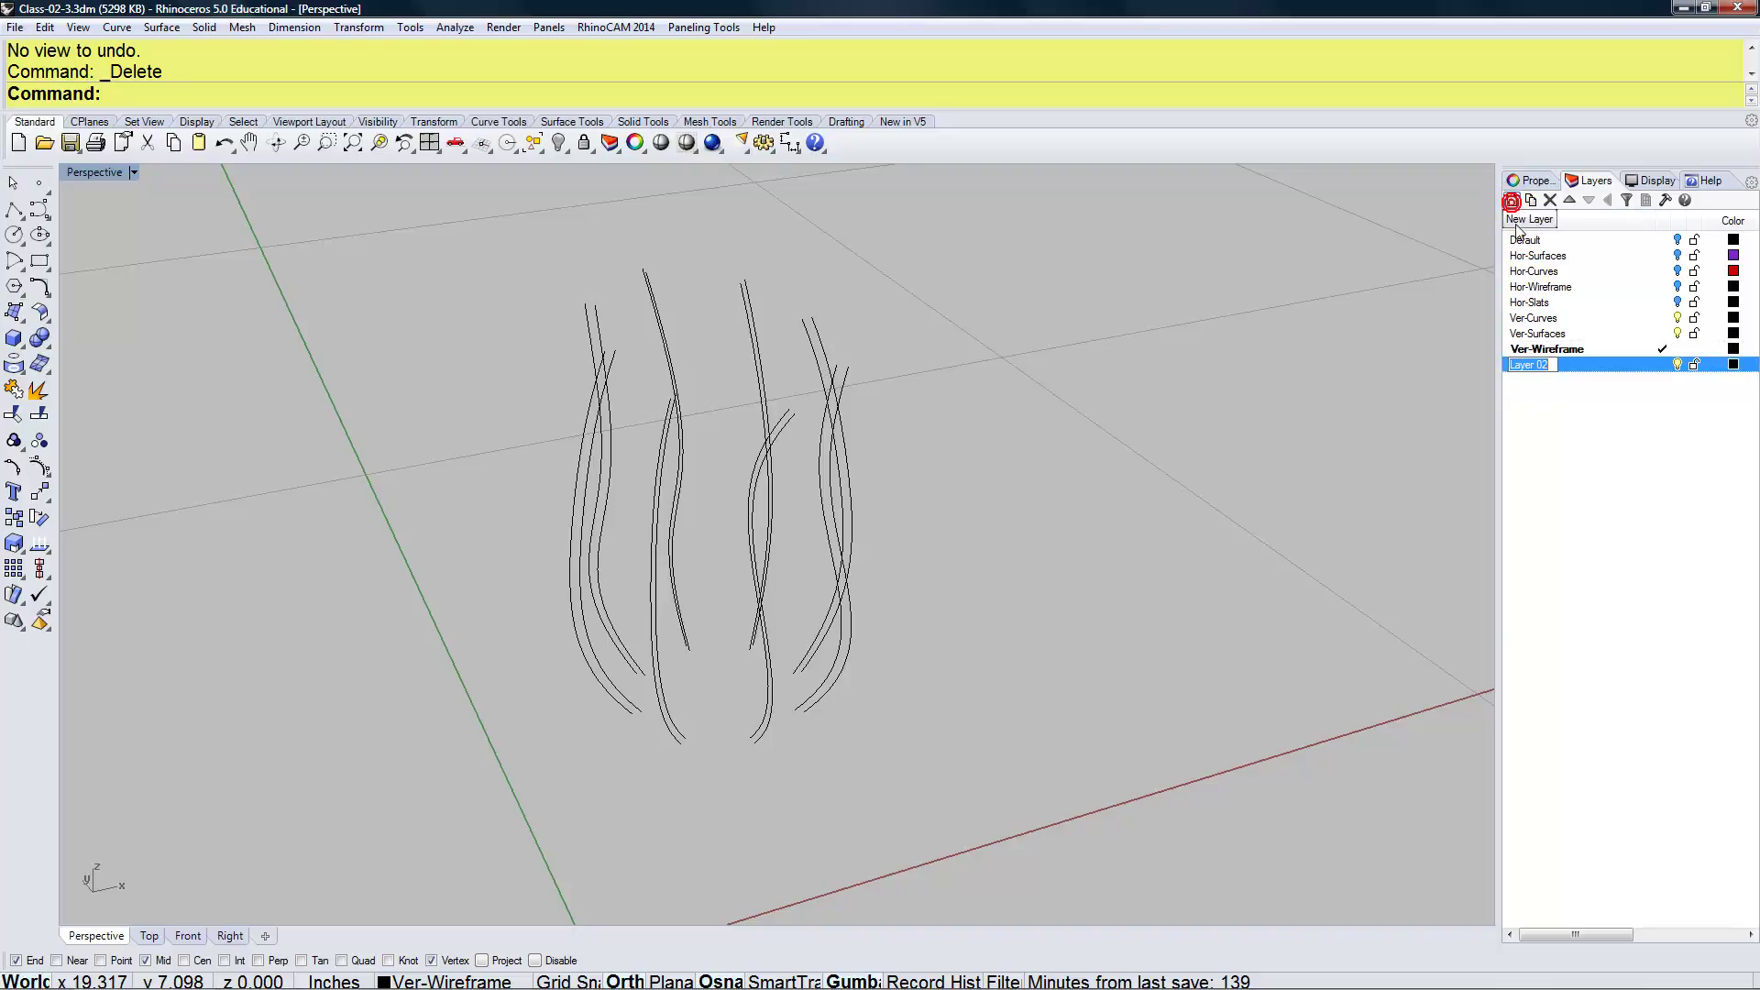
{"action": "type", "text": "Ve"}
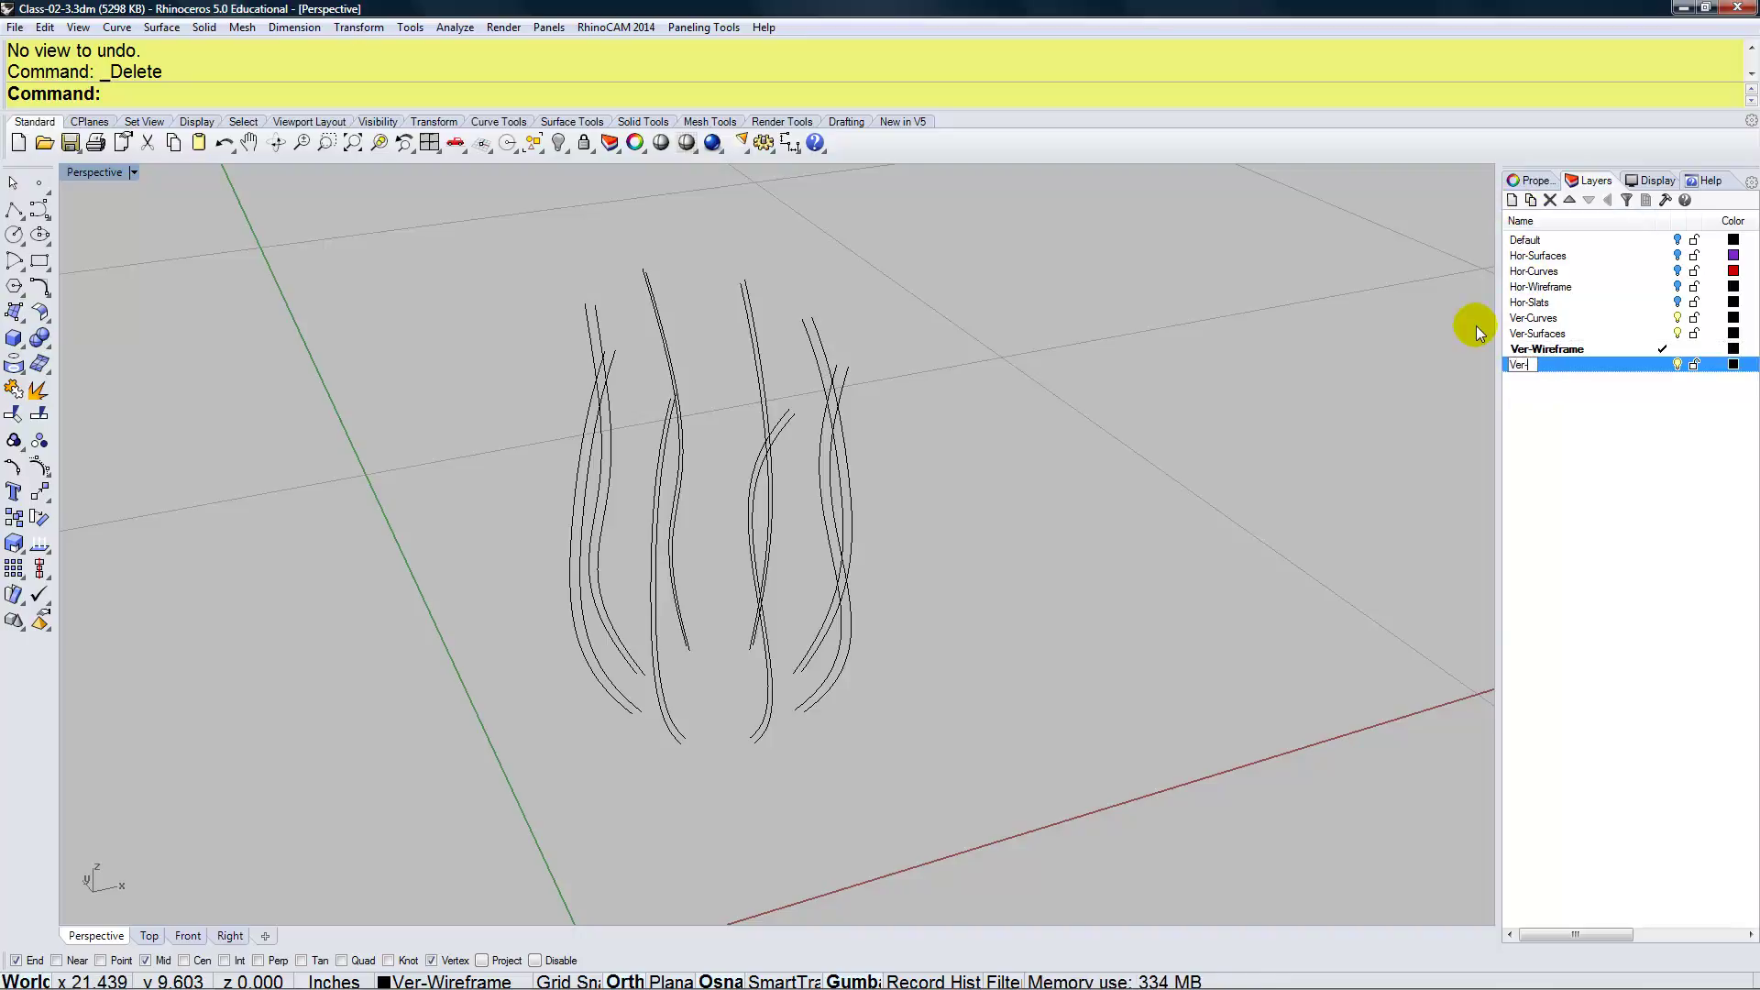
{"action": "type", "text": "r-Slats"}
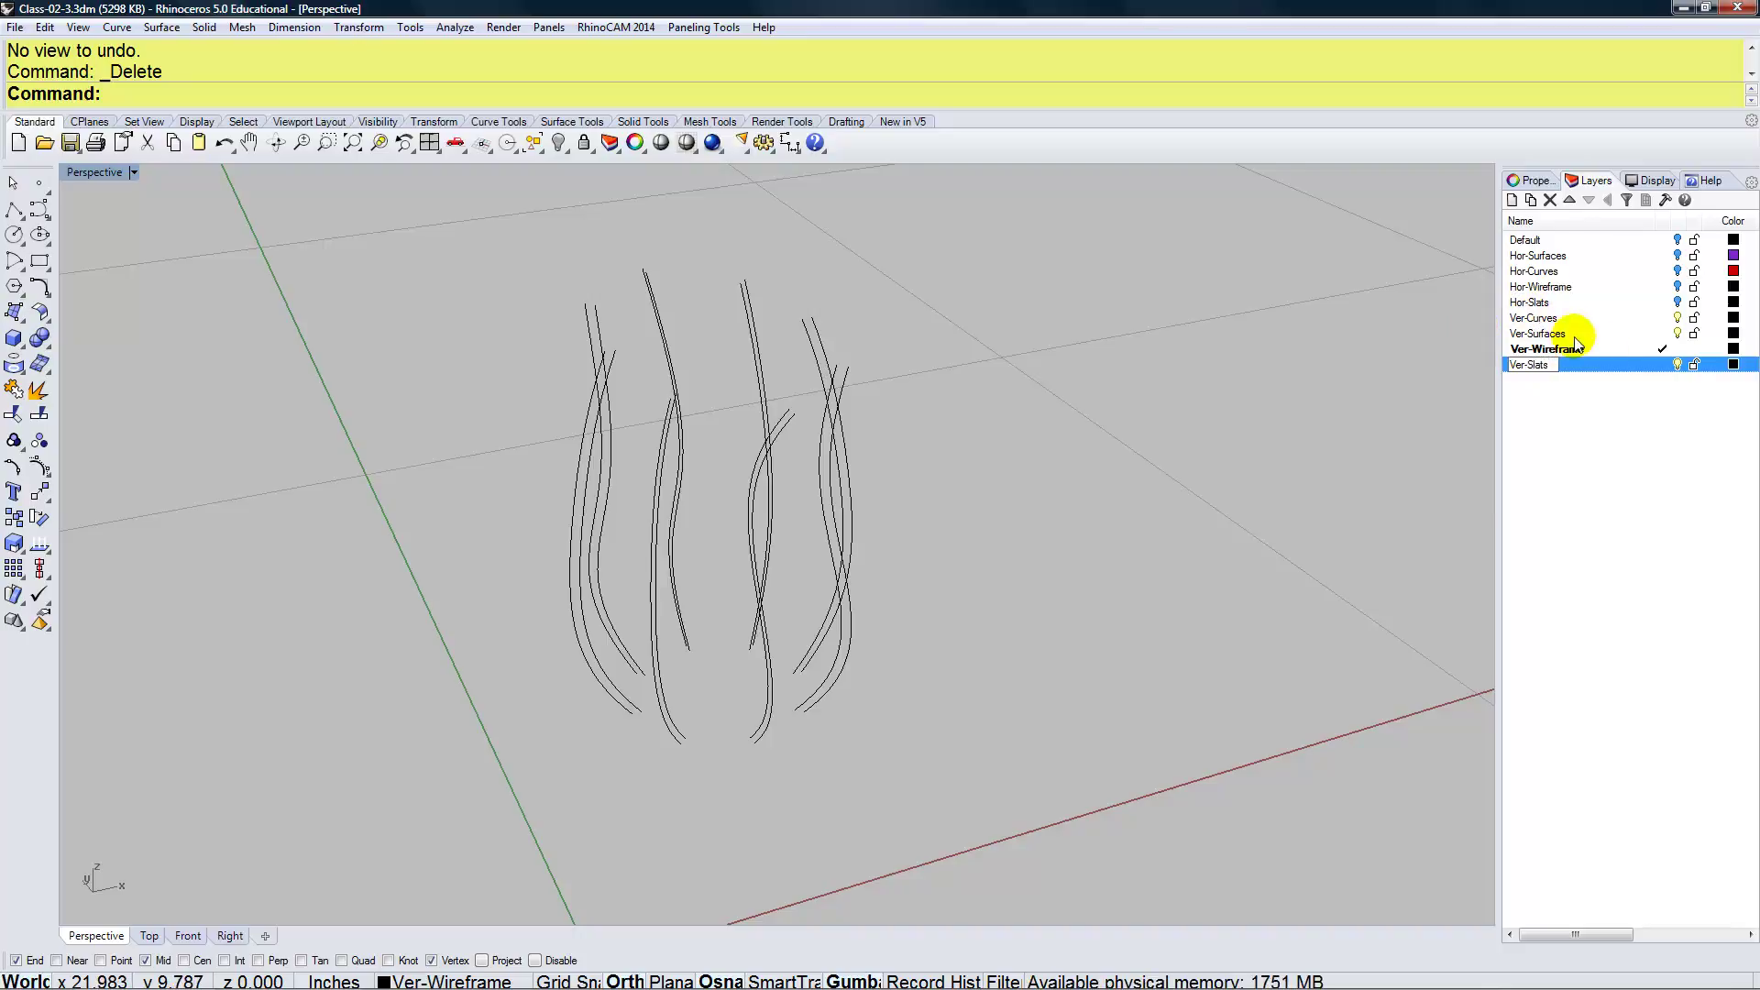
{"action": "double_click", "coordinate": [1605, 364]}
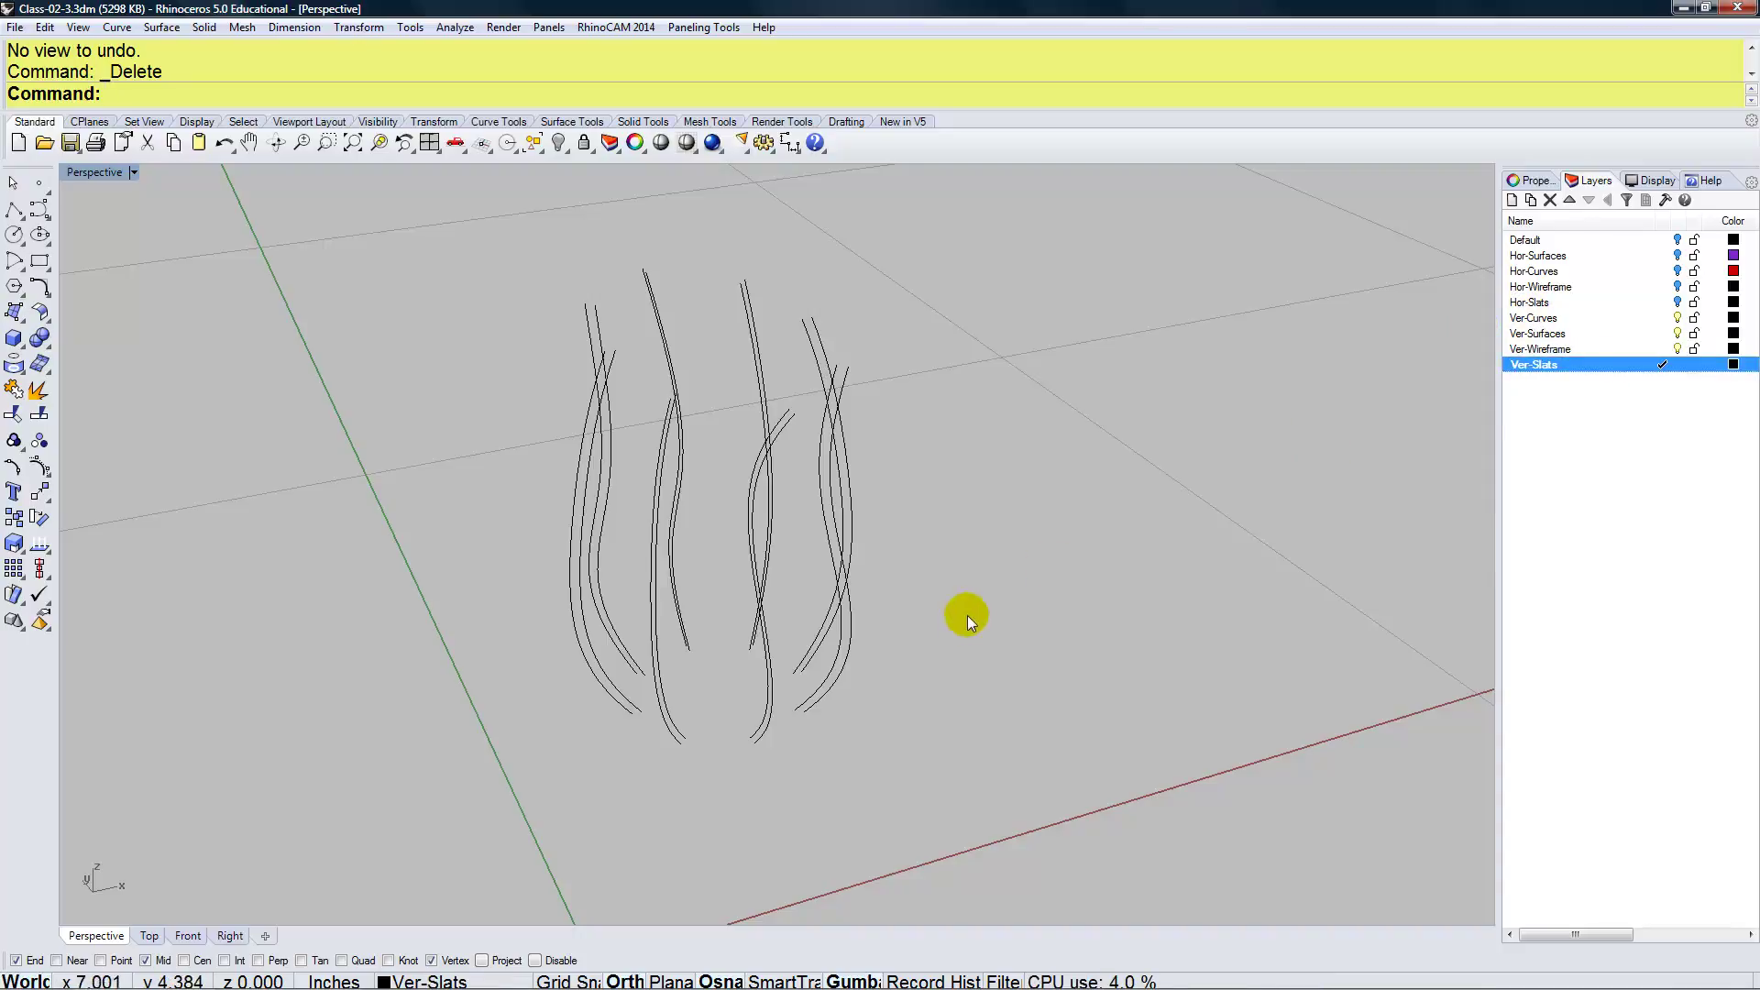
Loft the front pair of vertical wireframe curves, and loft the adjacent pair into a second slat surface
{"action": "left_click", "coordinate": [753, 724]}
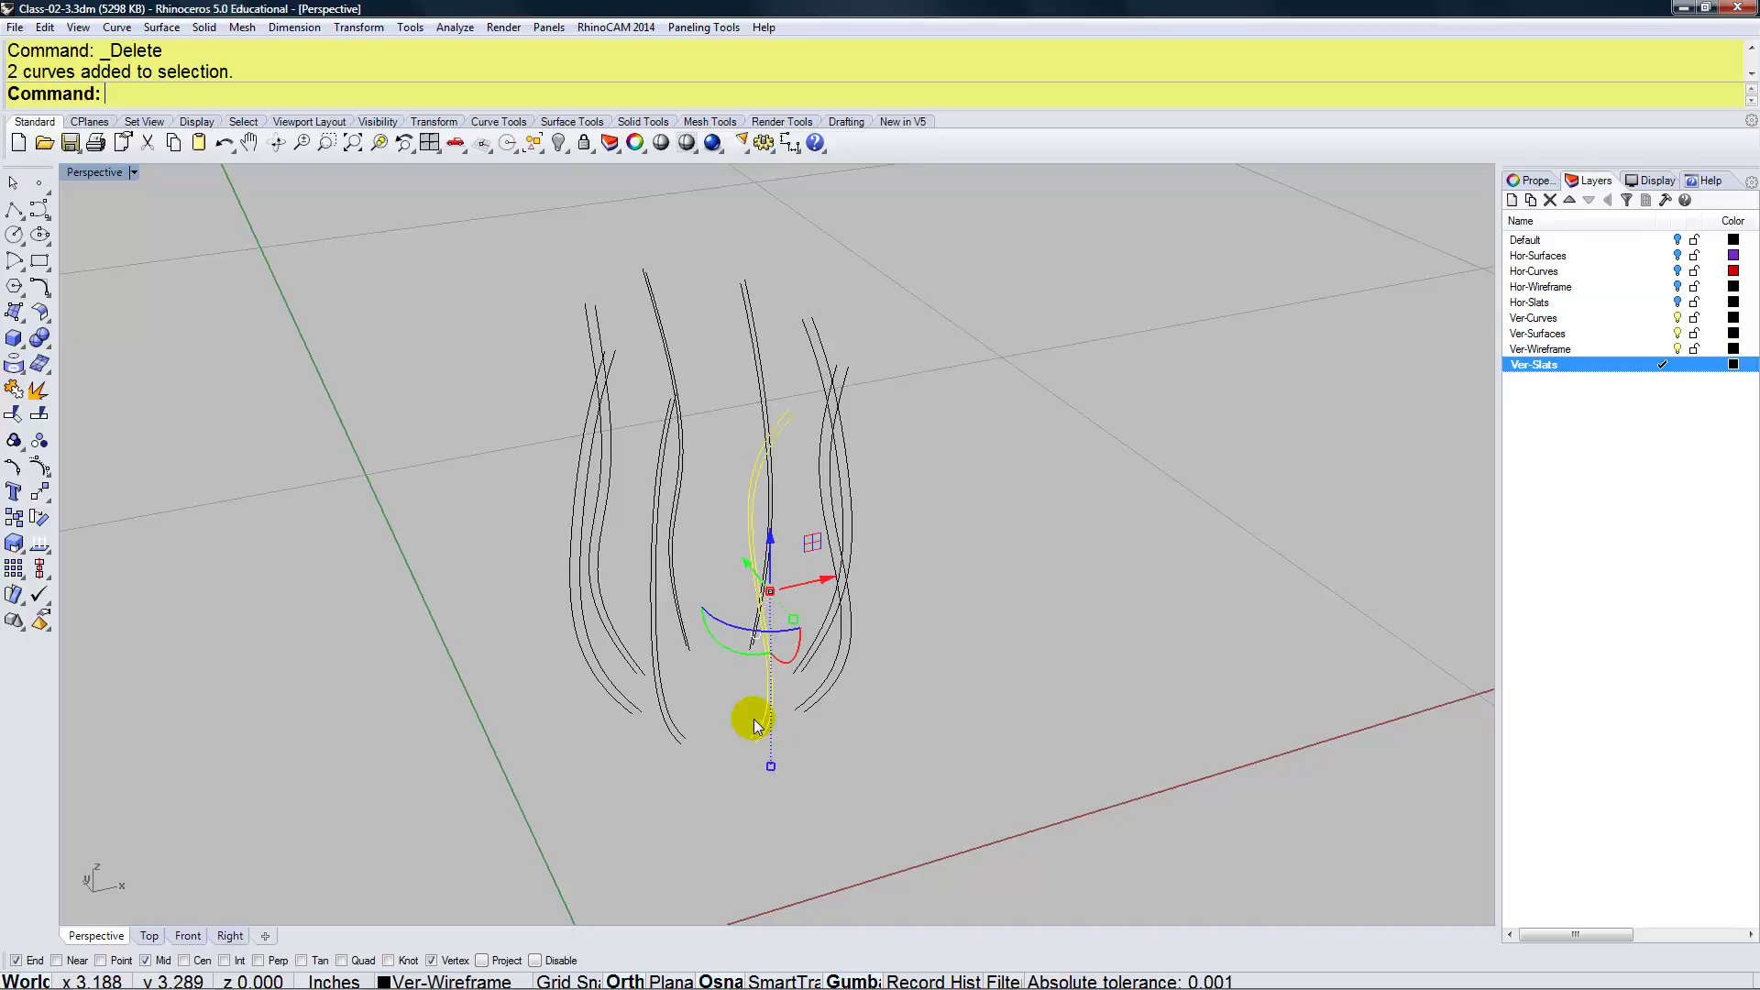
{"action": "type", "text": "Loft"}
{"action": "key", "text": "Return"}
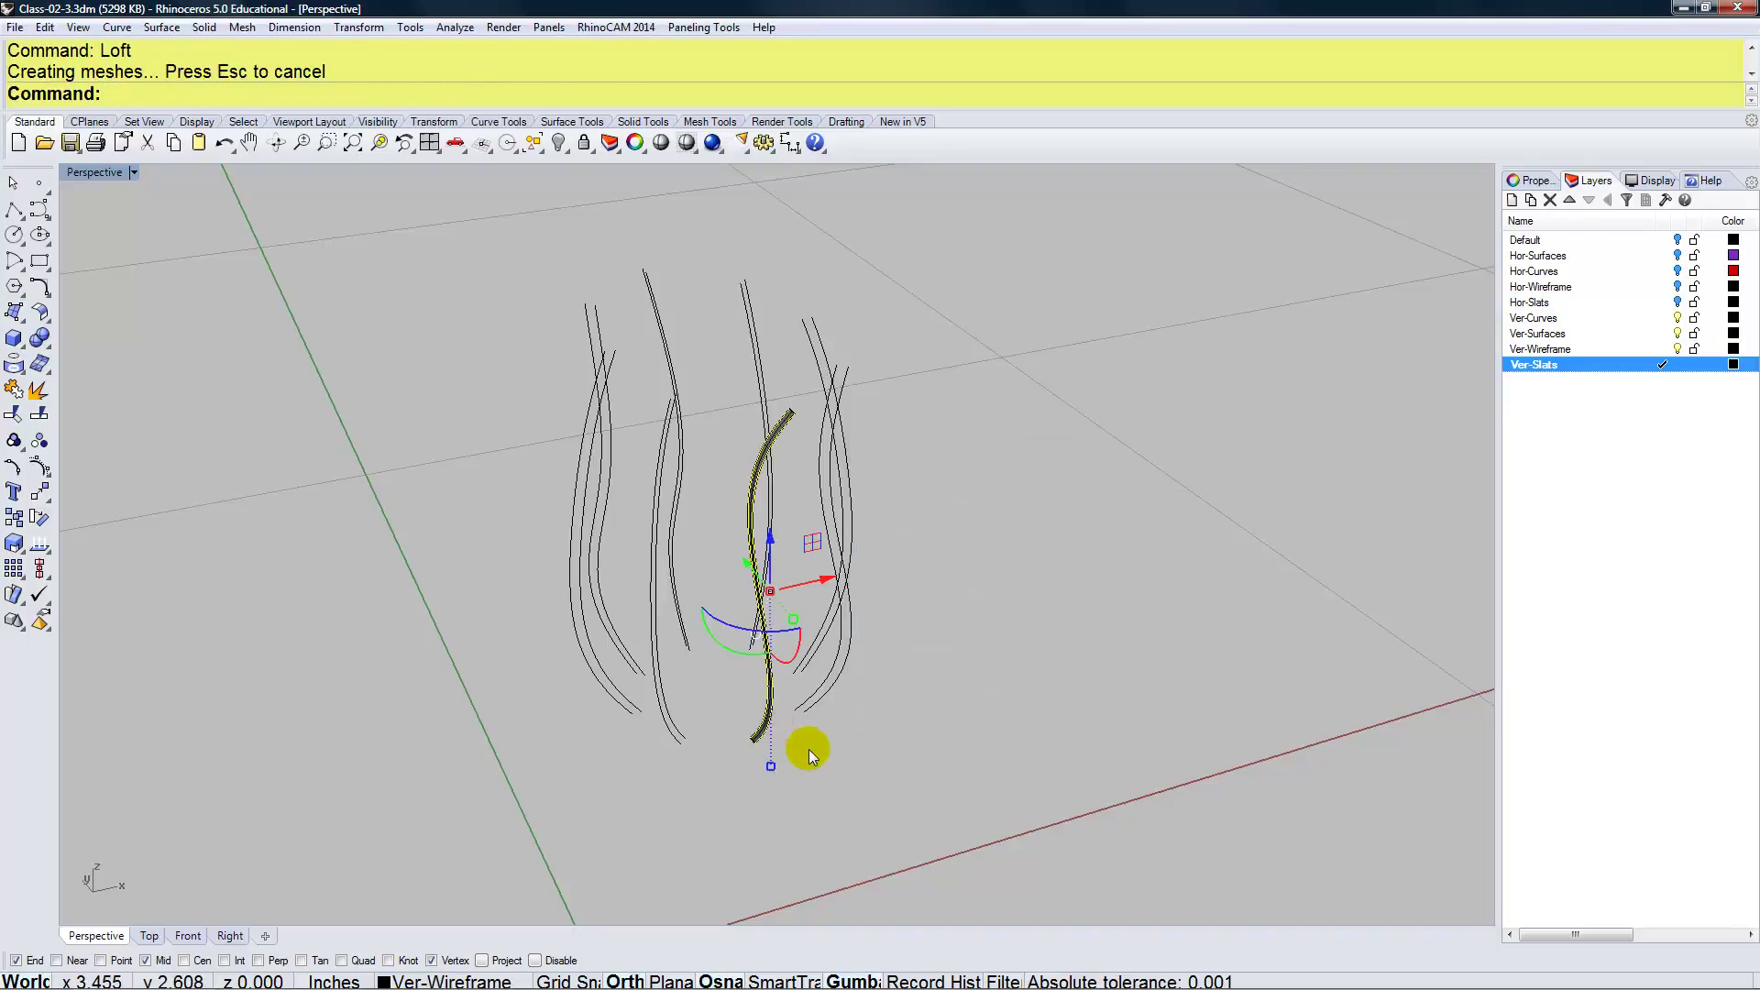
{"action": "left_click", "coordinate": [835, 724]}
{"action": "left_click", "coordinate": [813, 692]}
{"action": "key", "text": "Return"}
{"action": "key", "text": "Return"}
Continue around the form, lofting the third and fourth pairs of vertical curves into slat surfaces
{"action": "right_click_drag", "start_coordinate": [812, 678], "coordinate": [785, 707]}
{"action": "left_click", "coordinate": [840, 699]}
{"action": "left_click_drag", "start_coordinate": [853, 704], "coordinate": [833, 668]}
{"action": "key", "text": "Return"}
{"action": "key", "text": "Return"}
{"action": "right_click_drag", "start_coordinate": [845, 754], "coordinate": [779, 656]}
{"action": "left_click_drag", "start_coordinate": [900, 700], "coordinate": [877, 660]}
{"action": "type", "text": "Loft"}
{"action": "key", "text": "Return"}
{"action": "key", "text": "Return"}
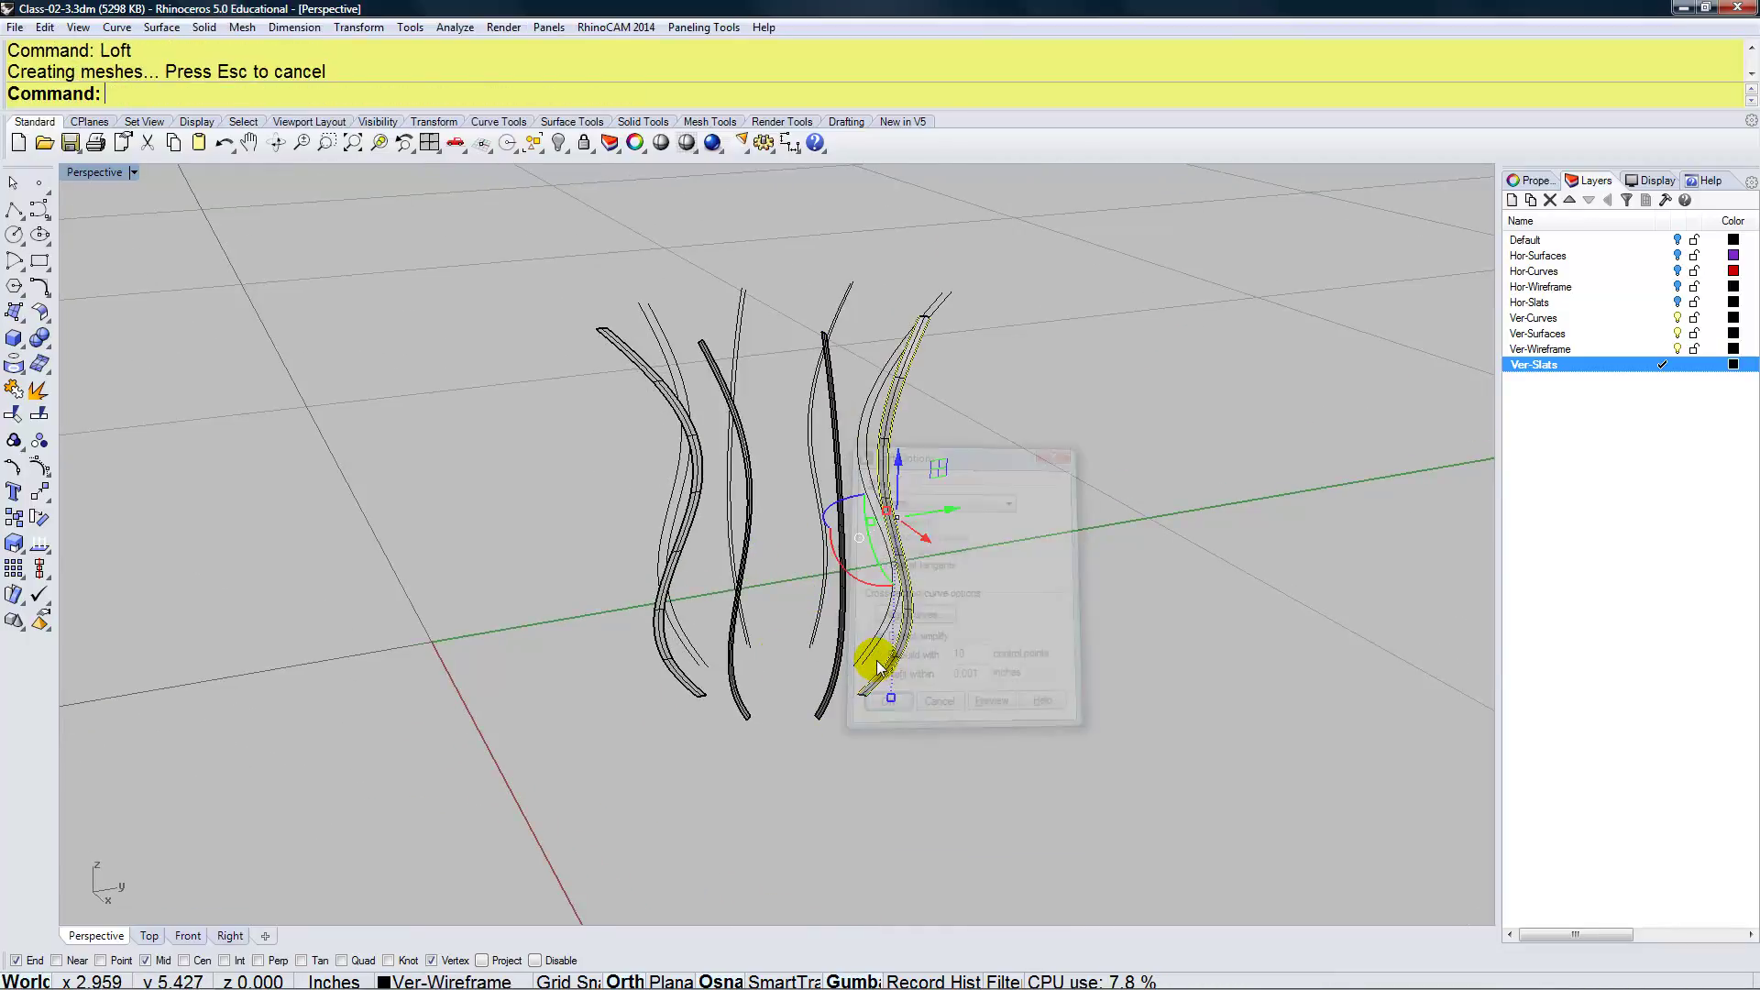
Loft the fifth and sixth pairs of vertical curves into slat surfaces
{"action": "right_click_drag", "start_coordinate": [896, 657], "coordinate": [796, 641]}
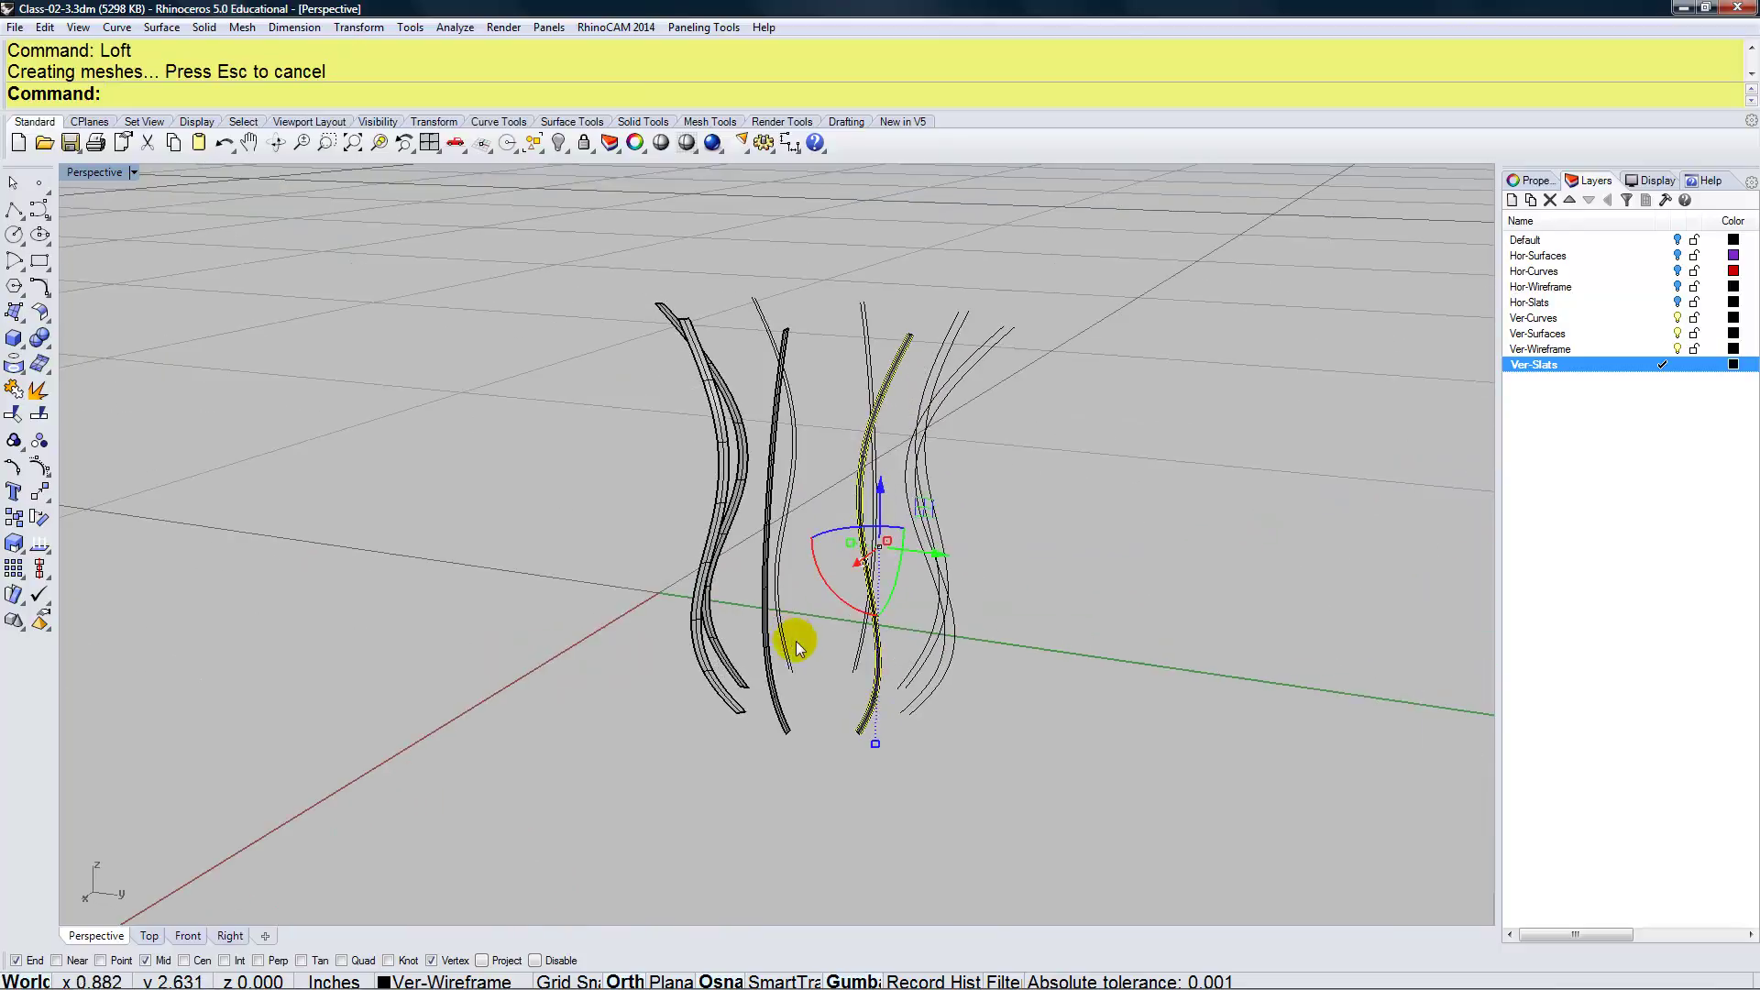
{"action": "left_click", "coordinate": [940, 709]}
{"action": "left_click_drag", "start_coordinate": [945, 711], "coordinate": [922, 684]}
{"action": "type", "text": "Loft"}
{"action": "key", "text": "Return"}
{"action": "right_click_drag", "start_coordinate": [923, 688], "coordinate": [870, 737]}
{"action": "left_click", "coordinate": [913, 766]}
{"action": "left_click_drag", "start_coordinate": [915, 766], "coordinate": [886, 743]}
{"action": "type", "text": "Lo"}
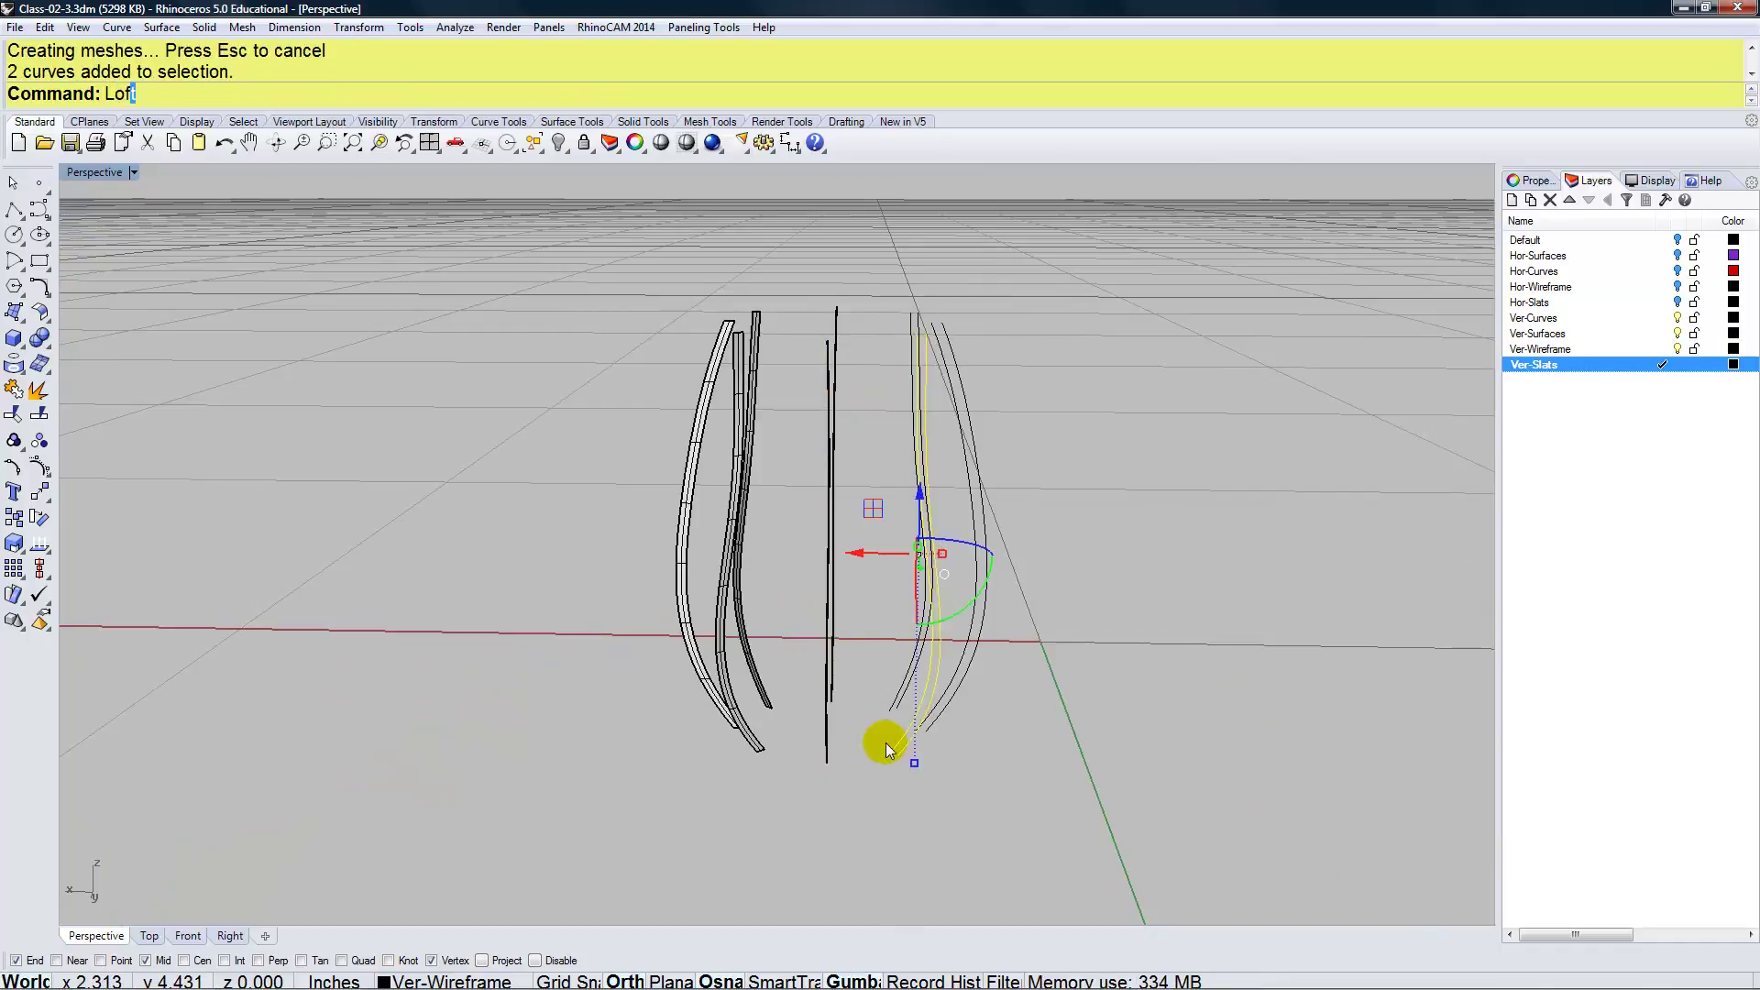
{"action": "key", "text": "Return"}
{"action": "key", "text": "Return"}
Loft the two remaining pairs of inner and outer vertical curves into the seventh and eighth slat surfaces
{"action": "right_click_drag", "start_coordinate": [909, 732], "coordinate": [822, 726]}
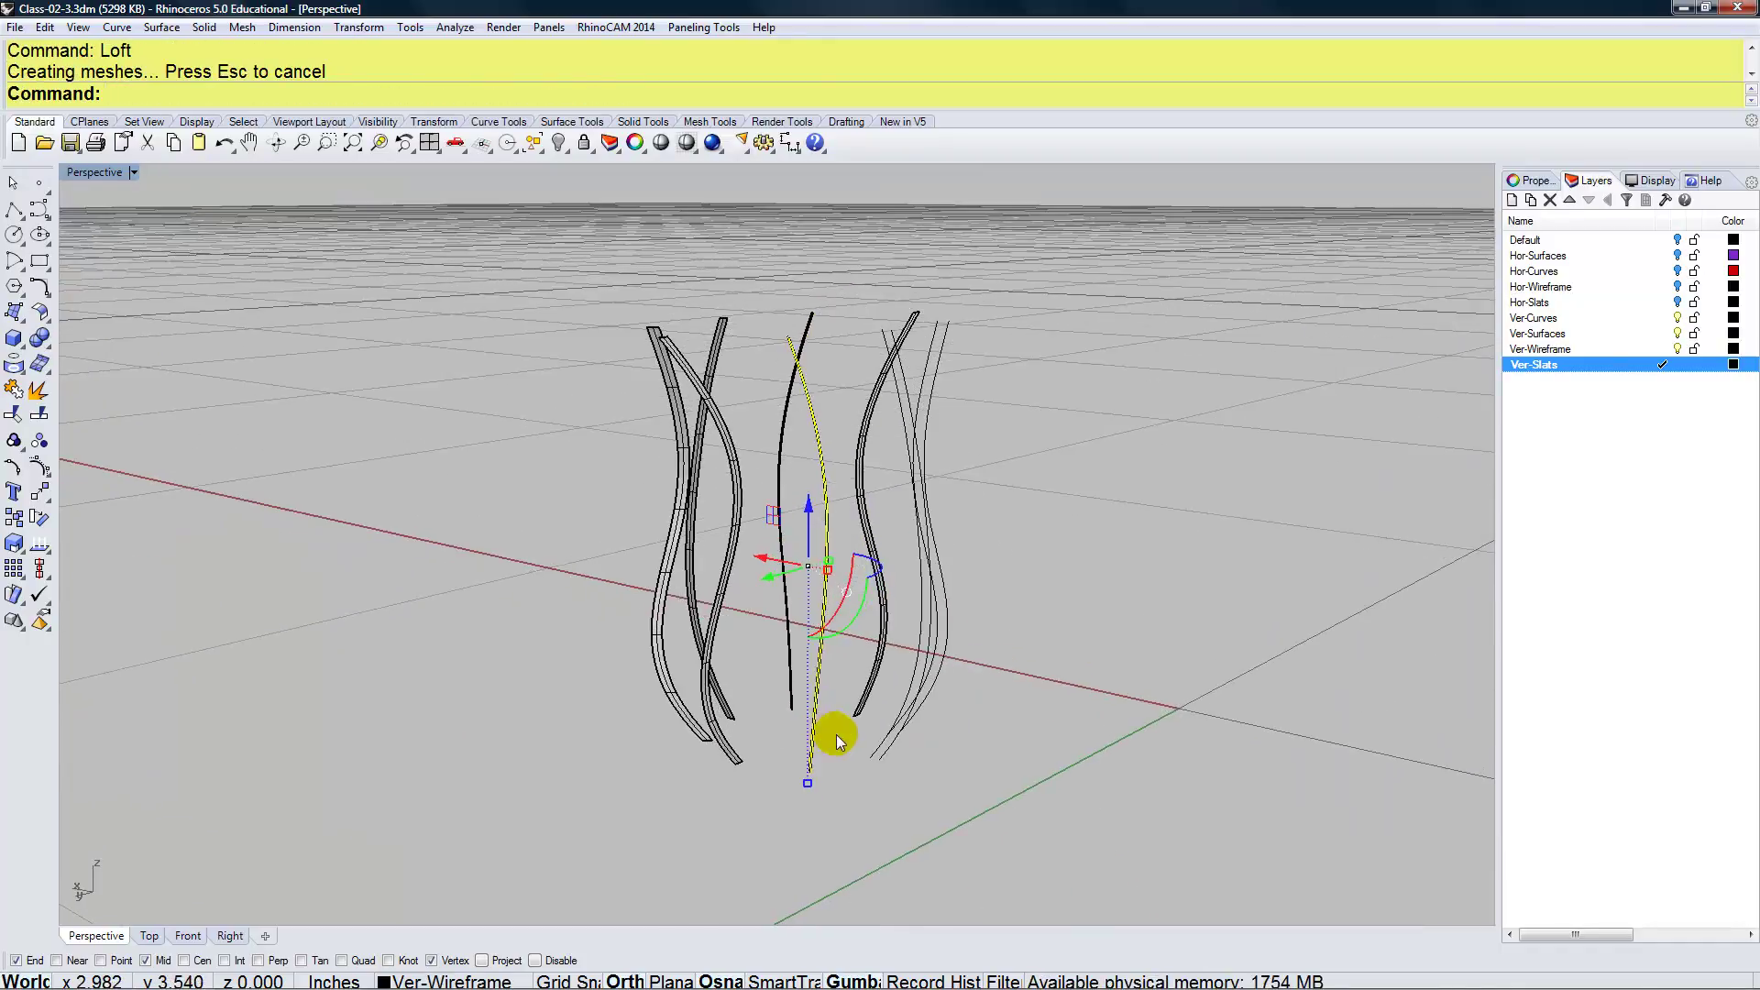
{"action": "left_click", "coordinate": [897, 767]}
{"action": "left_click_drag", "start_coordinate": [896, 761], "coordinate": [867, 754]}
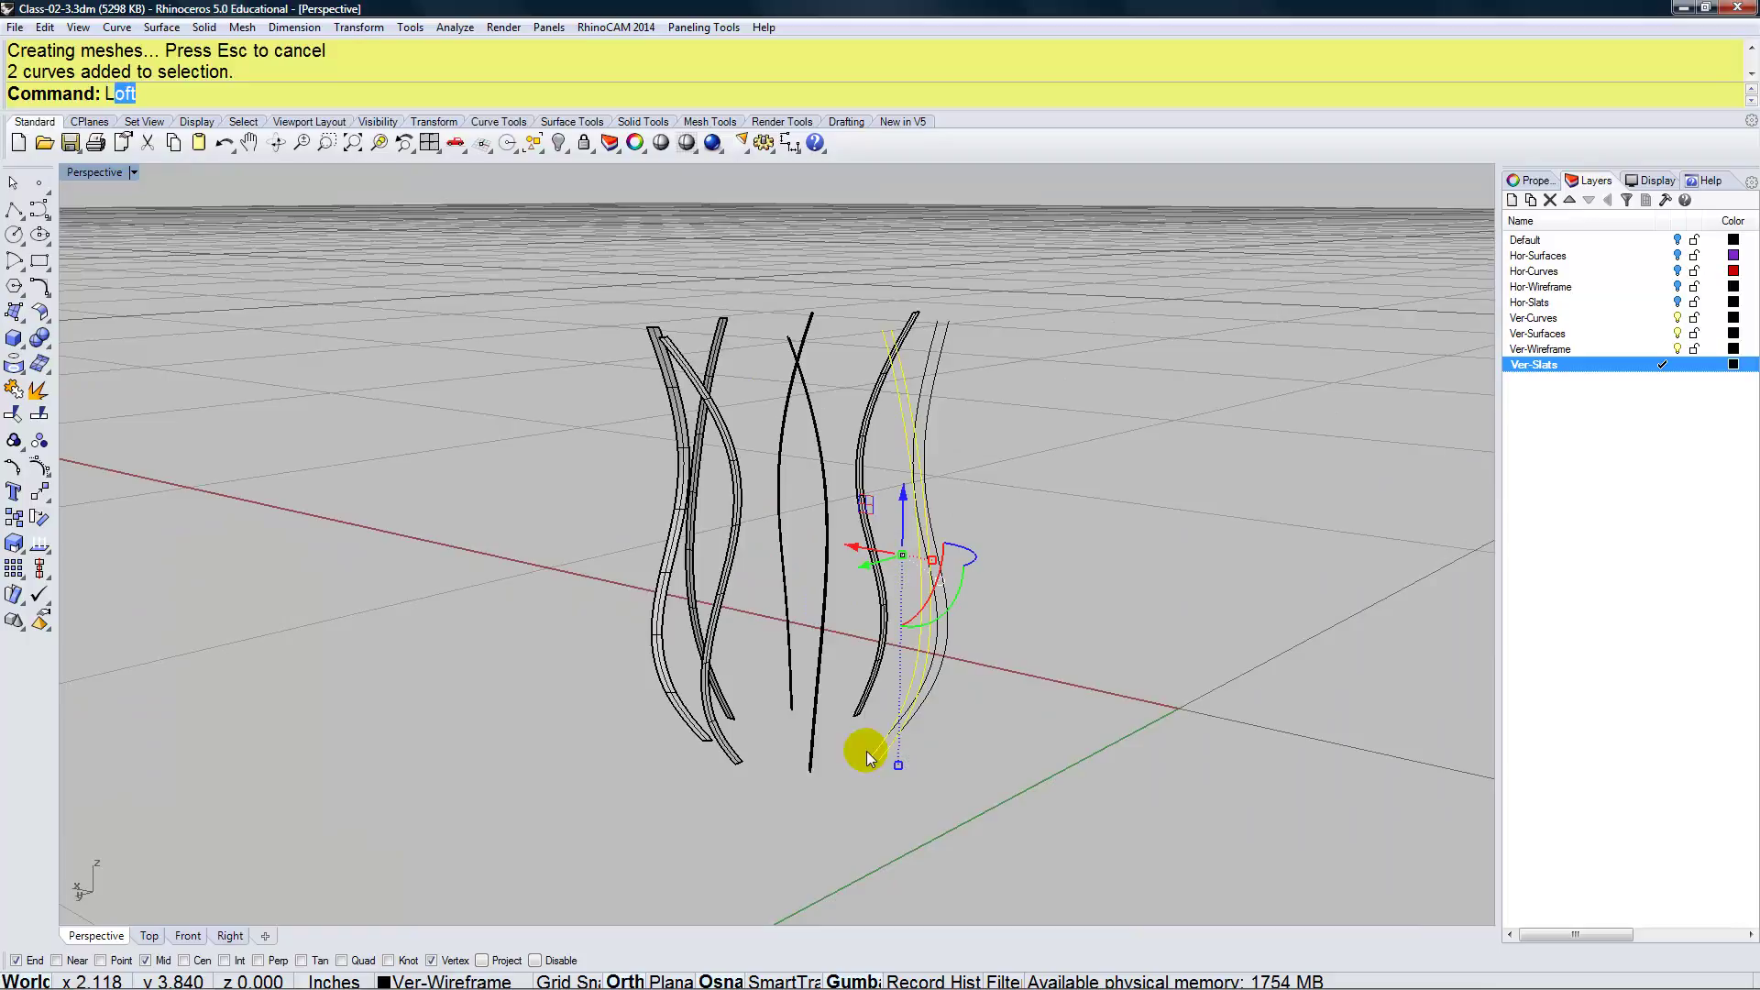
{"action": "type", "text": "Lof"}
{"action": "key", "text": "Return"}
{"action": "key", "text": "Return"}
{"action": "right_click_drag", "start_coordinate": [933, 735], "coordinate": [761, 756]}
{"action": "left_click", "coordinate": [810, 779]}
{"action": "left_click_drag", "start_coordinate": [810, 779], "coordinate": [784, 755]}
{"action": "type", "text": "Lo"}
{"action": "key", "text": "Return"}
{"action": "key", "text": "Return"}
{"action": "right_click_drag", "start_coordinate": [850, 726], "coordinate": [718, 755]}
{"action": "left_click", "coordinate": [722, 763]}
Offset the front vertical slat surface 0.0625 inches to both sides as a solid, deleting the input surface
{"action": "scroll", "coordinate": [734, 744], "scroll_direction": "up", "scroll_amount": 3}
{"action": "scroll", "coordinate": [740, 748], "scroll_direction": "down", "scroll_amount": 2}
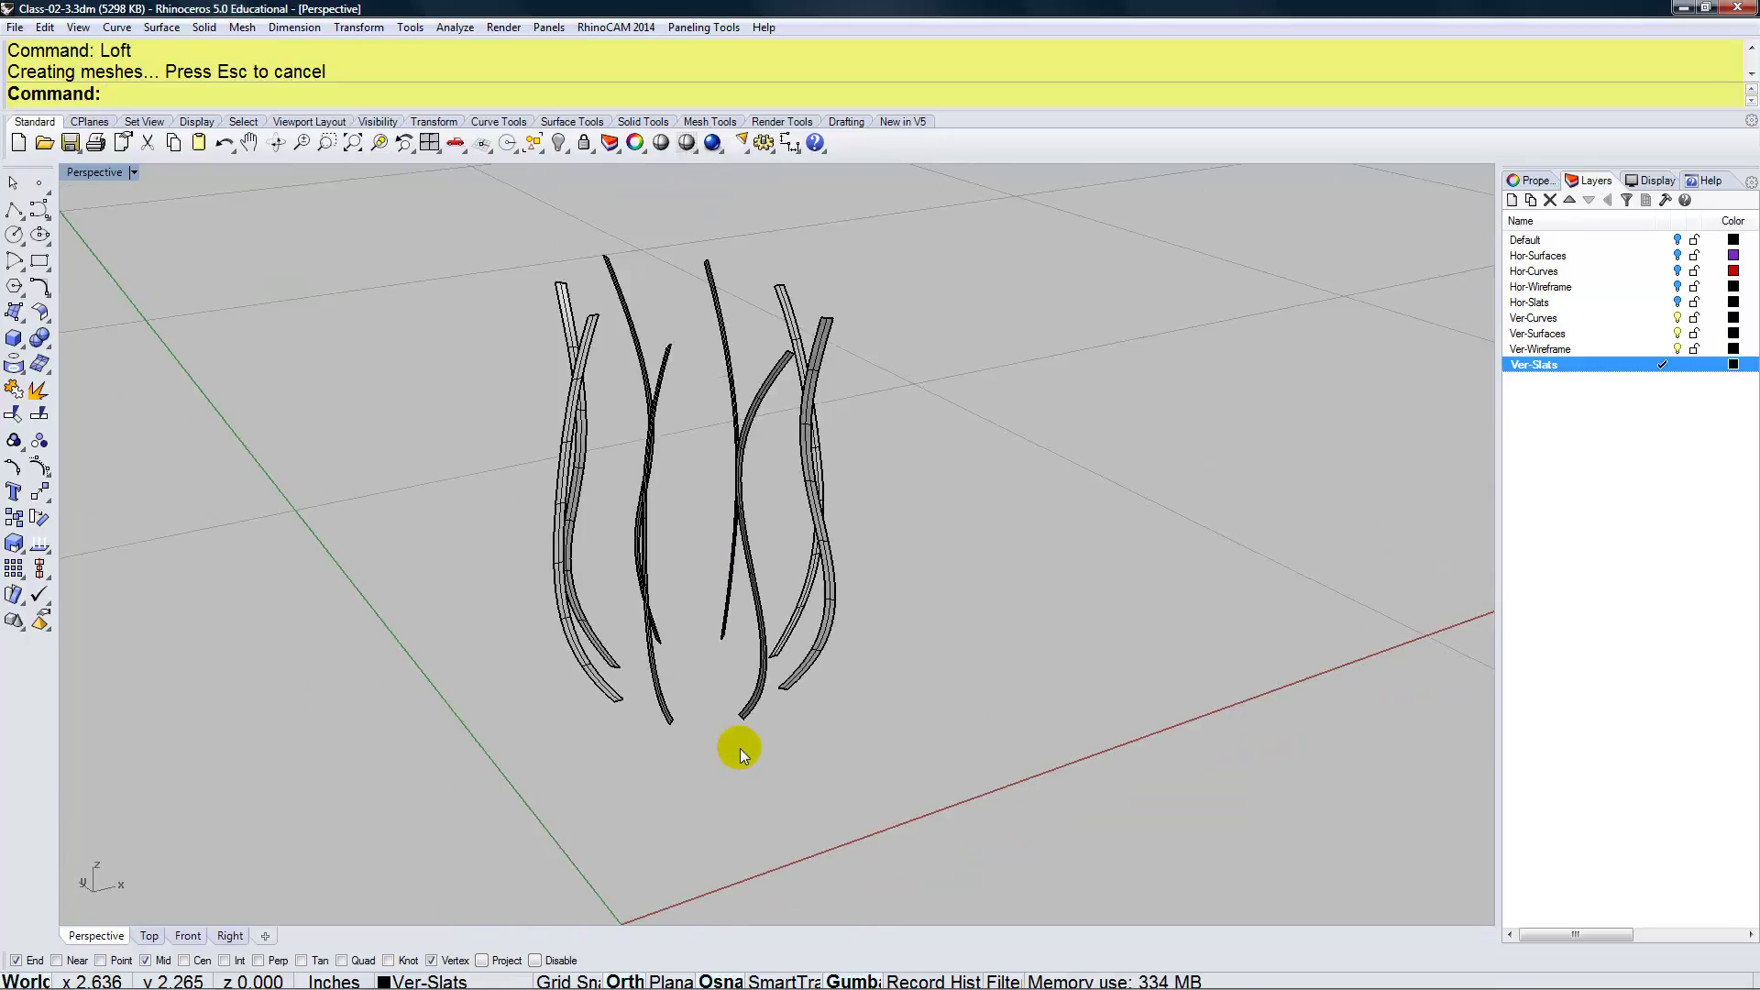
{"action": "right_click_drag", "start_coordinate": [751, 745], "coordinate": [746, 750]}
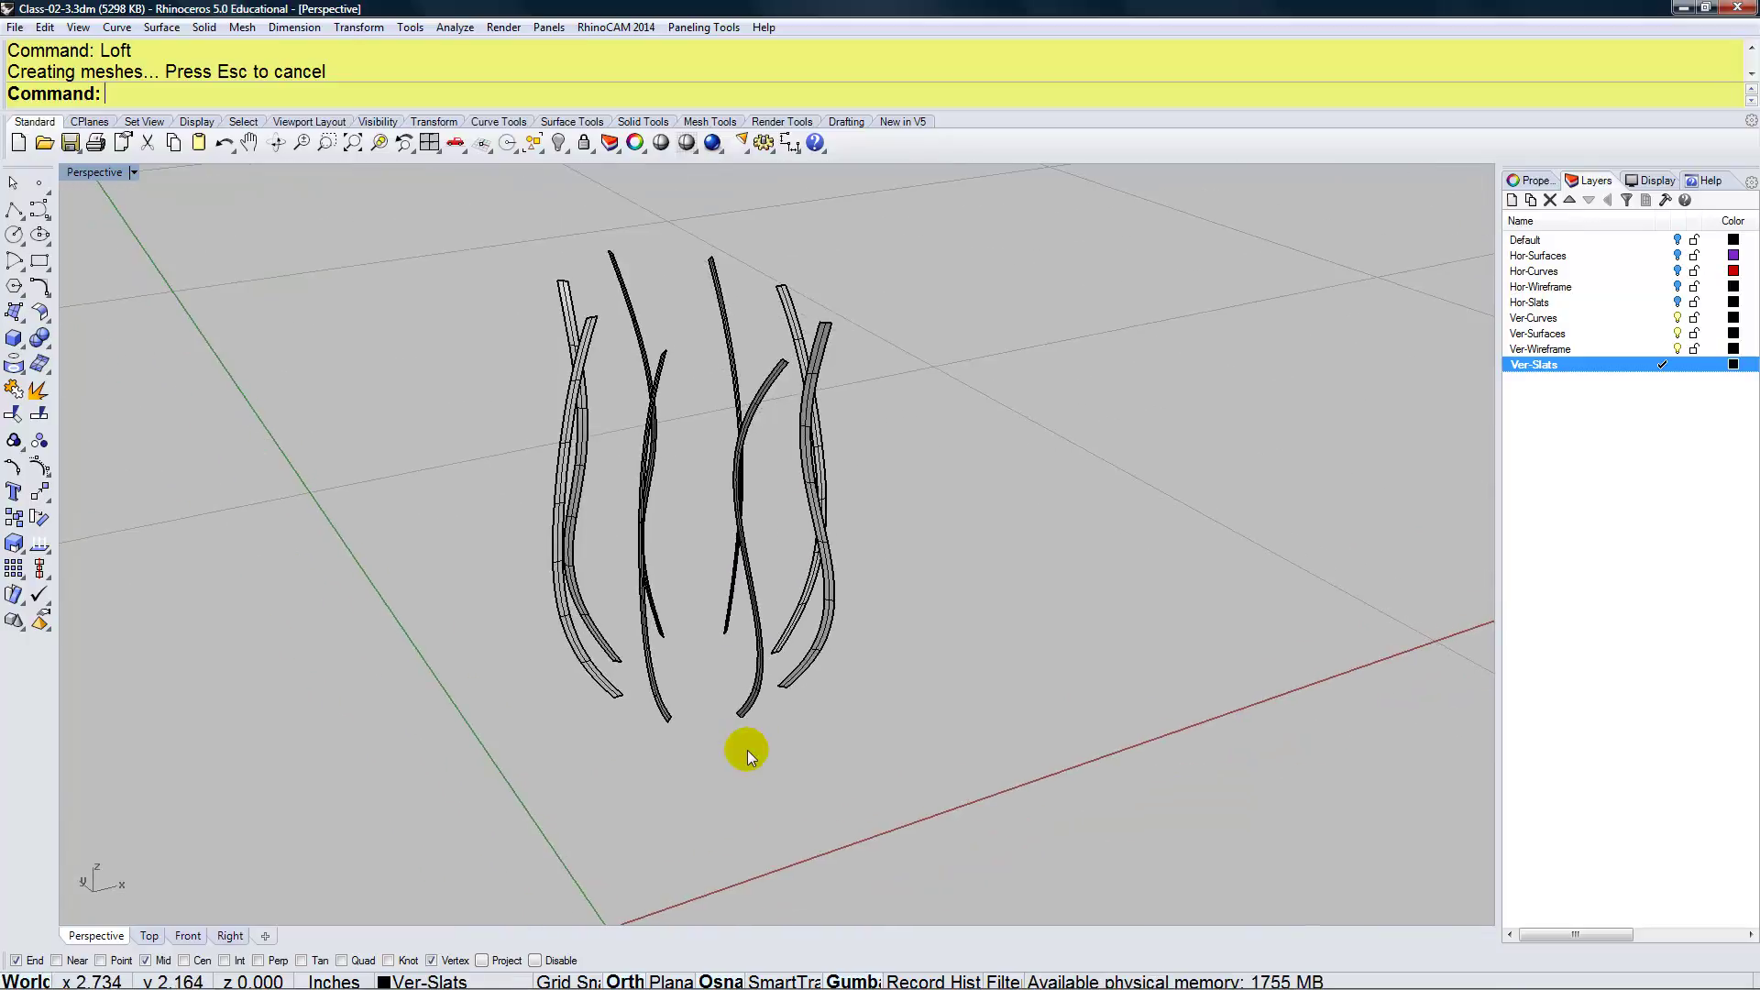
{"action": "type", "text": "Off"}
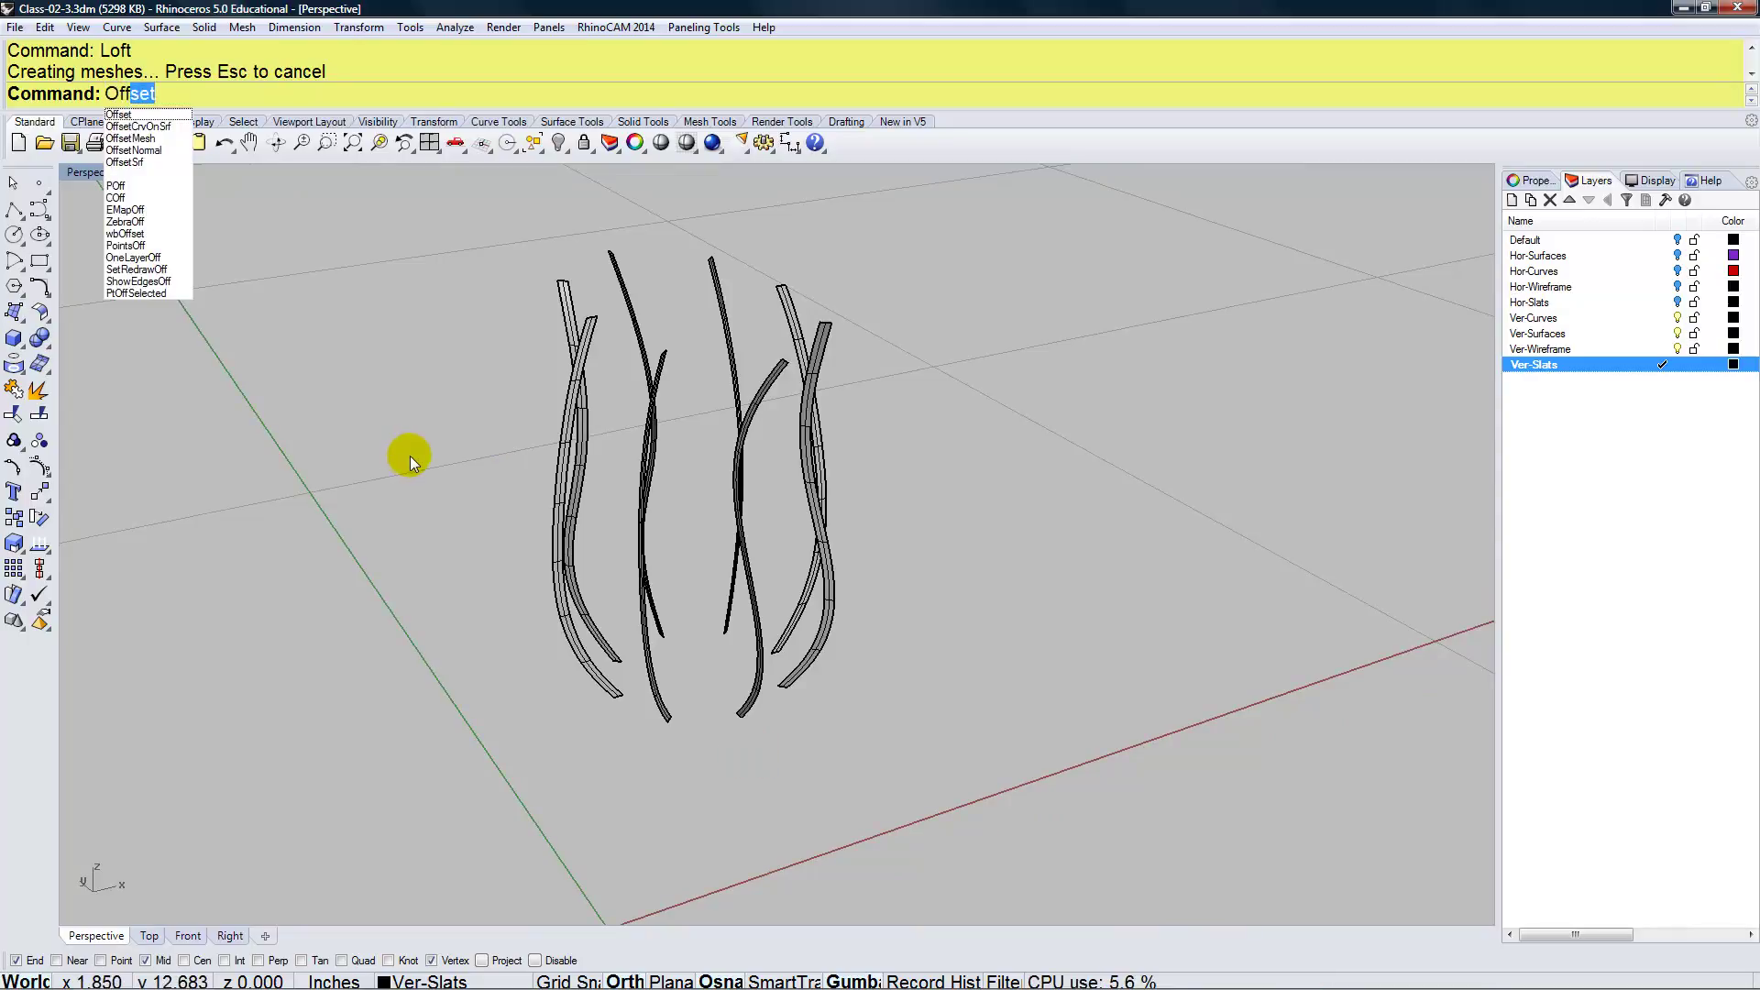
{"action": "left_click", "coordinate": [119, 162]}
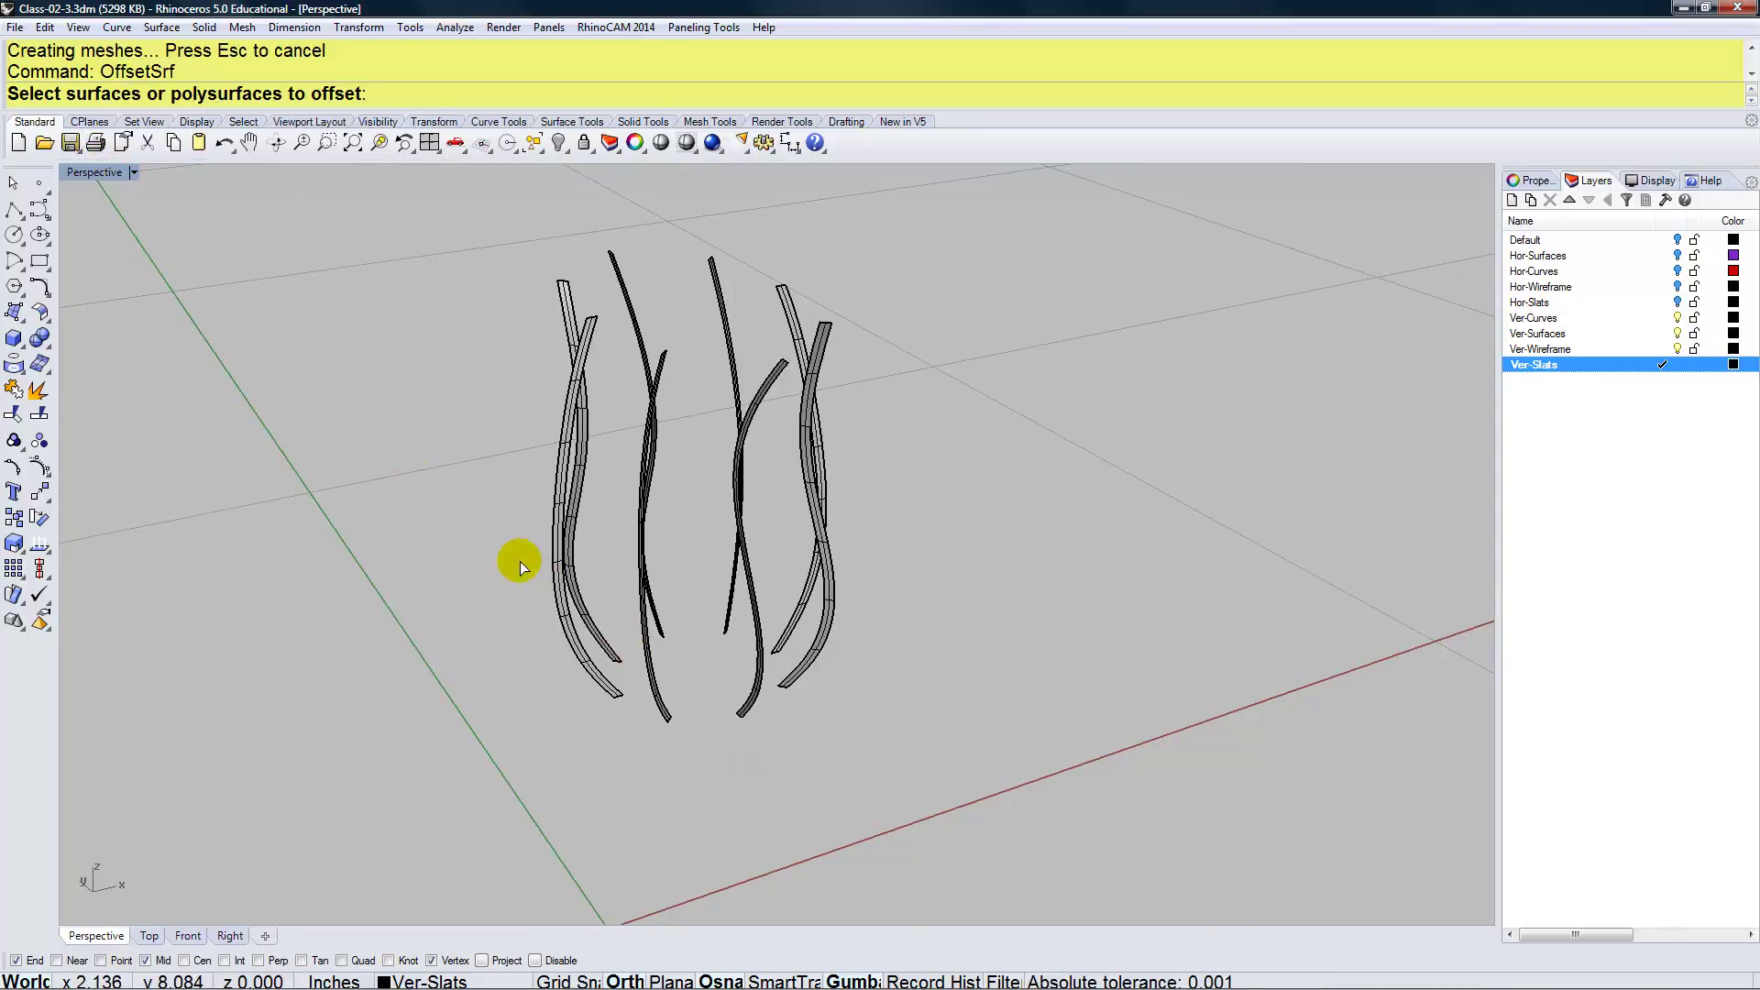
{"action": "left_click", "coordinate": [744, 713]}
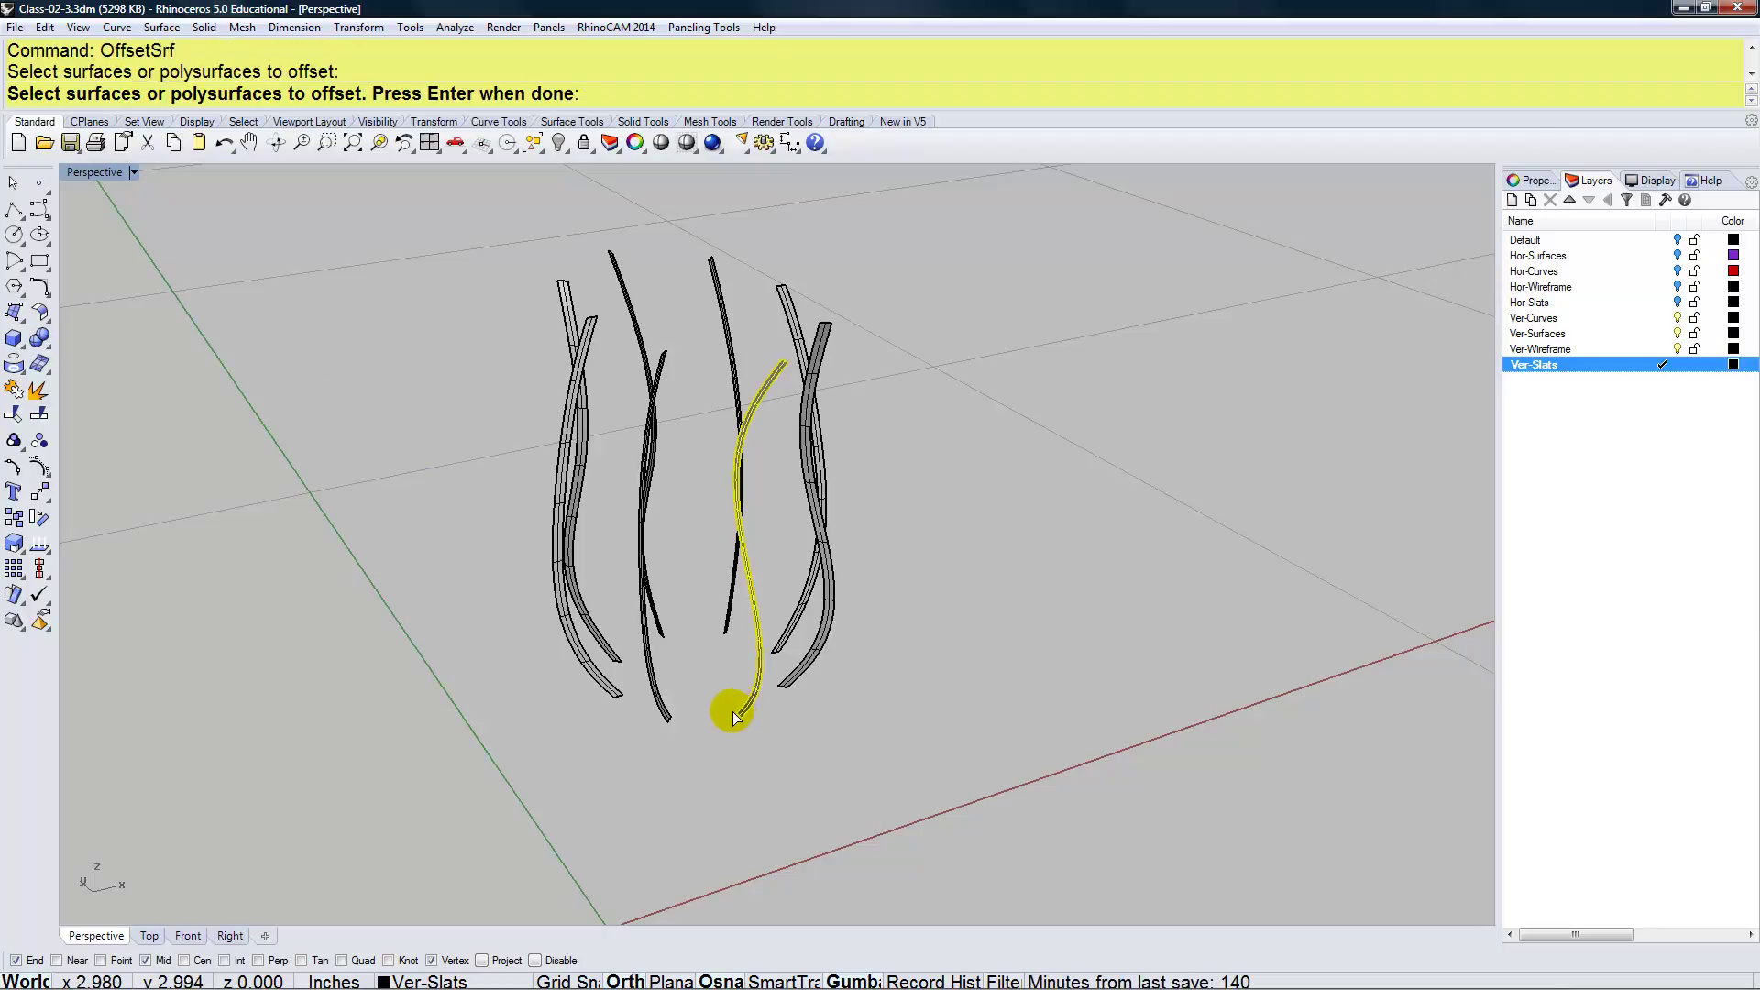
{"action": "key", "text": "Return"}
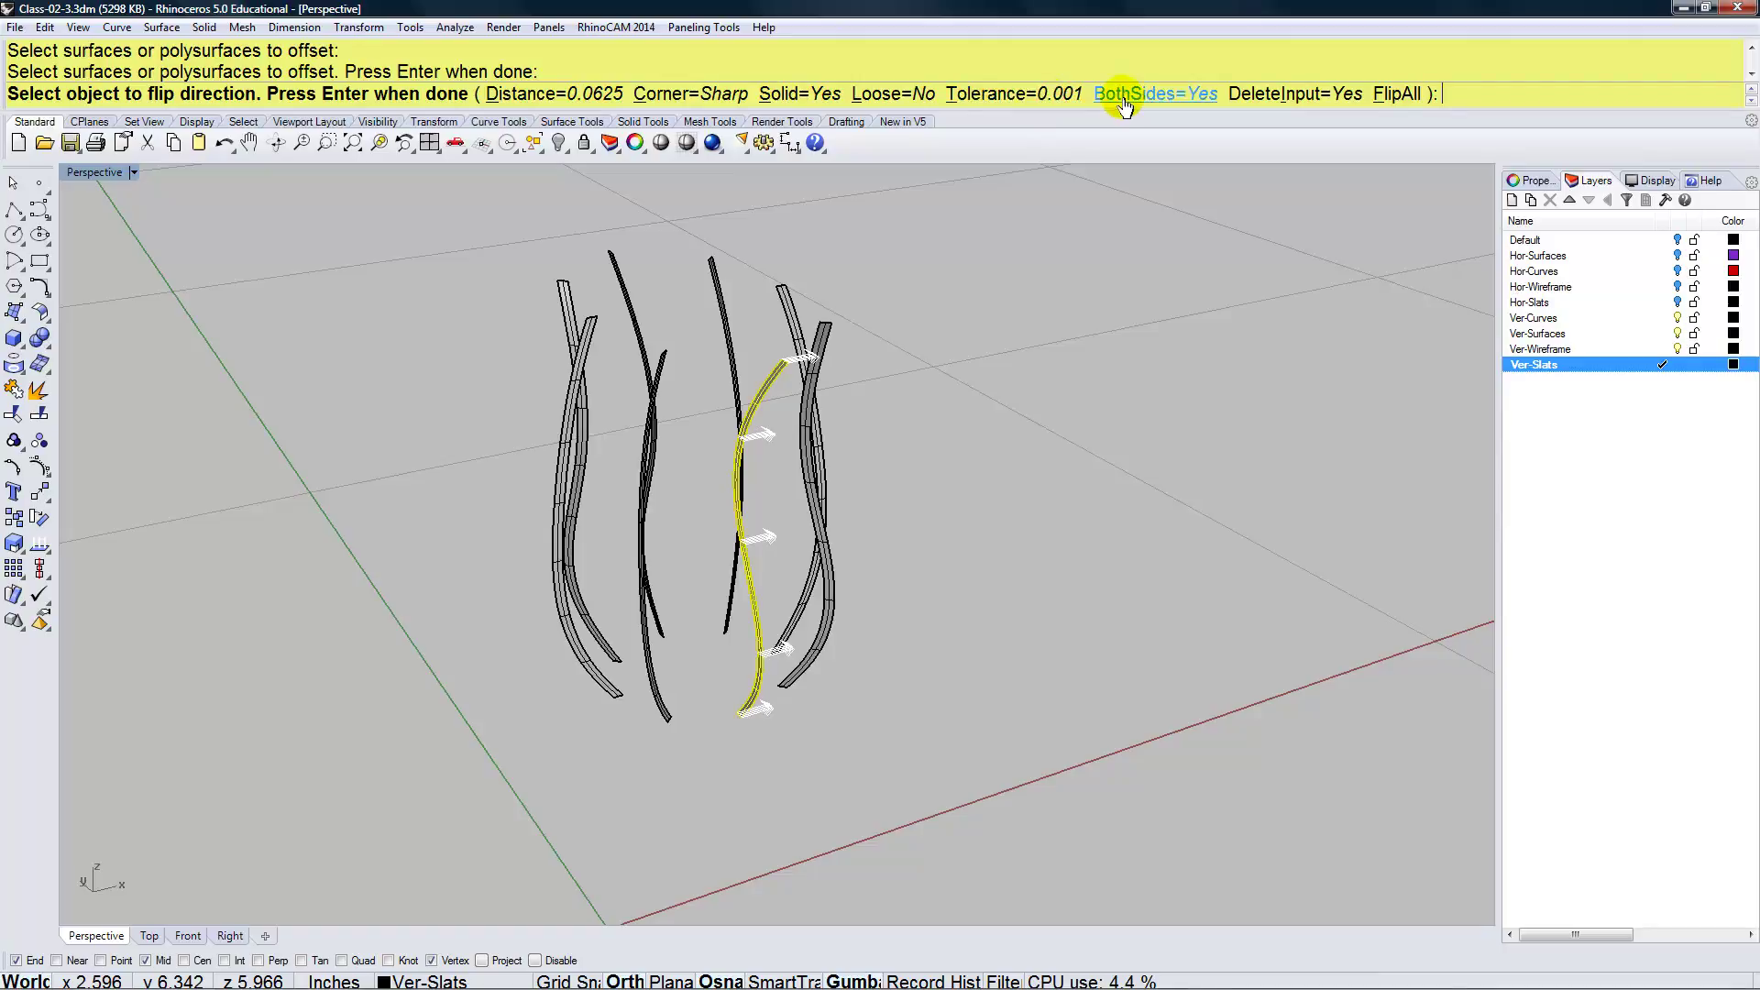
{"action": "right_click", "coordinate": [904, 616]}
Offset the seven remaining vertical slat surfaces into solids with the same 0.0625-inch, both-sides and delete-input settings
{"action": "right_click", "coordinate": [904, 616]}
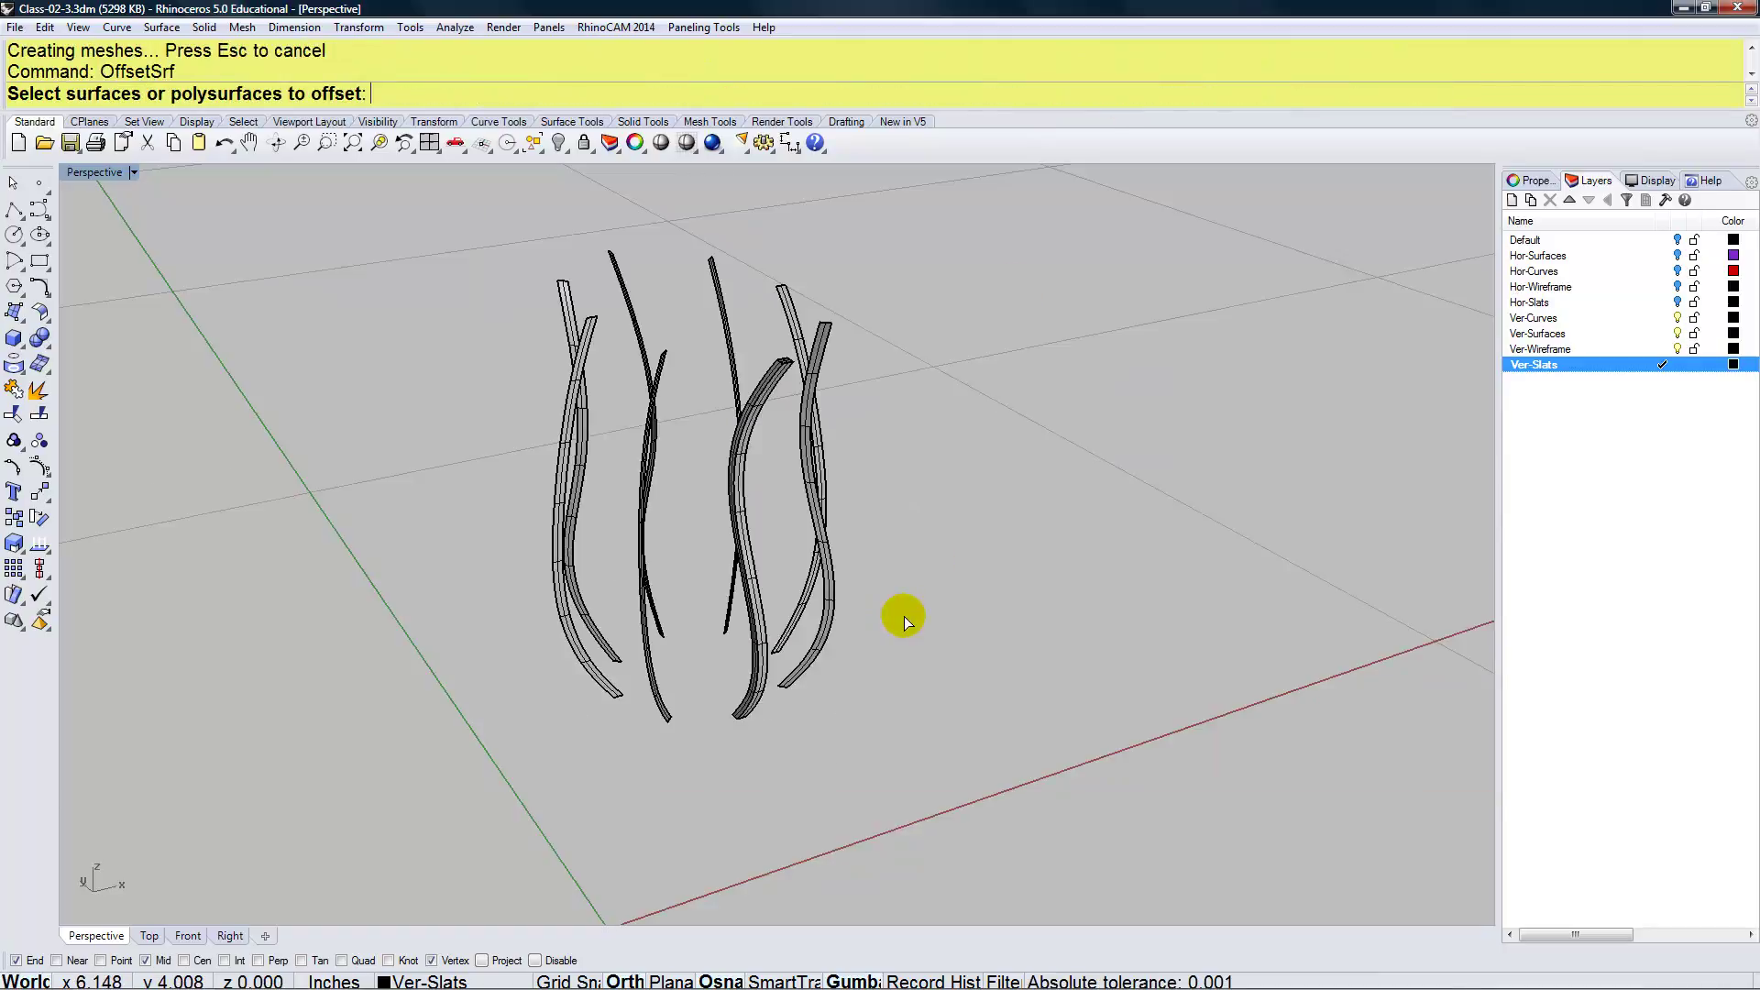
{"action": "left_click", "coordinate": [806, 573]}
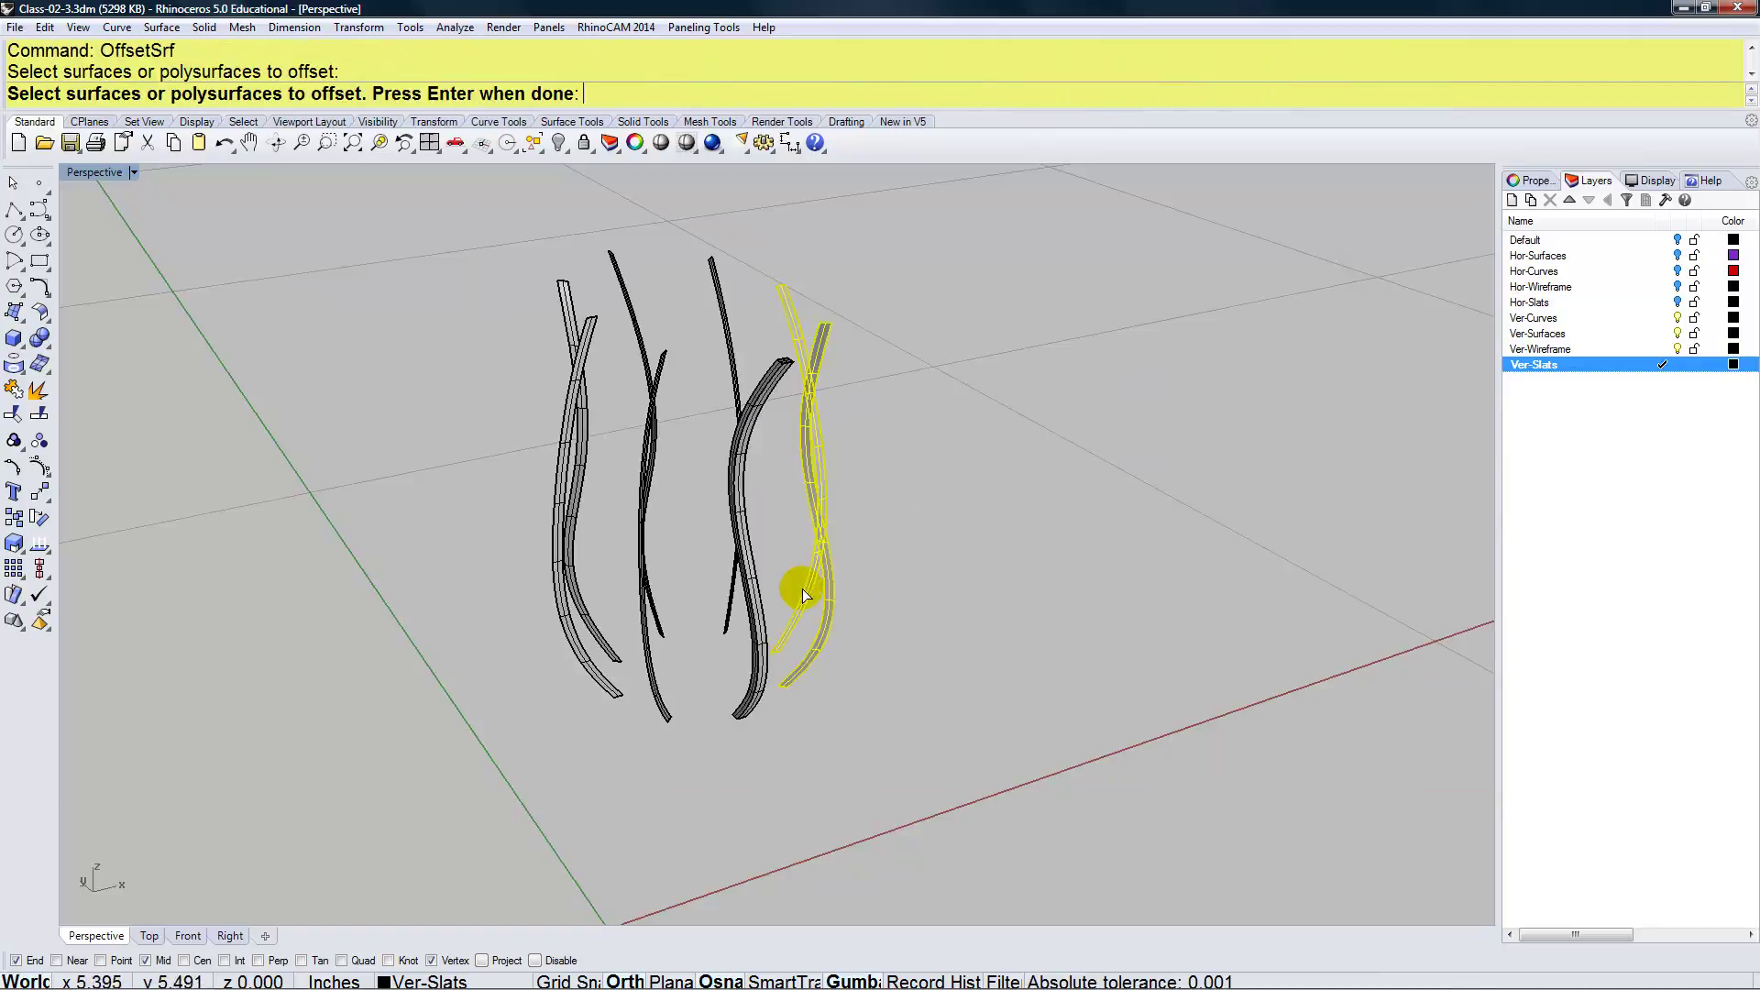
{"action": "right_click_drag", "start_coordinate": [733, 642], "coordinate": [791, 655]}
{"action": "left_click_drag", "start_coordinate": [734, 739], "coordinate": [564, 615]}
{"action": "type", "text": "off"}
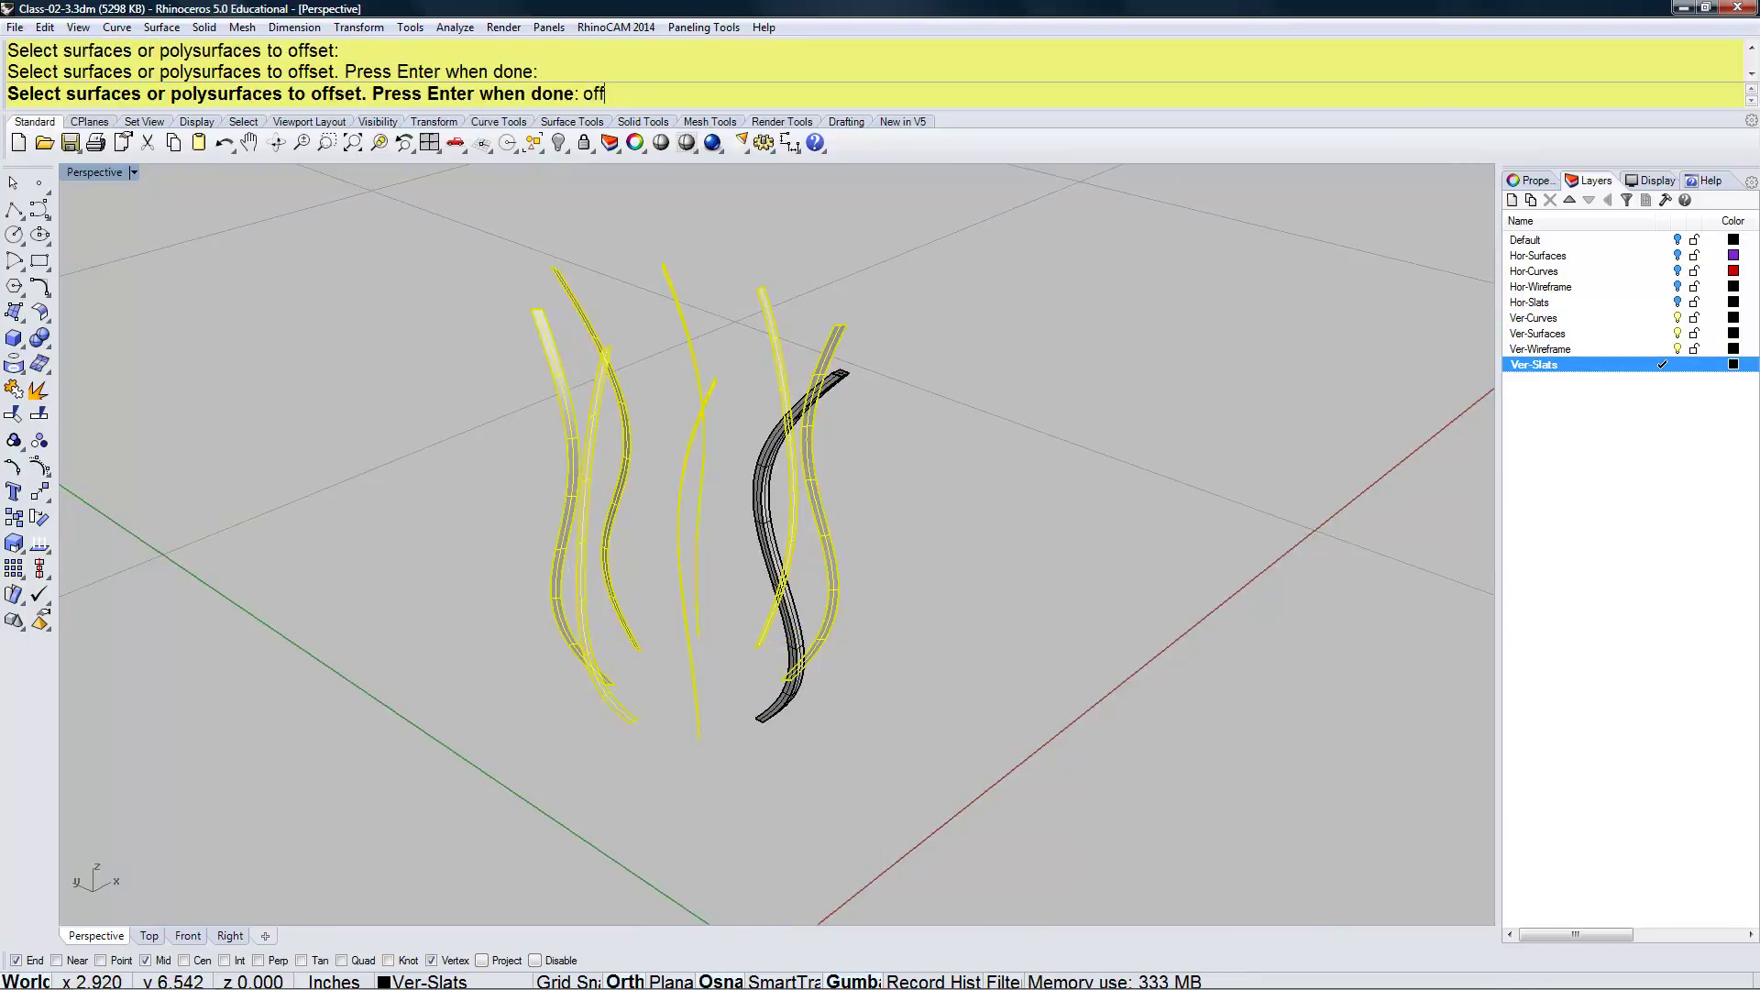
{"action": "right_click", "coordinate": [562, 616]}
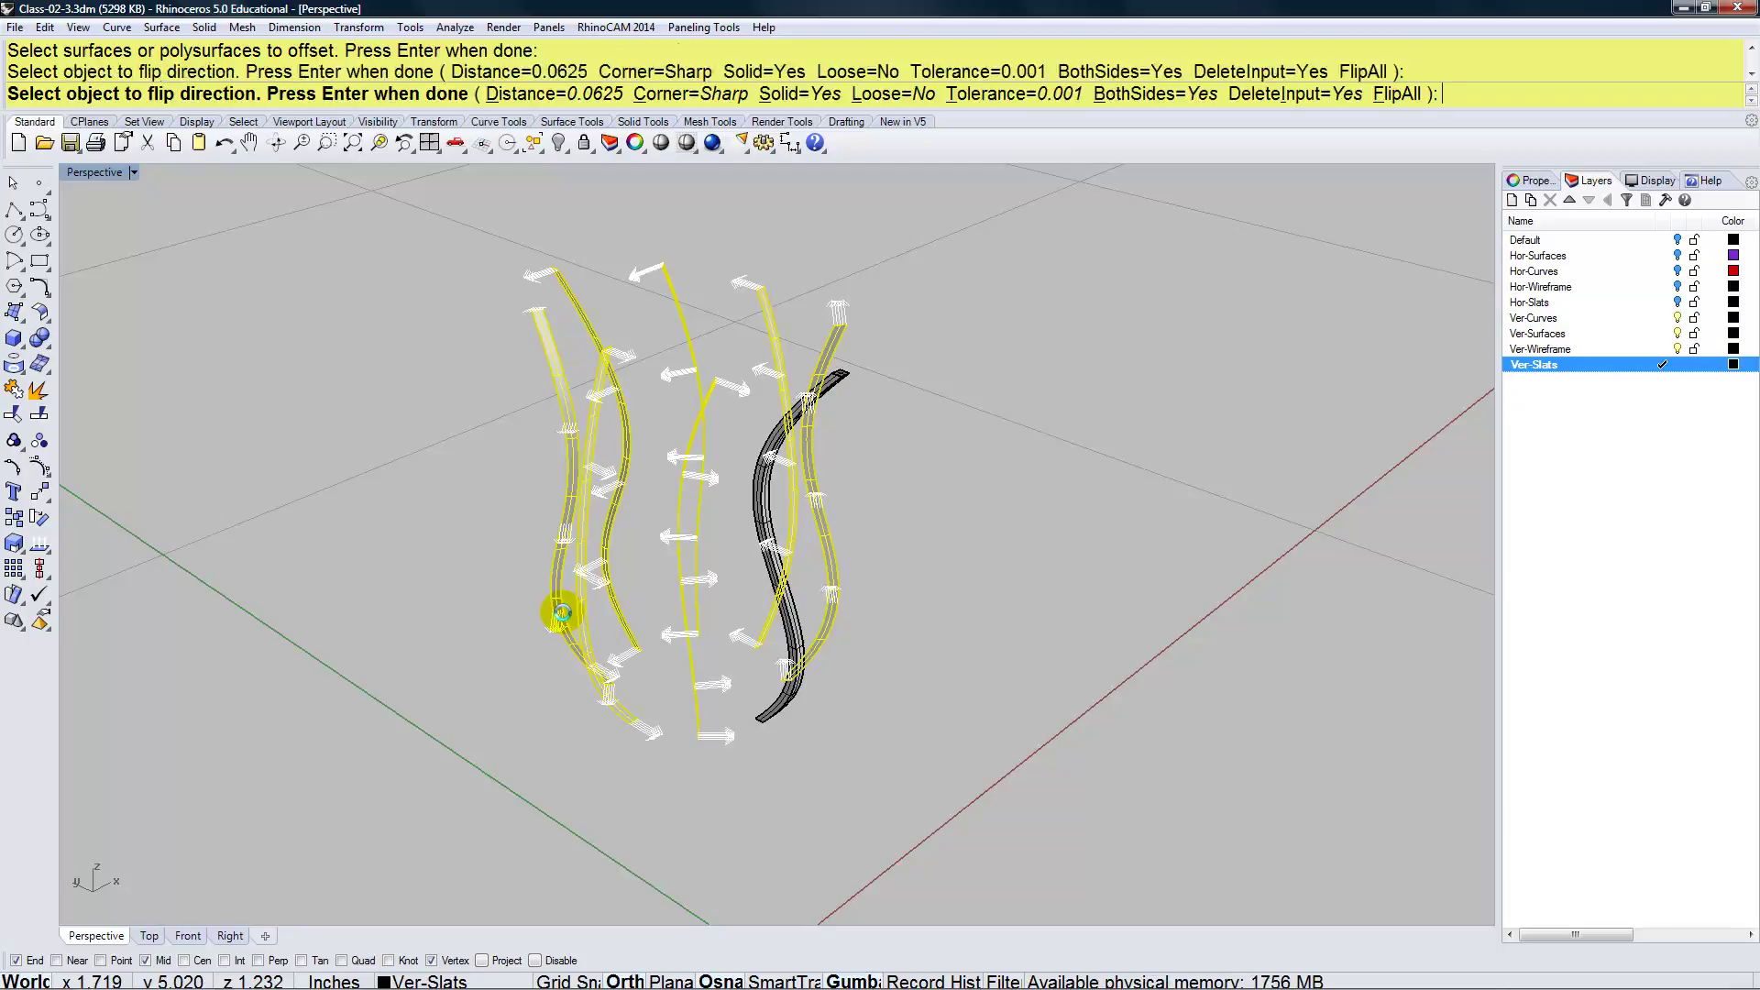
{"action": "right_click", "coordinate": [562, 616]}
Undo the last move and turn on the Hor-Slats layer
{"action": "right_click_drag", "start_coordinate": [734, 660], "coordinate": [1470, 785]}
{"action": "key", "text": "ctrl+z"}
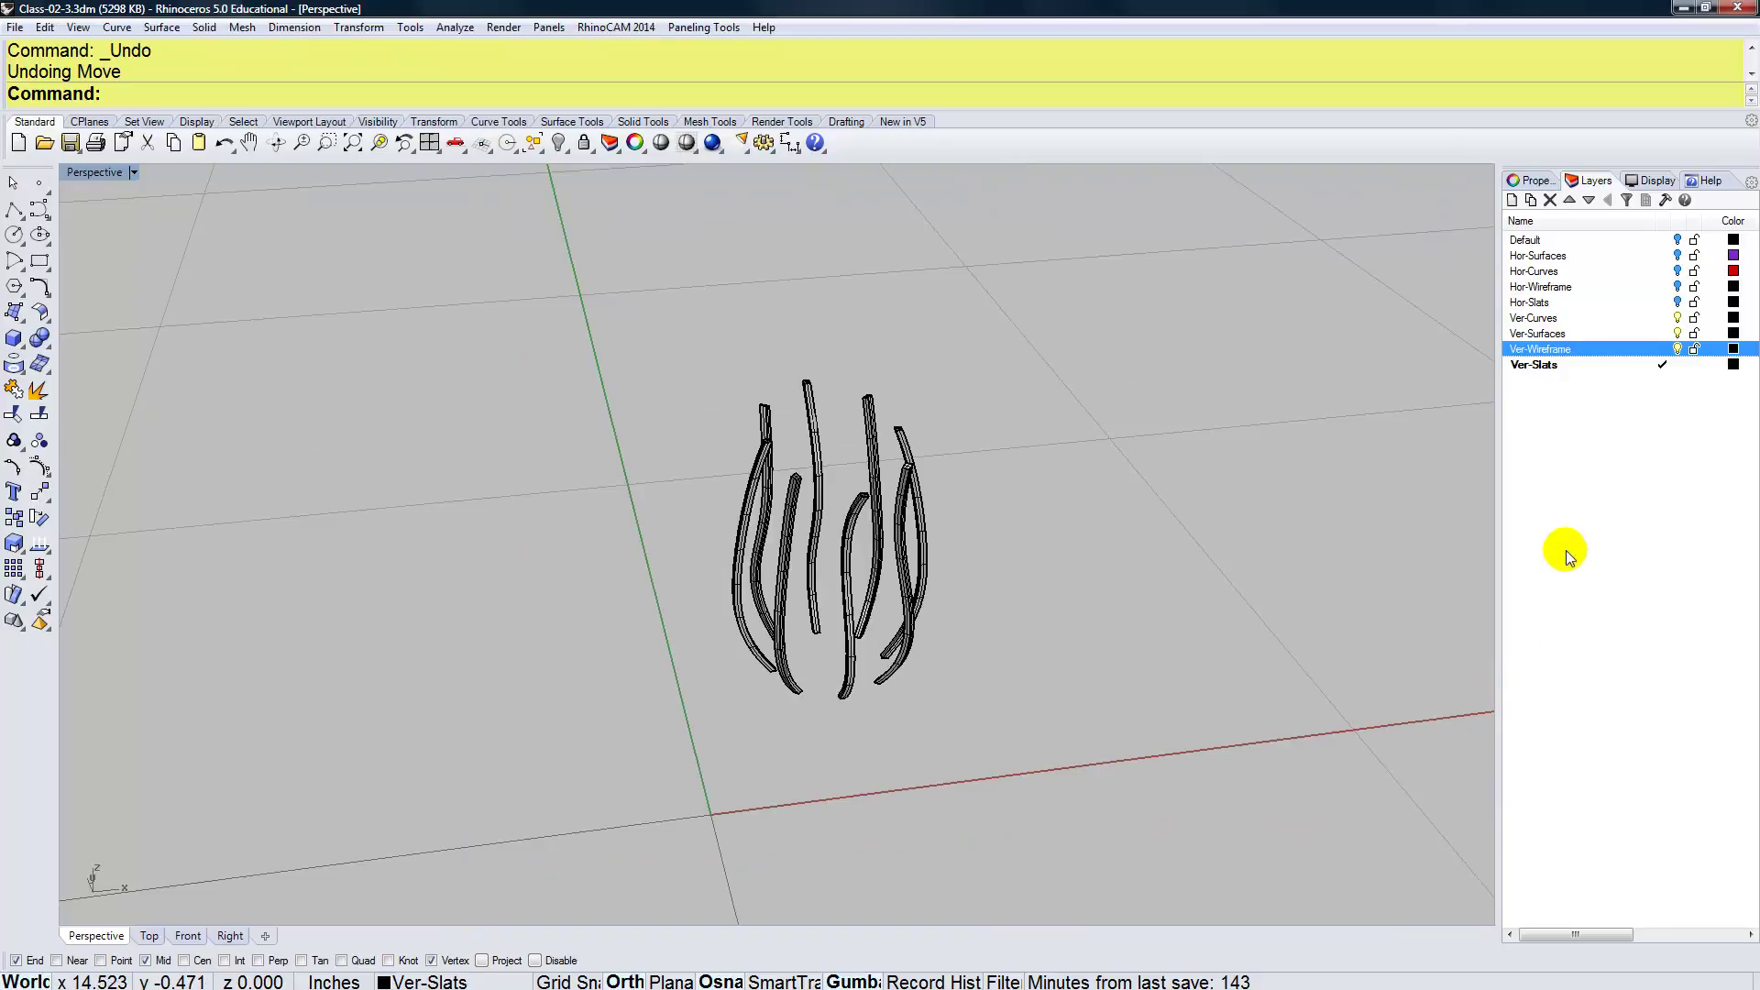
{"action": "left_click", "coordinate": [1677, 303]}
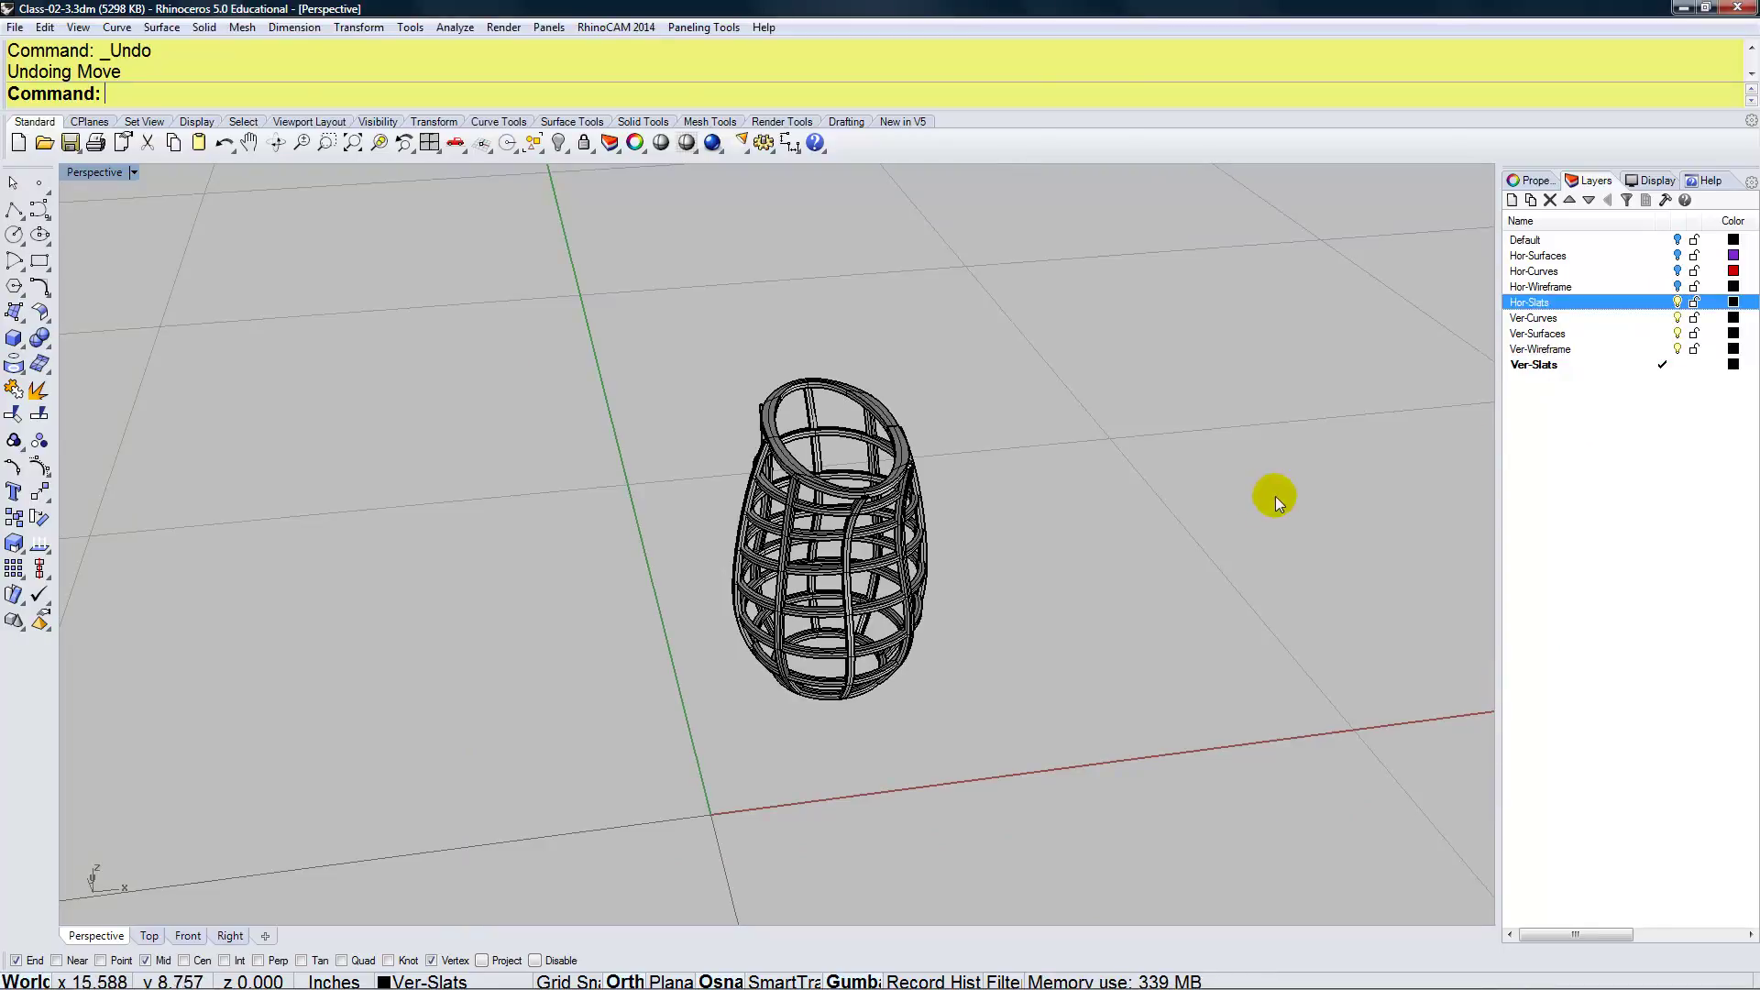
Copy all horizontal and vertical slats with their wireframe curves 6 inches along the X direction
{"action": "left_click_drag", "start_coordinate": [861, 517], "coordinate": [695, 317]}
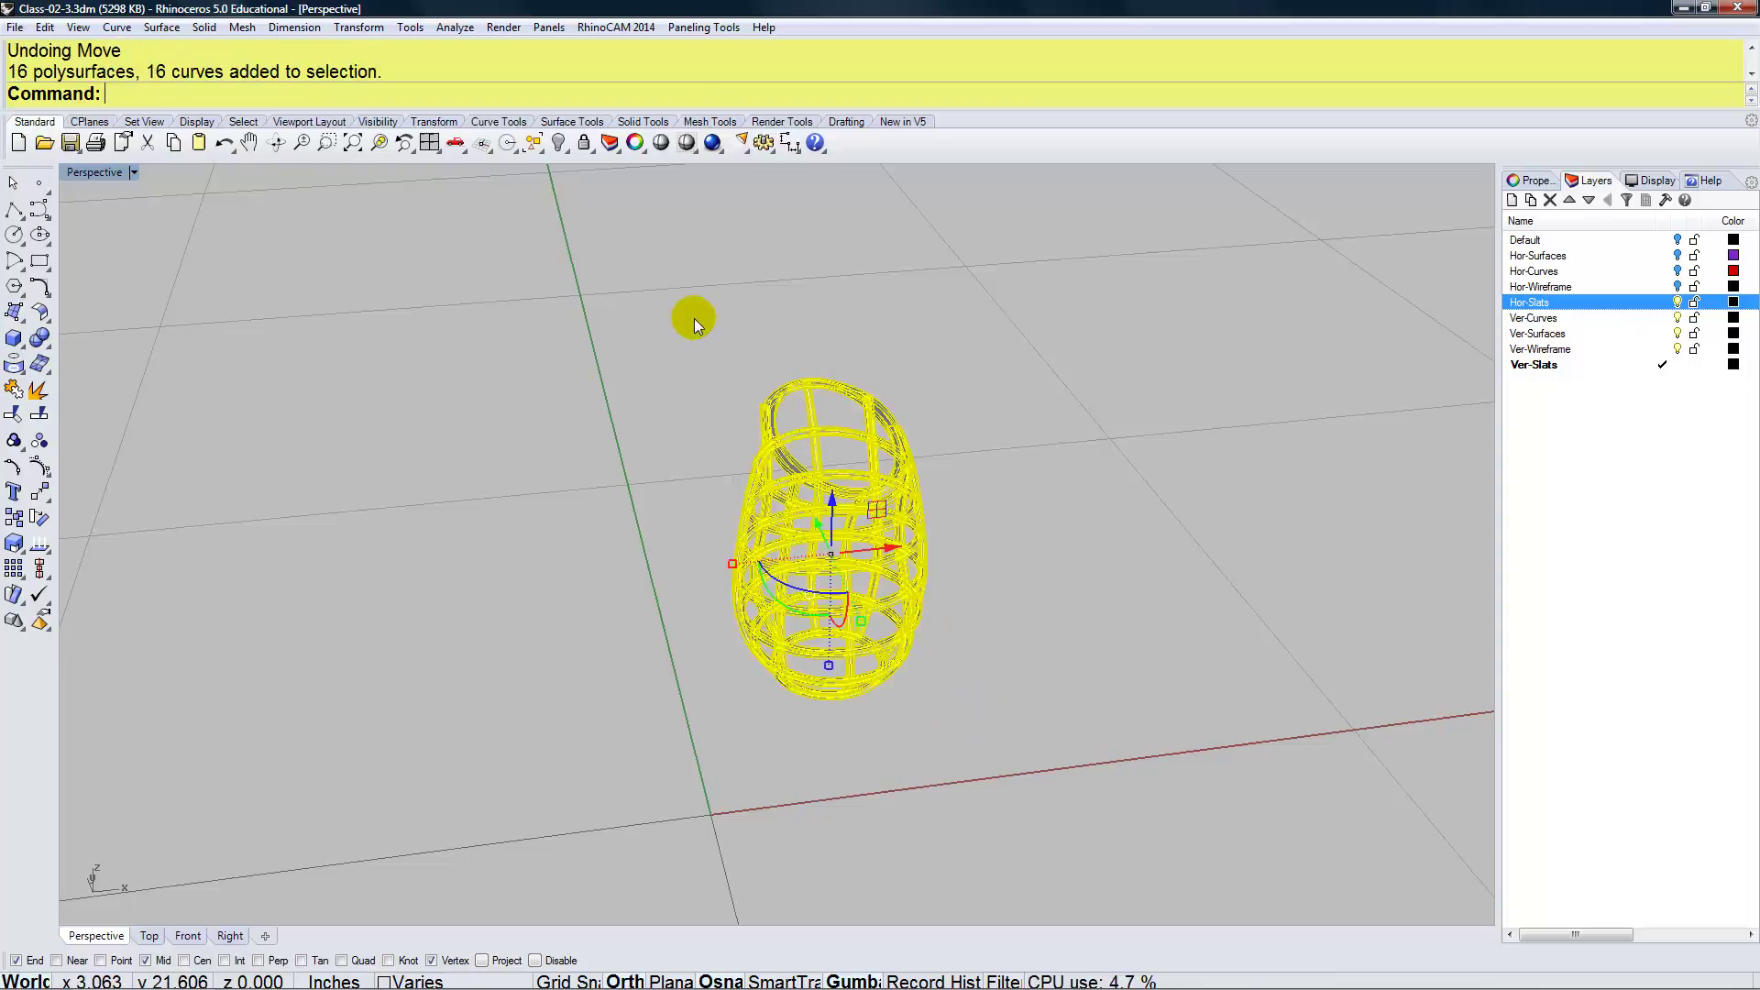
{"action": "key", "text": "Return"}
{"action": "left_click", "coordinate": [693, 318]}
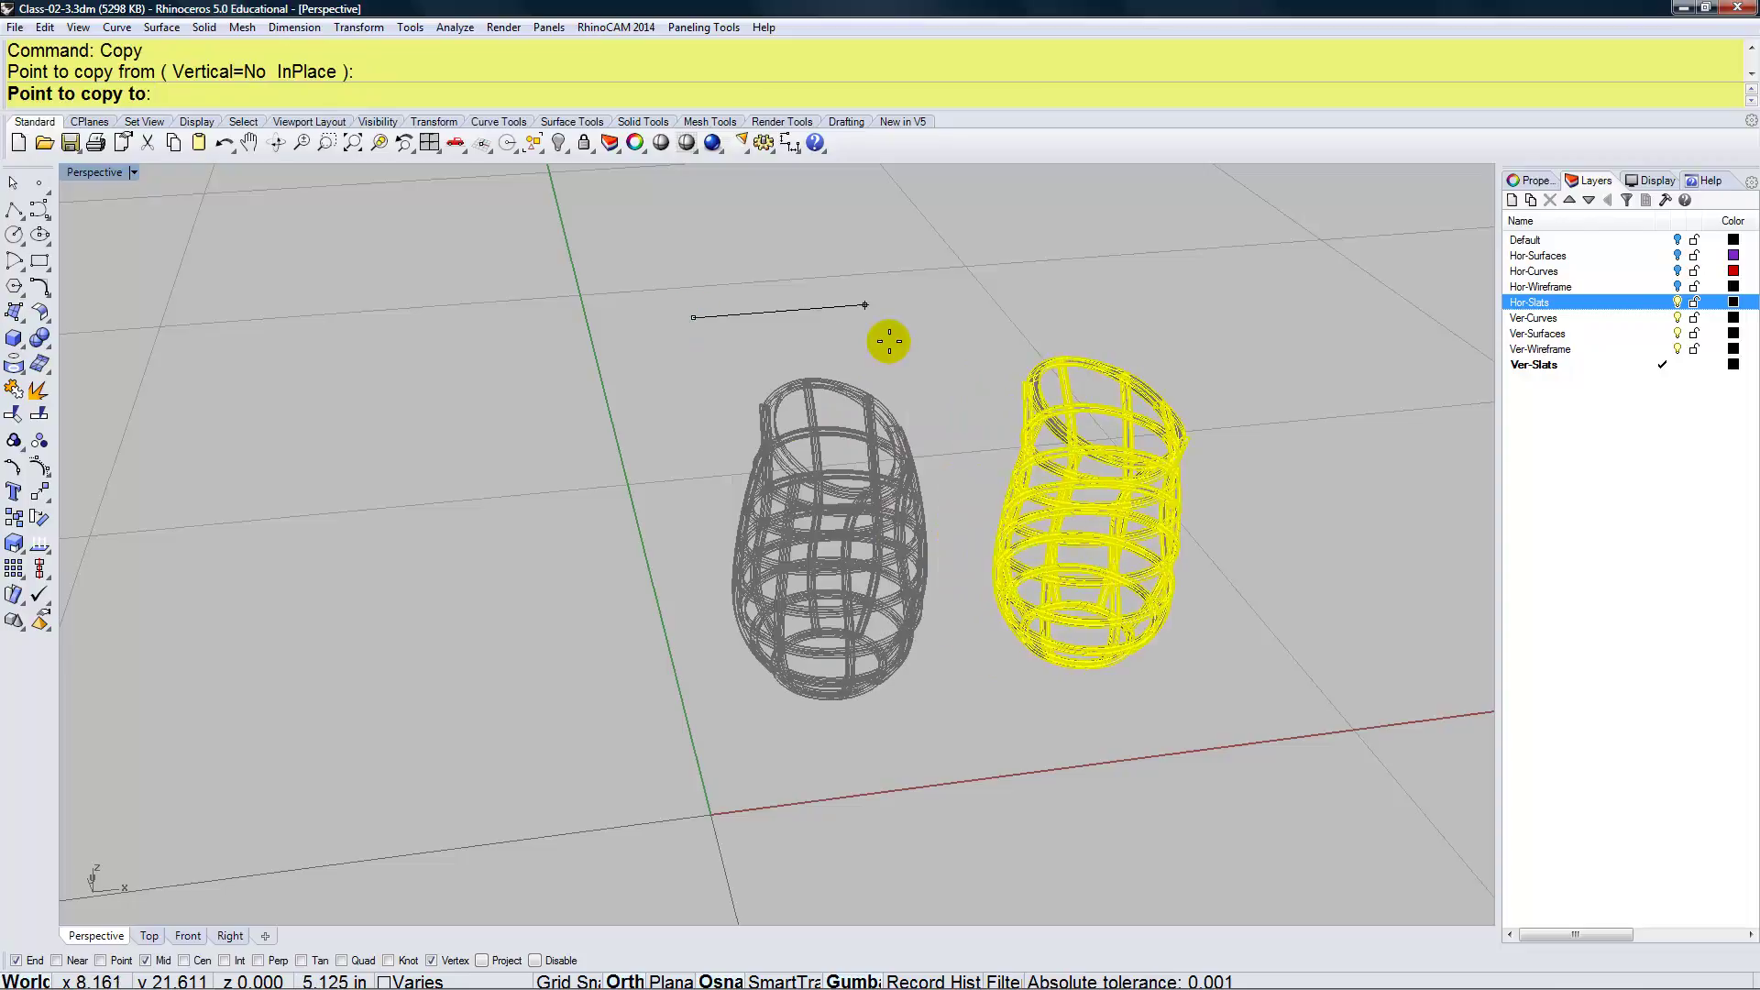
{"action": "type", "text": "6"}
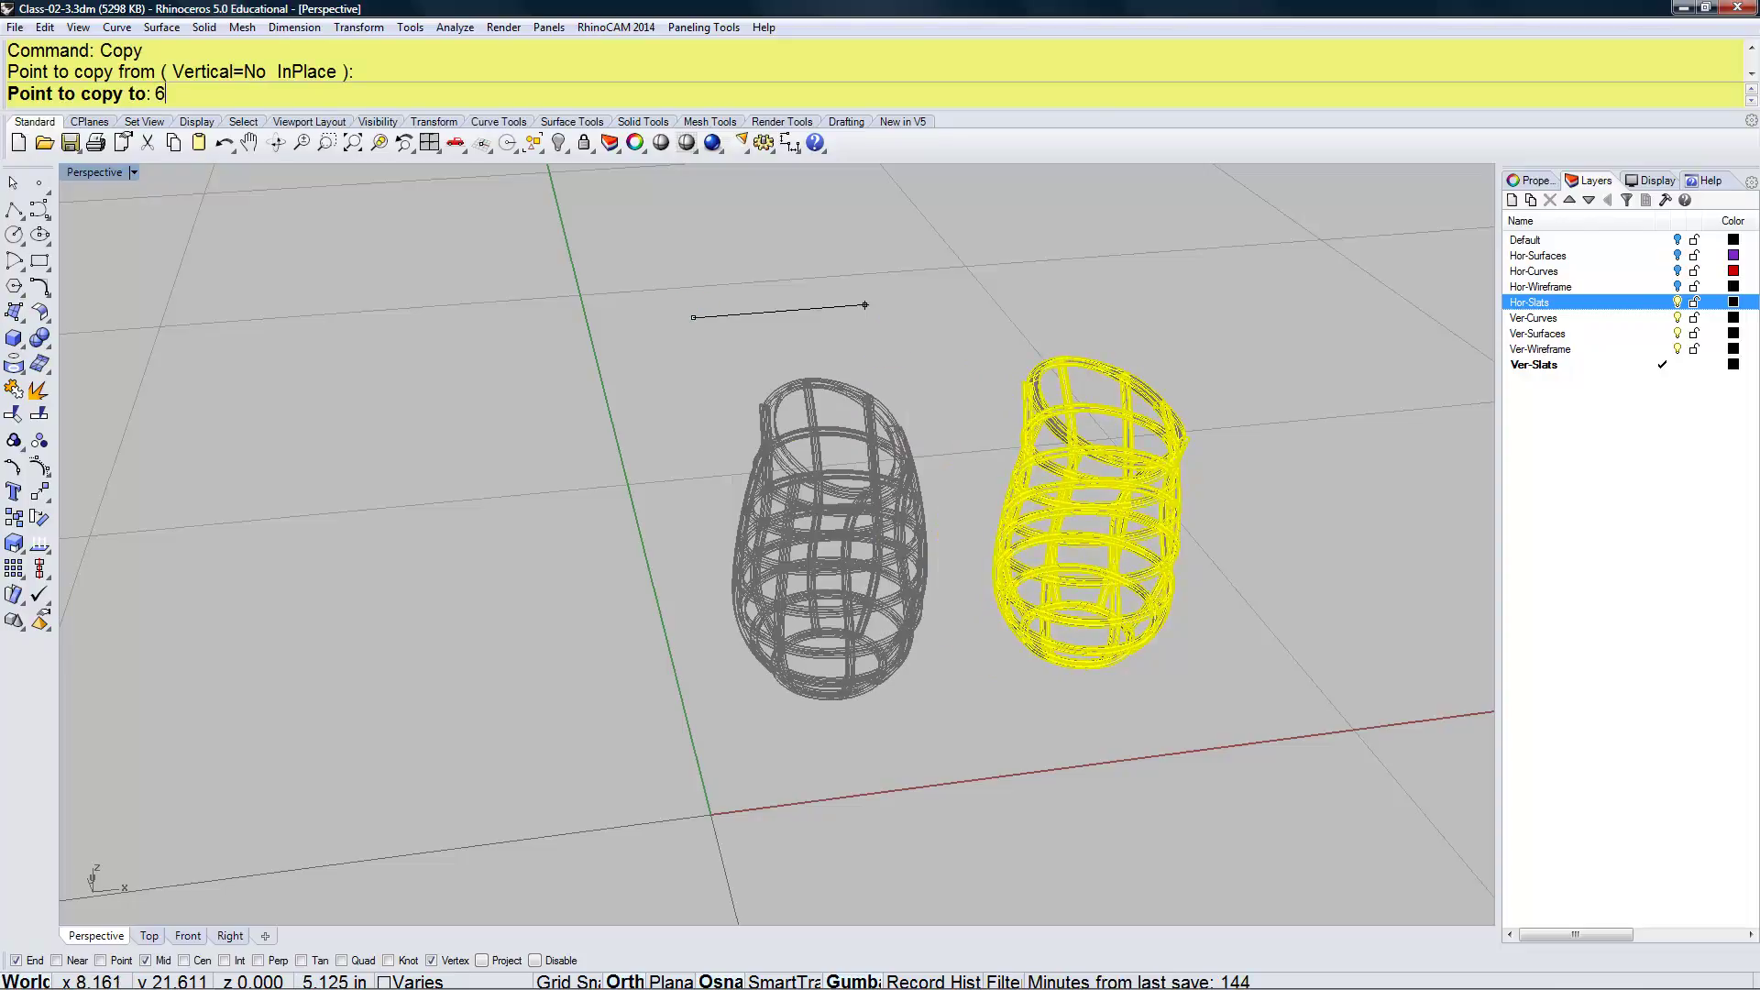
{"action": "type", "text": "\""}
{"action": "key", "text": "Return"}
{"action": "left_click", "coordinate": [888, 341]}
{"action": "key", "text": "Return"}
{"action": "key", "text": "Escape"}
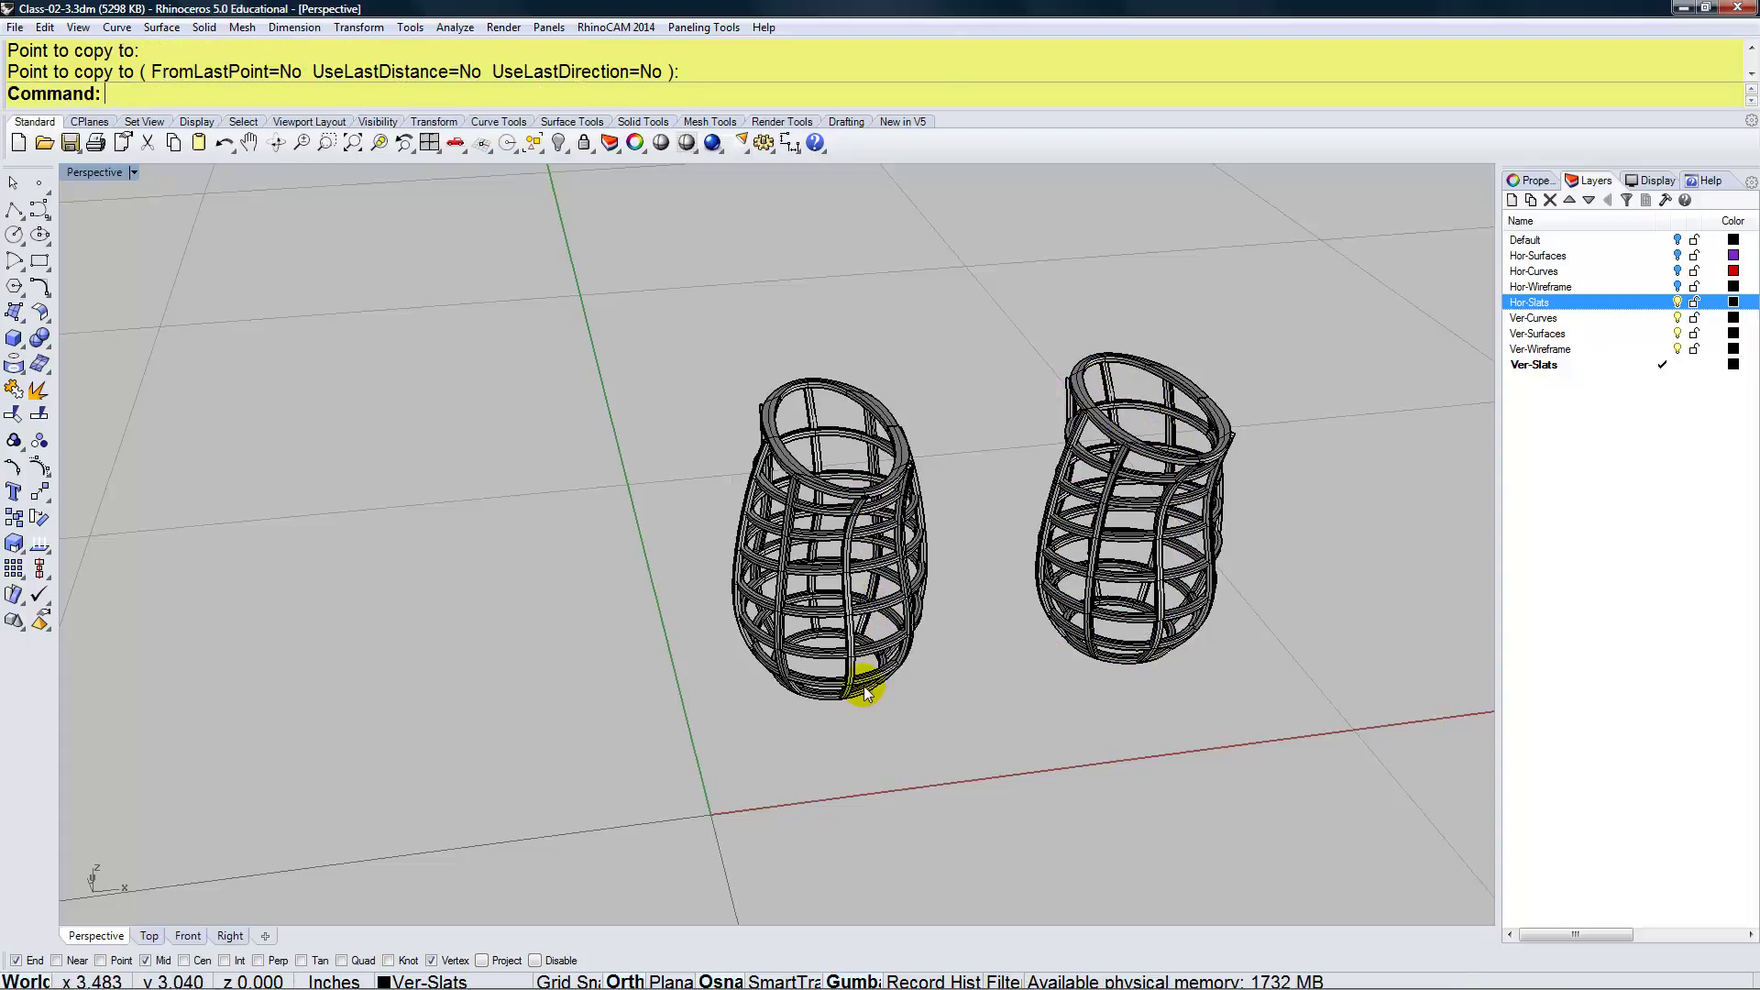
In the Front view, Boolean-subtract the original set's vertical slats from its horizontal slats, deleting the cutting slats
{"action": "scroll", "coordinate": [867, 692], "scroll_direction": "up", "scroll_amount": 1}
{"action": "scroll", "coordinate": [866, 692], "scroll_direction": "up", "scroll_amount": 1}
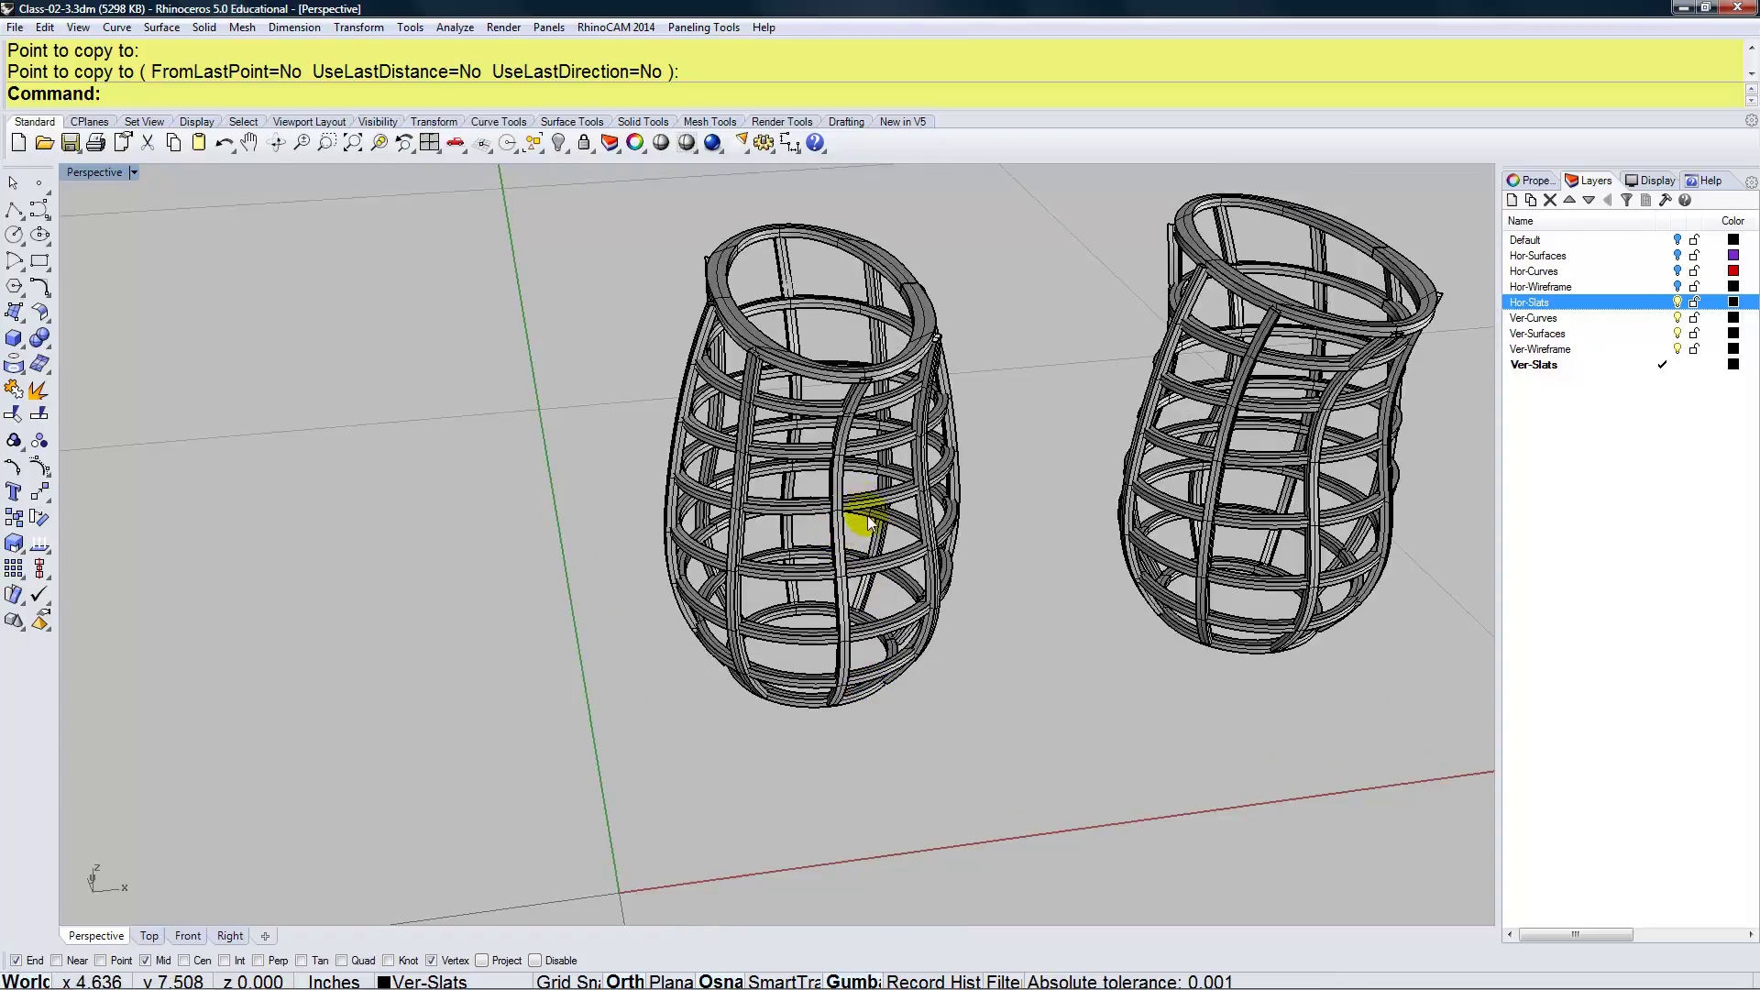
{"action": "scroll", "coordinate": [858, 605], "scroll_direction": "down", "scroll_amount": 2}
{"action": "scroll", "coordinate": [867, 631], "scroll_direction": "up", "scroll_amount": 1}
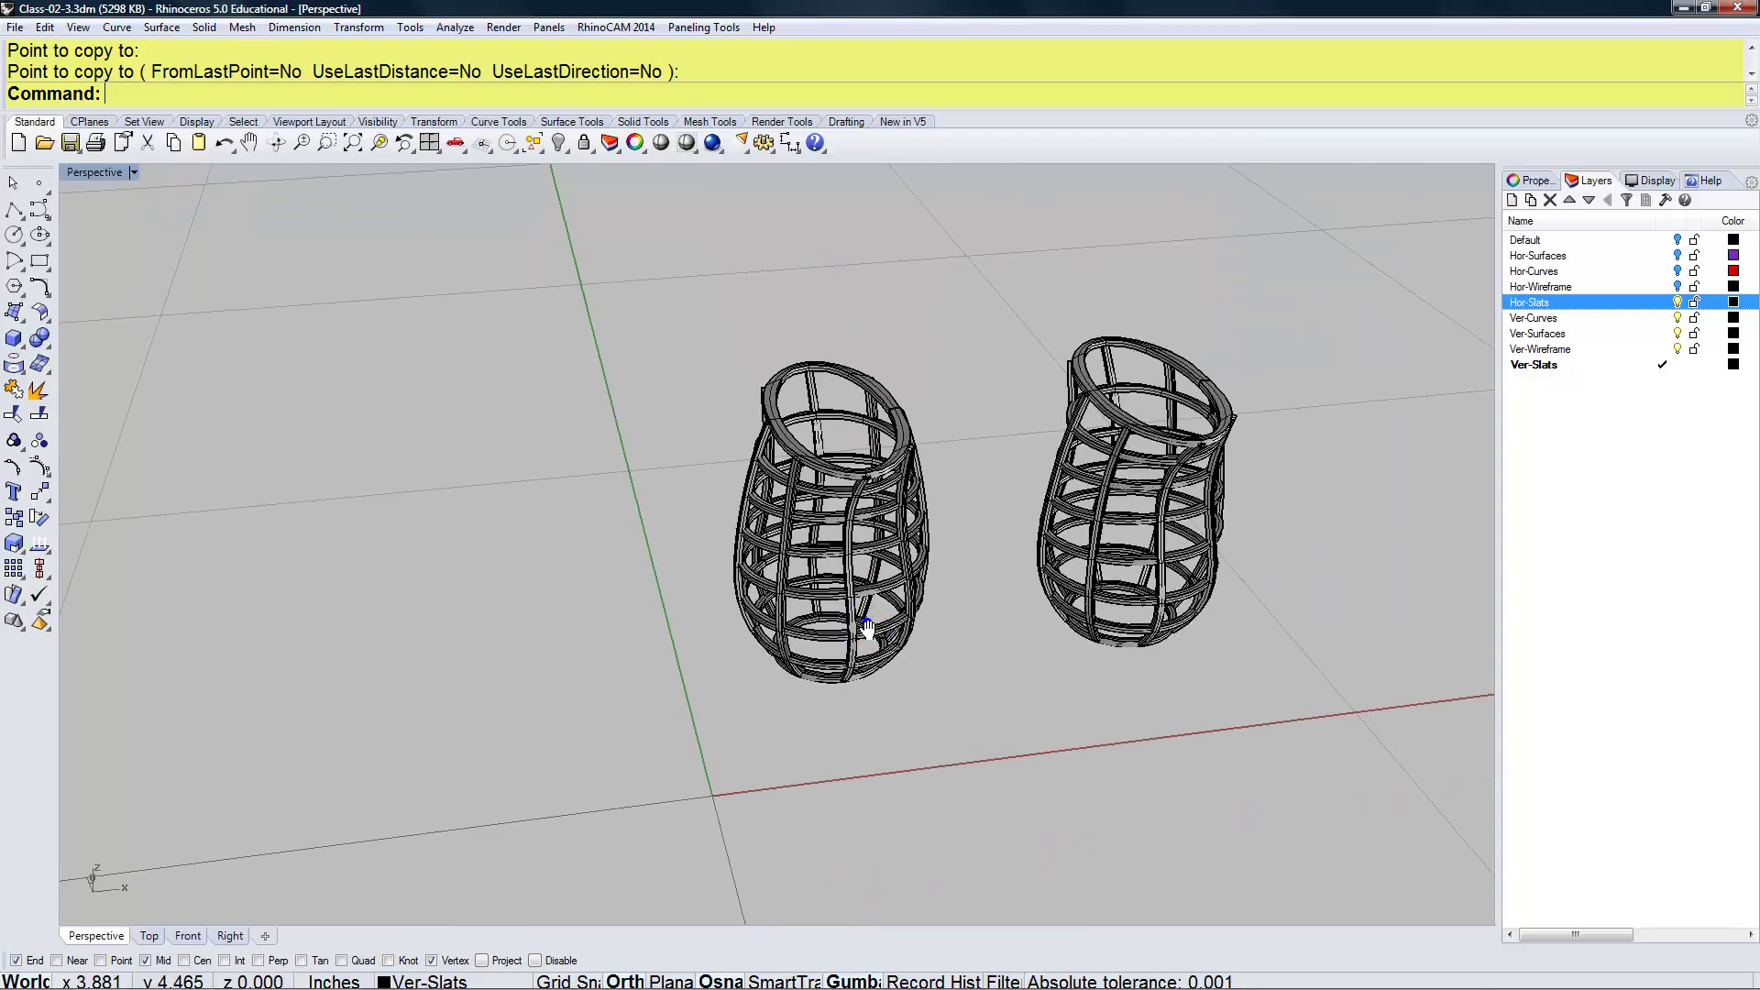
{"action": "scroll", "coordinate": [860, 630], "scroll_direction": "down", "scroll_amount": 1}
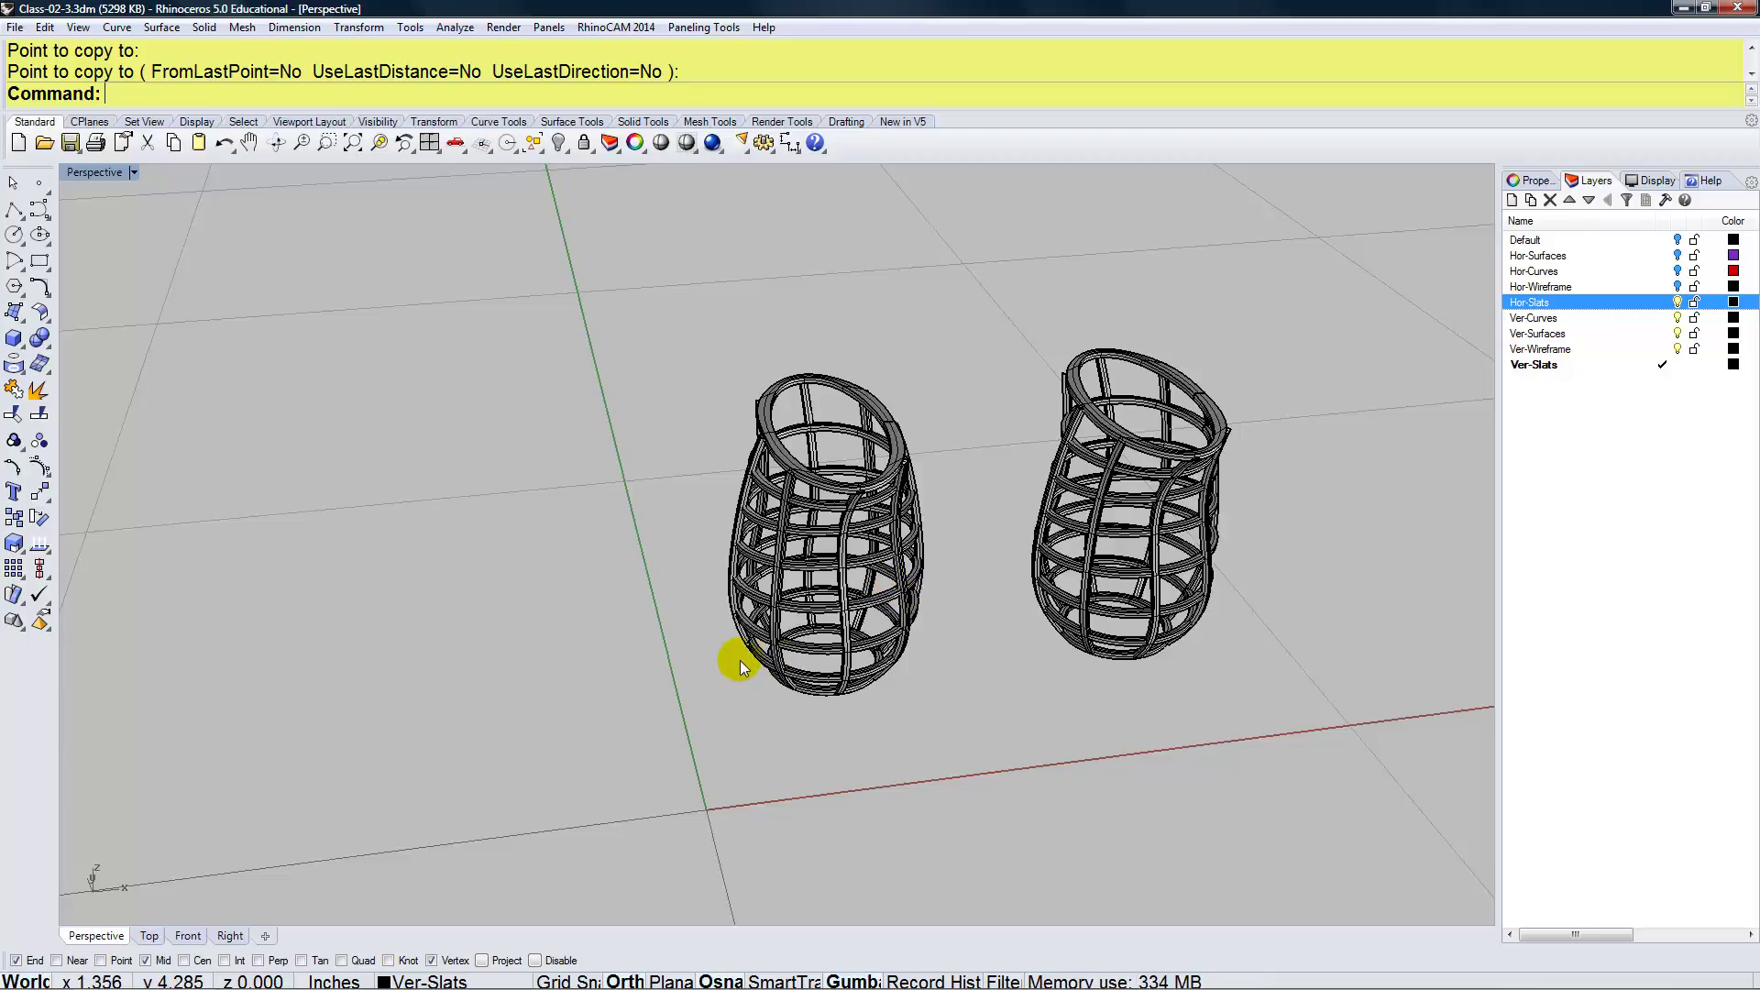
{"action": "left_click", "coordinate": [188, 935]}
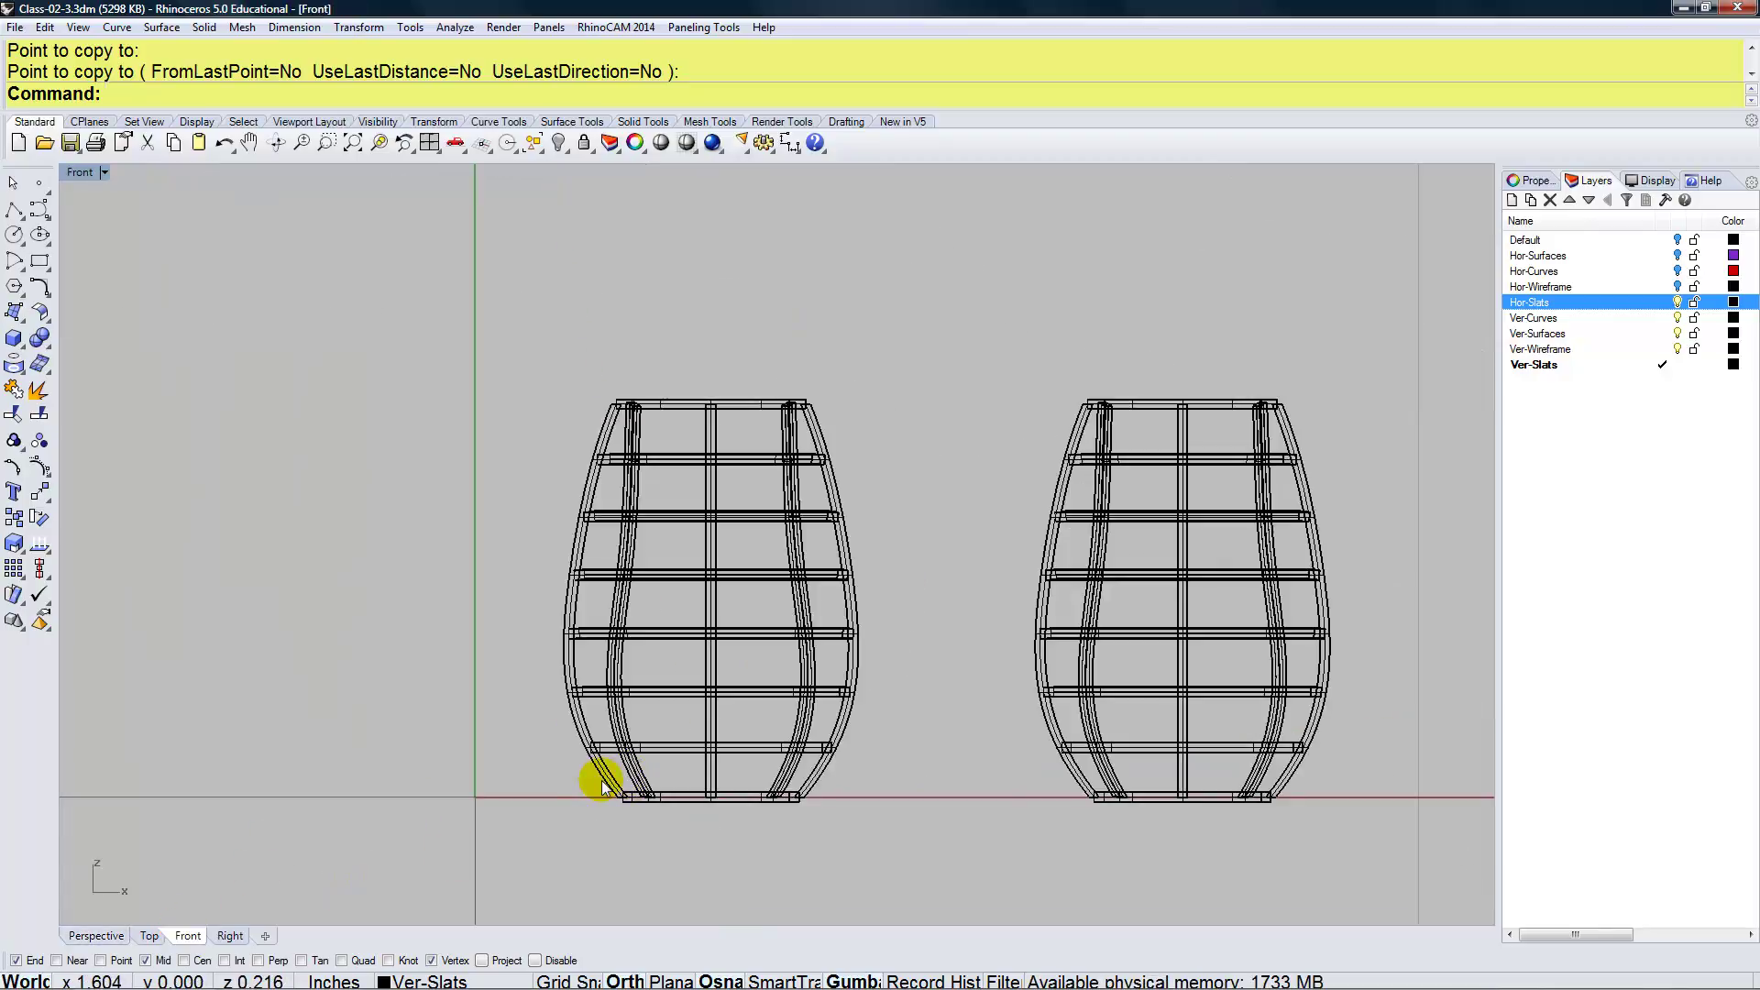
{"action": "type", "text": "Bo"}
{"action": "key", "text": "Return"}
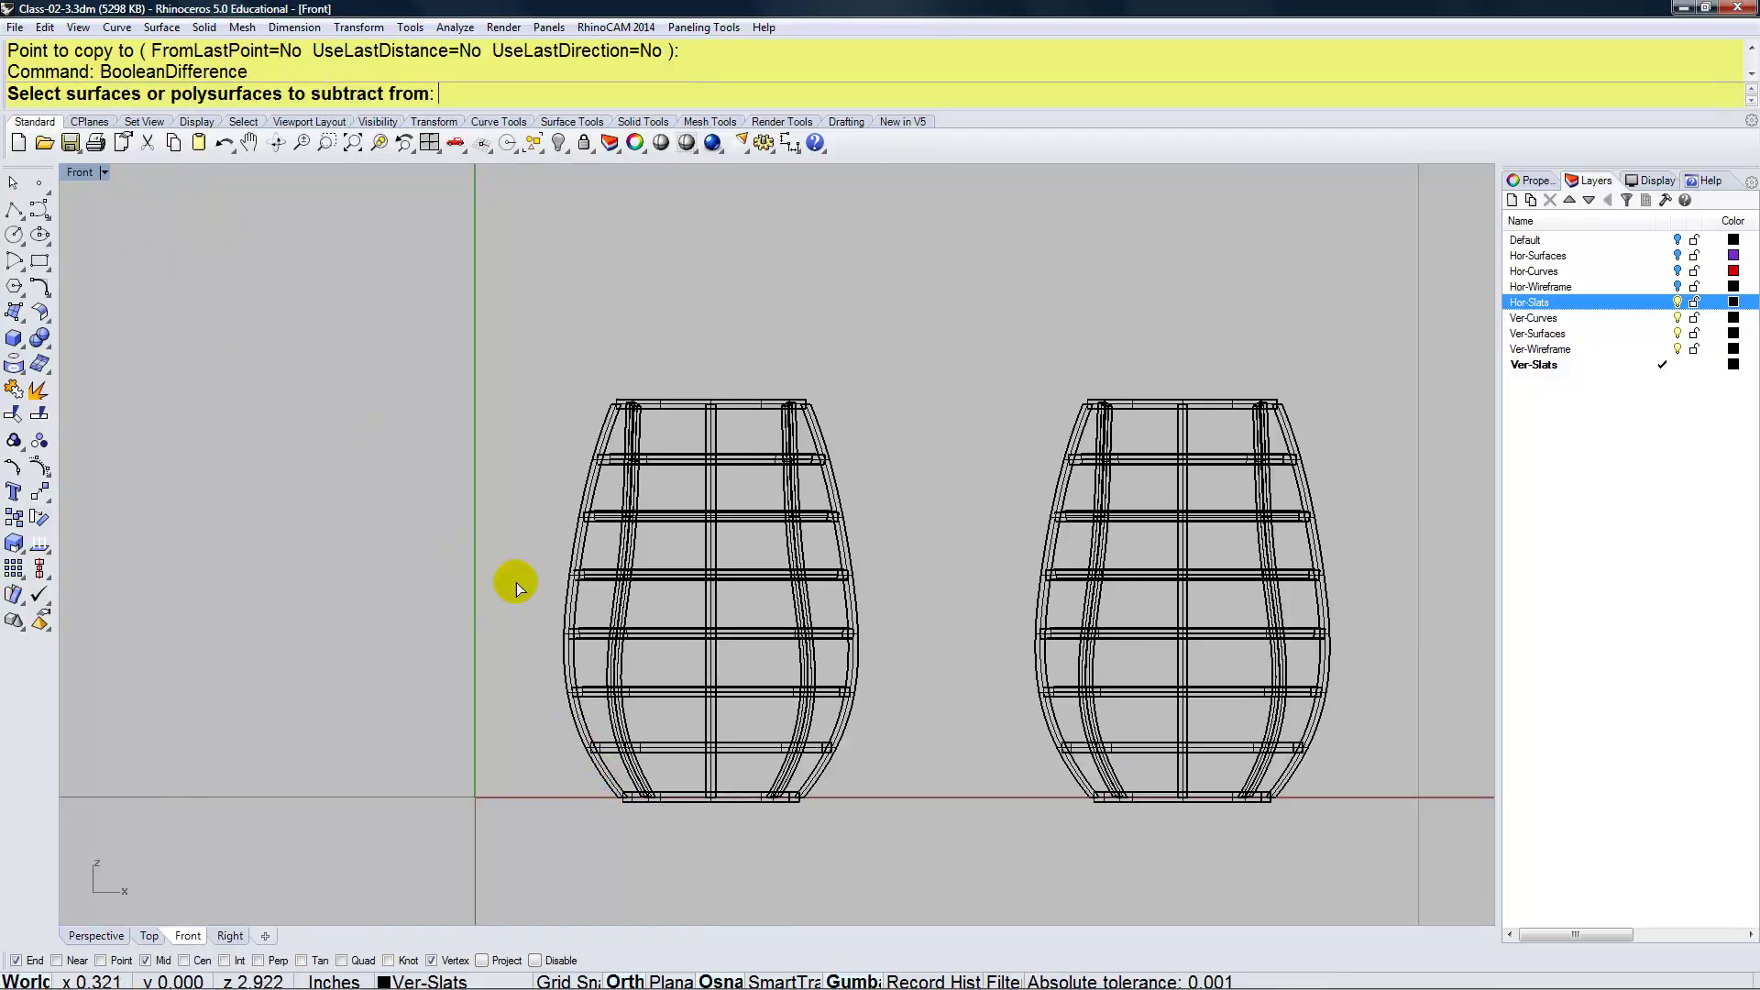
{"action": "left_click_drag", "start_coordinate": [748, 828], "coordinate": [738, 385]}
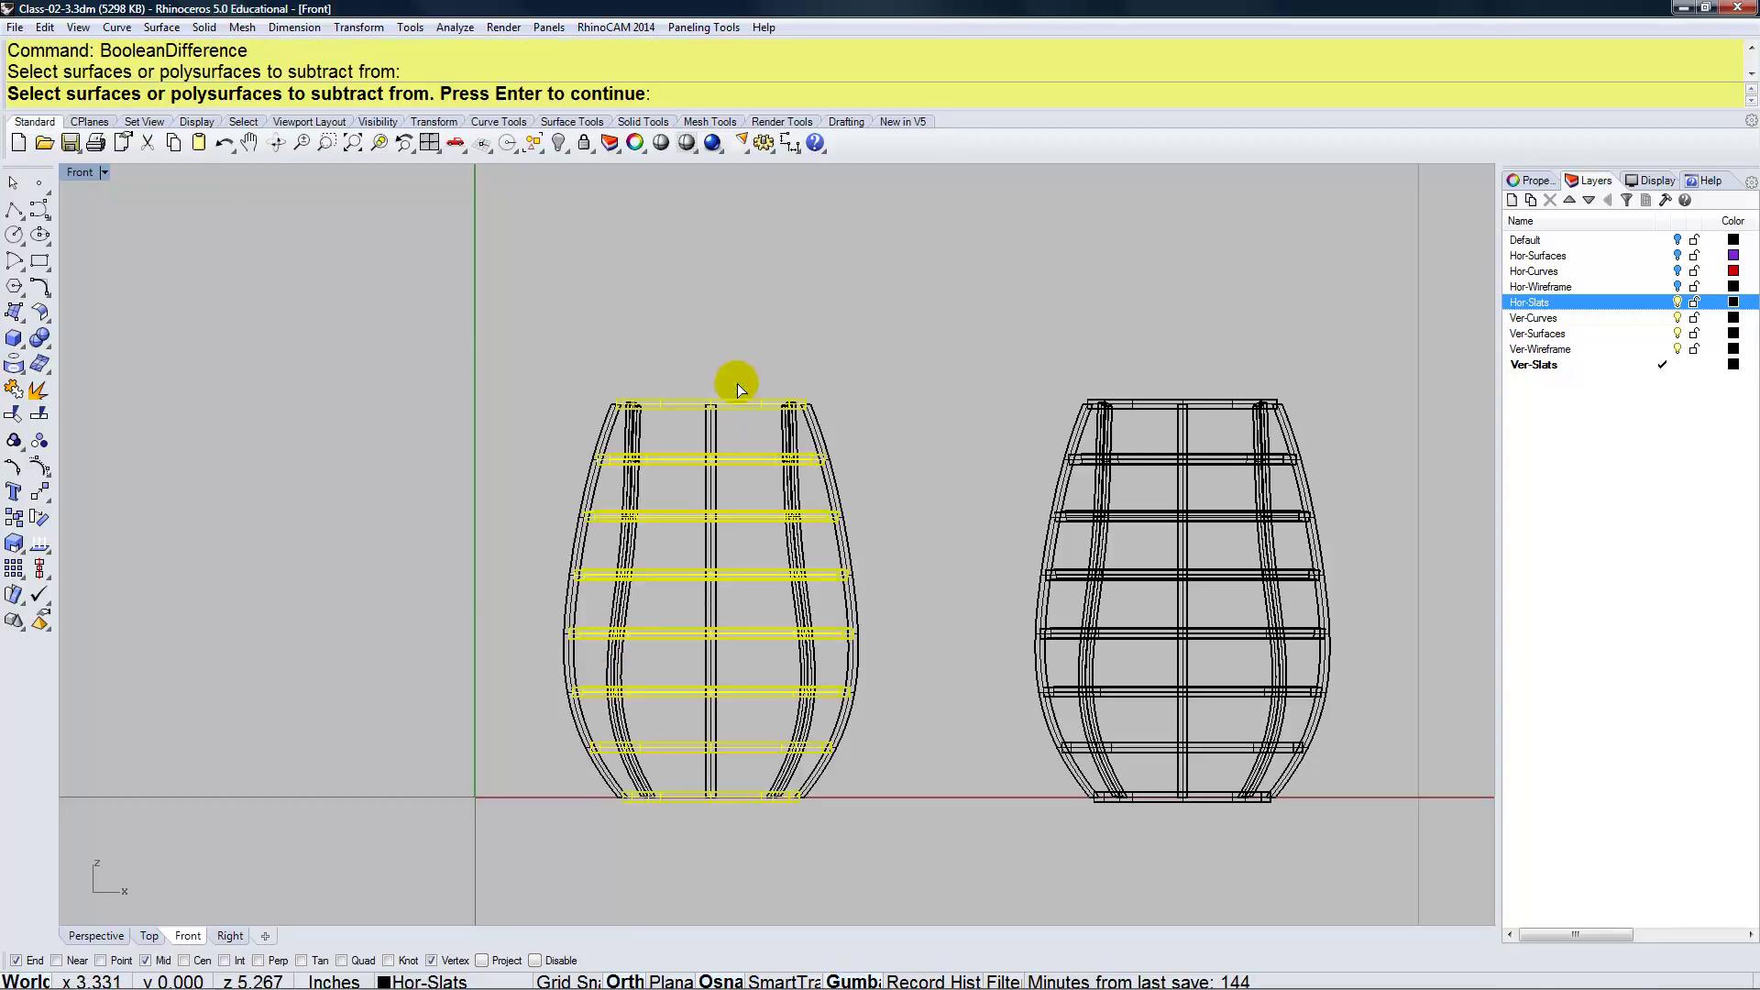
{"action": "key", "text": "Return"}
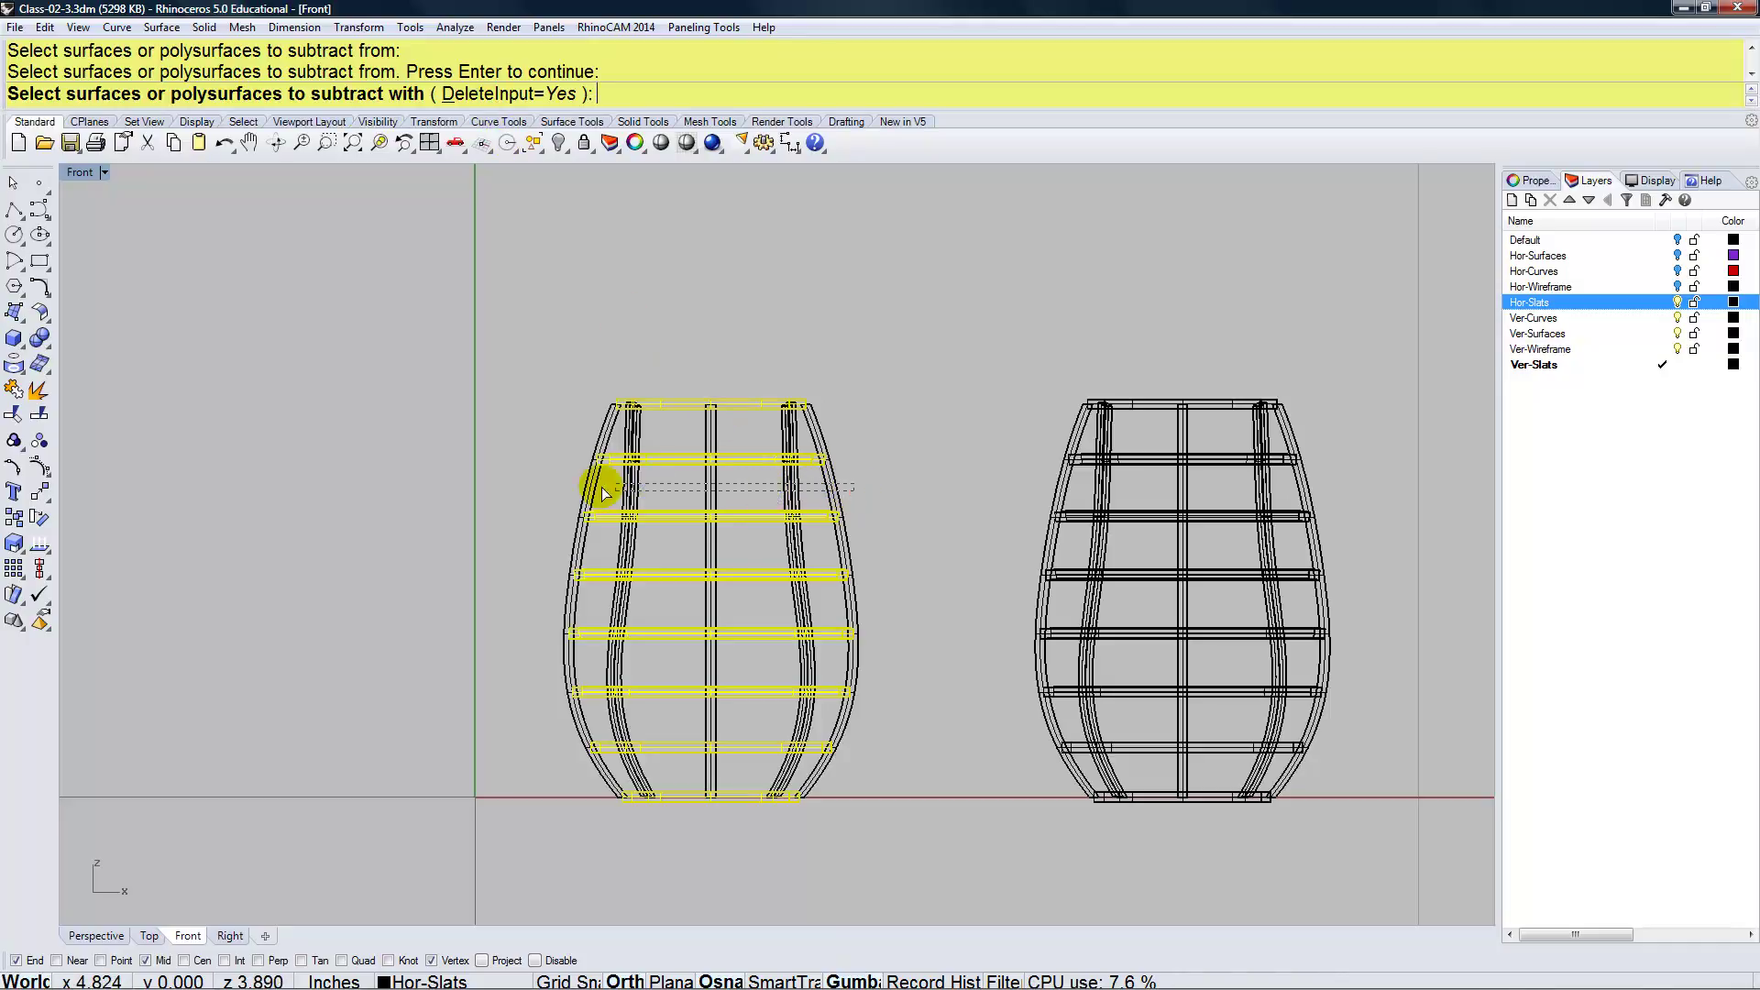
{"action": "left_click", "coordinate": [569, 488]}
{"action": "key", "text": "Return"}
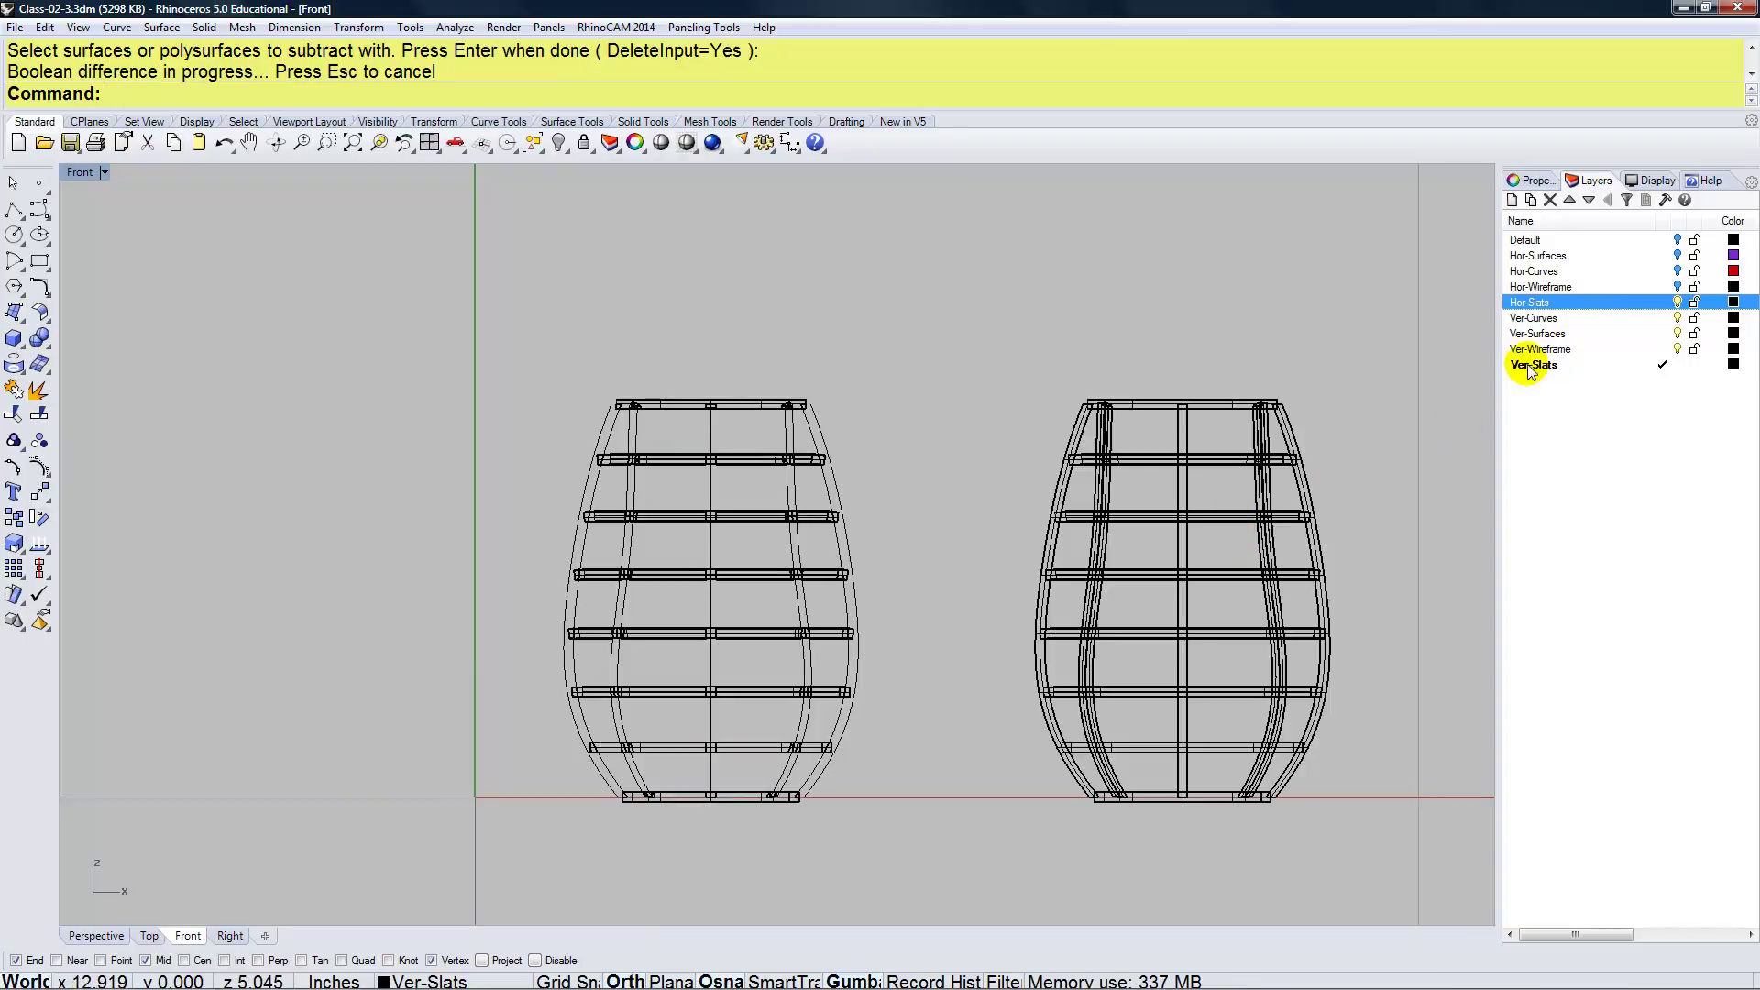
Hide the Ver-Wireframe layer and examine the notches in the horizontal slats in the Perspective view
{"action": "left_click", "coordinate": [1676, 349]}
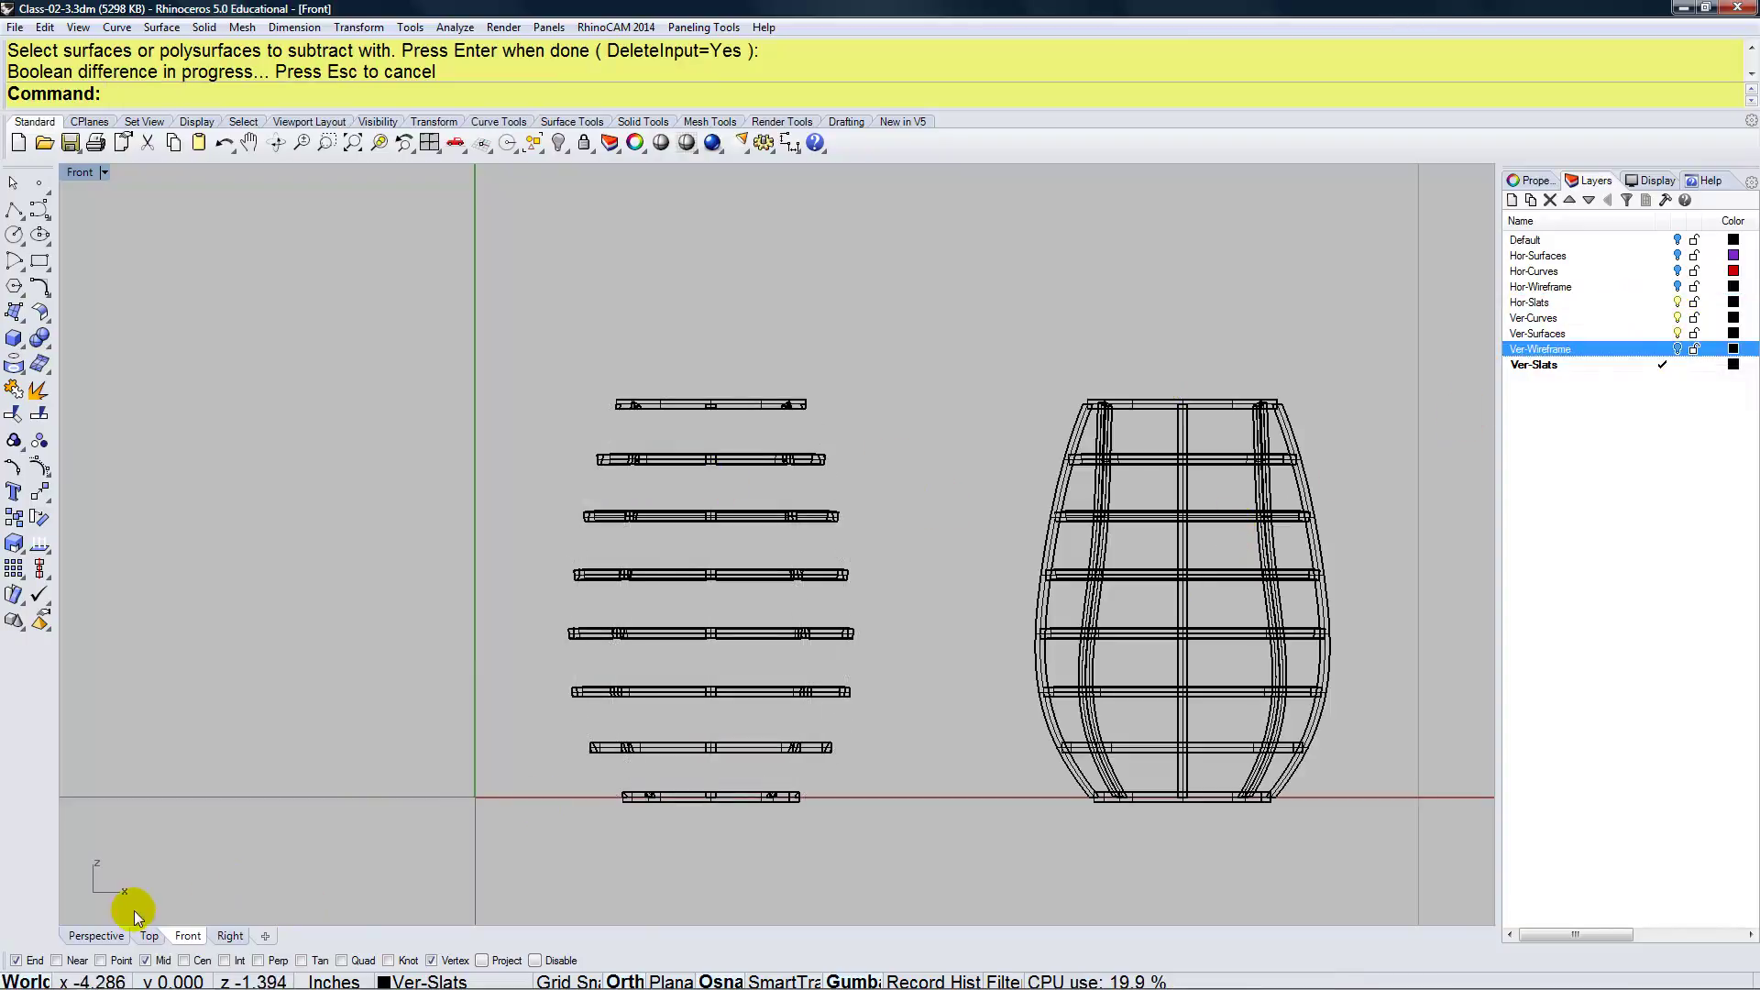
{"action": "left_click", "coordinate": [115, 935]}
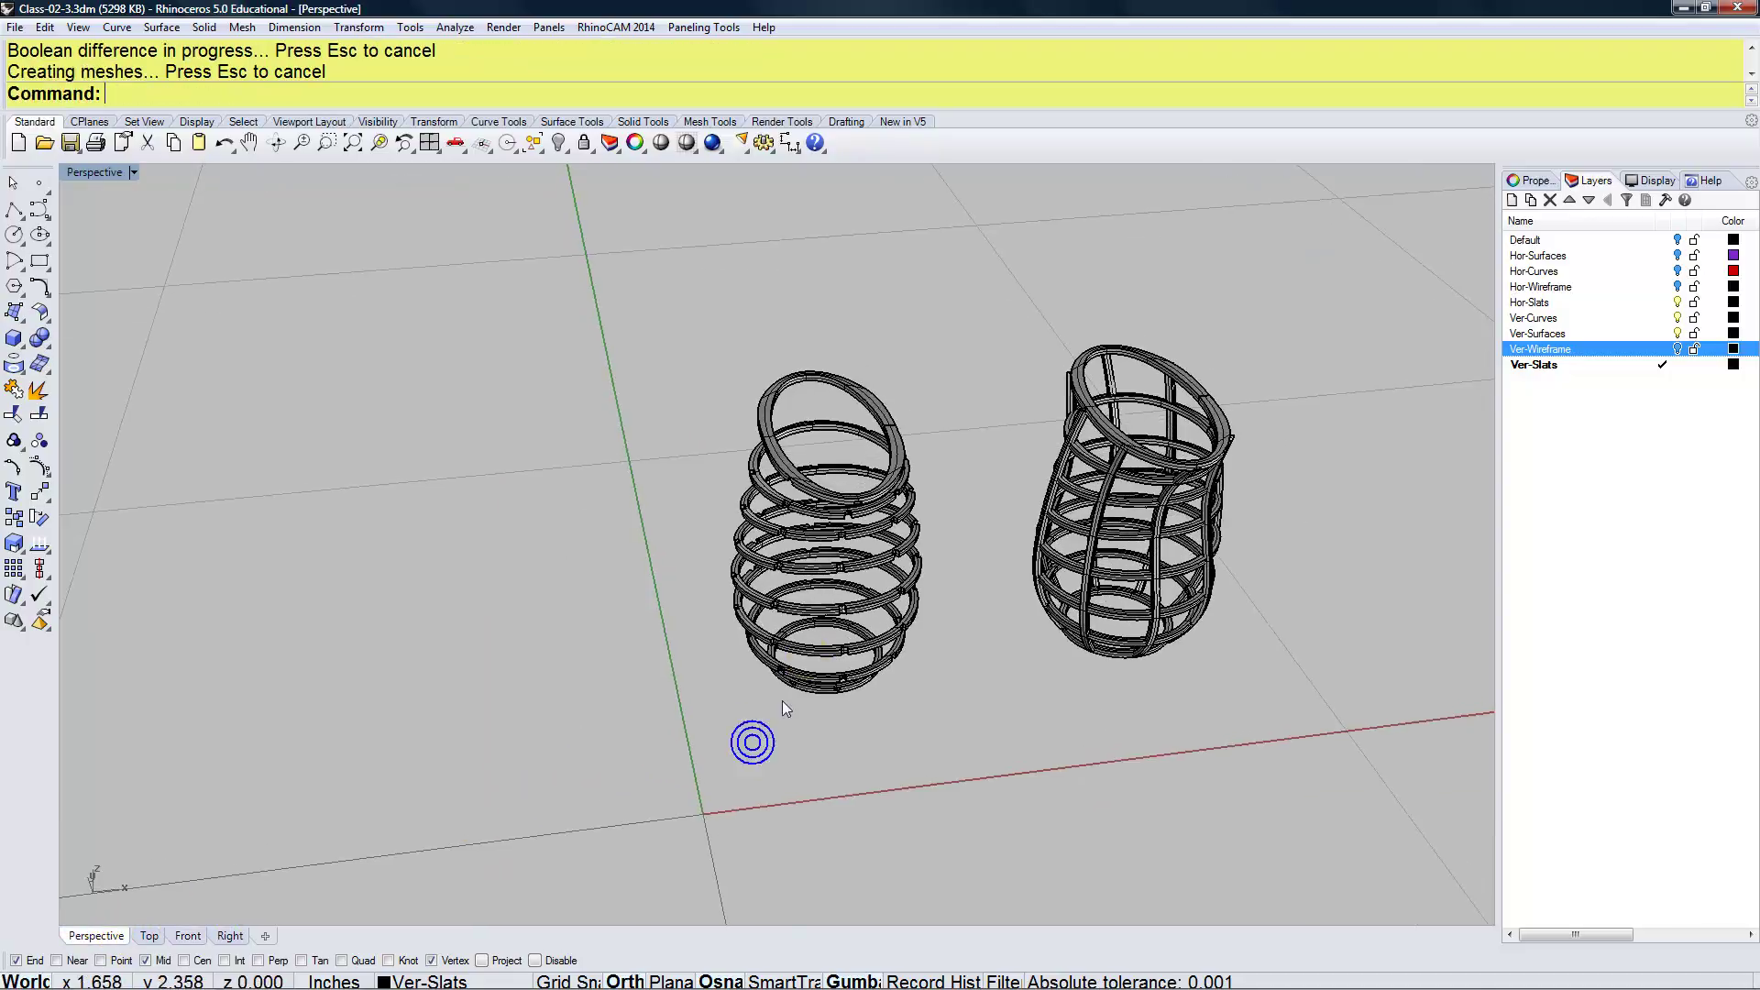
{"action": "scroll", "coordinate": [825, 605], "scroll_direction": "up", "scroll_amount": 4}
{"action": "scroll", "coordinate": [811, 613], "scroll_direction": "down", "scroll_amount": 2}
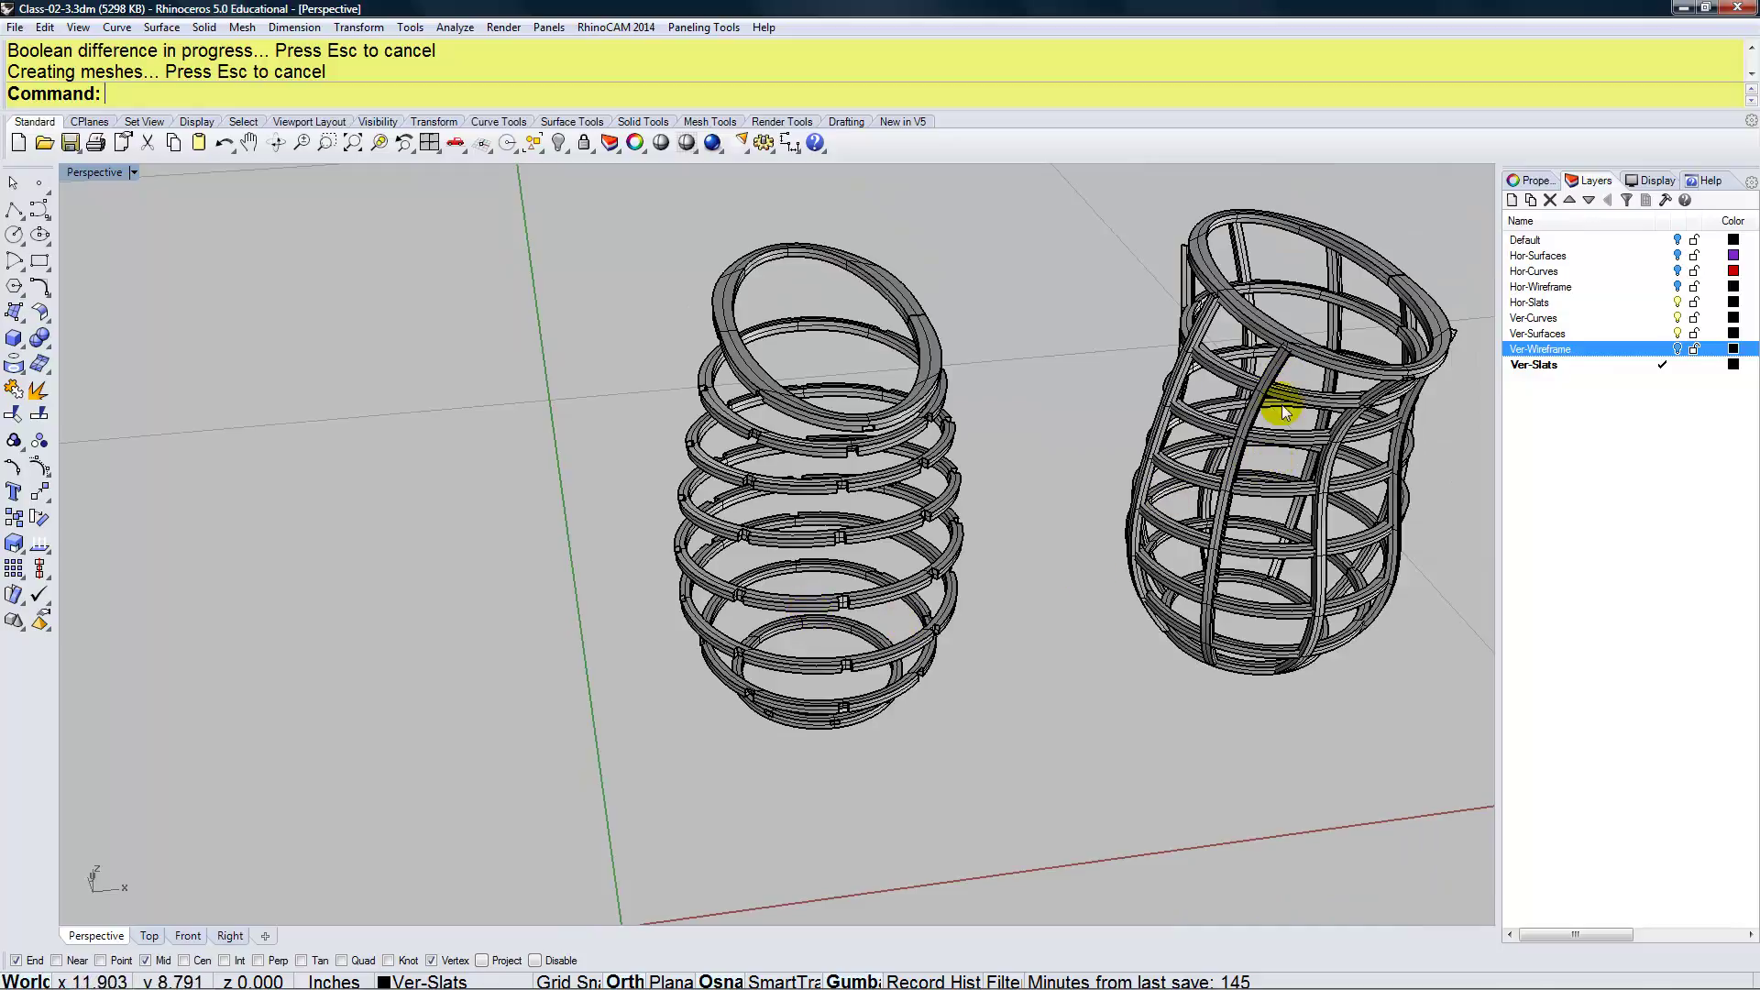
In the Front view, Boolean-subtract the copied set's horizontal slats from its vertical slats, deleting the cutting slats
{"action": "left_click", "coordinate": [184, 935]}
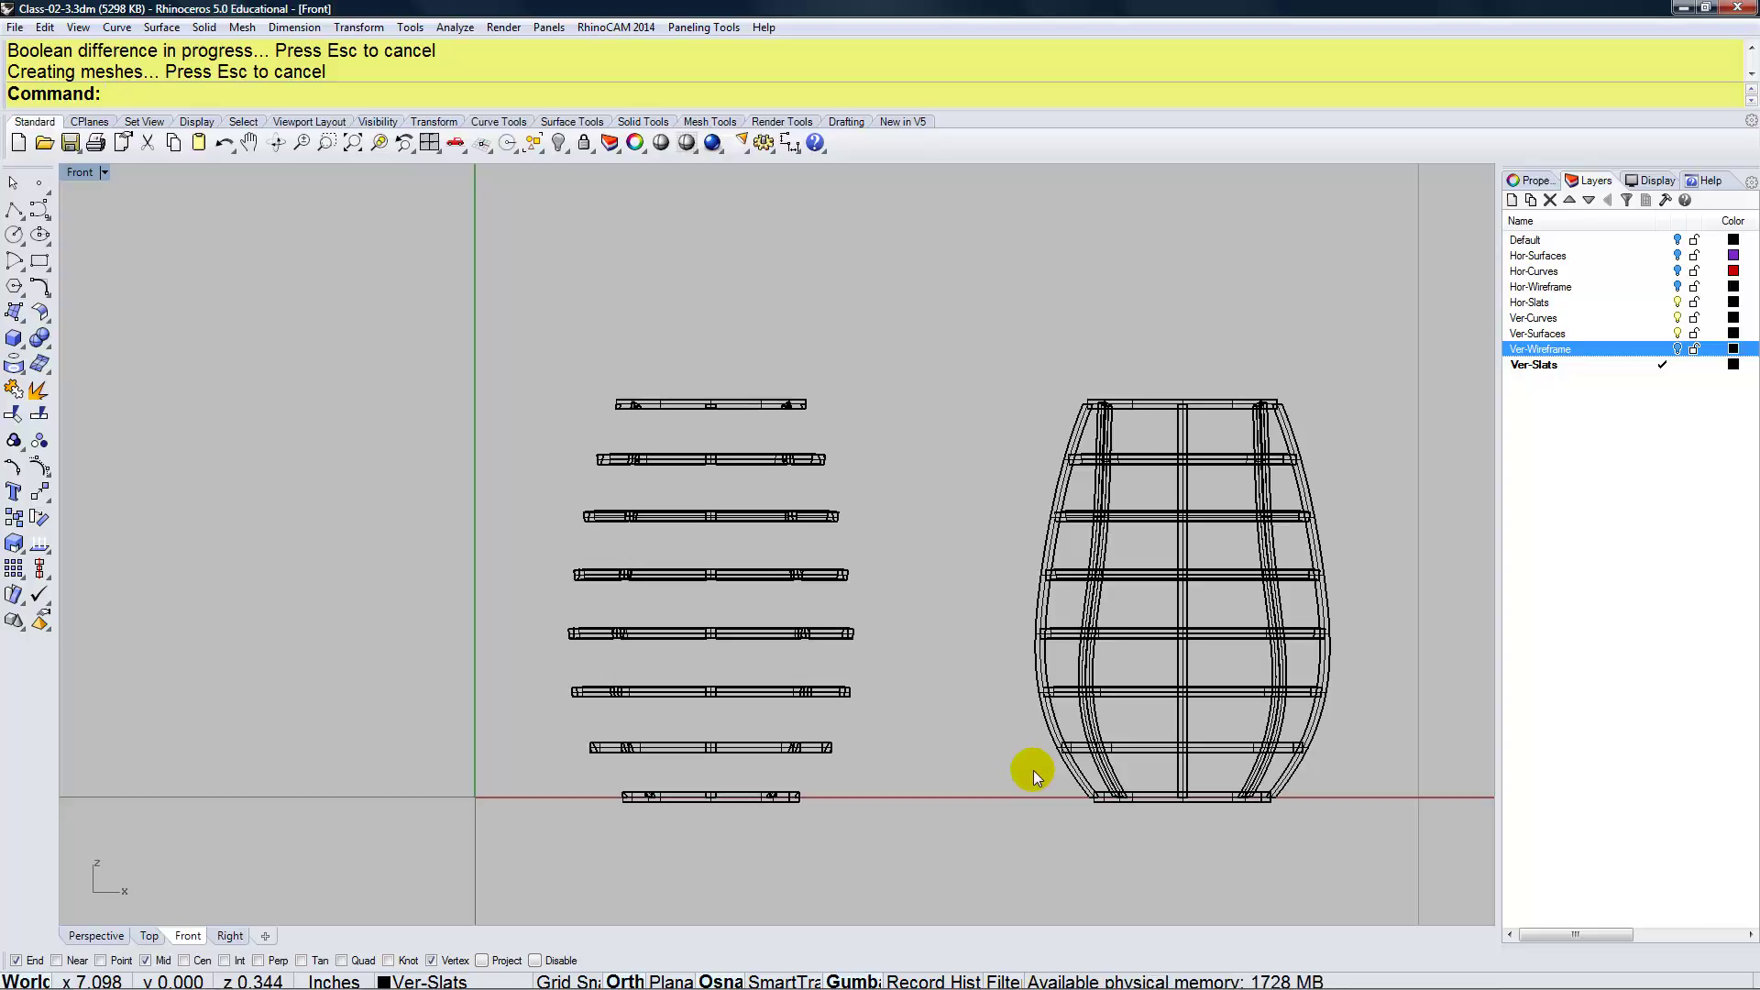
{"action": "type", "text": "Boo"}
{"action": "key", "text": "Return"}
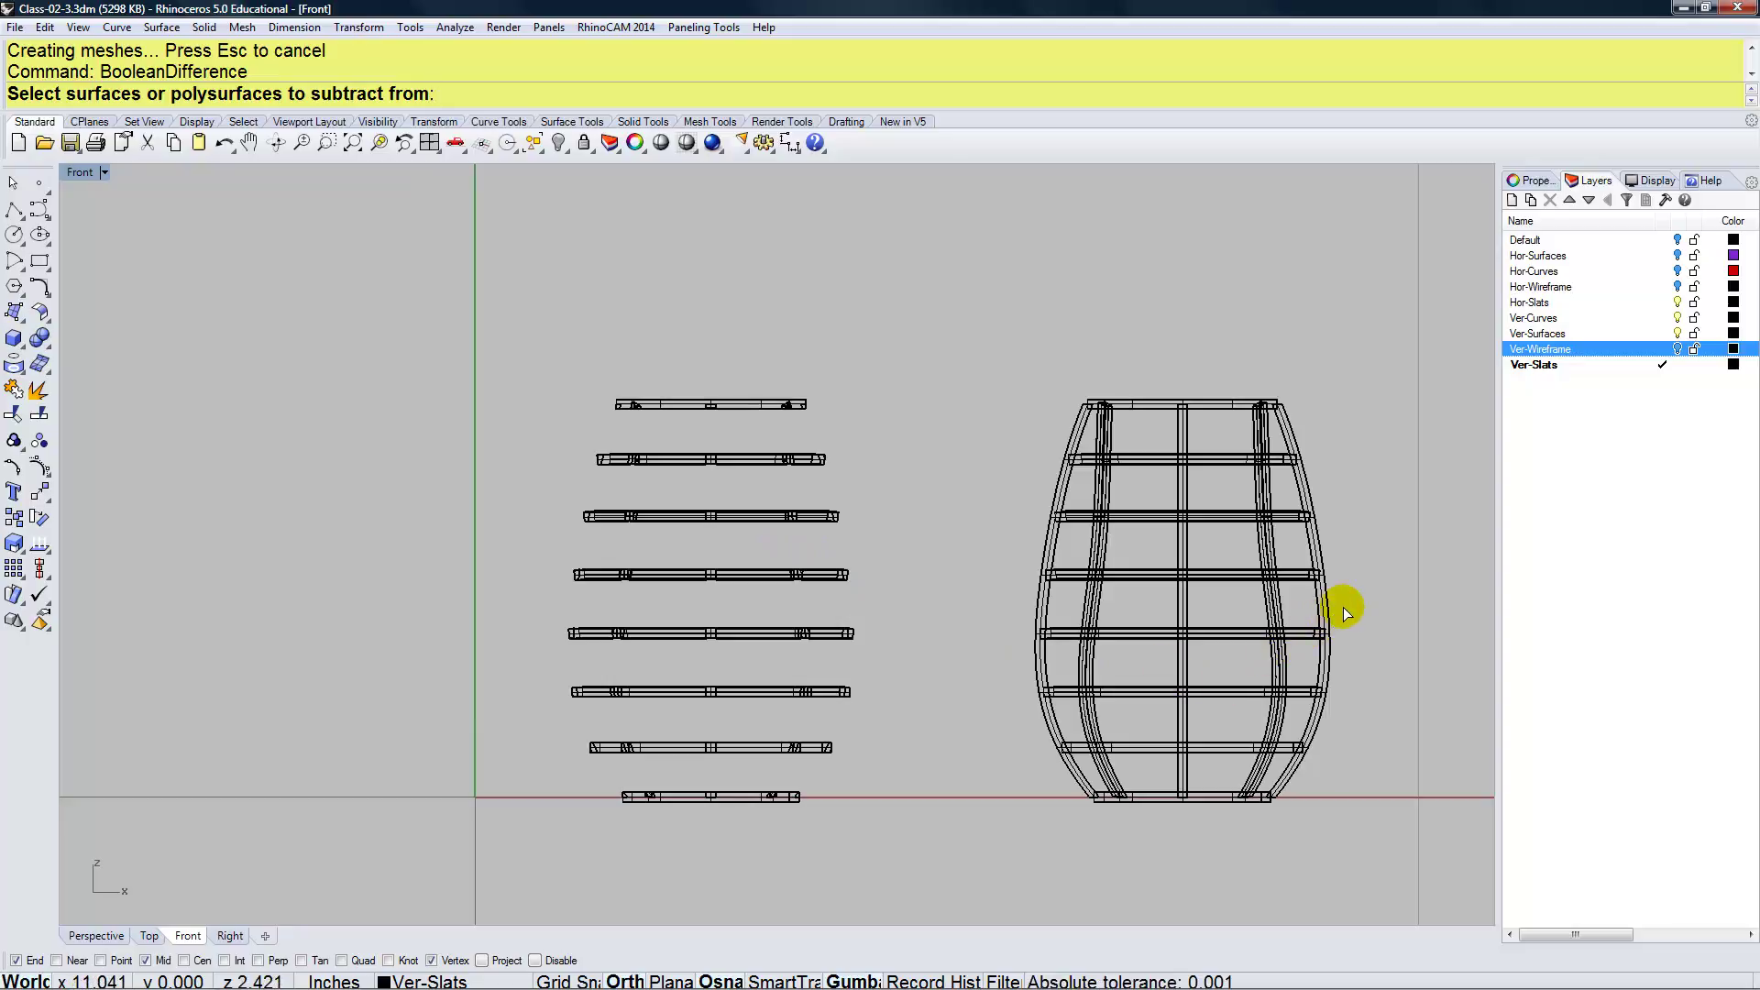
{"action": "left_click_drag", "start_coordinate": [1171, 603], "coordinate": [1040, 587]}
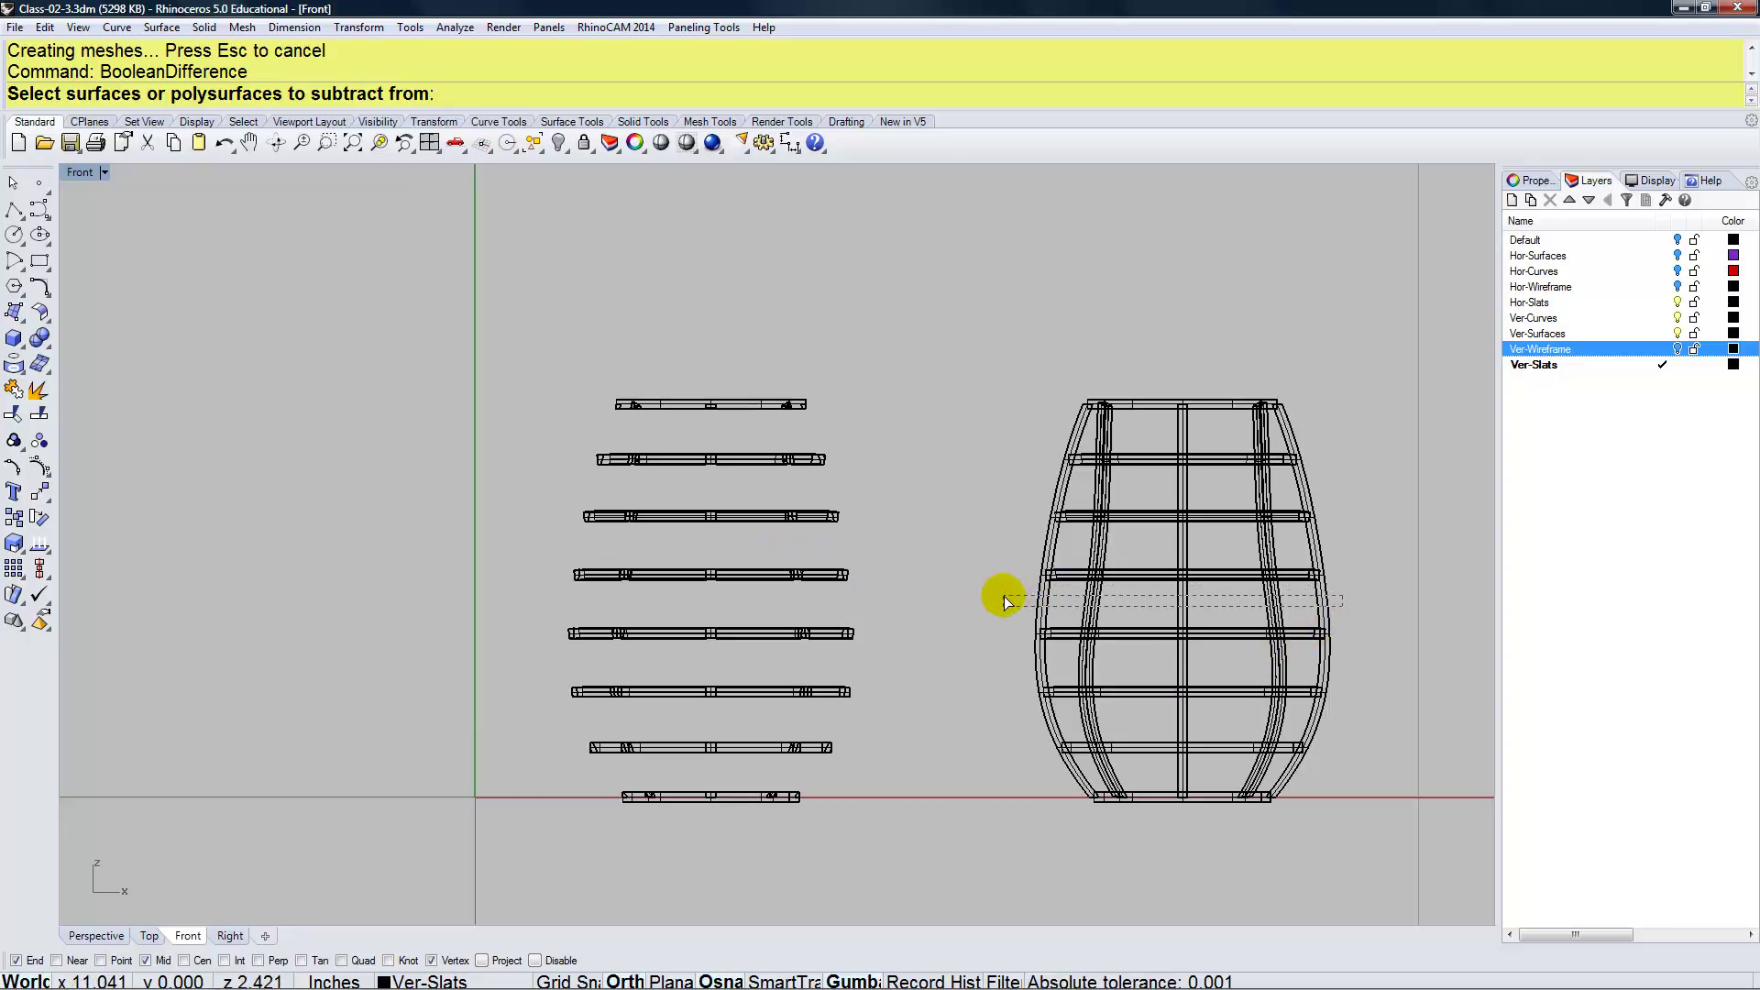
{"action": "left_click_drag", "start_coordinate": [1006, 601], "coordinate": [1005, 601]}
{"action": "key", "text": "Return"}
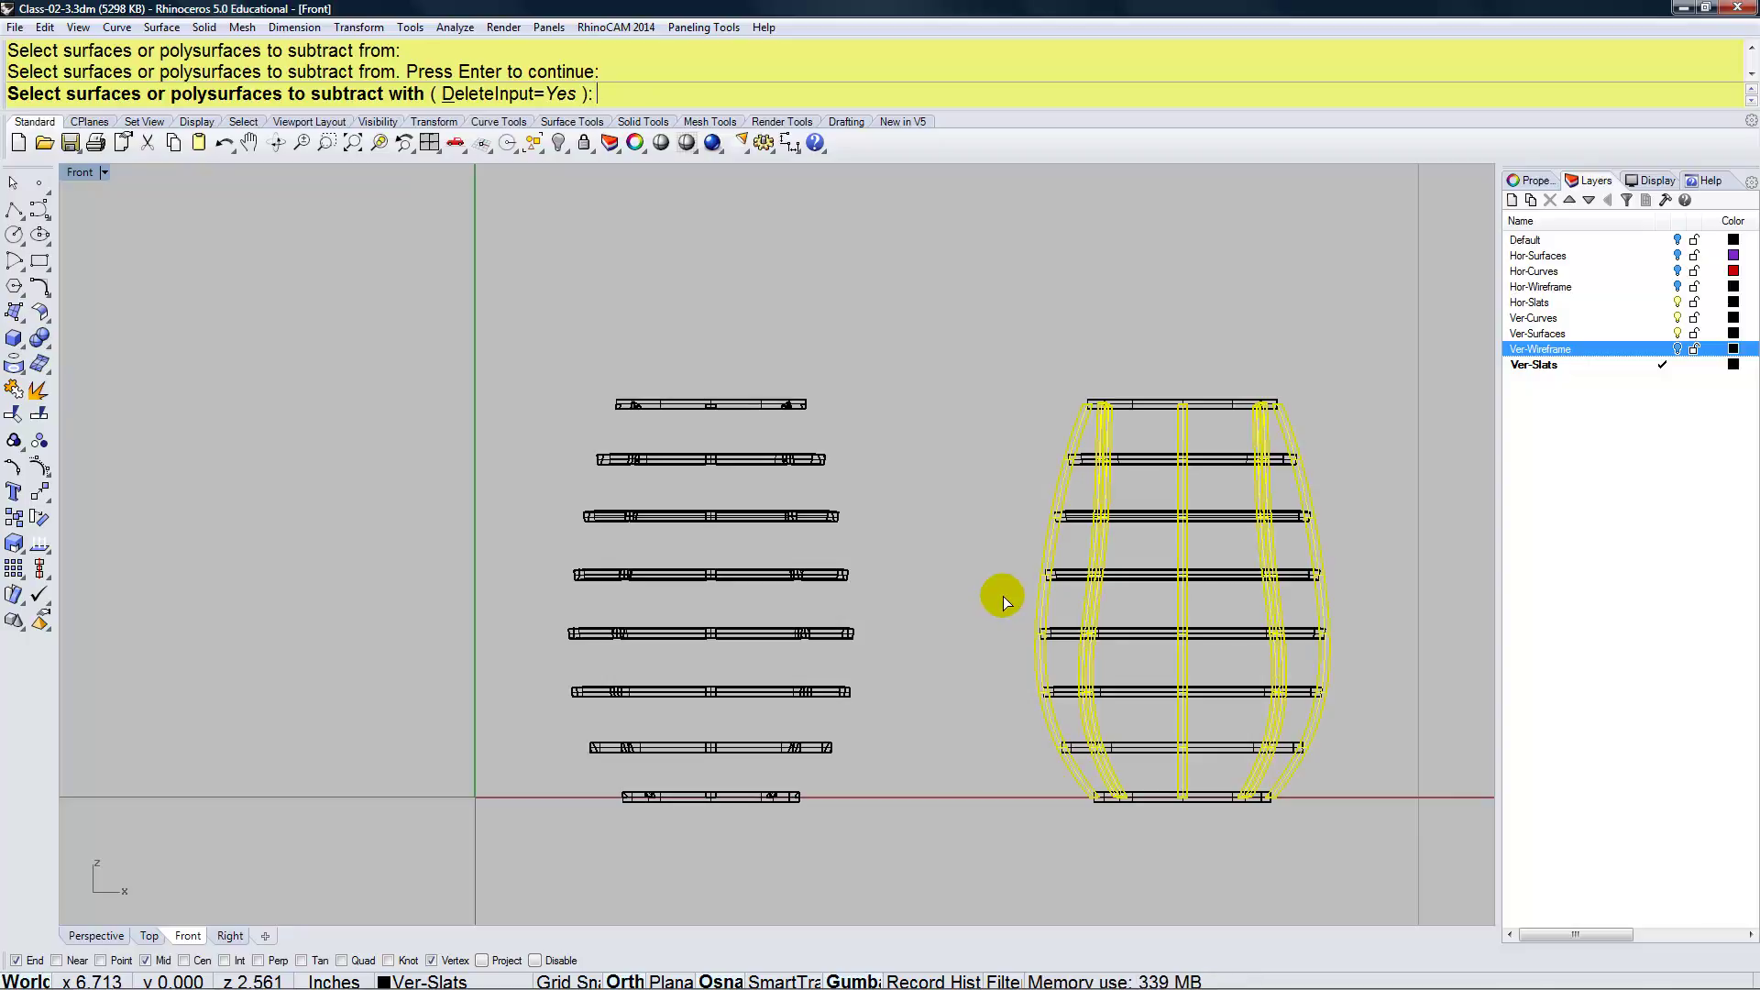
{"action": "left_click_drag", "start_coordinate": [1151, 374], "coordinate": [1143, 813]}
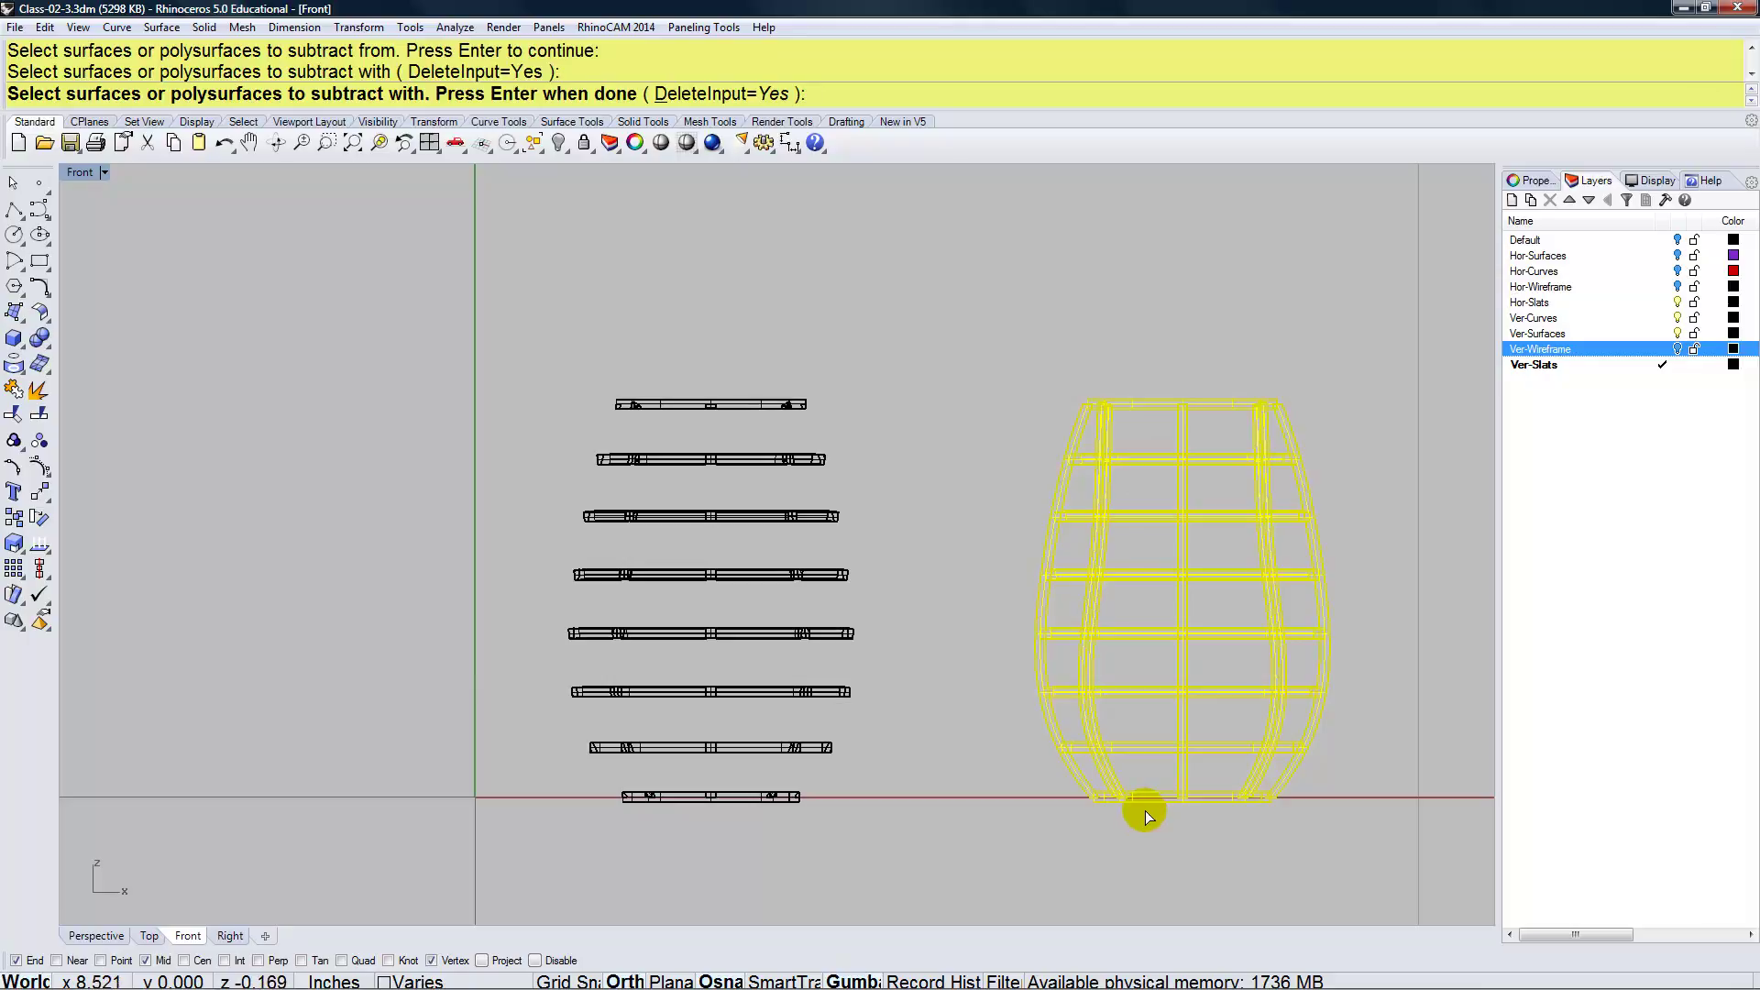
{"action": "key", "text": "Return"}
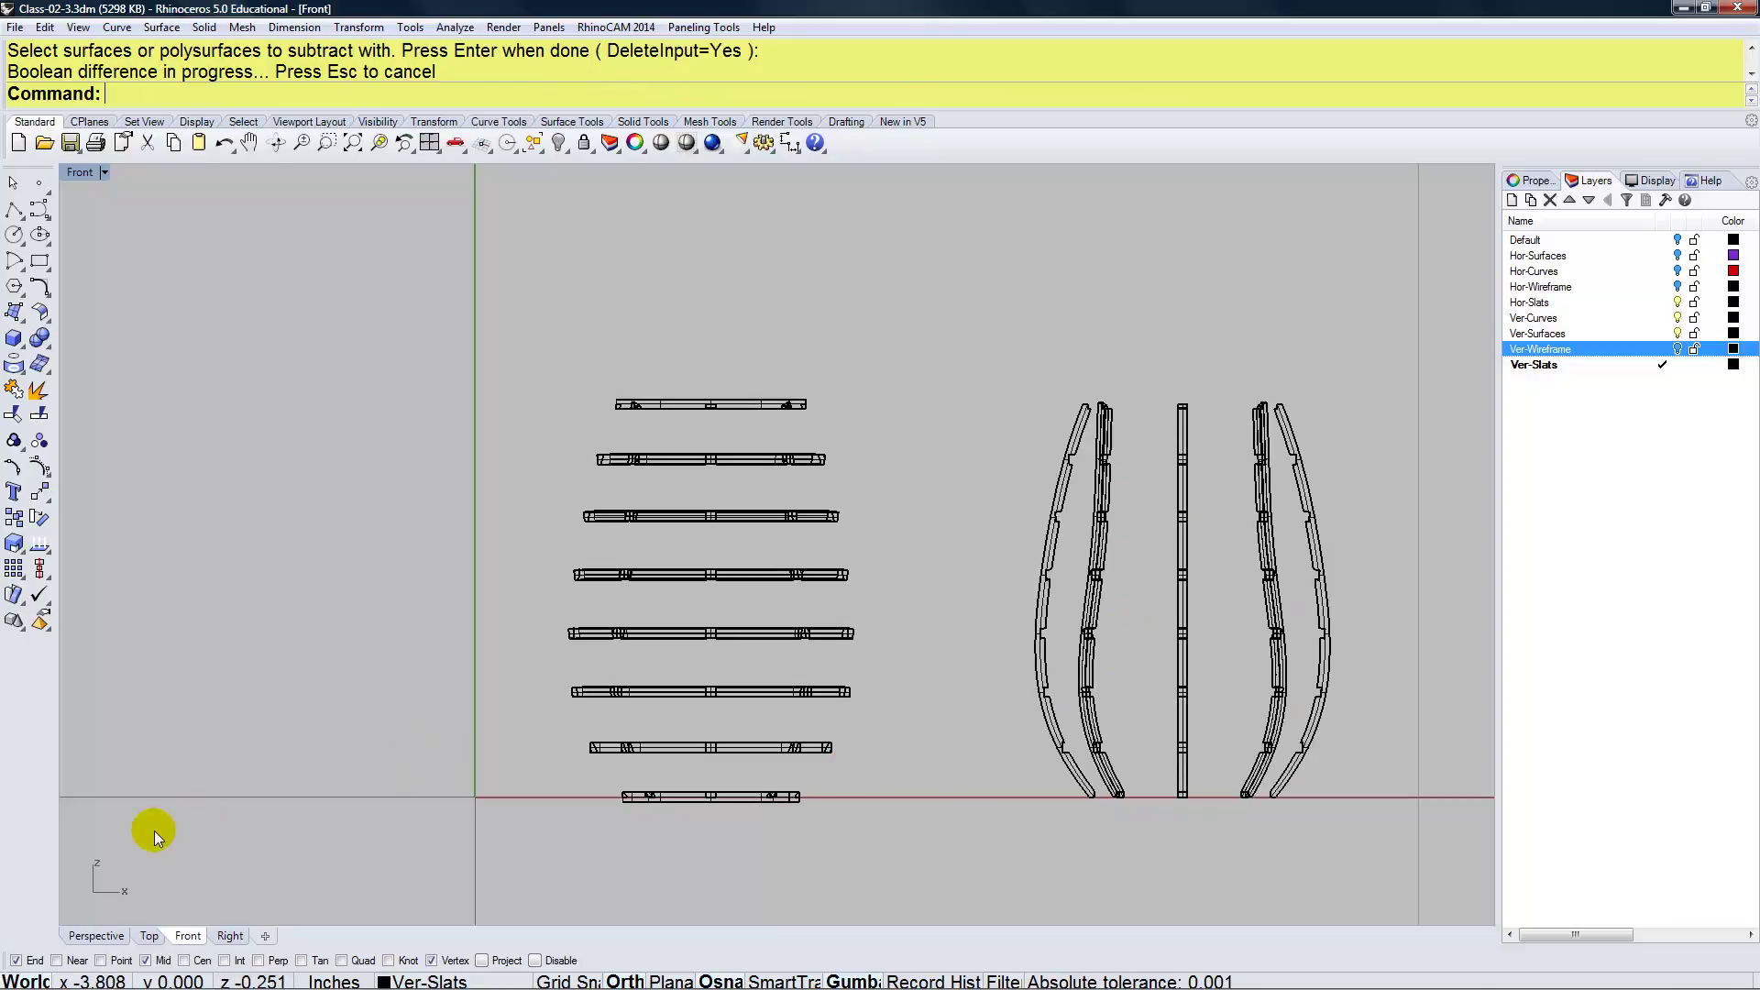
In the Perspective view, copy the third horizontal slat from the bottom 6 inches in the negative X direction
{"action": "left_click", "coordinate": [95, 935]}
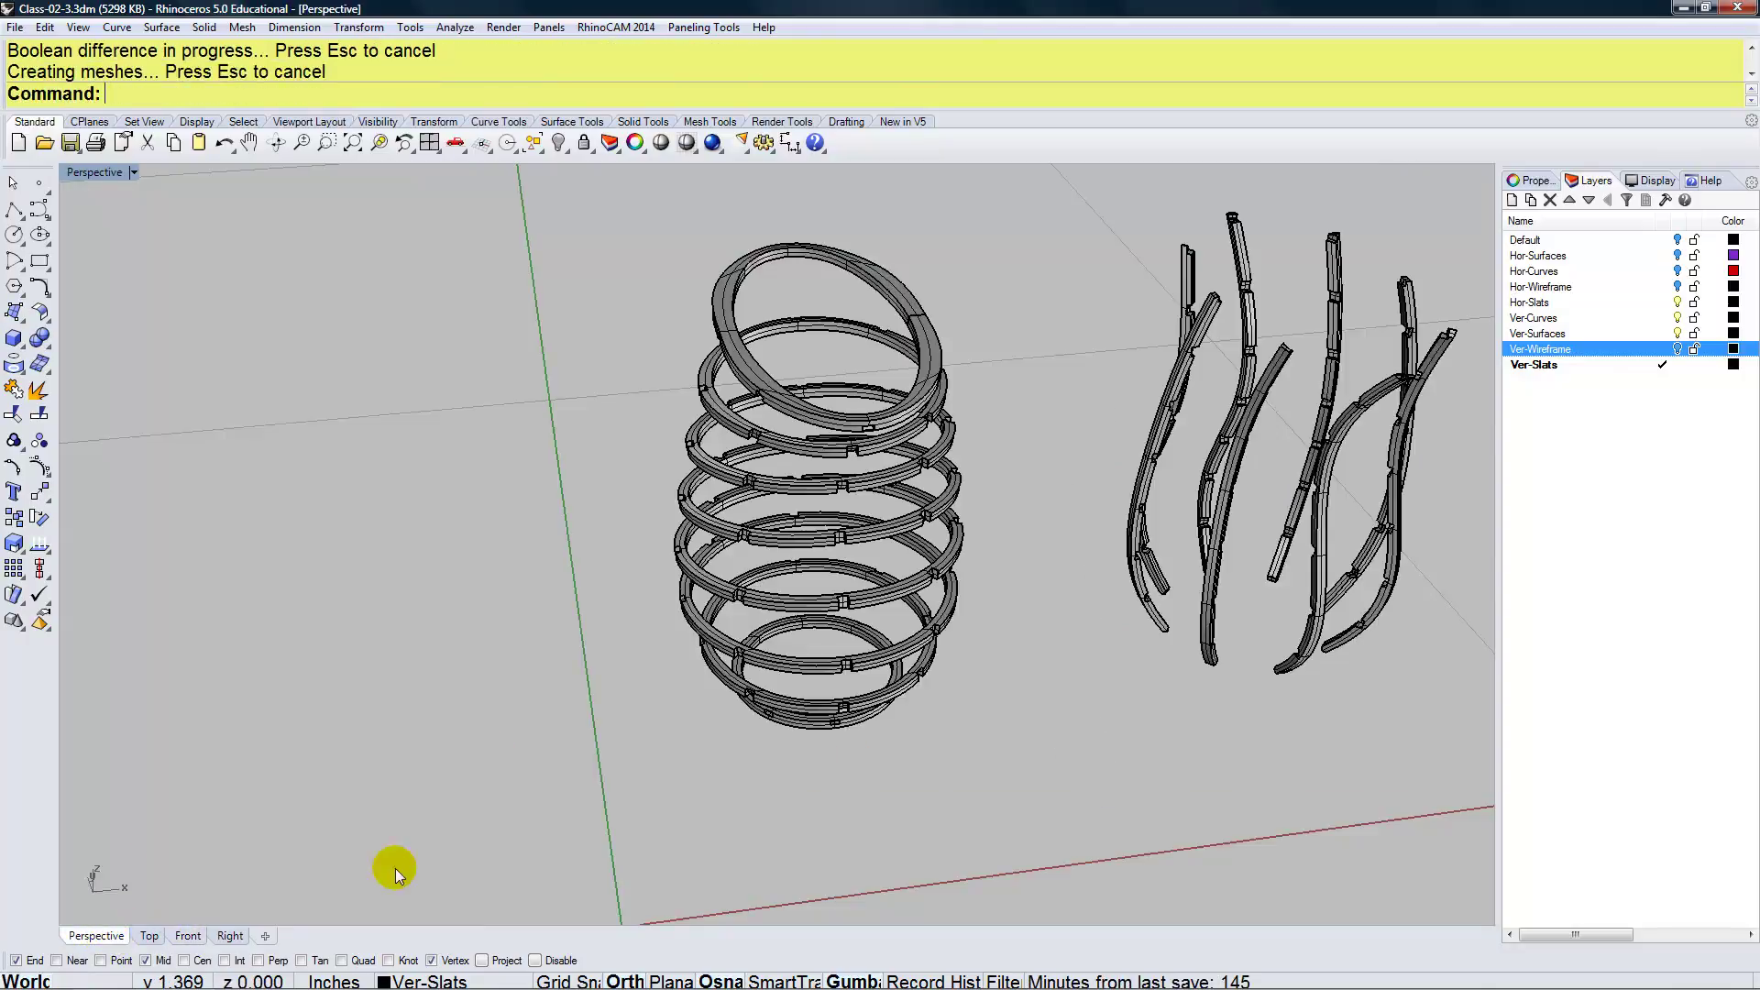
{"action": "scroll", "coordinate": [541, 830], "scroll_direction": "down", "scroll_amount": 3}
{"action": "right_click_drag", "start_coordinate": [623, 796], "coordinate": [635, 792]}
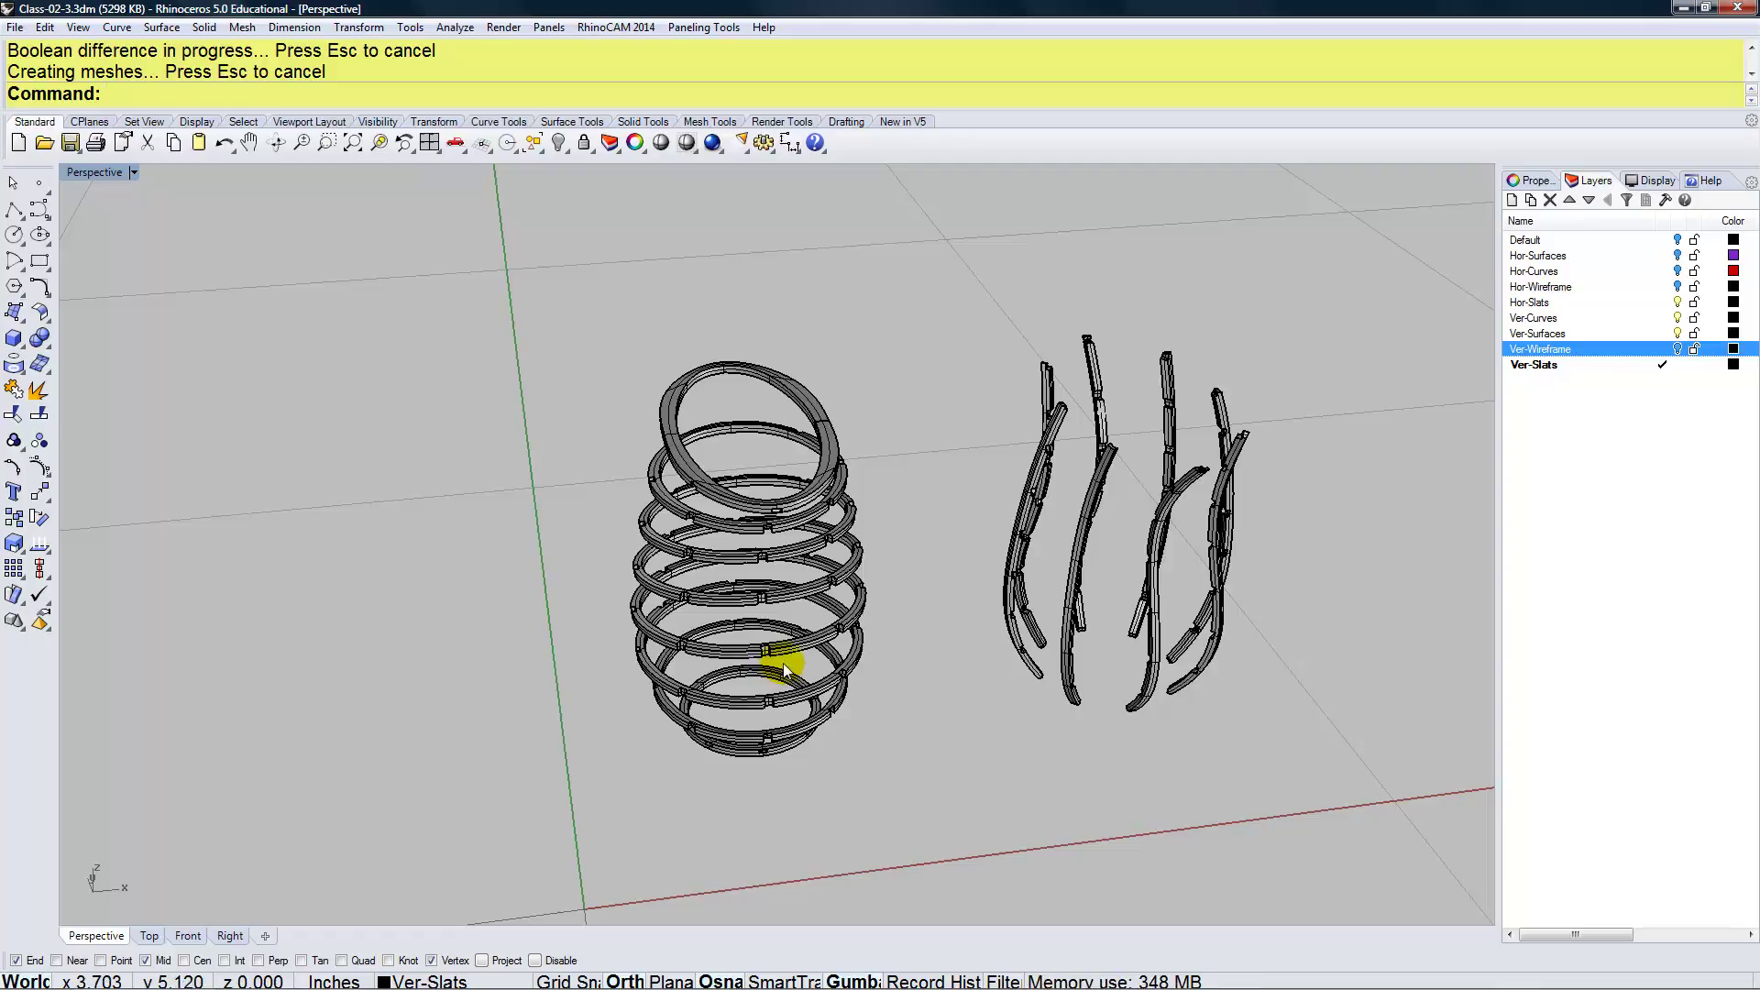
{"action": "scroll", "coordinate": [805, 669], "scroll_direction": "down", "scroll_amount": 2}
{"action": "right_click_drag", "start_coordinate": [741, 708], "coordinate": [773, 694], "text": "shift"}
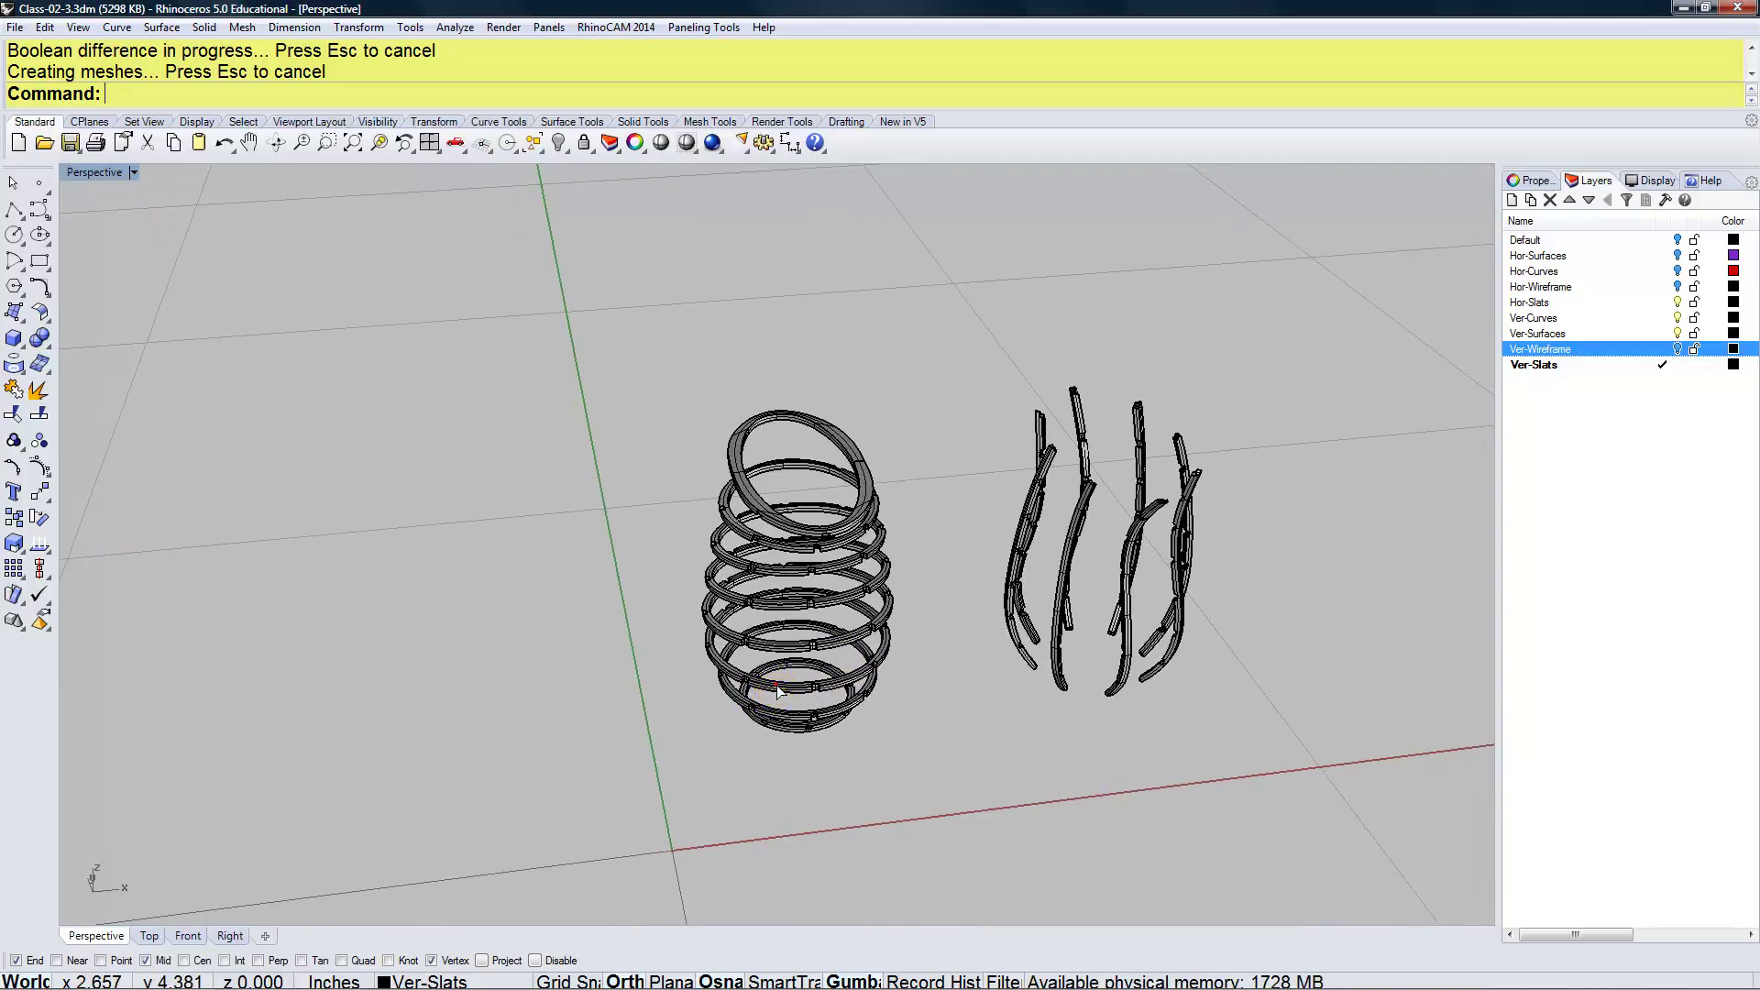
{"action": "left_click", "coordinate": [778, 685]}
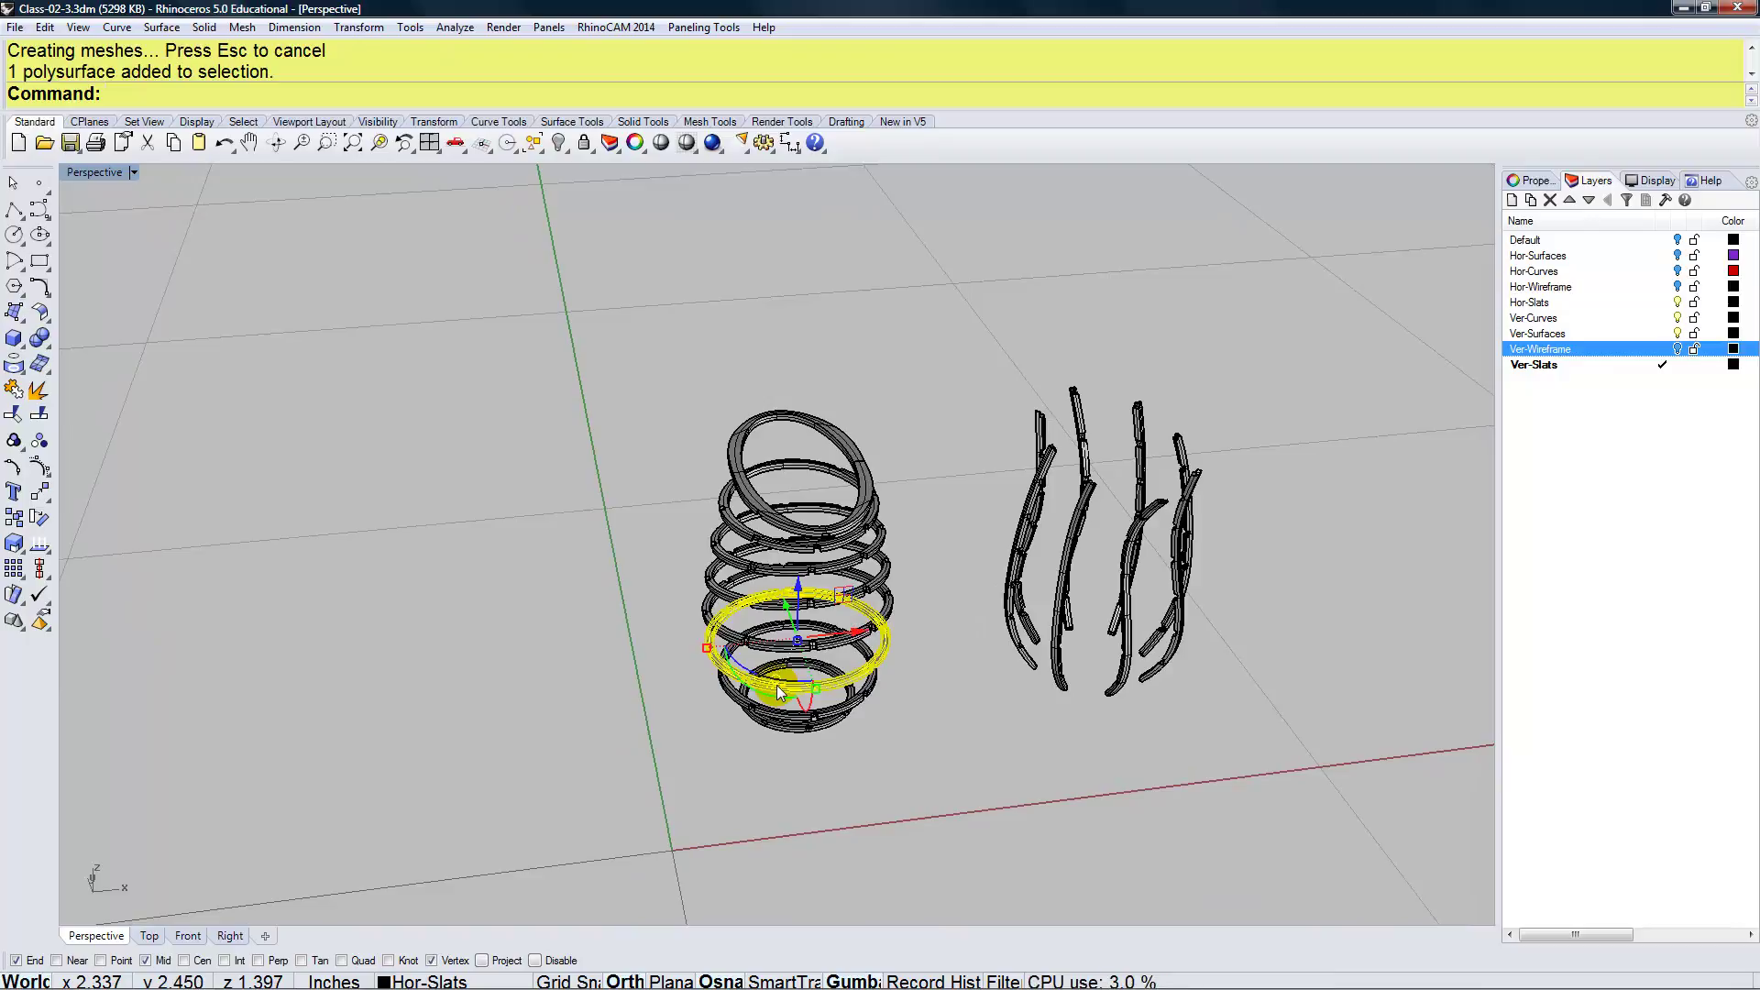
{"action": "type", "text": "Copy"}
{"action": "key", "text": "Return"}
{"action": "left_click", "coordinate": [780, 686]}
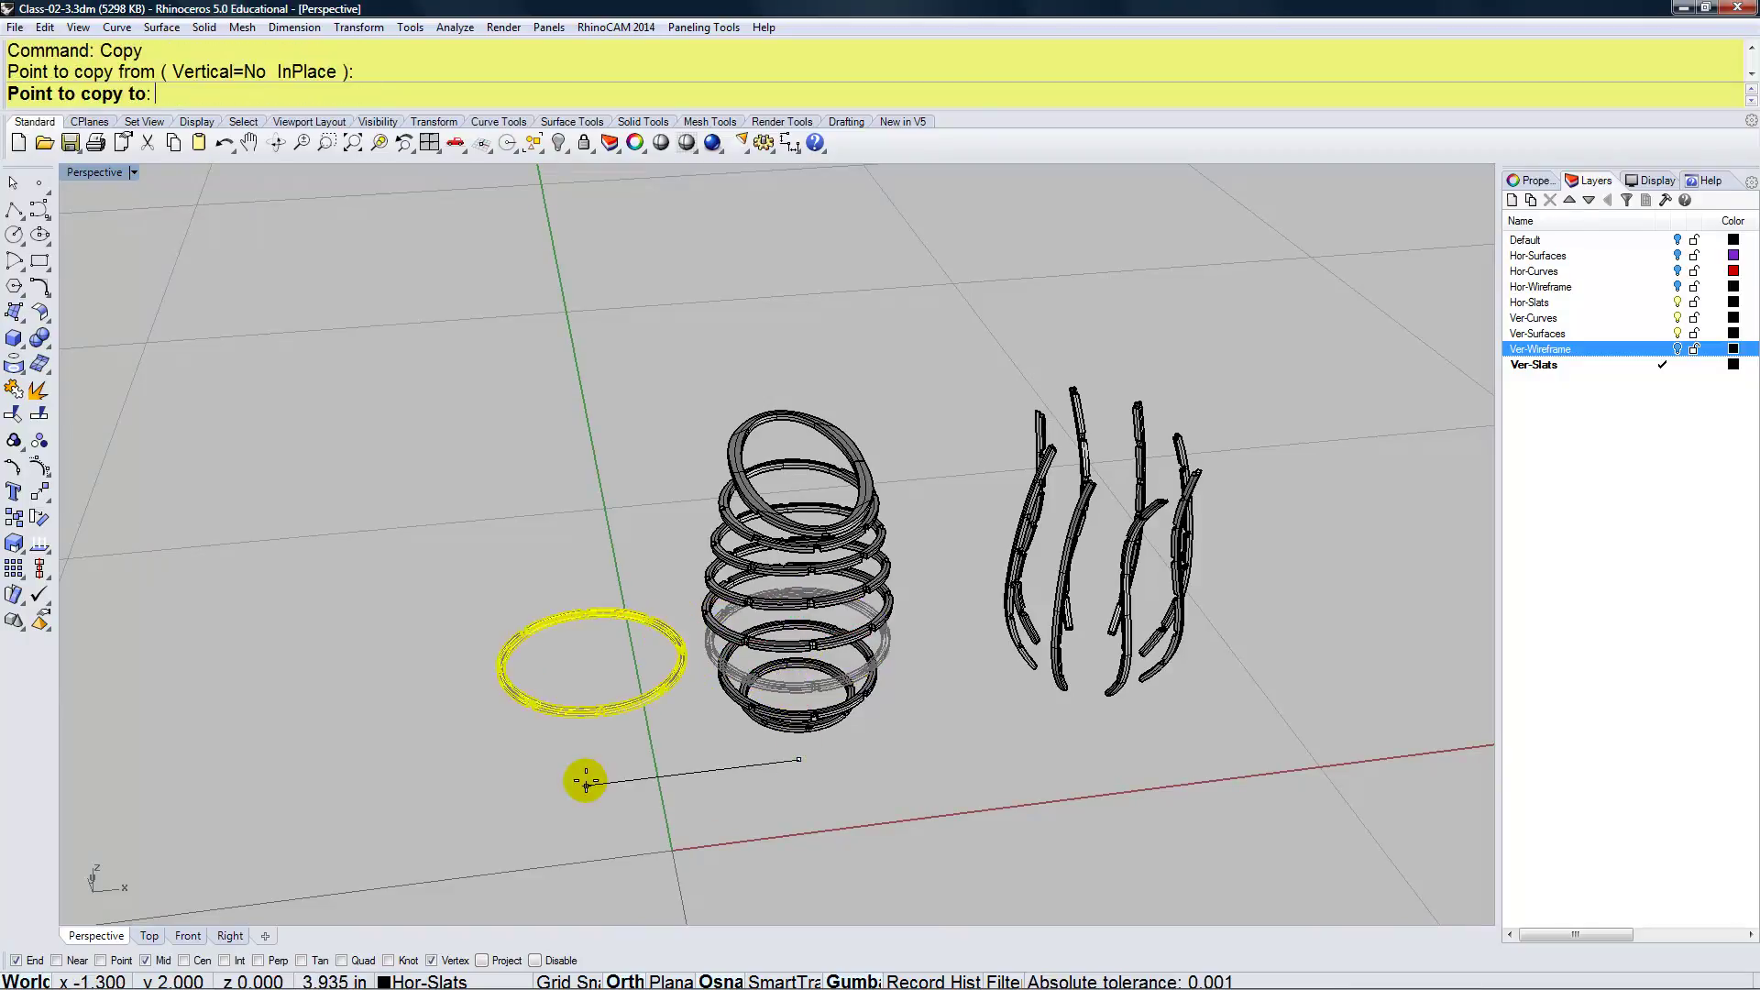
{"action": "type", "text": "6\""}
{"action": "key", "text": "Return"}
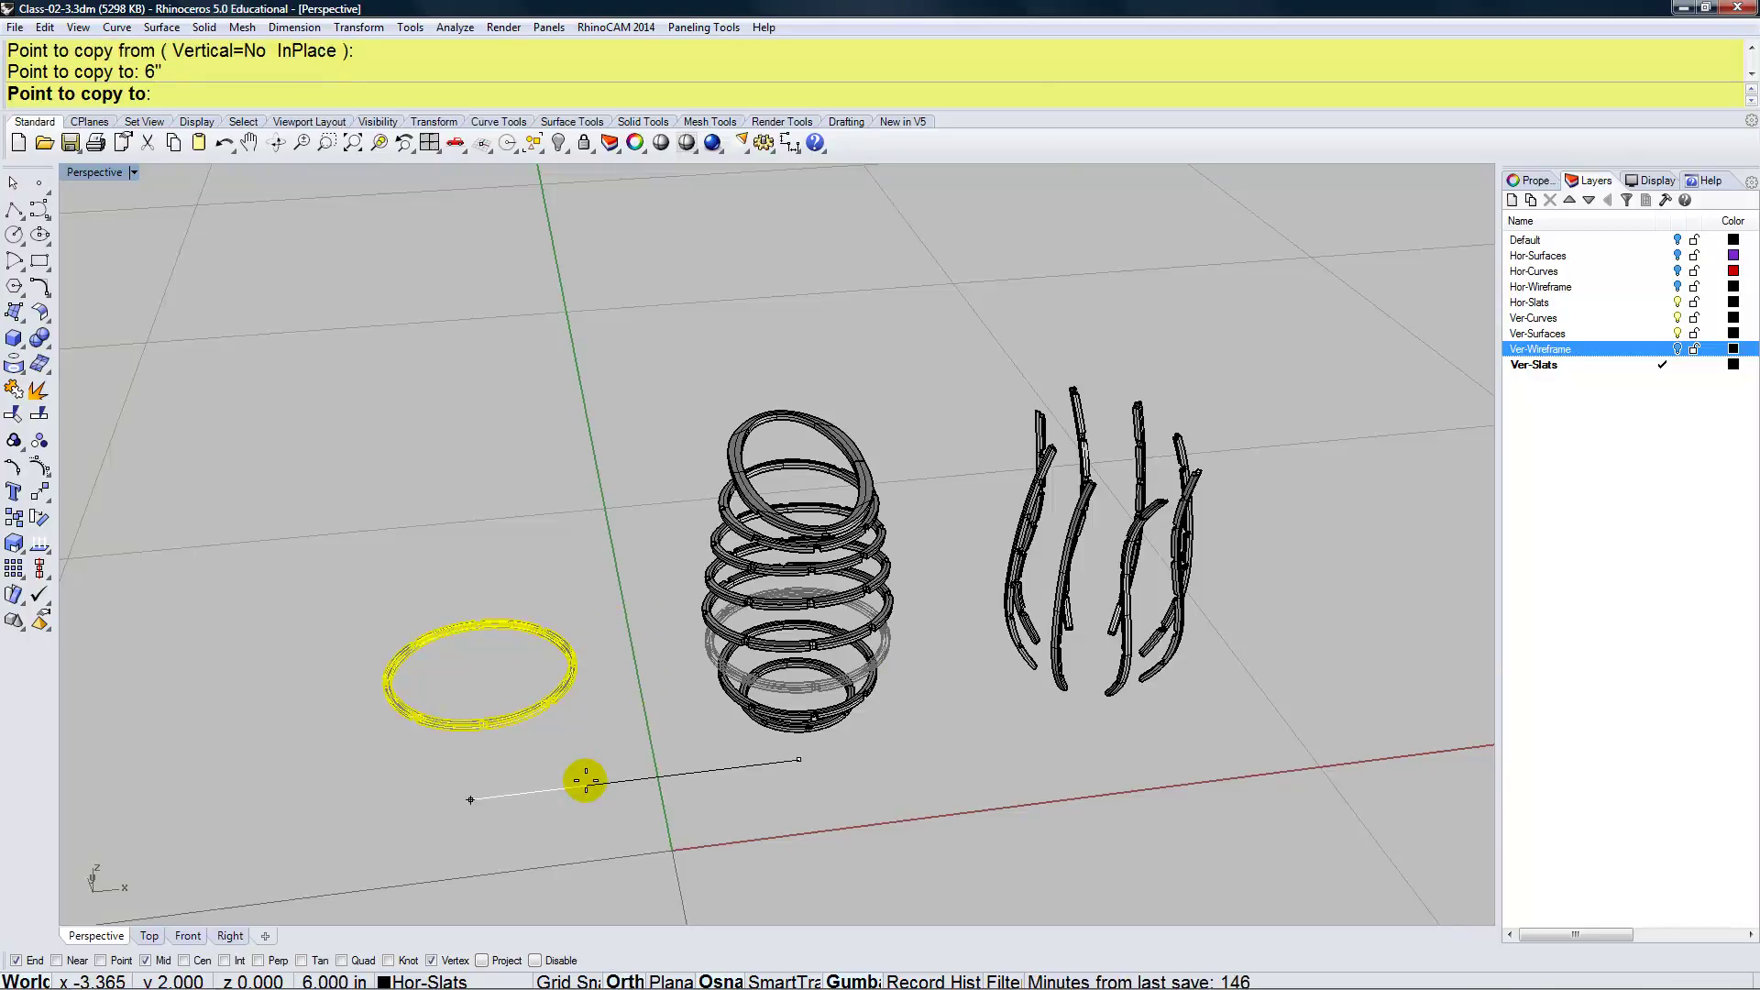
{"action": "left_click", "coordinate": [586, 780]}
{"action": "right_click", "coordinate": [581, 777]}
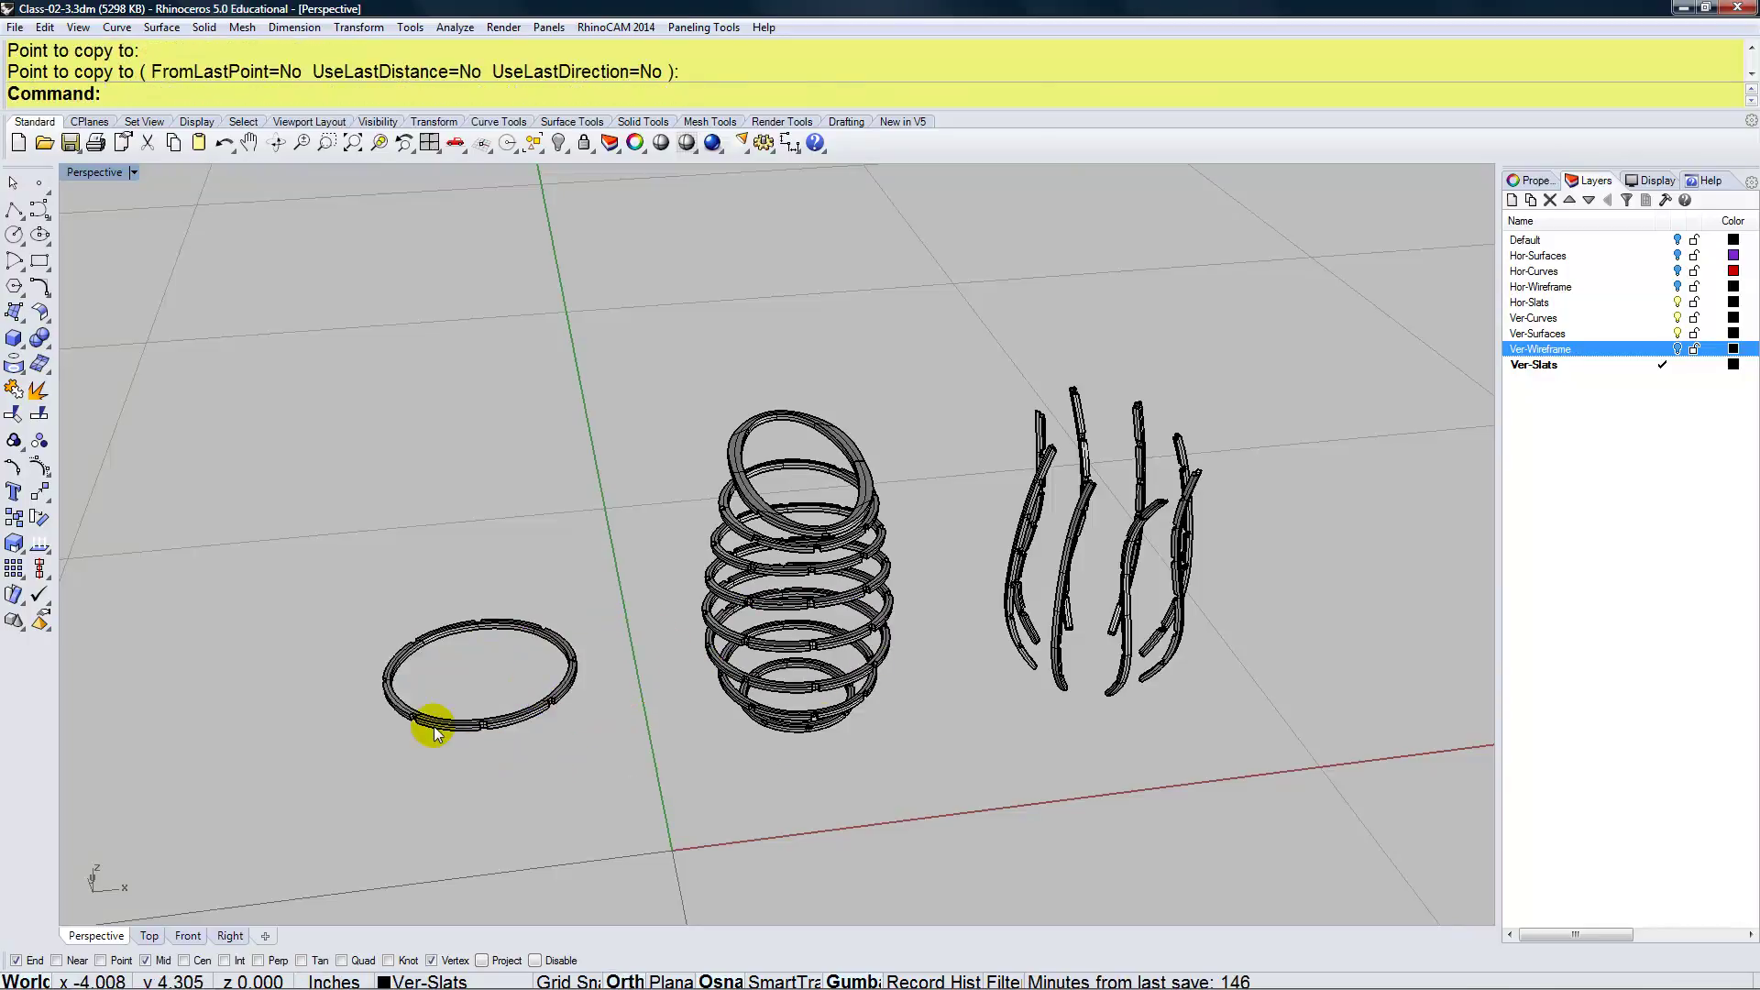
Start duplicating the copied slat's edges with DupEdge, picking the bottom outer and notch edges around its front notch
{"action": "scroll", "coordinate": [459, 733], "scroll_direction": "up", "scroll_amount": 6}
{"action": "mouse_move", "coordinate": [513, 745]}
{"action": "right_mouse_down"}
{"action": "mouse_move", "coordinate": [526, 660]}
{"action": "mouse_move", "coordinate": [519, 716]}
{"action": "right_mouse_up"}
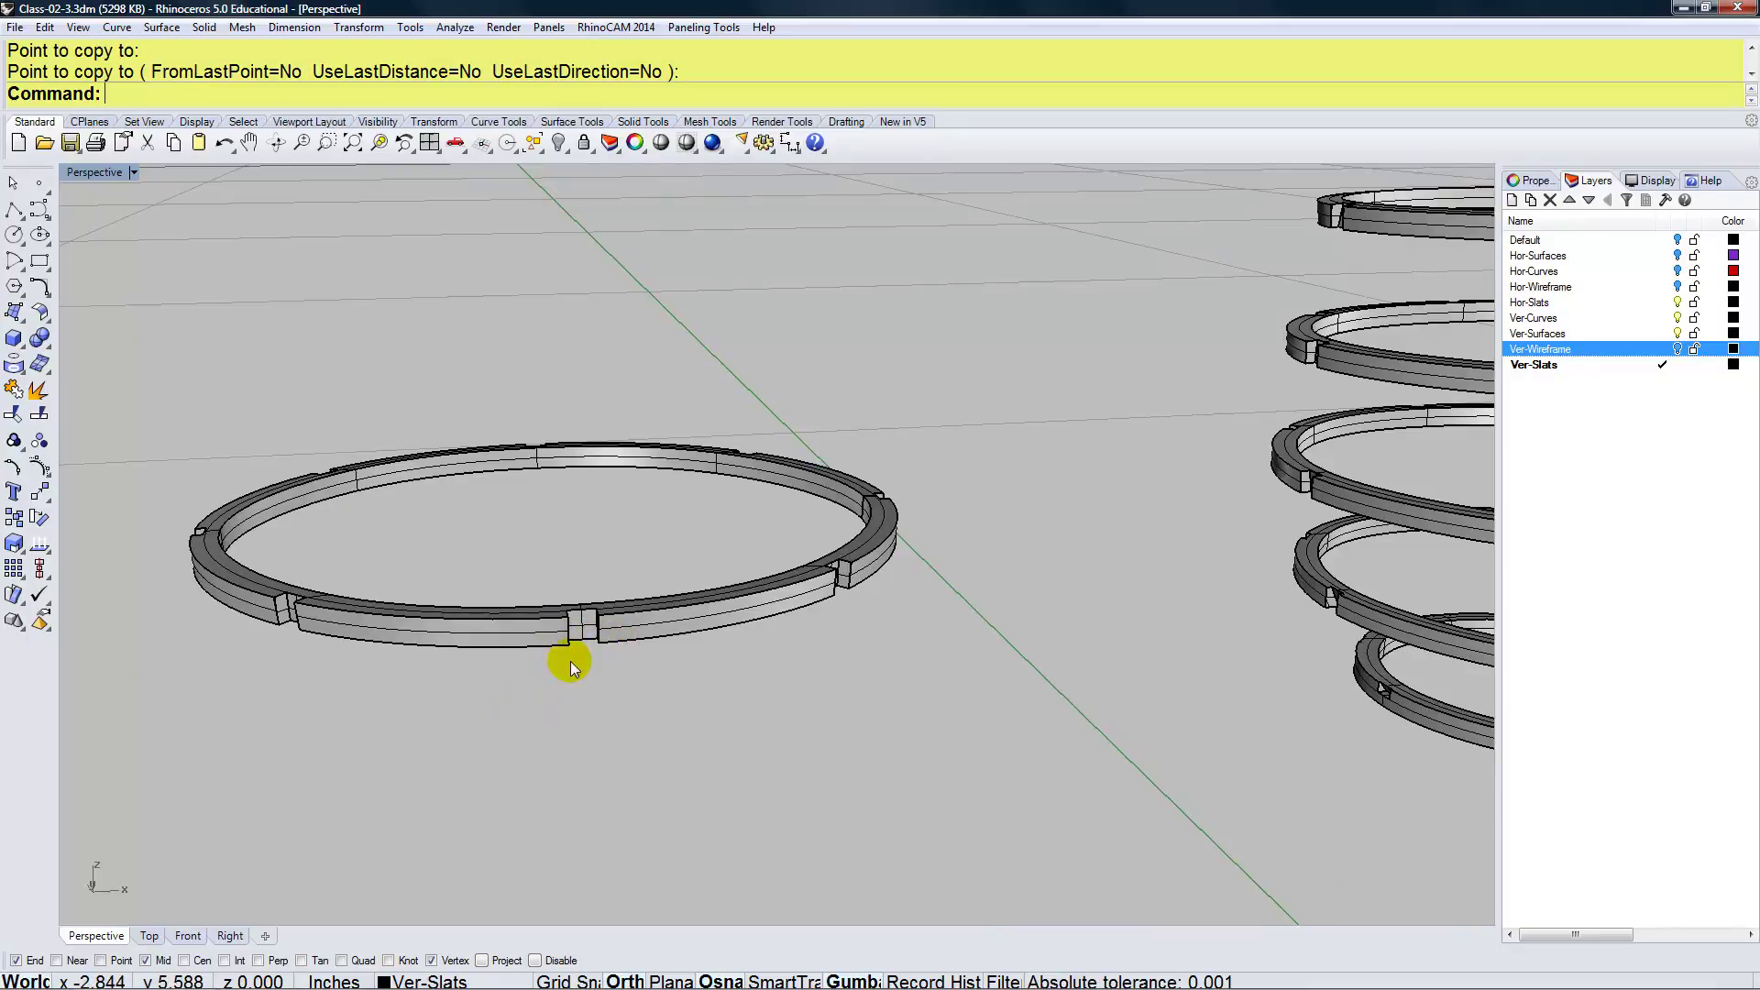
{"action": "type", "text": "DupEdge"}
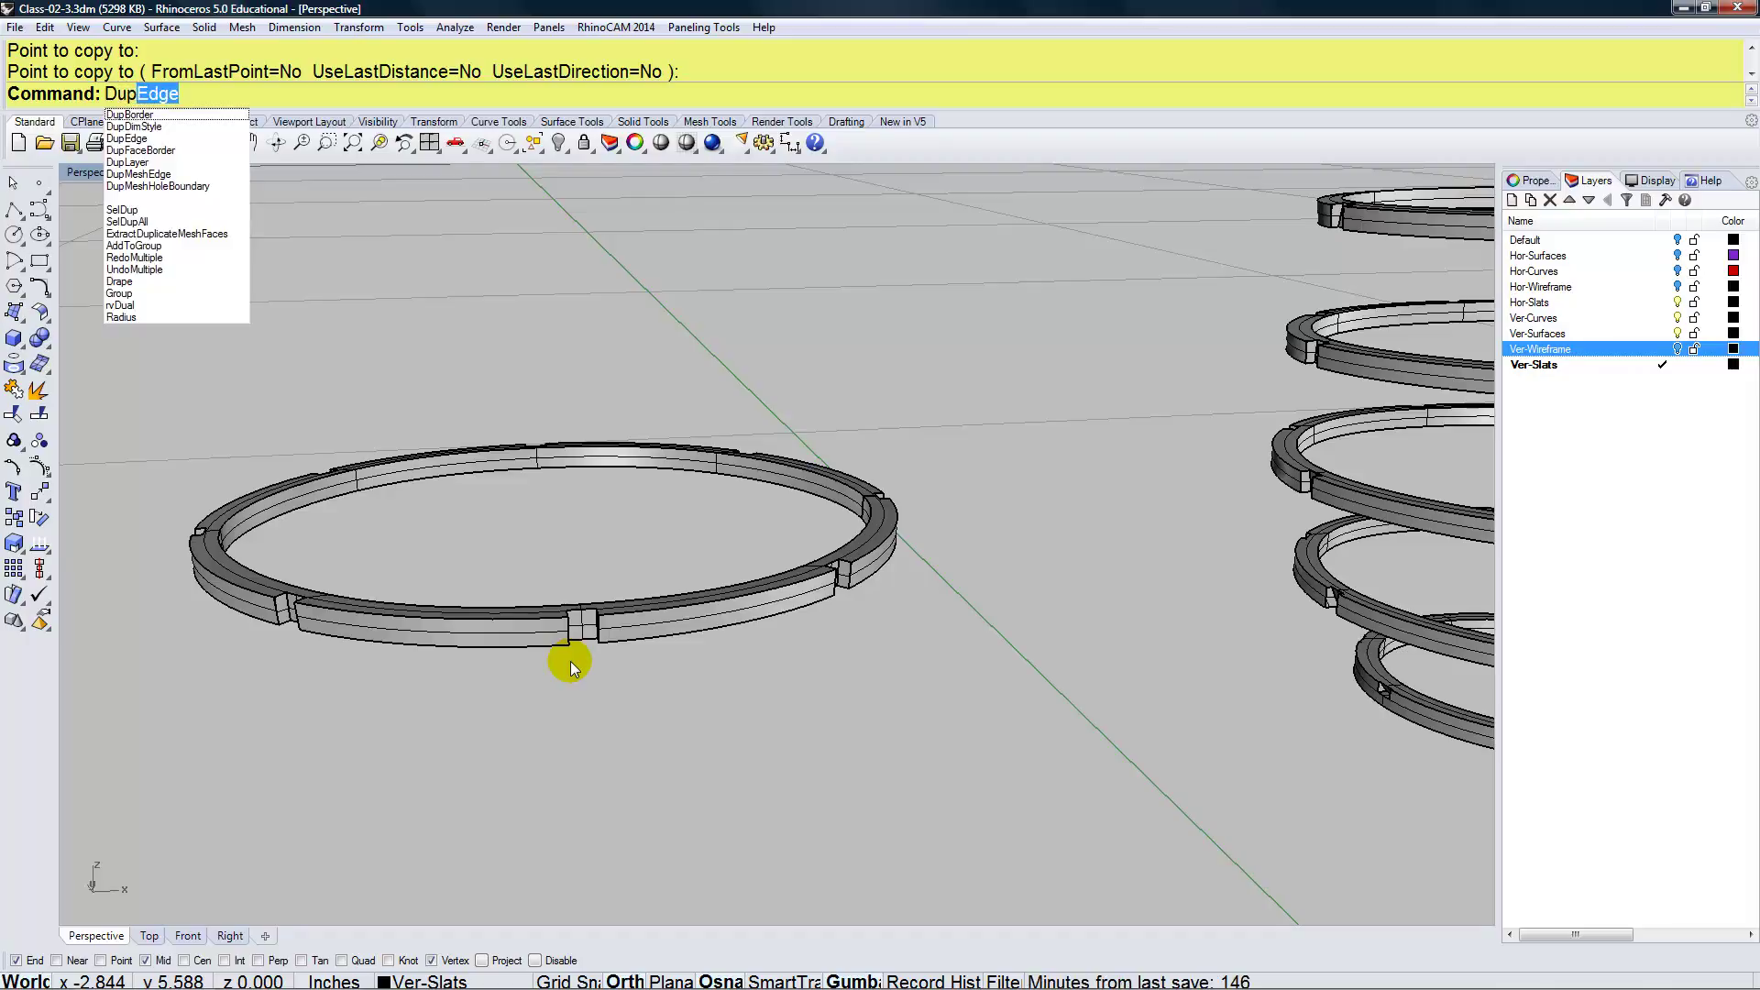
{"action": "key", "text": "Return"}
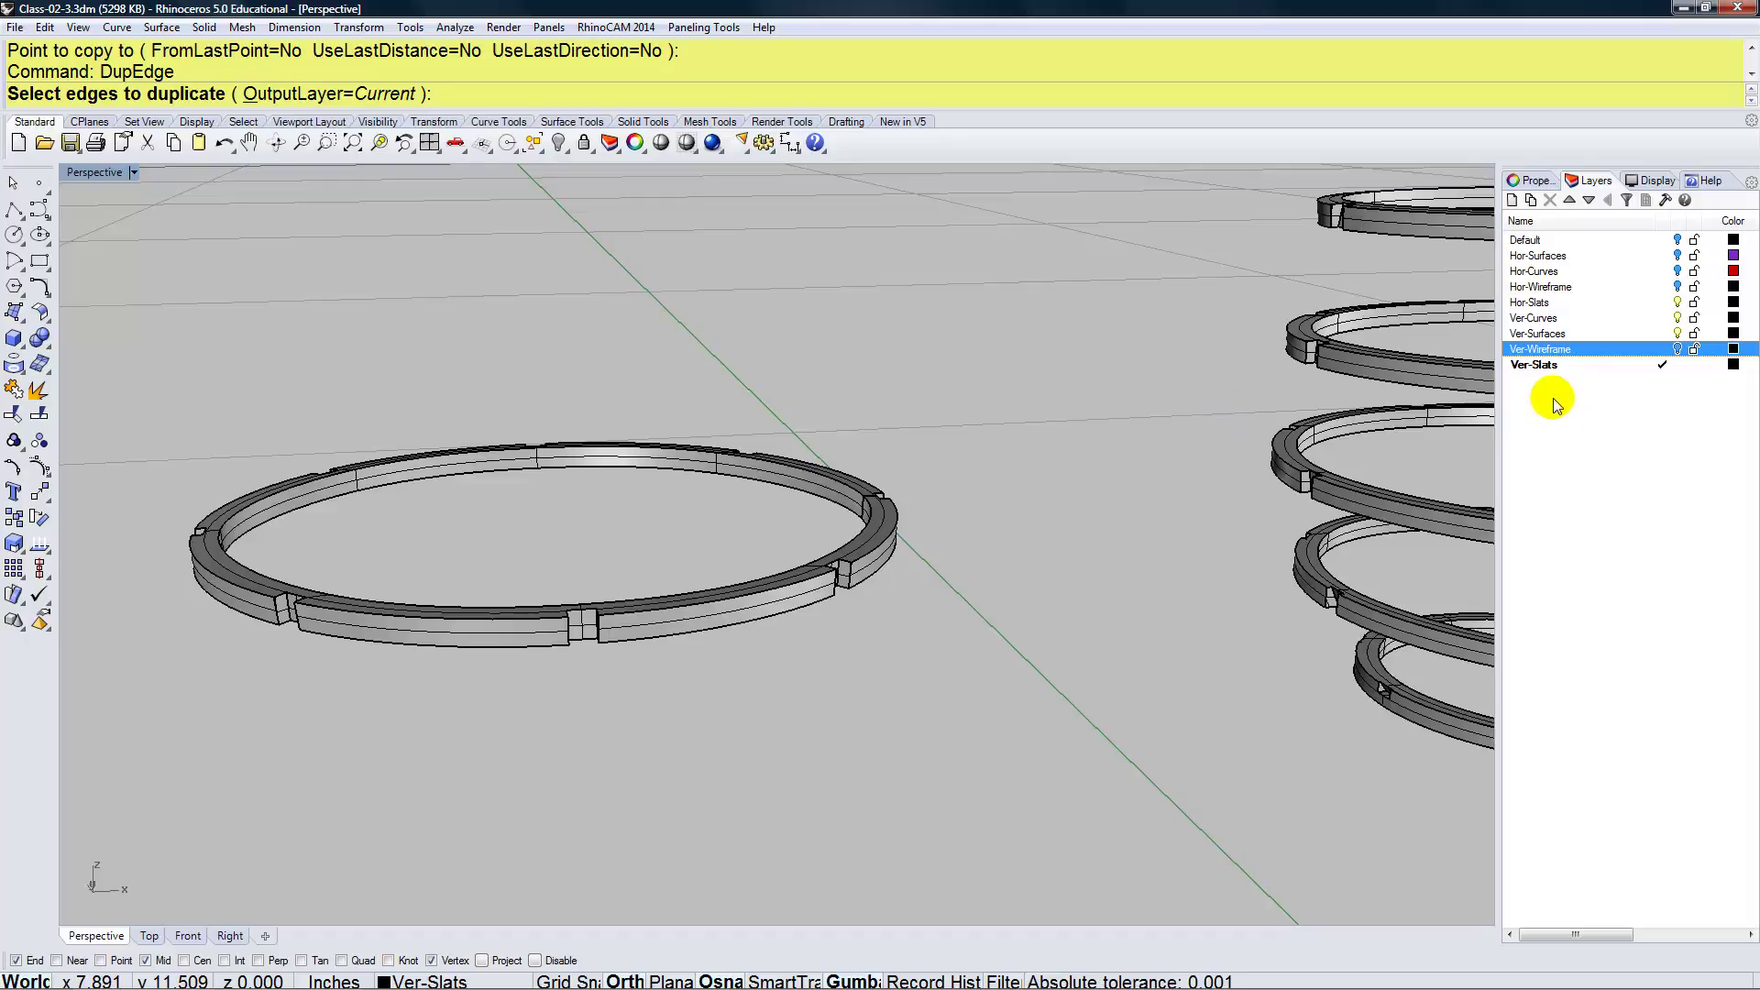
{"action": "left_click", "coordinate": [552, 651]}
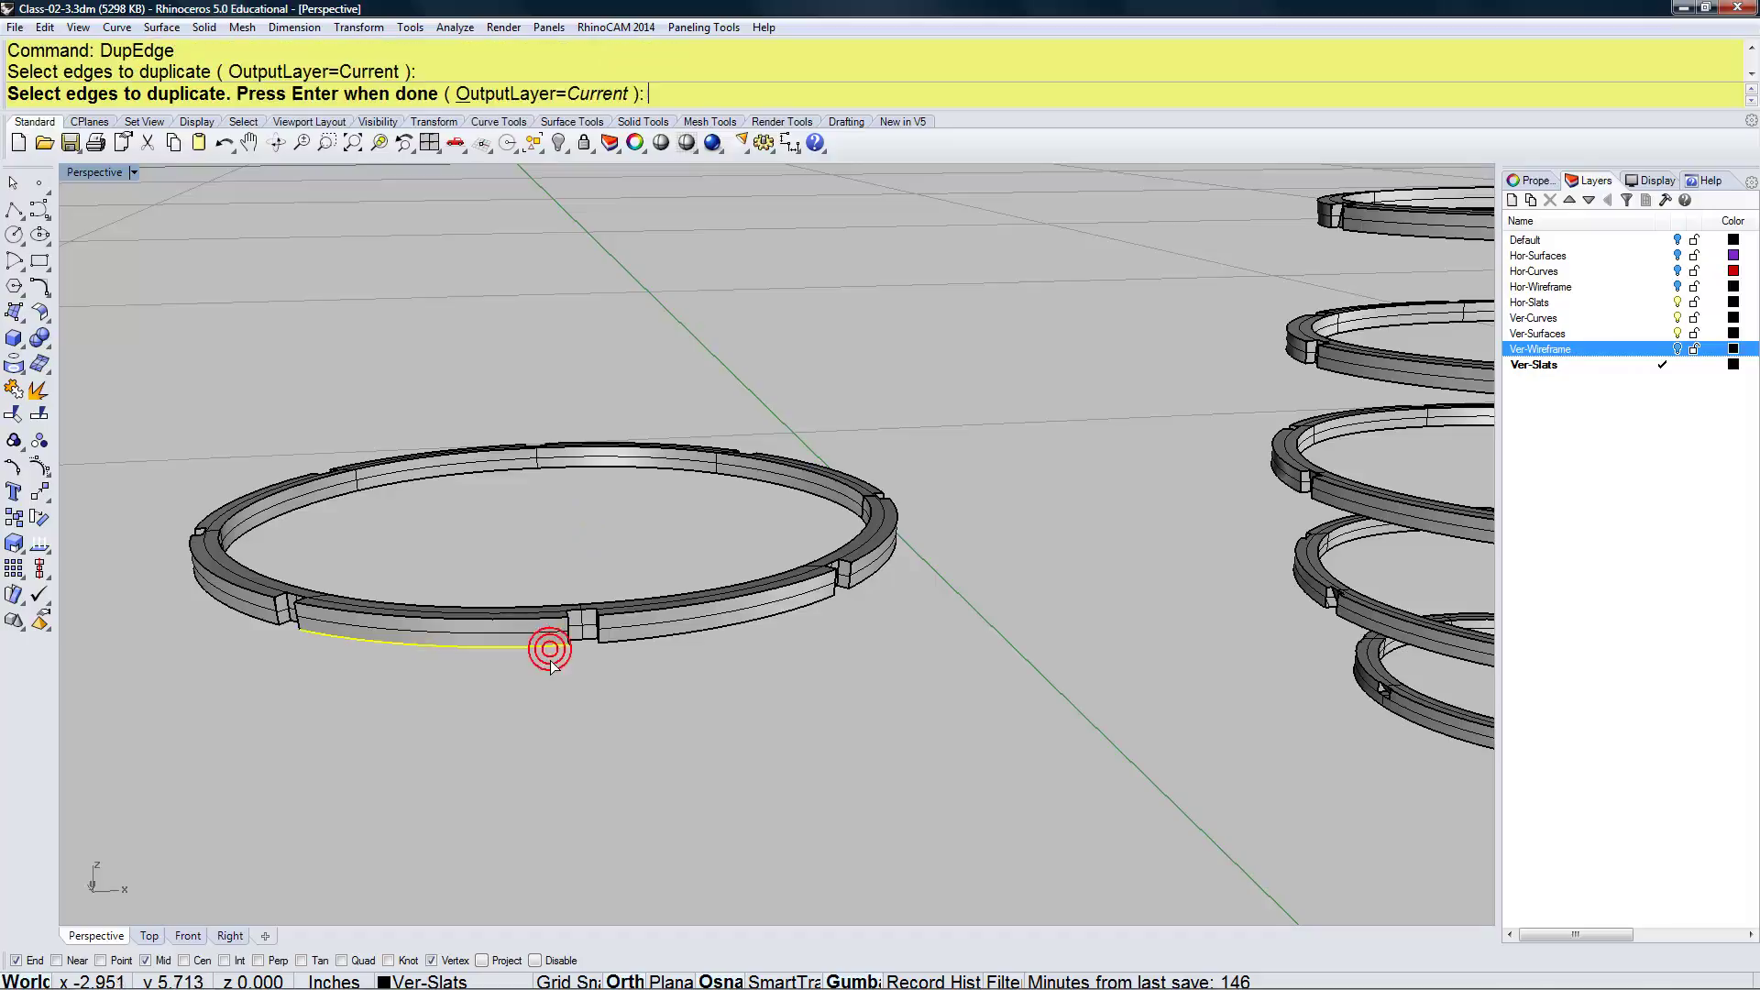
{"action": "left_click_drag", "start_coordinate": [544, 667], "coordinate": [612, 639]}
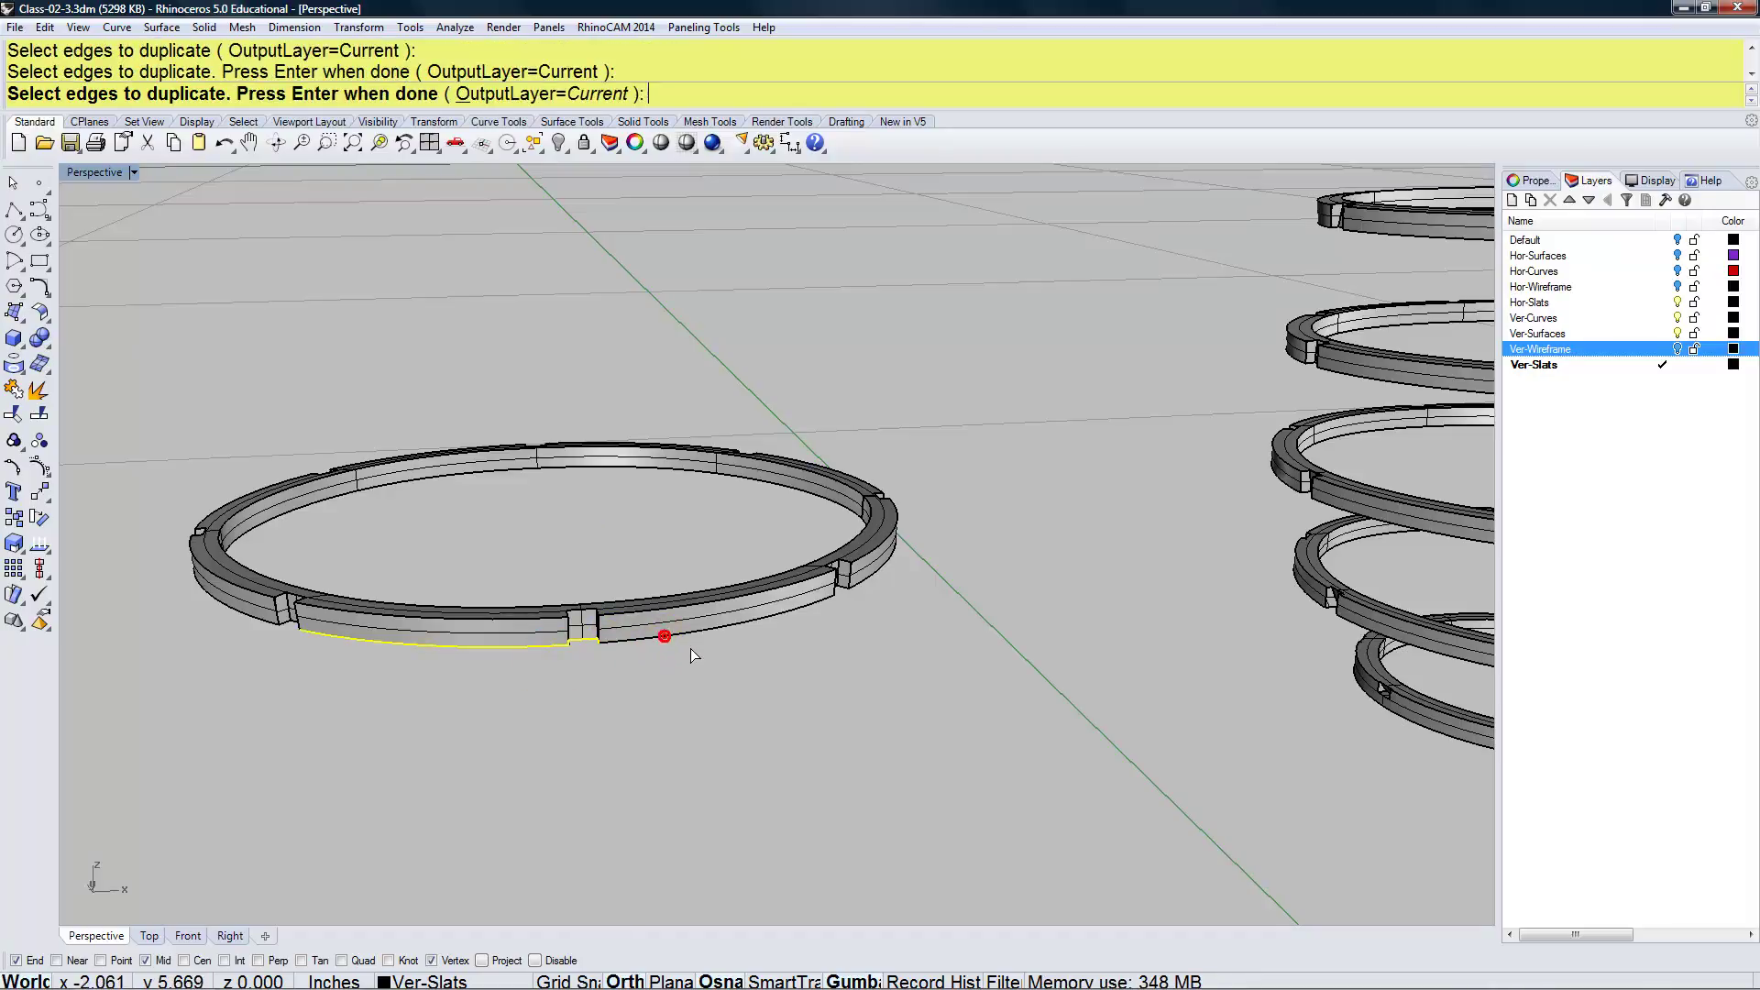
{"action": "left_click", "coordinate": [685, 640]}
{"action": "right_click_drag", "start_coordinate": [676, 637], "coordinate": [641, 668]}
{"action": "left_click", "coordinate": [716, 607]}
{"action": "right_click_drag", "start_coordinate": [716, 607], "coordinate": [683, 617]}
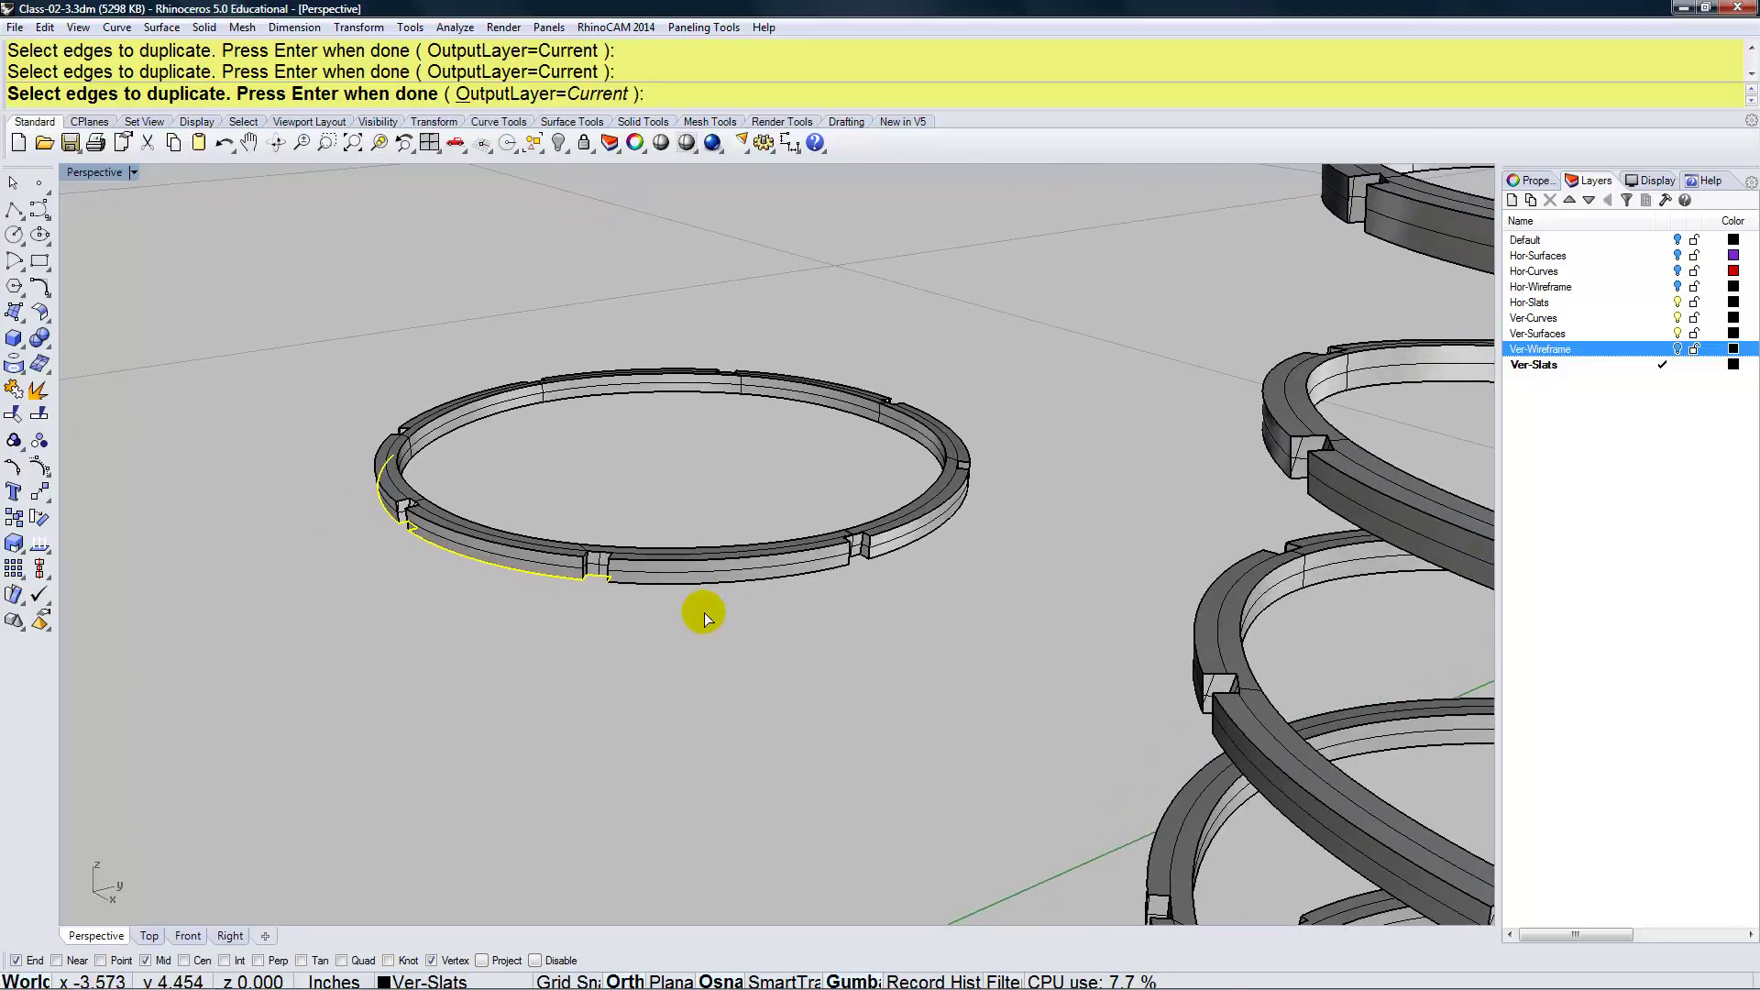
Add the bottom edges of the next two notches and their adjoining outer arcs to the edges being duplicated
{"action": "scroll", "coordinate": [729, 579], "scroll_direction": "up", "scroll_amount": 5}
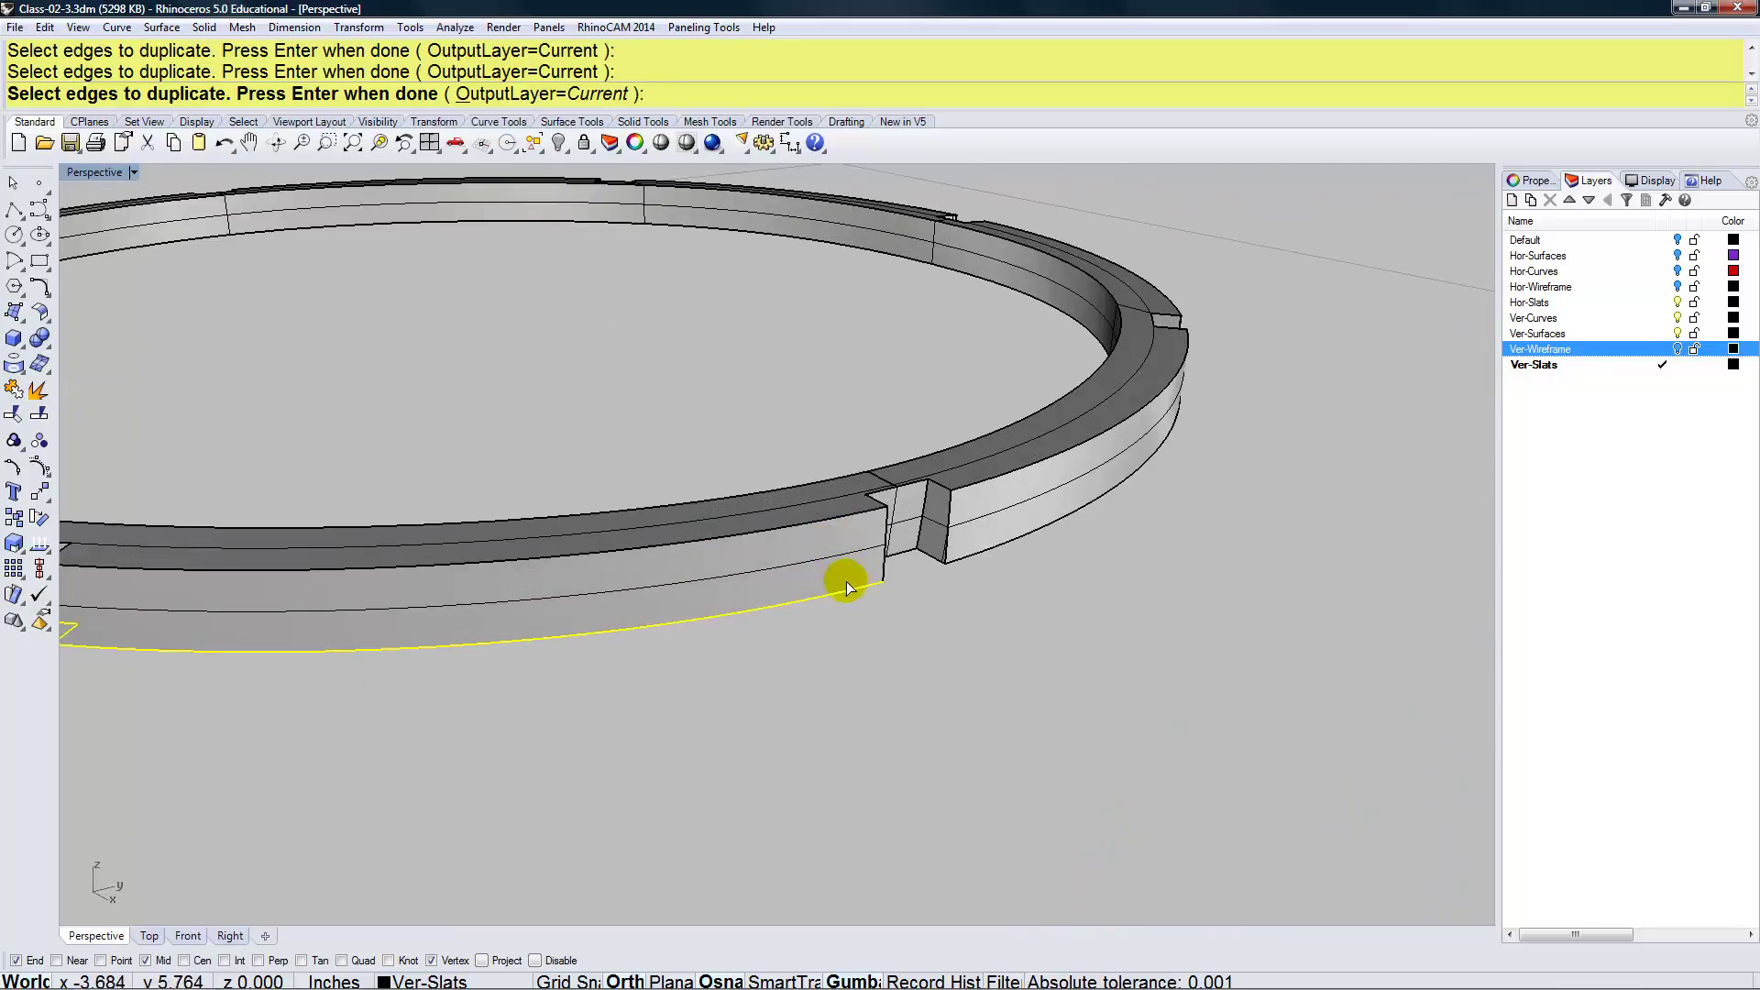
{"action": "left_click_drag", "start_coordinate": [832, 610], "coordinate": [970, 548]}
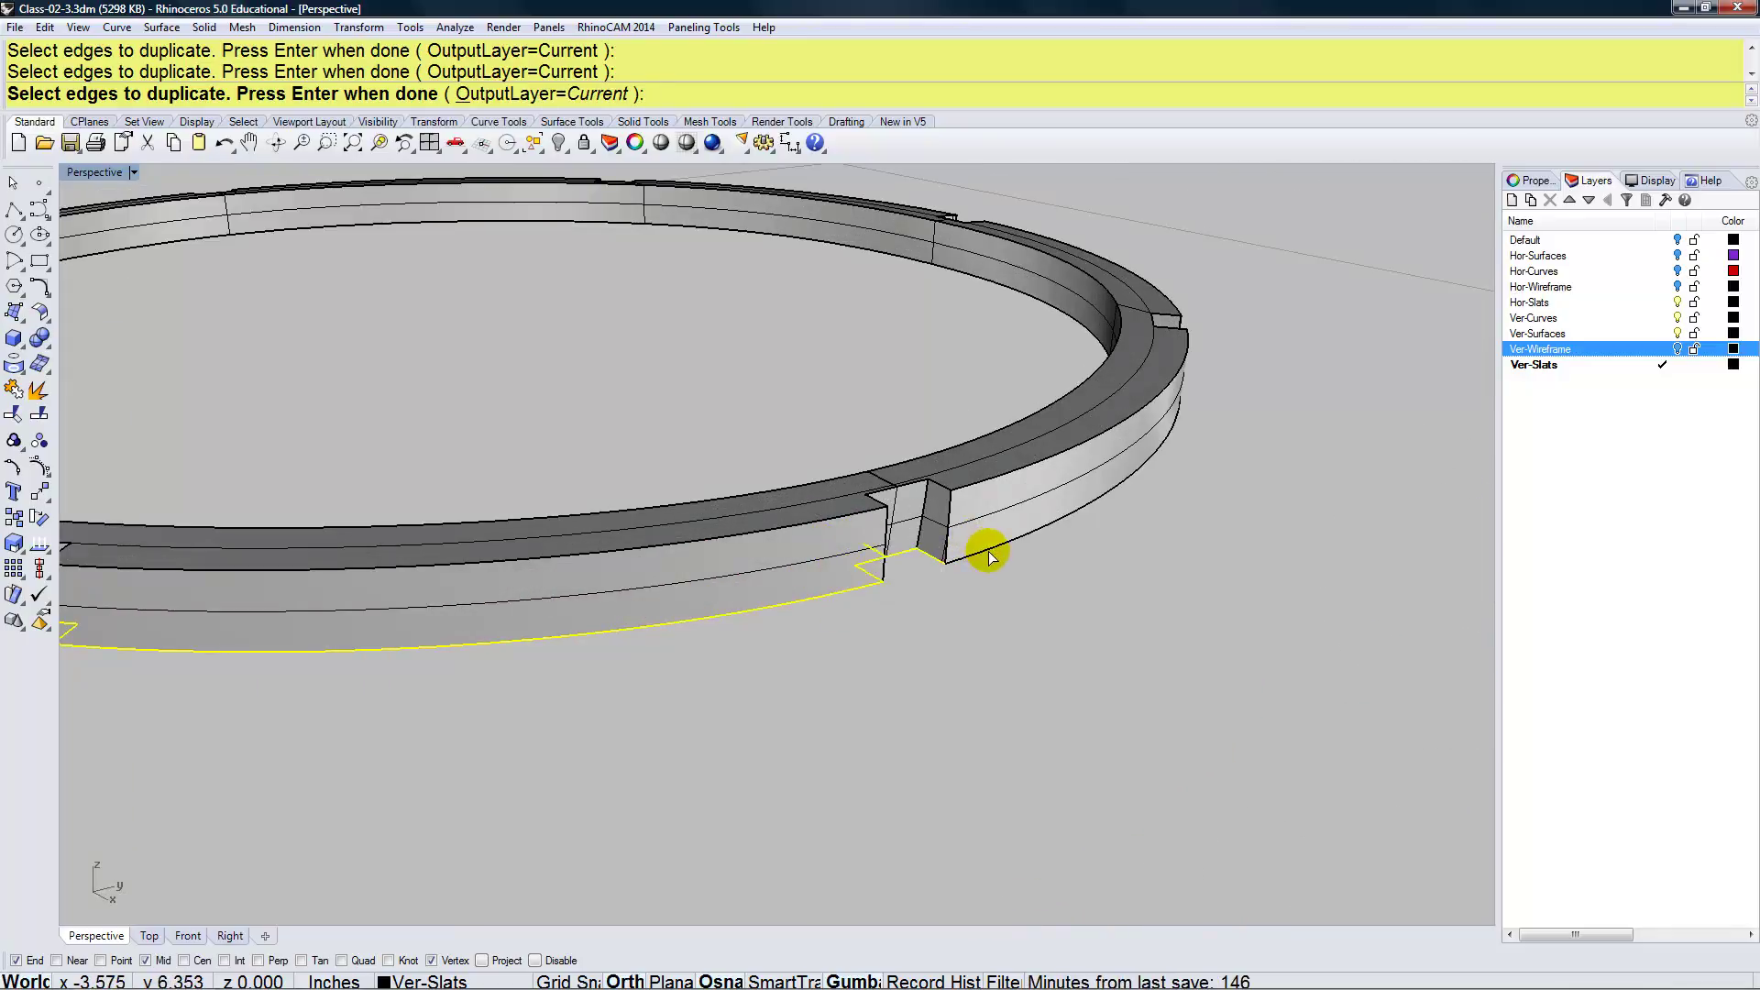
{"action": "left_click", "coordinate": [990, 556]}
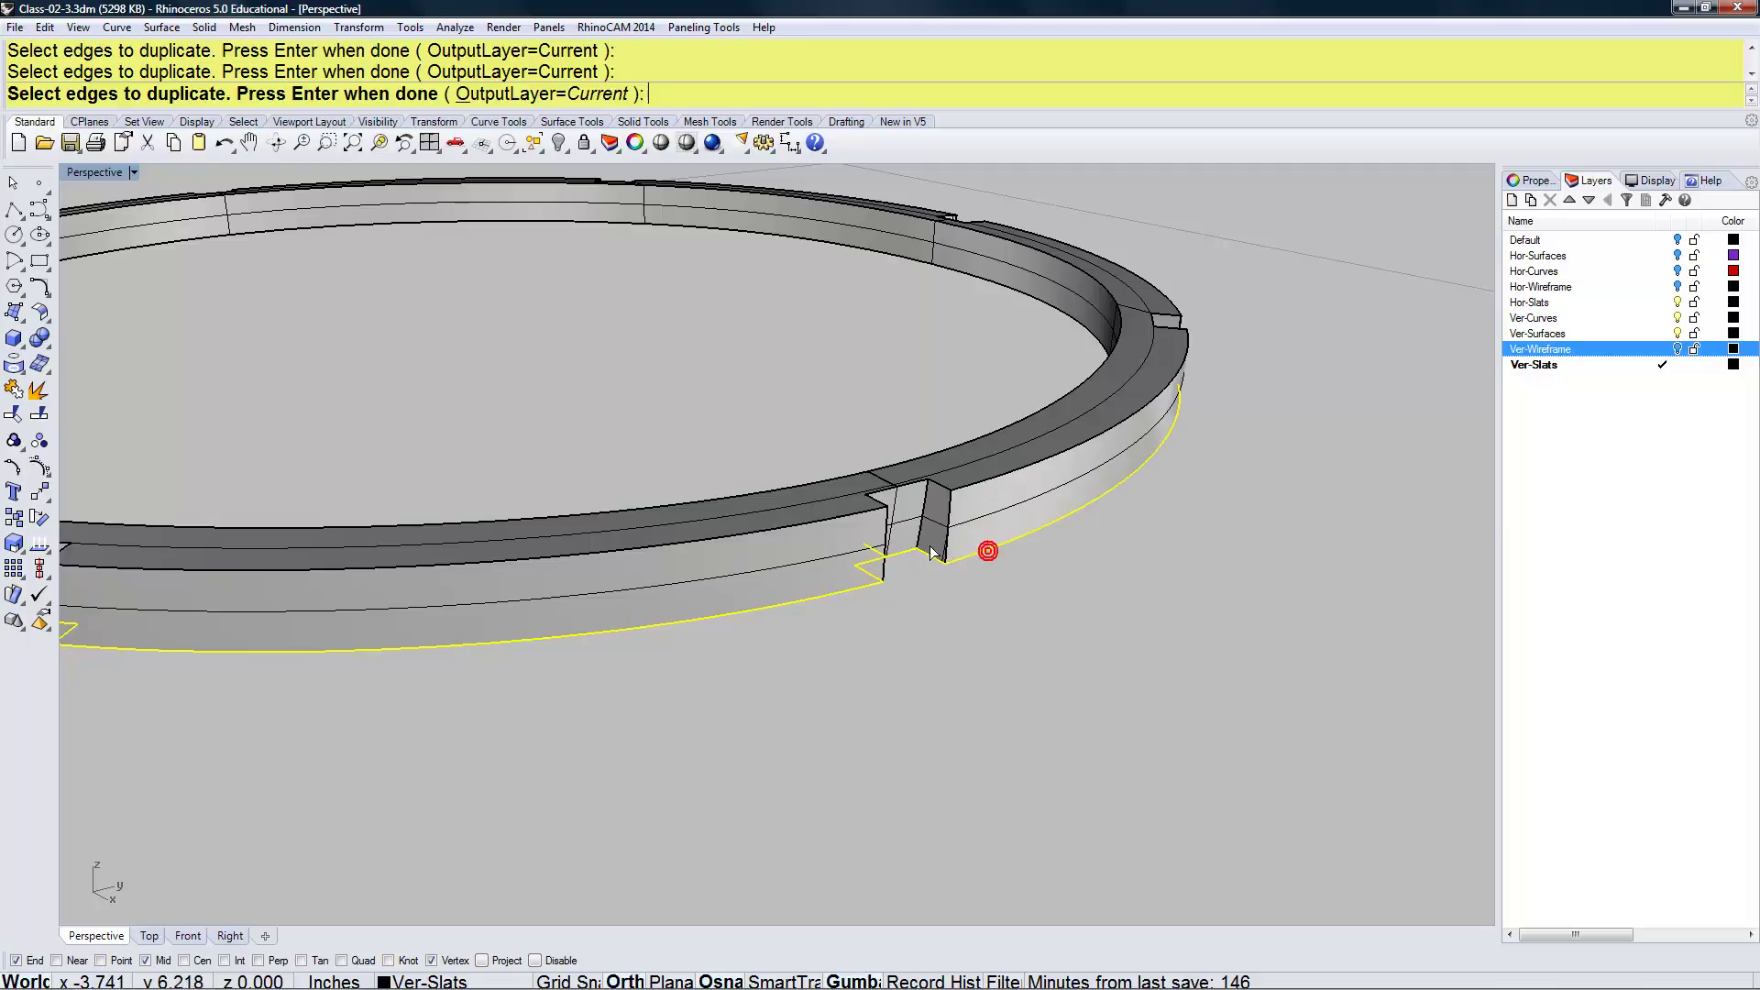
{"action": "left_click", "coordinate": [880, 558]}
{"action": "right_click_drag", "start_coordinate": [896, 570], "coordinate": [675, 581]}
{"action": "scroll", "coordinate": [797, 575], "scroll_direction": "down", "scroll_amount": 3}
{"action": "scroll", "coordinate": [899, 581], "scroll_direction": "up", "scroll_amount": 5}
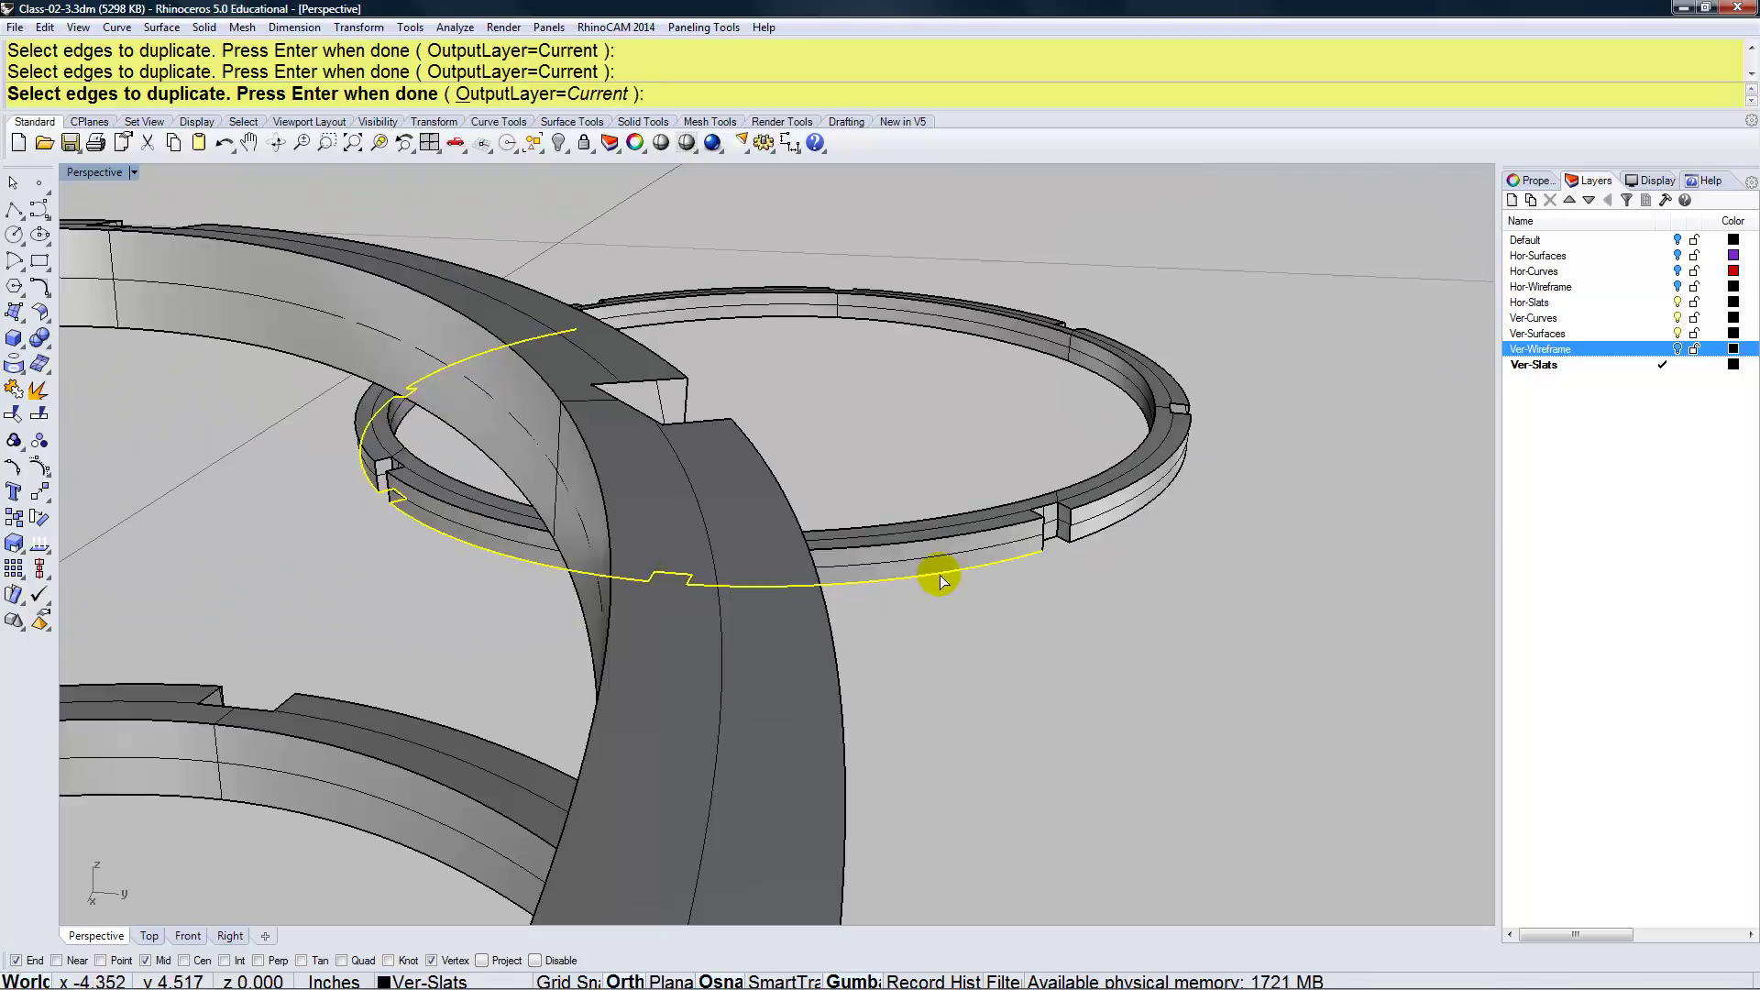
{"action": "left_click_drag", "start_coordinate": [1109, 575], "coordinate": [1241, 472]}
{"action": "left_click", "coordinate": [1256, 491]}
{"action": "left_click", "coordinate": [1179, 510]}
Continue picking the slat's bottom outer arcs and notch edges around its far side for duplication
{"action": "scroll", "coordinate": [1174, 512], "scroll_direction": "down", "scroll_amount": 5}
{"action": "scroll", "coordinate": [869, 544], "scroll_direction": "up", "scroll_amount": 5}
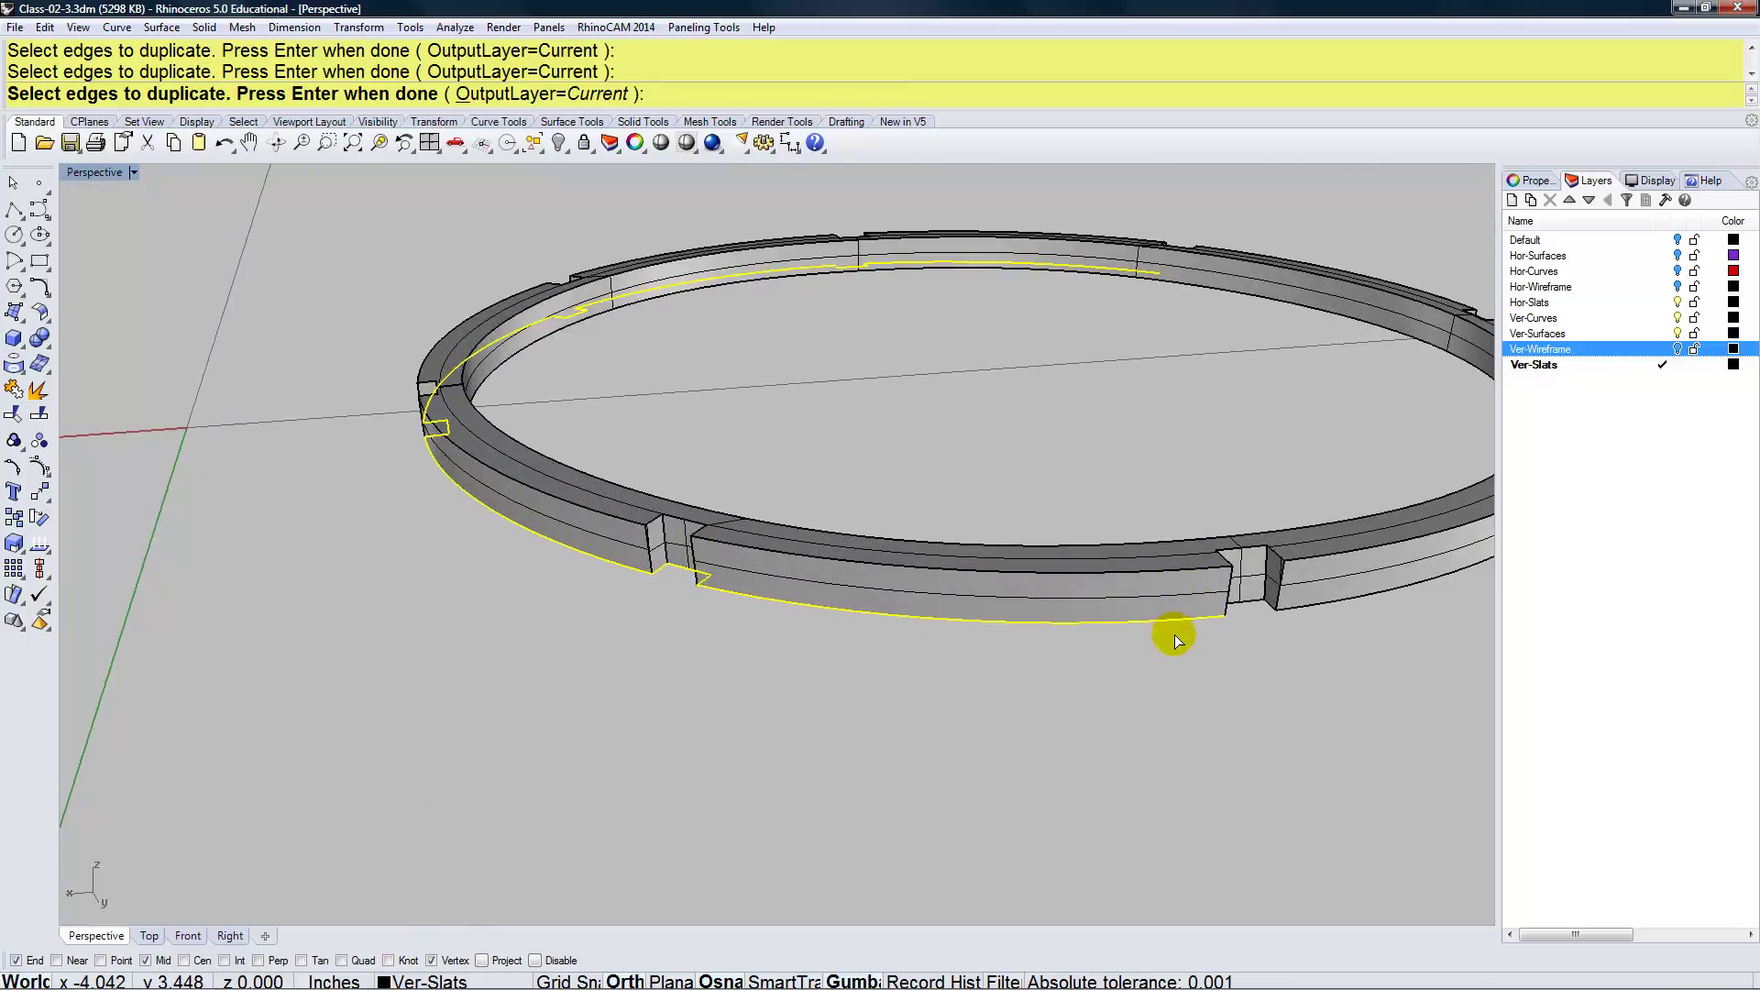
{"action": "left_click", "coordinate": [1302, 602]}
{"action": "scroll", "coordinate": [1192, 587], "scroll_direction": "down", "scroll_amount": 5}
{"action": "right_click_drag", "start_coordinate": [1225, 581], "coordinate": [1198, 648]}
{"action": "scroll", "coordinate": [1200, 652], "scroll_direction": "up", "scroll_amount": 5}
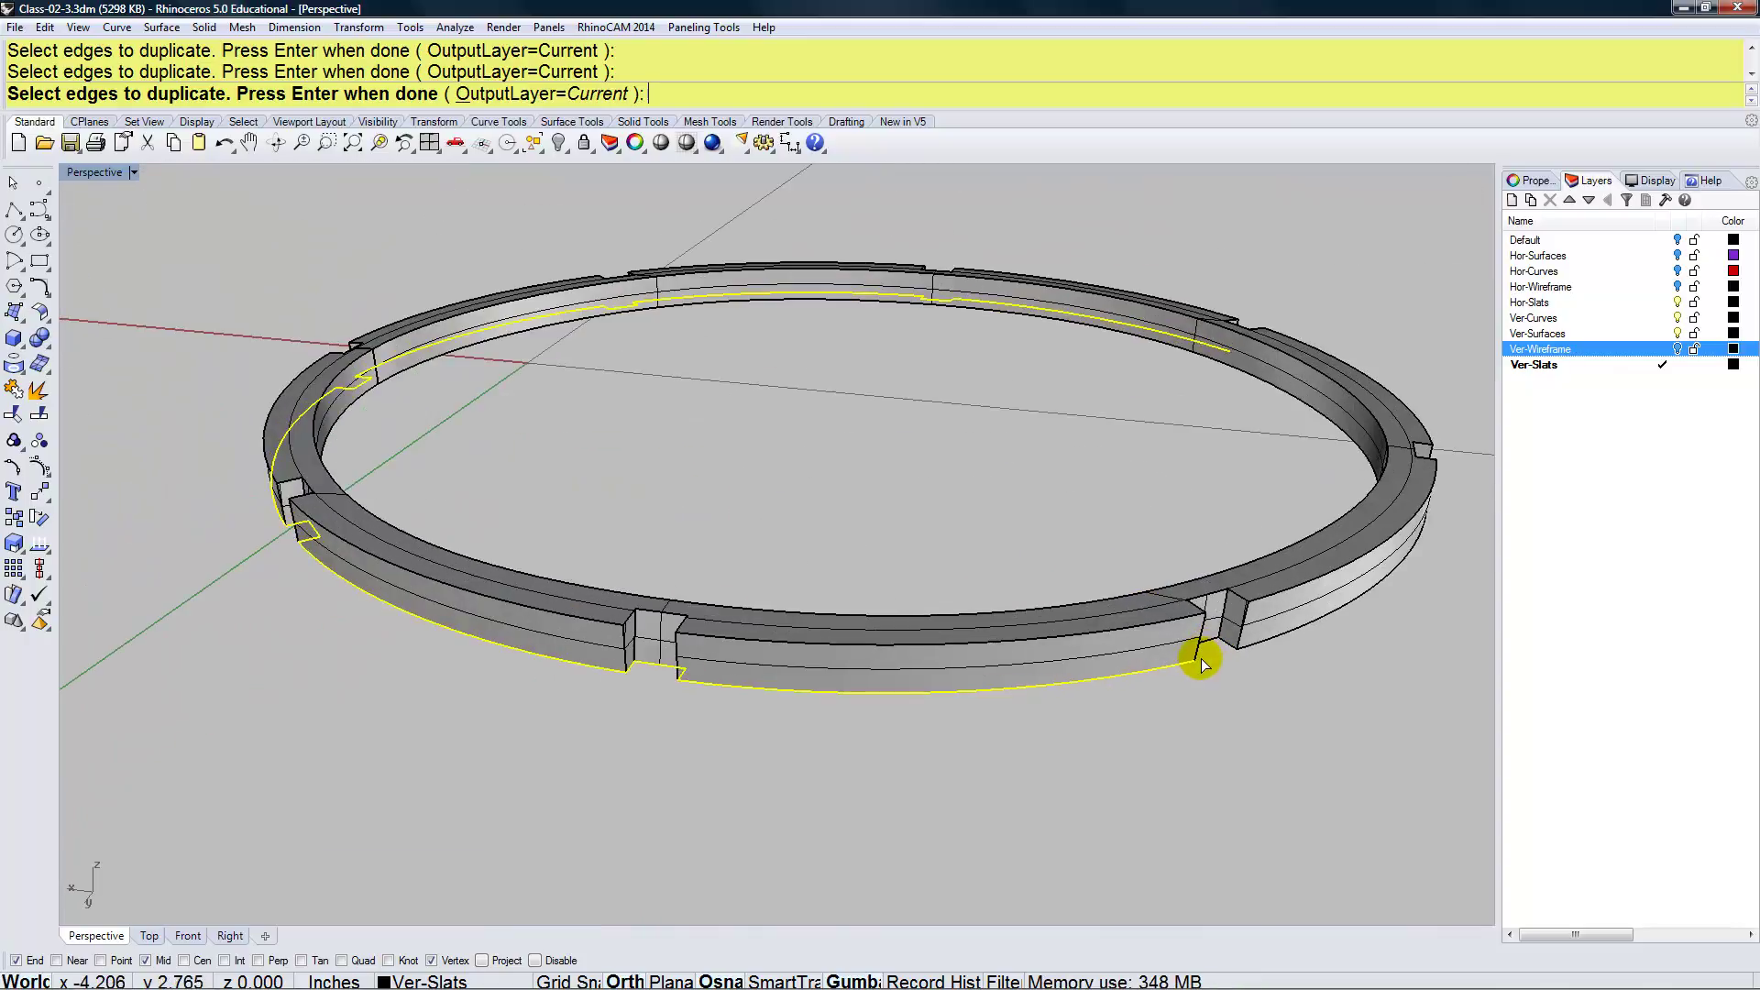
{"action": "left_click", "coordinate": [1249, 619]}
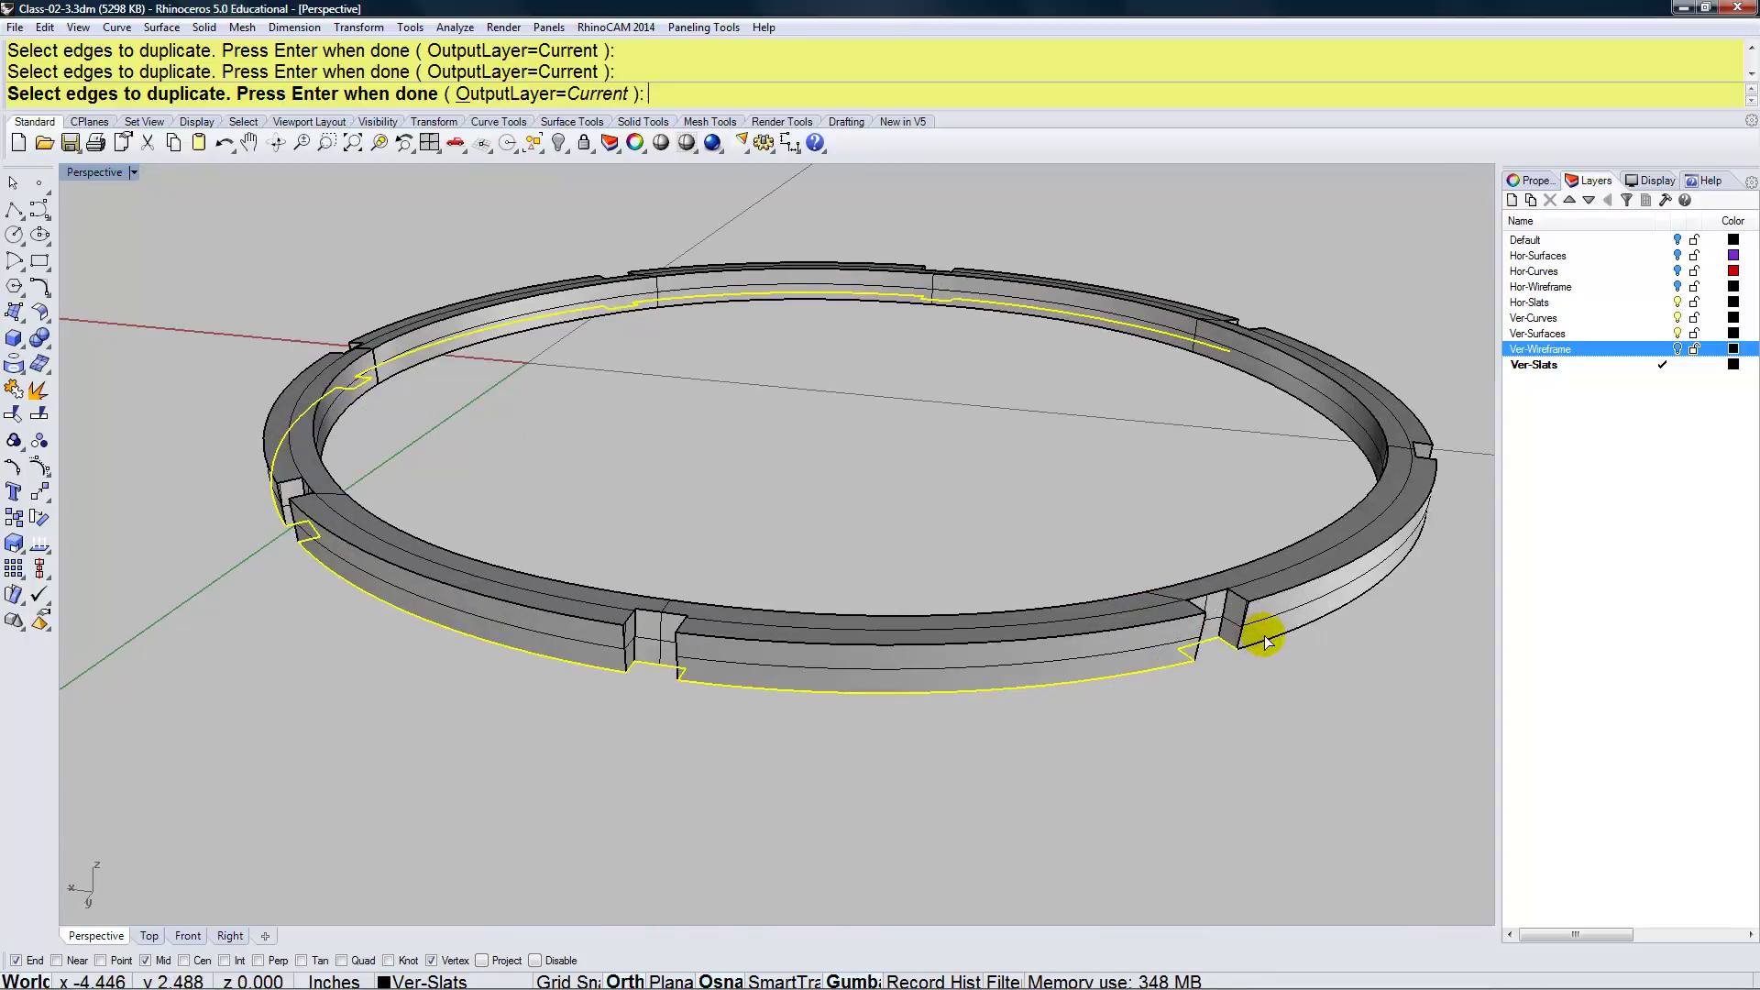
{"action": "left_click", "coordinate": [1266, 639]}
Pick the remaining bottom outer, notch and inner rim edges of the slat and finish duplicating them as curves
{"action": "scroll", "coordinate": [1266, 642], "scroll_direction": "down", "scroll_amount": 5}
{"action": "right_click_drag", "start_coordinate": [1219, 636], "coordinate": [1131, 641]}
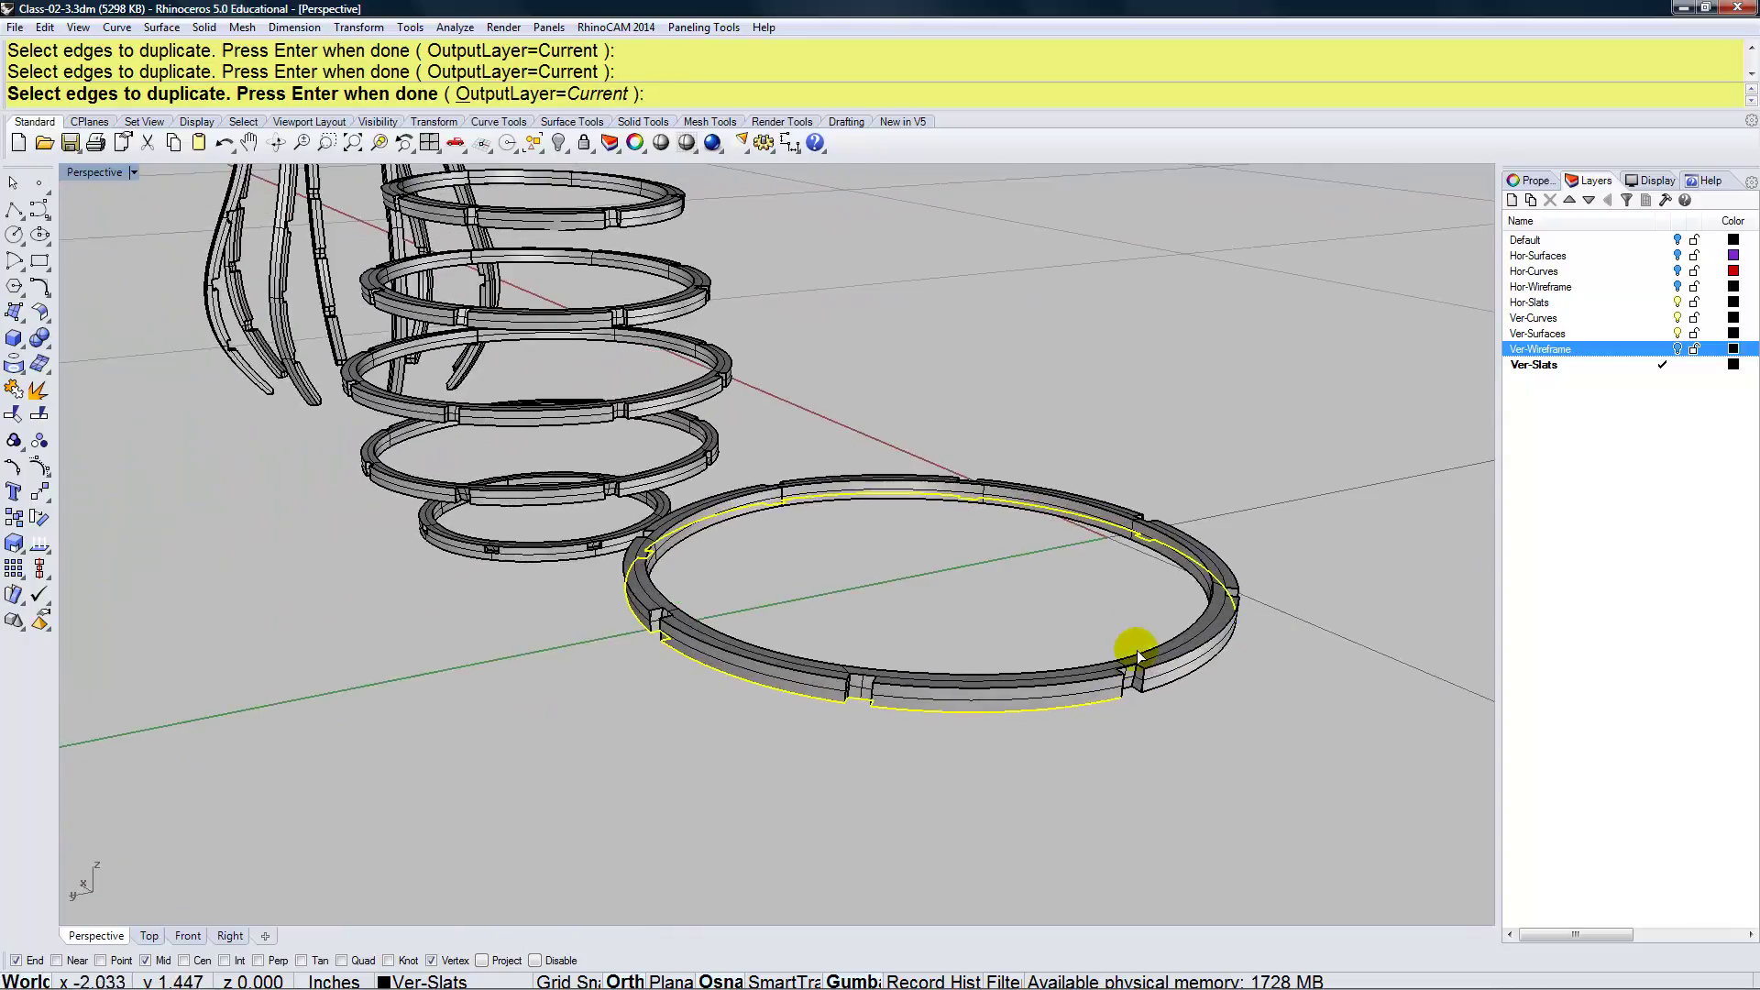
{"action": "scroll", "coordinate": [1131, 641], "scroll_direction": "up", "scroll_amount": 5}
{"action": "left_click", "coordinate": [1091, 720]}
{"action": "left_click", "coordinate": [1157, 711]}
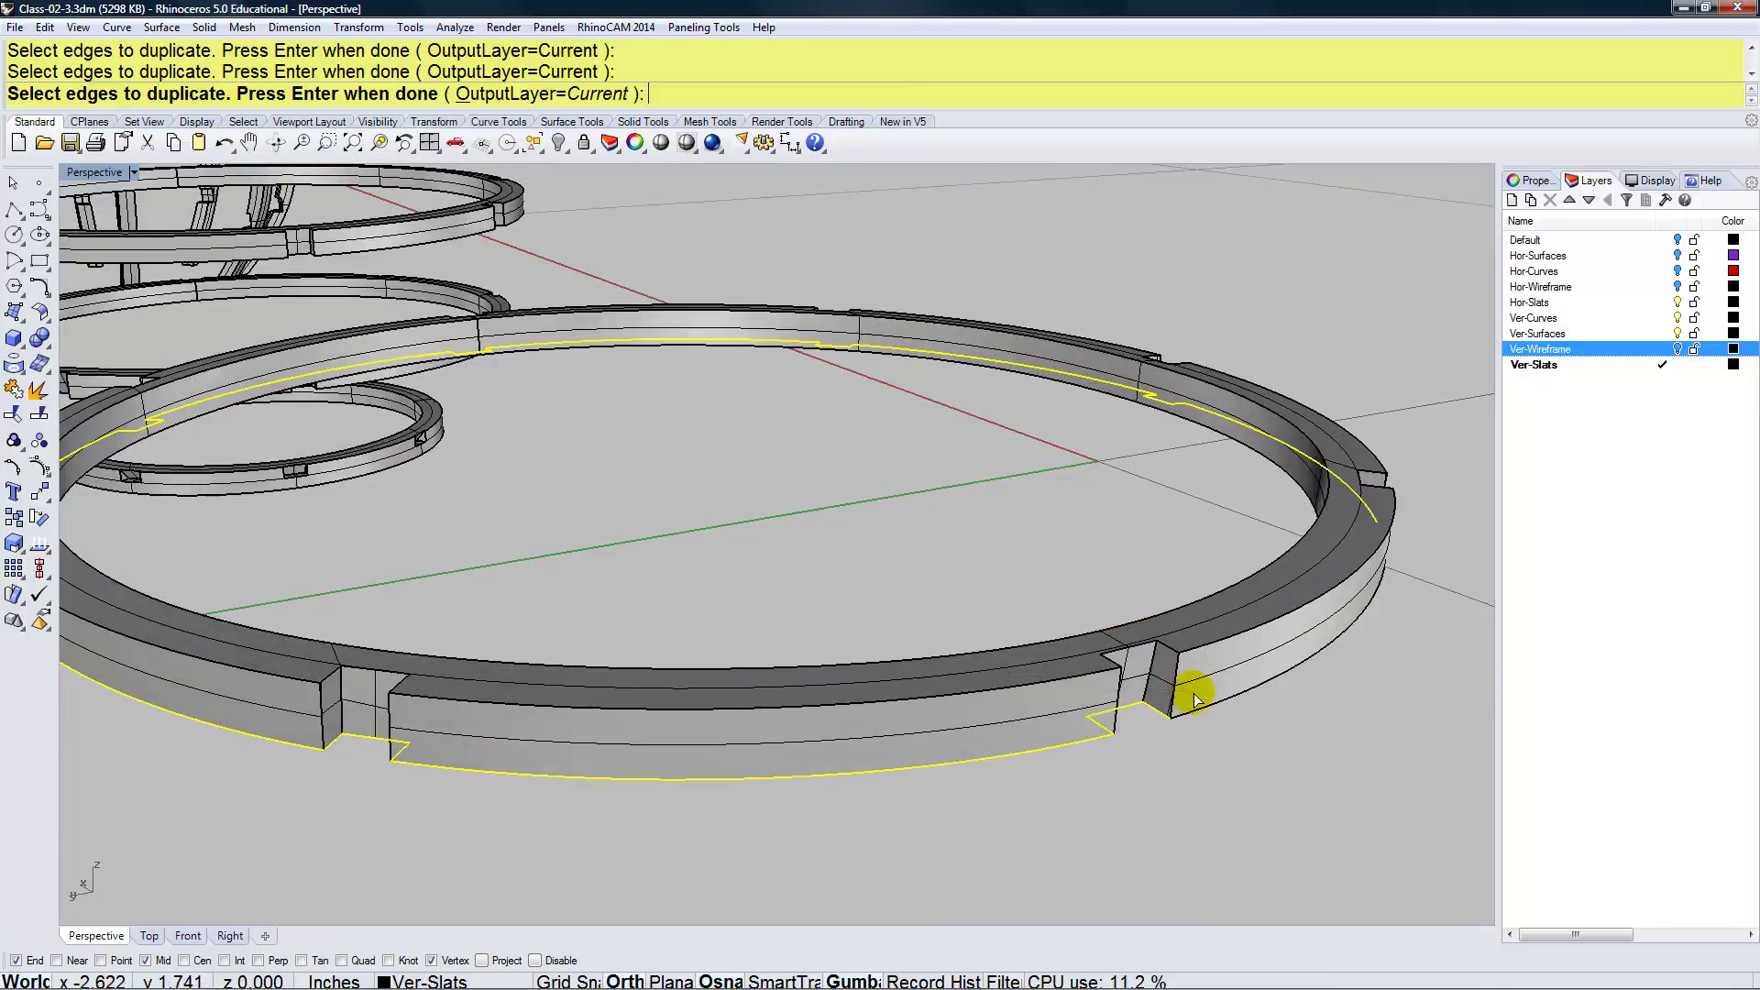
{"action": "left_click", "coordinate": [1206, 709]}
{"action": "right_click_drag", "start_coordinate": [1234, 706], "coordinate": [967, 680]}
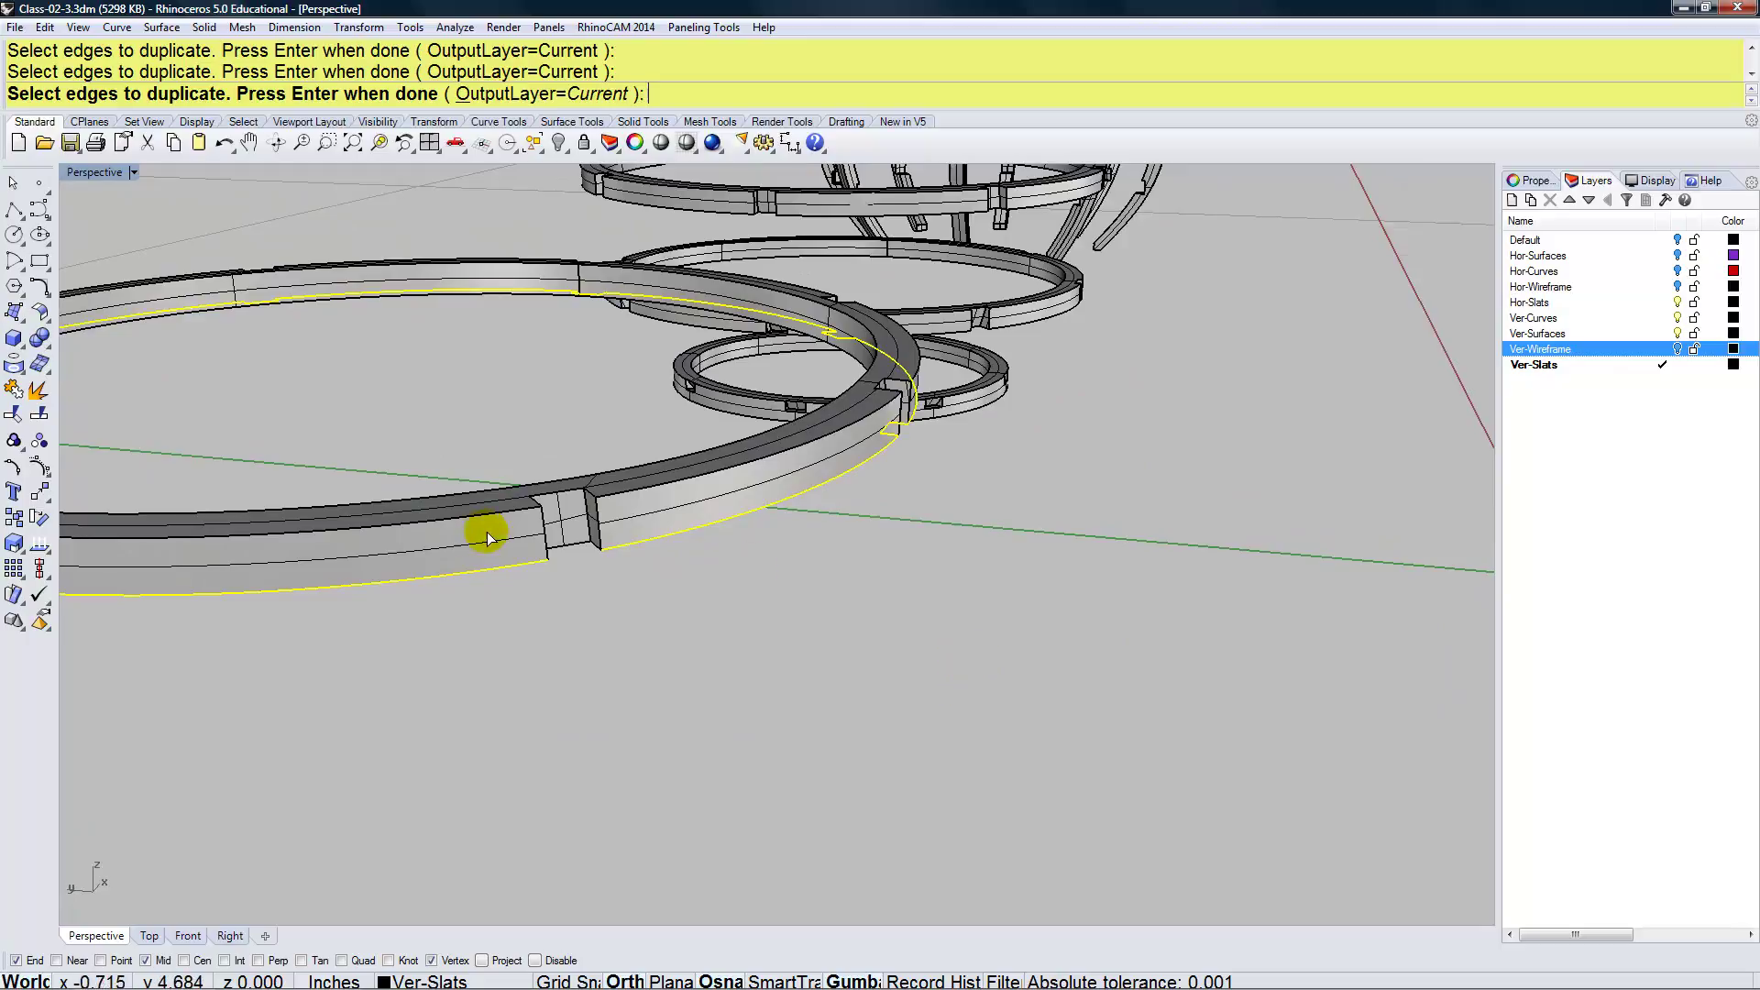
{"action": "left_click", "coordinate": [617, 534]}
{"action": "right_click_drag", "start_coordinate": [597, 541], "coordinate": [776, 574]}
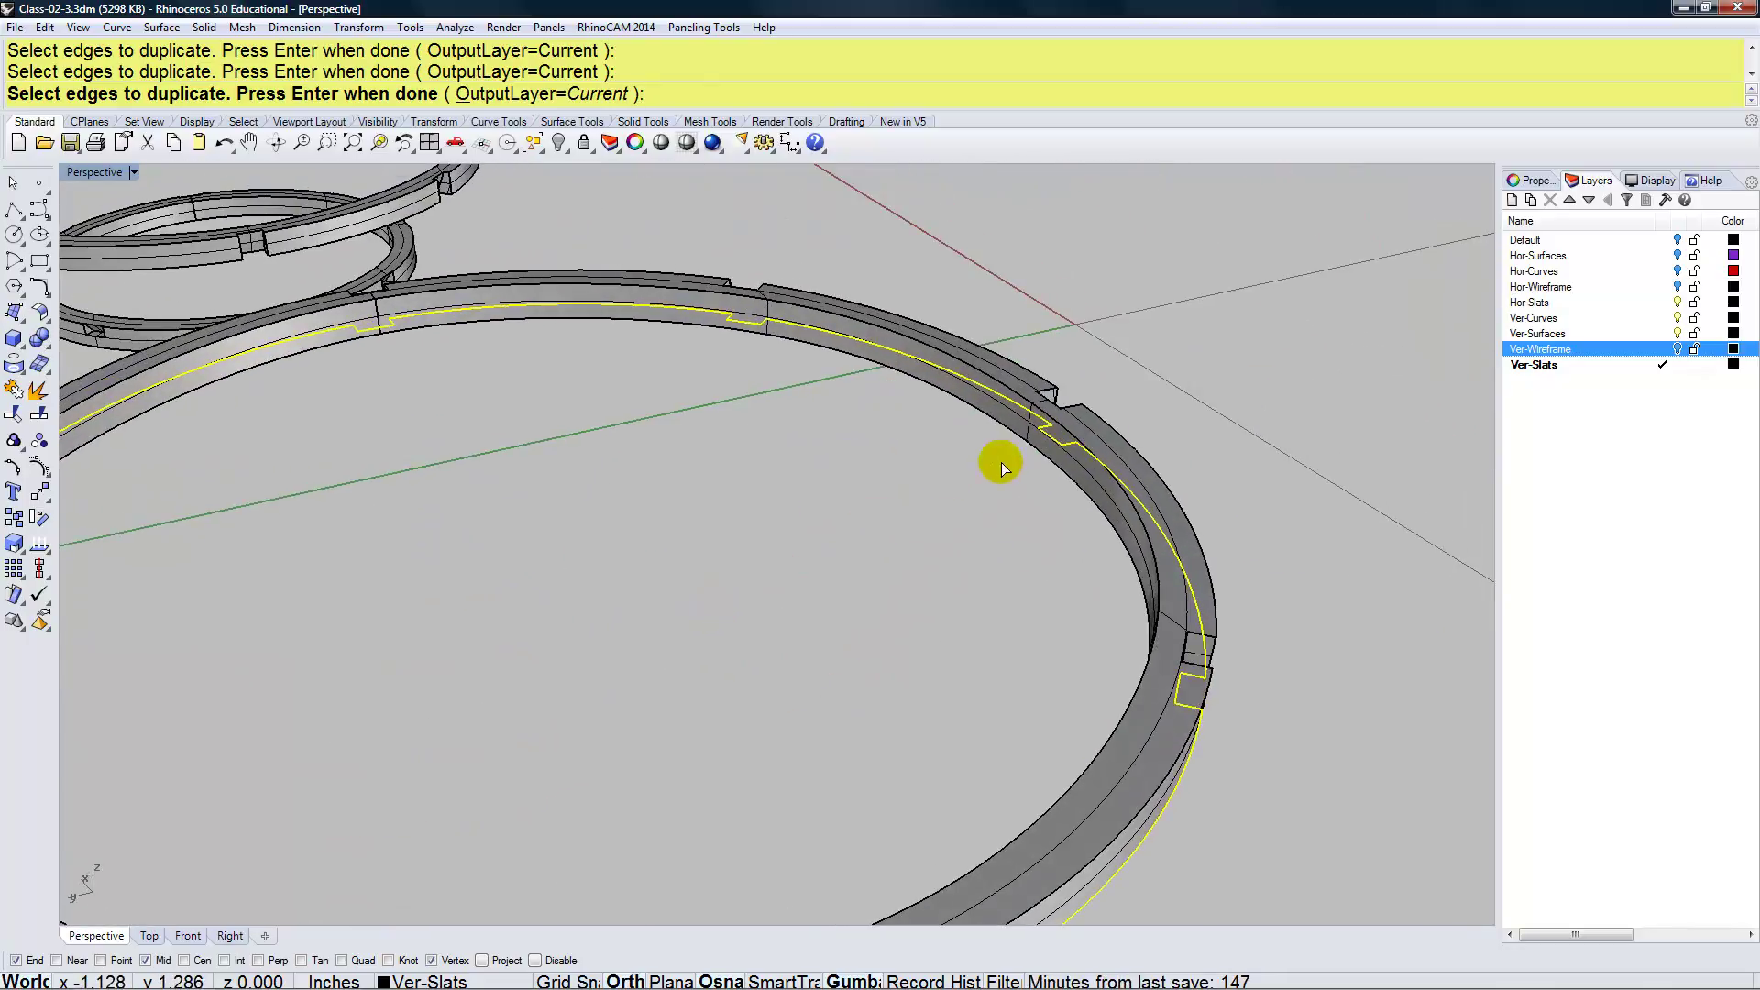
{"action": "scroll", "coordinate": [990, 454], "scroll_direction": "down", "scroll_amount": 3}
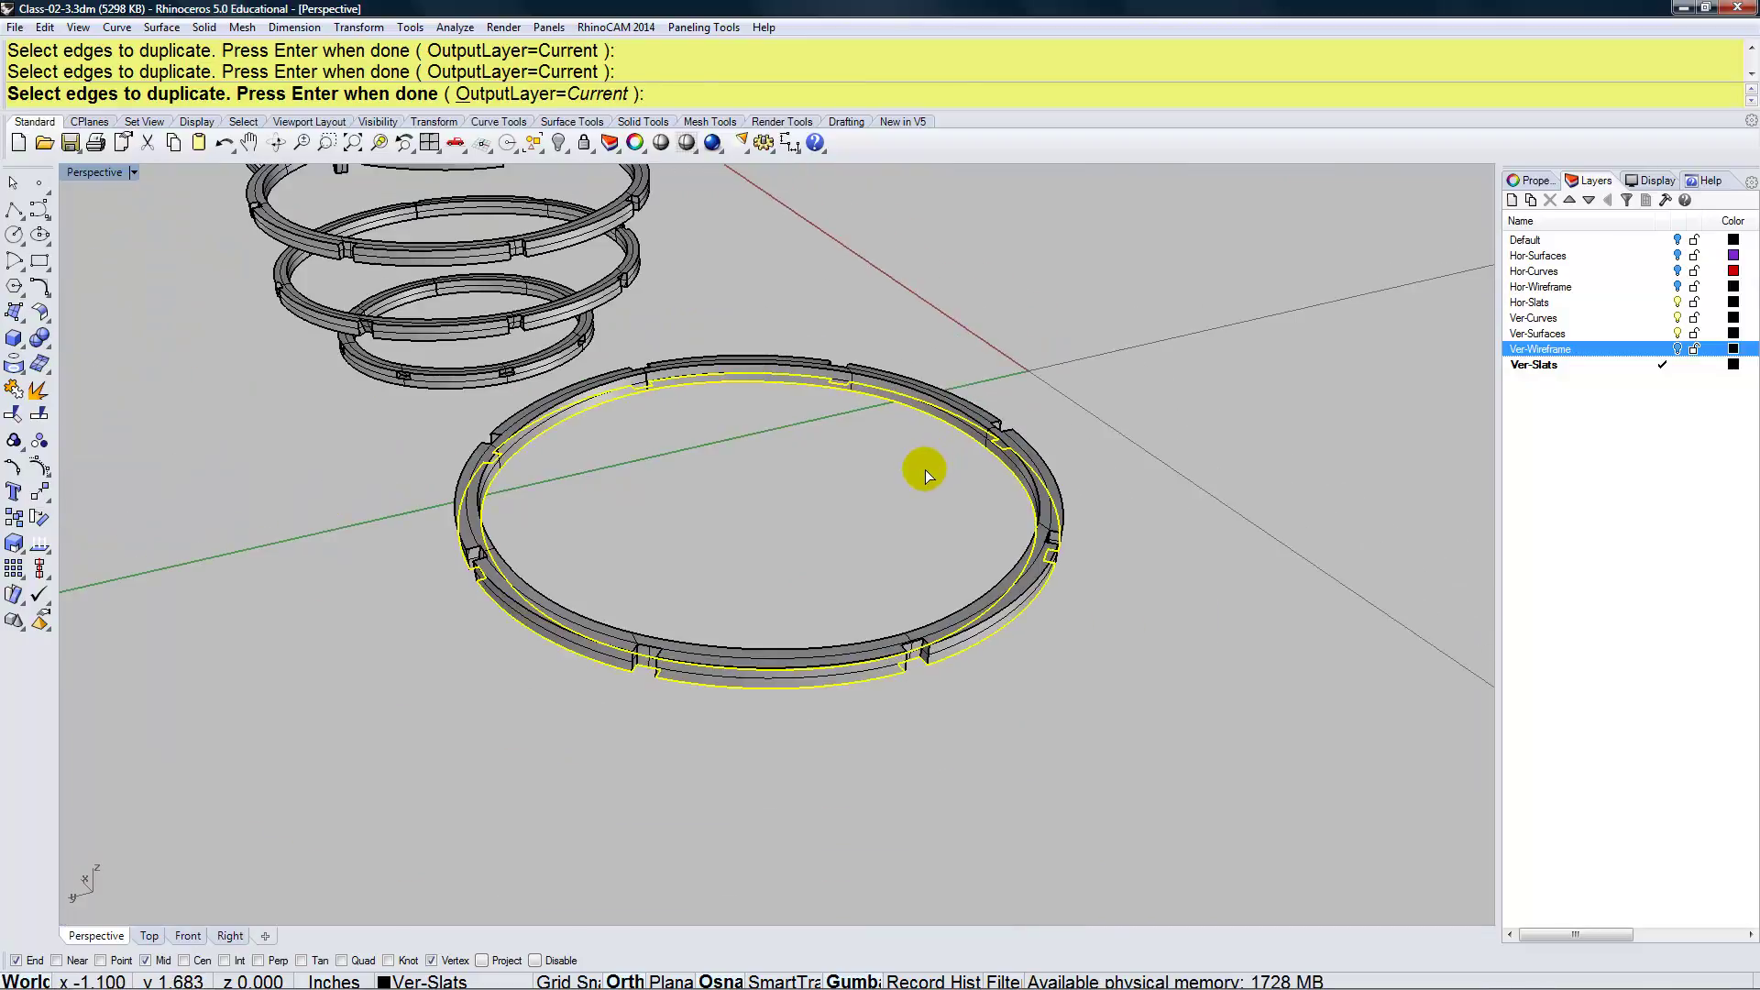
{"action": "right_click", "coordinate": [926, 469]}
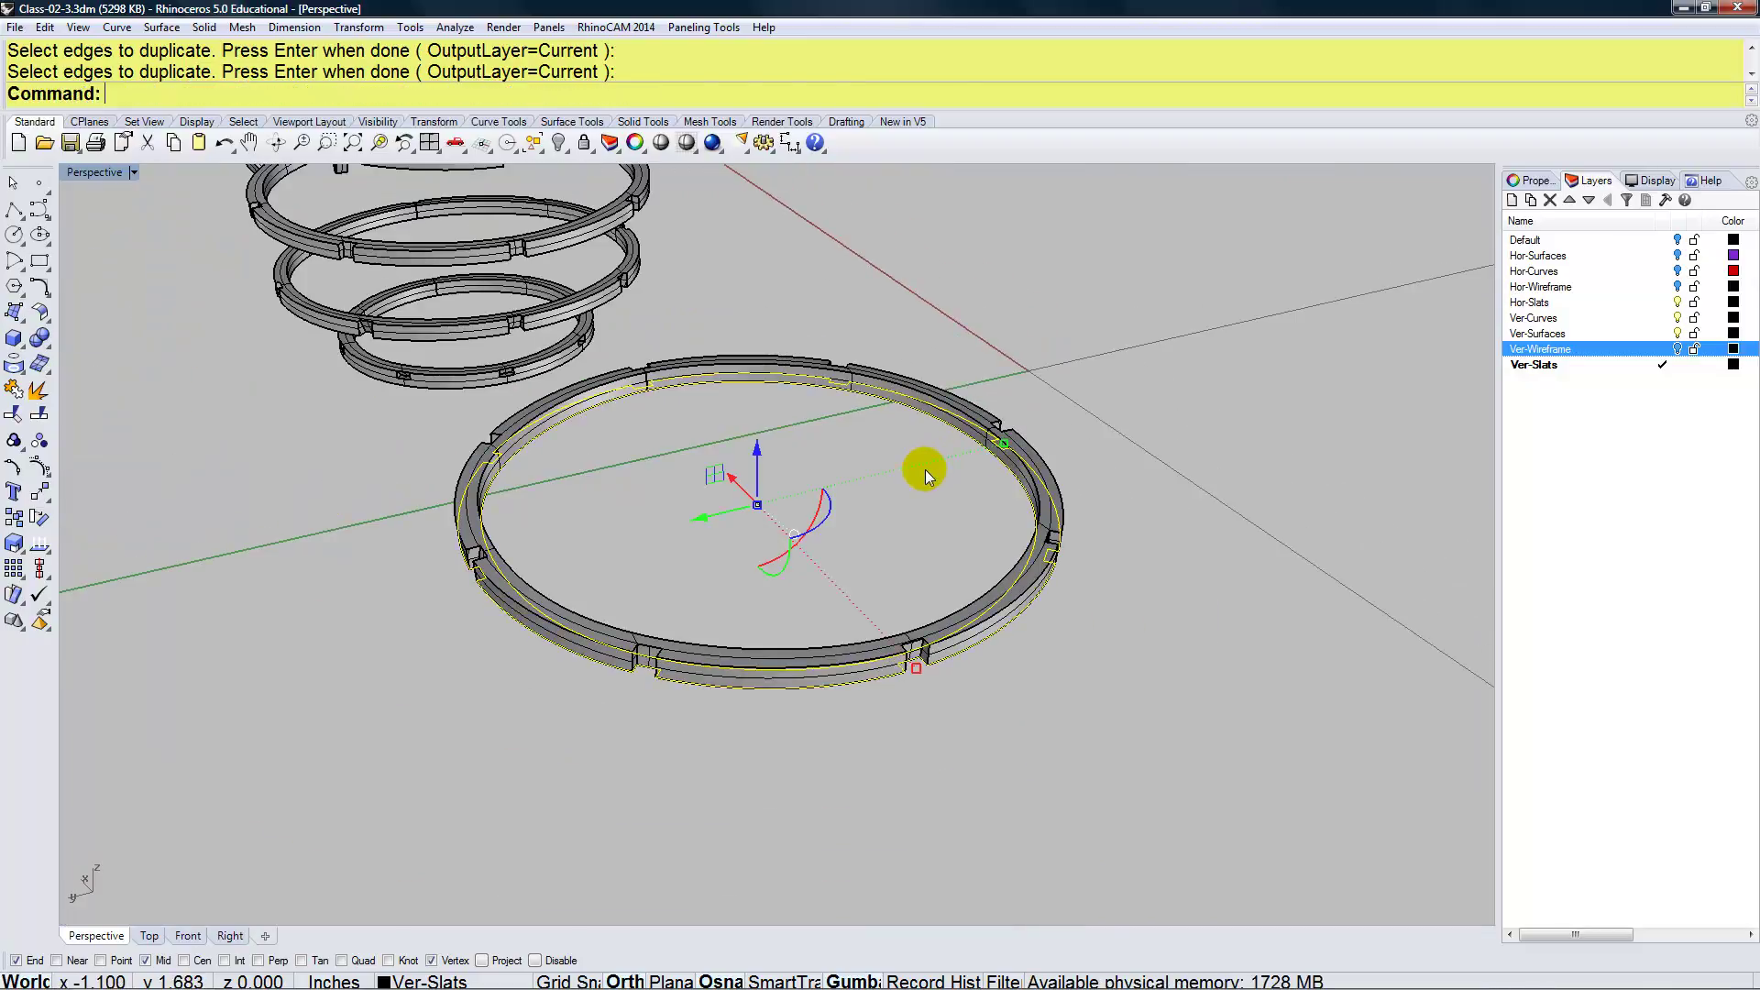
Delete the copied solid slat, keeping only its duplicated edge curves
{"action": "left_click", "coordinate": [934, 398]}
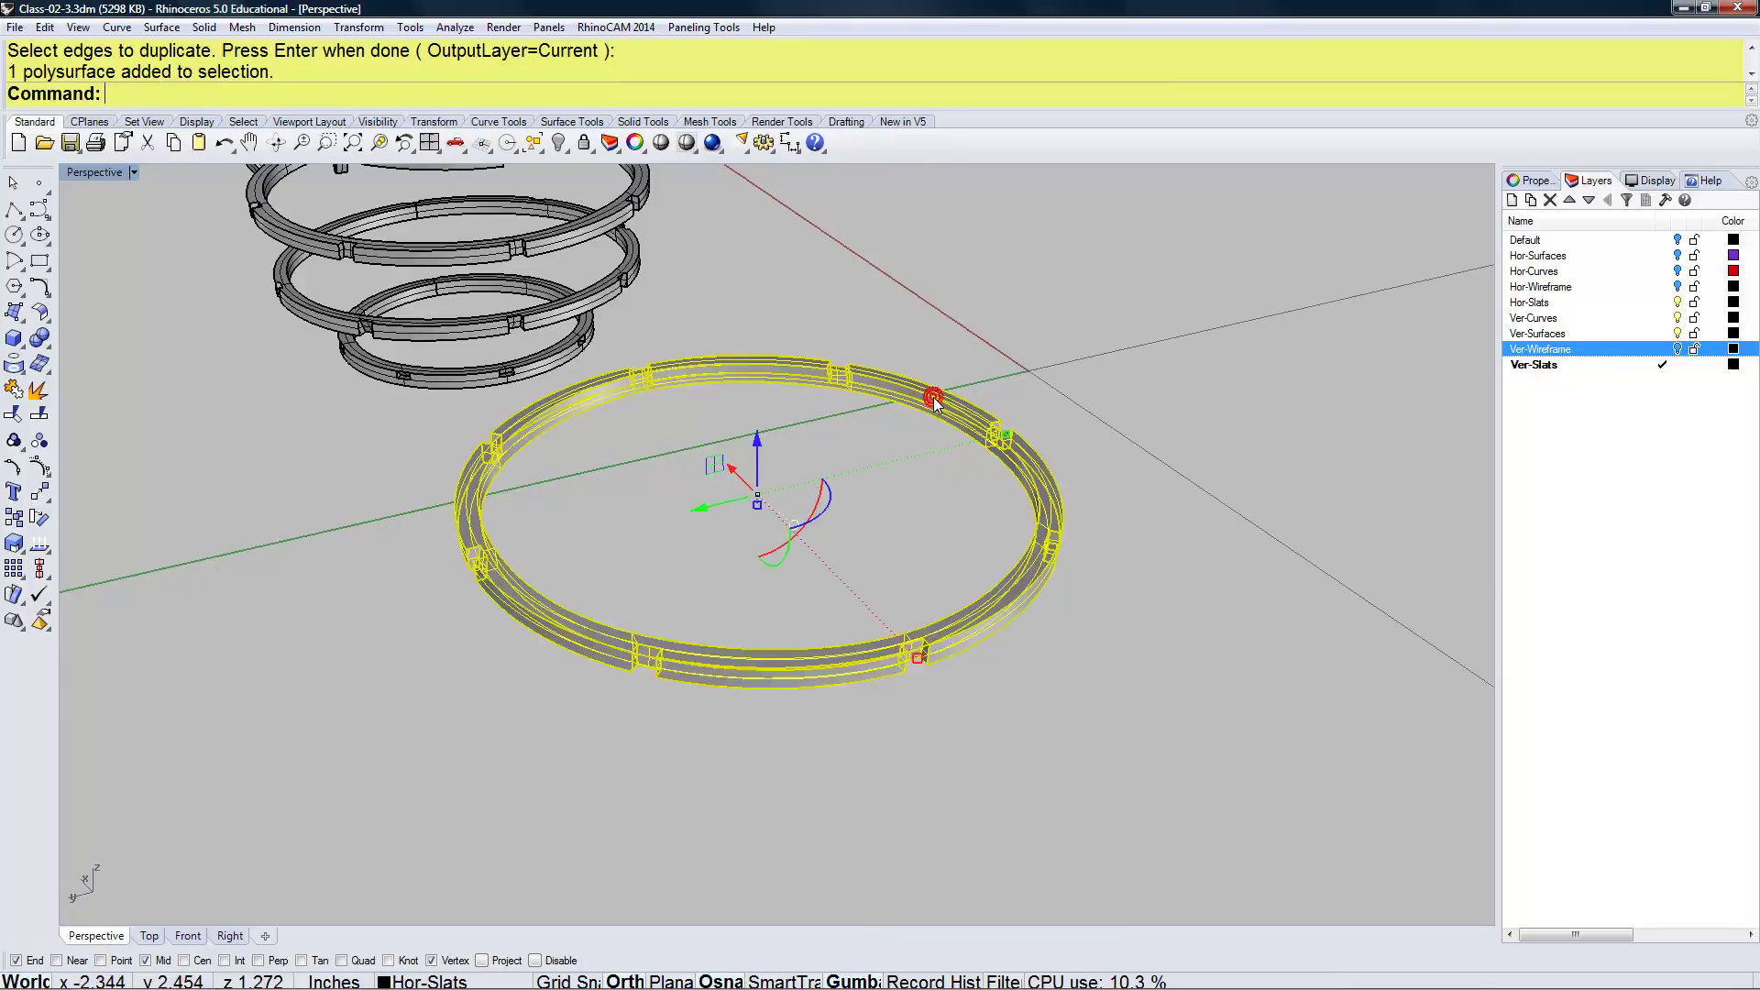
{"action": "key", "text": "Delete"}
{"action": "right_click_drag", "start_coordinate": [900, 428], "coordinate": [656, 459]}
{"action": "scroll", "coordinate": [657, 458], "scroll_direction": "down", "scroll_amount": 5}
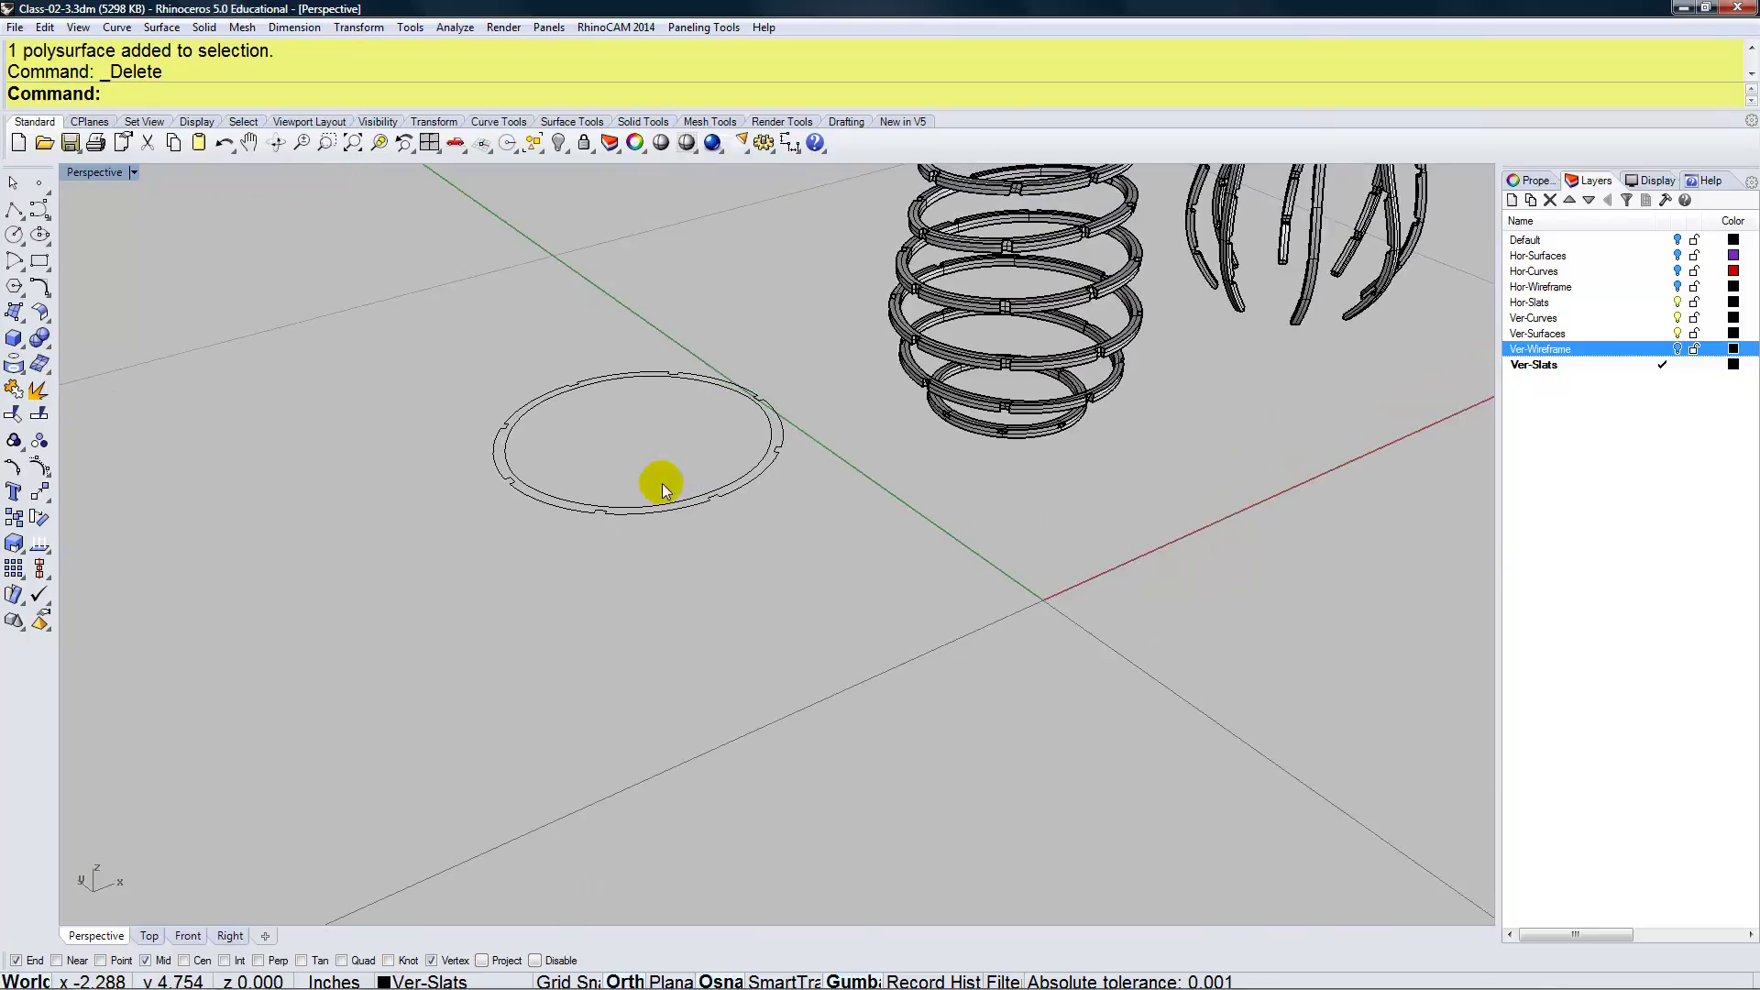
Join all the duplicated edge curves into closed inner and outer outlines and check each by selecting it
{"action": "right_click_drag", "start_coordinate": [678, 520], "coordinate": [631, 530]}
{"action": "left_click", "coordinate": [630, 517]}
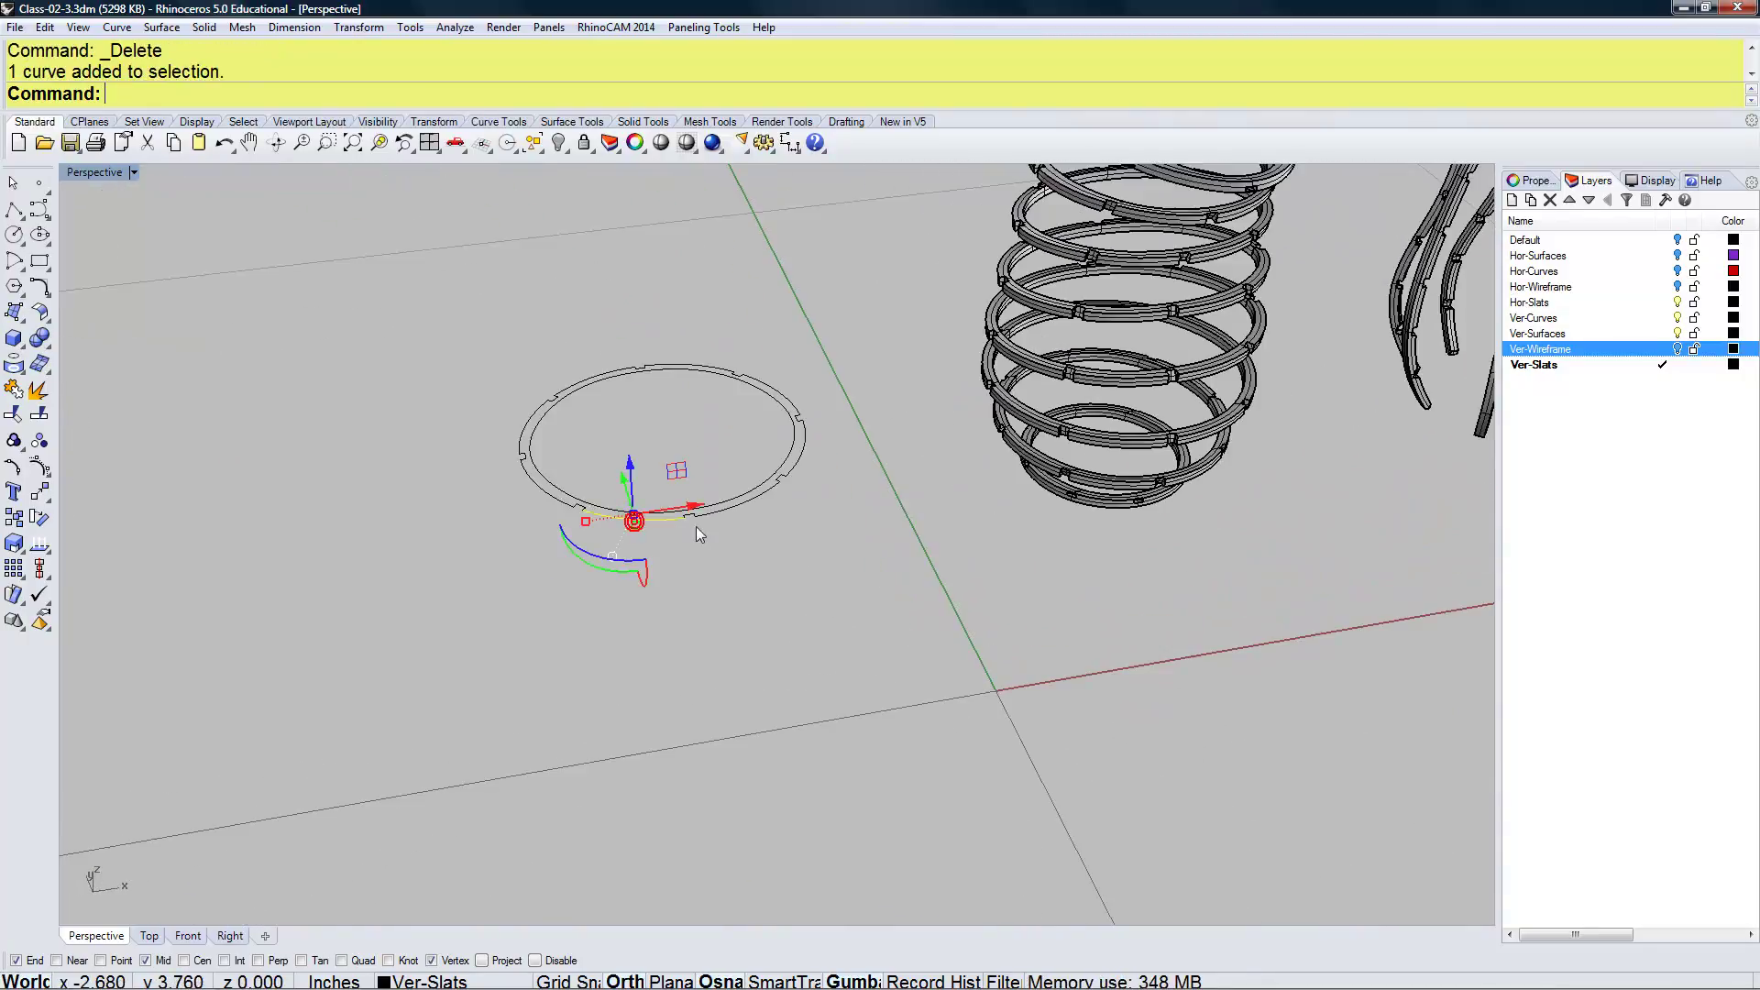
{"action": "left_click", "coordinate": [699, 508]}
{"action": "left_click", "coordinate": [685, 563]}
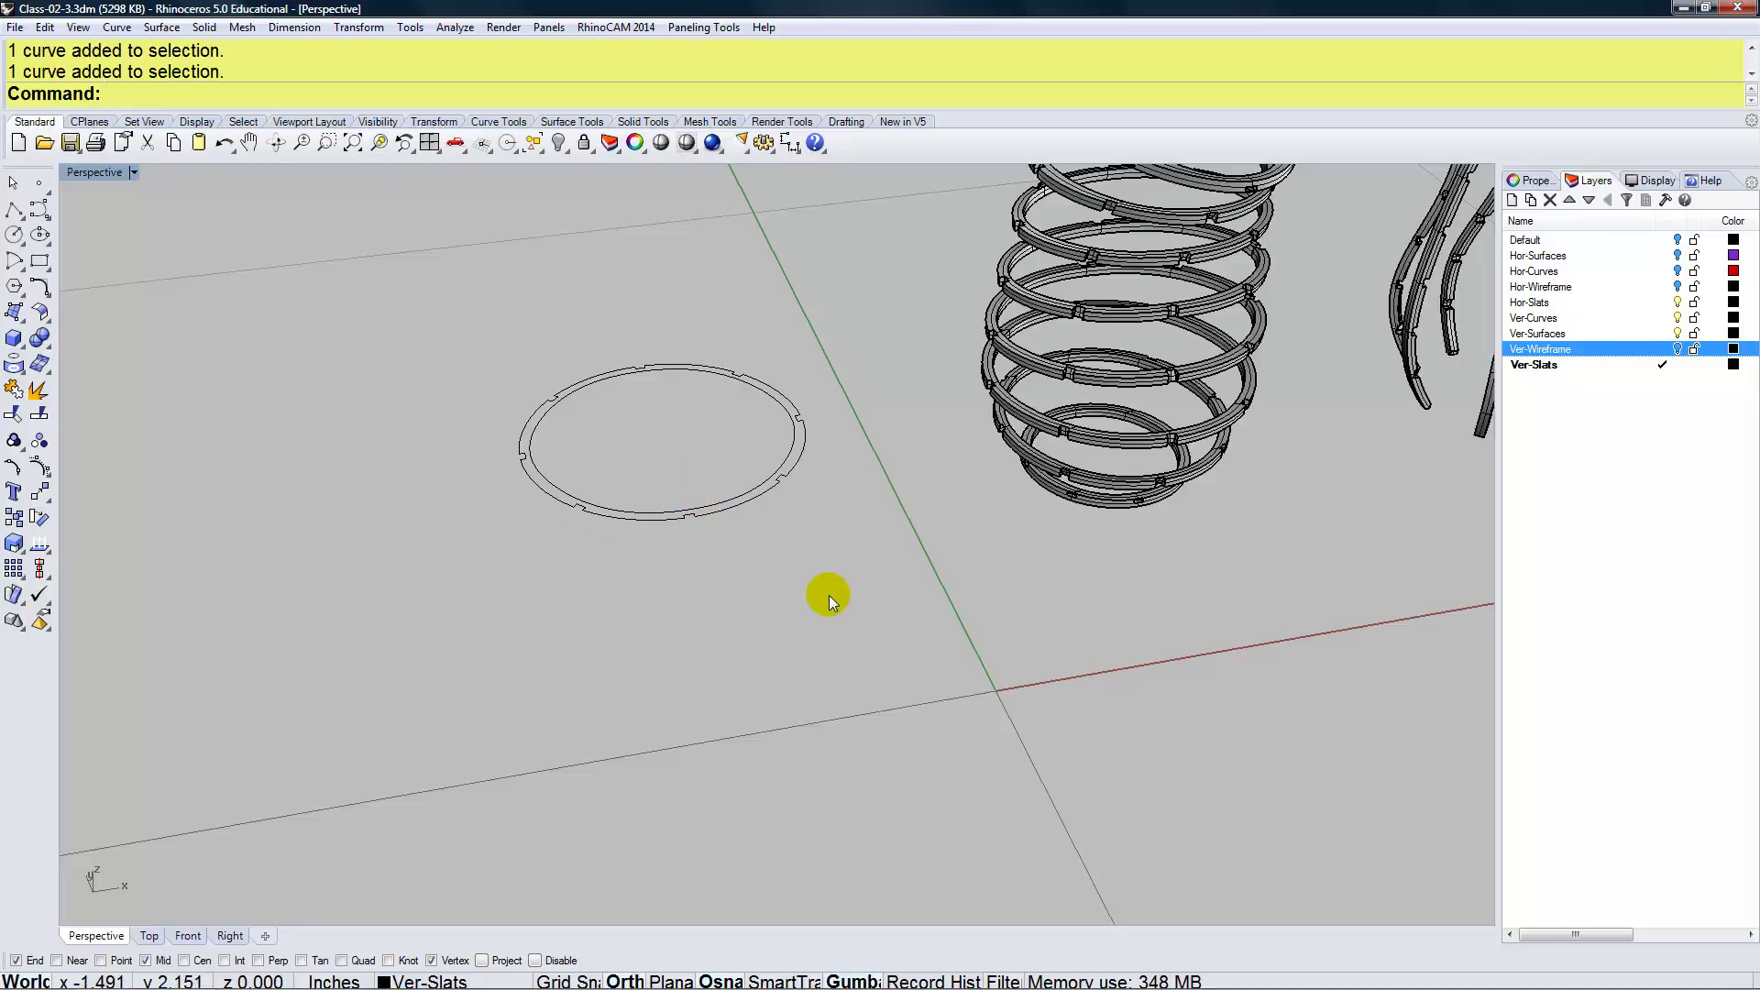
{"action": "left_click_drag", "start_coordinate": [449, 295], "coordinate": [450, 296]}
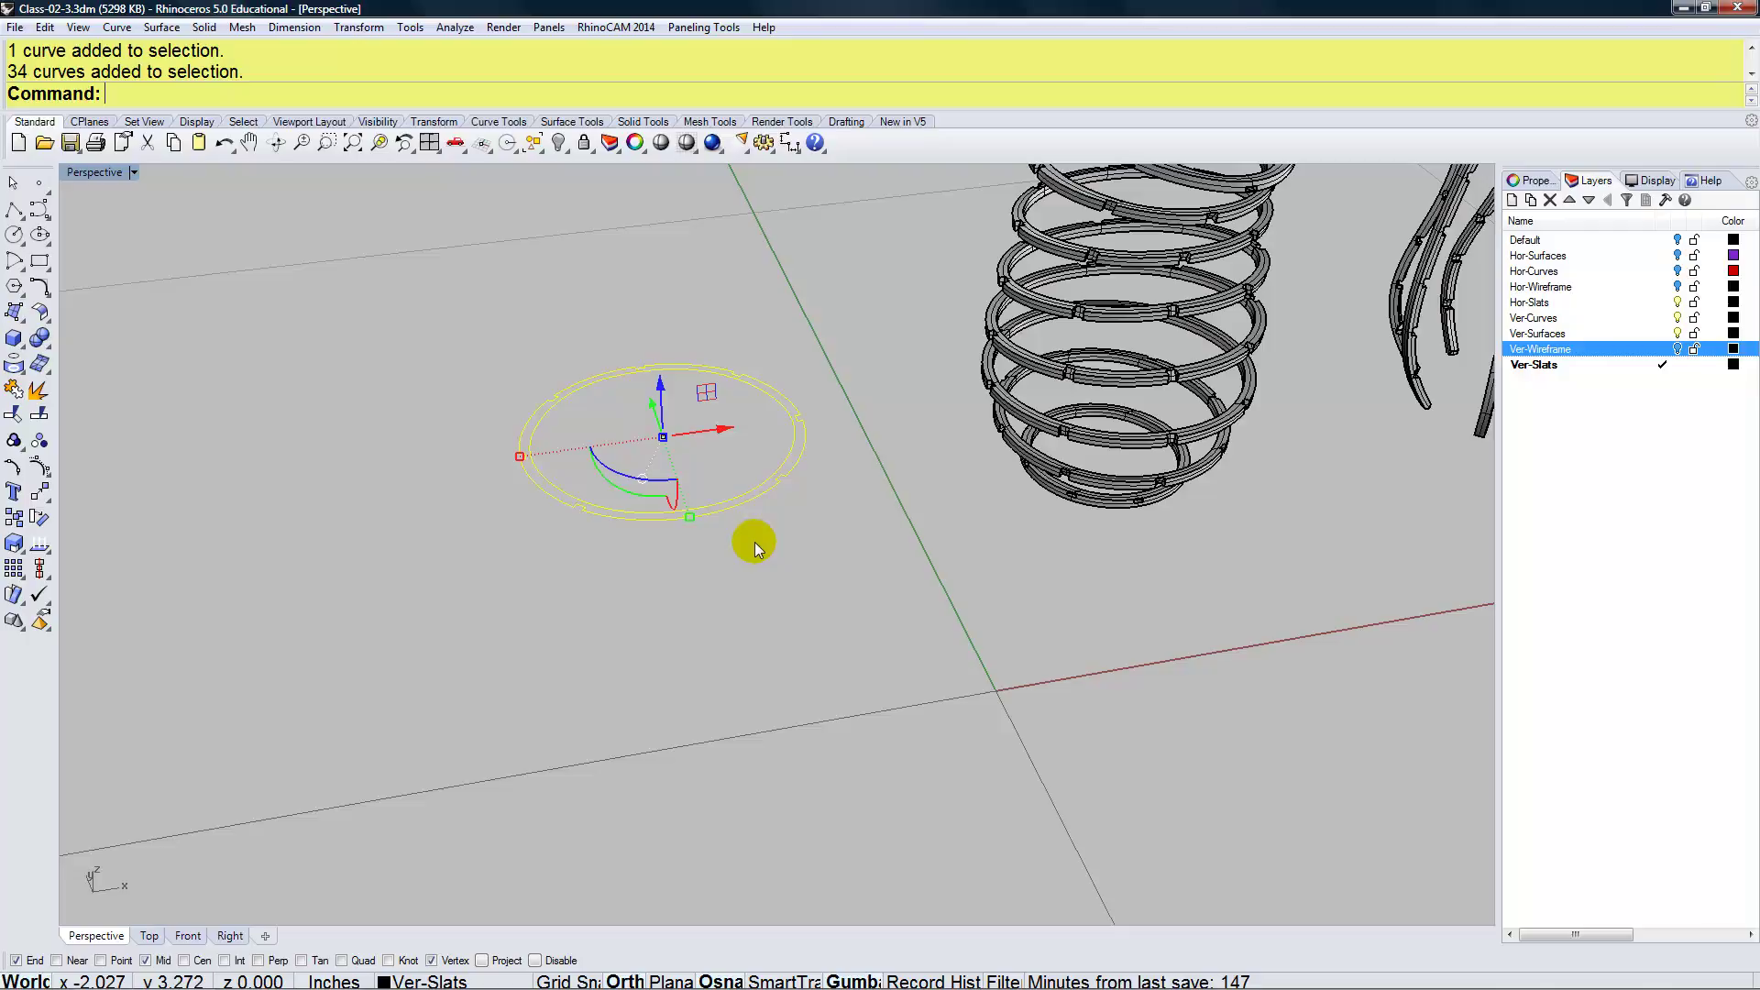
{"action": "type", "text": "Join"}
{"action": "key", "text": "Return"}
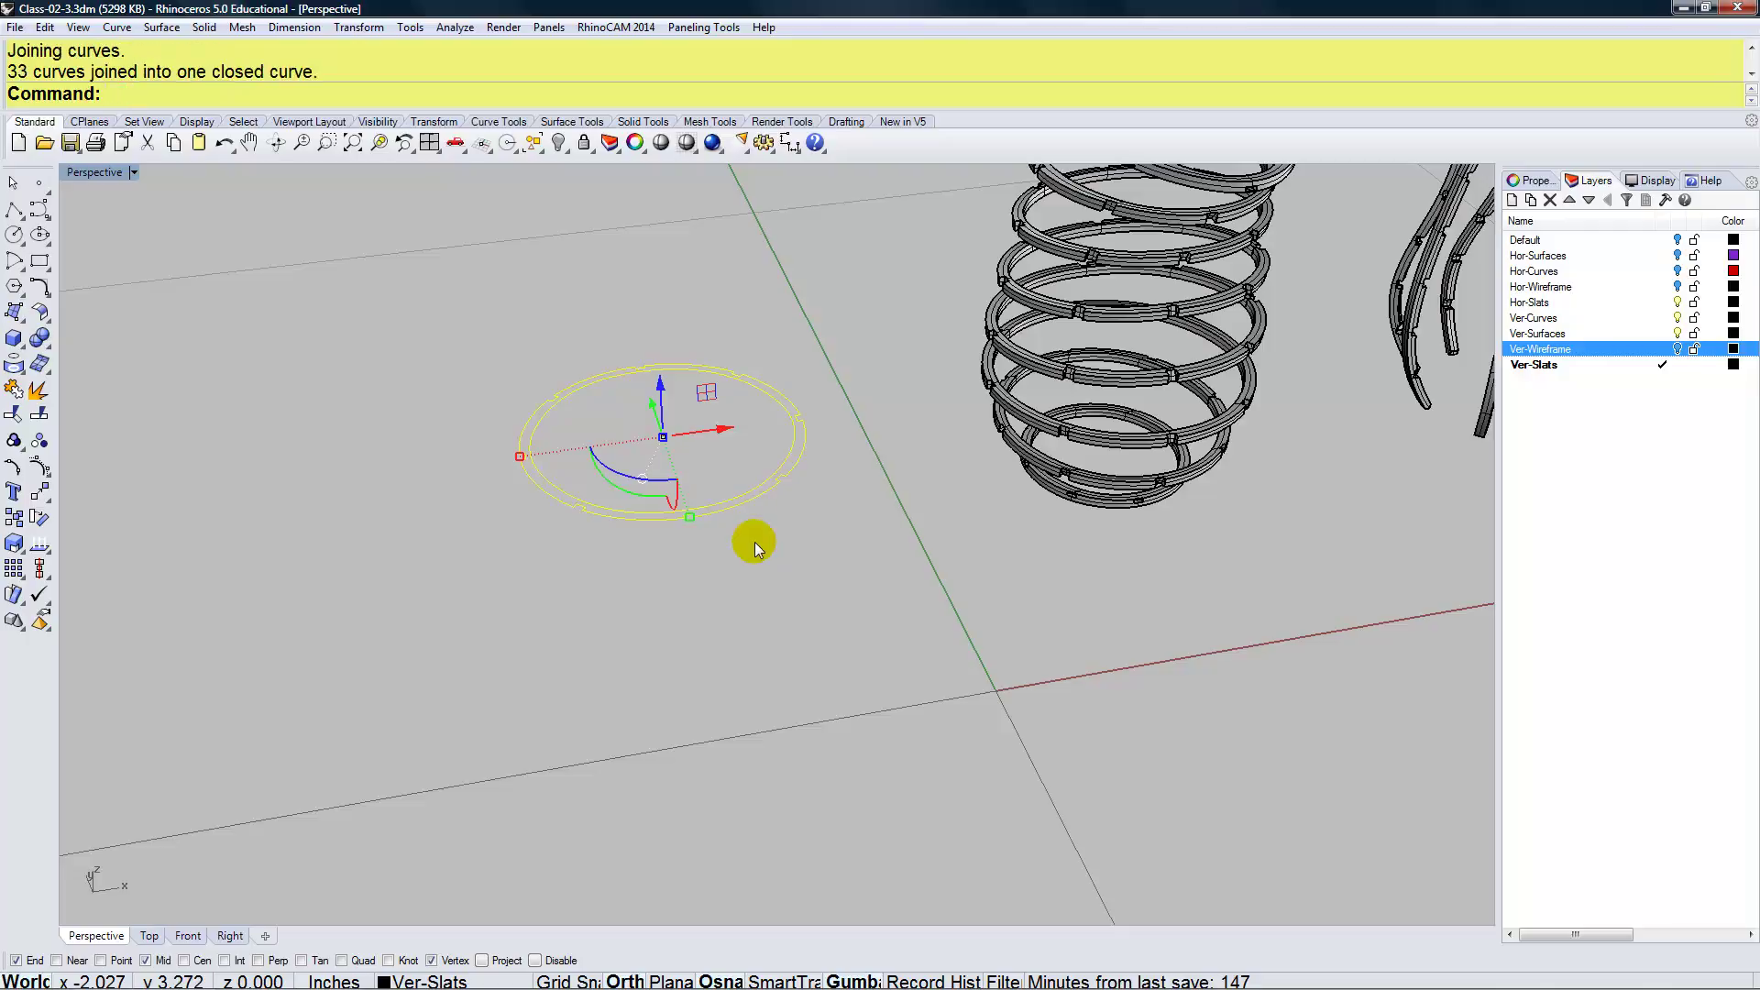
{"action": "left_click", "coordinate": [751, 548]}
{"action": "left_click", "coordinate": [743, 507]}
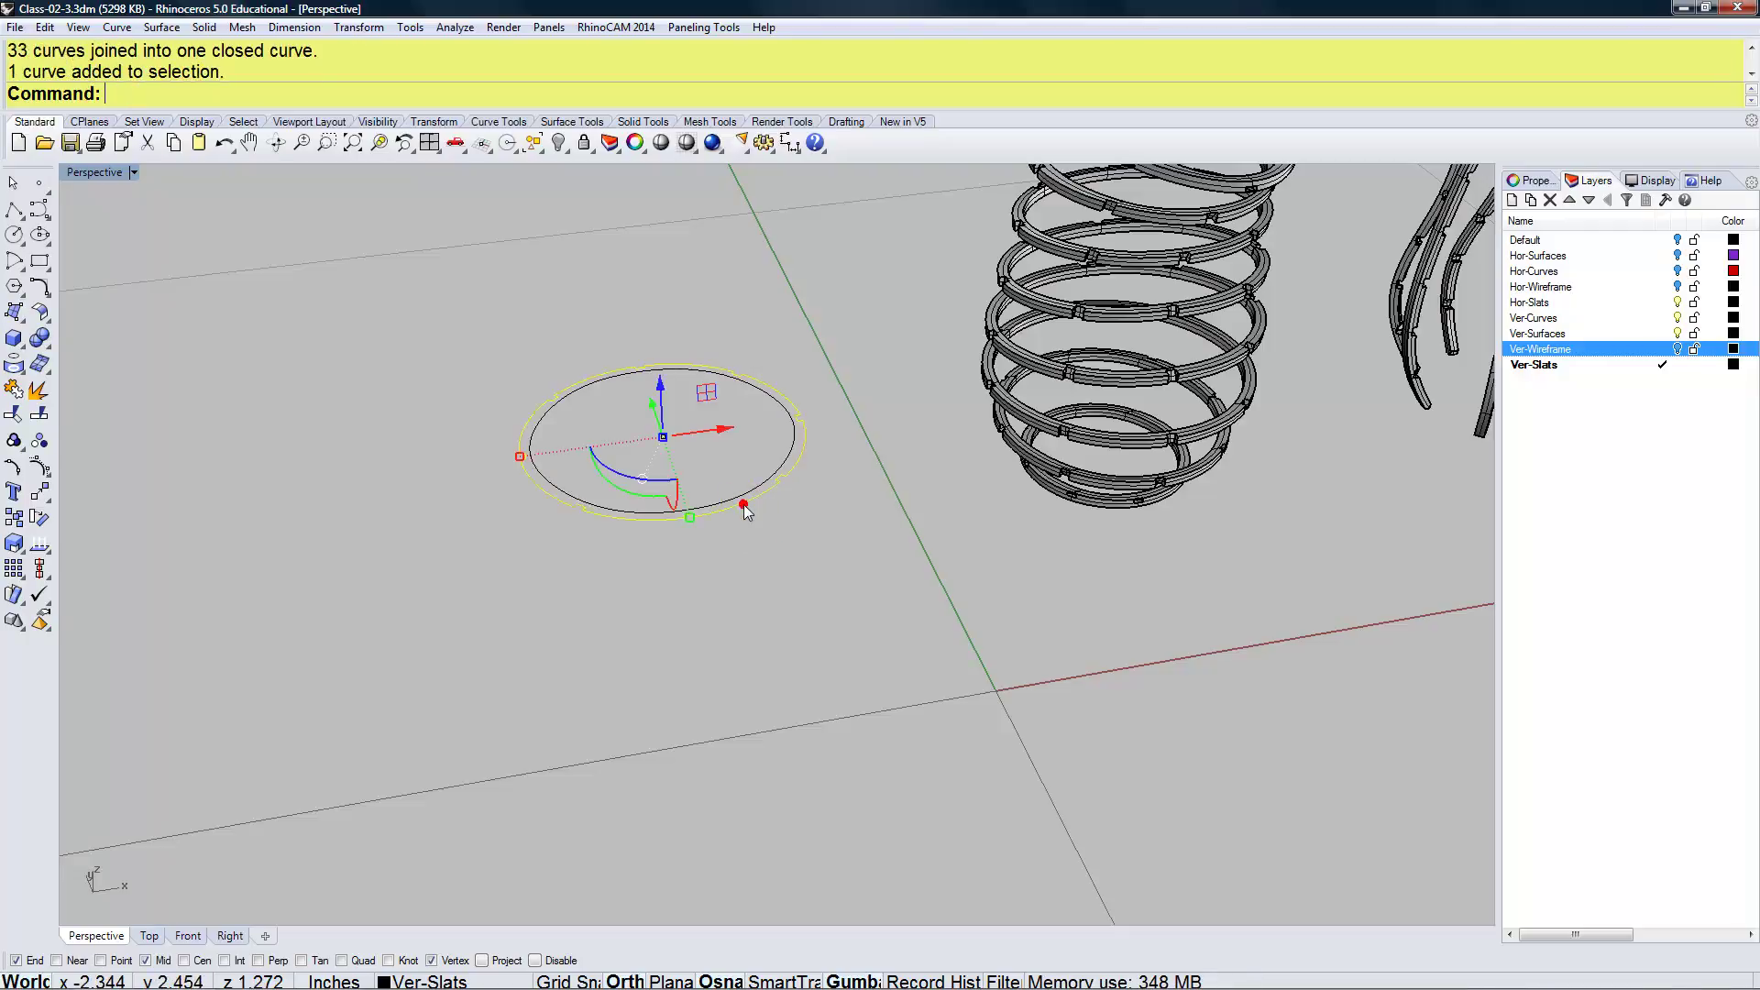
{"action": "left_click", "coordinate": [741, 506]}
{"action": "left_click", "coordinate": [730, 542]}
Project both closed slat outlines onto the construction plane with ProjectToCPlane, deleting the input curves
{"action": "right_click_drag", "start_coordinate": [742, 561], "coordinate": [761, 528]}
{"action": "left_click_drag", "start_coordinate": [805, 525], "coordinate": [720, 450]}
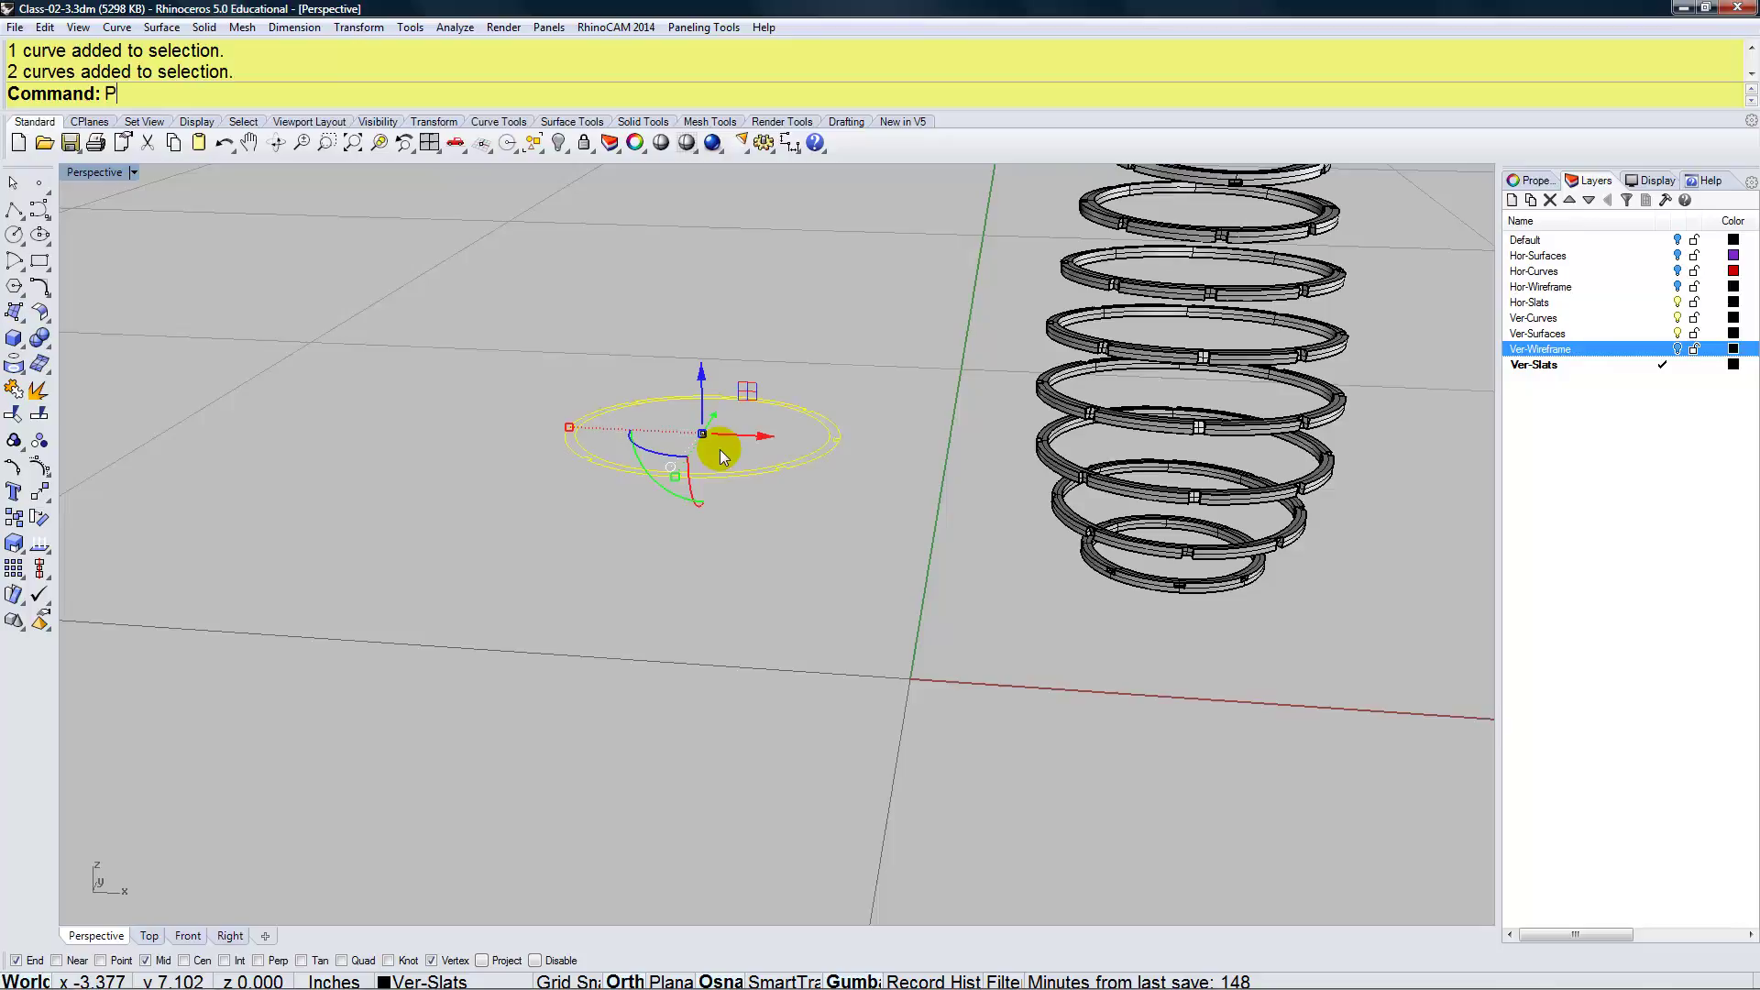
{"action": "type", "text": "rojectToCPlane"}
{"action": "key", "text": "Return"}
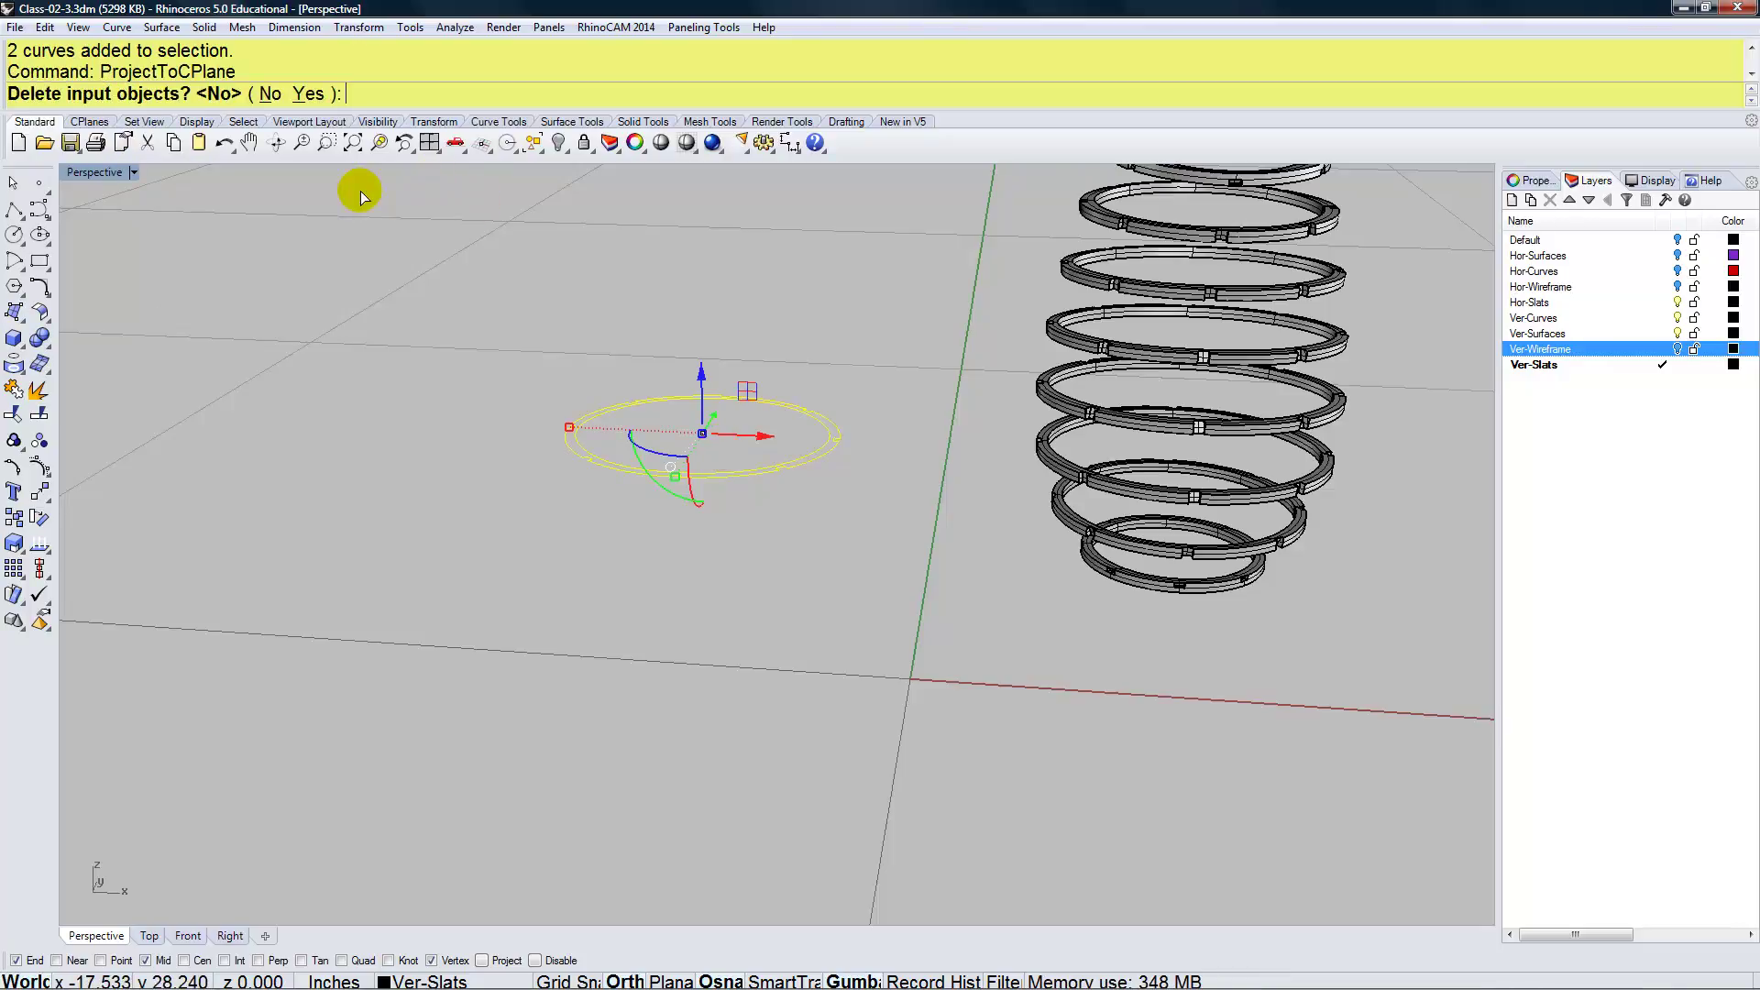
{"action": "left_click", "coordinate": [310, 99]}
{"action": "right_click_drag", "start_coordinate": [444, 376], "coordinate": [483, 474]}
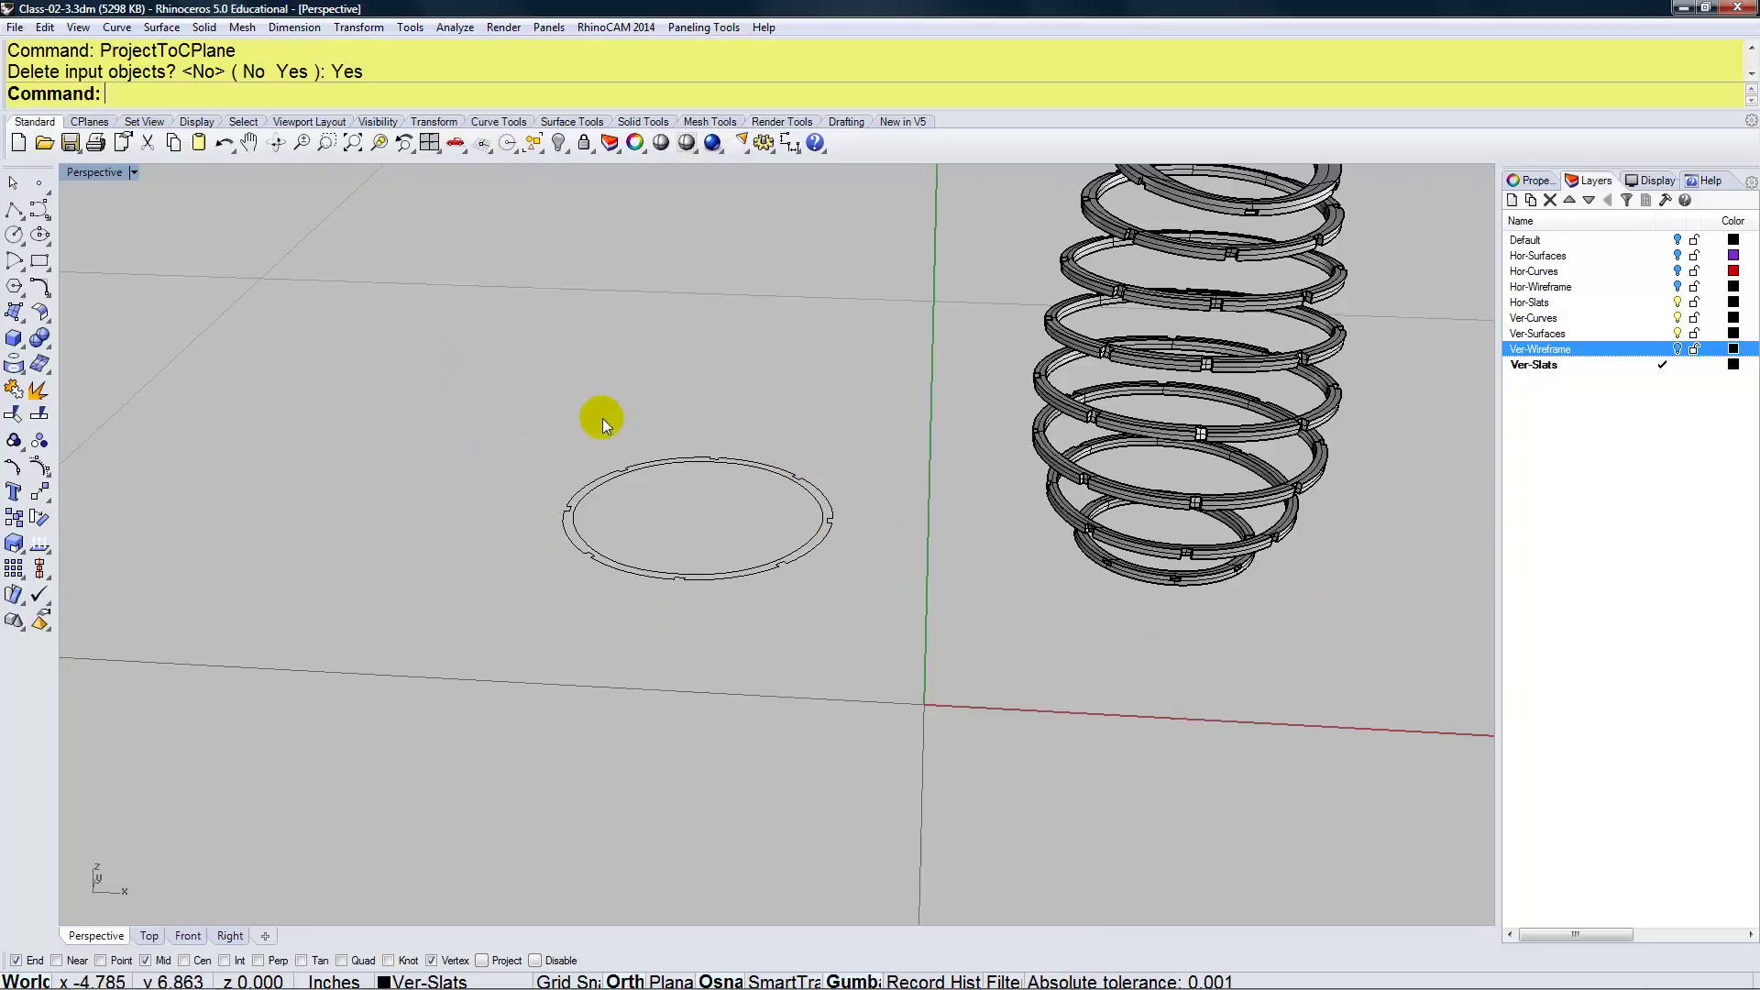
{"action": "scroll", "coordinate": [609, 513], "scroll_direction": "down", "scroll_amount": 1}
{"action": "scroll", "coordinate": [607, 530], "scroll_direction": "up", "scroll_amount": 3}
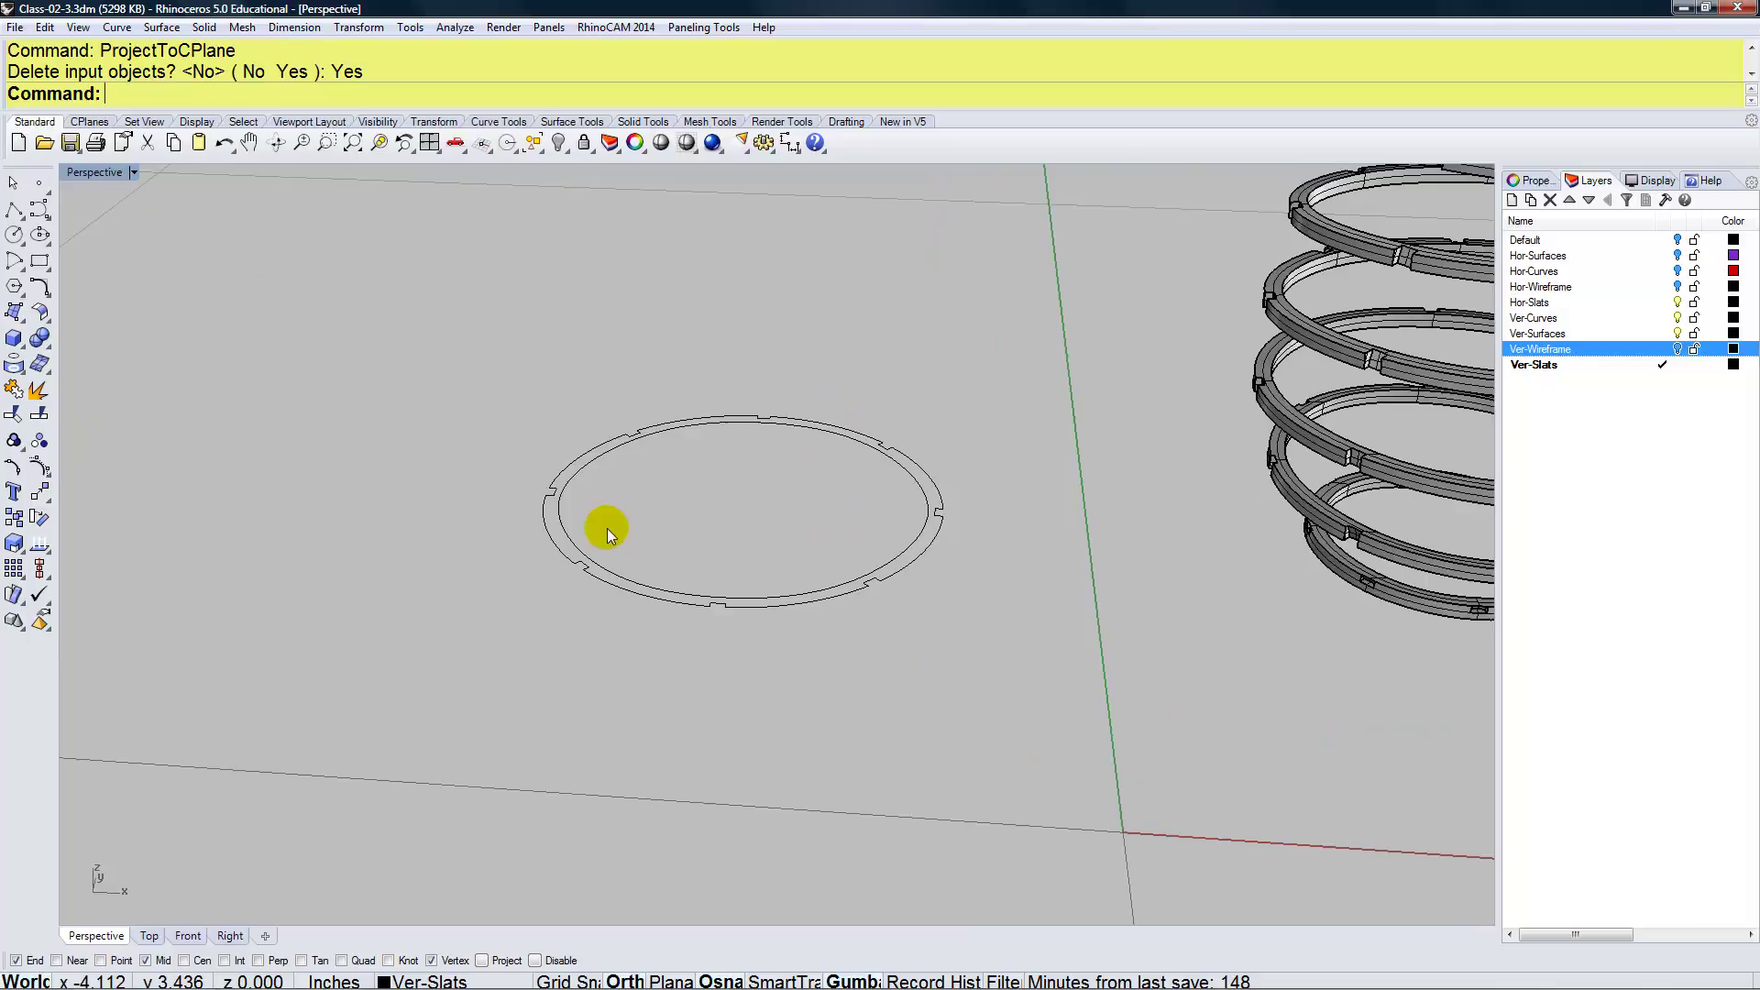
{"action": "scroll", "coordinate": [607, 528], "scroll_direction": "down", "scroll_amount": 2}
{"action": "scroll", "coordinate": [625, 520], "scroll_direction": "down", "scroll_amount": 2}
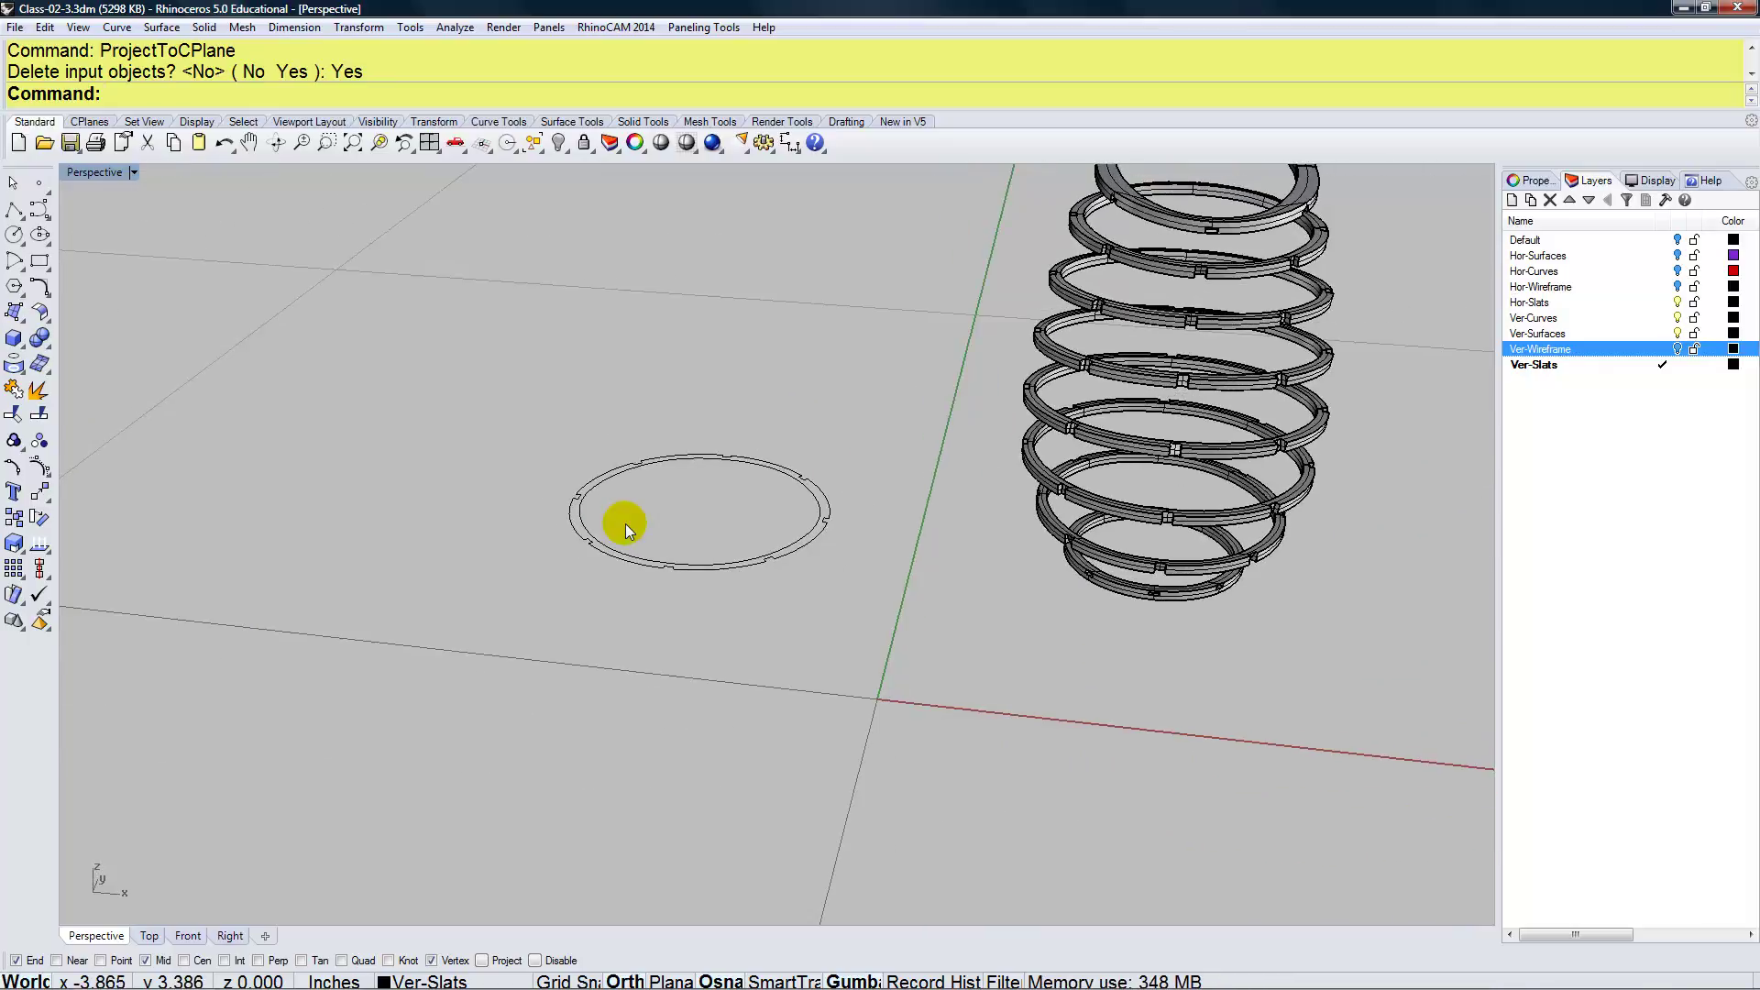
{"action": "scroll", "coordinate": [608, 514], "scroll_direction": "down", "scroll_amount": 1}
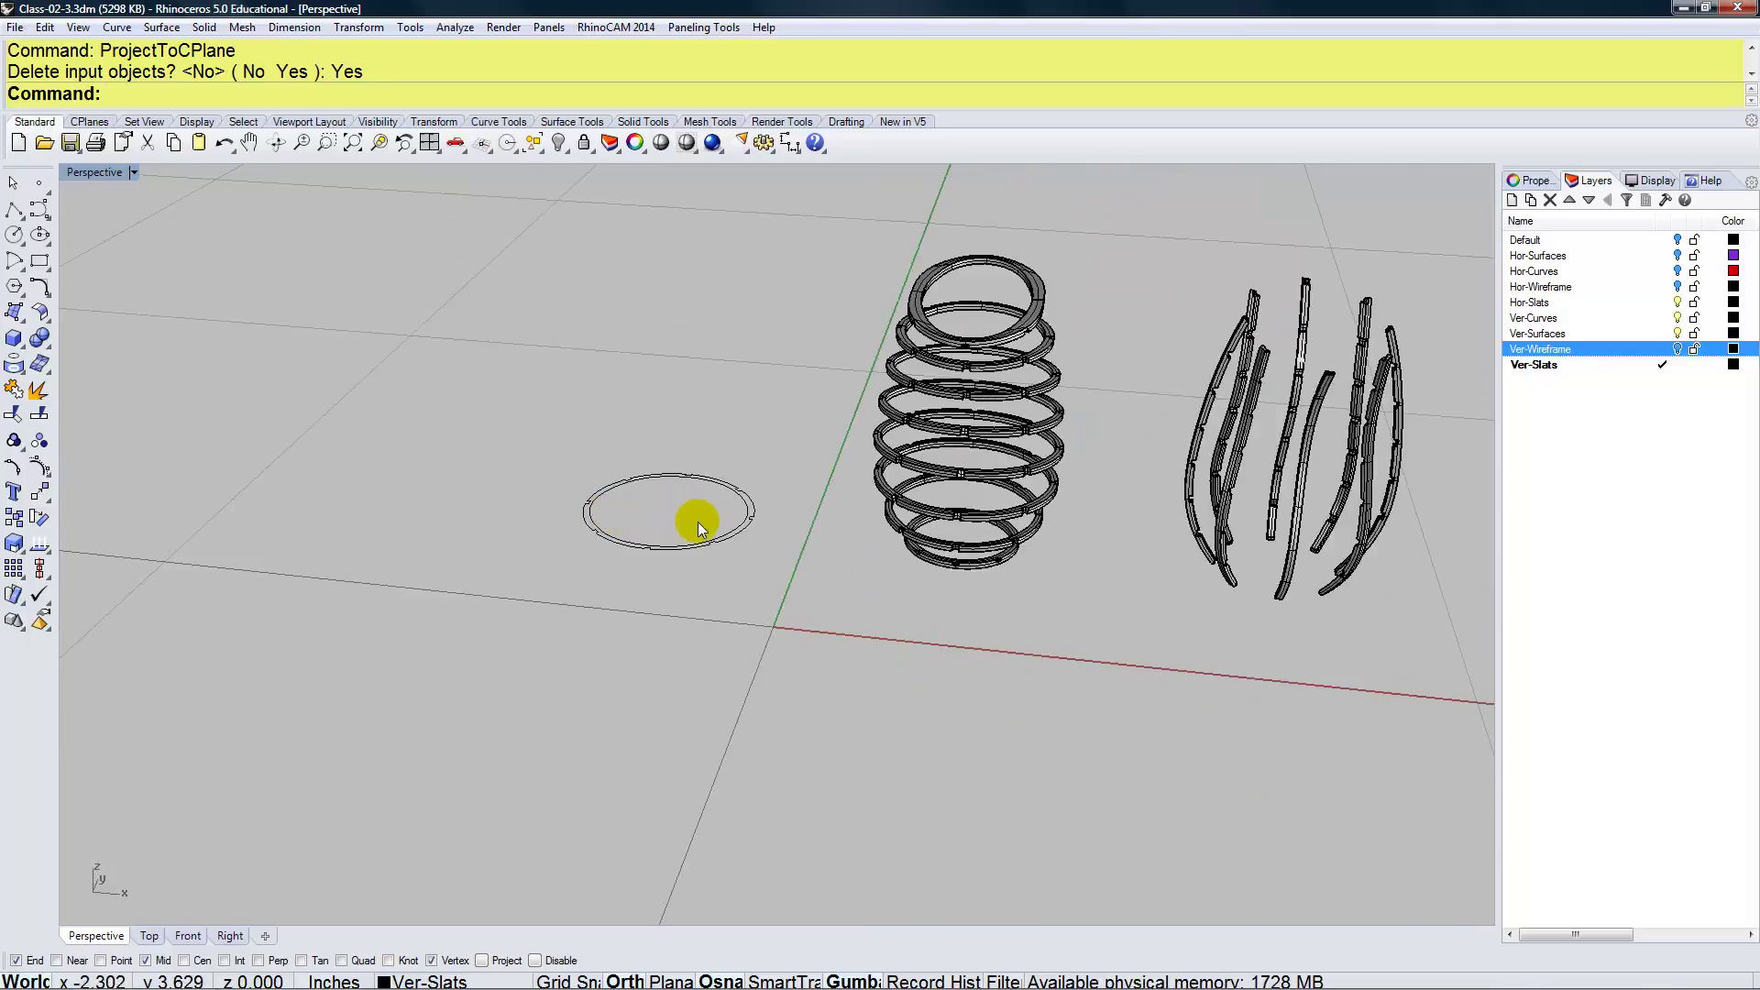
Examine the lower ends and notches of the vertical slats up close
{"action": "right_click_drag", "start_coordinate": [861, 563], "coordinate": [709, 566], "text": "shift"}
{"action": "mouse_move", "coordinate": [838, 596]}
{"action": "right_mouse_down"}
{"action": "mouse_move", "coordinate": [903, 601]}
{"action": "mouse_move", "coordinate": [860, 602]}
{"action": "right_mouse_up"}
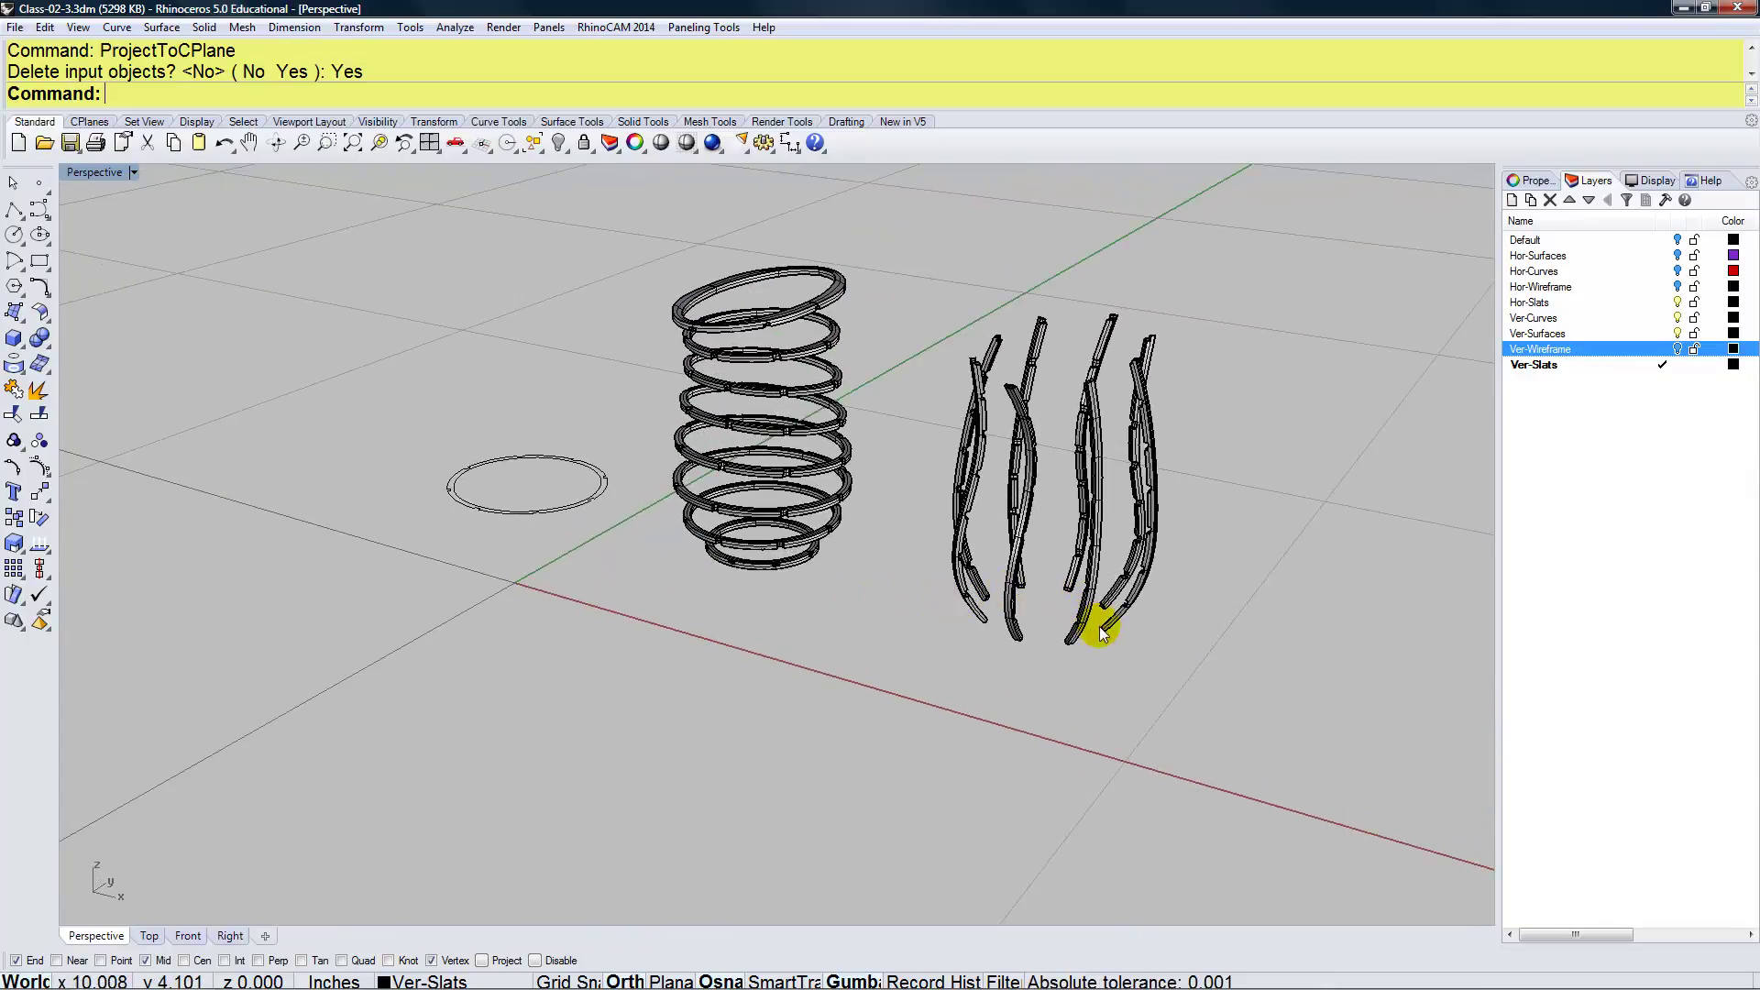
{"action": "scroll", "coordinate": [1099, 629], "scroll_direction": "up", "scroll_amount": 6}
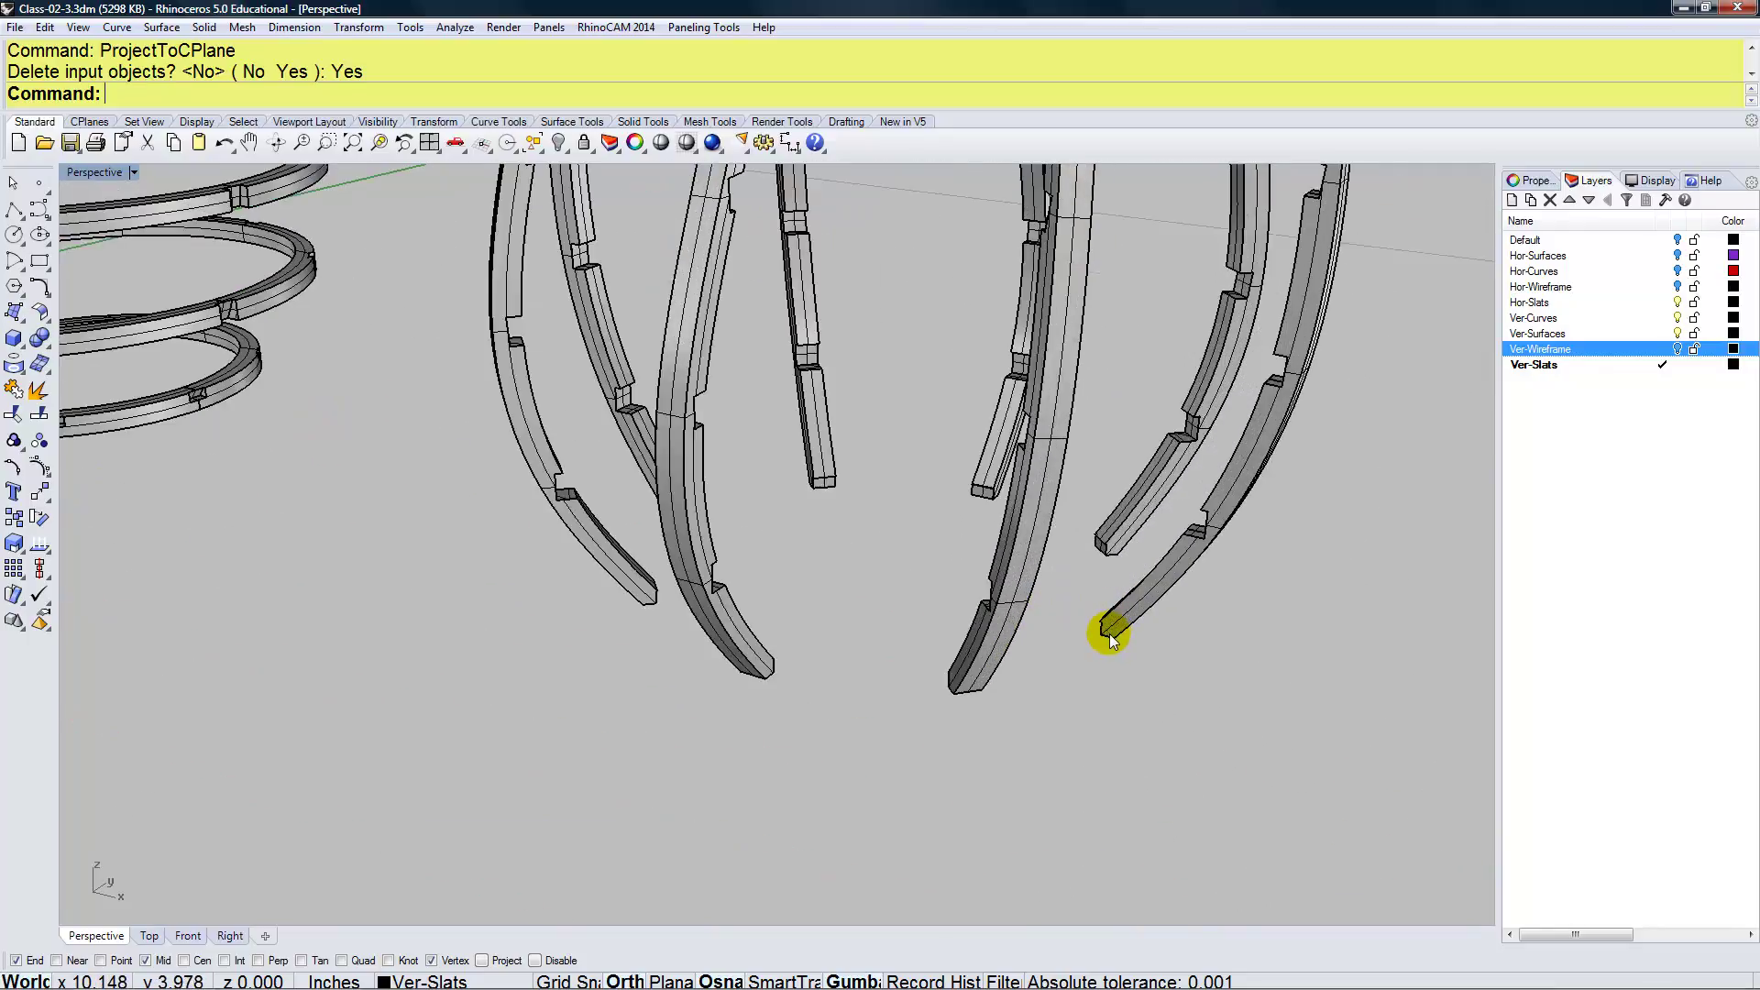
{"action": "scroll", "coordinate": [1112, 645], "scroll_direction": "up", "scroll_amount": 5}
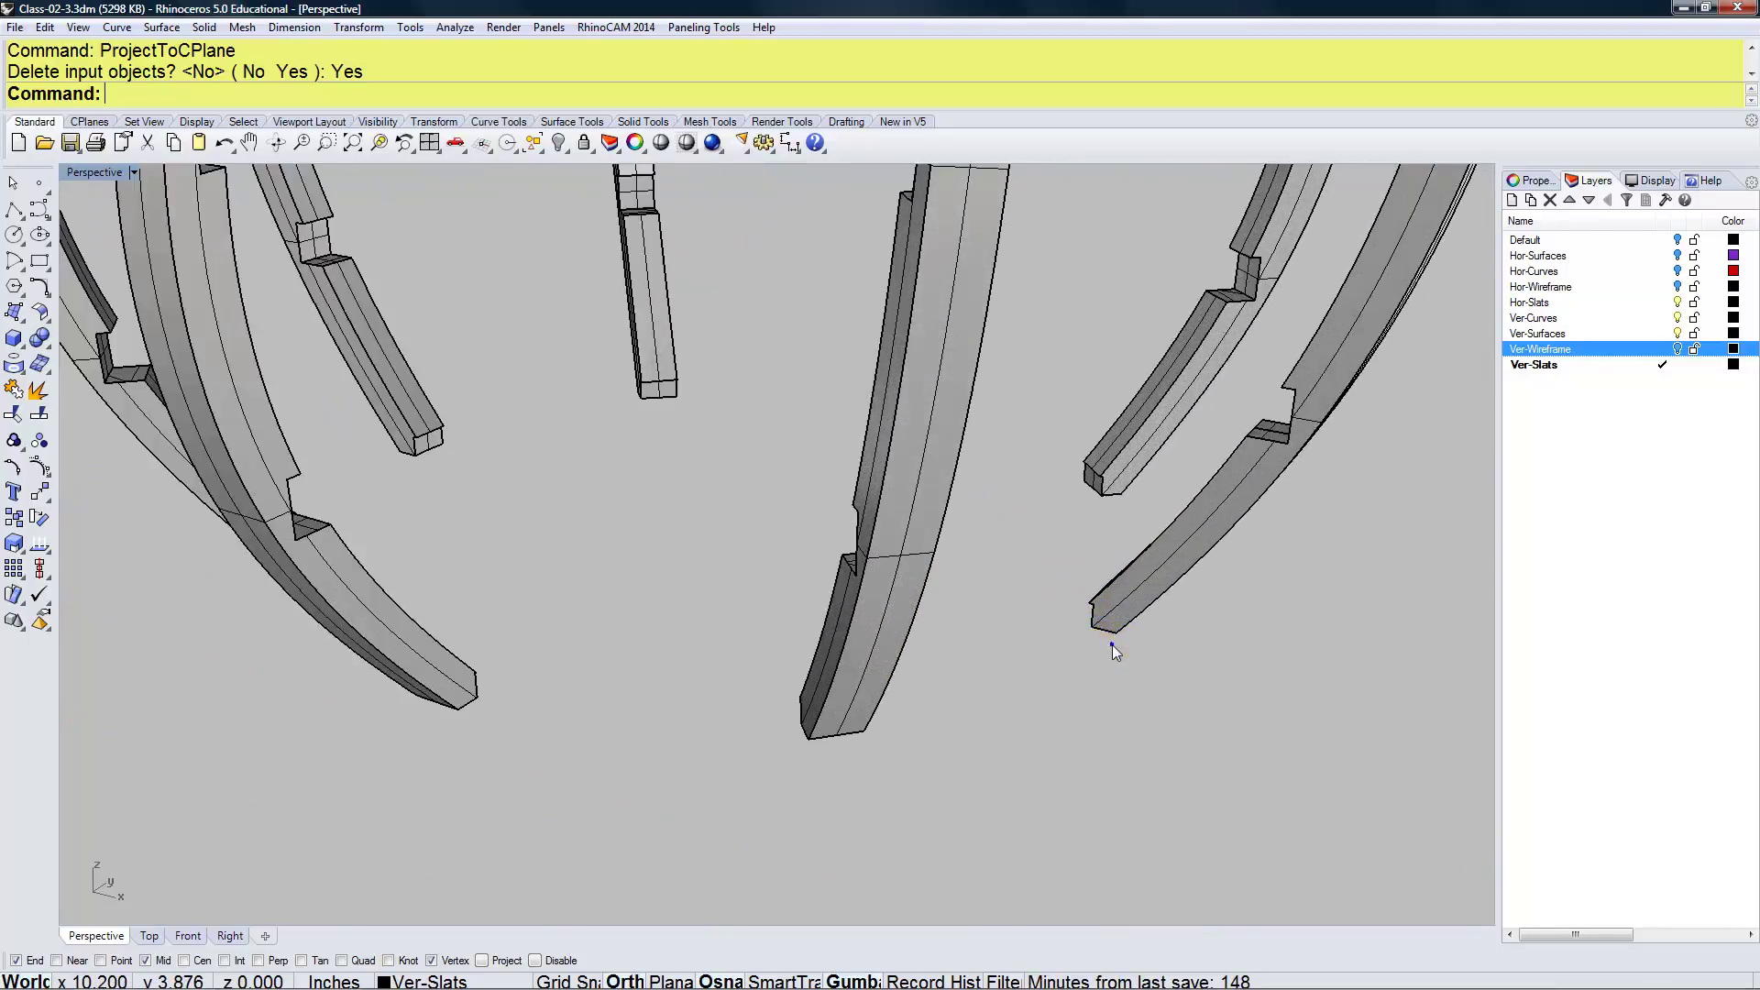
{"action": "right_click_drag", "start_coordinate": [1113, 645], "coordinate": [1059, 632]}
{"action": "left_click", "coordinate": [1150, 650]}
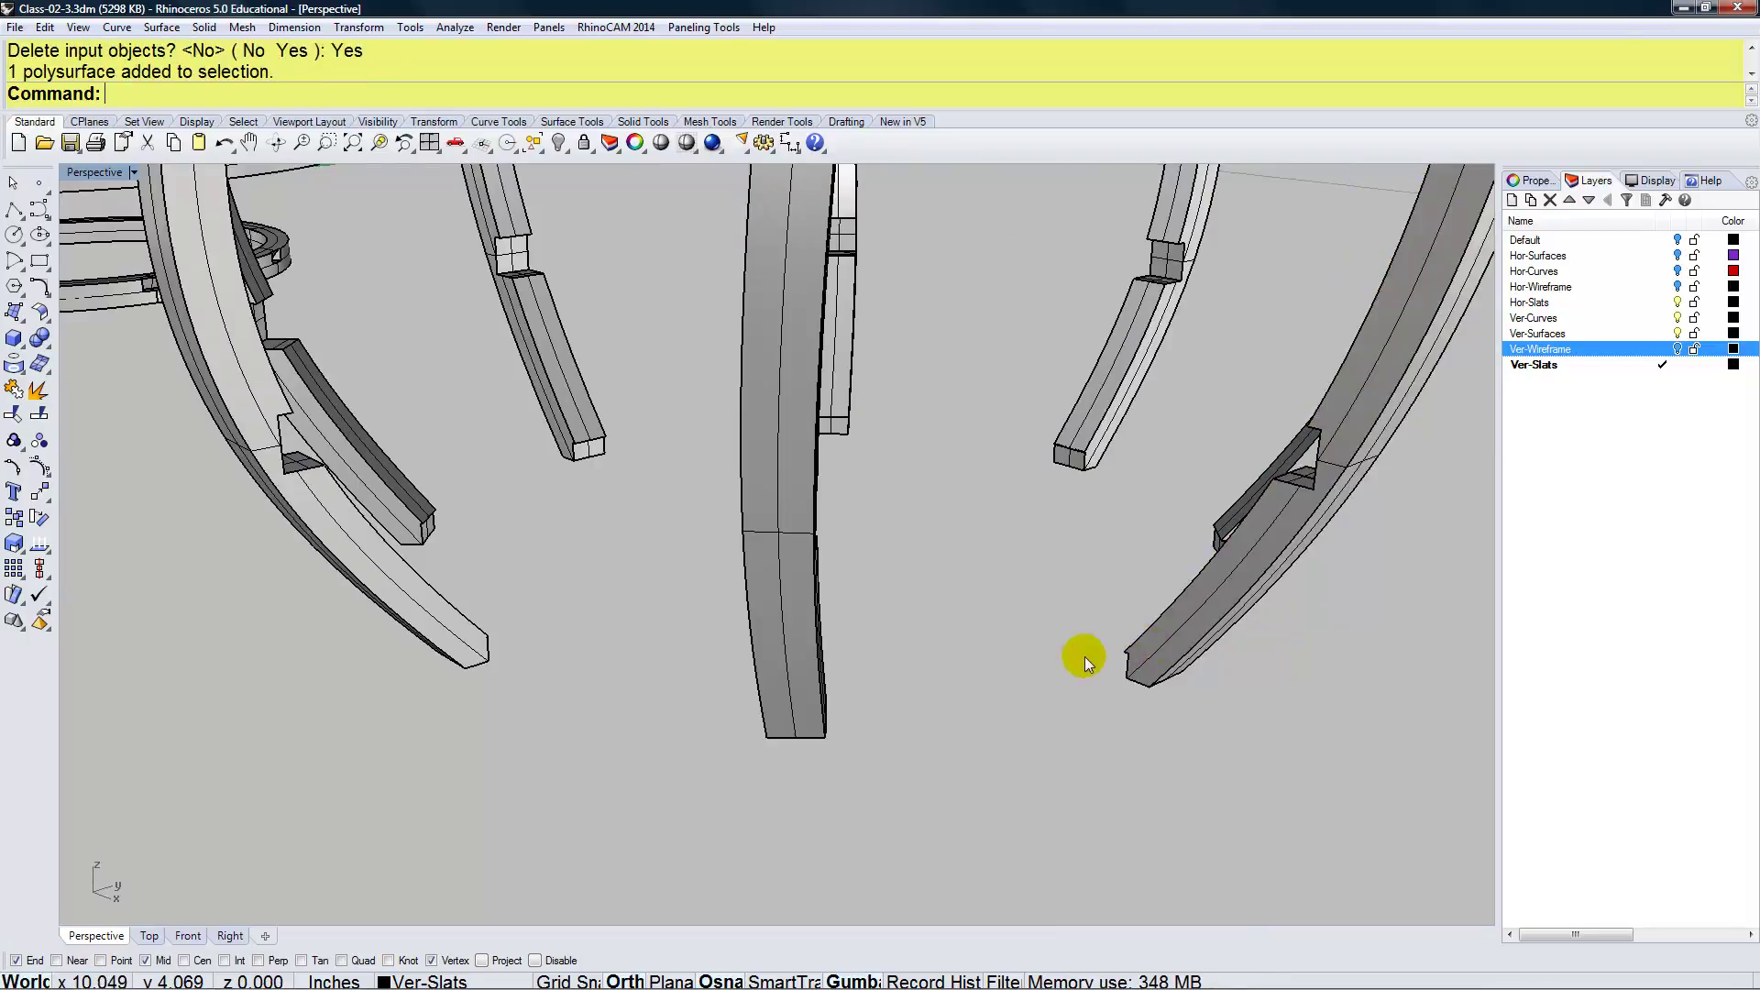
{"action": "scroll", "coordinate": [1047, 652], "scroll_direction": "down", "scroll_amount": 10}
{"action": "scroll", "coordinate": [1040, 715], "scroll_direction": "down", "scroll_amount": 3}
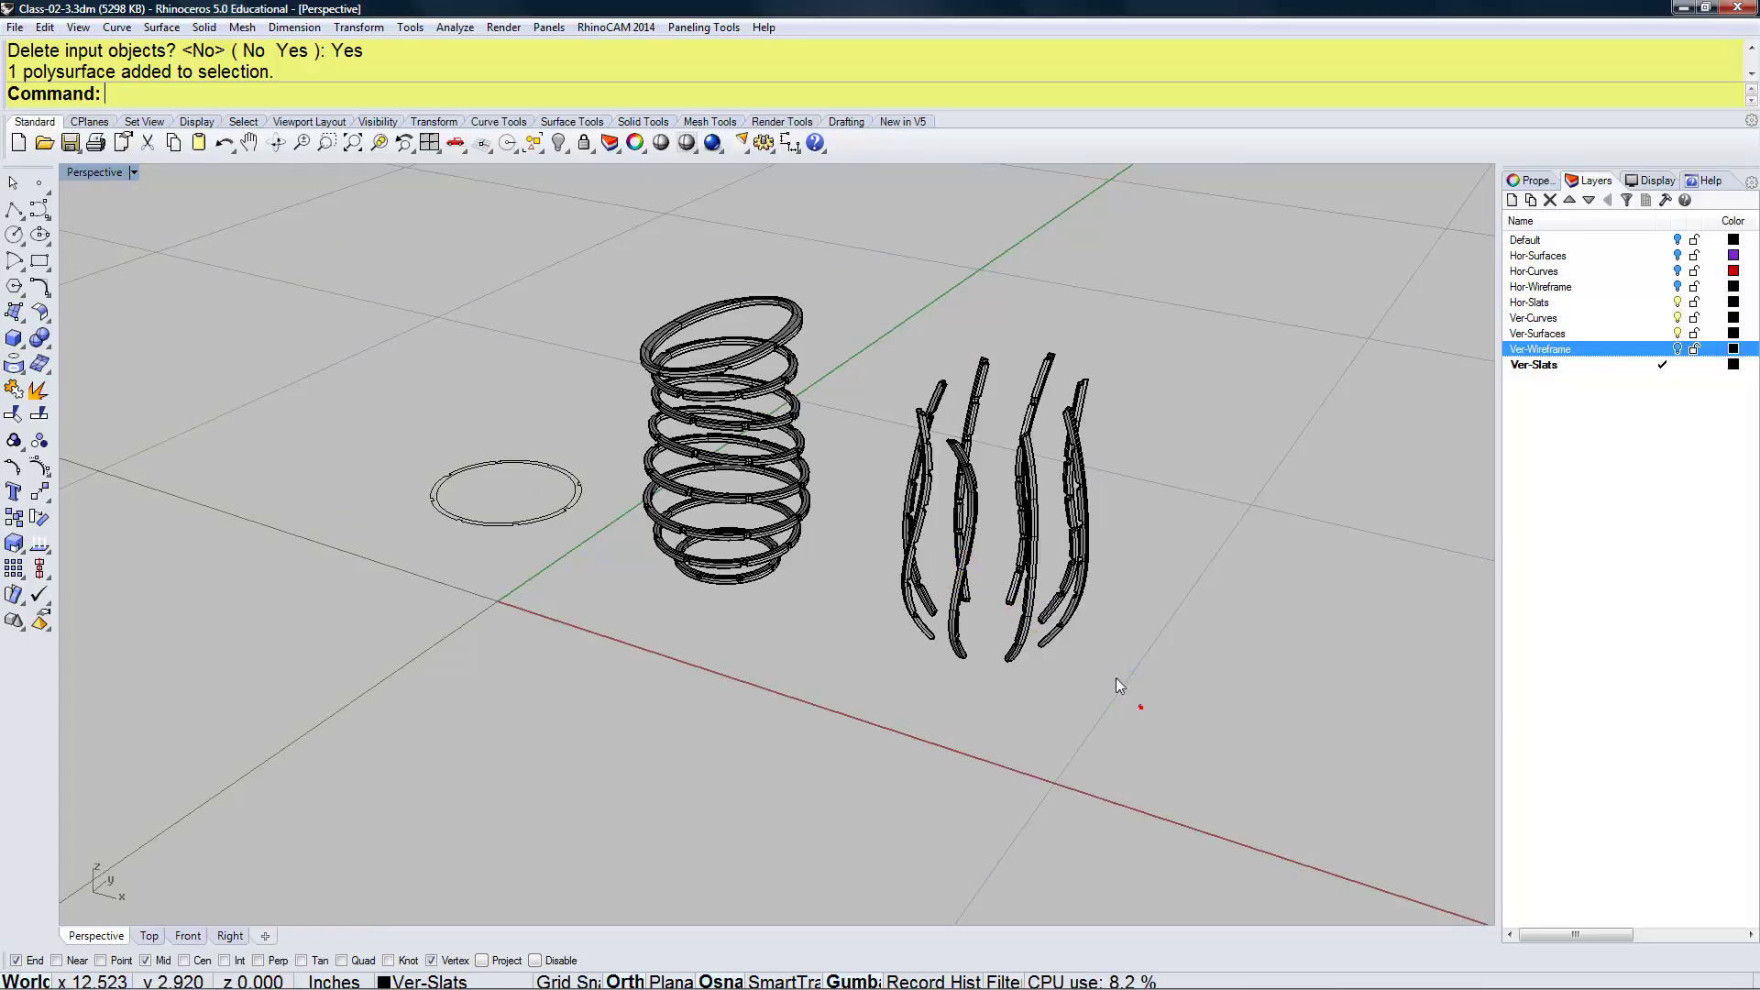
Copy one outer vertical slat 6" along the X direction, clear of the vertical slat group
{"action": "left_click_drag", "start_coordinate": [1059, 625], "coordinate": [1058, 625]}
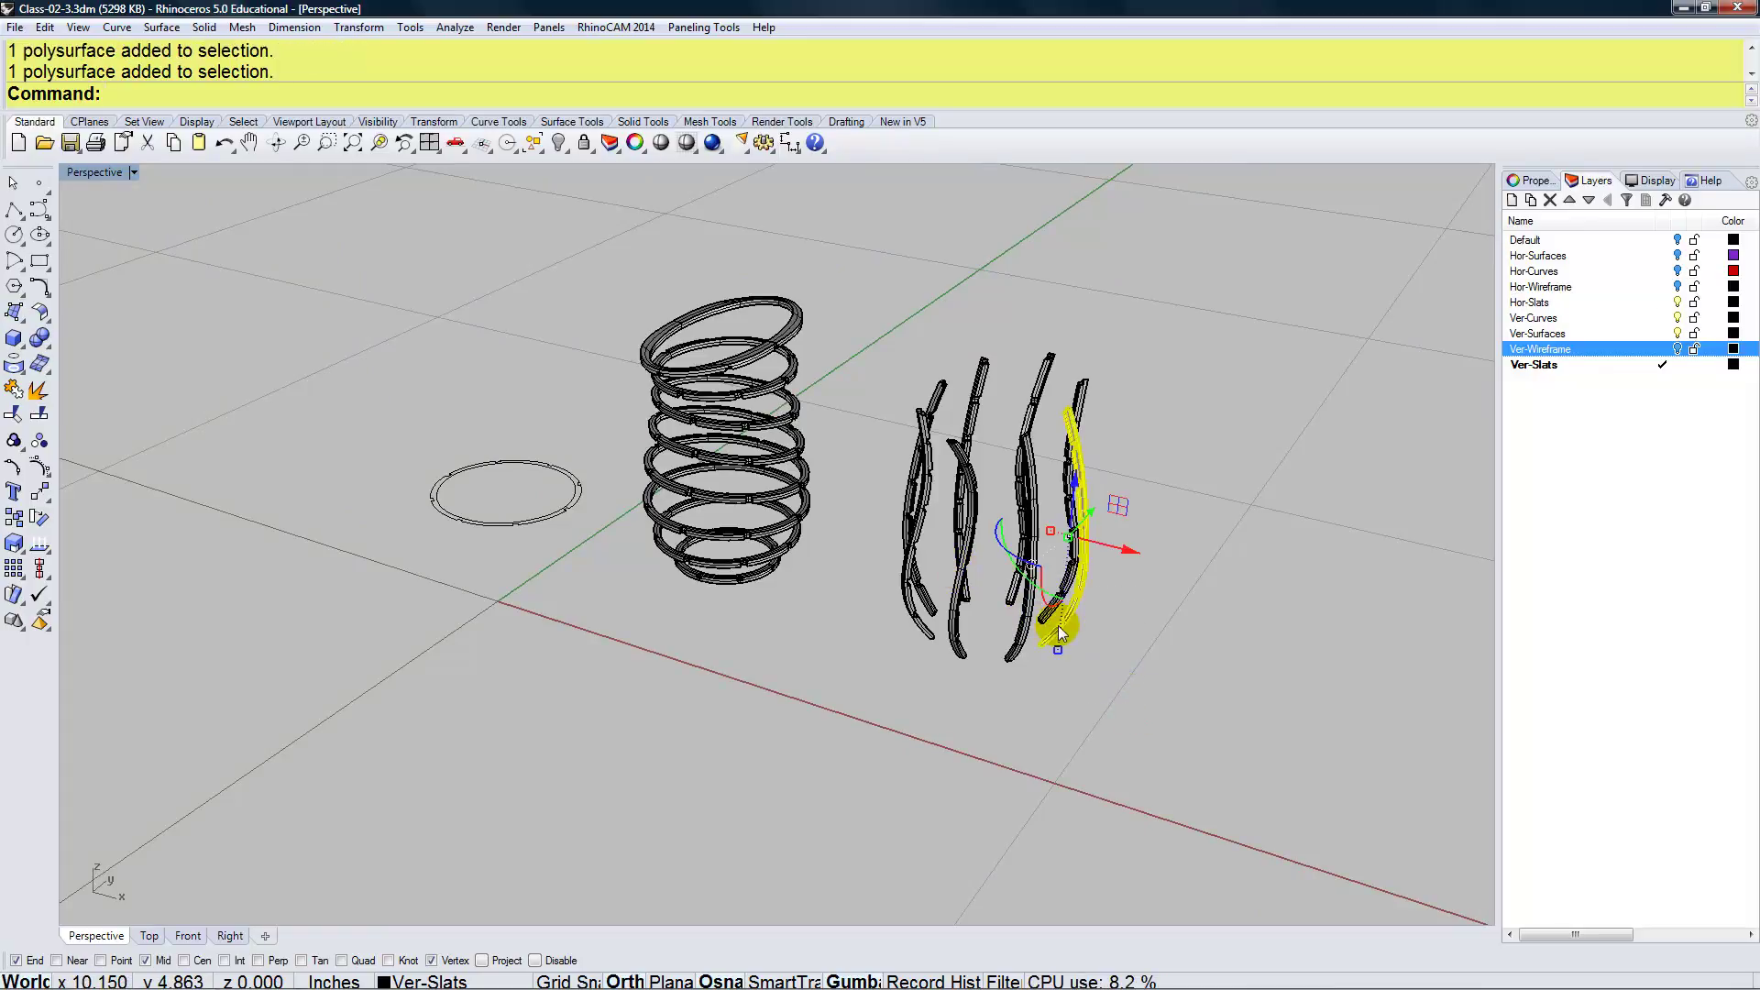
{"action": "key", "text": "Return"}
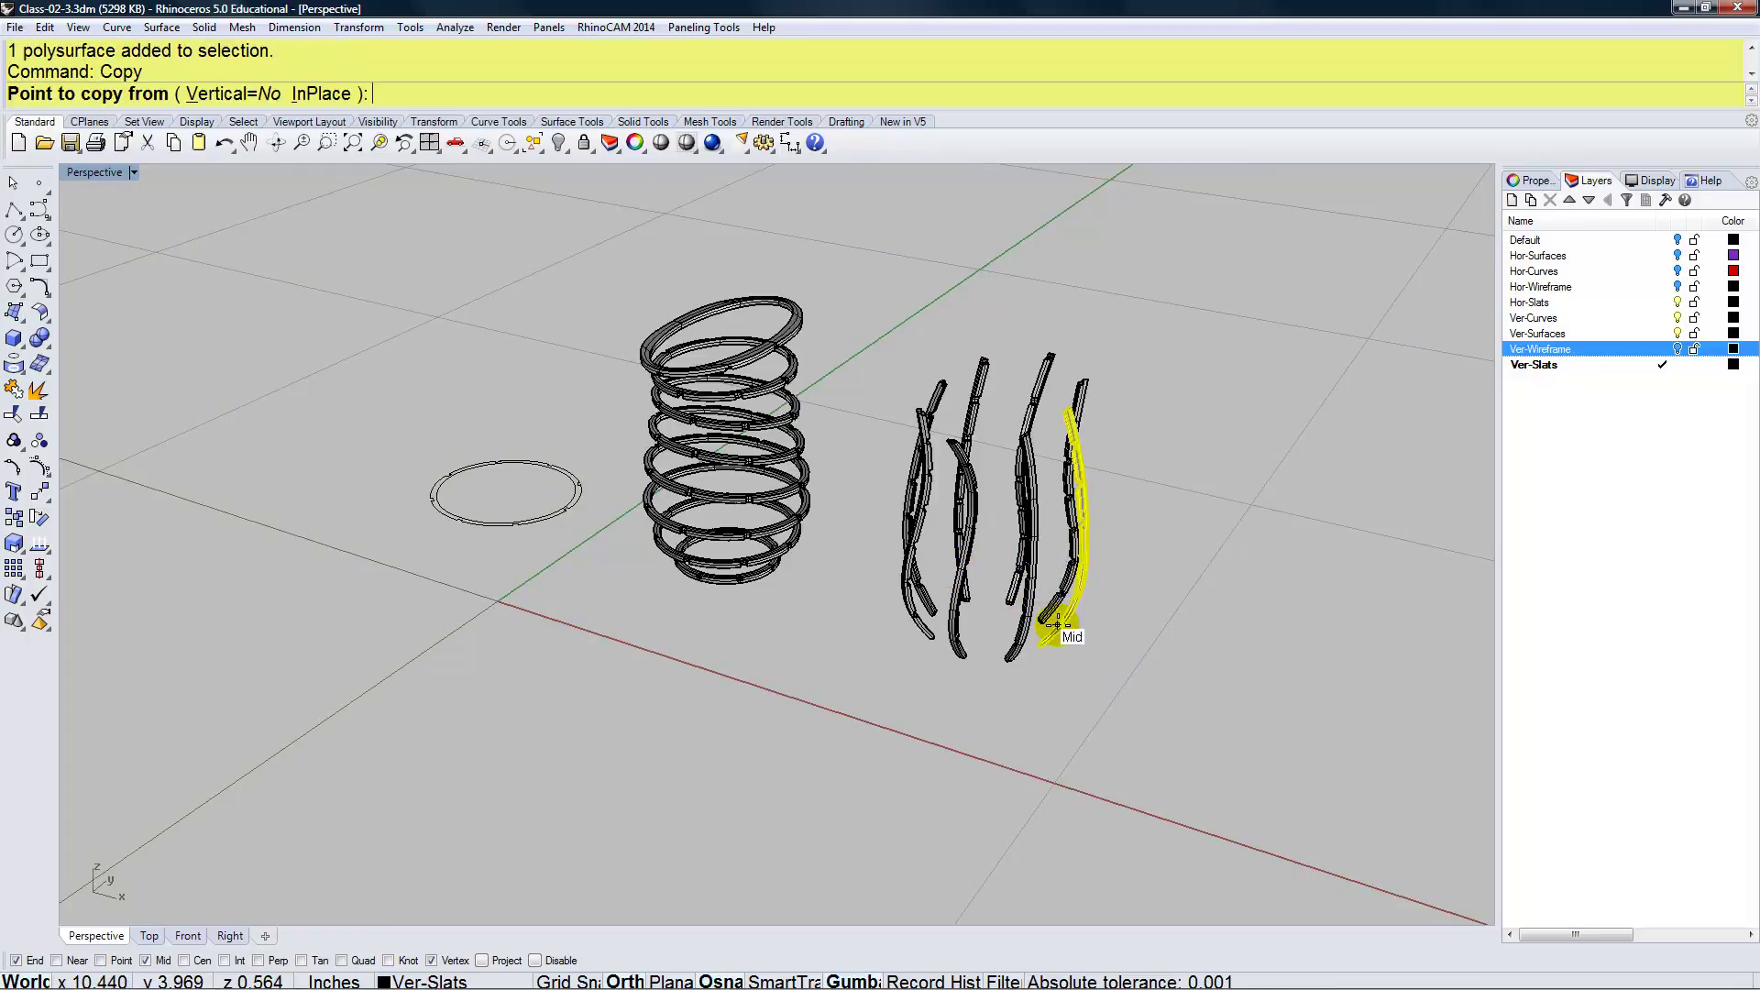
{"action": "left_click", "coordinate": [1007, 686]}
{"action": "type", "text": "6"}
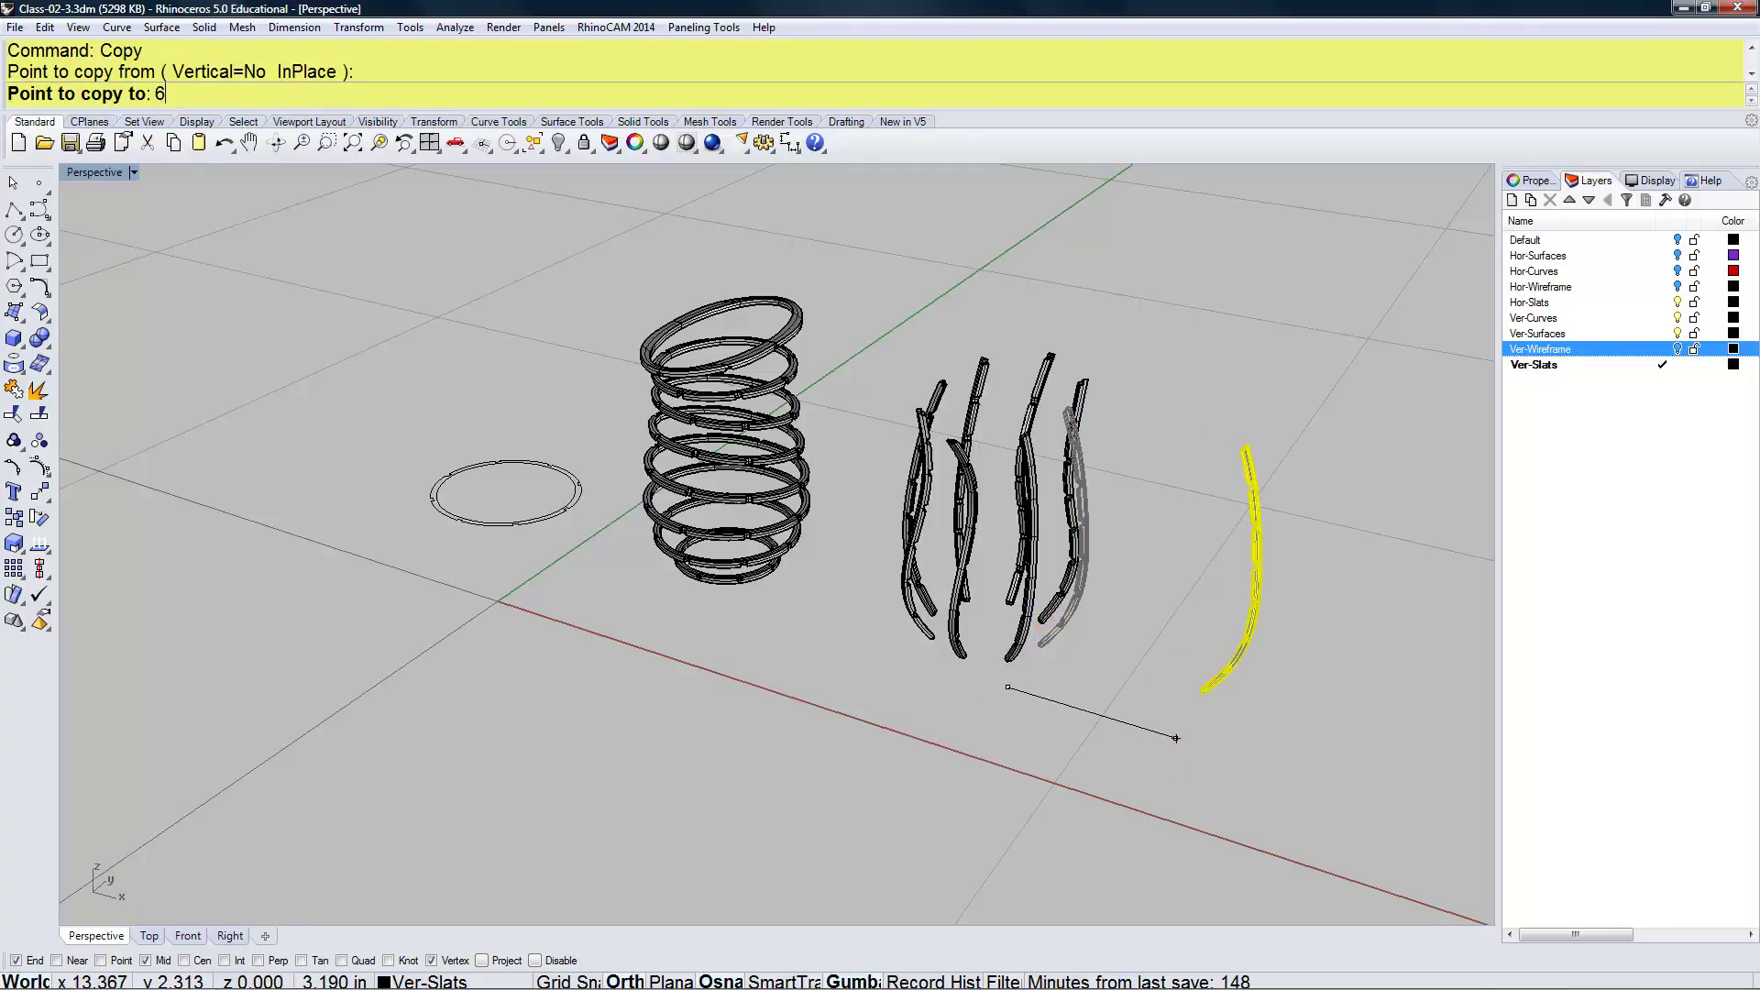
{"action": "type", "text": "\""}
{"action": "key", "text": "Return"}
{"action": "left_click", "coordinate": [1165, 750]}
{"action": "right_click", "coordinate": [1137, 747]}
{"action": "left_click", "coordinate": [1158, 750]}
Rotate the copied vertical slat with Rotate3D about the short bottom edge of its lower end, laying it flat parallel to the construction plane
{"action": "right_click_drag", "start_coordinate": [1158, 750], "coordinate": [806, 676], "text": "shift"}
{"action": "scroll", "coordinate": [998, 673], "scroll_direction": "up", "scroll_amount": 5}
{"action": "scroll", "coordinate": [997, 673], "scroll_direction": "up", "scroll_amount": 2}
{"action": "left_click", "coordinate": [998, 635]}
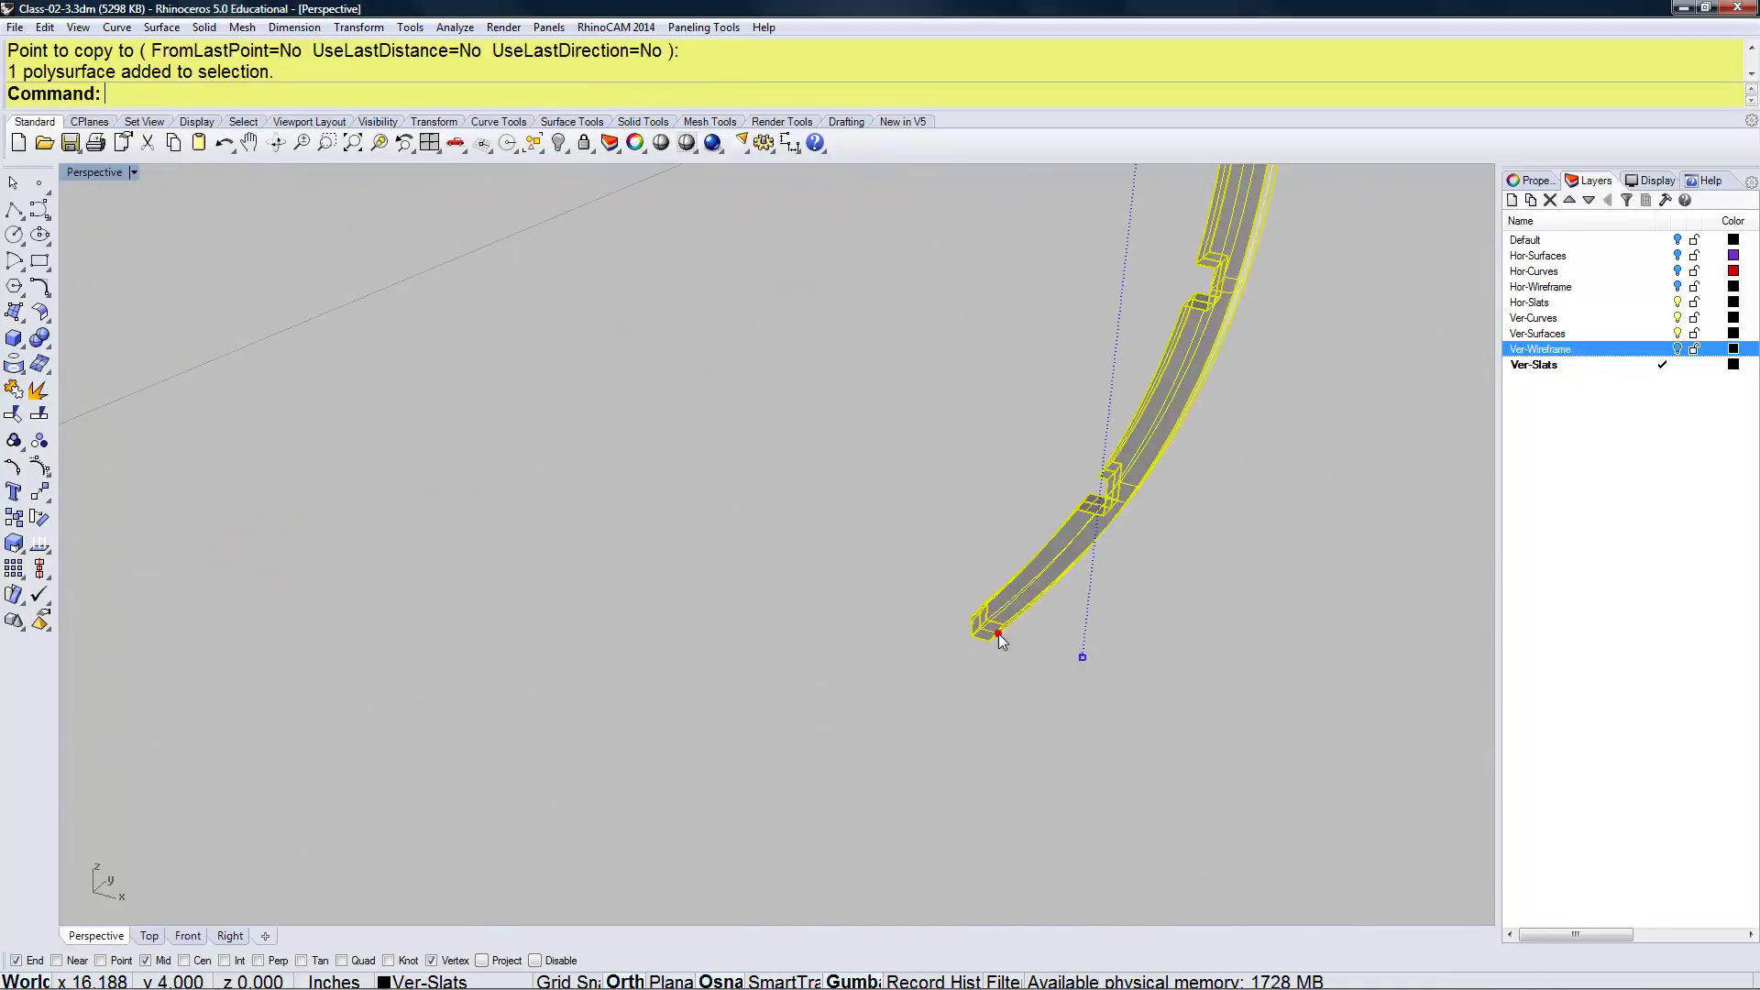
{"action": "key", "text": "Return"}
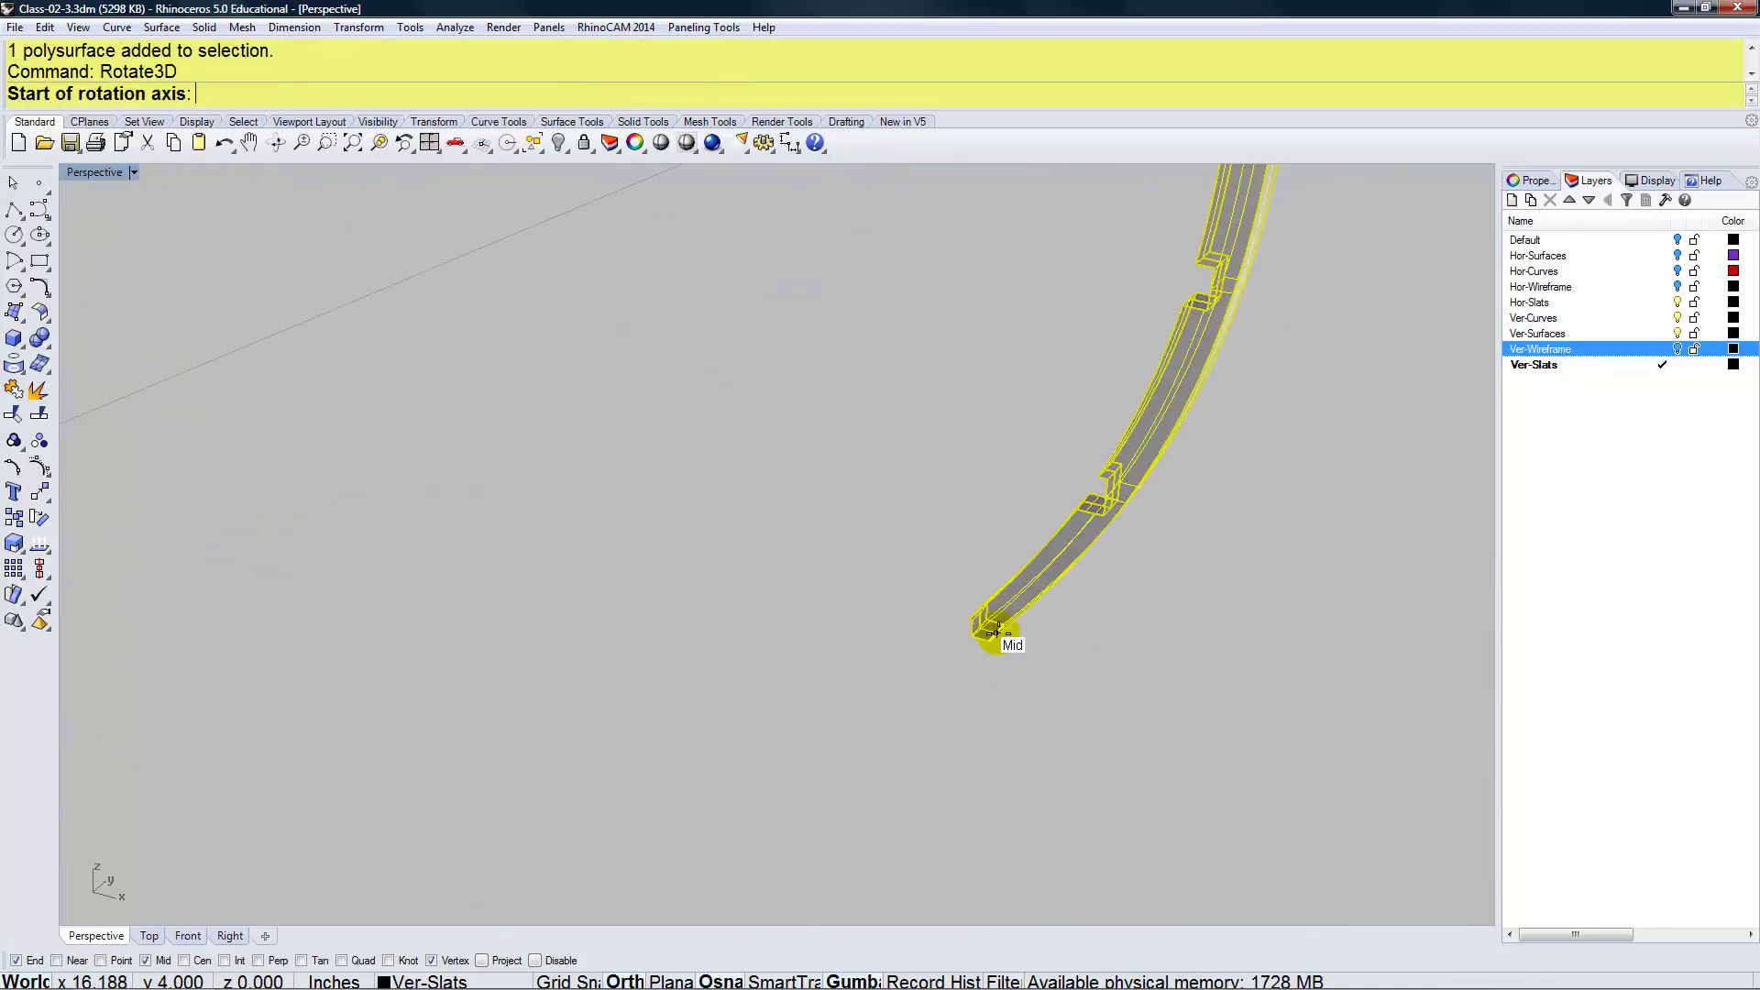
{"action": "scroll", "coordinate": [971, 656], "scroll_direction": "down", "scroll_amount": 4}
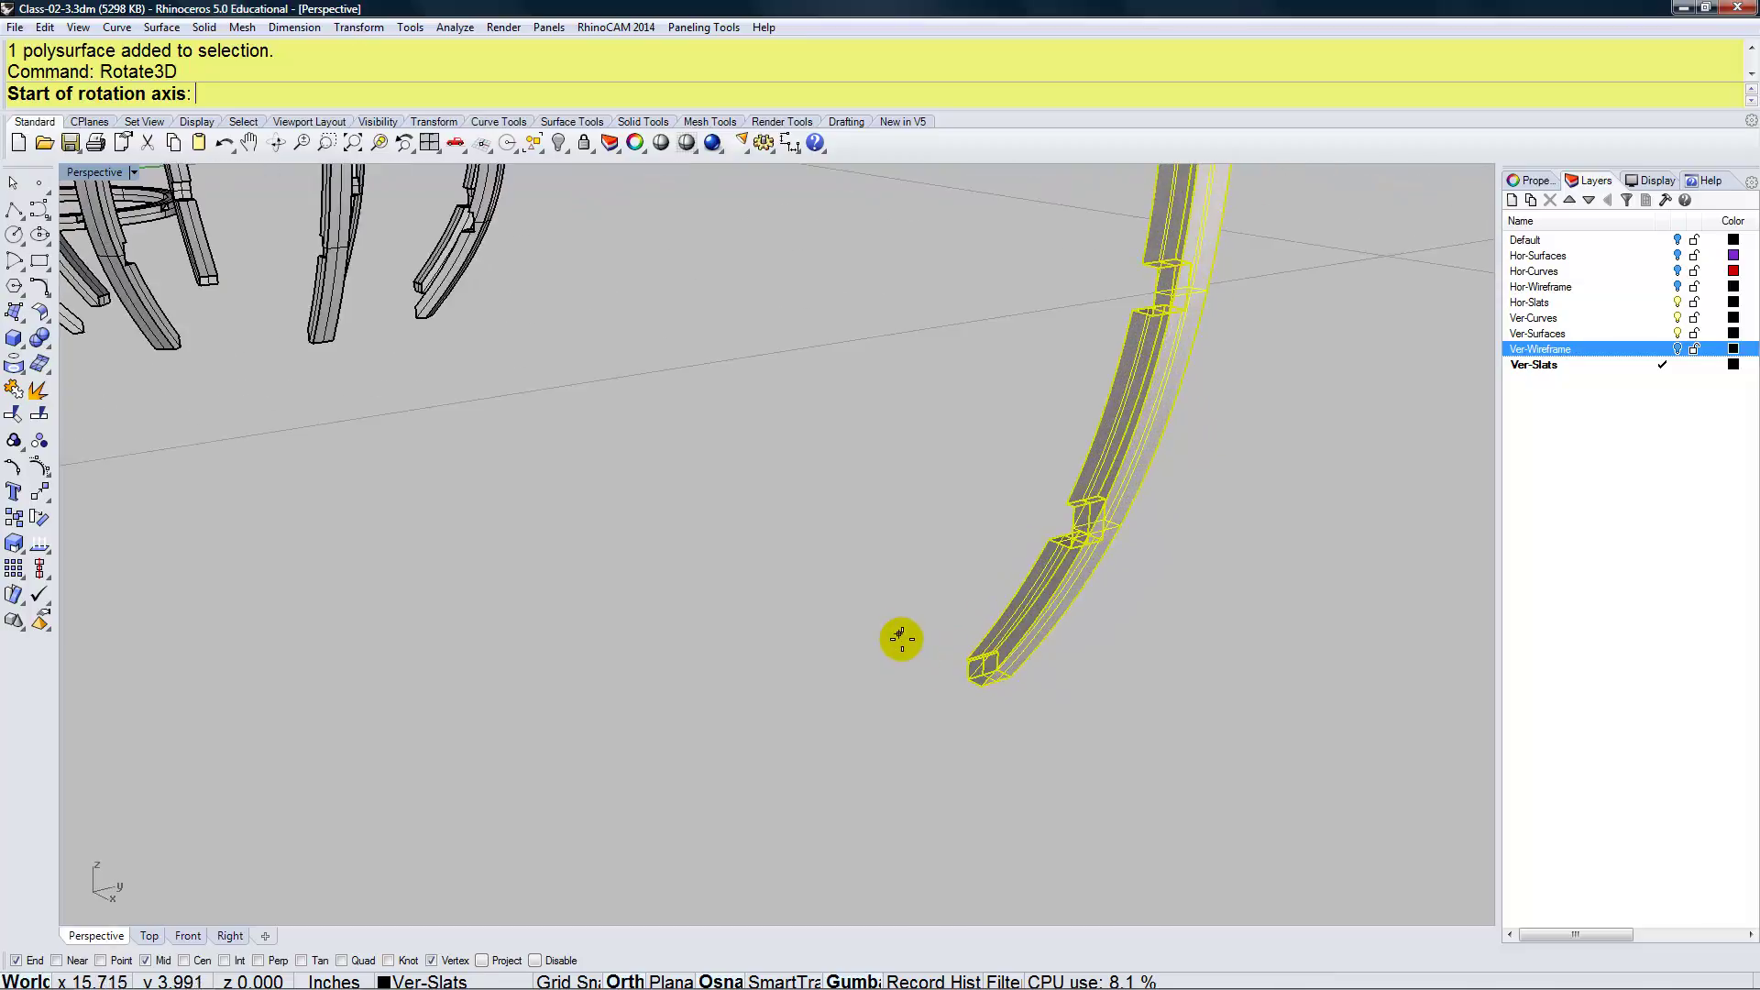
{"action": "scroll", "coordinate": [953, 699], "scroll_direction": "up", "scroll_amount": 2}
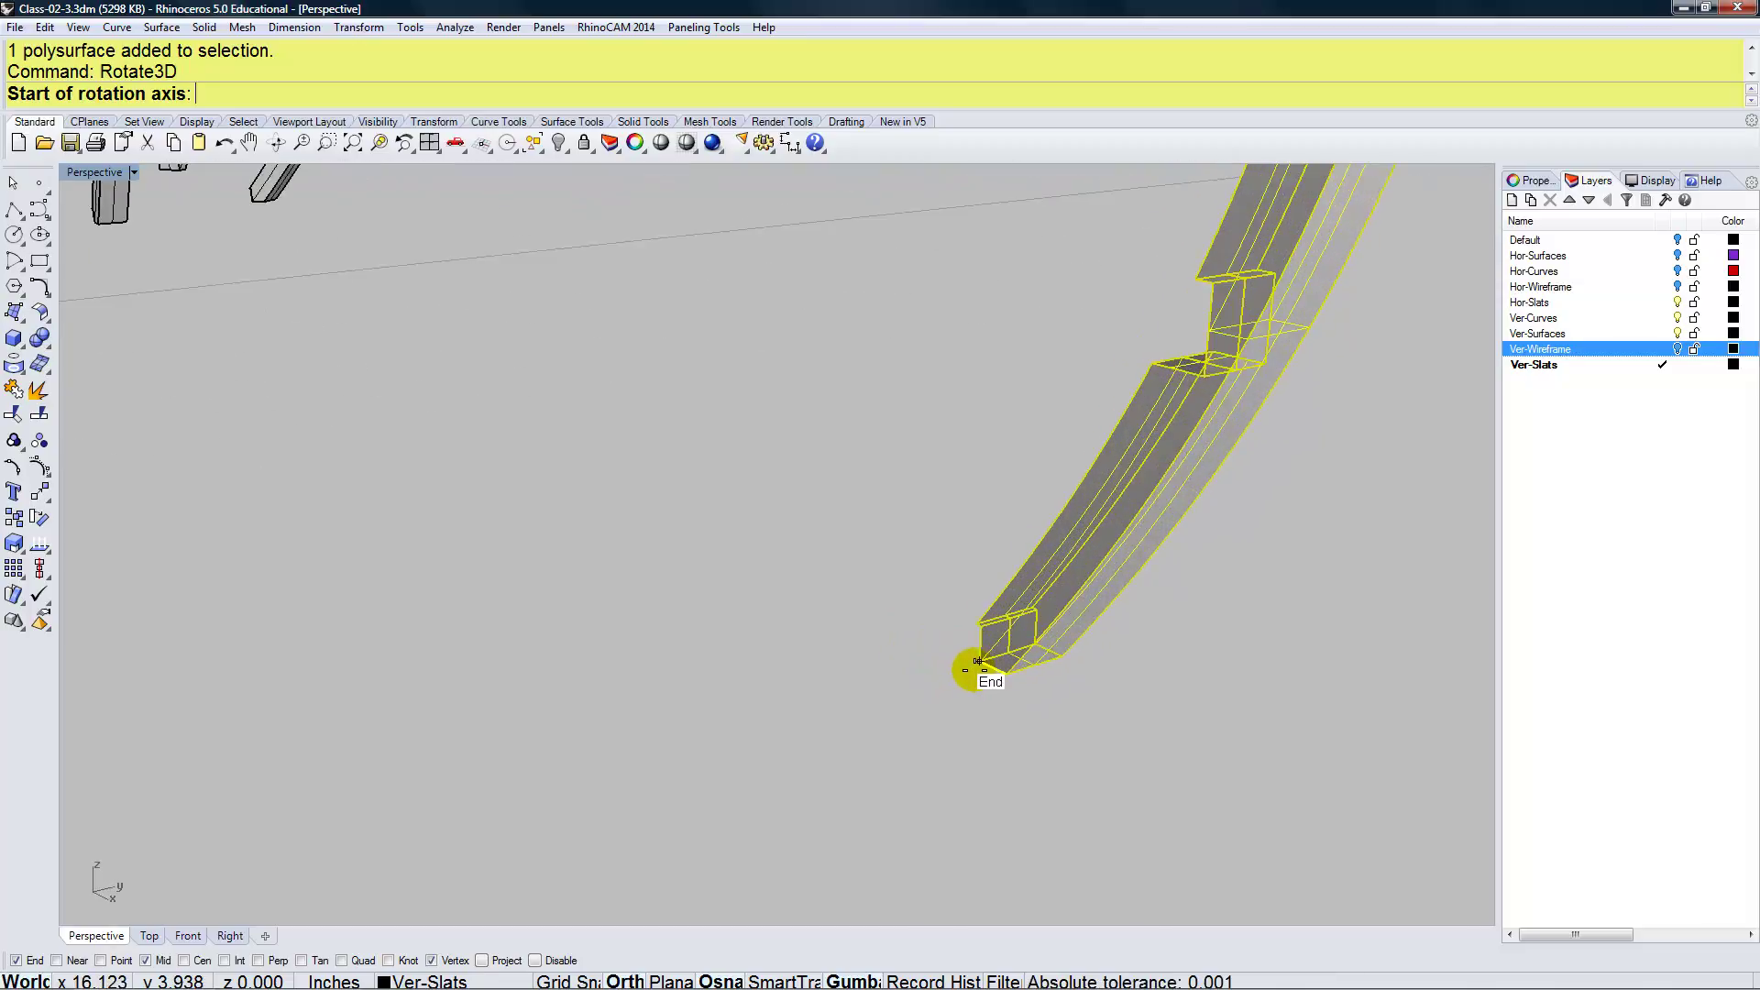
{"action": "left_click", "coordinate": [977, 660]}
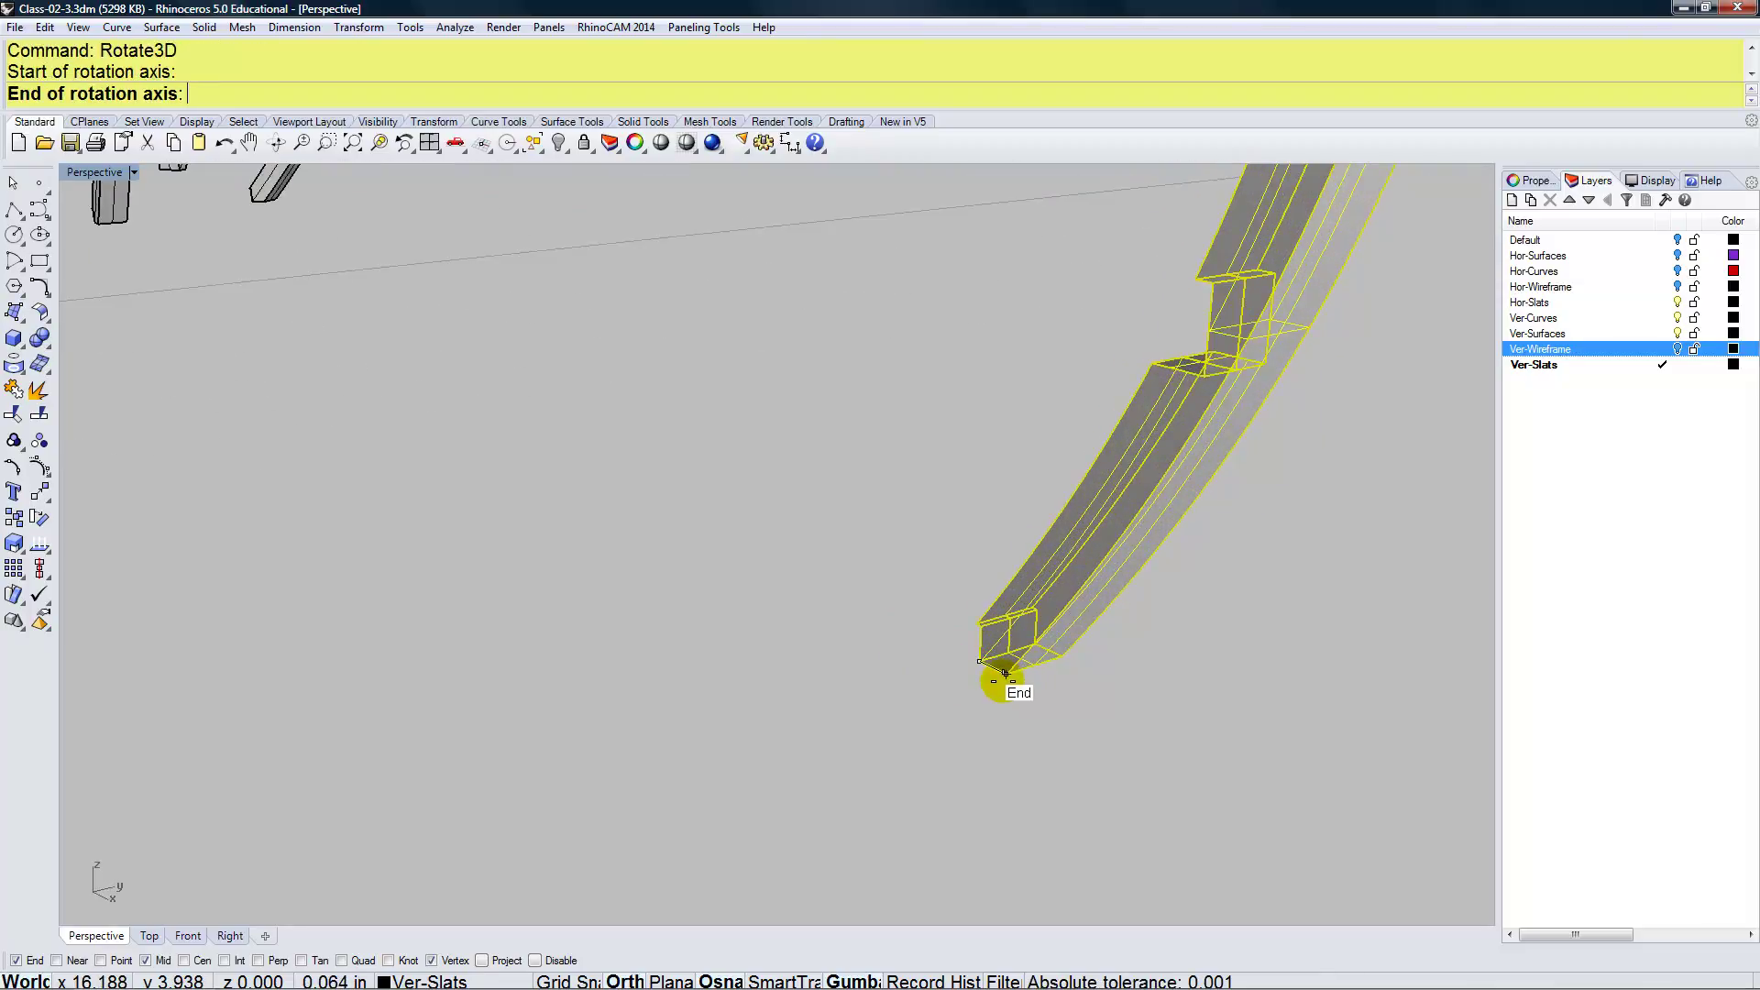
{"action": "left_click", "coordinate": [1005, 674]}
{"action": "left_click", "coordinate": [825, 698]}
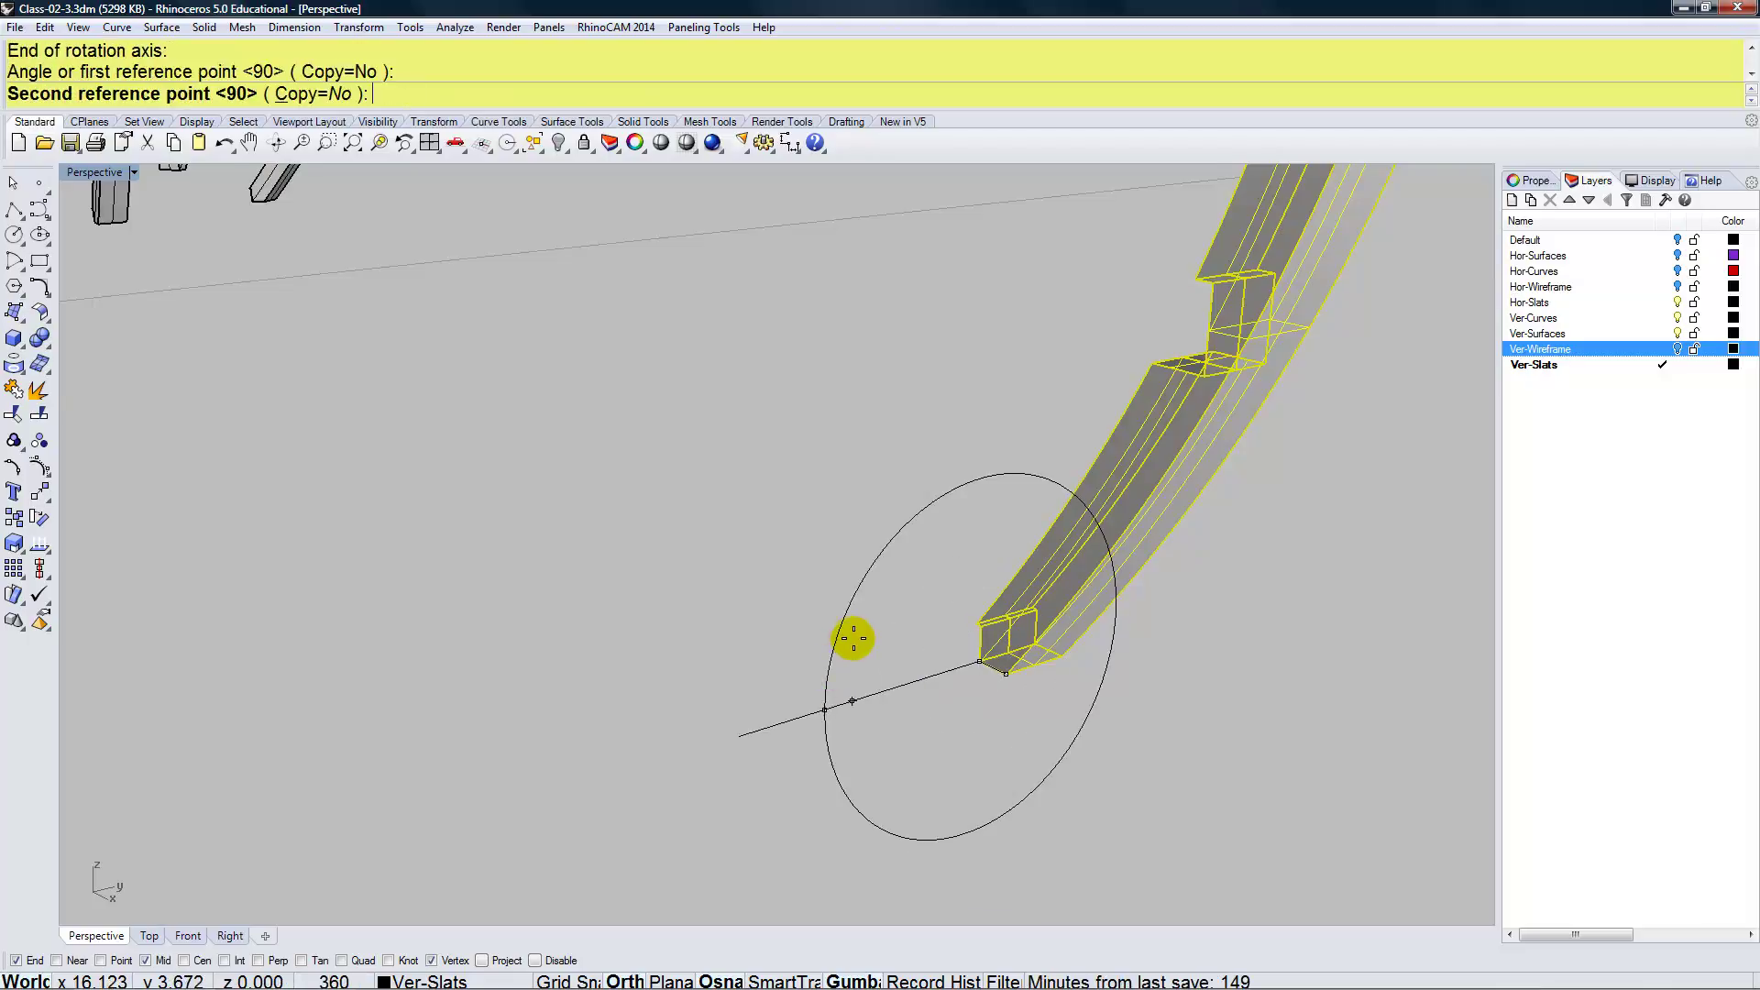
{"action": "scroll", "coordinate": [852, 637], "scroll_direction": "down", "scroll_amount": 3}
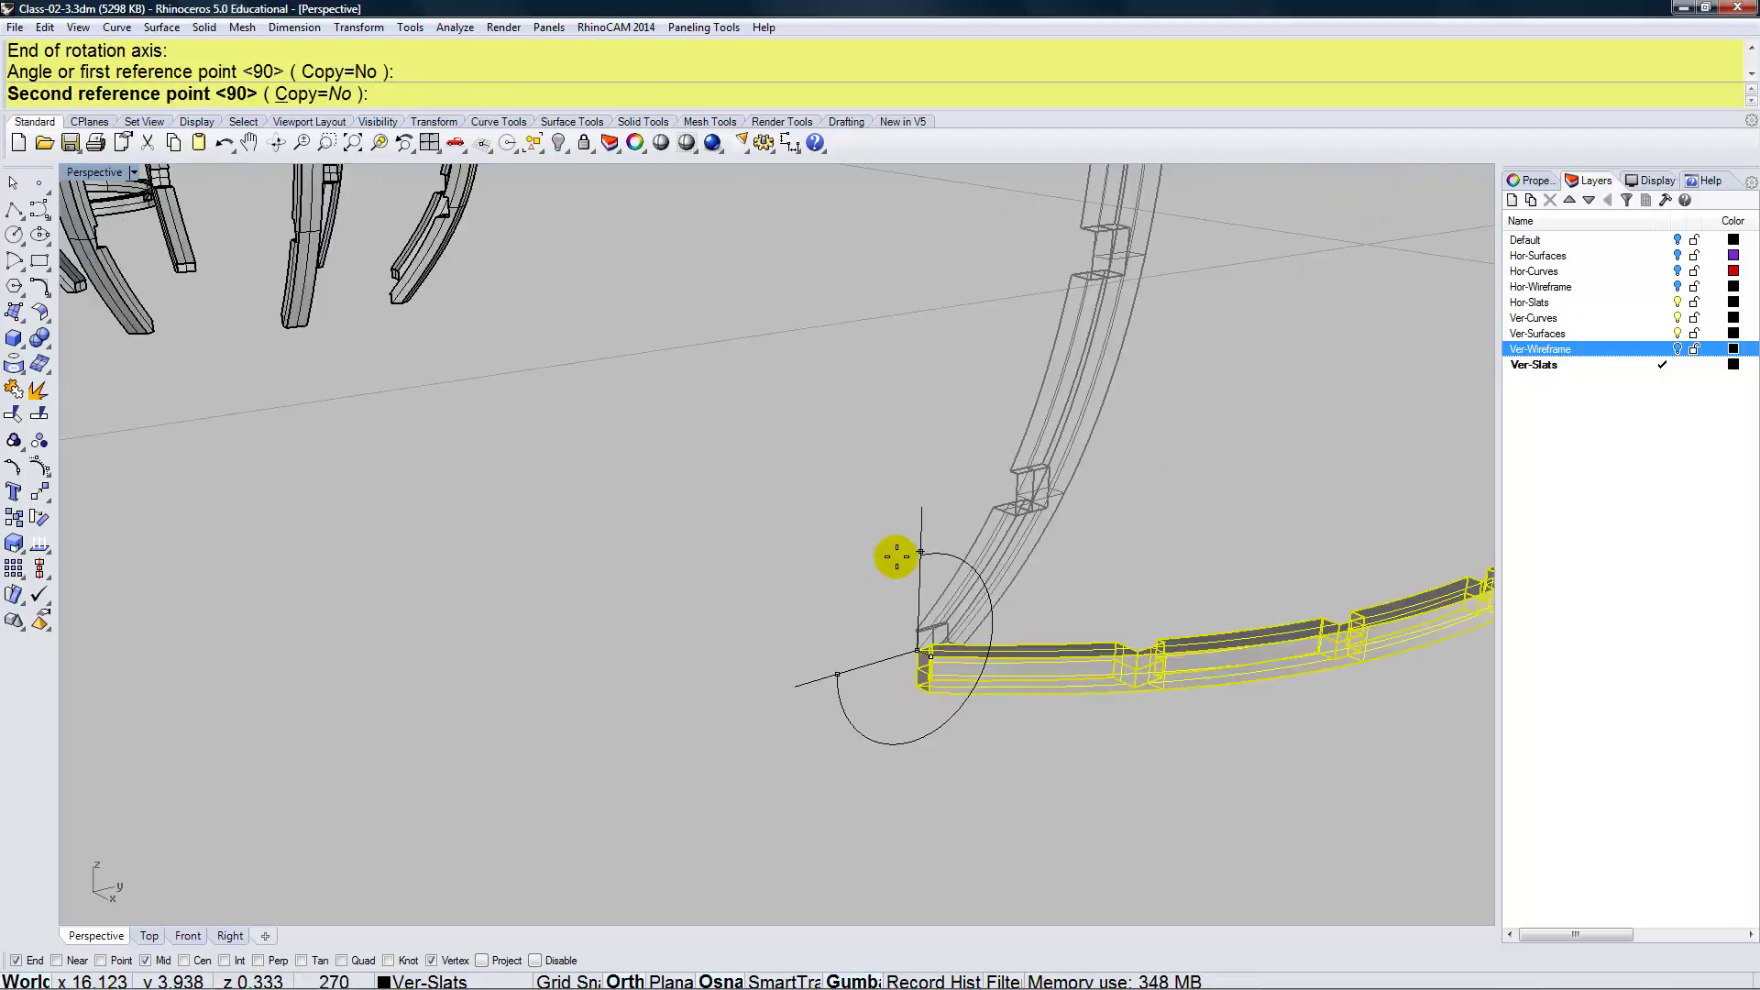
{"action": "left_click", "coordinate": [894, 603]}
{"action": "scroll", "coordinate": [835, 631], "scroll_direction": "down", "scroll_amount": 1}
{"action": "key", "text": "Escape"}
{"action": "scroll", "coordinate": [834, 630], "scroll_direction": "down", "scroll_amount": 1}
{"action": "right_click_drag", "start_coordinate": [827, 629], "coordinate": [907, 691]}
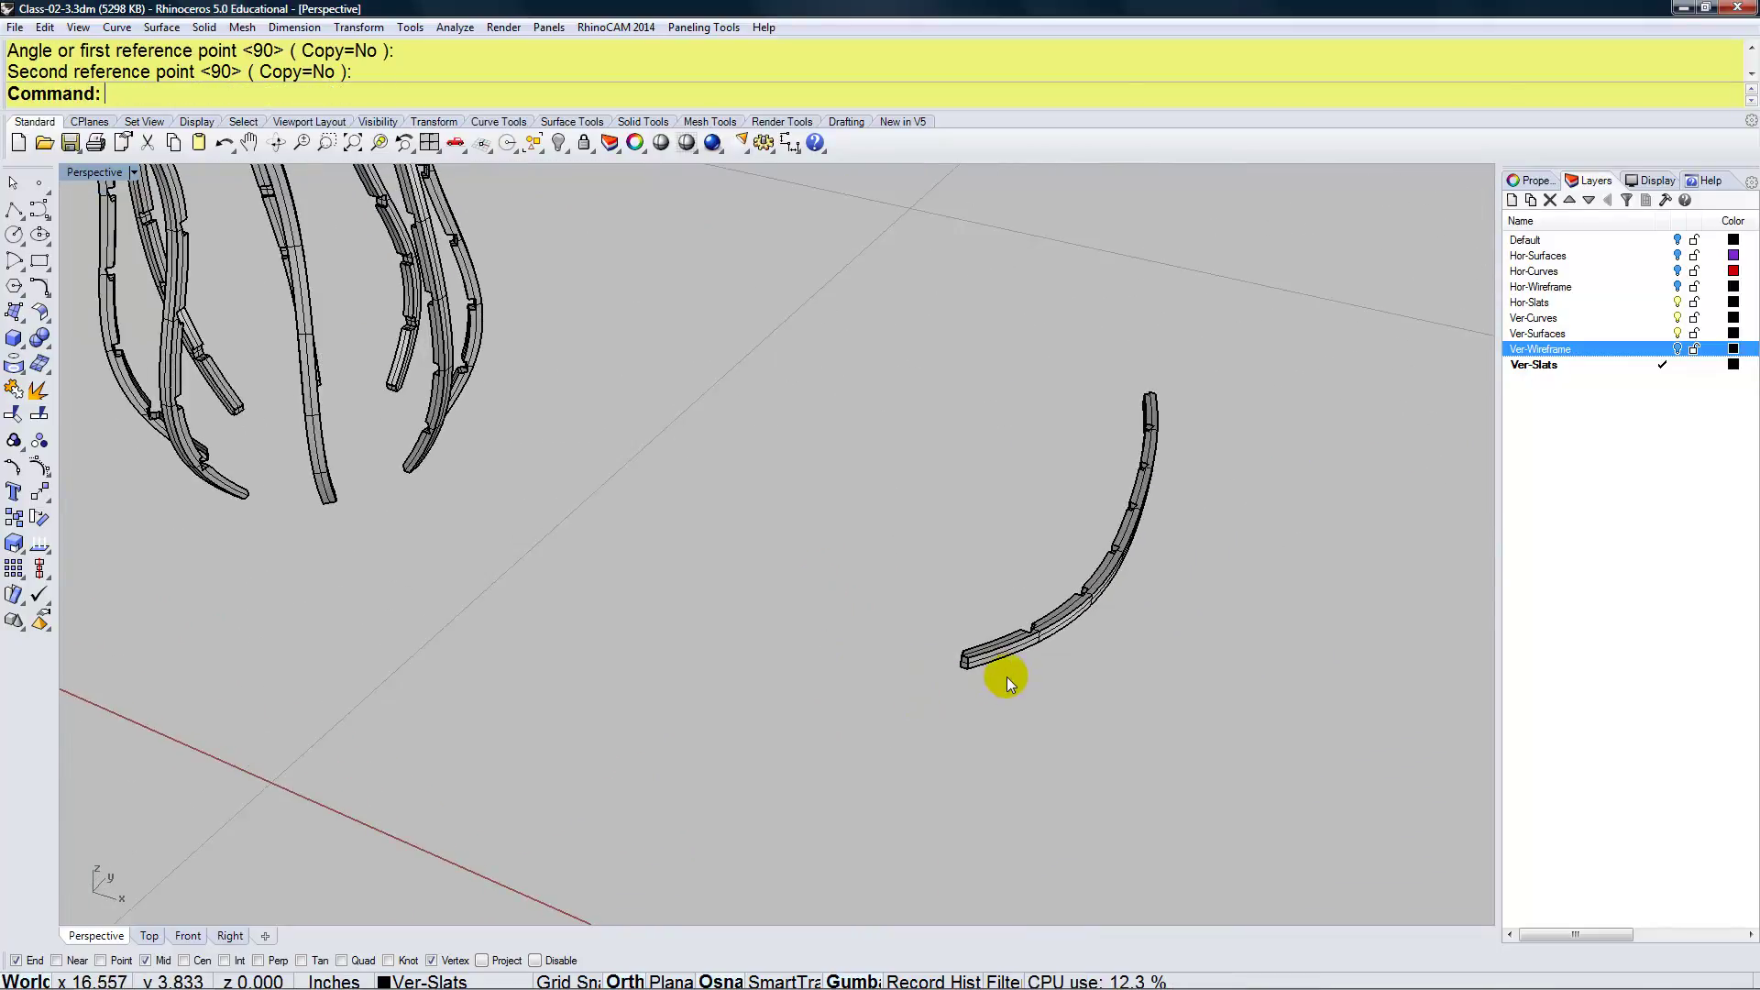
{"action": "scroll", "coordinate": [1004, 674], "scroll_direction": "up", "scroll_amount": 3}
{"action": "right_click_drag", "start_coordinate": [926, 642], "coordinate": [1023, 636]}
{"action": "scroll", "coordinate": [902, 637], "scroll_direction": "down", "scroll_amount": 6}
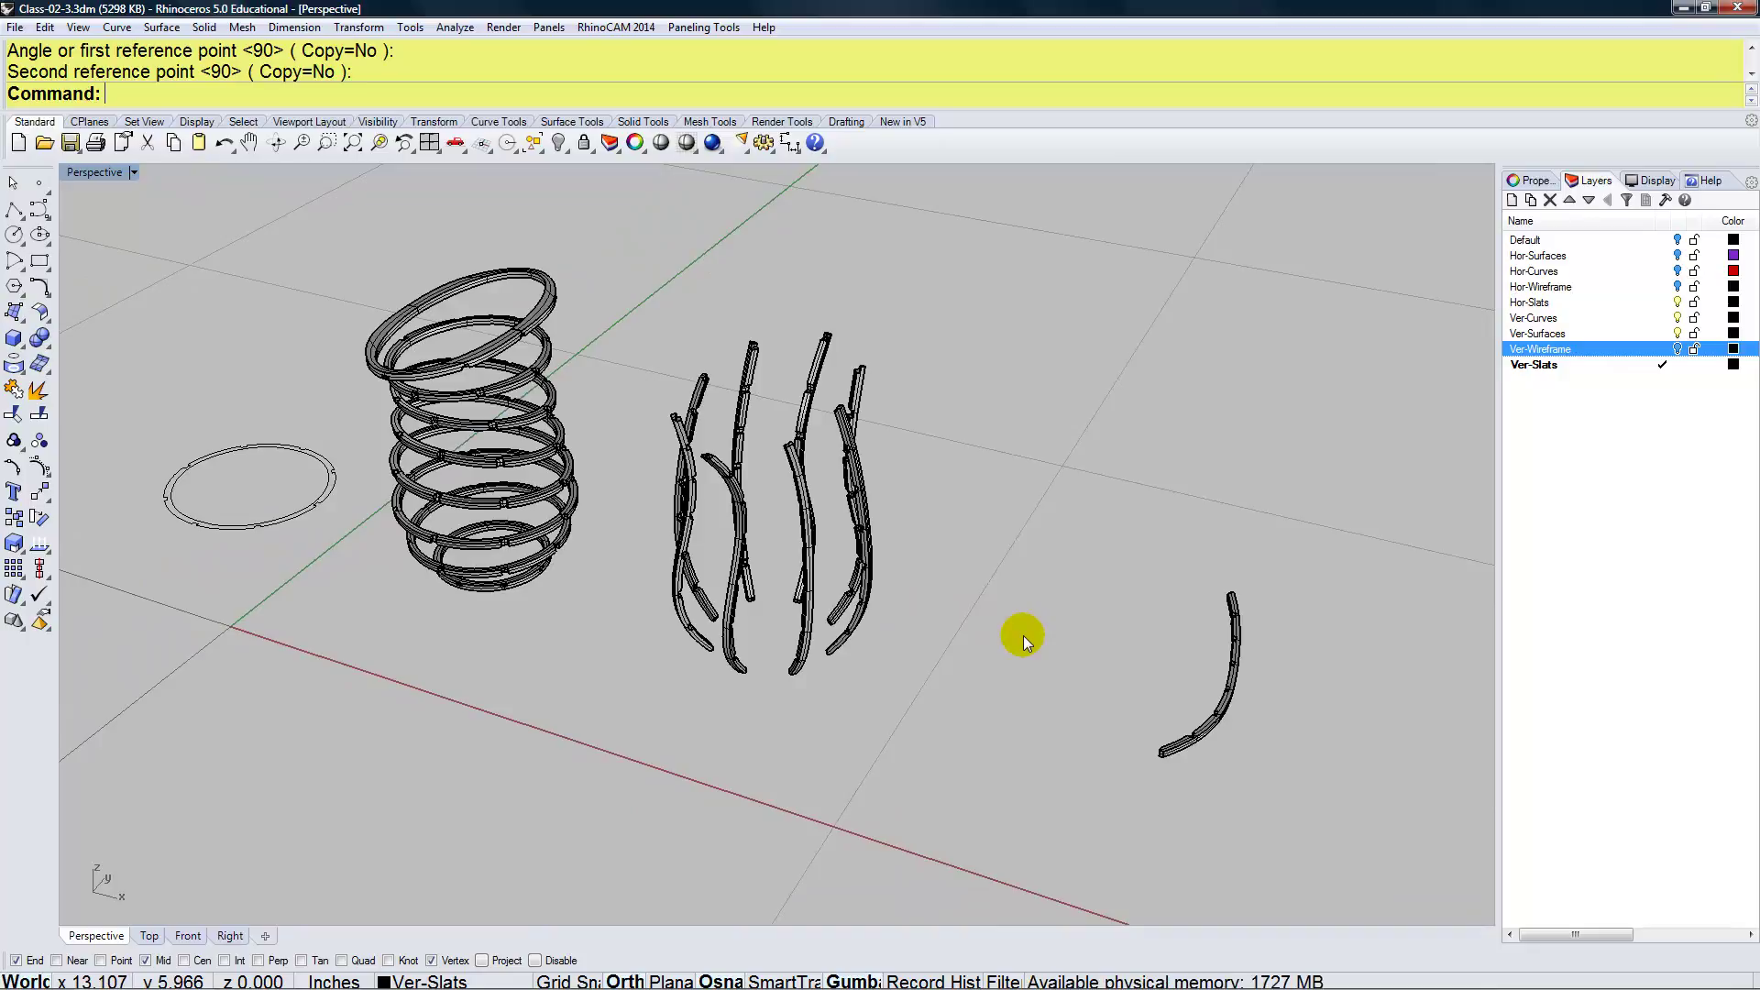